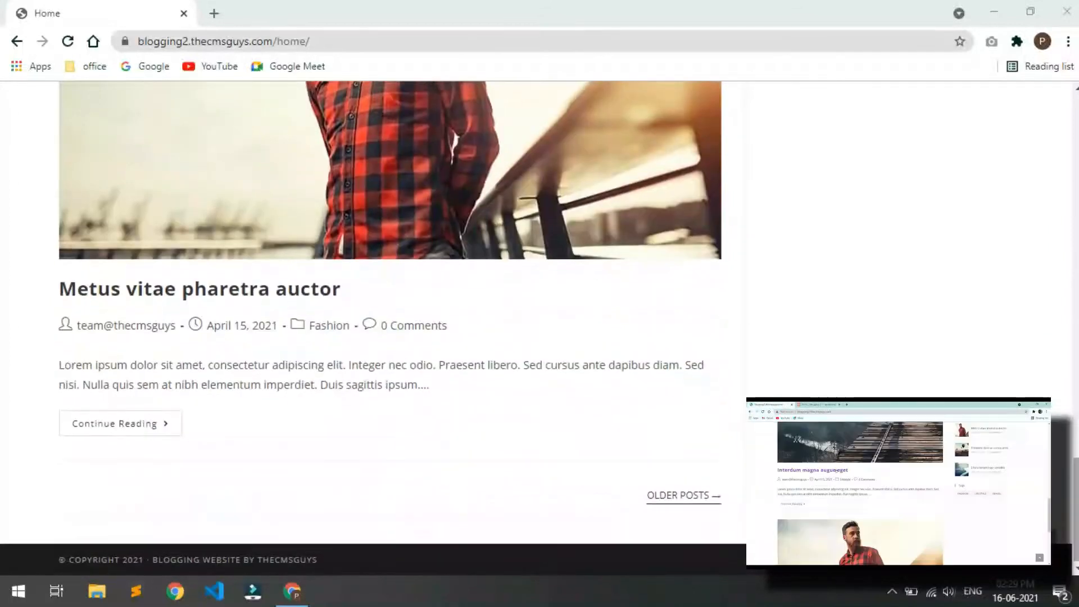
{"action": "scroll", "coordinate": [135, 124], "scroll_direction": "up", "scroll_amount": 10}
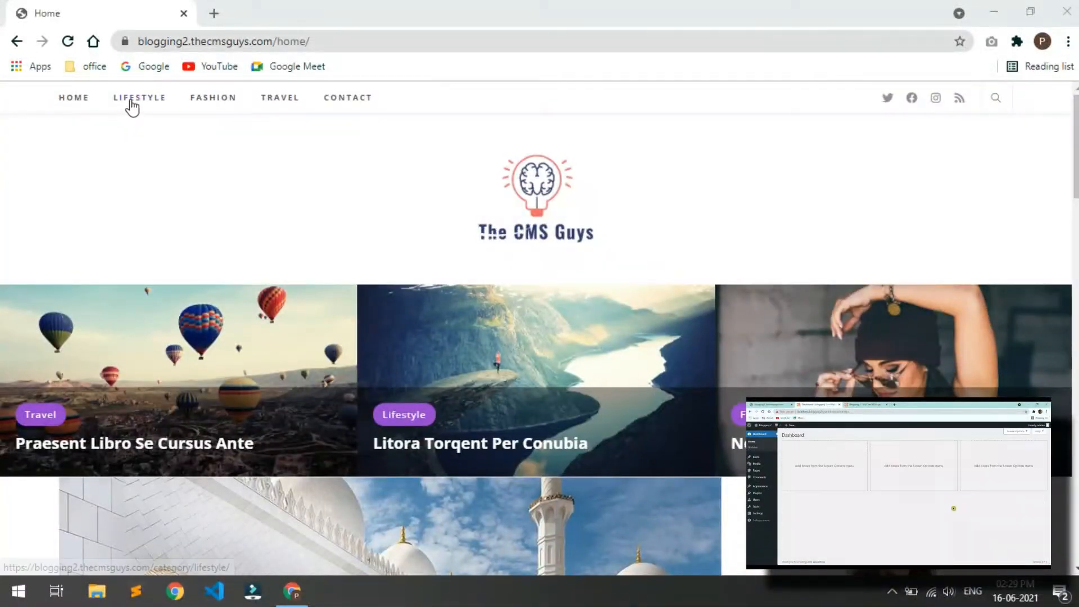
Step: Open the Lifestyle category page and scroll through its posts
{"action": "left_click", "coordinate": [135, 101]}
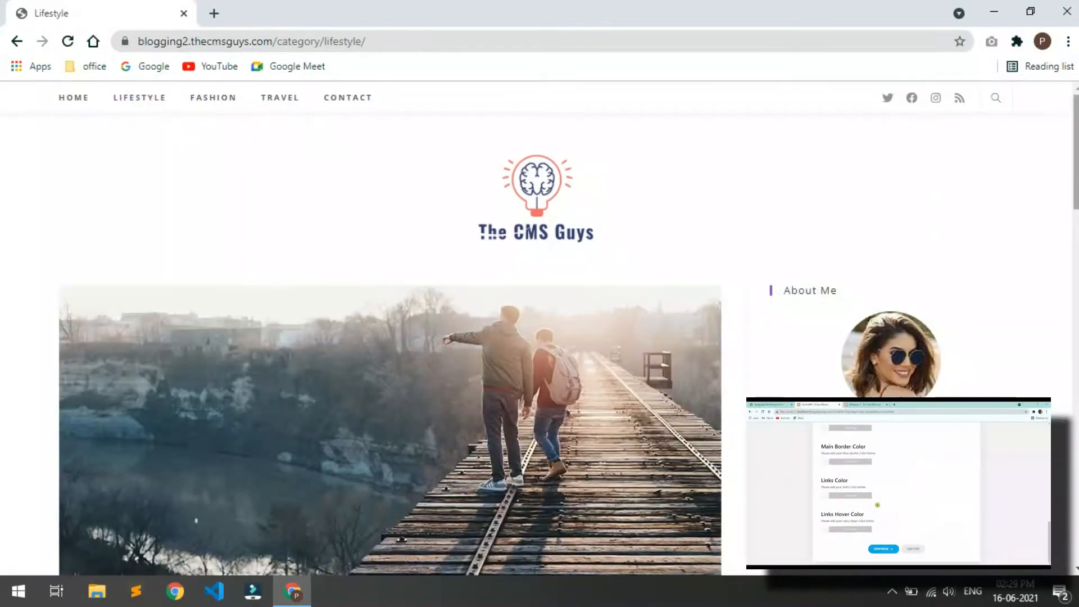
{"action": "scroll", "coordinate": [390, 326], "scroll_direction": "down", "scroll_amount": 10}
{"action": "scroll", "coordinate": [390, 326], "scroll_direction": "down", "scroll_amount": 12}
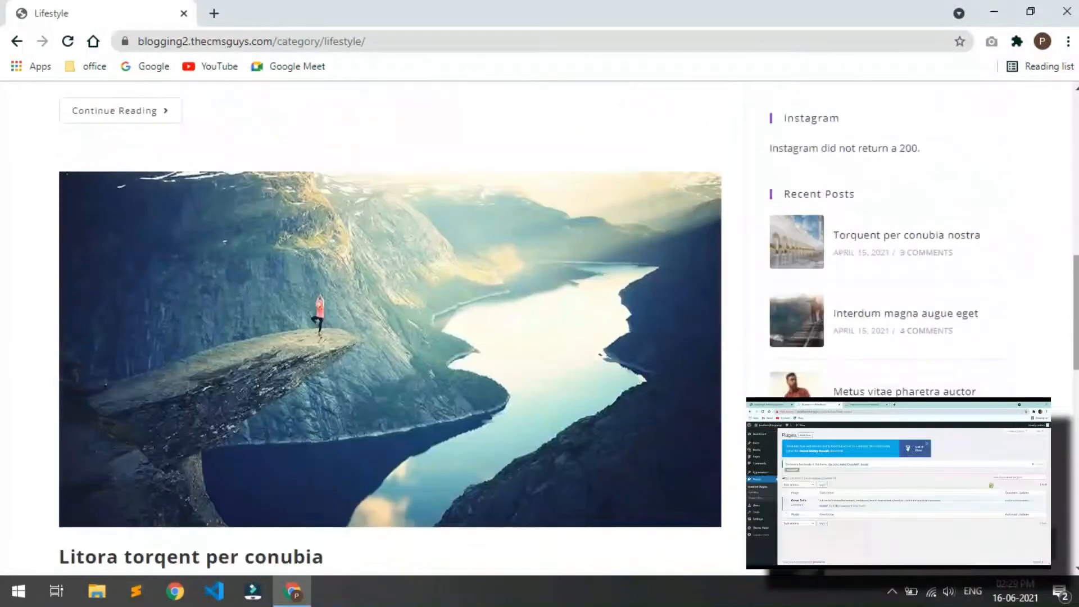
{"action": "scroll", "coordinate": [390, 326], "scroll_direction": "up", "scroll_amount": 15}
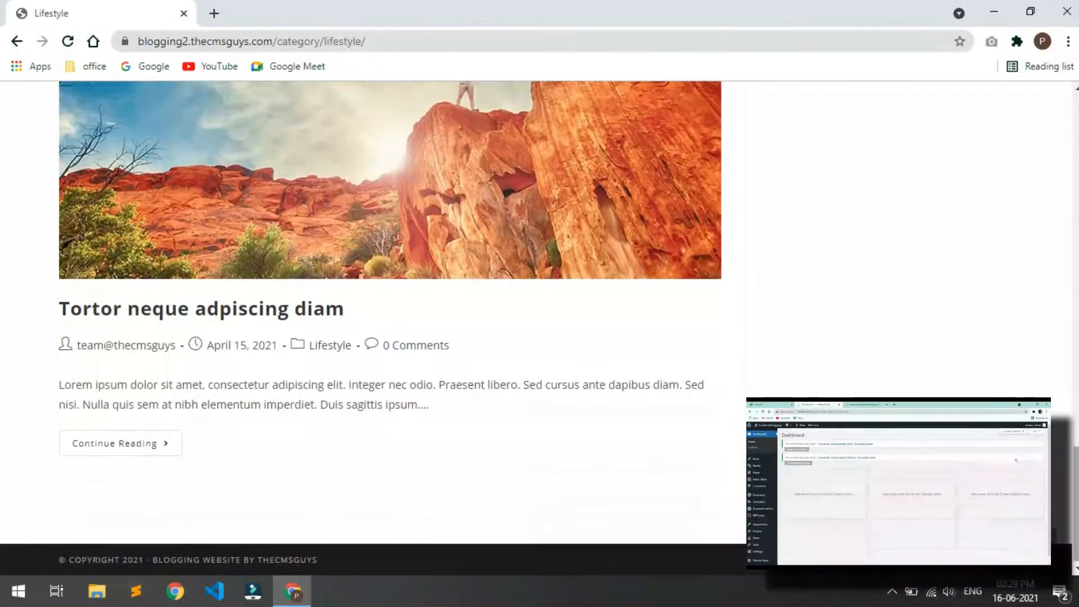
{"action": "scroll", "coordinate": [6, 161], "scroll_direction": "up", "scroll_amount": 10}
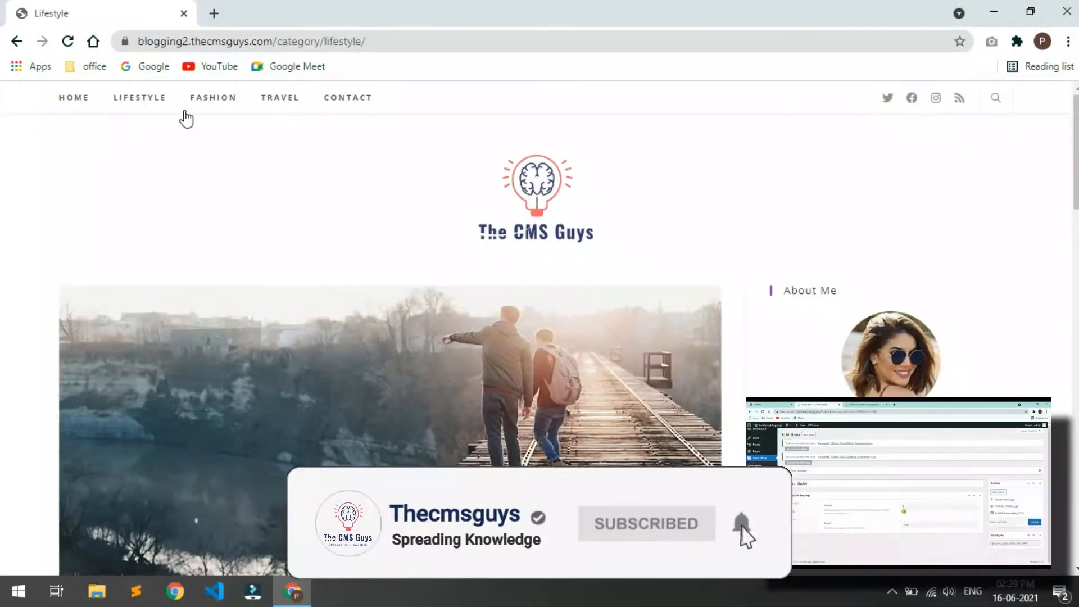
Step: Open the Fashion category page and scroll through its posts
{"action": "left_click", "coordinate": [201, 100]}
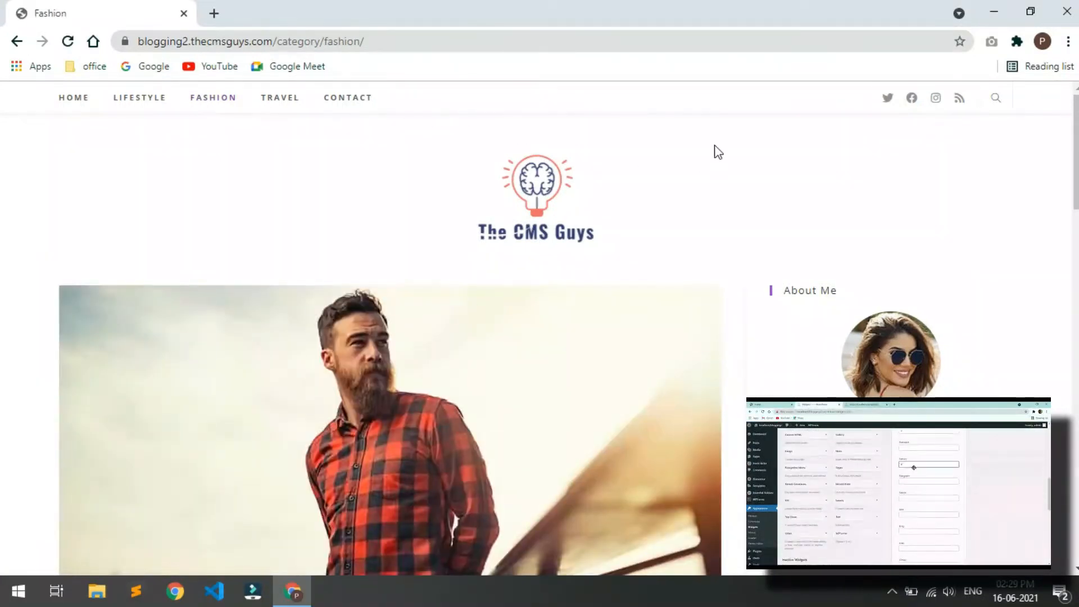
{"action": "scroll", "coordinate": [723, 149], "scroll_direction": "down", "scroll_amount": 10}
{"action": "scroll", "coordinate": [981, 185], "scroll_direction": "down", "scroll_amount": 15}
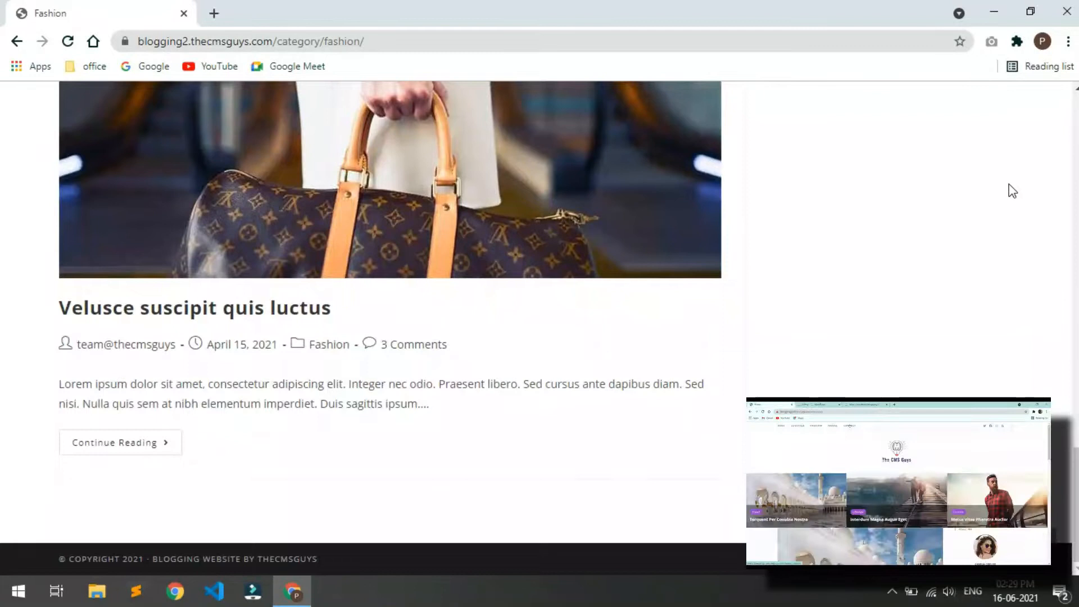
{"action": "scroll", "coordinate": [1012, 192], "scroll_direction": "up", "scroll_amount": 10}
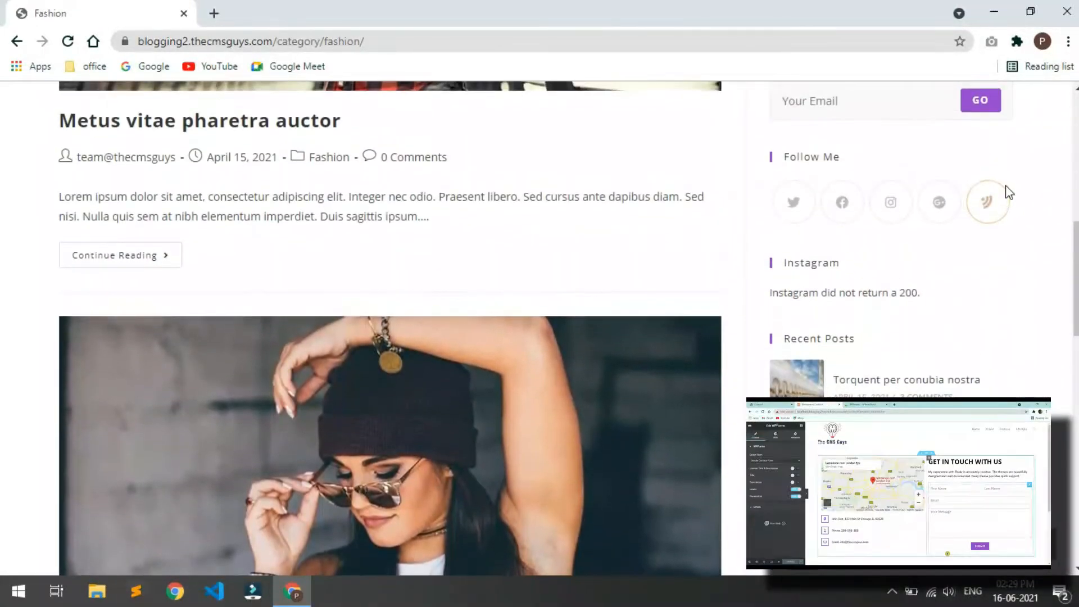
{"action": "scroll", "coordinate": [1006, 193], "scroll_direction": "up", "scroll_amount": 10}
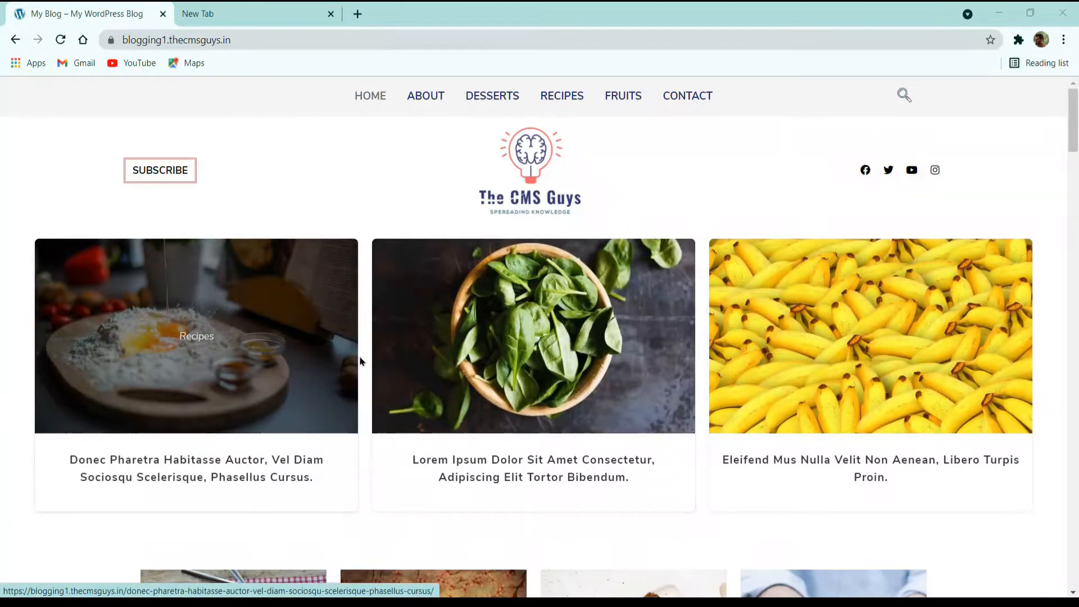
{"action": "scroll", "coordinate": [363, 355], "scroll_direction": "down", "scroll_amount": 3}
{"action": "scroll", "coordinate": [375, 356], "scroll_direction": "down", "scroll_amount": 3}
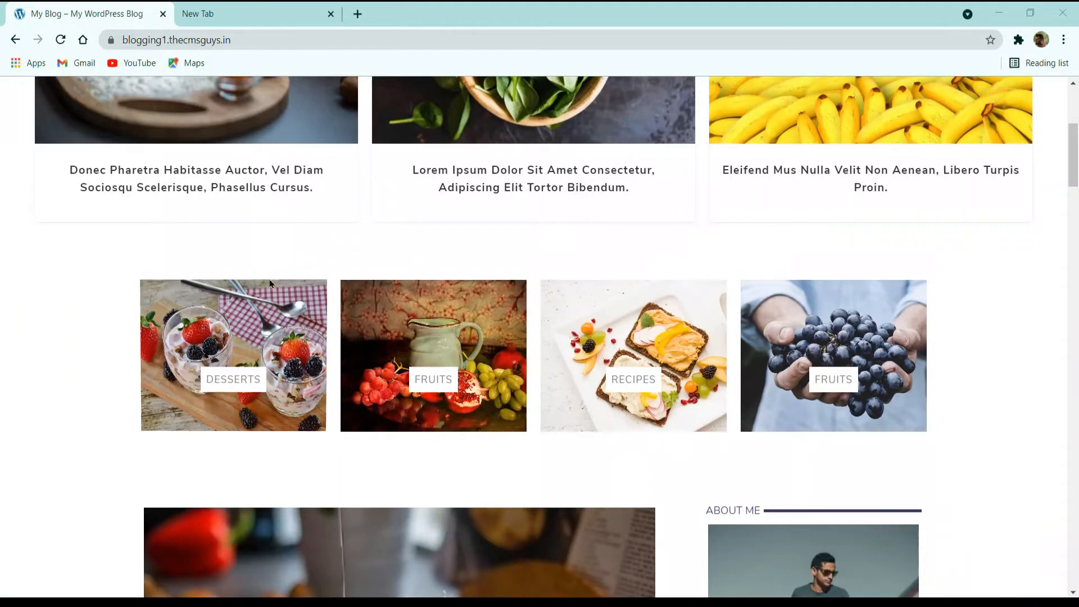
{"action": "scroll", "coordinate": [627, 298], "scroll_direction": "down", "scroll_amount": 3}
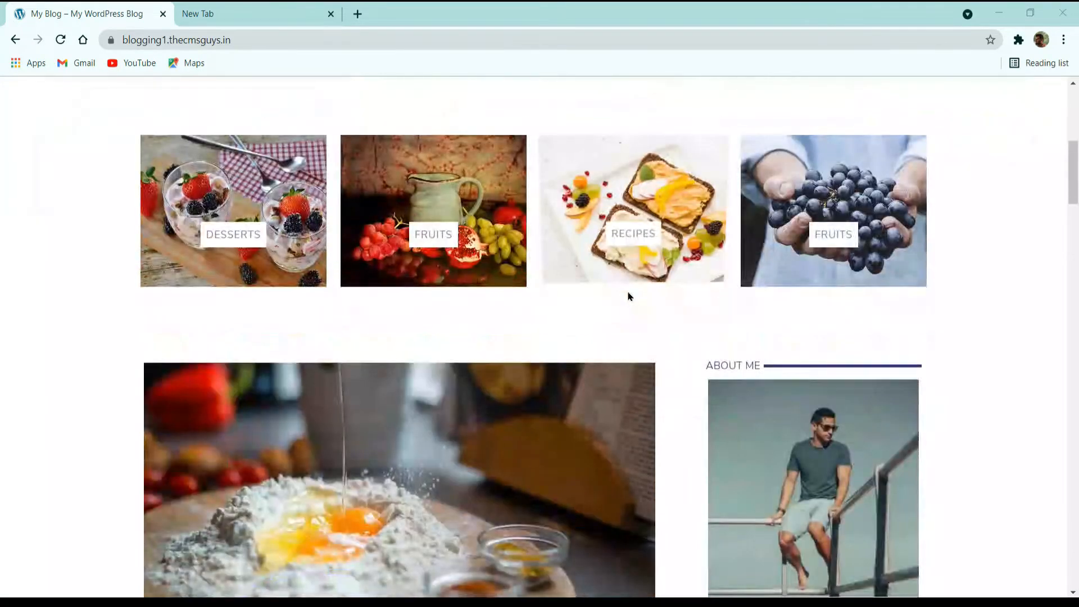
{"action": "scroll", "coordinate": [628, 297], "scroll_direction": "down", "scroll_amount": 3}
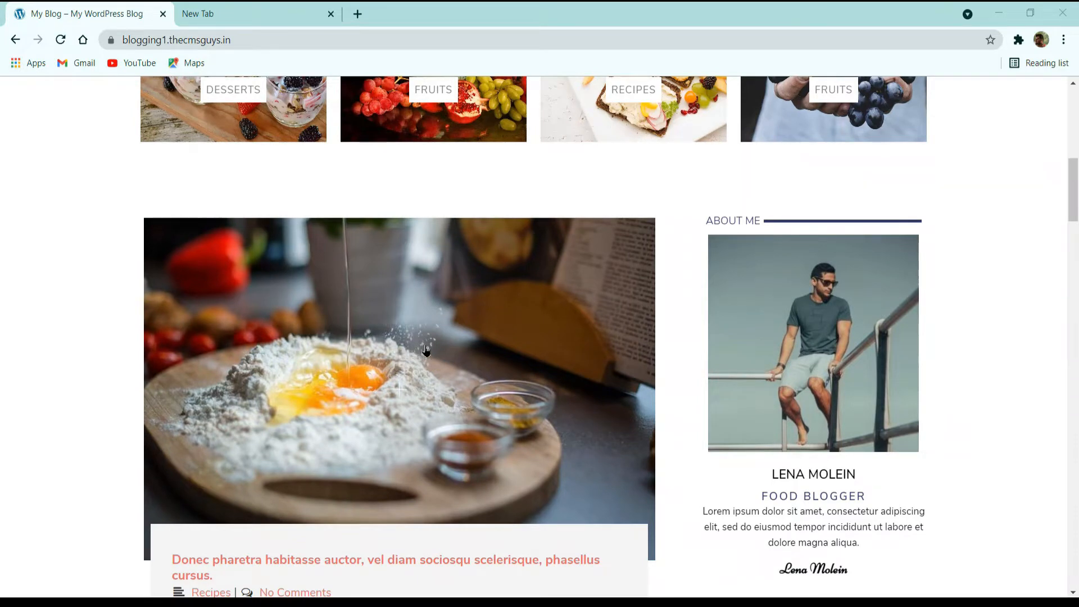
{"action": "scroll", "coordinate": [427, 351], "scroll_direction": "down", "scroll_amount": 3}
{"action": "scroll", "coordinate": [429, 354], "scroll_direction": "up", "scroll_amount": 3}
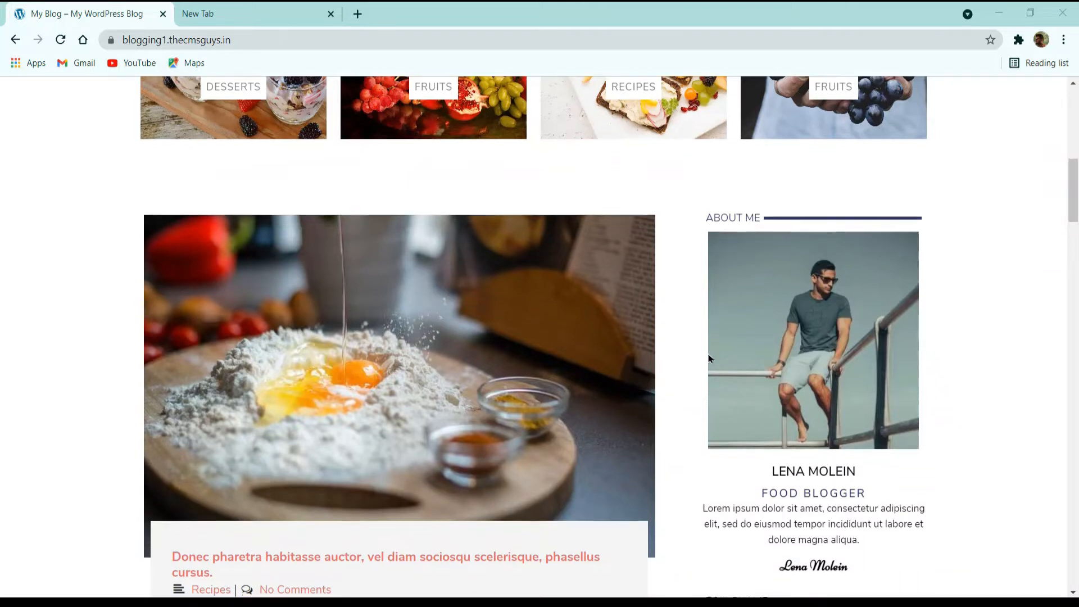
{"action": "scroll", "coordinate": [709, 360], "scroll_direction": "down", "scroll_amount": 3}
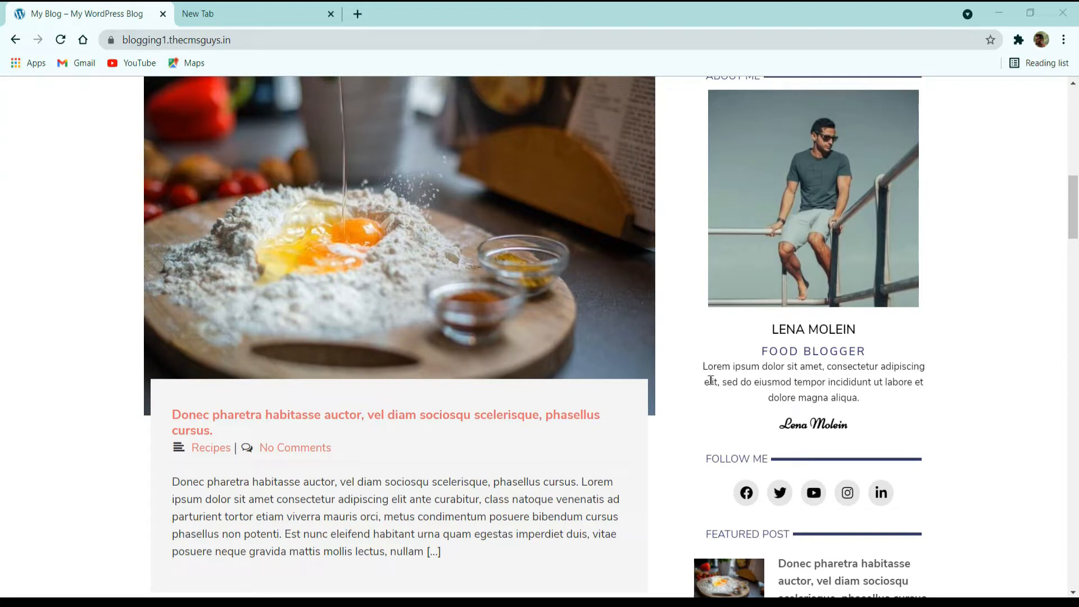
{"action": "scroll", "coordinate": [711, 381], "scroll_direction": "down", "scroll_amount": 3}
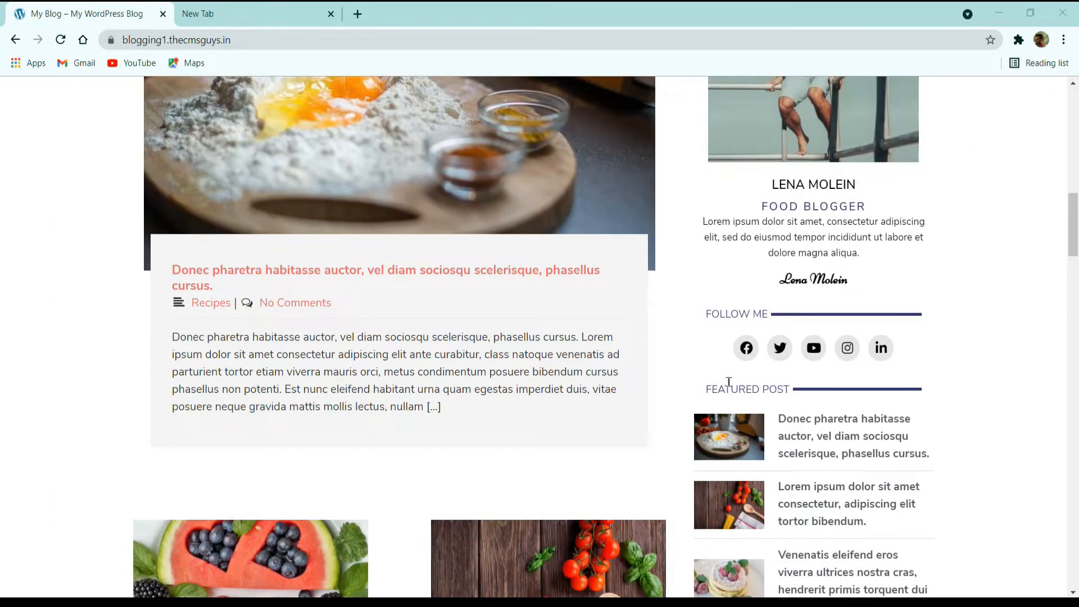
{"action": "scroll", "coordinate": [729, 382], "scroll_direction": "down", "scroll_amount": 3}
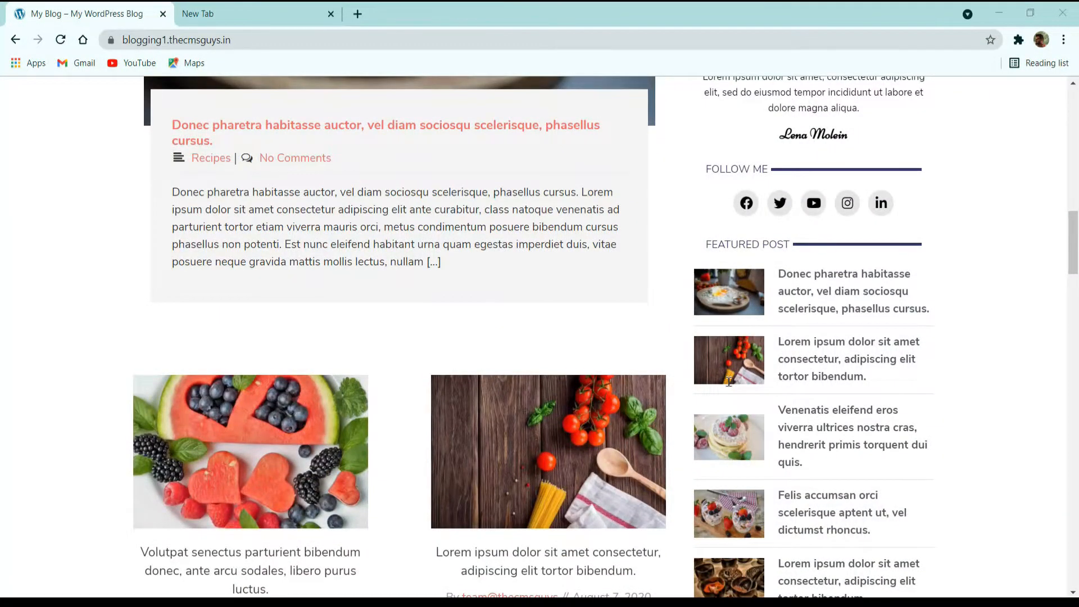
{"action": "scroll", "coordinate": [729, 382], "scroll_direction": "down", "scroll_amount": 3}
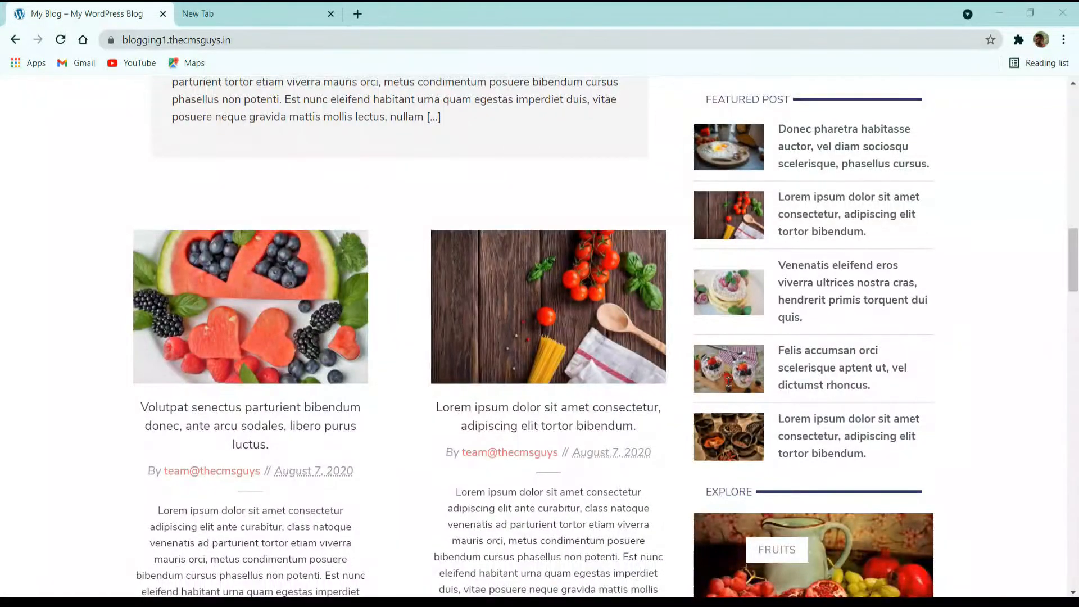
{"action": "scroll", "coordinate": [730, 382], "scroll_direction": "down", "scroll_amount": 3}
{"action": "scroll", "coordinate": [730, 382], "scroll_direction": "up", "scroll_amount": 6}
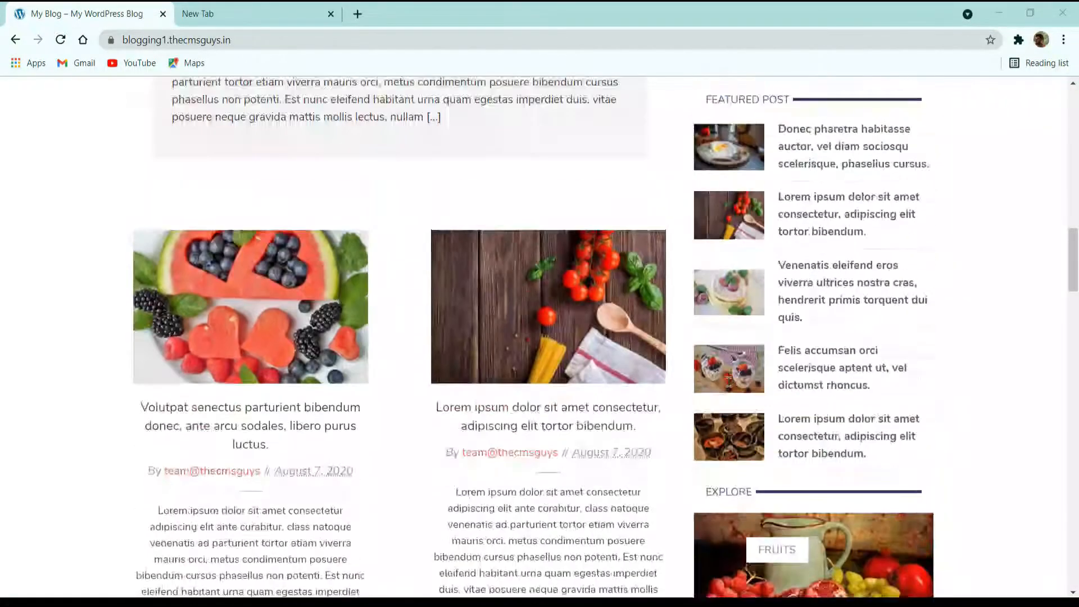
{"action": "scroll", "coordinate": [729, 383], "scroll_direction": "up", "scroll_amount": 3}
{"action": "scroll", "coordinate": [729, 382], "scroll_direction": "down", "scroll_amount": 12}
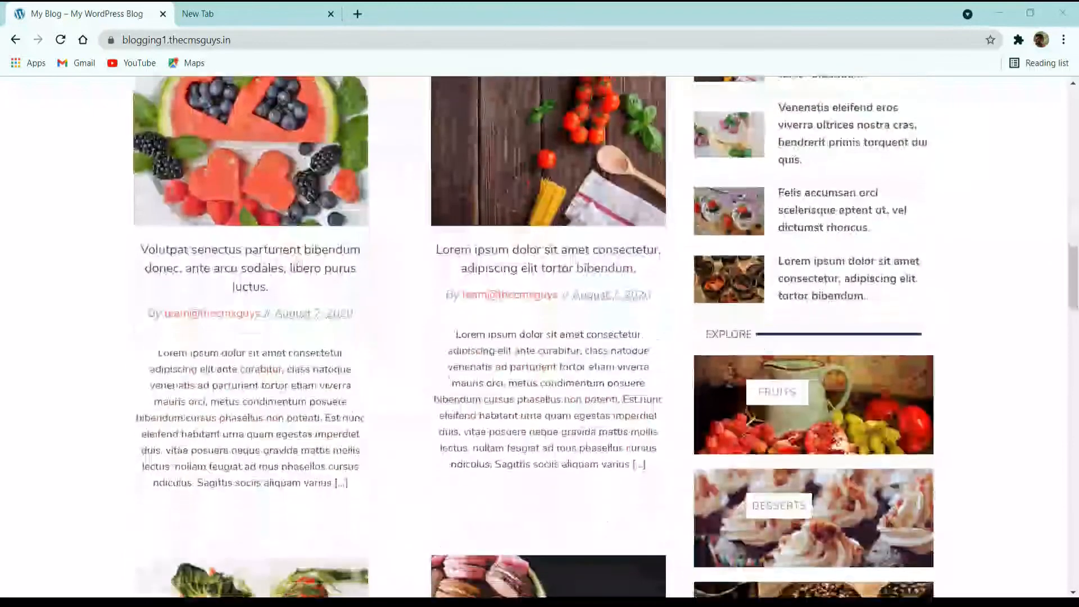
{"action": "scroll", "coordinate": [729, 382], "scroll_direction": "down", "scroll_amount": 5}
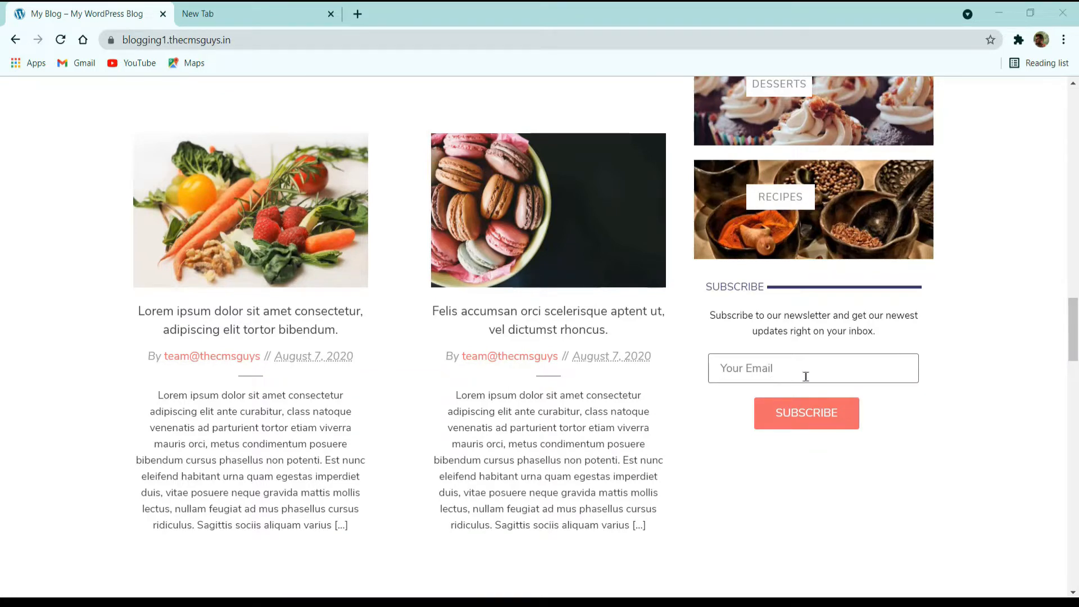
{"action": "scroll", "coordinate": [770, 416], "scroll_direction": "down", "scroll_amount": 20}
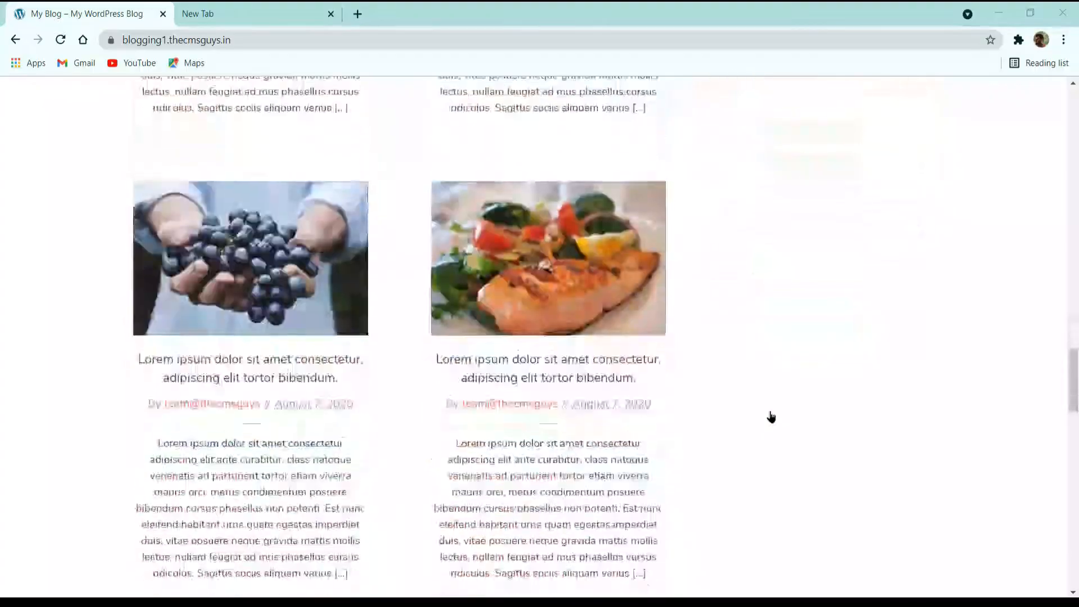
{"action": "scroll", "coordinate": [771, 417], "scroll_direction": "down", "scroll_amount": 10}
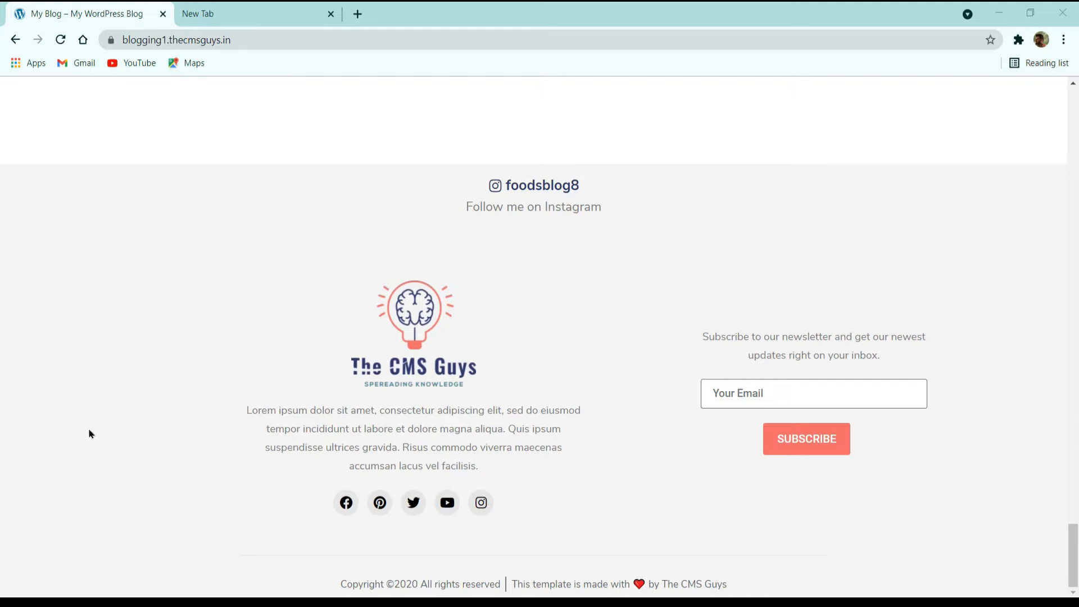
Step: Inspect the footer logo in Chrome's developer tools
{"action": "right_click", "coordinate": [244, 333]}
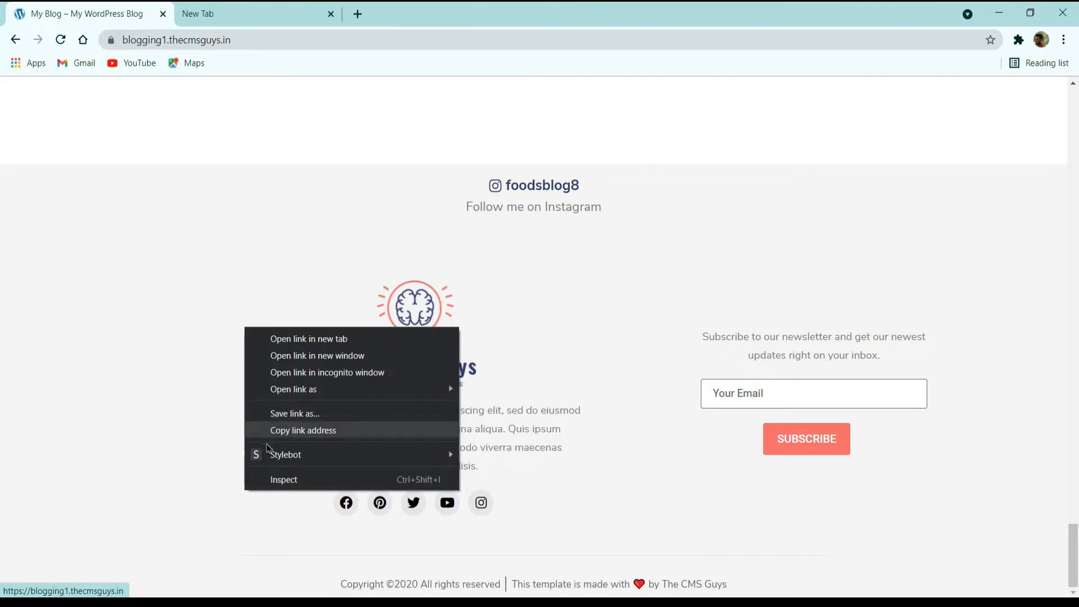
{"action": "mouse_move", "coordinate": [270, 453]}
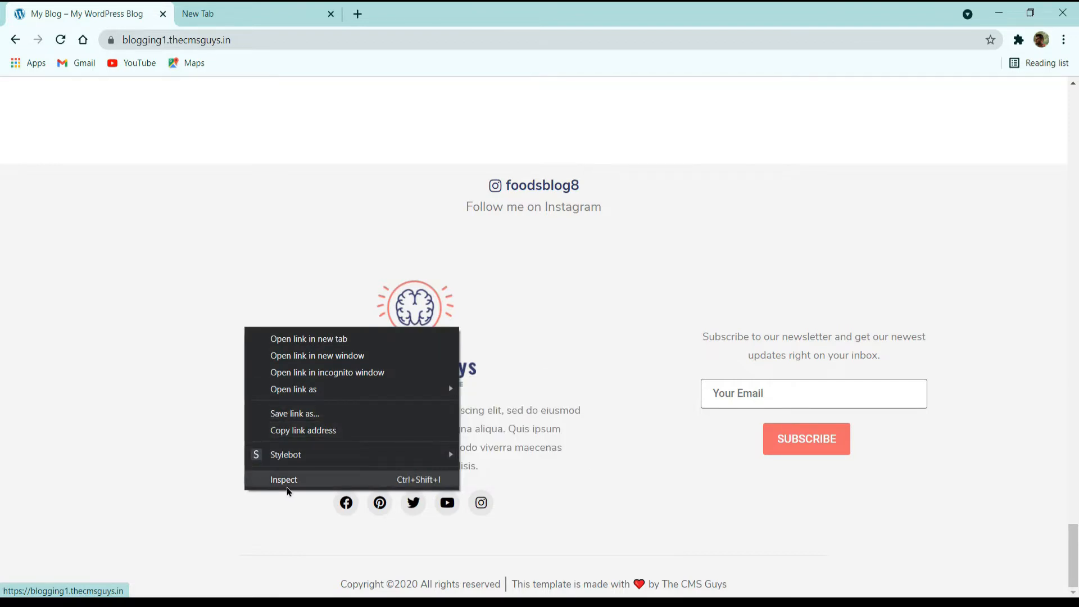
{"action": "left_click", "coordinate": [284, 479]}
Step: Preview the page at Responsive 320x371, then return to the desktop view
{"action": "left_click", "coordinate": [30, 420]}
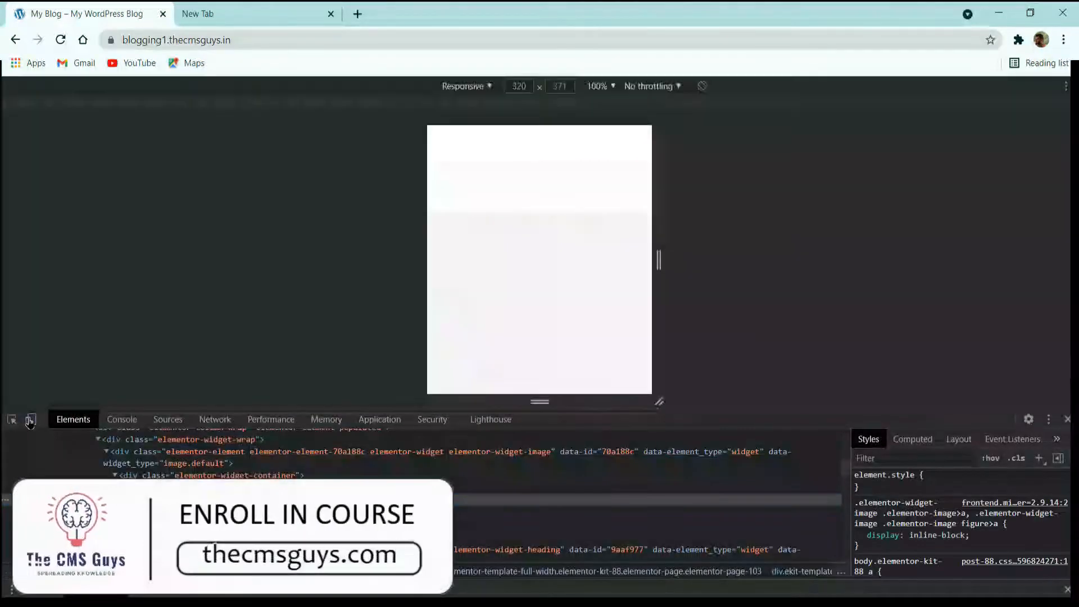
{"action": "scroll", "coordinate": [494, 208], "scroll_direction": "down", "scroll_amount": 5}
{"action": "scroll", "coordinate": [496, 208], "scroll_direction": "up", "scroll_amount": 10}
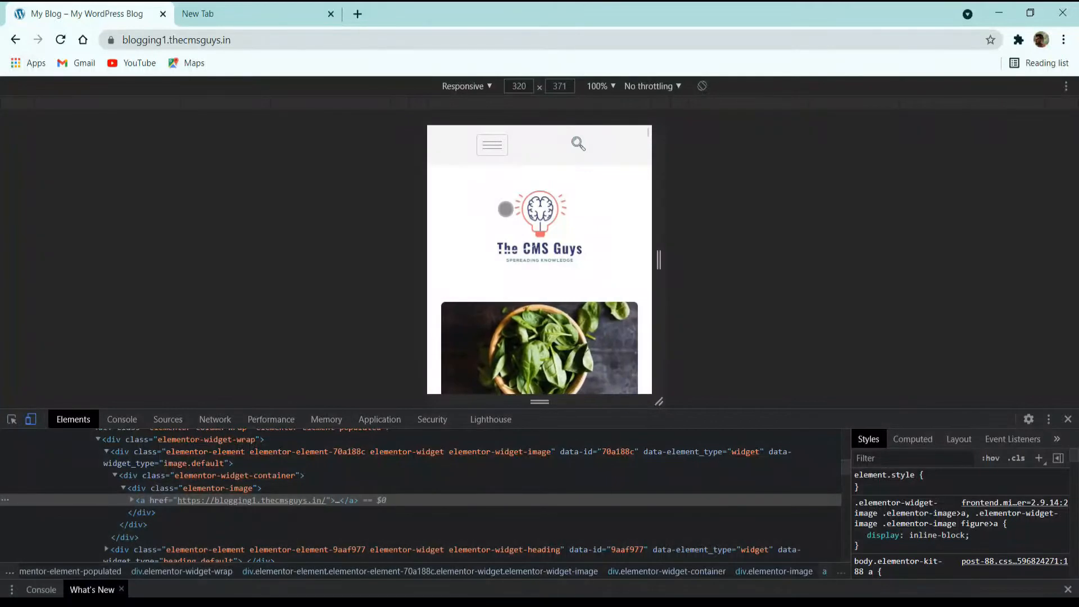
{"action": "scroll", "coordinate": [474, 268], "scroll_direction": "down", "scroll_amount": 5}
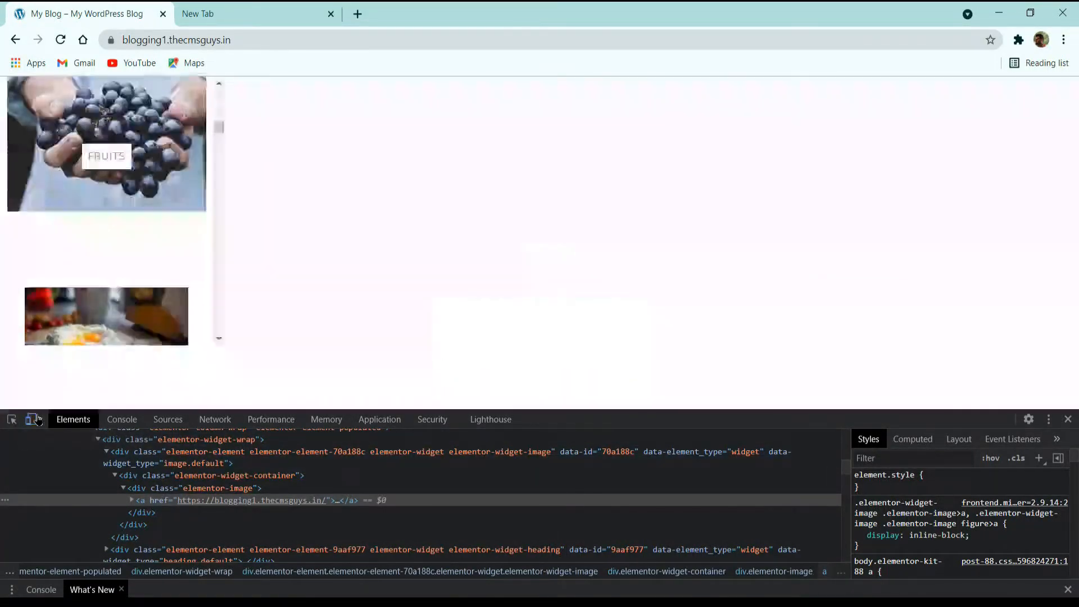
{"action": "left_click", "coordinate": [30, 420]}
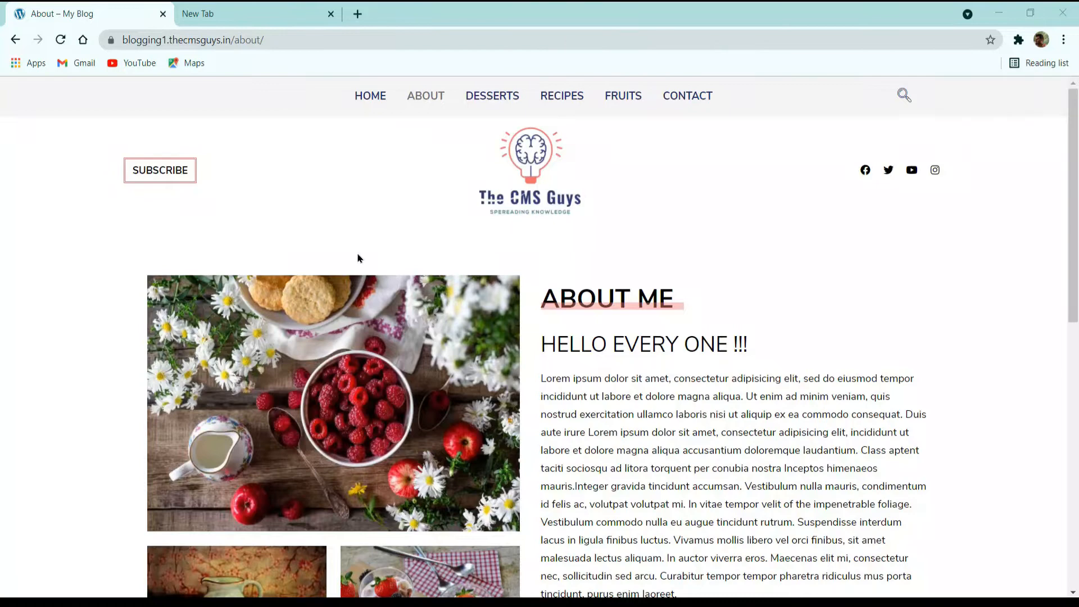
{"action": "scroll", "coordinate": [358, 259], "scroll_direction": "down", "scroll_amount": 3}
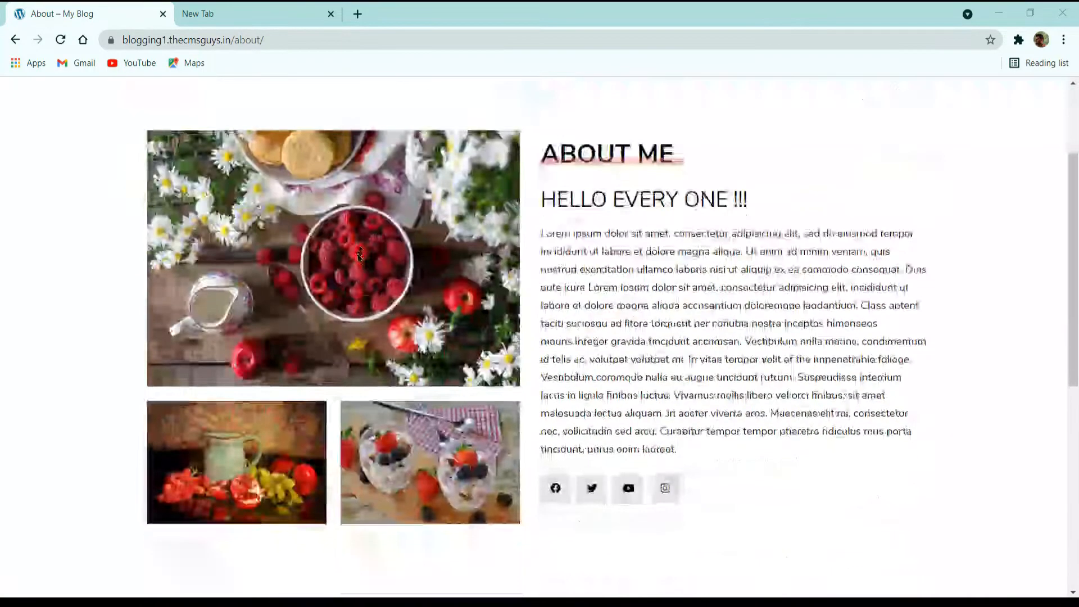
{"action": "scroll", "coordinate": [358, 258], "scroll_direction": "up", "scroll_amount": 3}
{"action": "scroll", "coordinate": [358, 259], "scroll_direction": "down", "scroll_amount": 3}
{"action": "scroll", "coordinate": [358, 259], "scroll_direction": "up", "scroll_amount": 3}
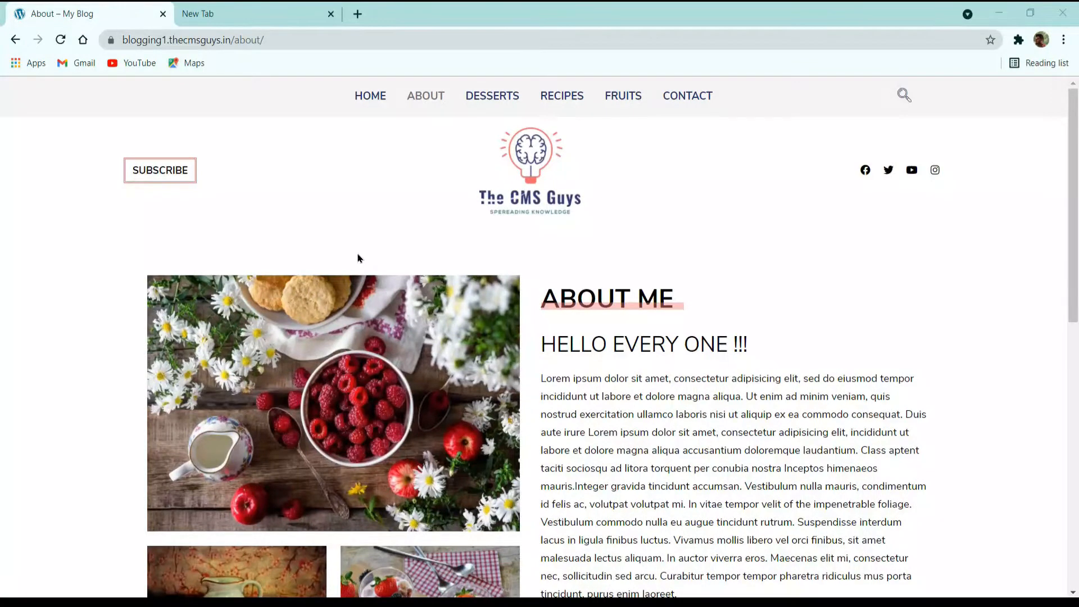
{"action": "scroll", "coordinate": [358, 259], "scroll_direction": "down", "scroll_amount": 3}
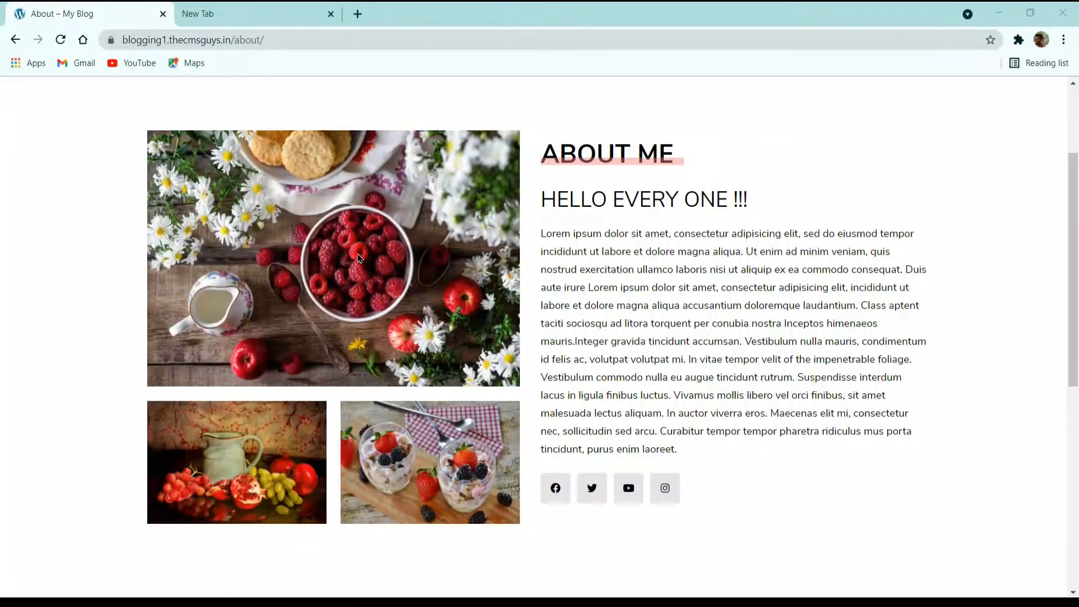
{"action": "scroll", "coordinate": [359, 258], "scroll_direction": "down", "scroll_amount": 9}
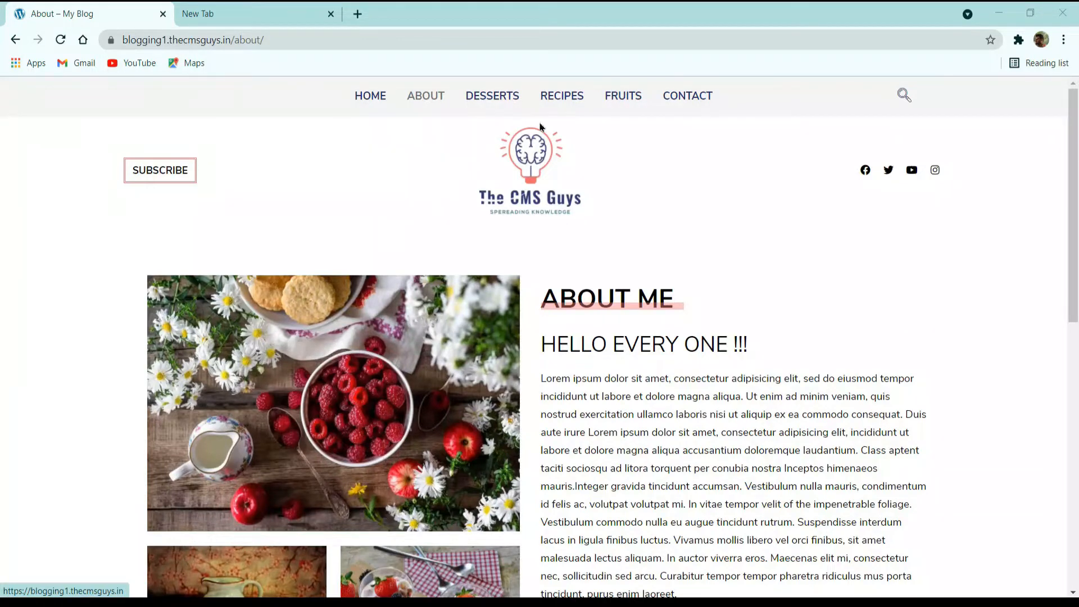
Step: Open the Recipes page and scroll through its posts down to the footer
{"action": "left_click", "coordinate": [561, 97]}
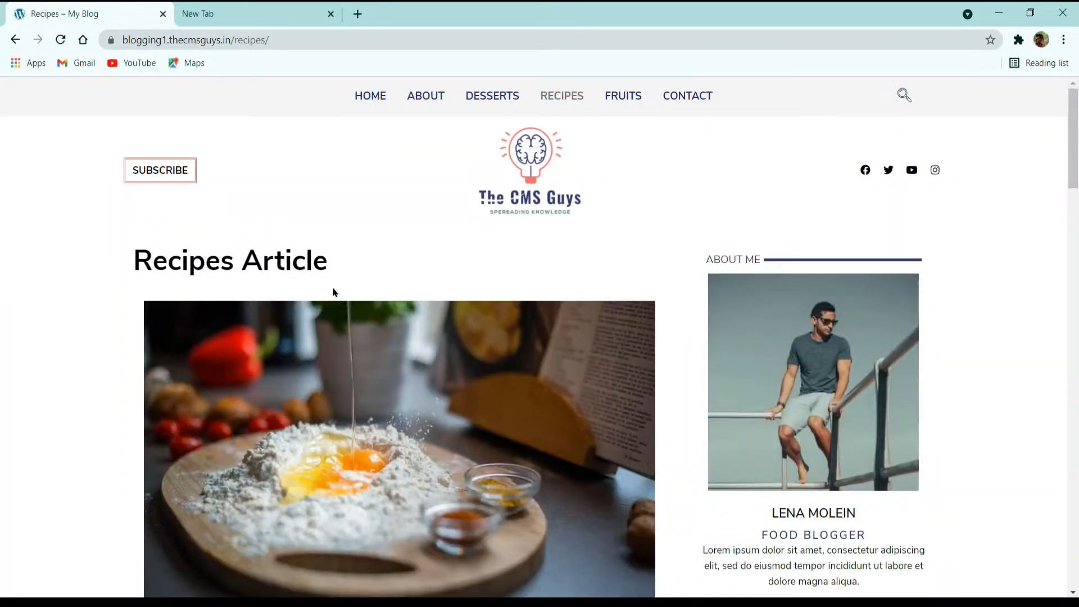
{"action": "scroll", "coordinate": [329, 308], "scroll_direction": "down", "scroll_amount": 2}
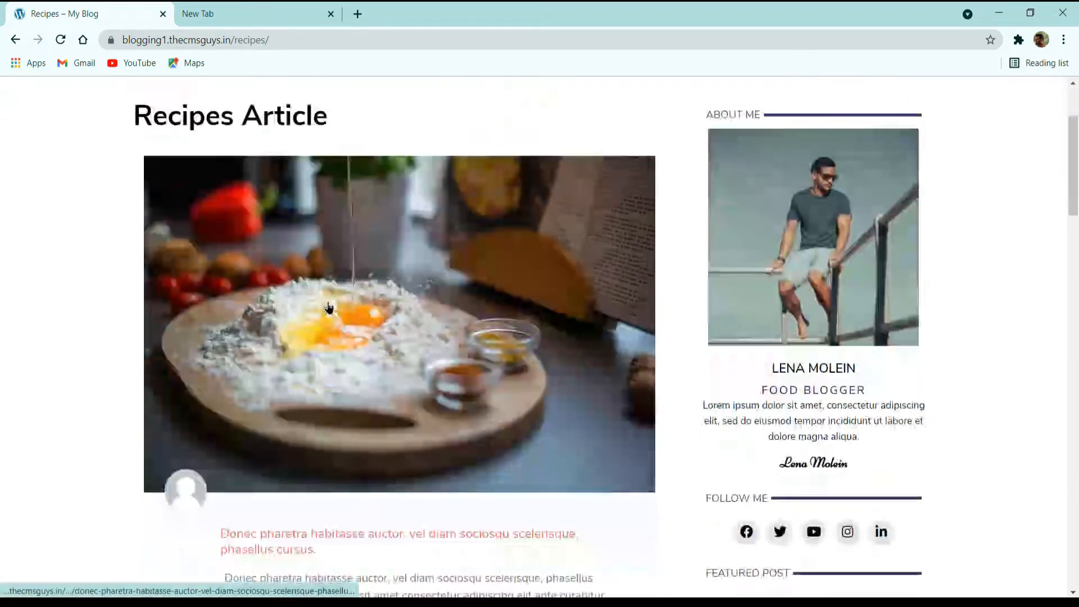
{"action": "scroll", "coordinate": [329, 308], "scroll_direction": "down", "scroll_amount": 2}
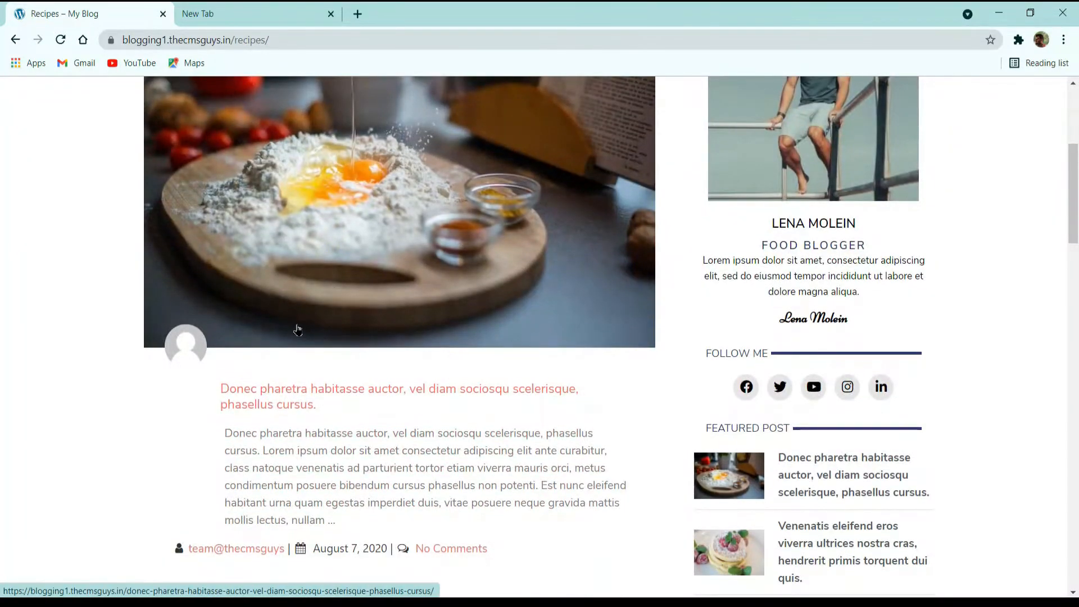
{"action": "scroll", "coordinate": [298, 330], "scroll_direction": "down", "scroll_amount": 2}
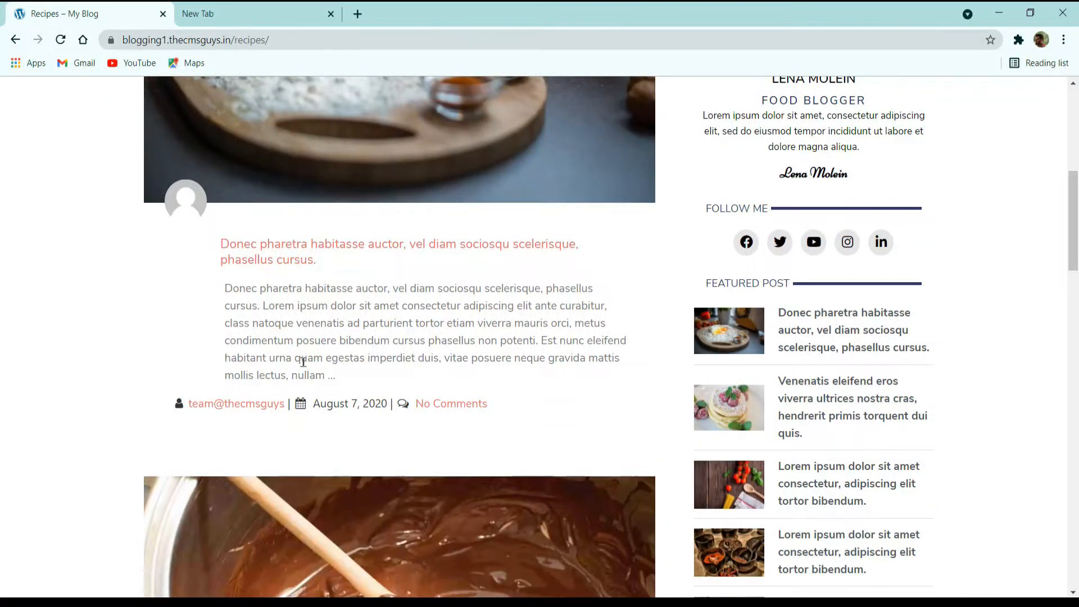
{"action": "scroll", "coordinate": [289, 358], "scroll_direction": "down", "scroll_amount": 4}
{"action": "scroll", "coordinate": [303, 363], "scroll_direction": "up", "scroll_amount": 8}
{"action": "scroll", "coordinate": [607, 371], "scroll_direction": "up", "scroll_amount": 2}
{"action": "scroll", "coordinate": [675, 379], "scroll_direction": "down", "scroll_amount": 2}
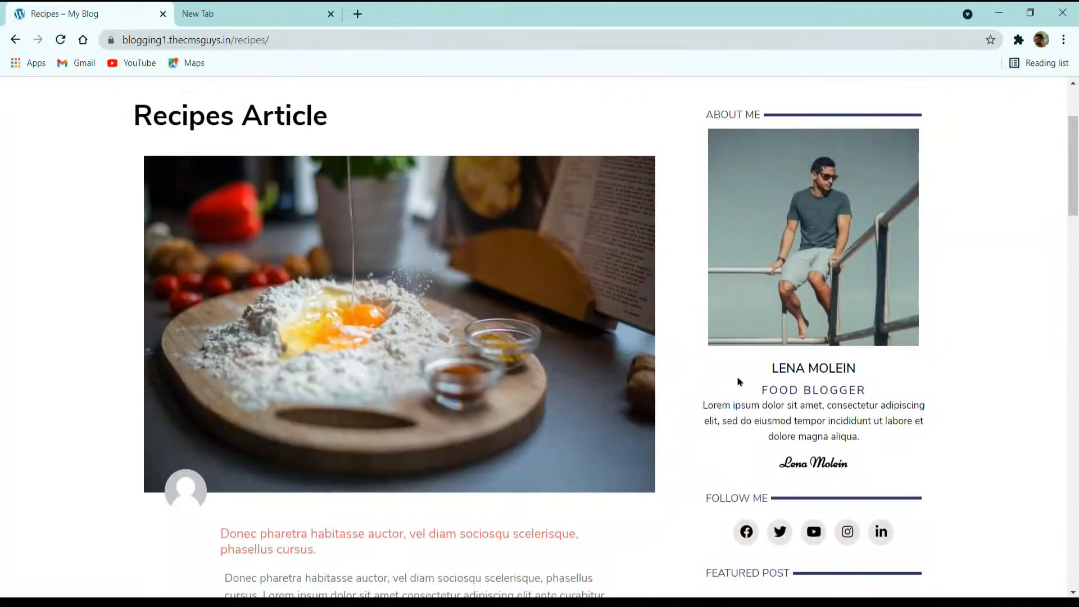
{"action": "scroll", "coordinate": [737, 378], "scroll_direction": "down", "scroll_amount": 2}
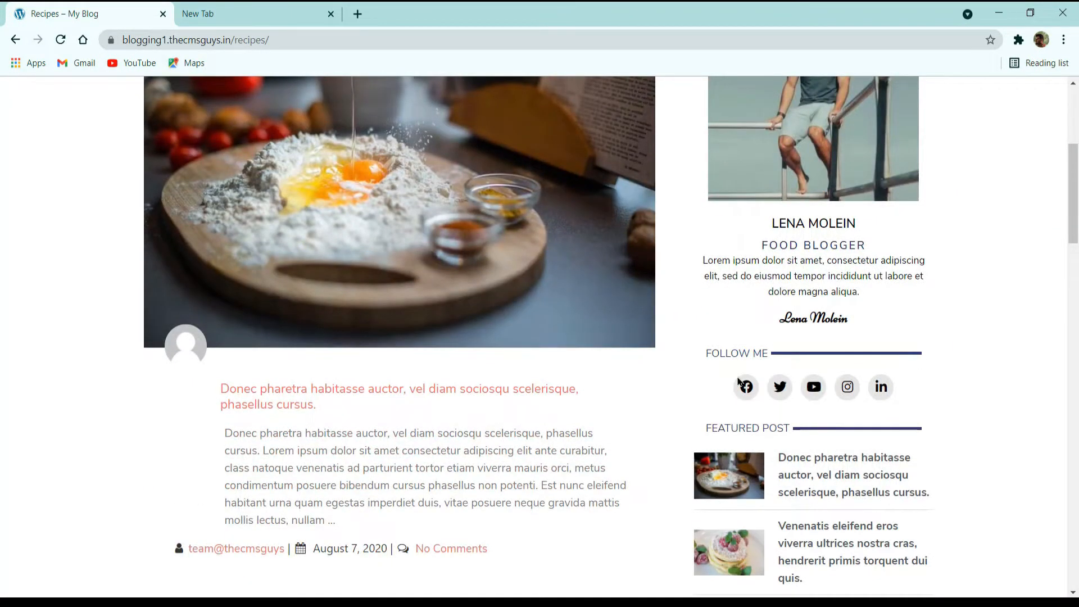
{"action": "scroll", "coordinate": [738, 382], "scroll_direction": "down", "scroll_amount": 2}
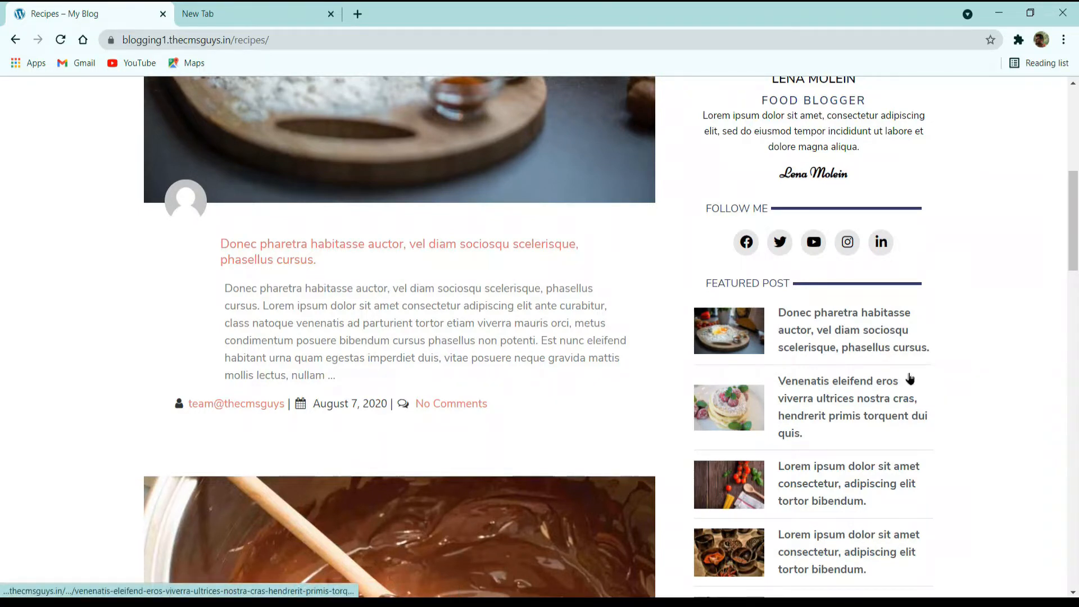
{"action": "scroll", "coordinate": [910, 378], "scroll_direction": "down", "scroll_amount": 5}
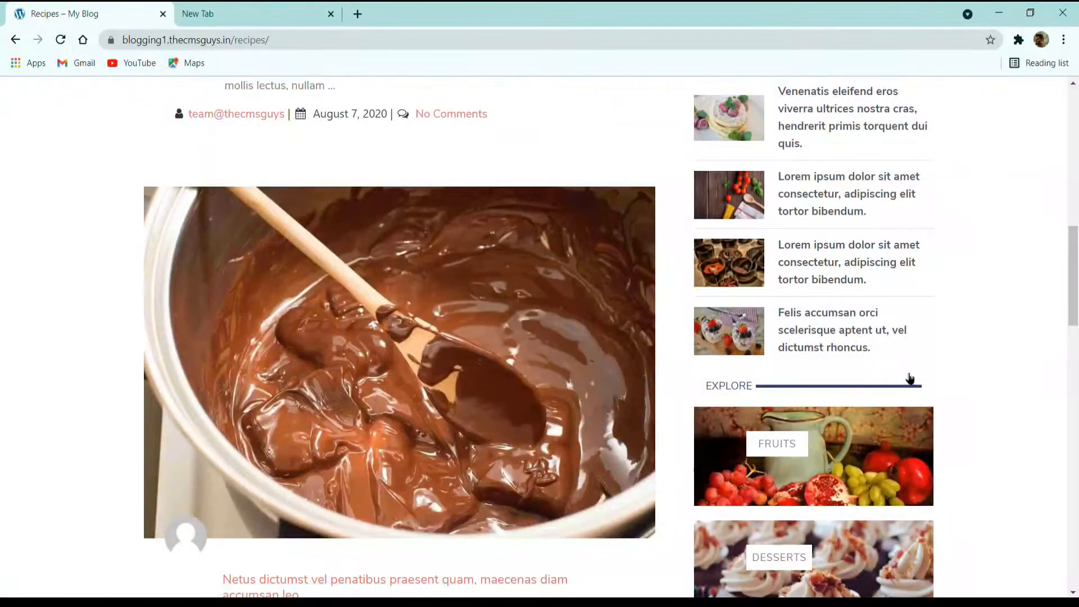
{"action": "scroll", "coordinate": [910, 379], "scroll_direction": "down", "scroll_amount": 6}
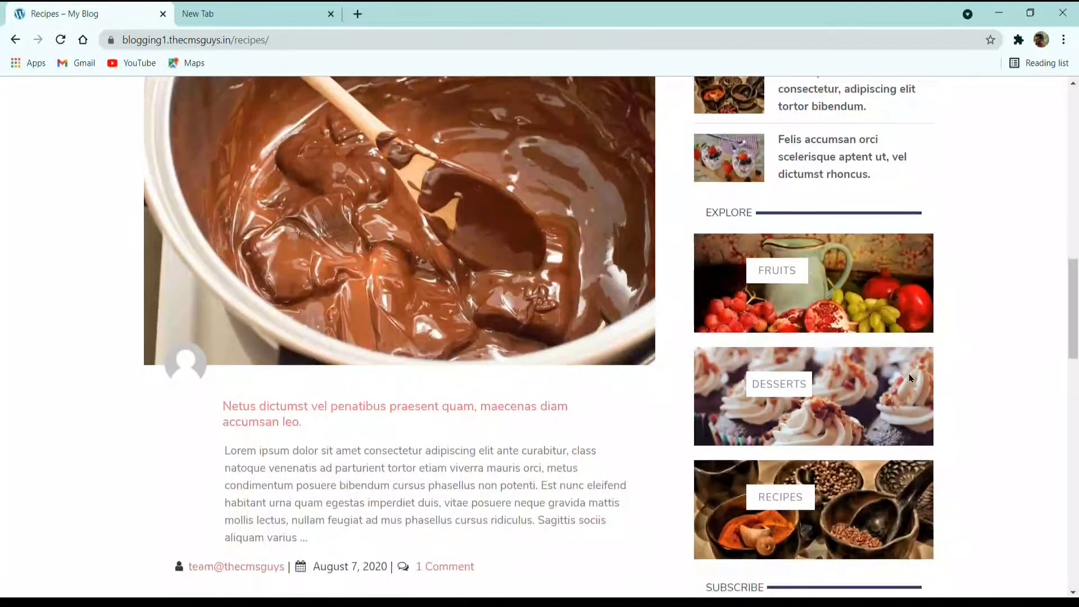
{"action": "scroll", "coordinate": [910, 378], "scroll_direction": "up", "scroll_amount": 1}
{"action": "scroll", "coordinate": [910, 378], "scroll_direction": "down", "scroll_amount": 5}
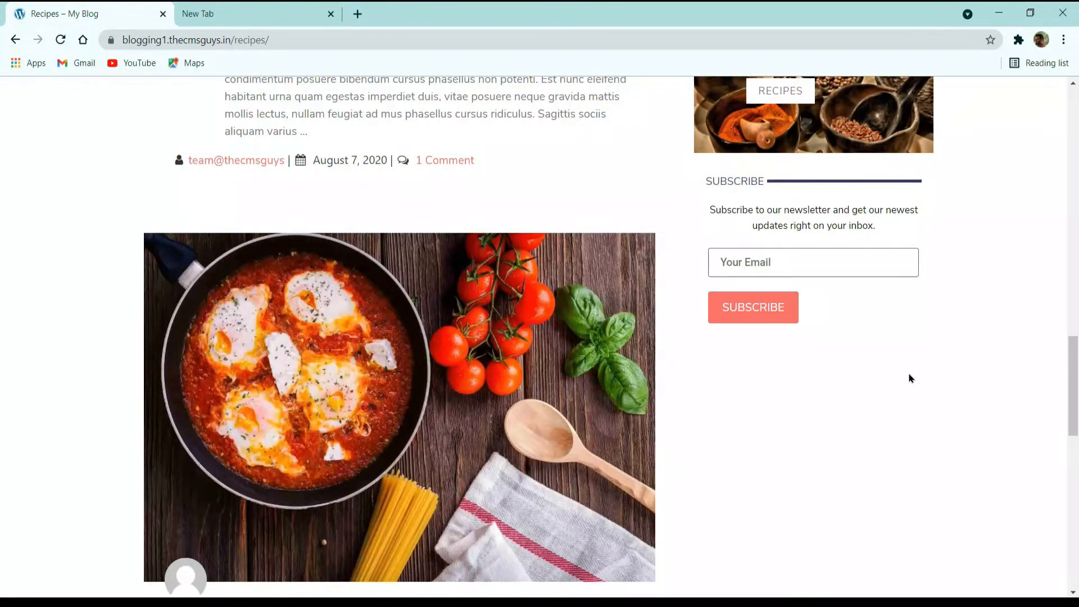
{"action": "scroll", "coordinate": [908, 373], "scroll_direction": "down", "scroll_amount": 5}
{"action": "scroll", "coordinate": [908, 373], "scroll_direction": "up", "scroll_amount": 5}
{"action": "scroll", "coordinate": [911, 378], "scroll_direction": "down", "scroll_amount": 15}
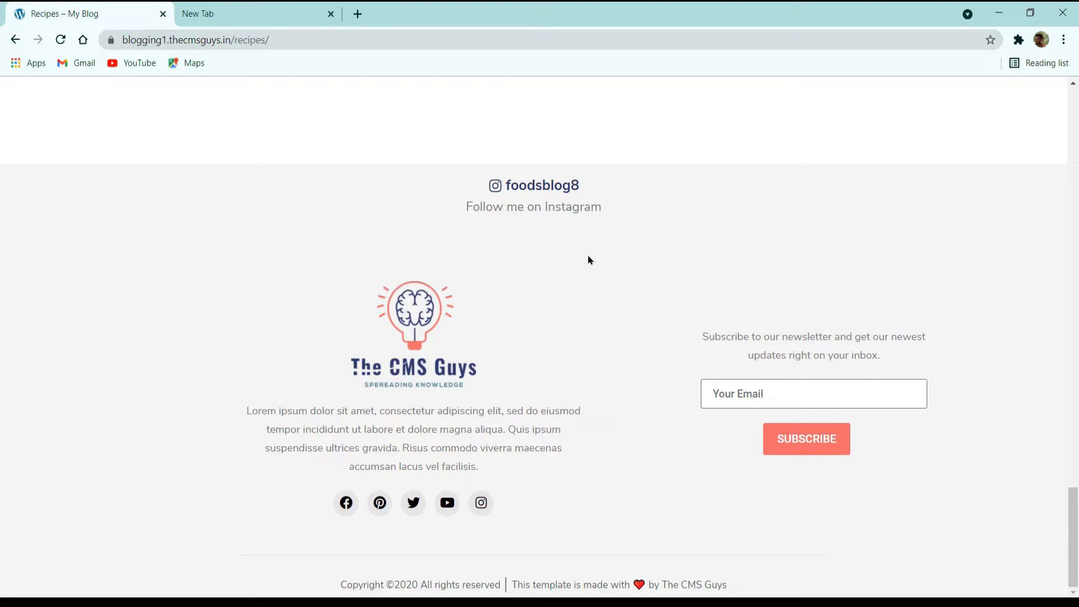
{"action": "scroll", "coordinate": [520, 265], "scroll_direction": "up", "scroll_amount": 20}
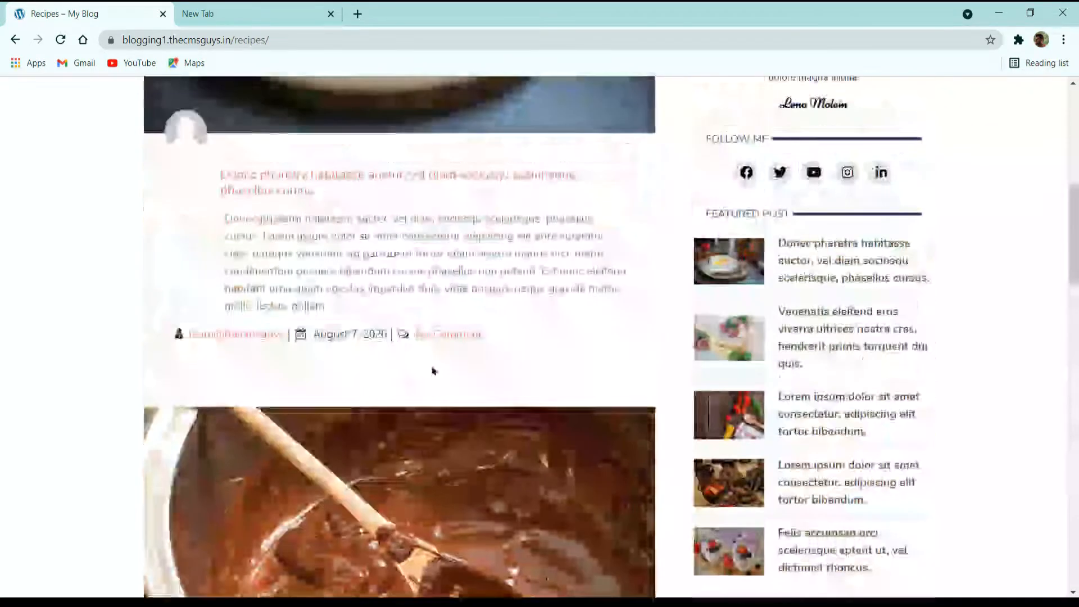
{"action": "scroll", "coordinate": [517, 349], "scroll_direction": "down", "scroll_amount": 20}
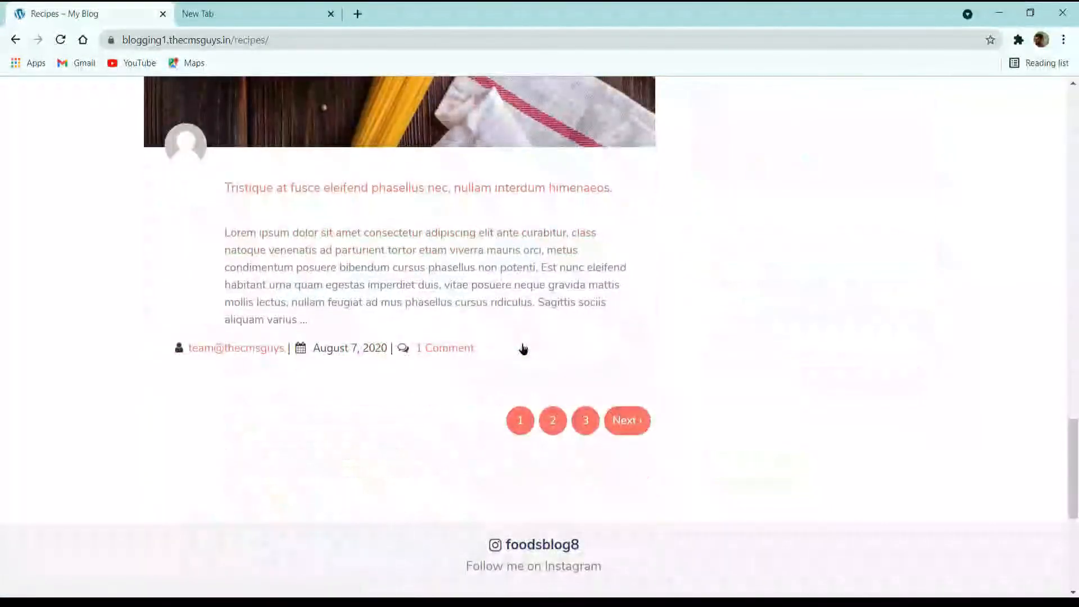
{"action": "scroll", "coordinate": [586, 421], "scroll_direction": "down", "scroll_amount": 5}
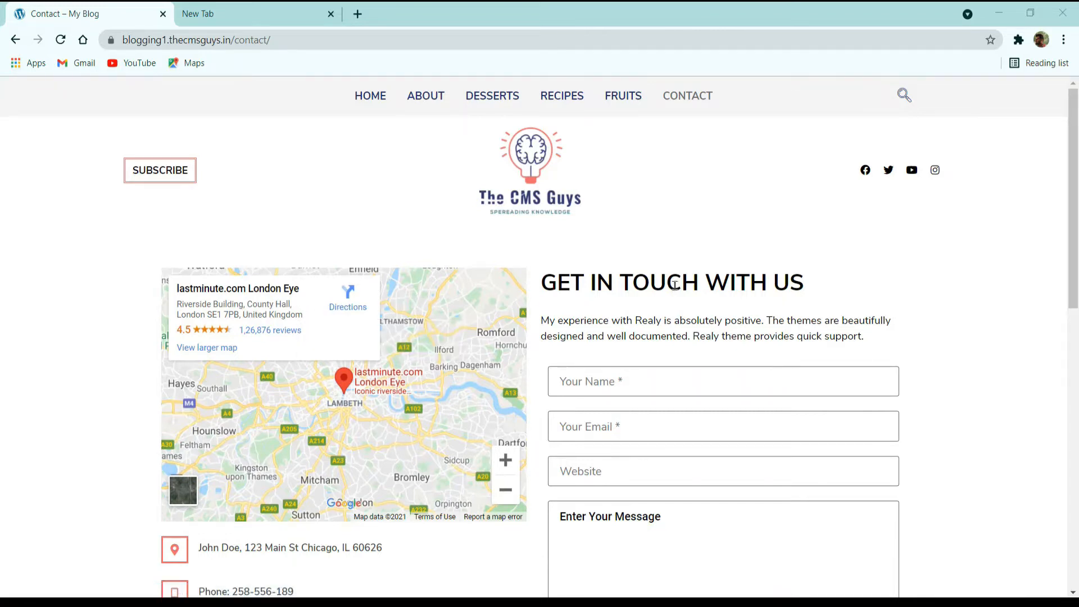
{"action": "scroll", "coordinate": [728, 321], "scroll_direction": "down", "scroll_amount": 10}
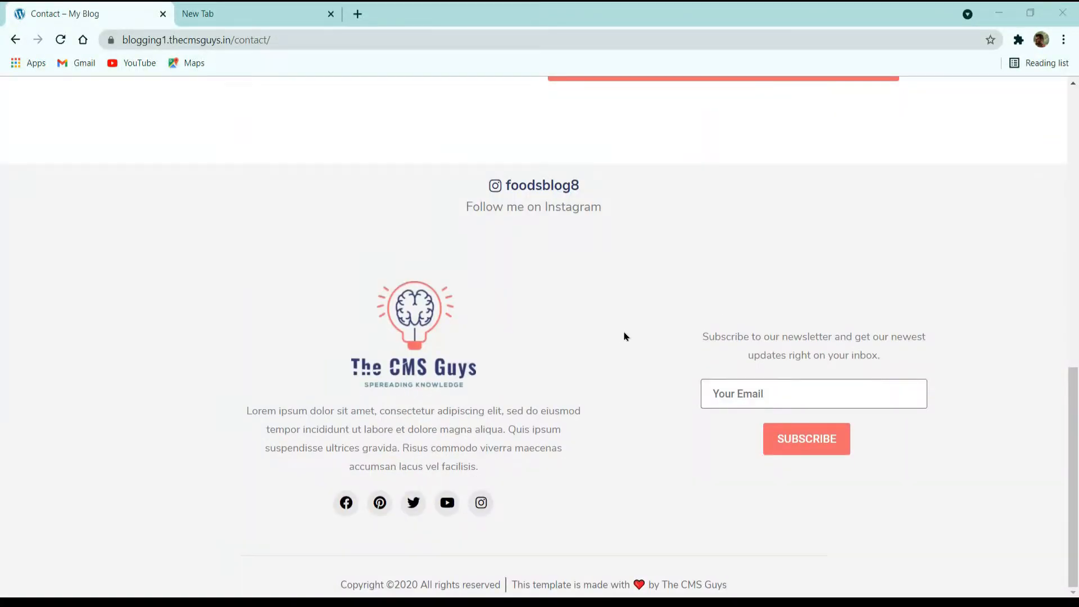
{"action": "scroll", "coordinate": [625, 336], "scroll_direction": "up", "scroll_amount": 8}
{"action": "scroll", "coordinate": [625, 336], "scroll_direction": "down", "scroll_amount": 5}
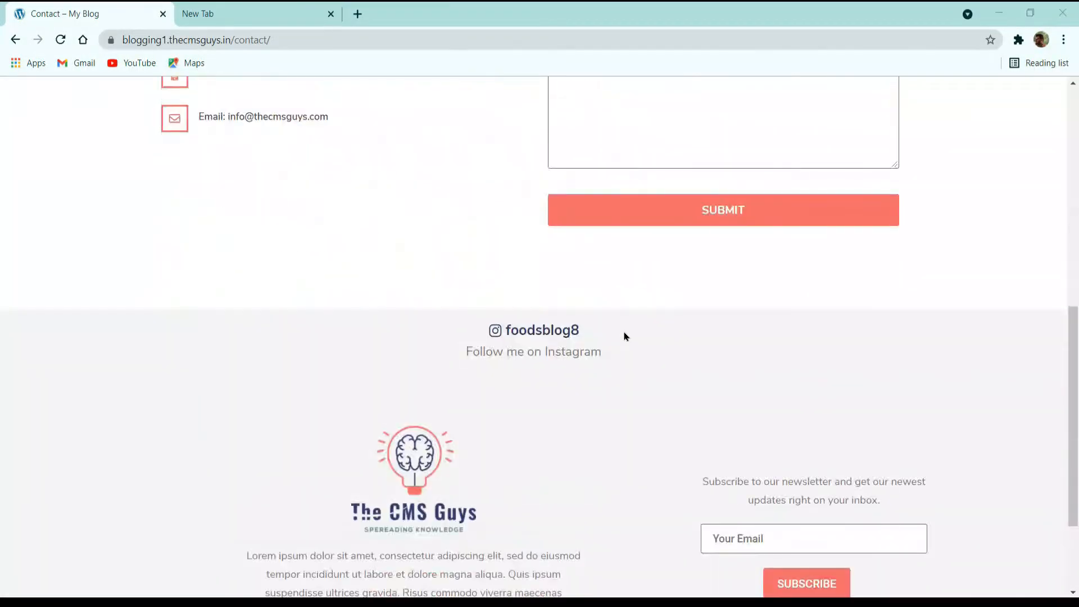
{"action": "scroll", "coordinate": [626, 336], "scroll_direction": "up", "scroll_amount": 10}
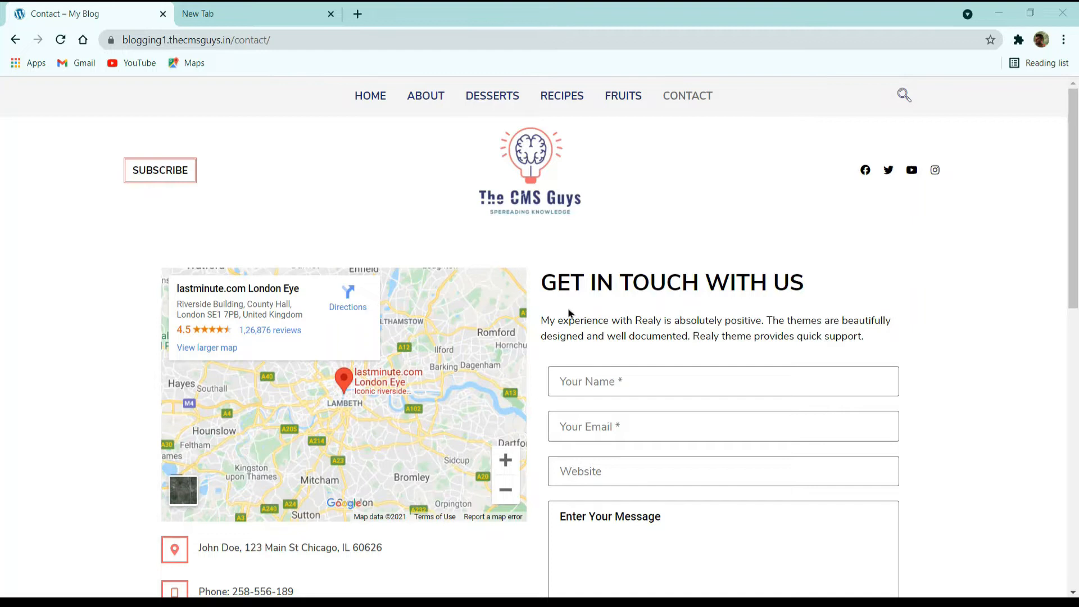
Step: Go to thecmsguys.com/namecheap in the new tab to reach cPanel
{"action": "left_click", "coordinate": [304, 12]}
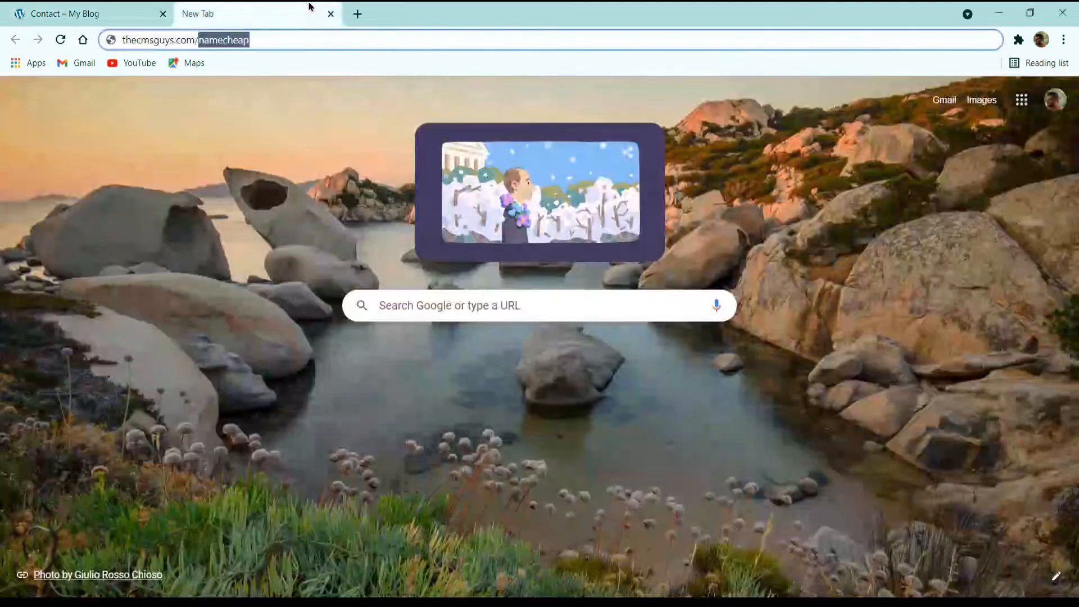
{"action": "left_click", "coordinate": [297, 44]}
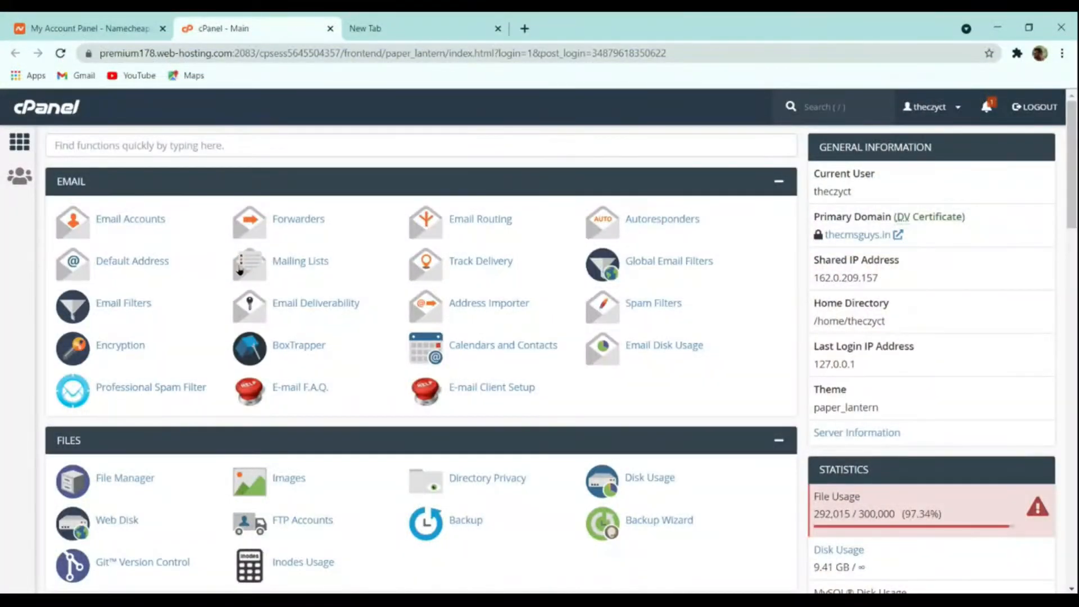
{"action": "scroll", "coordinate": [392, 342], "scroll_direction": "down", "scroll_amount": 3}
{"action": "scroll", "coordinate": [392, 342], "scroll_direction": "down", "scroll_amount": 10}
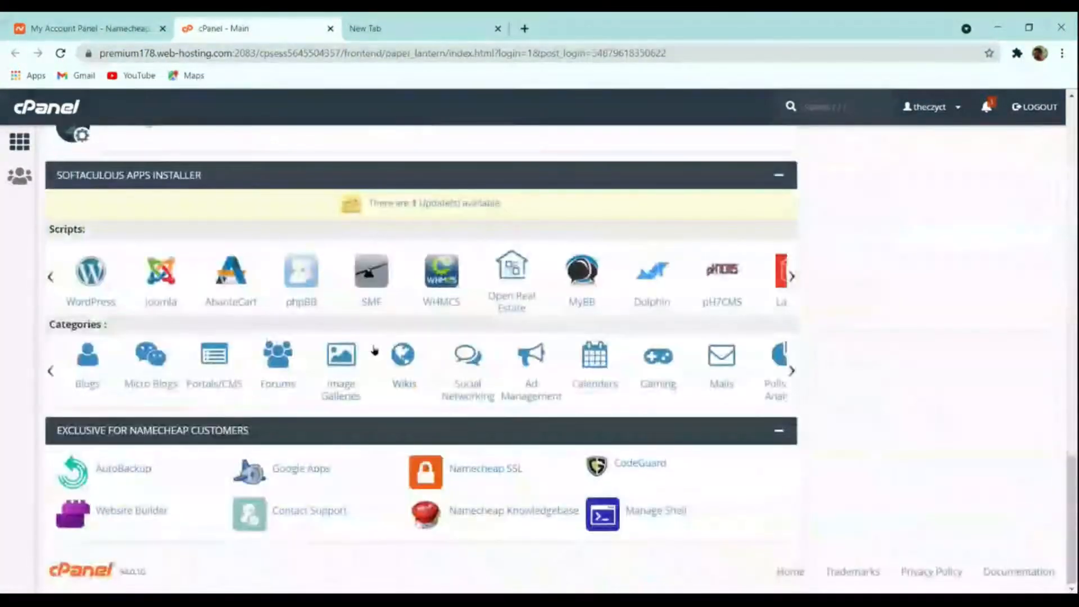
{"action": "scroll", "coordinate": [378, 354], "scroll_direction": "up", "scroll_amount": 15}
Step: Search cPanel for 'wor' and open WordPress Manager by Softaculous
{"action": "left_click", "coordinate": [111, 151]}
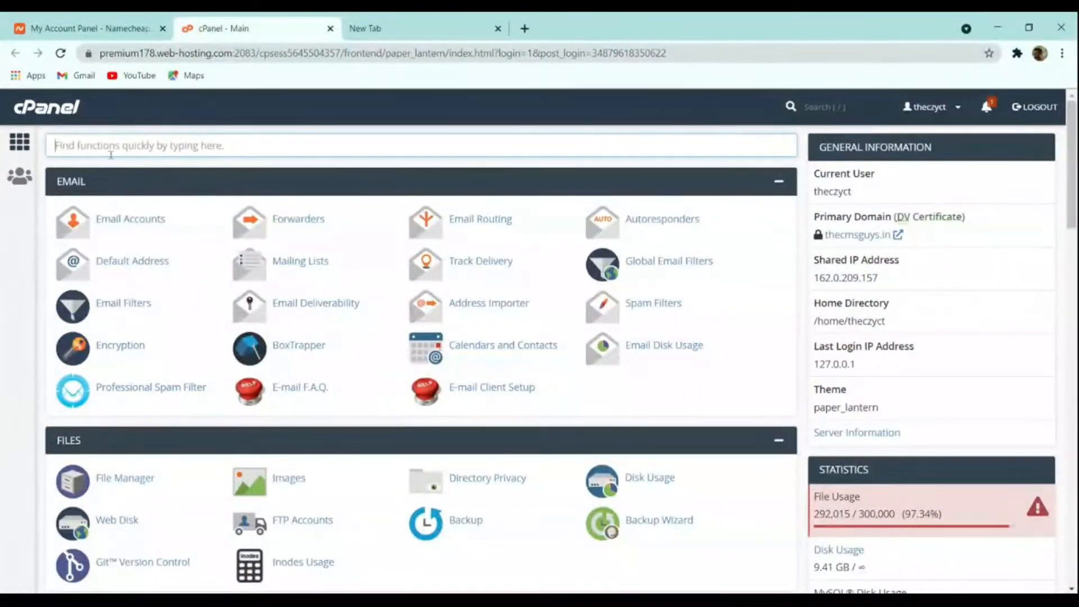
{"action": "type", "text": "wor"}
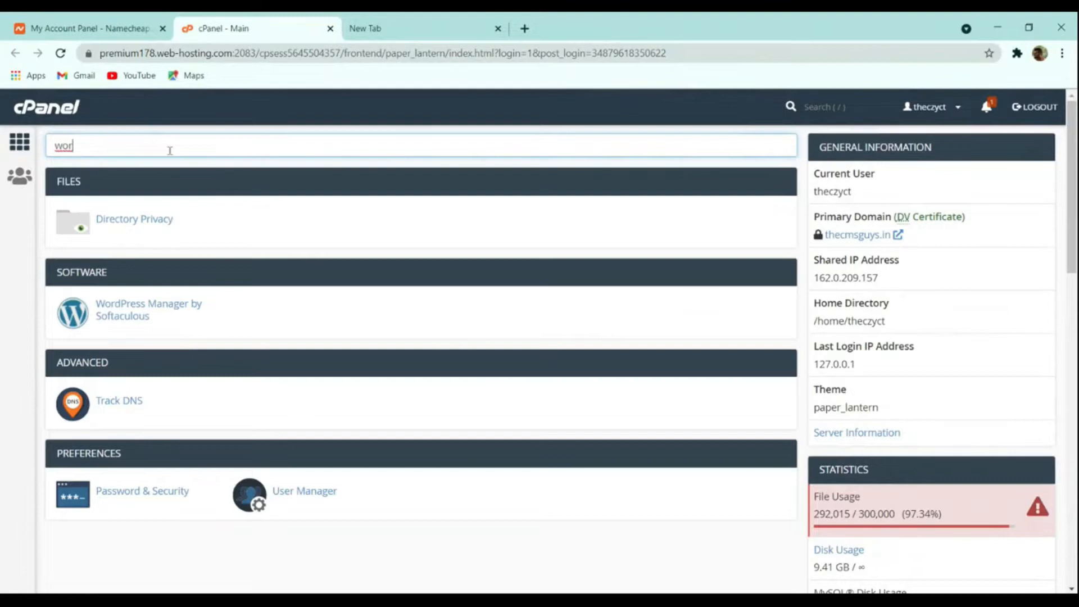
{"action": "left_click", "coordinate": [115, 308]}
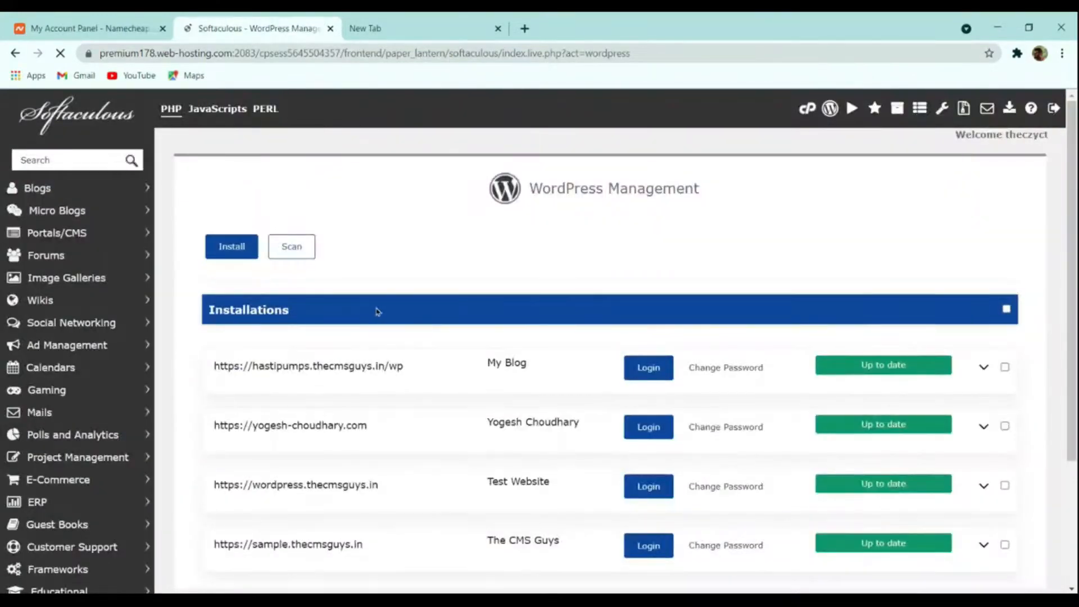
Step: Look over the WordPress Management page and open the Install form
{"action": "scroll", "coordinate": [376, 308], "scroll_direction": "down", "scroll_amount": 3}
{"action": "scroll", "coordinate": [422, 378], "scroll_direction": "up", "scroll_amount": 3}
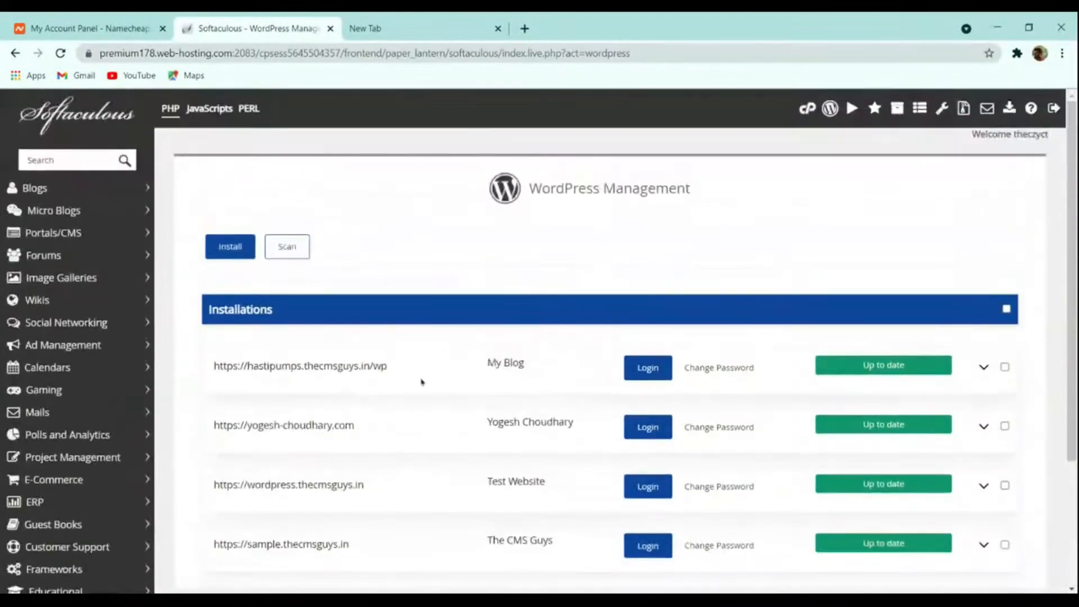
{"action": "scroll", "coordinate": [436, 404], "scroll_direction": "down", "scroll_amount": 1}
{"action": "scroll", "coordinate": [434, 399], "scroll_direction": "down", "scroll_amount": 2}
{"action": "scroll", "coordinate": [433, 398], "scroll_direction": "up", "scroll_amount": 3}
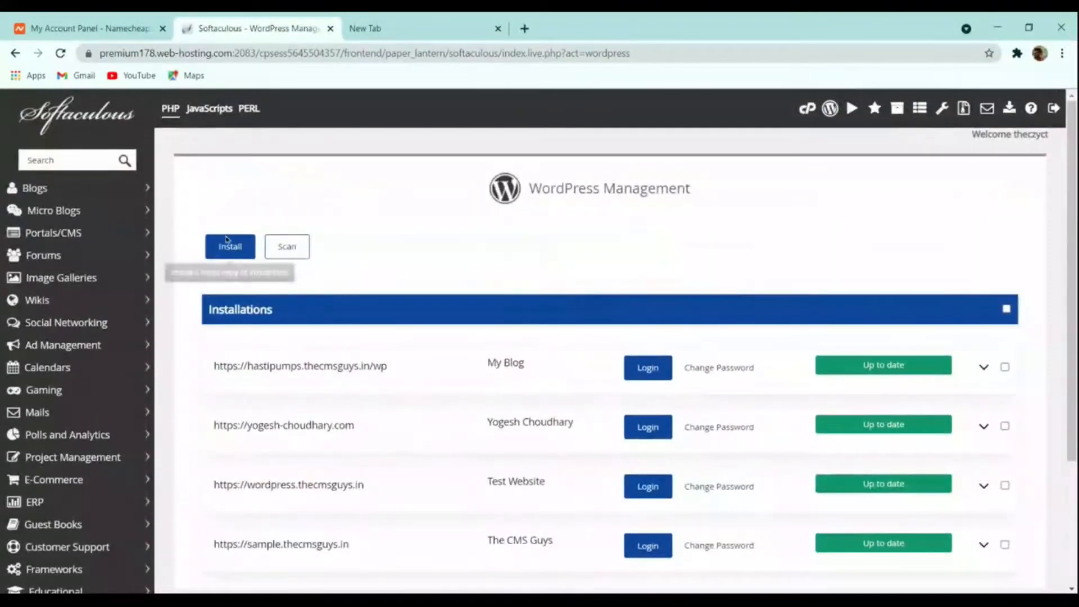
{"action": "scroll", "coordinate": [409, 276], "scroll_direction": "down", "scroll_amount": 3}
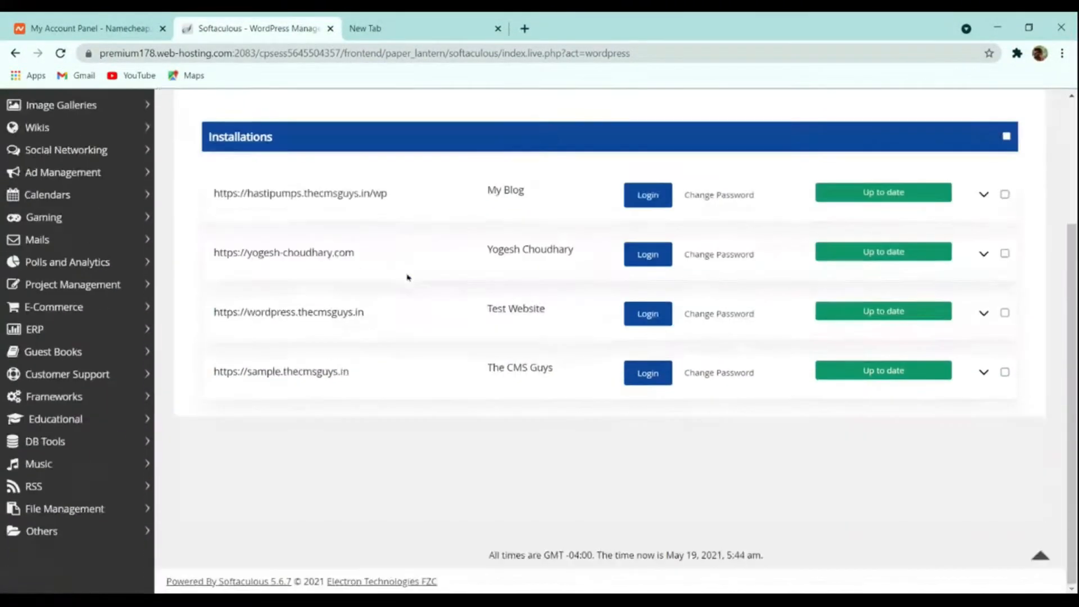
{"action": "scroll", "coordinate": [349, 315], "scroll_direction": "up", "scroll_amount": 3}
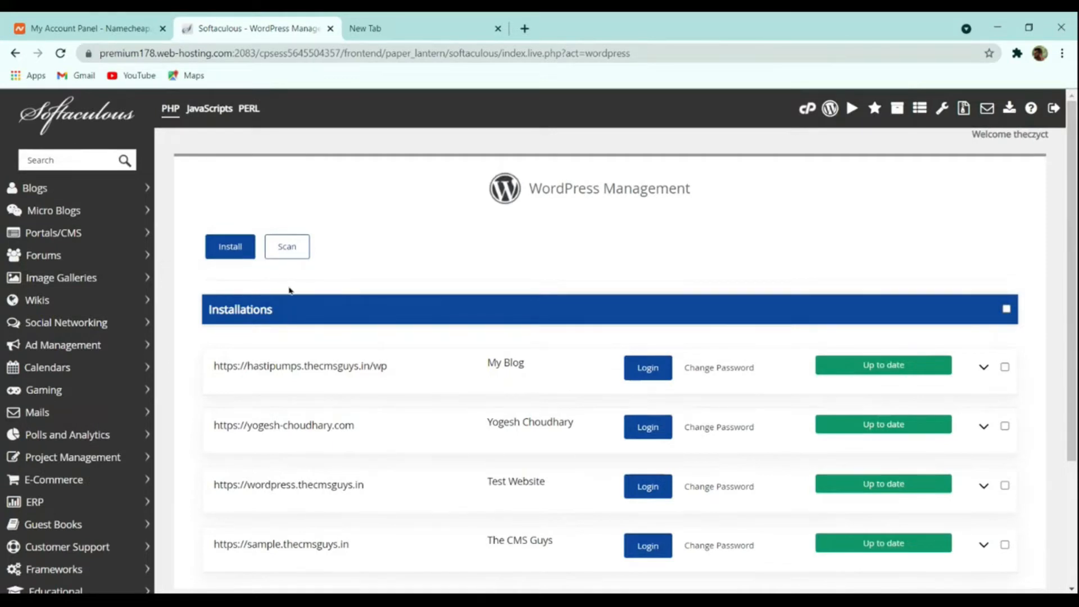
{"action": "scroll", "coordinate": [319, 292], "scroll_direction": "down", "scroll_amount": 3}
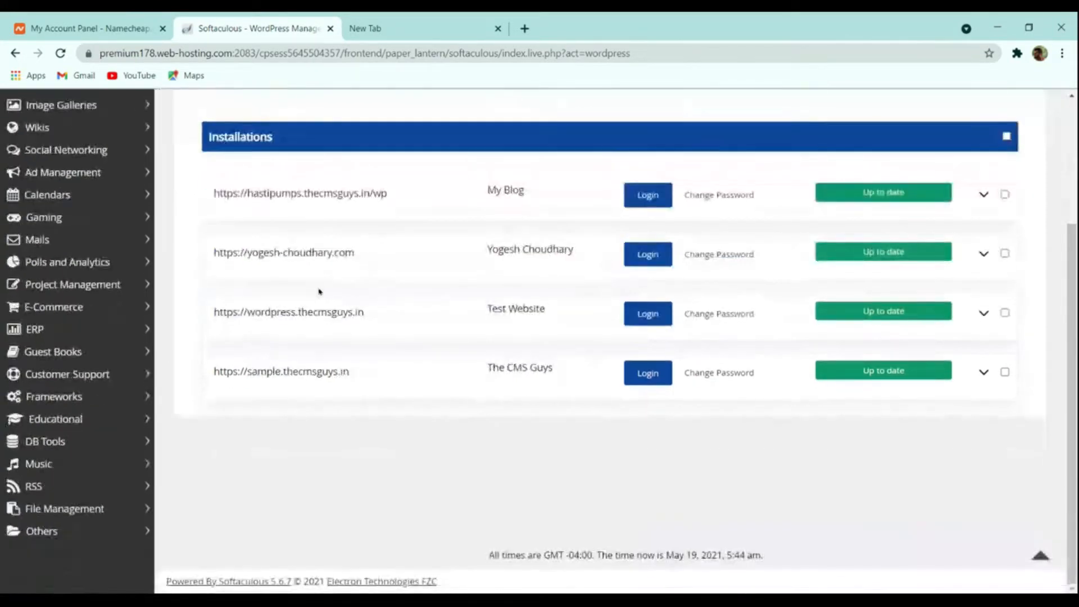
{"action": "scroll", "coordinate": [320, 292], "scroll_direction": "up", "scroll_amount": 3}
{"action": "left_click", "coordinate": [231, 248]}
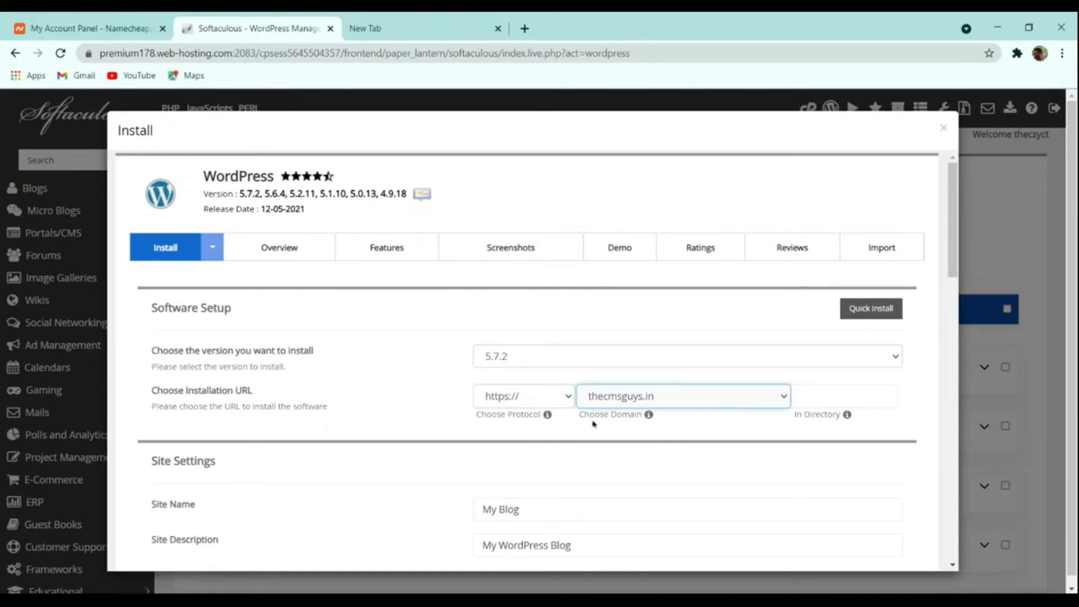
Step: Replace the default site name My Blog with 'The CMS Guys'
{"action": "scroll", "coordinate": [560, 425], "scroll_direction": "down", "scroll_amount": 4}
{"action": "left_click", "coordinate": [497, 276]}
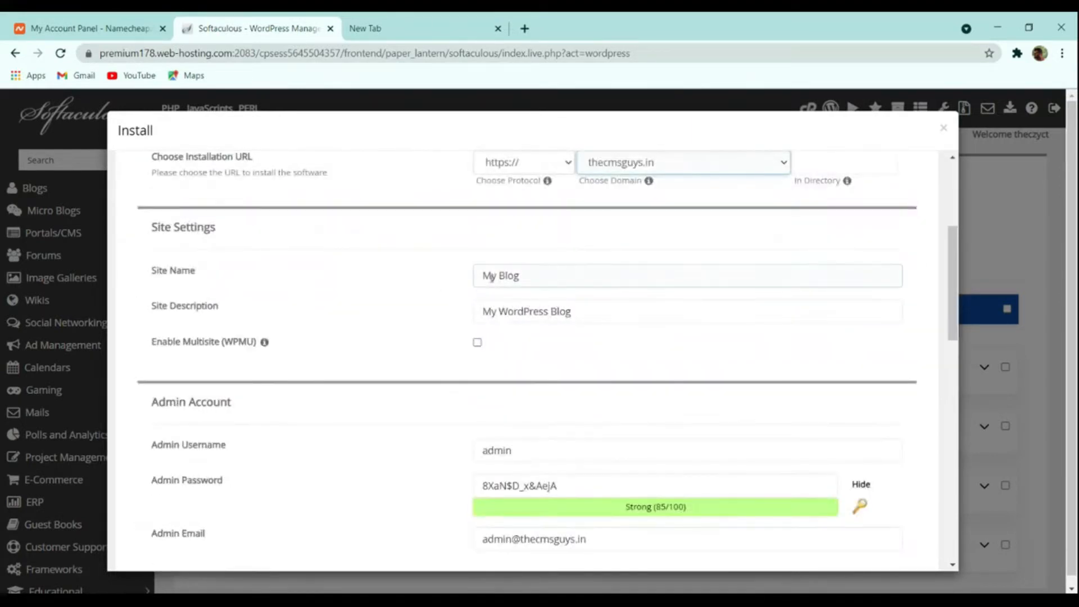
{"action": "left_click", "coordinate": [542, 311]}
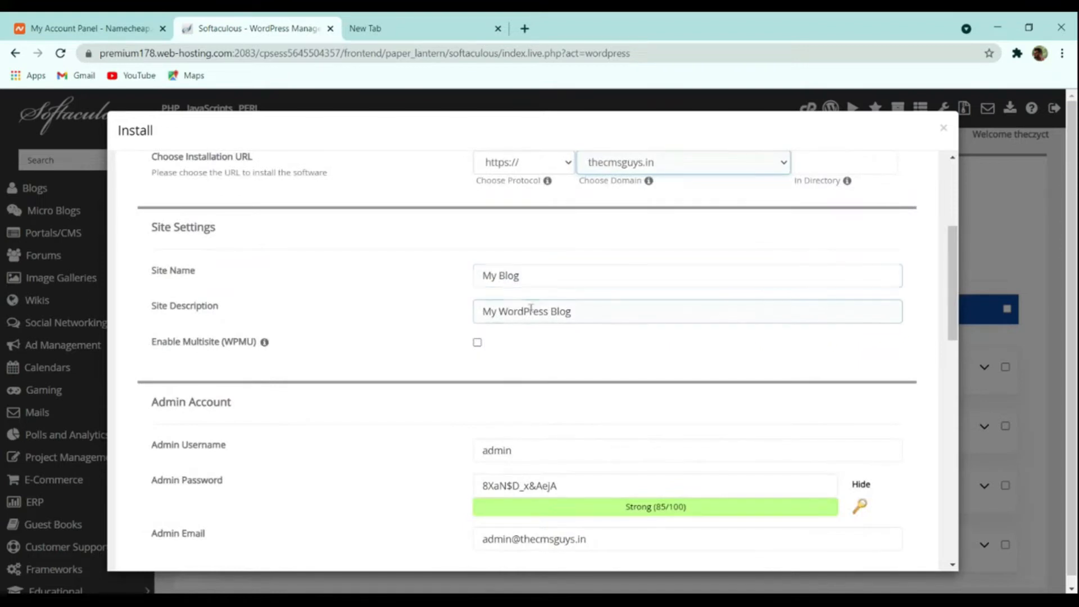
{"action": "triple_click", "coordinate": [542, 276]}
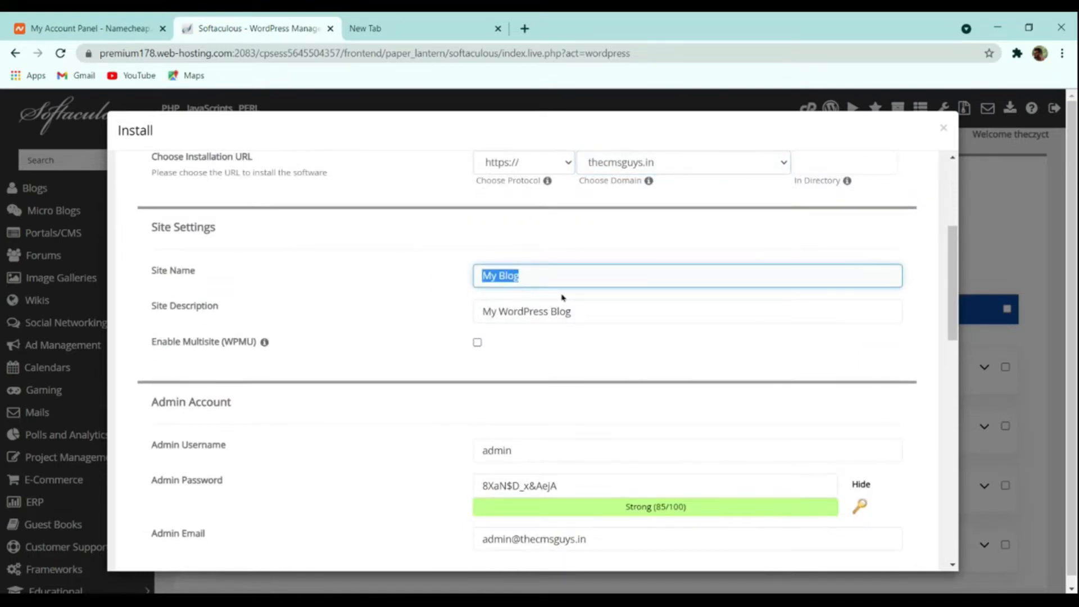
{"action": "type", "text": "The Cms"}
{"action": "key", "text": "BackSpace"}
{"action": "type", "text": "MS Guys"}
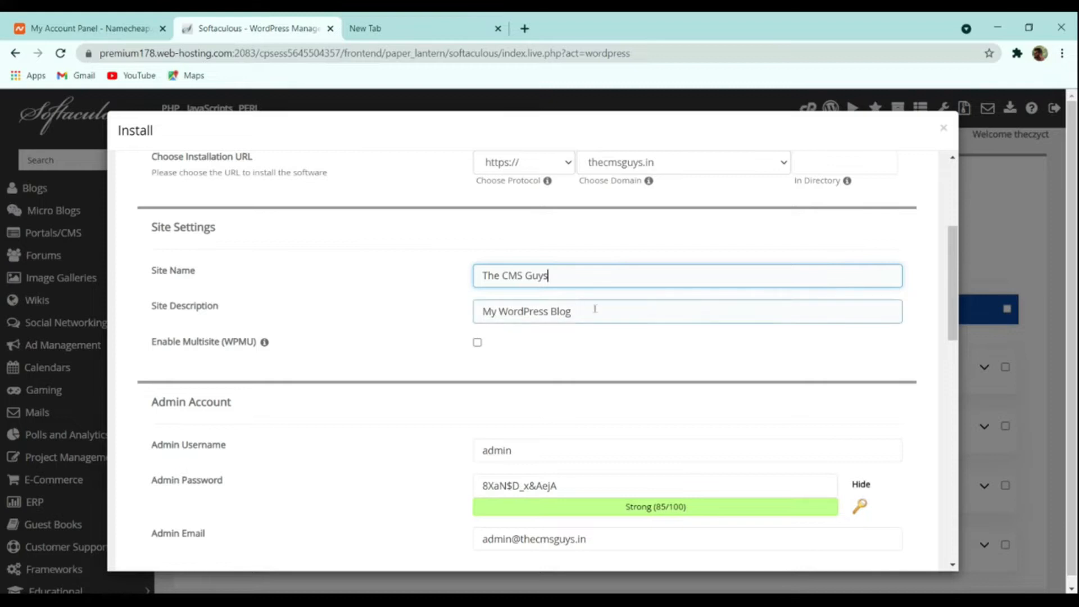
Step: Set the site description to 'Spreading the Knowledge'
{"action": "left_click_drag", "start_coordinate": [593, 309], "coordinate": [349, 313]}
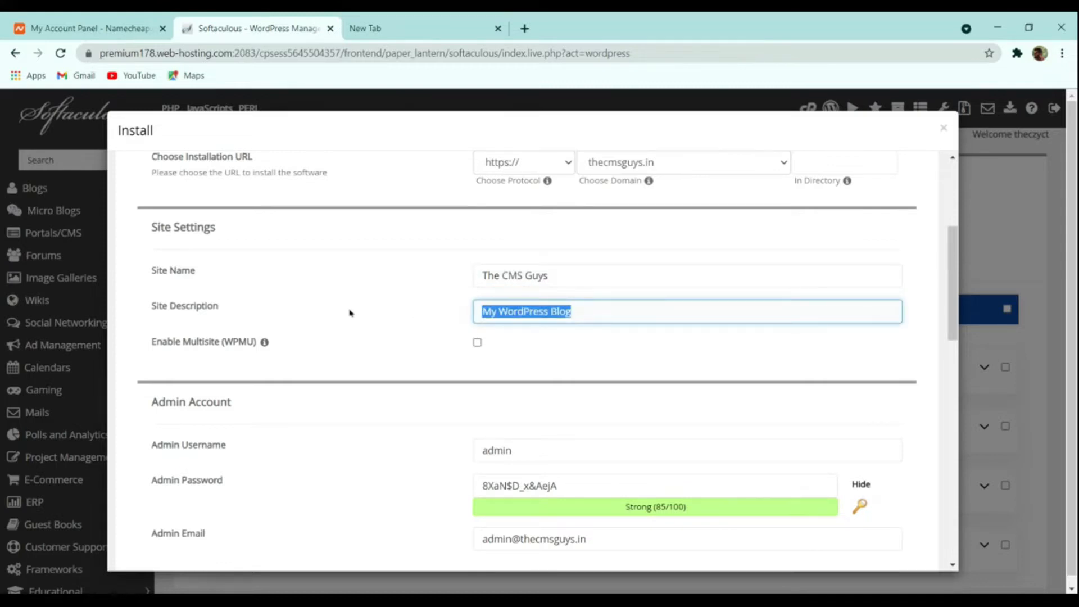
{"action": "type", "text": "S"}
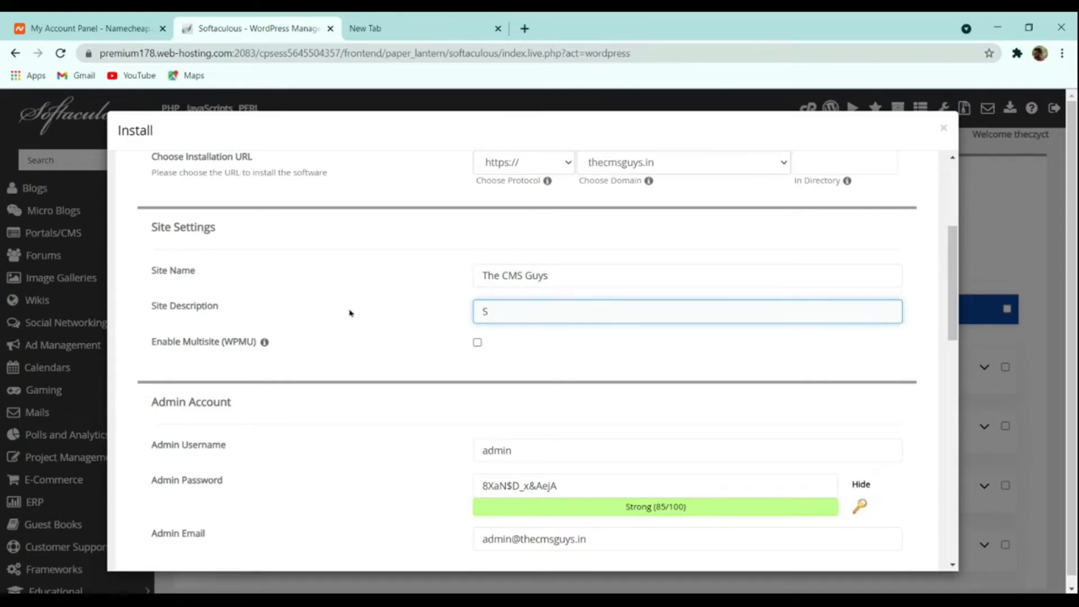
{"action": "type", "text": "pres"}
{"action": "type", "text": "ding the "}
{"action": "type", "text": "Knowledge"}
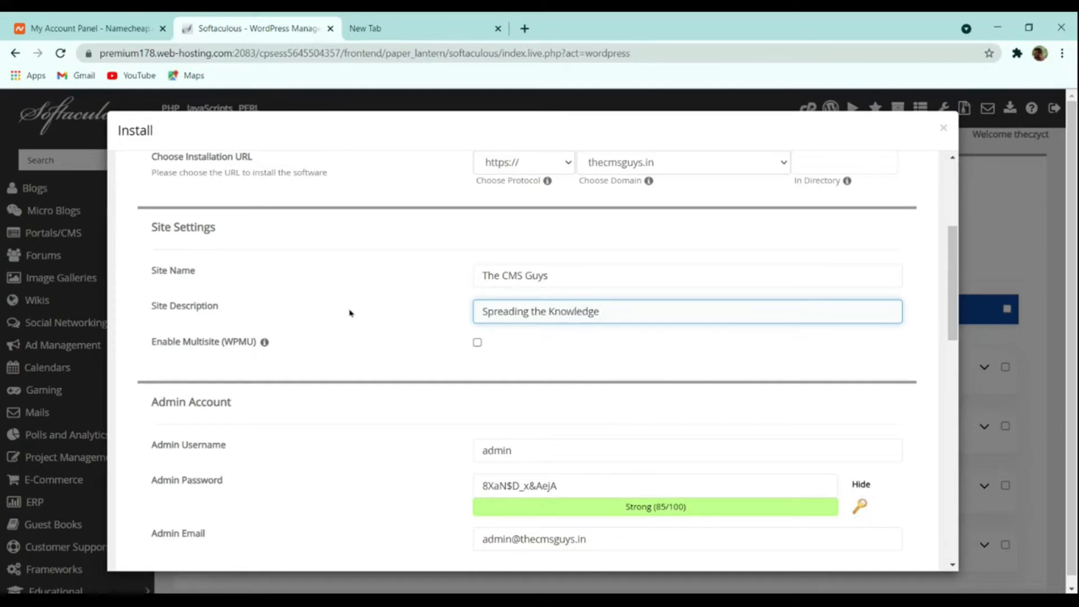
{"action": "scroll", "coordinate": [556, 360], "scroll_direction": "down", "scroll_amount": 4}
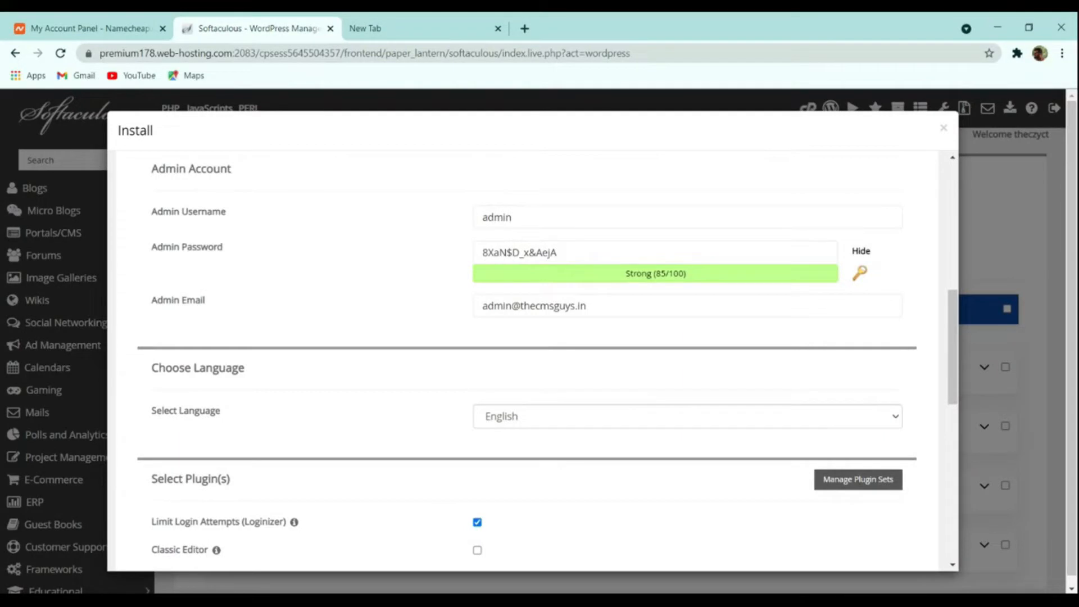
Step: Enter a custom admin username and generate a new strong admin password
{"action": "key", "text": "shift+Tab"}
{"action": "key", "text": "shift+Tab"}
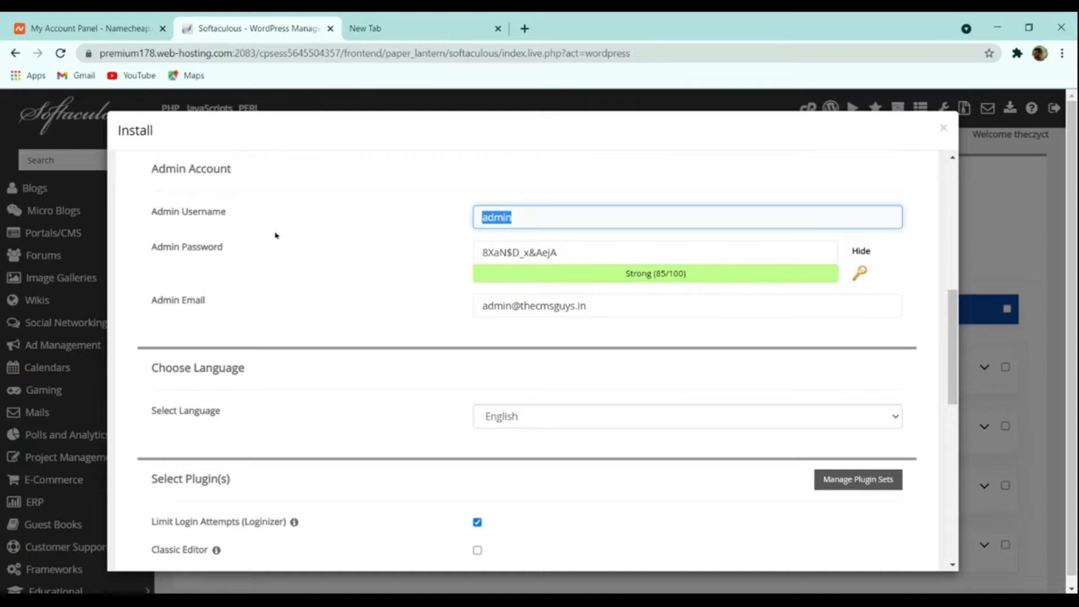
{"action": "type", "text": "thecmsguys"}
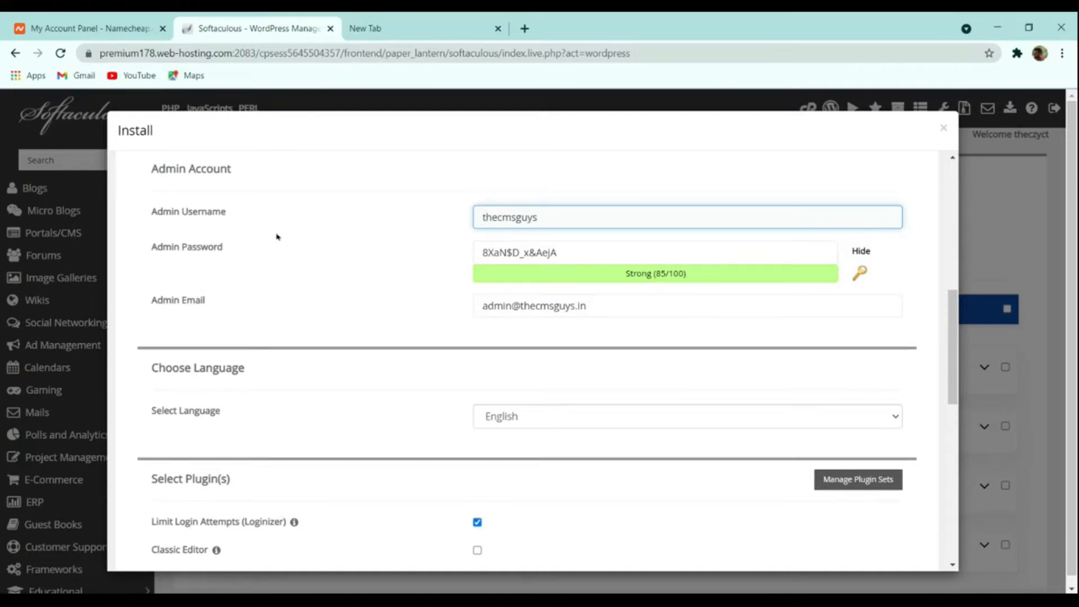
{"action": "left_click_drag", "start_coordinate": [583, 249], "coordinate": [358, 253]}
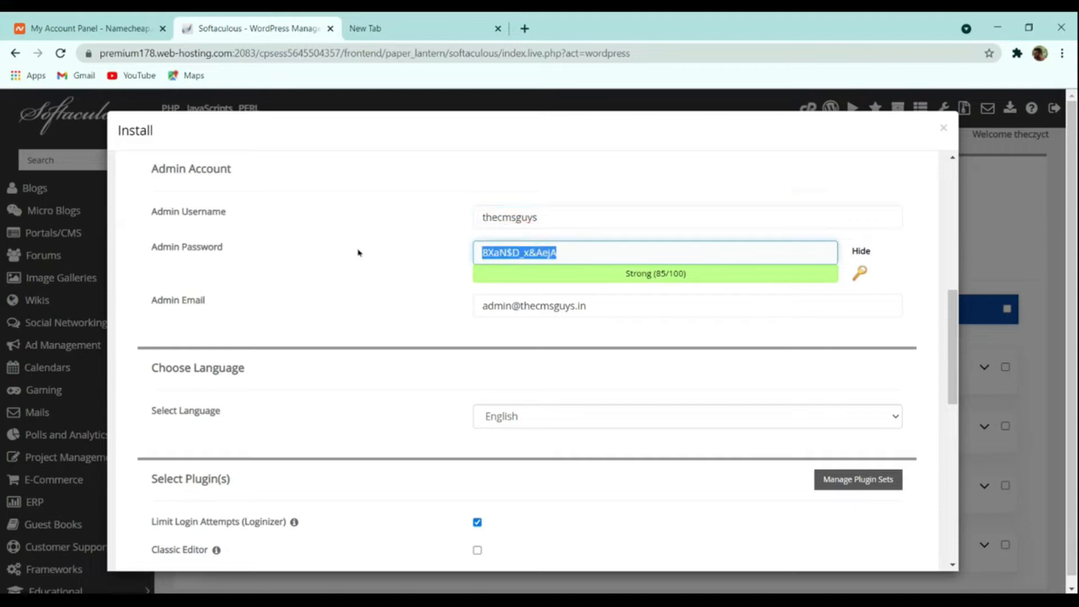
{"action": "left_click", "coordinate": [862, 251]}
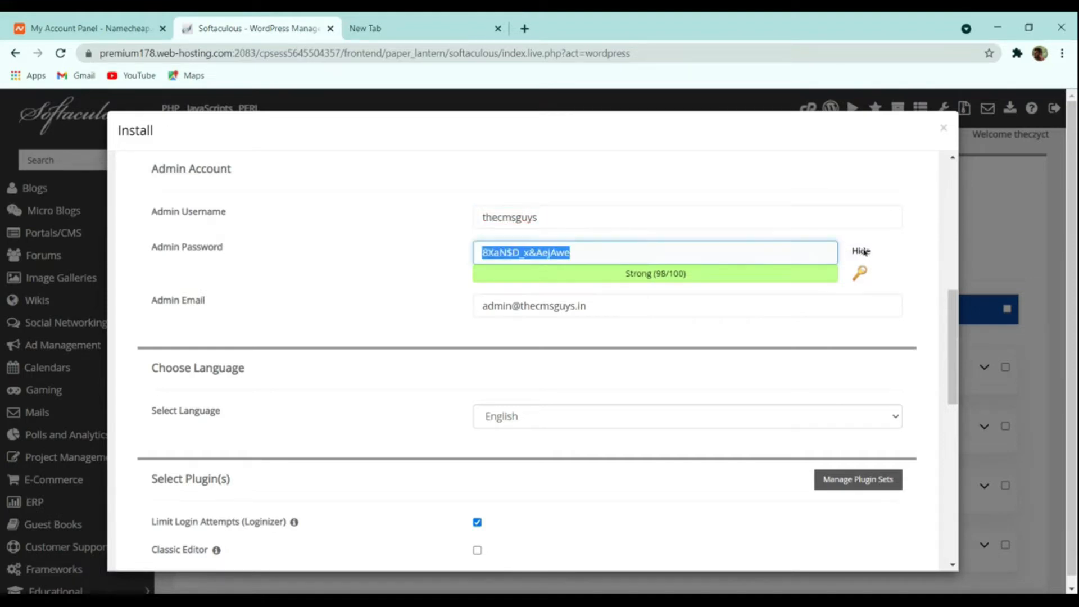
{"action": "left_click_drag", "start_coordinate": [699, 270], "coordinate": [411, 252]}
{"action": "left_click", "coordinate": [860, 273]}
{"action": "left_click", "coordinate": [860, 274]}
{"action": "left_click", "coordinate": [860, 274]}
{"action": "left_click", "coordinate": [860, 273]}
{"action": "left_click", "coordinate": [860, 273]}
{"action": "left_click", "coordinate": [860, 273]}
{"action": "left_click", "coordinate": [860, 273]}
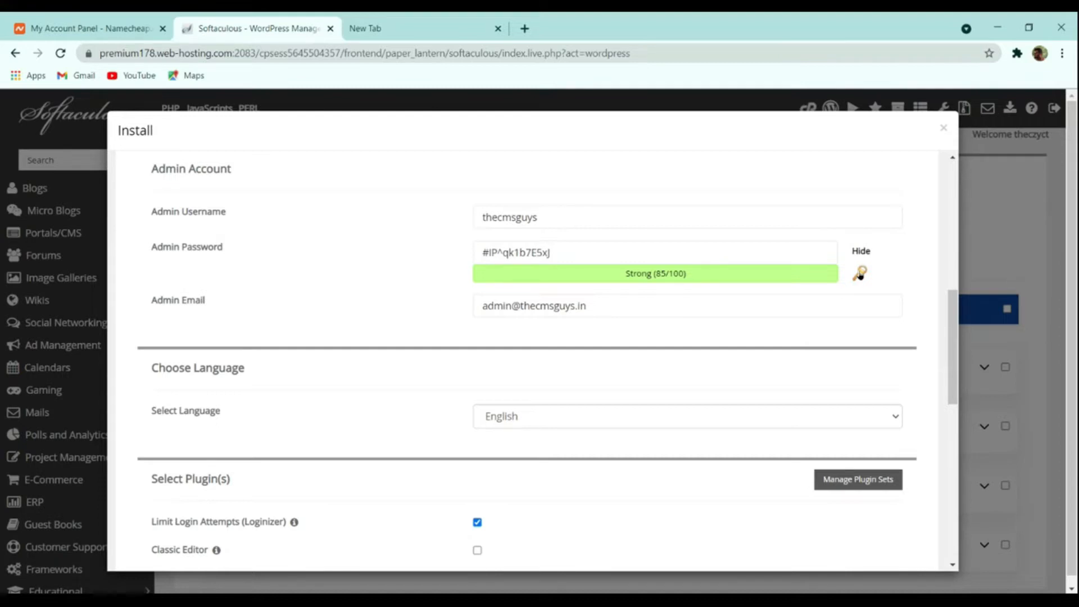
{"action": "left_click", "coordinate": [860, 273]}
{"action": "left_click", "coordinate": [747, 249]}
{"action": "key", "text": "ctrl+a"}
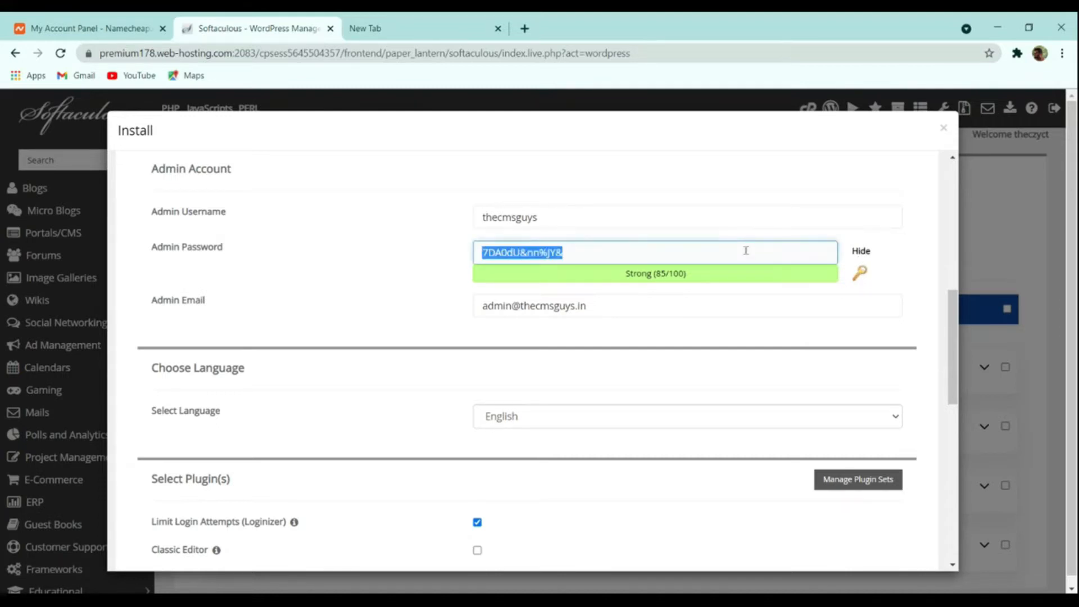
Step: Replace the default admin e-mail with the new contact Gmail address
{"action": "scroll", "coordinate": [731, 276], "scroll_direction": "down", "scroll_amount": 4}
{"action": "scroll", "coordinate": [723, 297], "scroll_direction": "up", "scroll_amount": 4}
{"action": "left_click", "coordinate": [533, 317]}
{"action": "key", "text": "ctrl+a"}
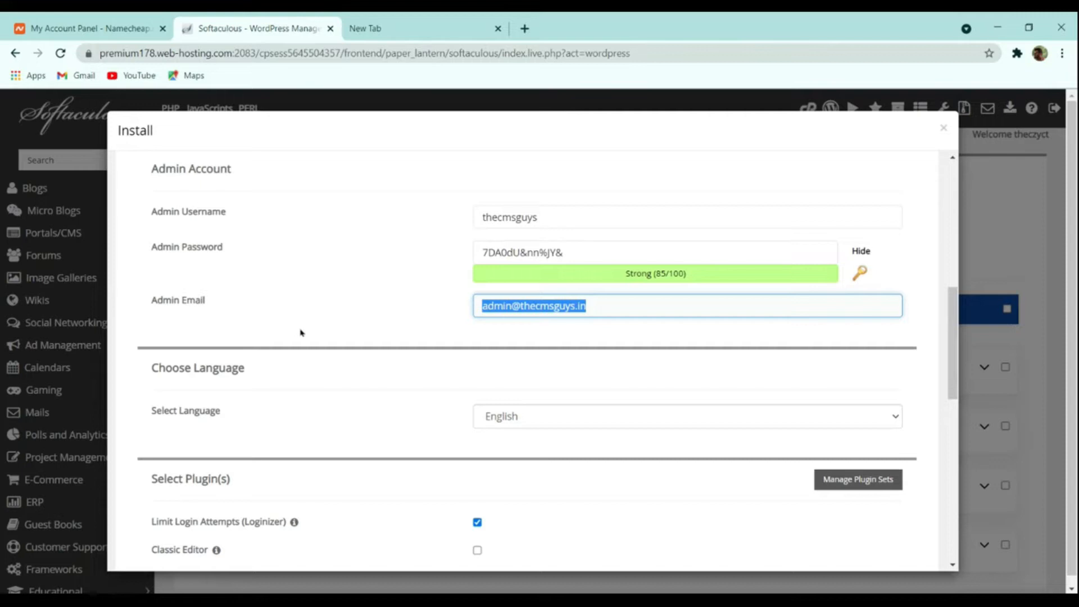
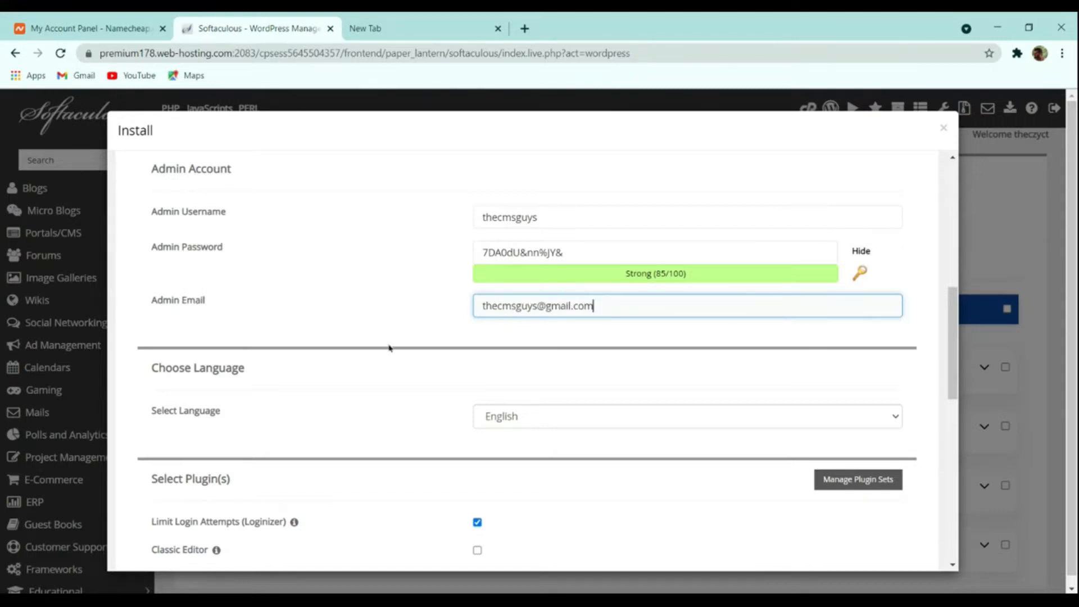
{"action": "scroll", "coordinate": [300, 333], "scroll_direction": "down", "scroll_amount": 4}
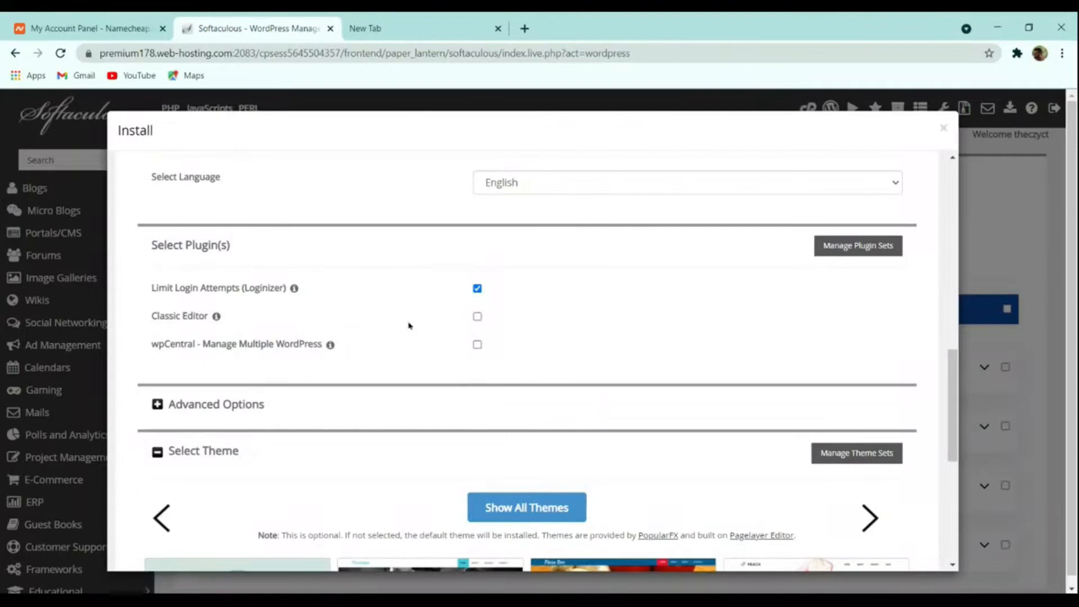
Step: Scroll to the bottom of the form and install WordPress on thecmsguys.in
{"action": "scroll", "coordinate": [459, 333], "scroll_direction": "down", "scroll_amount": 4}
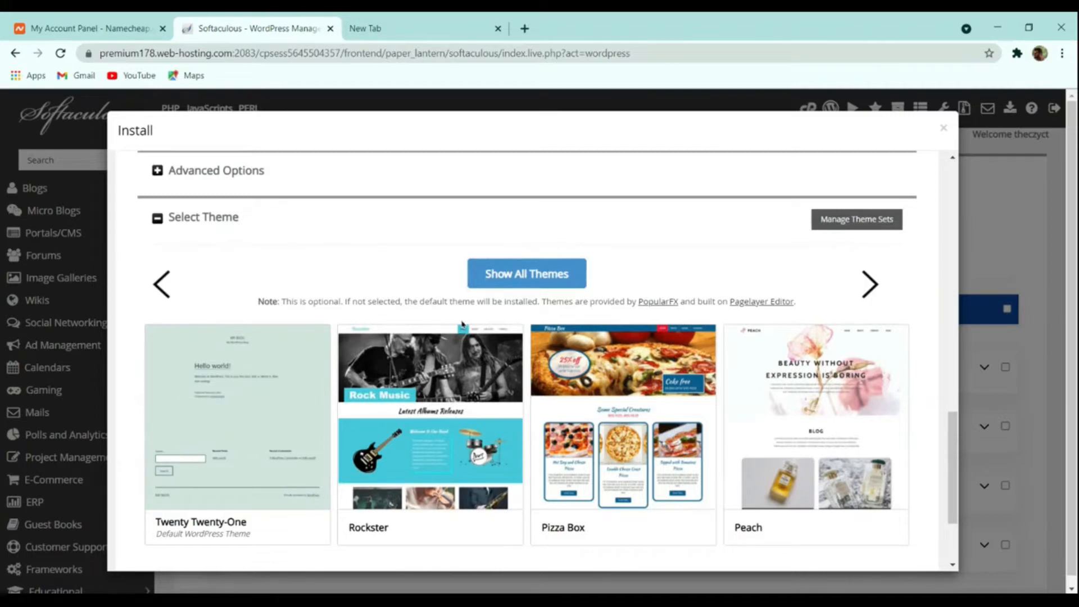
{"action": "scroll", "coordinate": [492, 344], "scroll_direction": "down", "scroll_amount": 2}
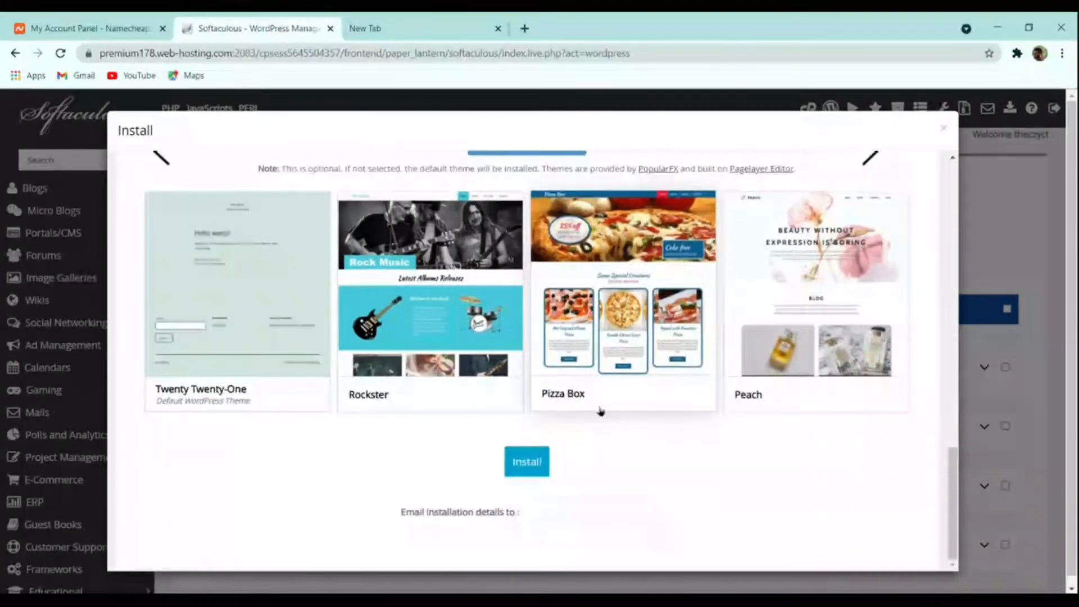
{"action": "left_click", "coordinate": [526, 461]}
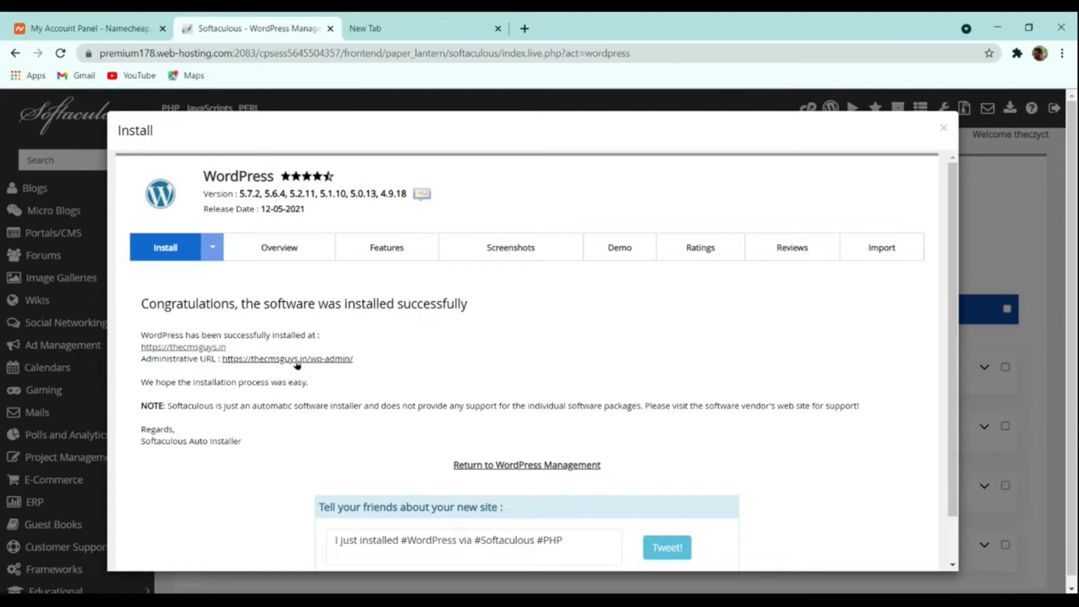
Step: Open thecmsguys.in in a new tab and append /wp-admin to its address
{"action": "left_click", "coordinate": [202, 348]}
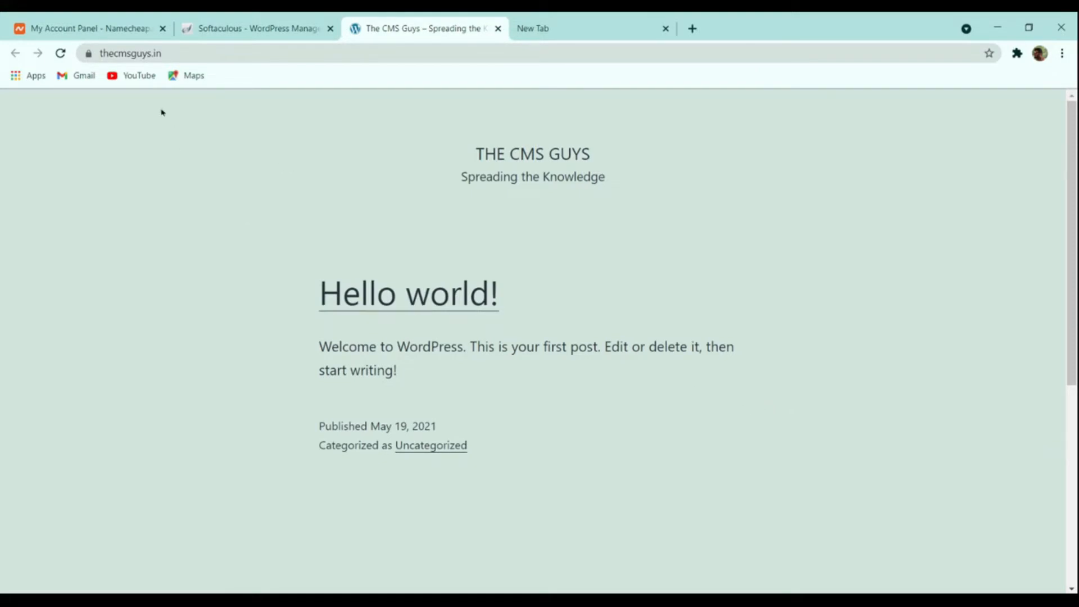
{"action": "left_click", "coordinate": [207, 53]}
{"action": "left_click", "coordinate": [207, 53]}
{"action": "type", "text": "/w"}
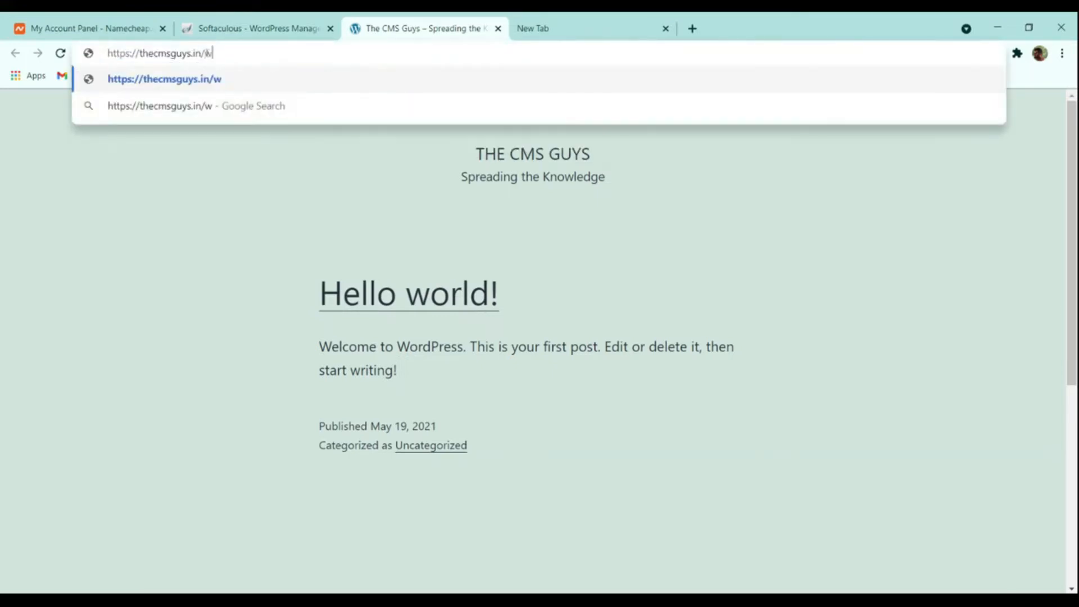
{"action": "type", "text": "p-admin"}
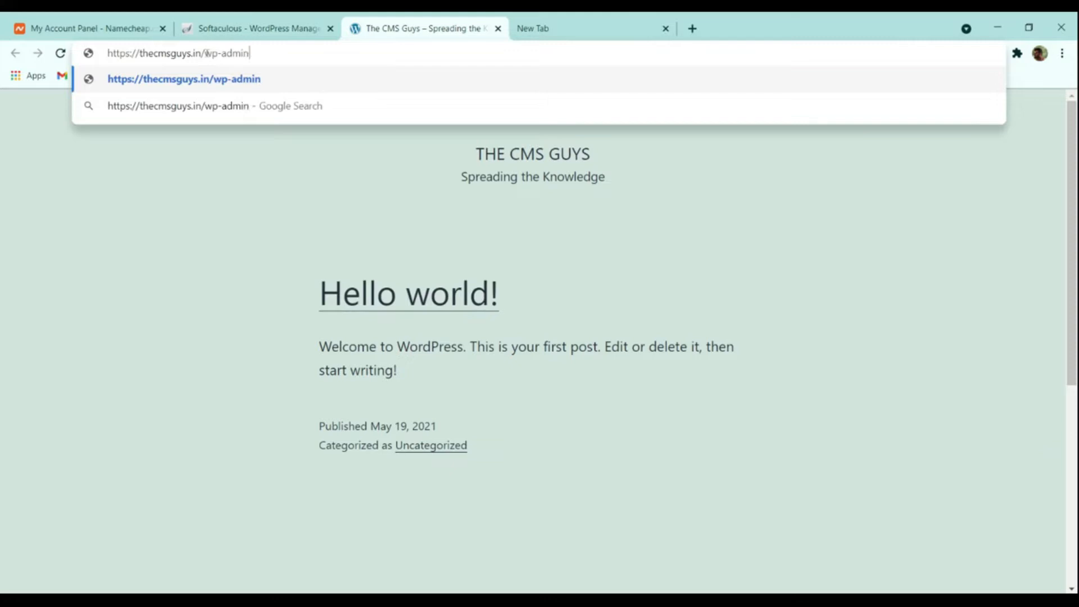
Step: Load the wp-admin login, then open the Administrative URL from Softaculous's success message
{"action": "key", "text": "Return"}
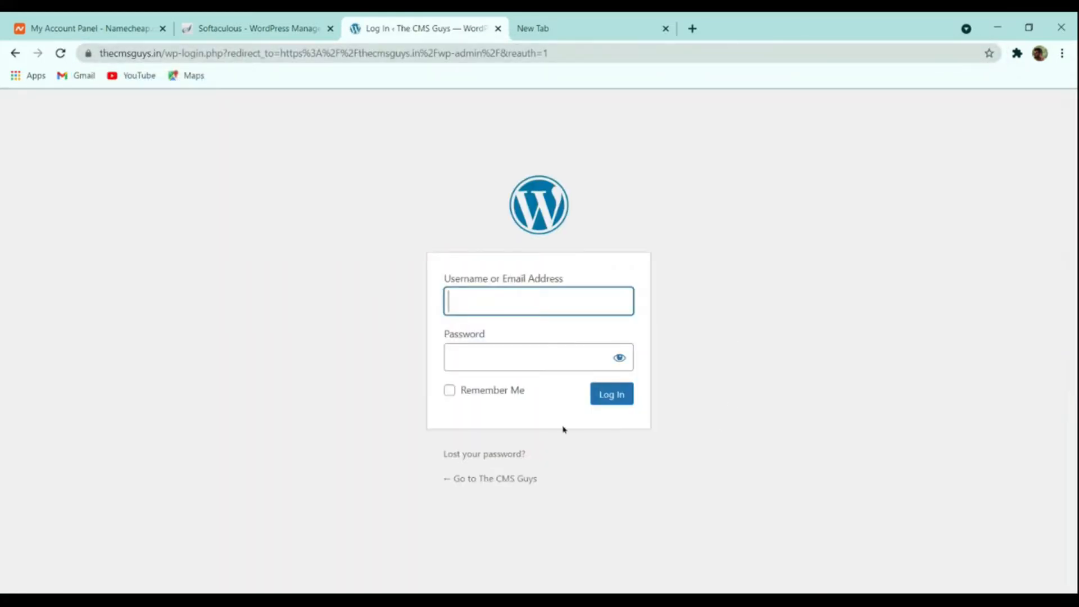
{"action": "left_click", "coordinate": [324, 25]}
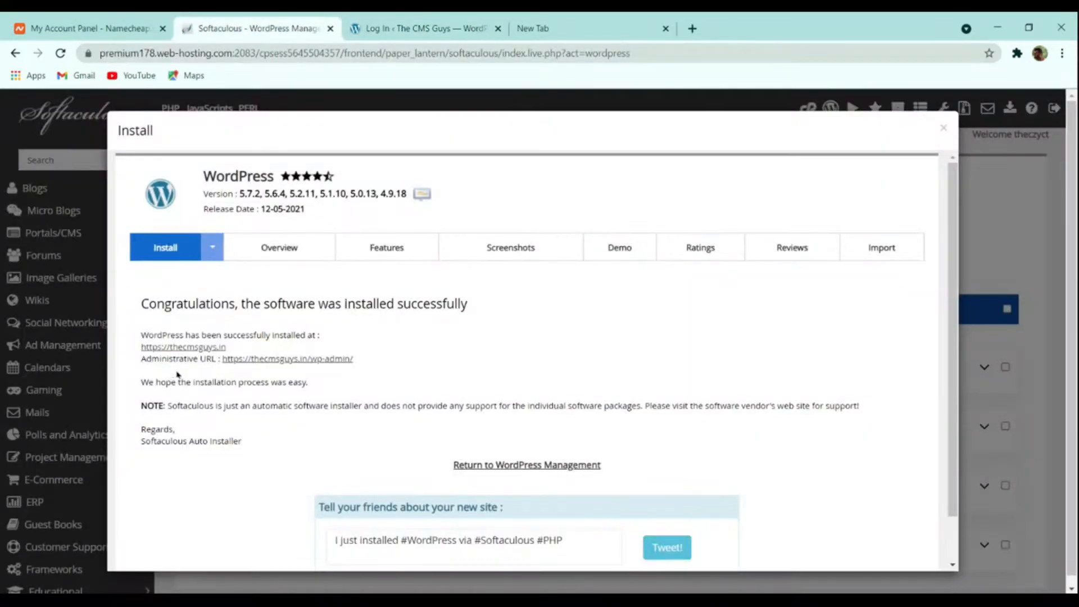
{"action": "left_click", "coordinate": [292, 363]}
{"action": "left_click", "coordinate": [244, 29]}
{"action": "left_click", "coordinate": [421, 26]}
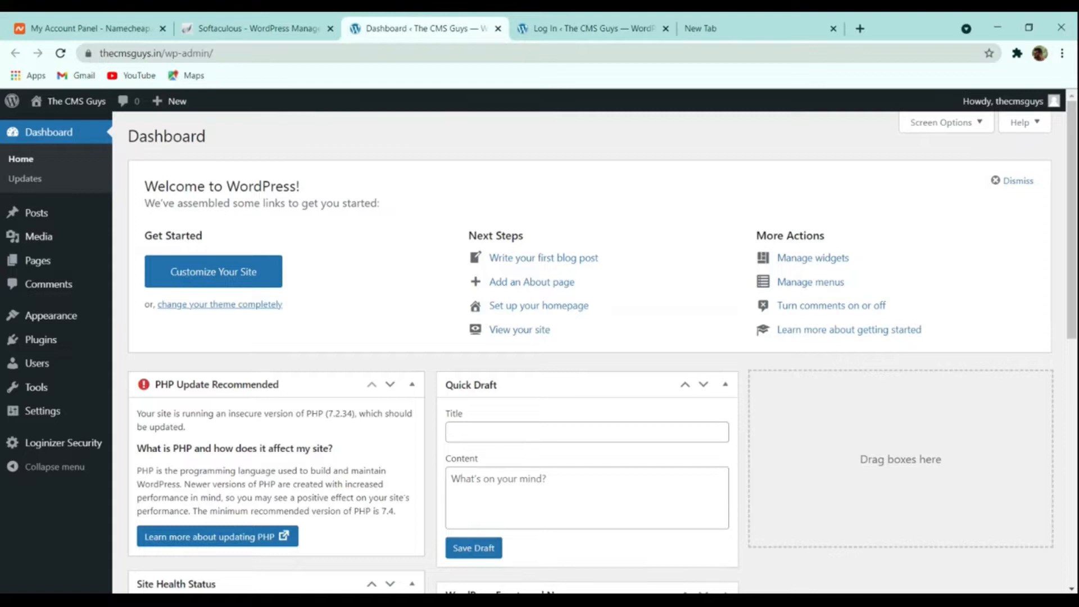
{"action": "left_click", "coordinate": [548, 28]}
{"action": "left_click", "coordinate": [498, 28]}
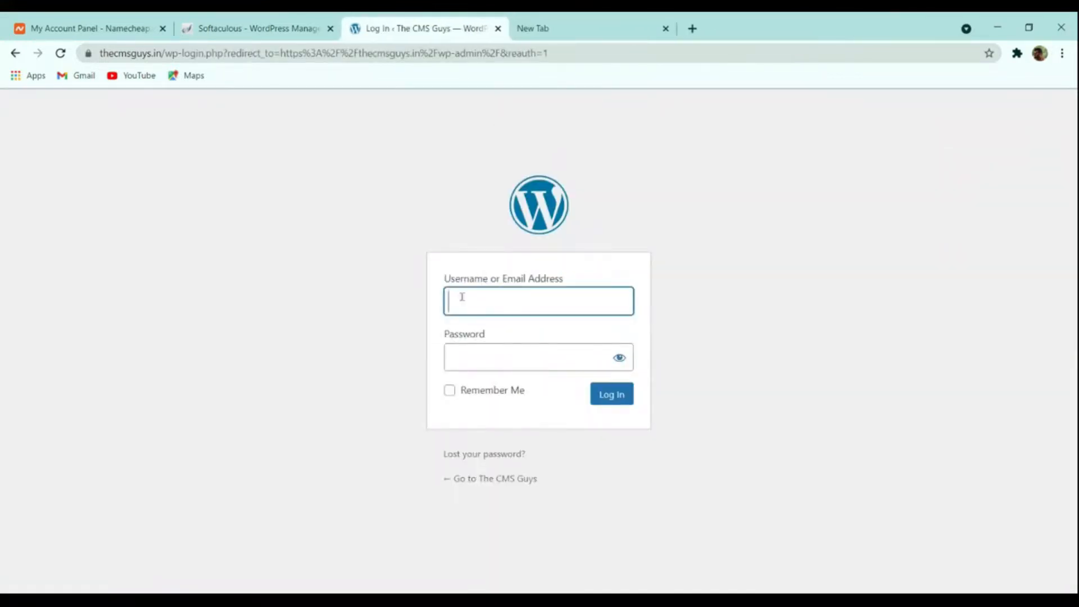
{"action": "left_click", "coordinate": [293, 26]}
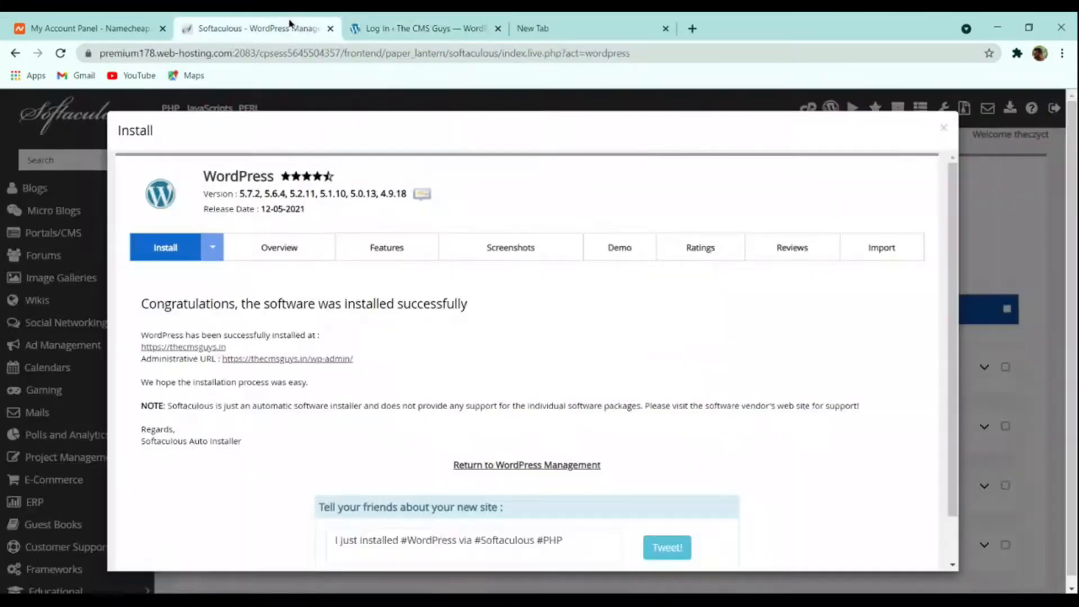
{"action": "left_click", "coordinate": [419, 28]}
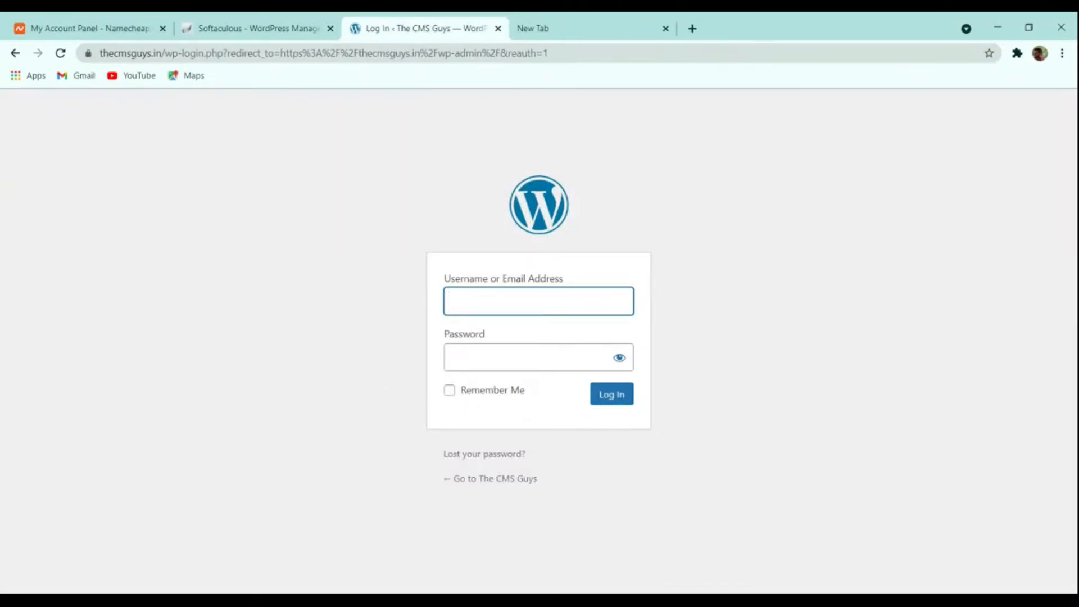
{"action": "left_click", "coordinate": [297, 25]}
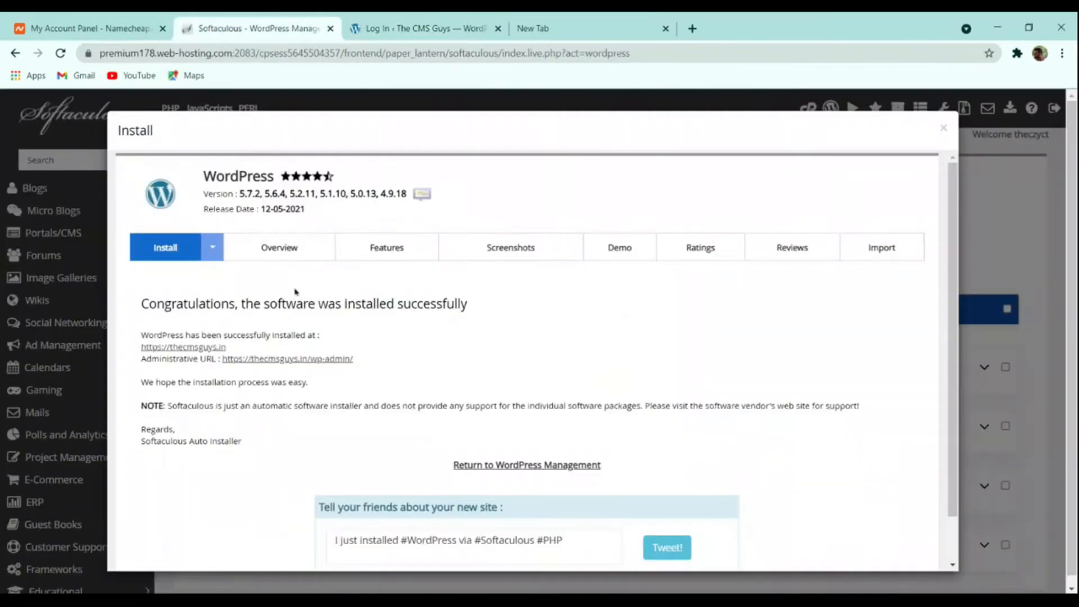
{"action": "left_click", "coordinate": [298, 361]}
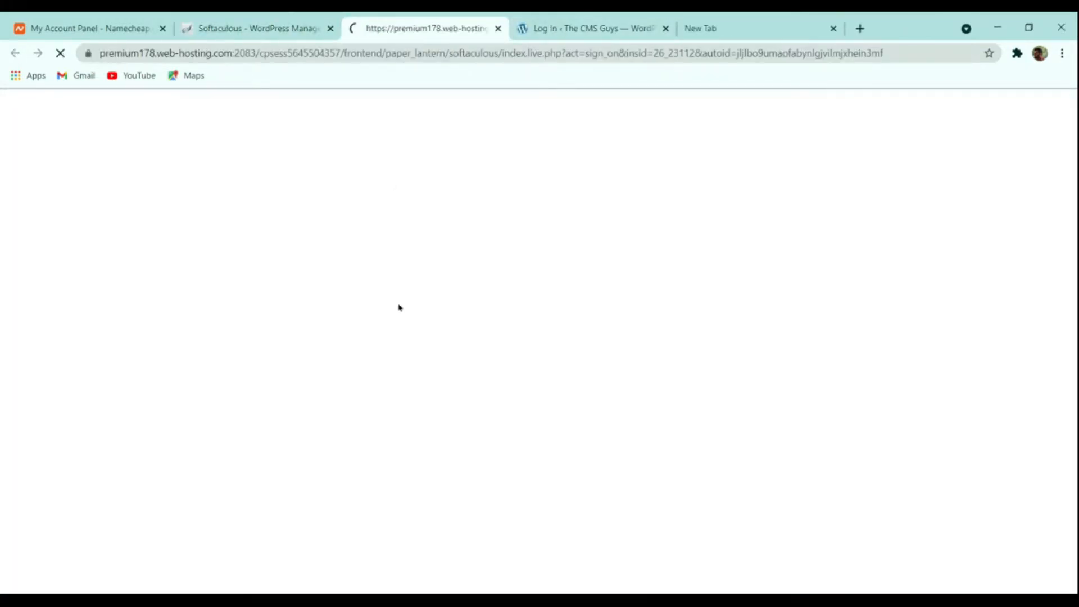
Step: Open the All Posts list, which shows only the Hello world! post
{"action": "scroll", "coordinate": [596, 241], "scroll_direction": "down", "scroll_amount": 7}
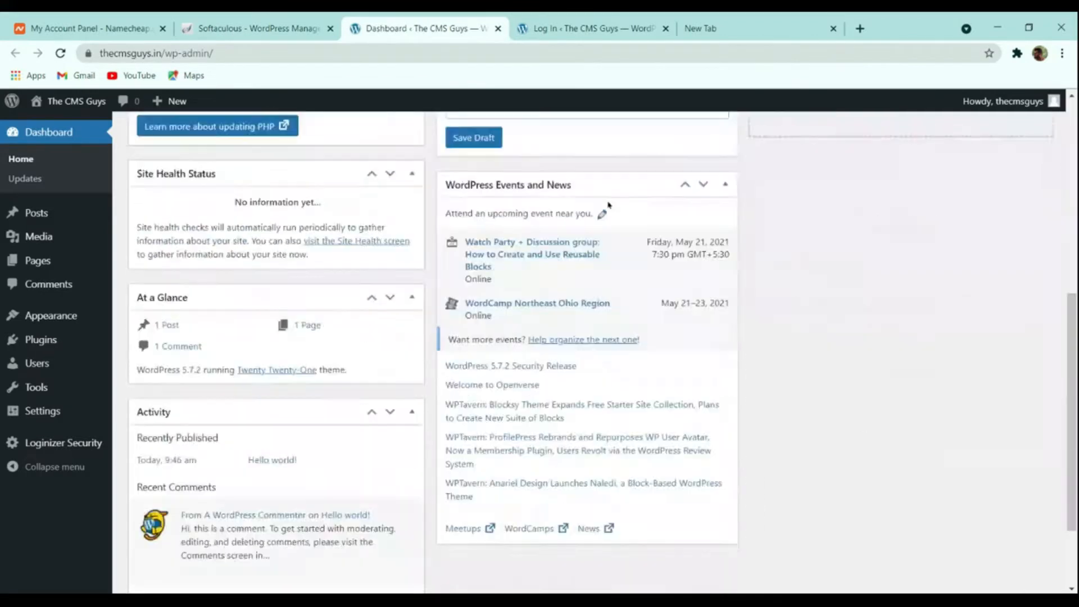
{"action": "scroll", "coordinate": [595, 240], "scroll_direction": "up", "scroll_amount": 7}
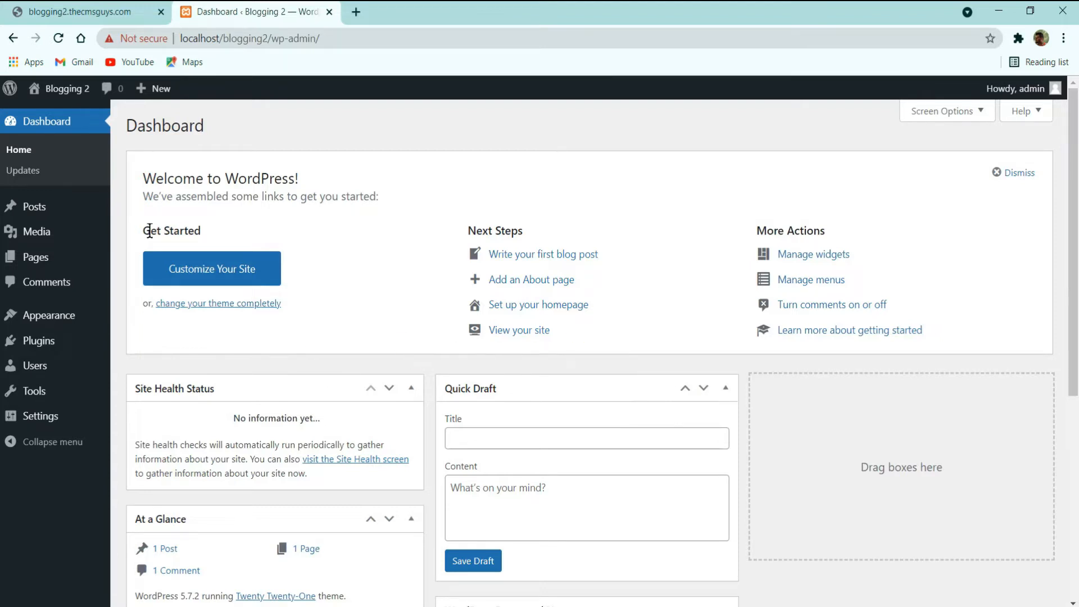
{"action": "mouse_move", "coordinate": [29, 204]}
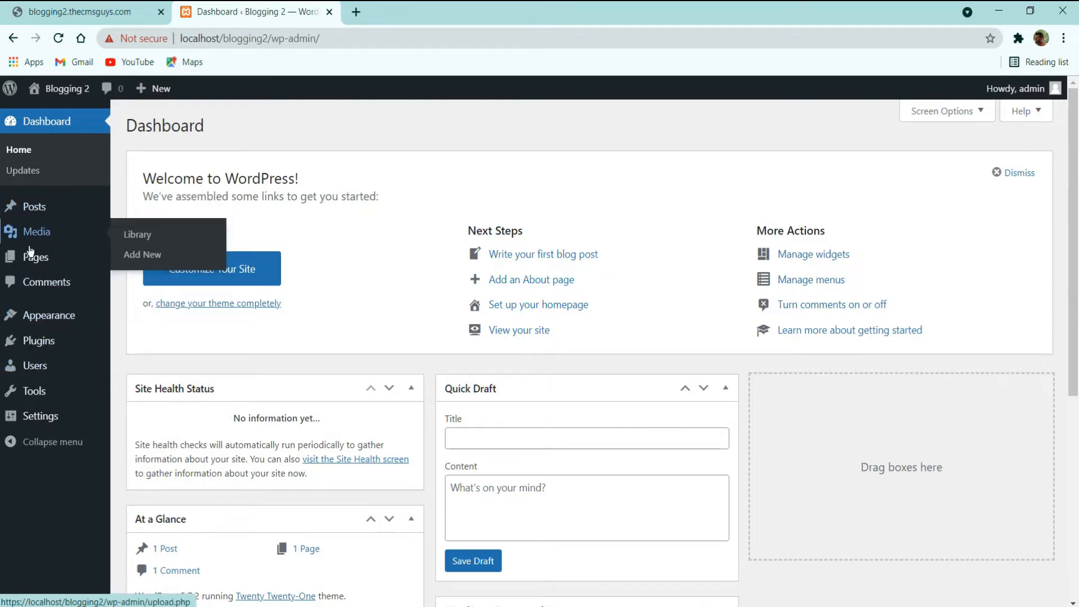
{"action": "mouse_move", "coordinate": [83, 346]}
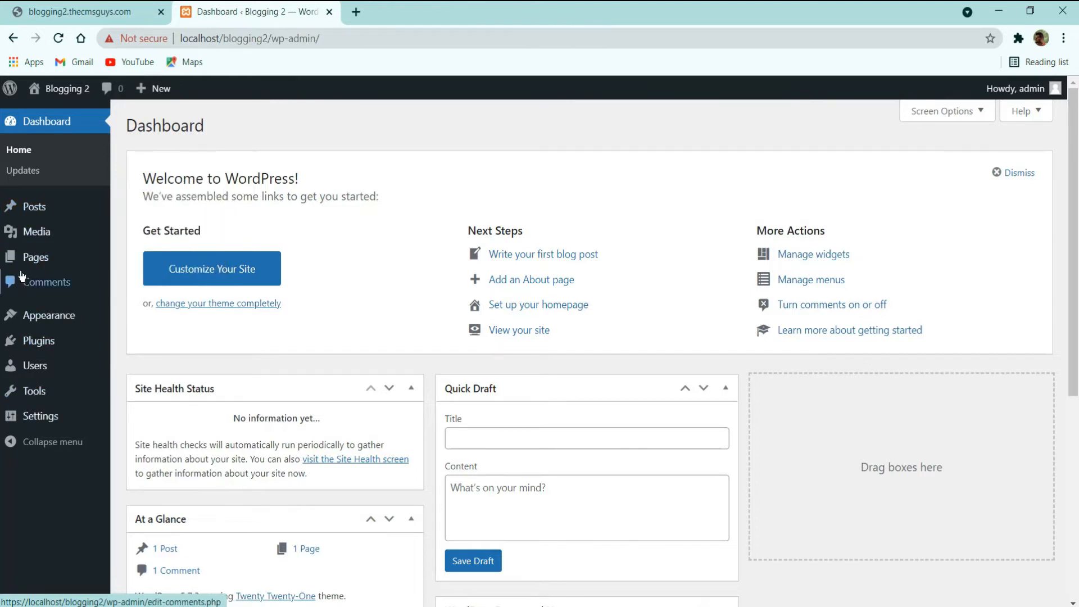
{"action": "left_click", "coordinate": [47, 211]}
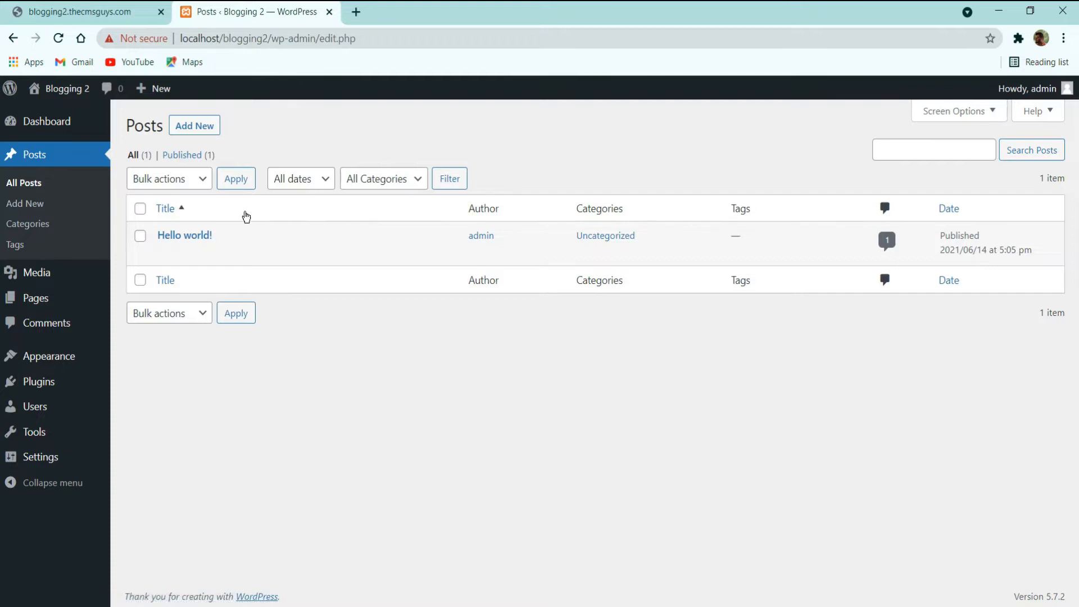
Step: Trash Hello world!, empty the Trash, then switch to the blog's homepage
{"action": "left_click", "coordinate": [239, 254]}
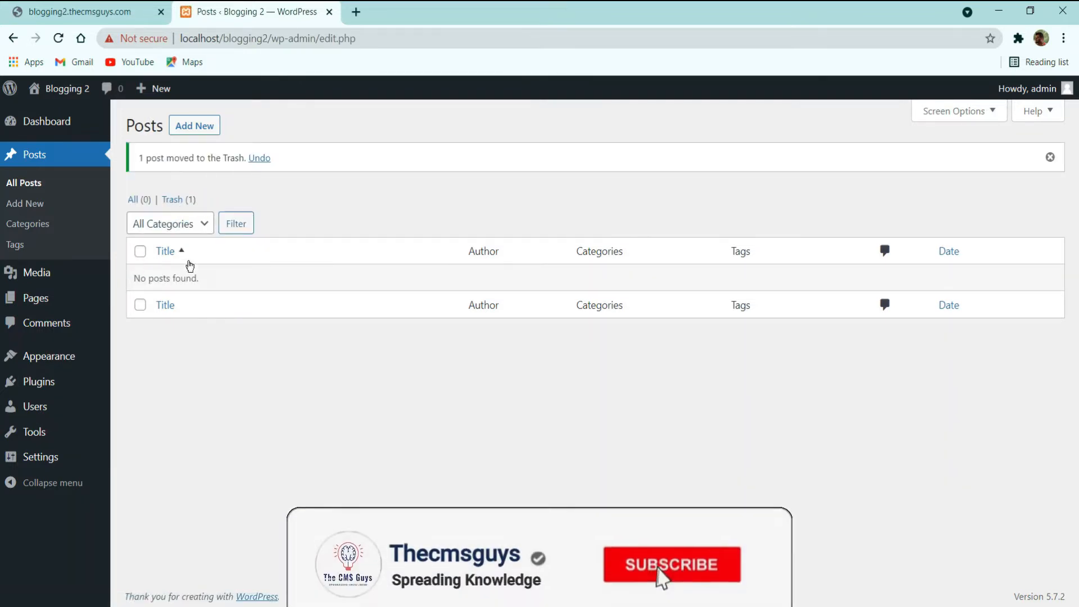
{"action": "left_click", "coordinate": [174, 199]}
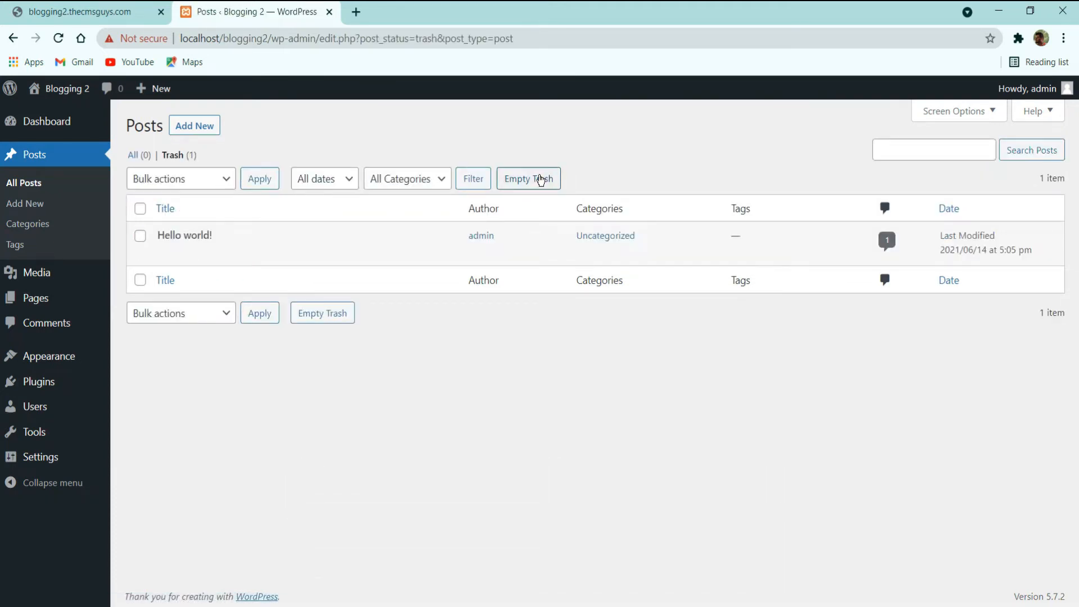
{"action": "left_click", "coordinate": [541, 180]}
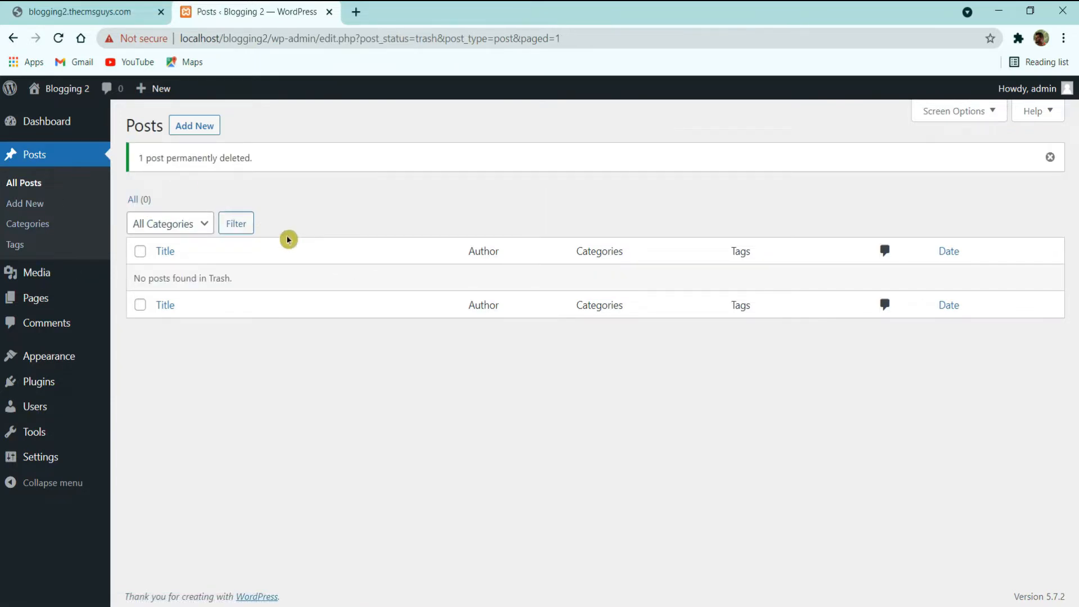
{"action": "left_click", "coordinate": [121, 6]}
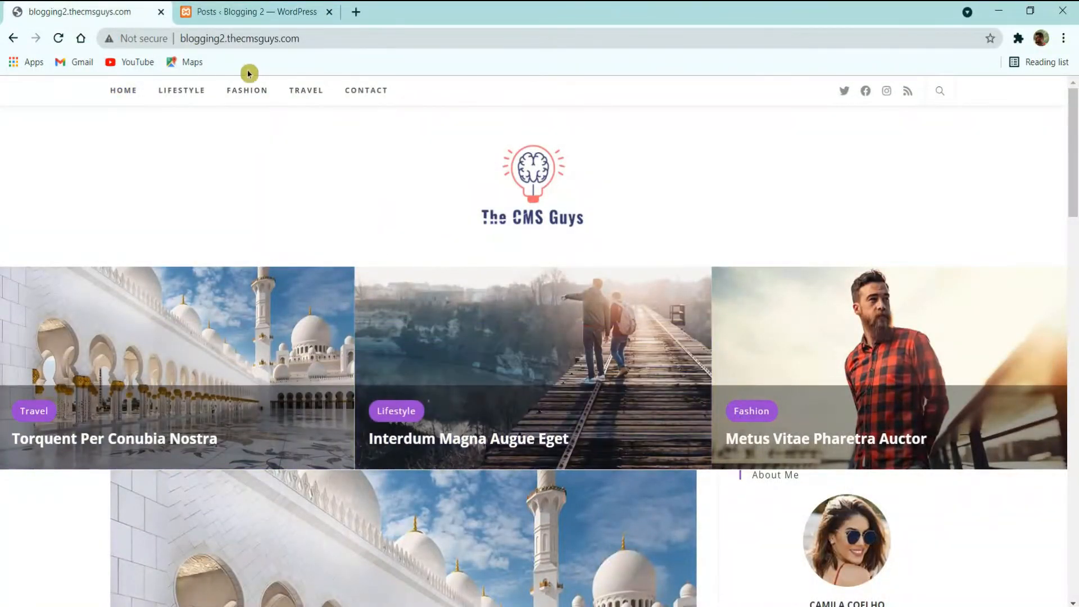
Step: Browse the live blog, then return to the admin and open the empty Media Library
{"action": "scroll", "coordinate": [256, 209], "scroll_direction": "down", "scroll_amount": 15}
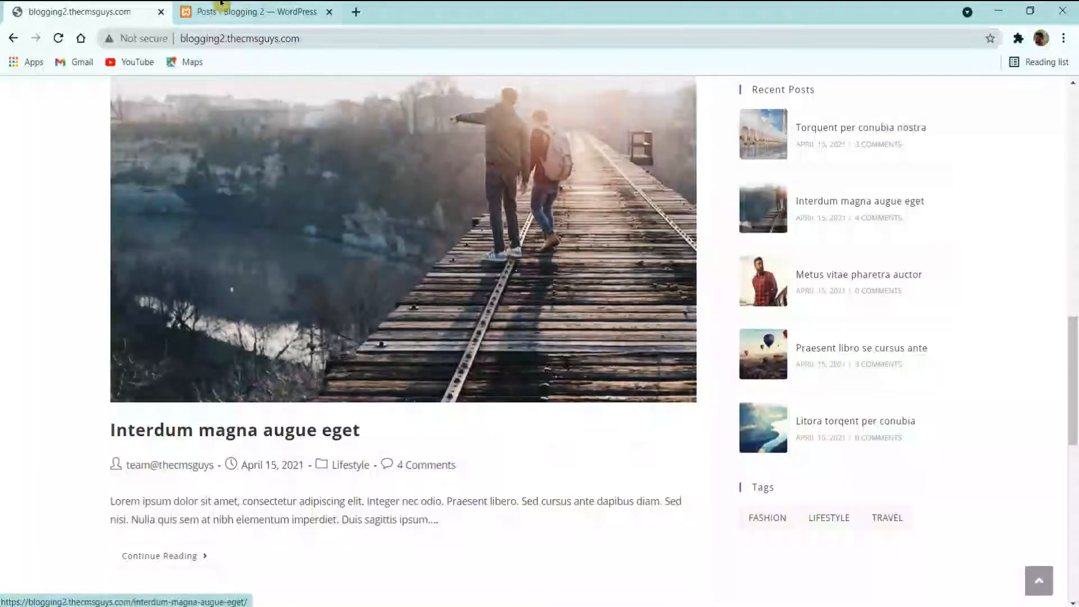
{"action": "left_click", "coordinate": [221, 3]}
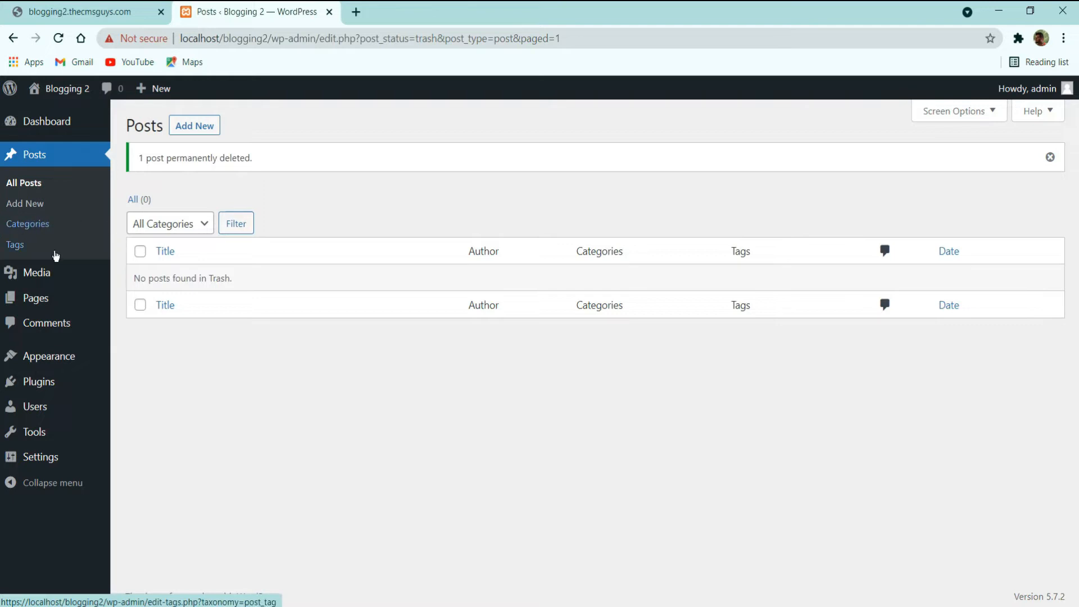
{"action": "left_click", "coordinate": [115, 19]}
{"action": "scroll", "coordinate": [281, 293], "scroll_direction": "down", "scroll_amount": 3}
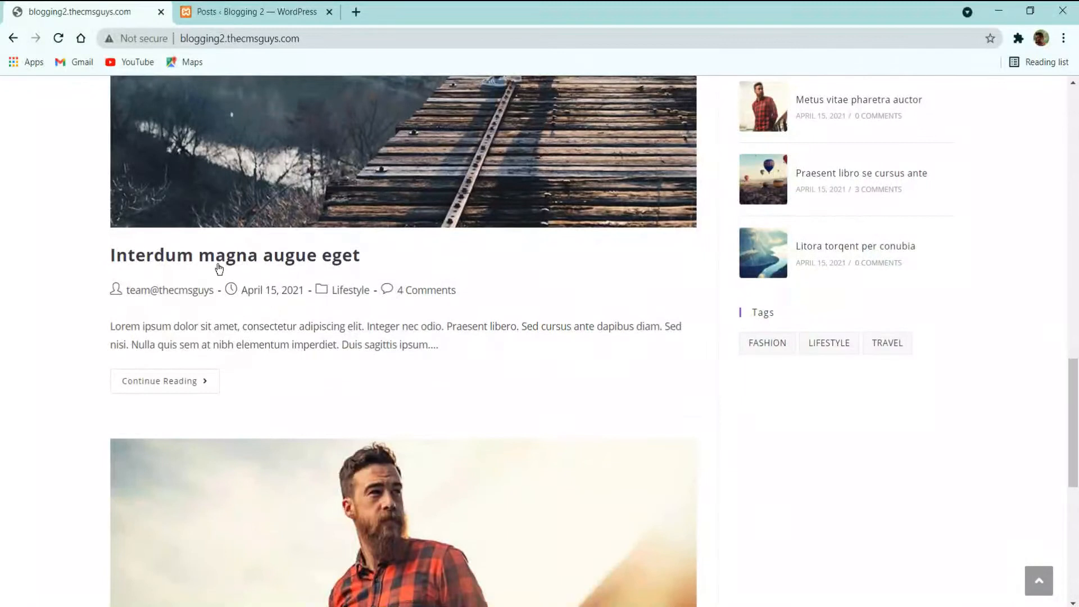
{"action": "scroll", "coordinate": [299, 289], "scroll_direction": "down", "scroll_amount": 2}
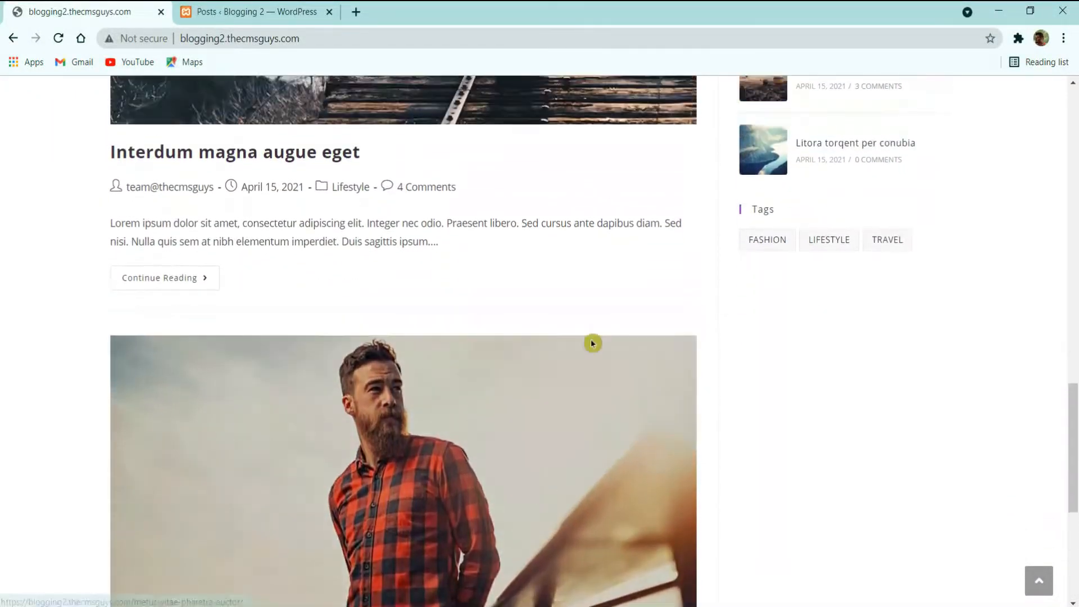
{"action": "scroll", "coordinate": [591, 343], "scroll_direction": "up", "scroll_amount": 2}
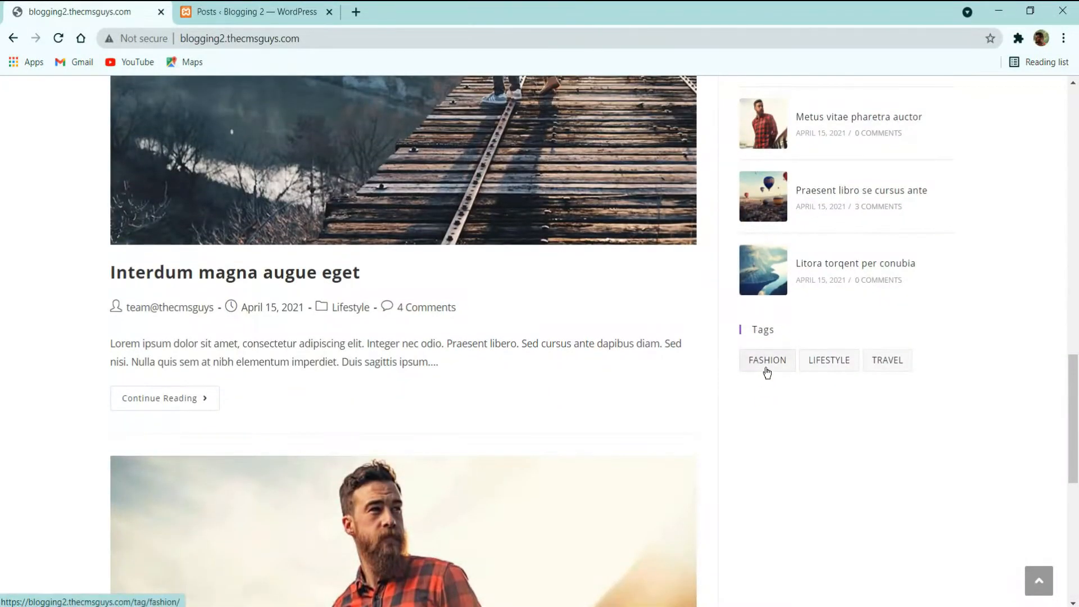
{"action": "scroll", "coordinate": [860, 422], "scroll_direction": "up", "scroll_amount": 10}
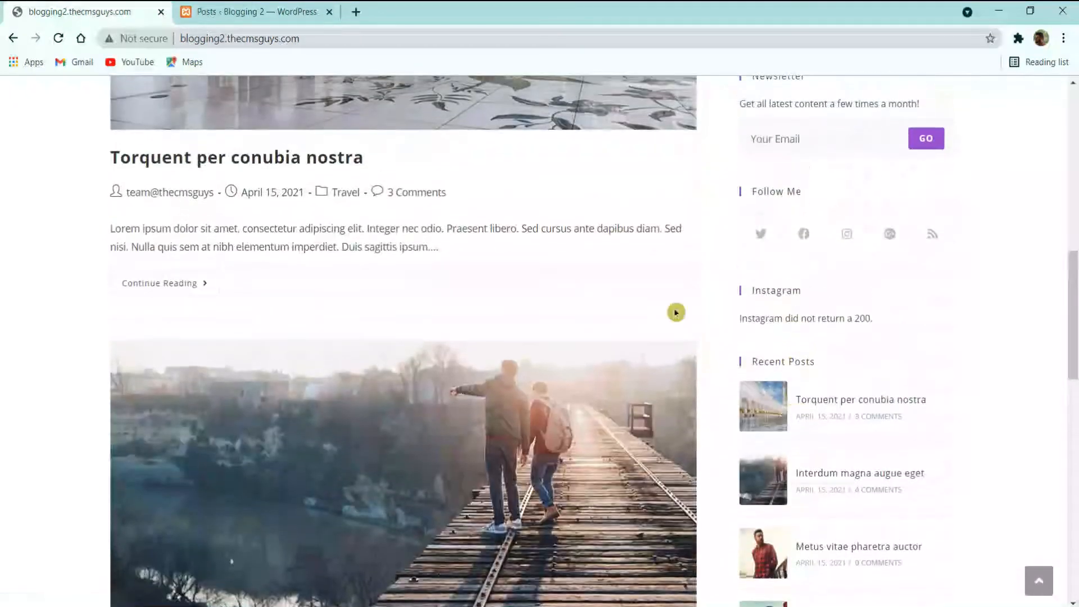
{"action": "left_click", "coordinate": [230, 3]}
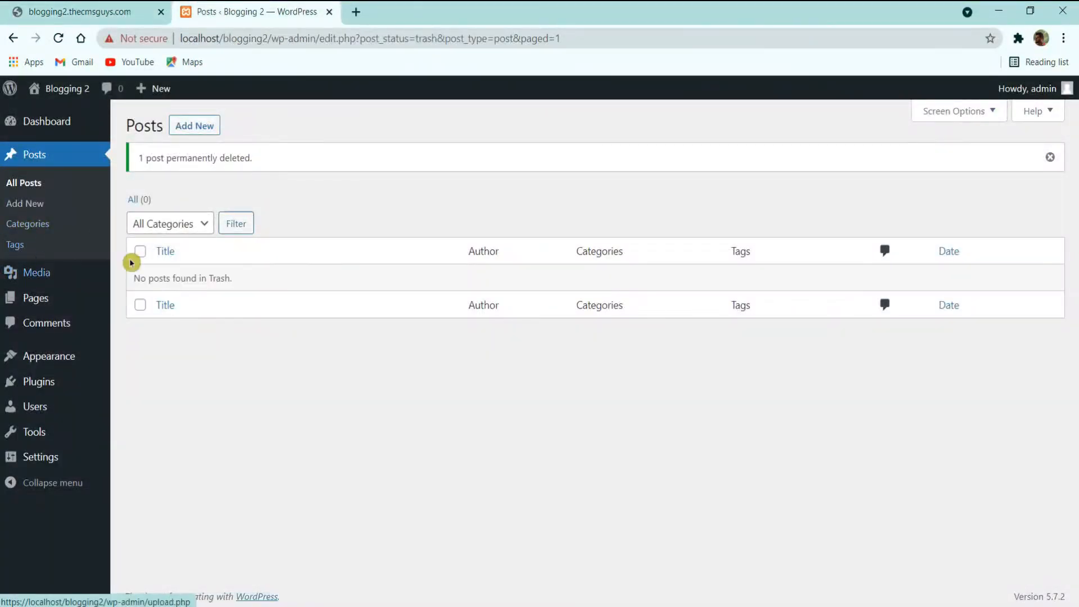
{"action": "left_click", "coordinate": [36, 272]}
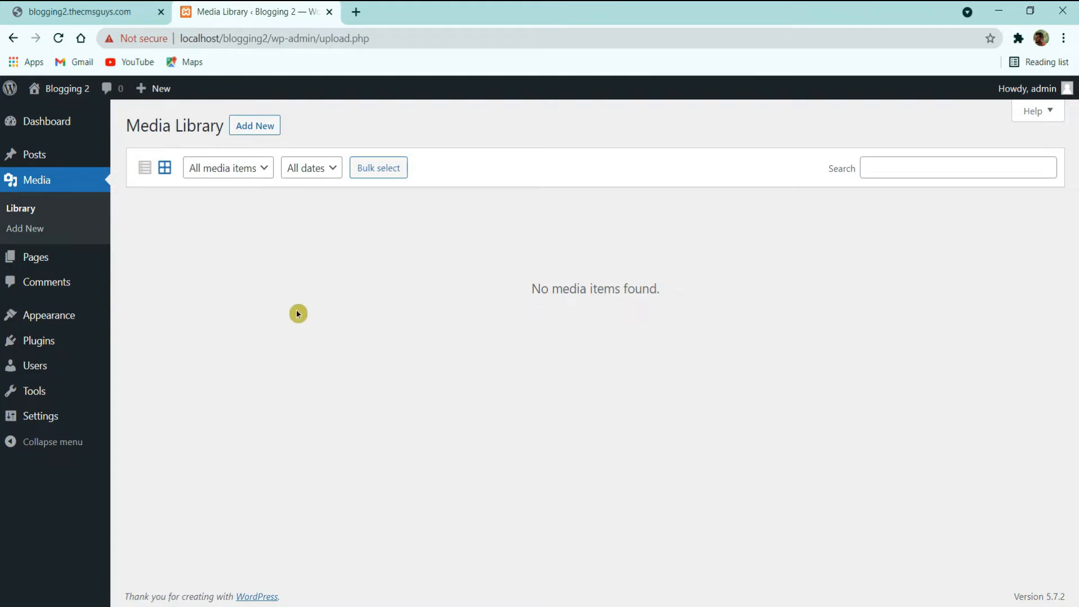
Step: Check the media type filter options, then open the Pages list
{"action": "left_click", "coordinate": [222, 171]}
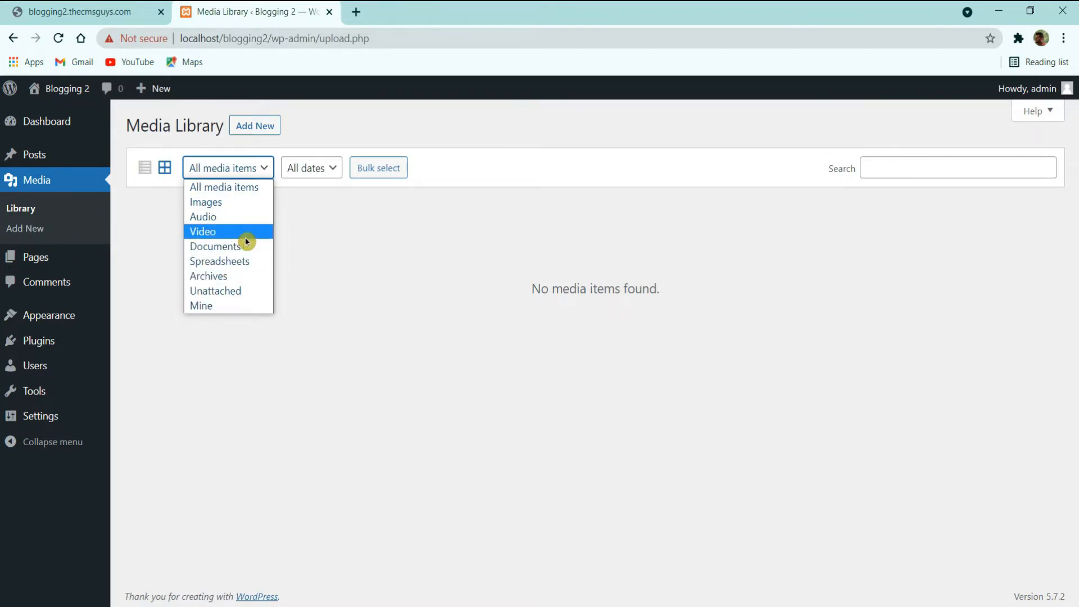
{"action": "left_click", "coordinate": [349, 252]}
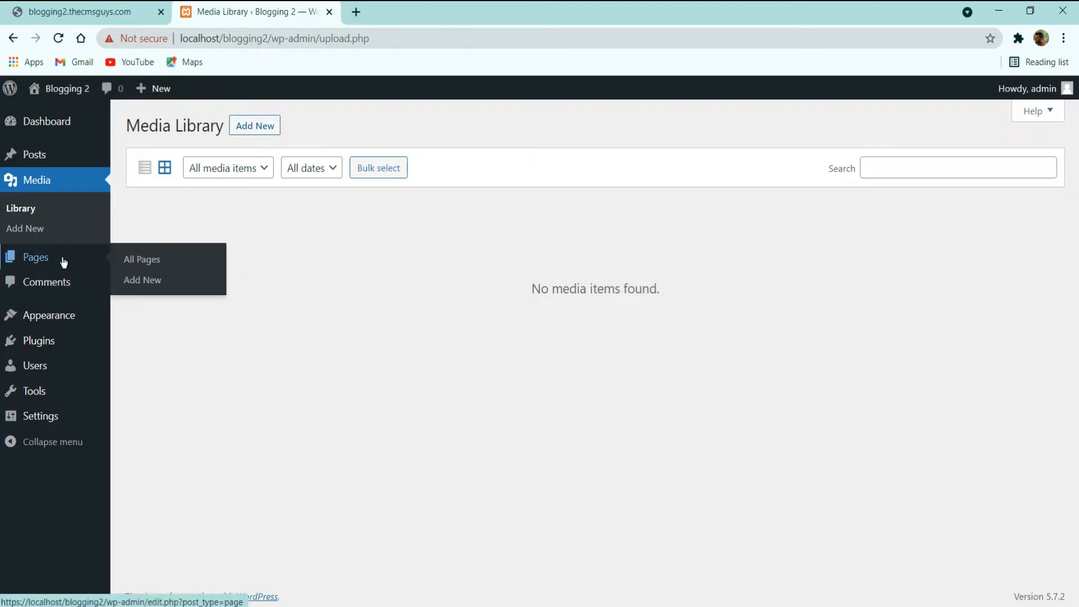
{"action": "left_click", "coordinate": [63, 259]}
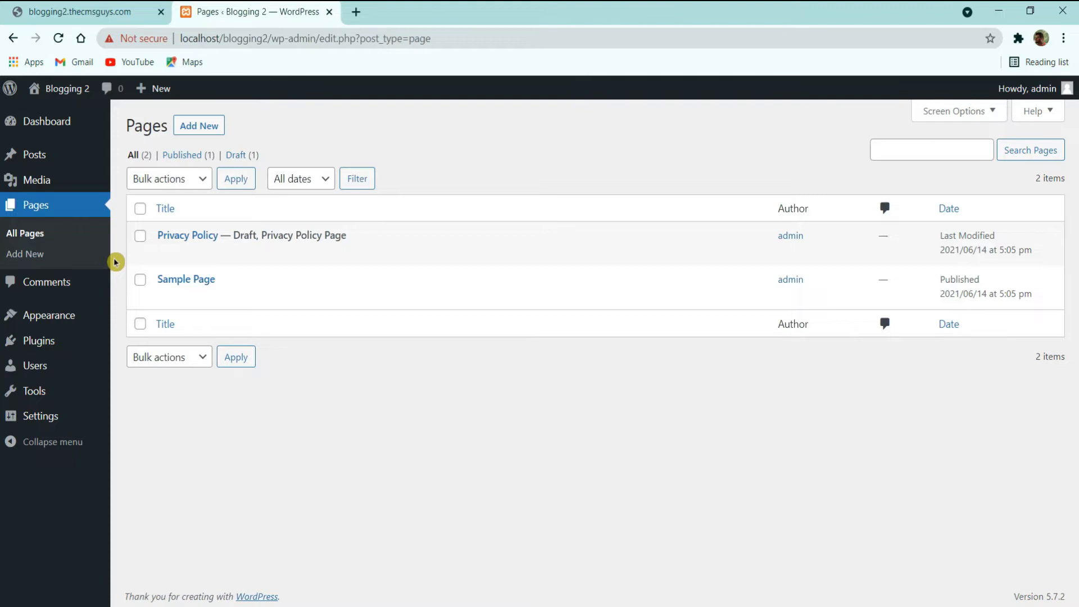
Step: Bulk-trash Privacy Policy and Sample Page, empty the Trash, and go to Appearance
{"action": "mouse_move", "coordinate": [252, 274]}
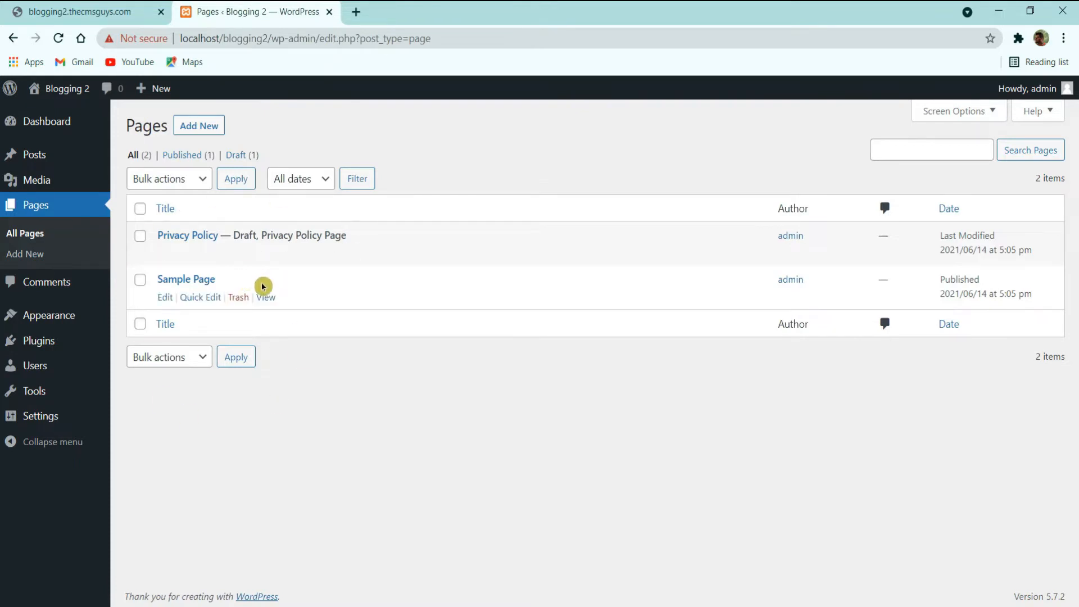
{"action": "mouse_move", "coordinate": [180, 256]}
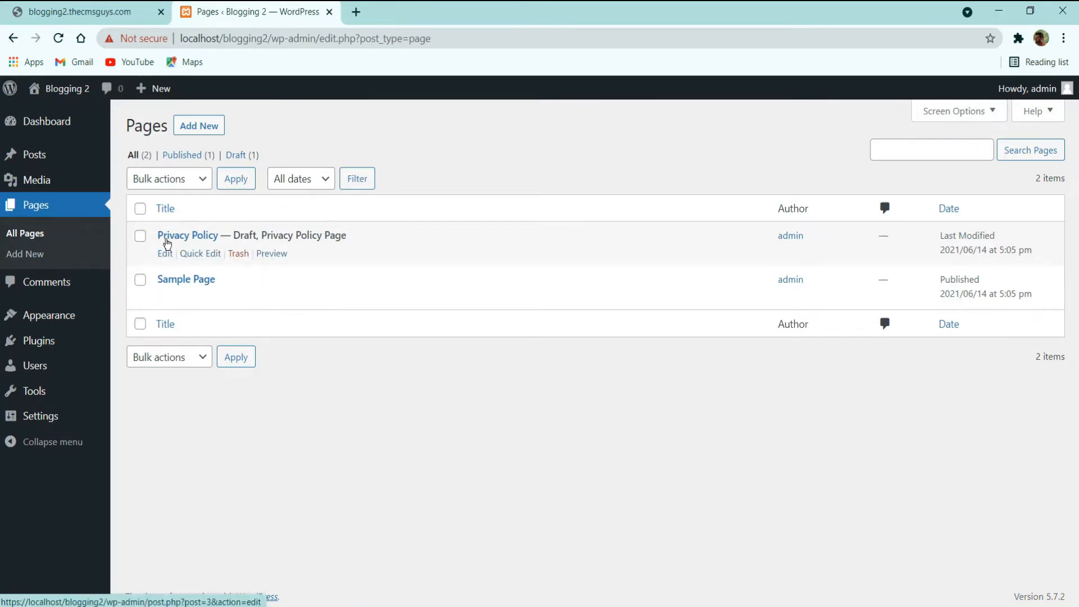
{"action": "mouse_move", "coordinate": [175, 289]}
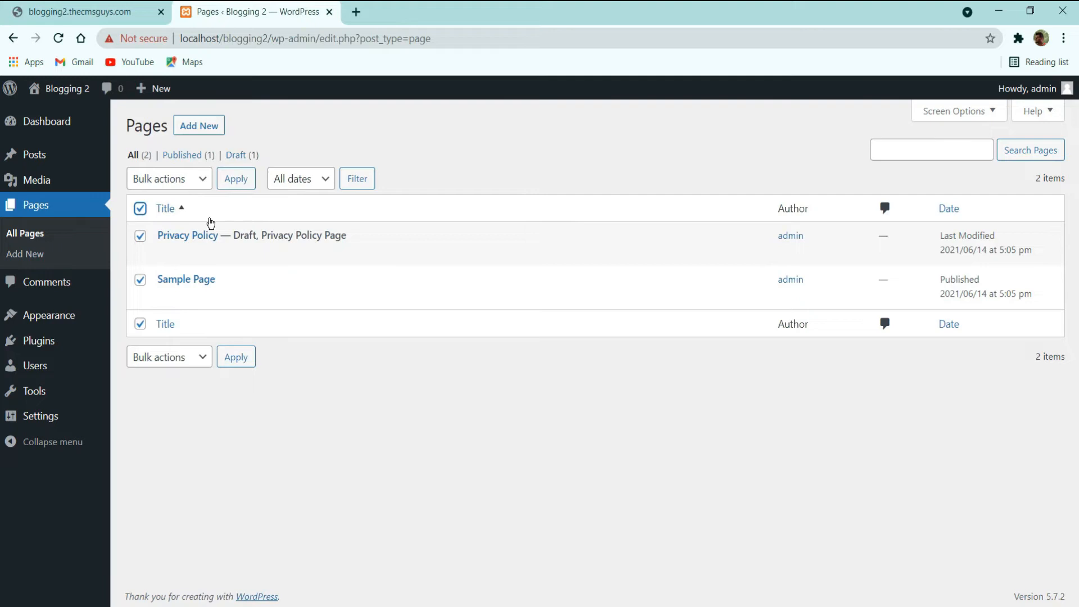
{"action": "left_click", "coordinate": [162, 183]}
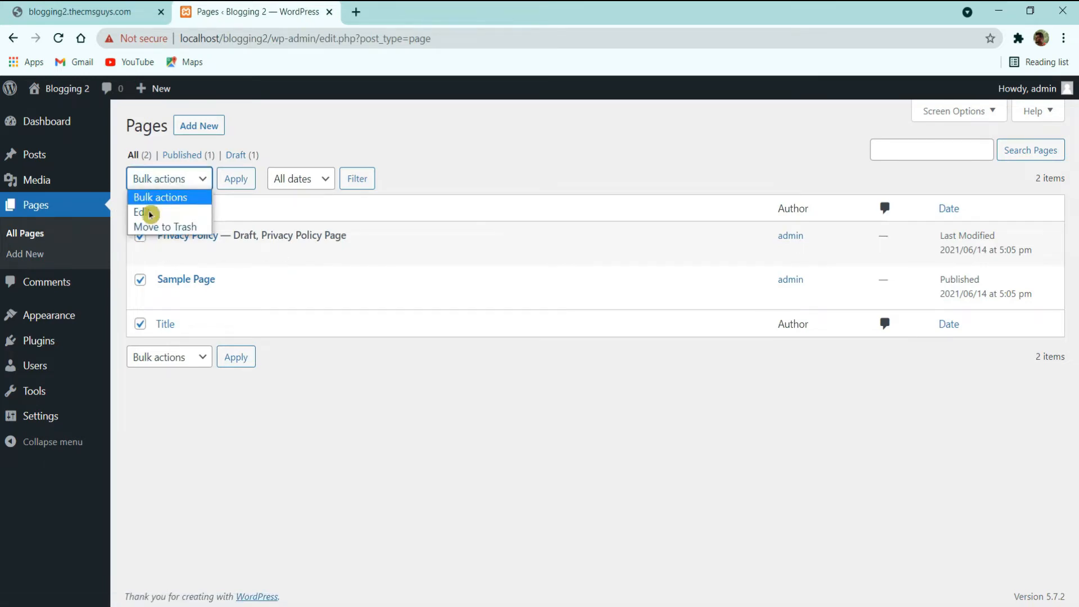
{"action": "left_click", "coordinate": [183, 228]}
{"action": "left_click", "coordinate": [236, 180]}
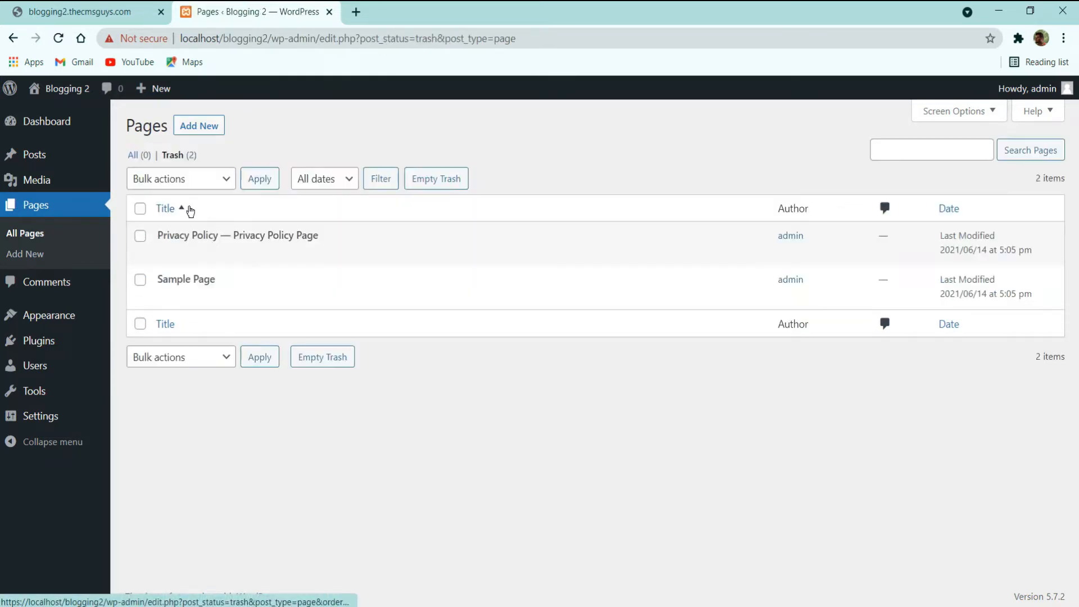
{"action": "left_click", "coordinate": [424, 186]}
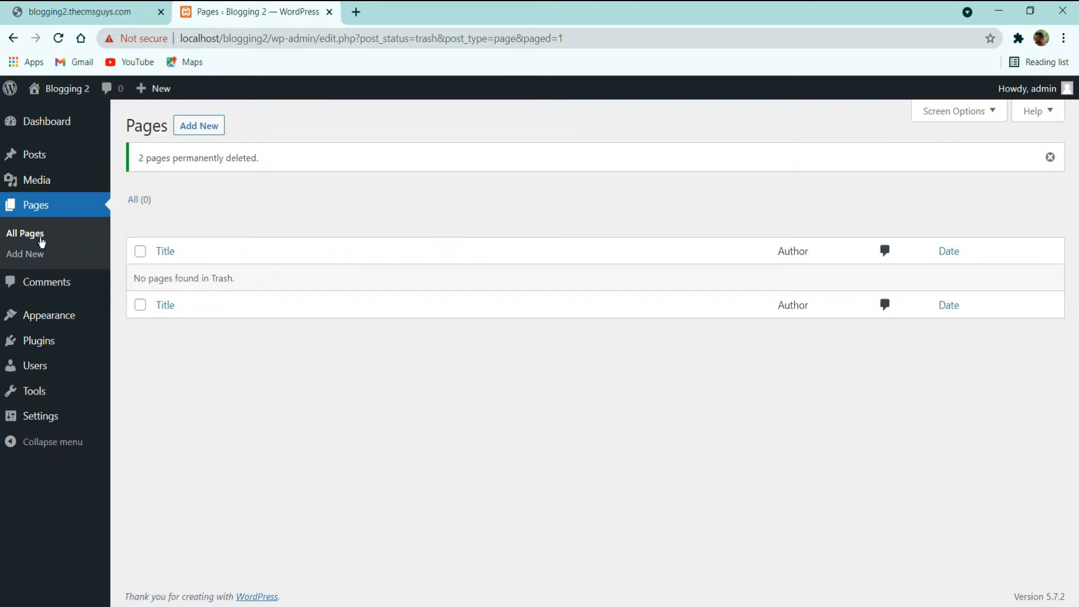
{"action": "left_click", "coordinate": [62, 313]}
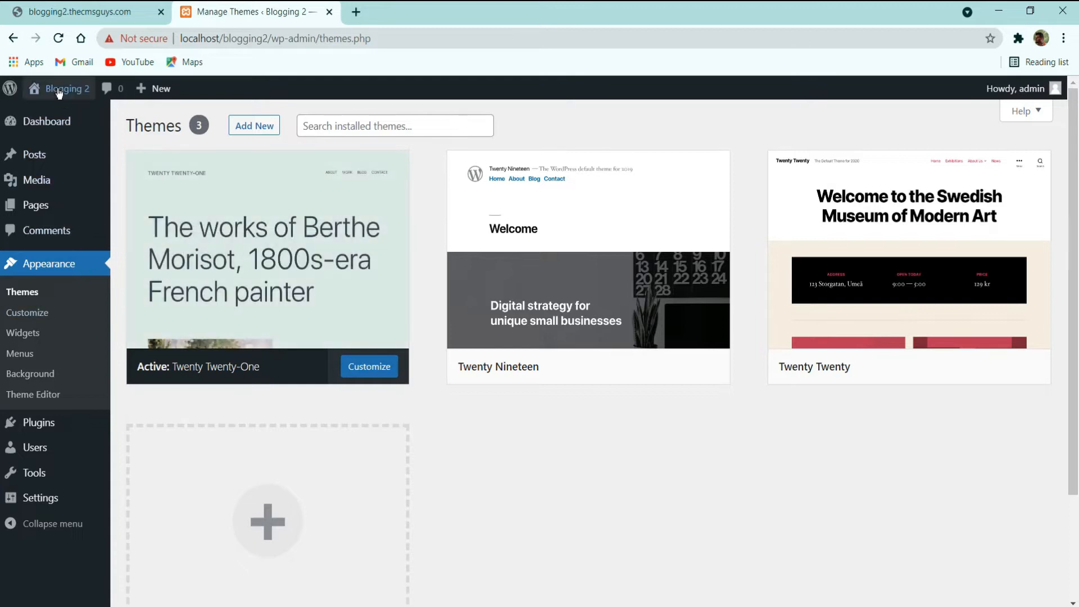
Step: Activate the Twenty Twenty theme and reload the live site in a new tab to see it
{"action": "mouse_move", "coordinate": [59, 92]}
{"action": "right_click", "coordinate": [47, 115]}
{"action": "left_click", "coordinate": [84, 120]}
{"action": "left_click", "coordinate": [416, 12]}
{"action": "left_click", "coordinate": [258, 11]}
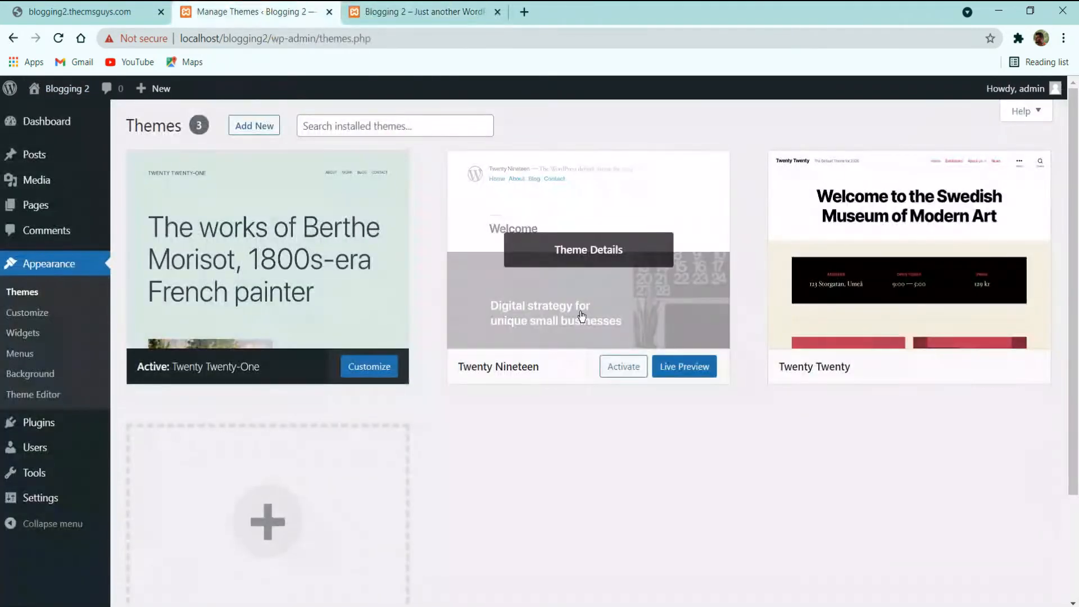
{"action": "mouse_move", "coordinate": [996, 370]}
{"action": "left_click", "coordinate": [946, 368]}
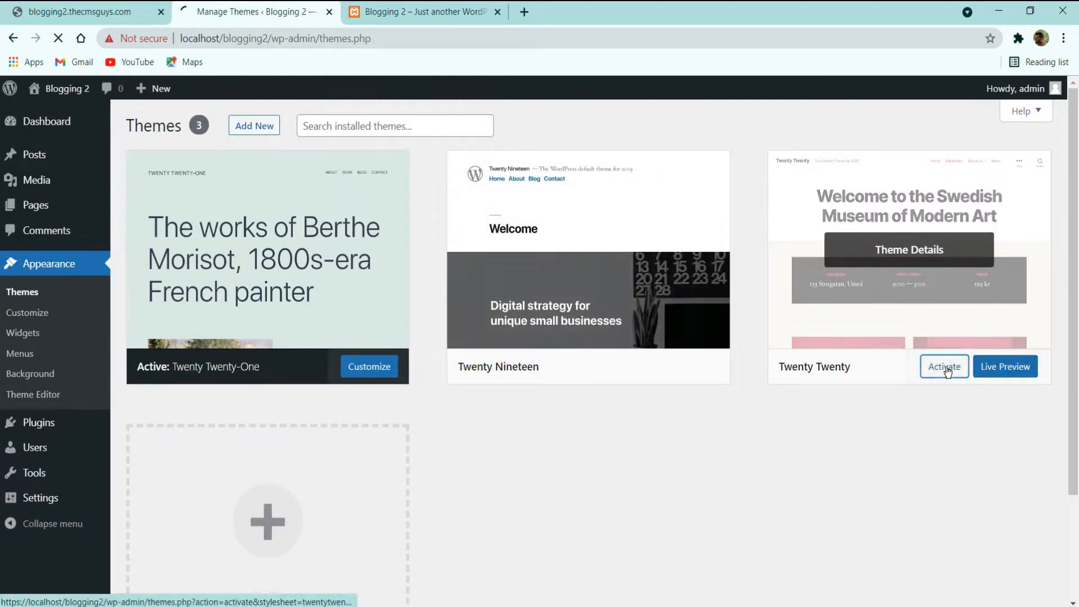
{"action": "left_click", "coordinate": [394, 12]}
{"action": "left_click", "coordinate": [59, 38]}
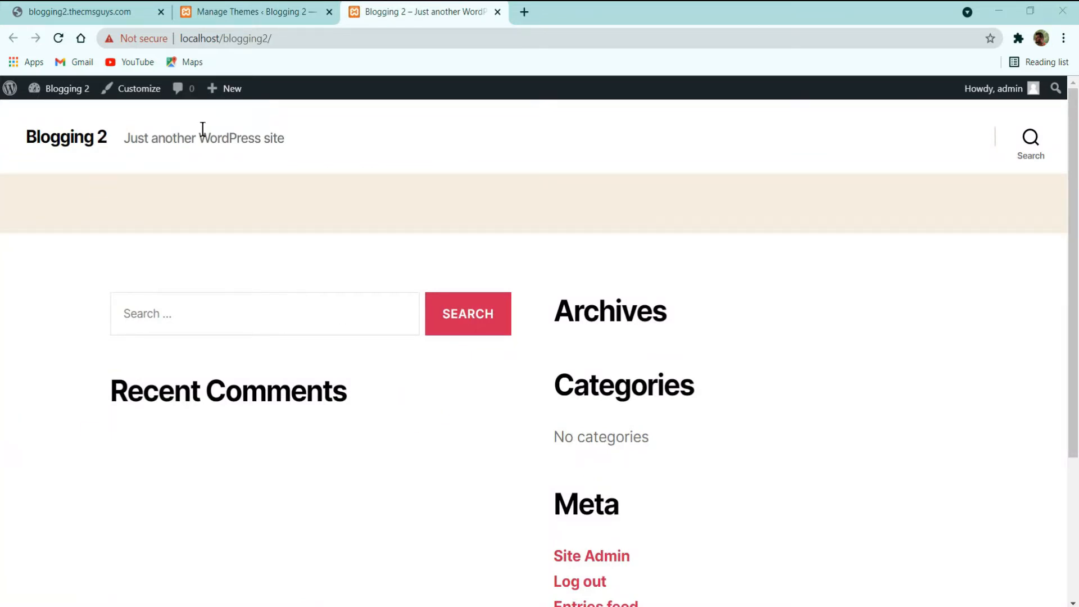
{"action": "left_click", "coordinate": [253, 9]}
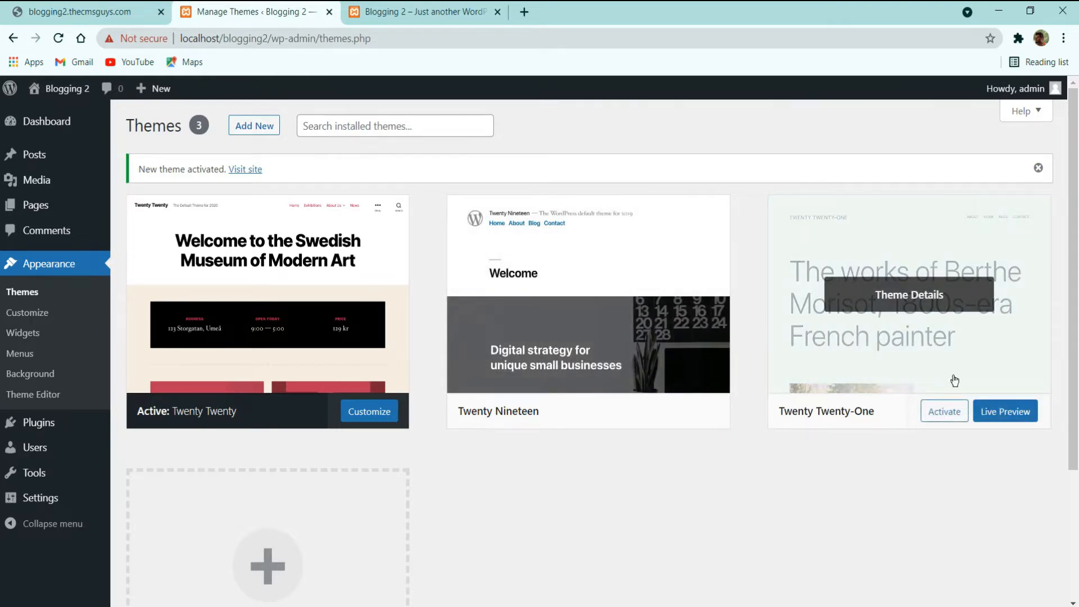
Step: Delete the Twenty Twenty-One theme from its Theme Details and confirm
{"action": "left_click", "coordinate": [943, 295]}
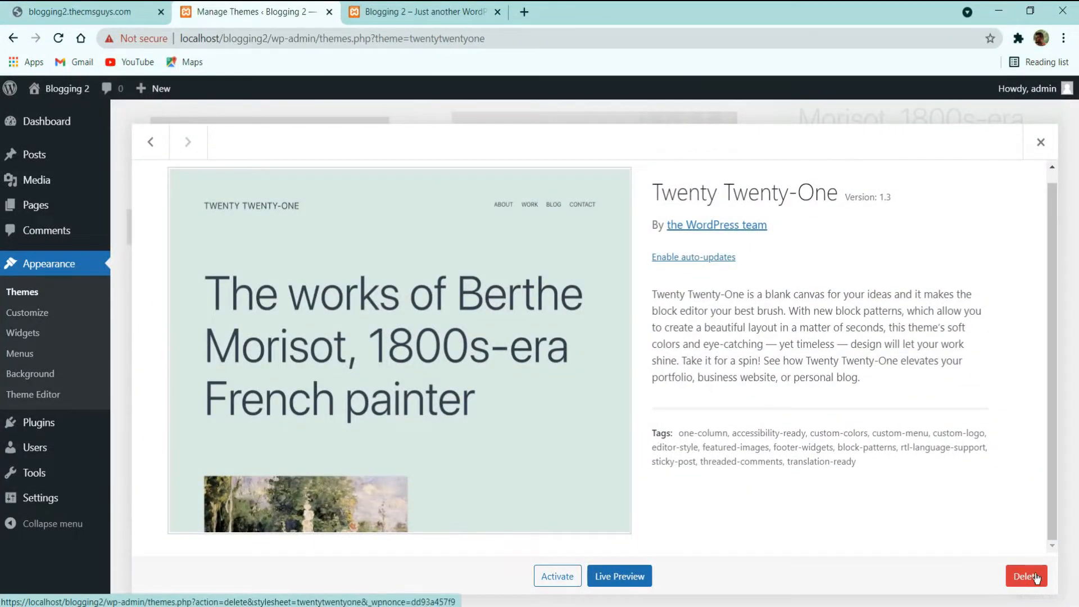
{"action": "left_click", "coordinate": [1035, 577]}
{"action": "left_click", "coordinate": [587, 150]}
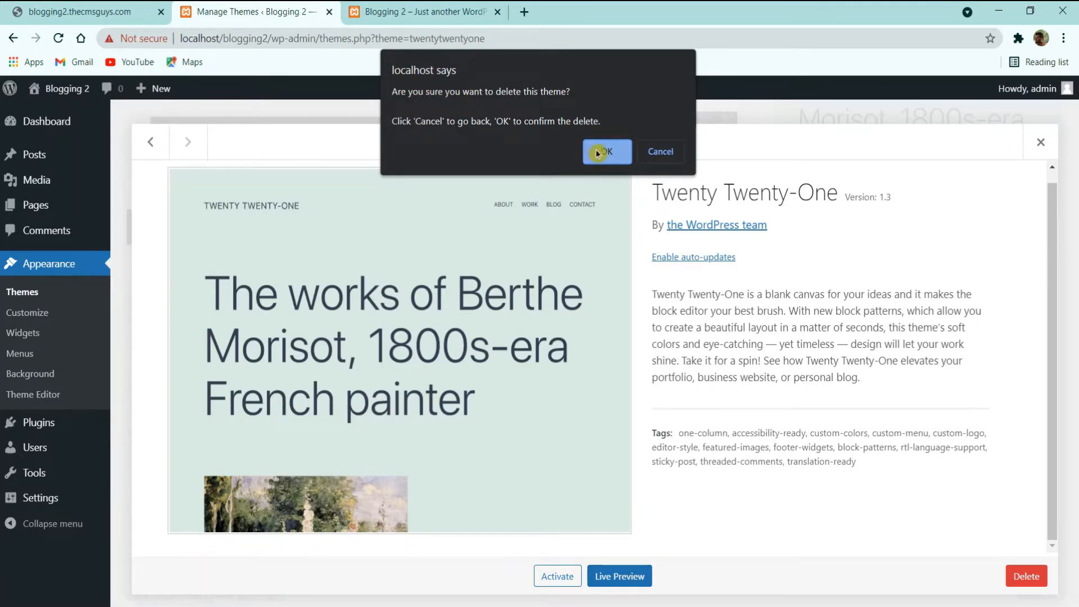
{"action": "left_click", "coordinate": [598, 152]}
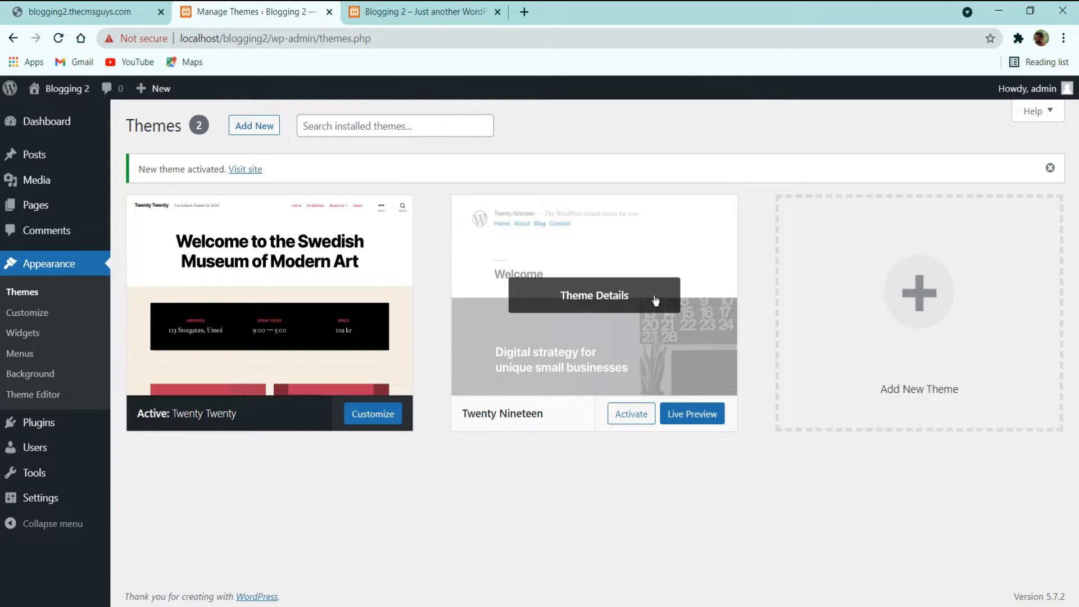
Step: Delete Twenty Nineteen from its Theme Details, then view the remaining Twenty Twenty theme
{"action": "left_click", "coordinate": [602, 298]}
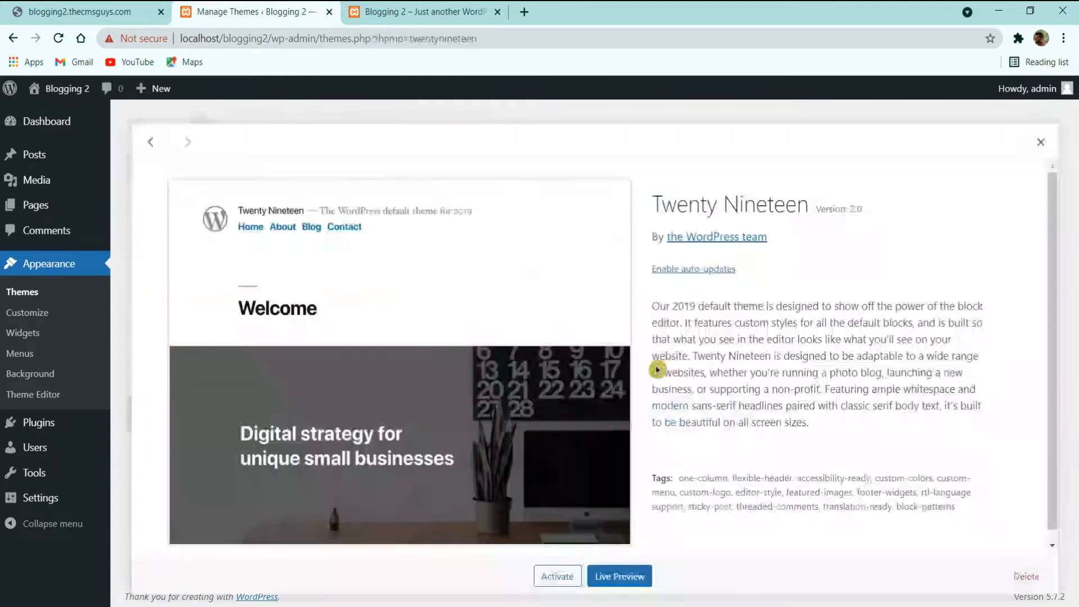
{"action": "left_click", "coordinate": [1026, 576]}
{"action": "left_click", "coordinate": [581, 160]}
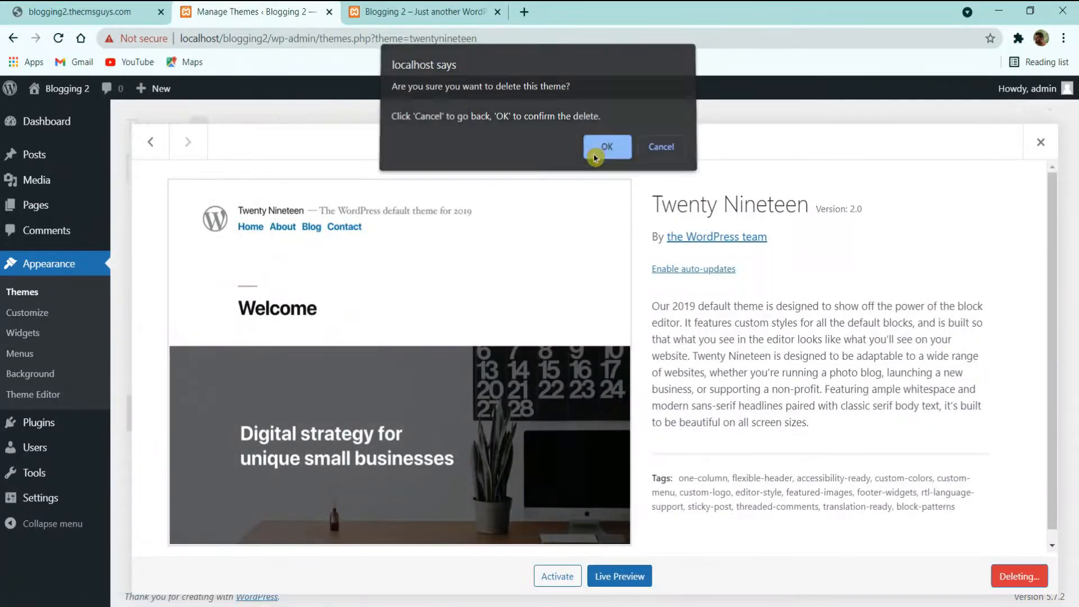
{"action": "left_click", "coordinate": [402, 219]}
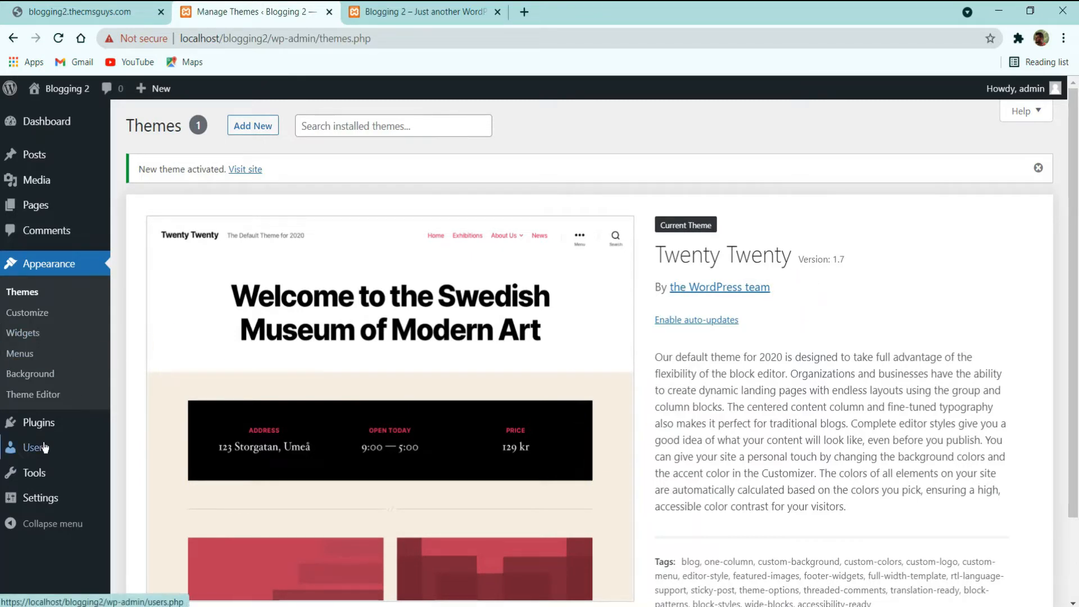
Step: Bring up the Plugins submenu in the admin sidebar
{"action": "mouse_move", "coordinate": [45, 421]}
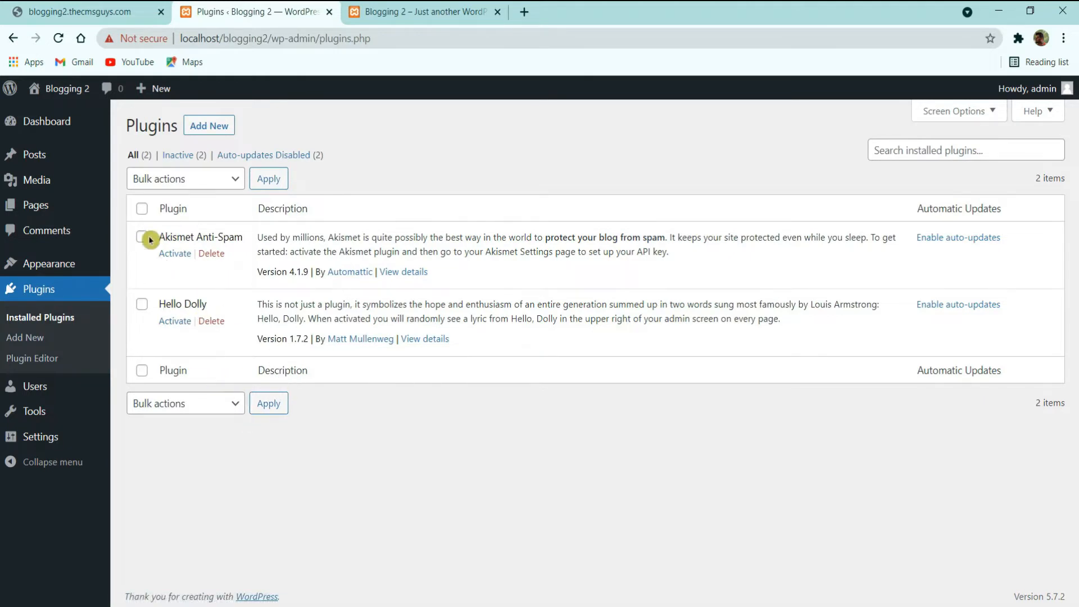
Step: Bulk-delete Akismet Anti-Spam and Hello Dolly, then go to the Users list
{"action": "left_click", "coordinate": [143, 209]}
{"action": "left_click", "coordinate": [174, 179]}
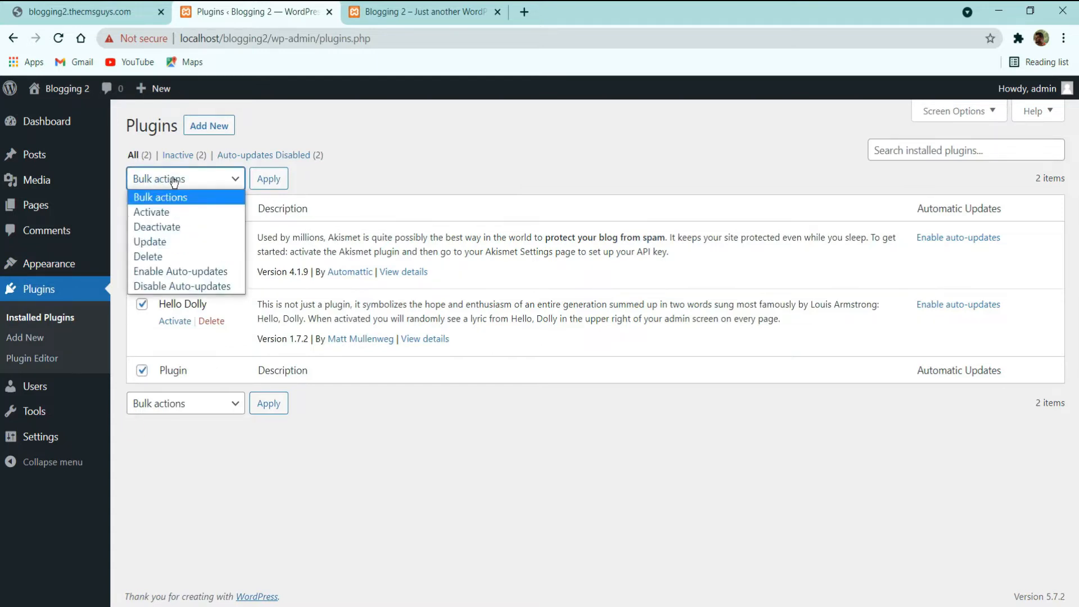
{"action": "left_click", "coordinate": [164, 256]}
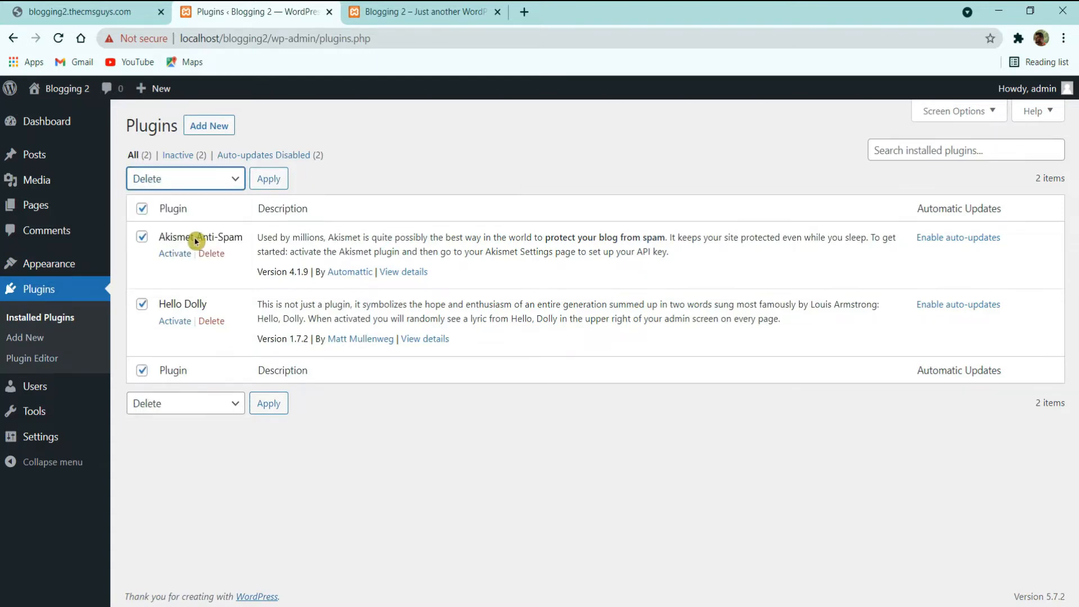
{"action": "left_click", "coordinate": [270, 180]}
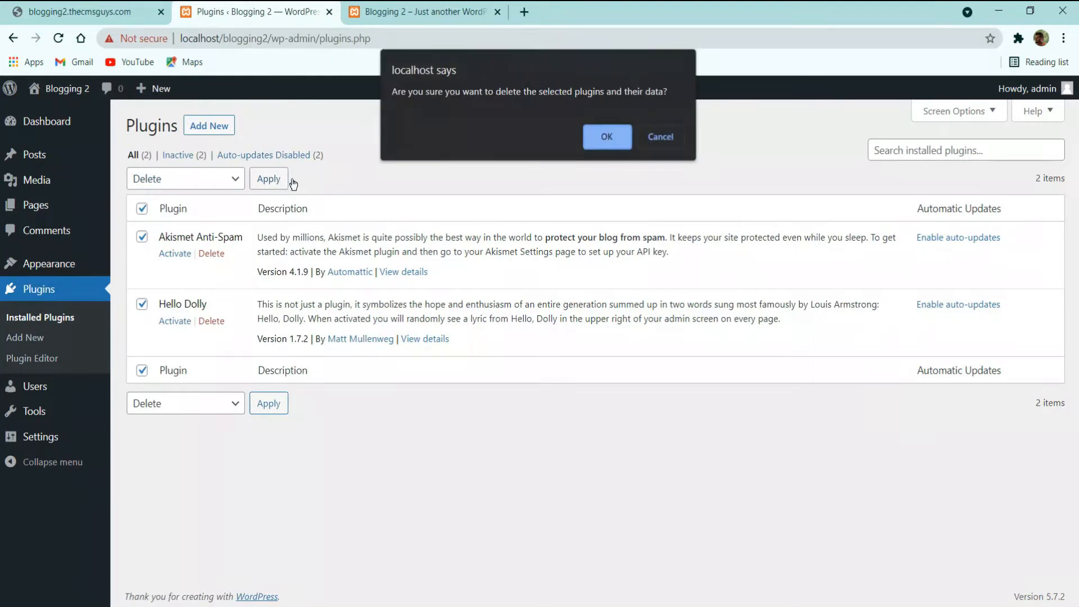
{"action": "left_click", "coordinate": [596, 142]}
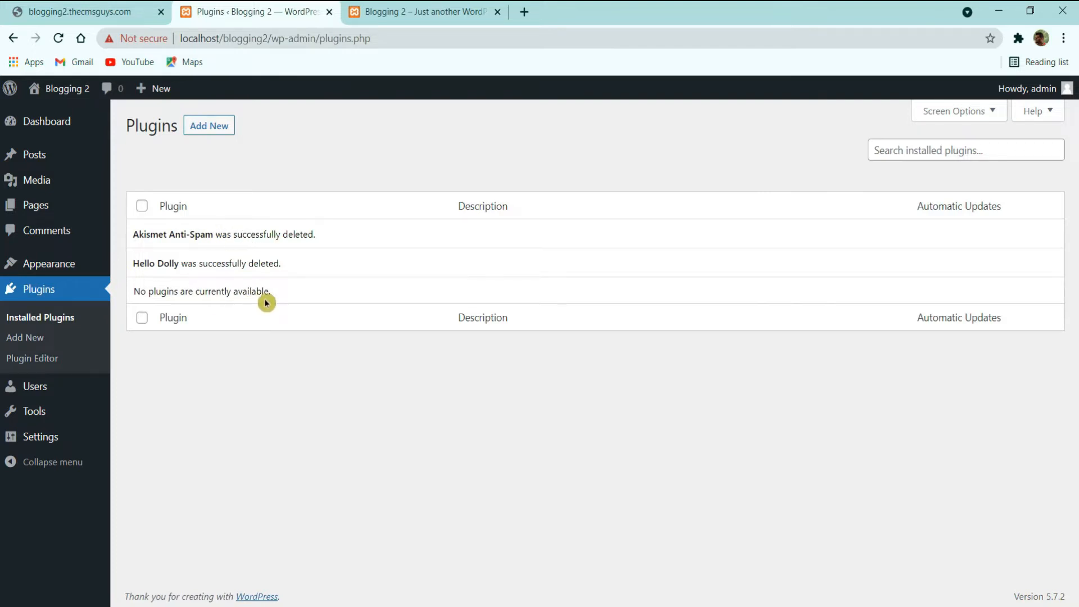
{"action": "left_click", "coordinate": [23, 388]}
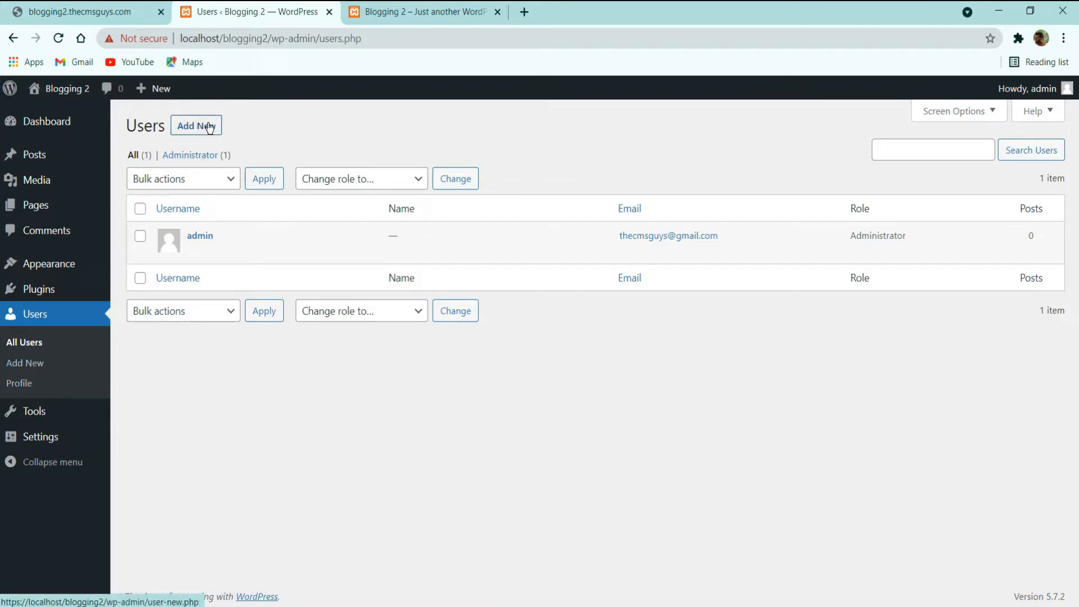
Step: Review the Change role to options without changing anything, then start adding a new user
{"action": "left_click", "coordinate": [353, 311]}
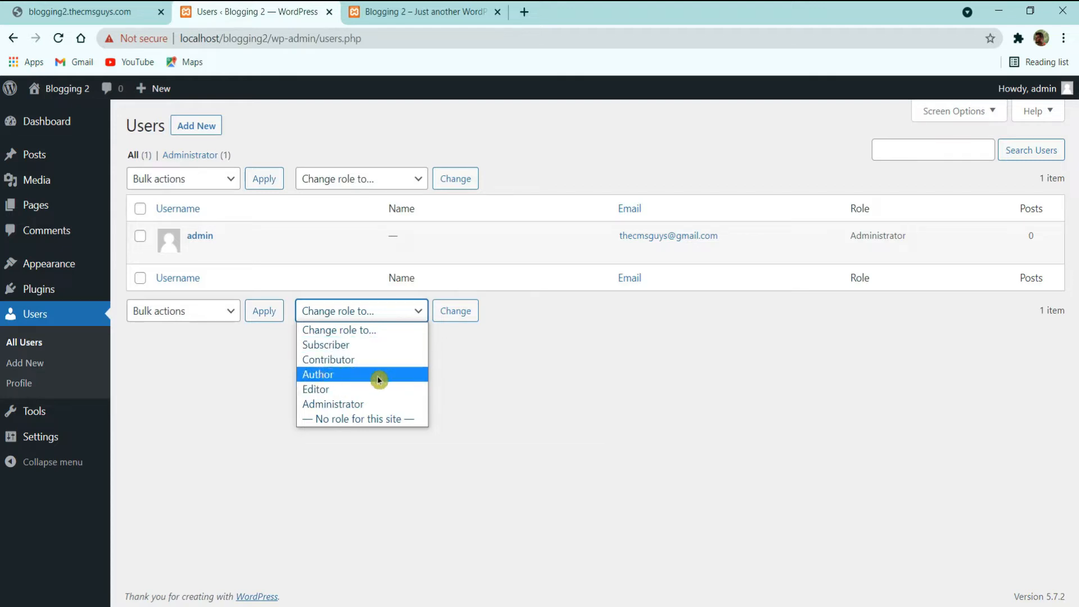
{"action": "left_click", "coordinate": [186, 388]}
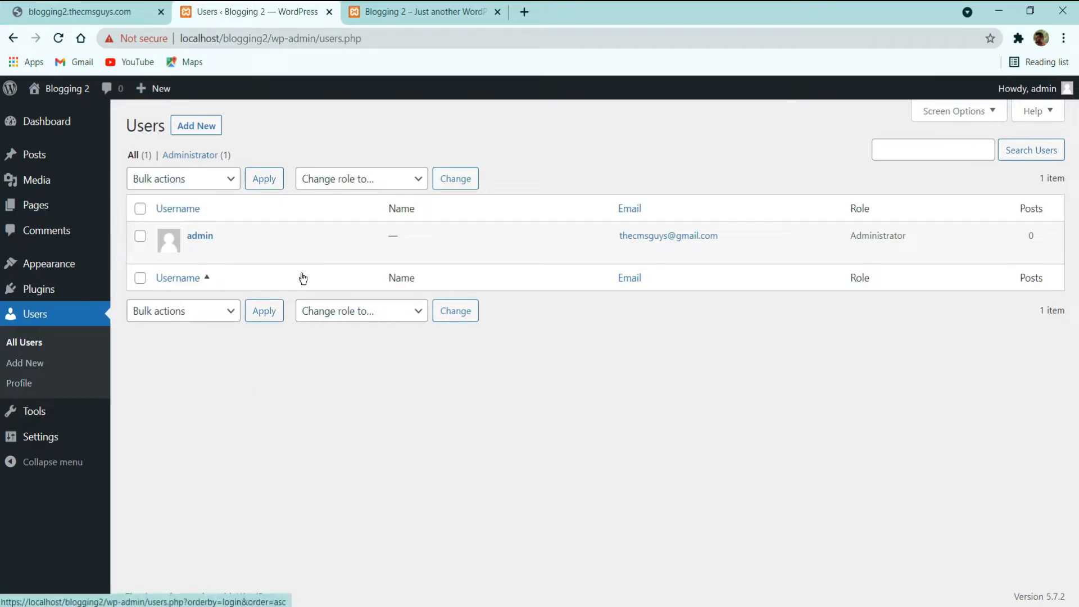
{"action": "left_click", "coordinate": [311, 304]}
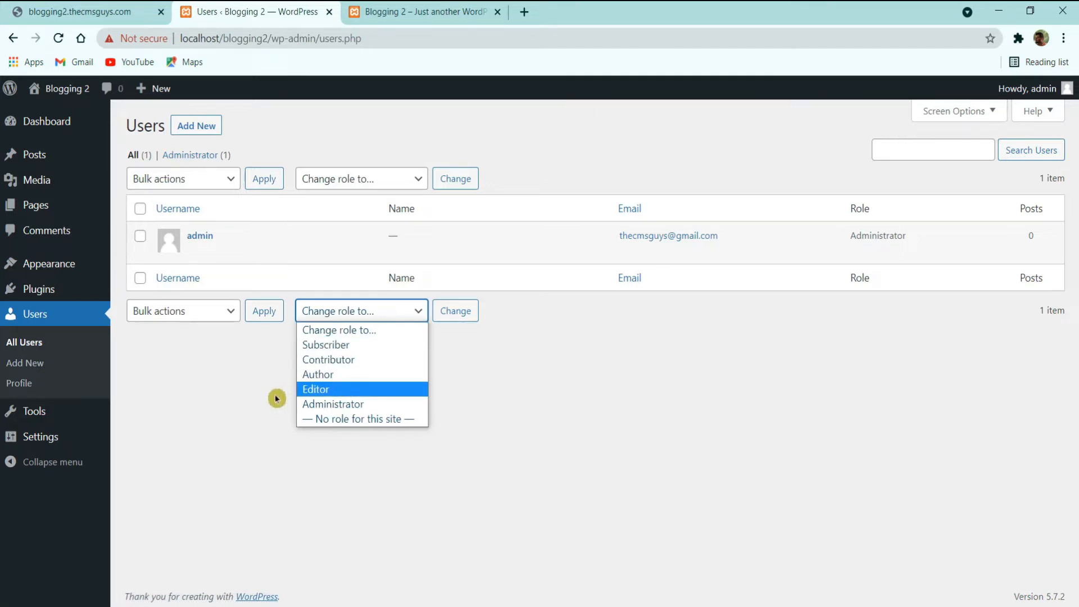
{"action": "left_click", "coordinate": [238, 404]}
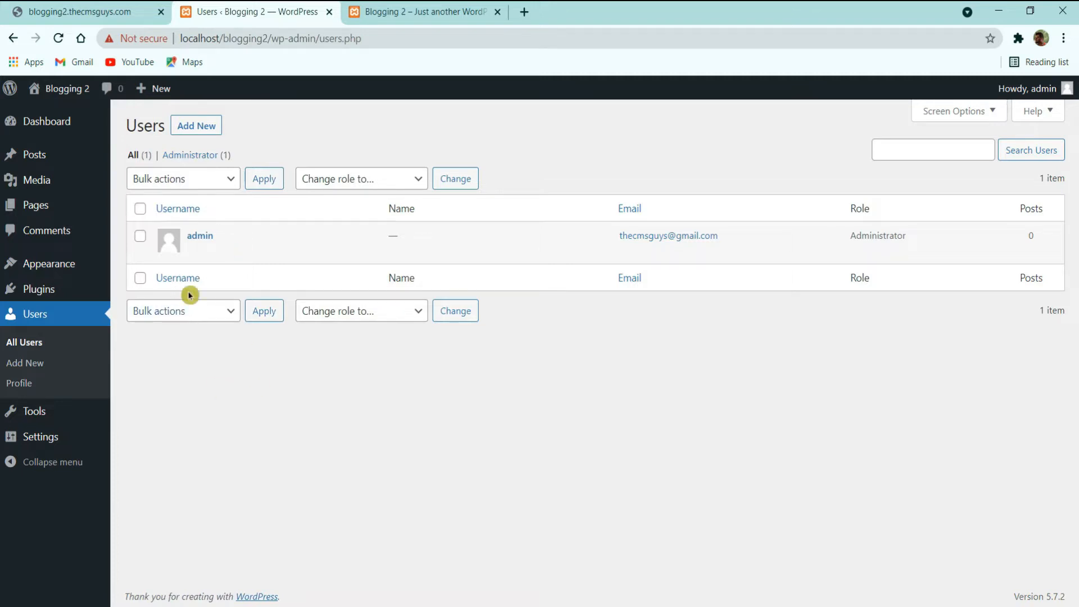
{"action": "left_click", "coordinate": [188, 126]}
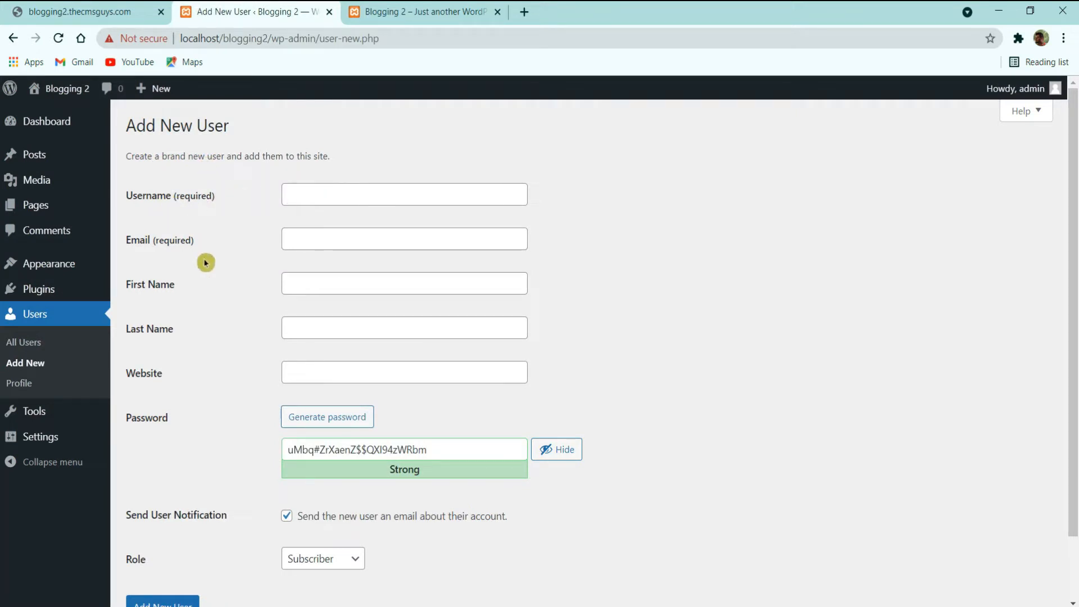
{"action": "scroll", "coordinate": [208, 297], "scroll_direction": "down", "scroll_amount": 2}
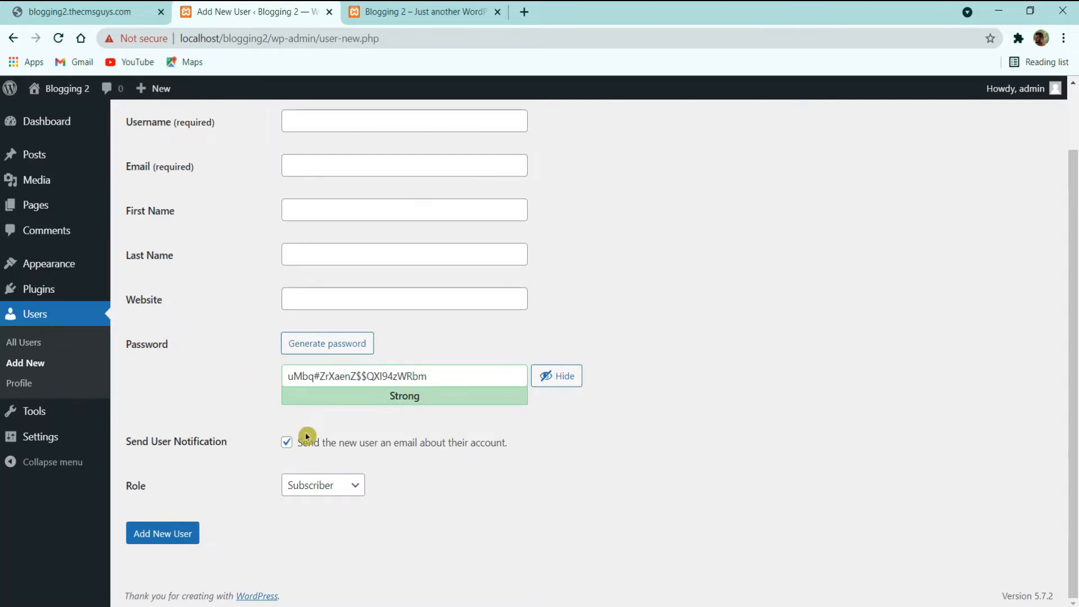
{"action": "left_click", "coordinate": [322, 487]}
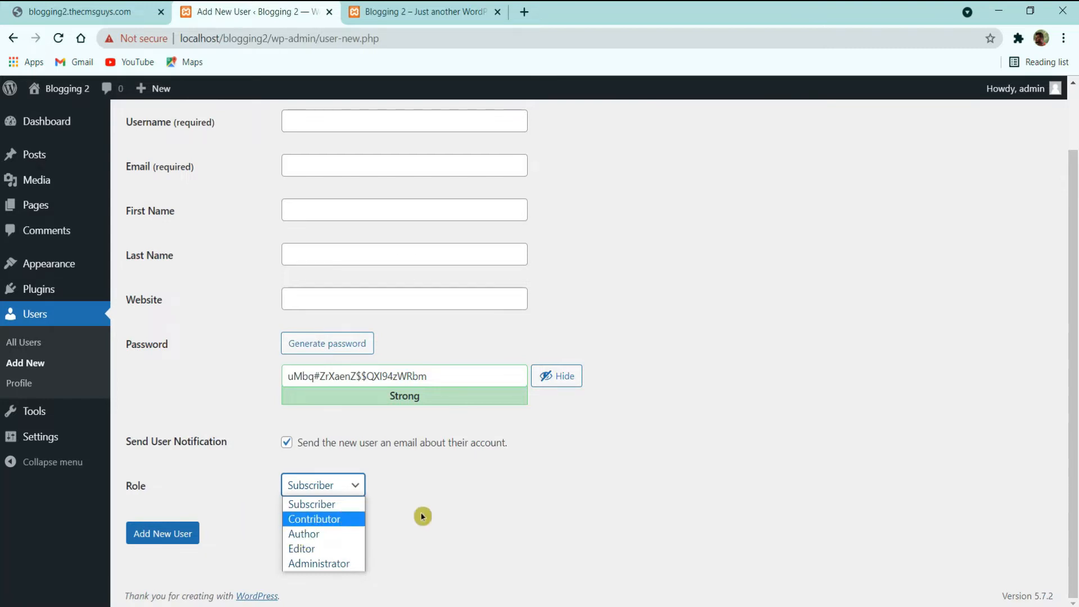
{"action": "left_click", "coordinate": [566, 487]}
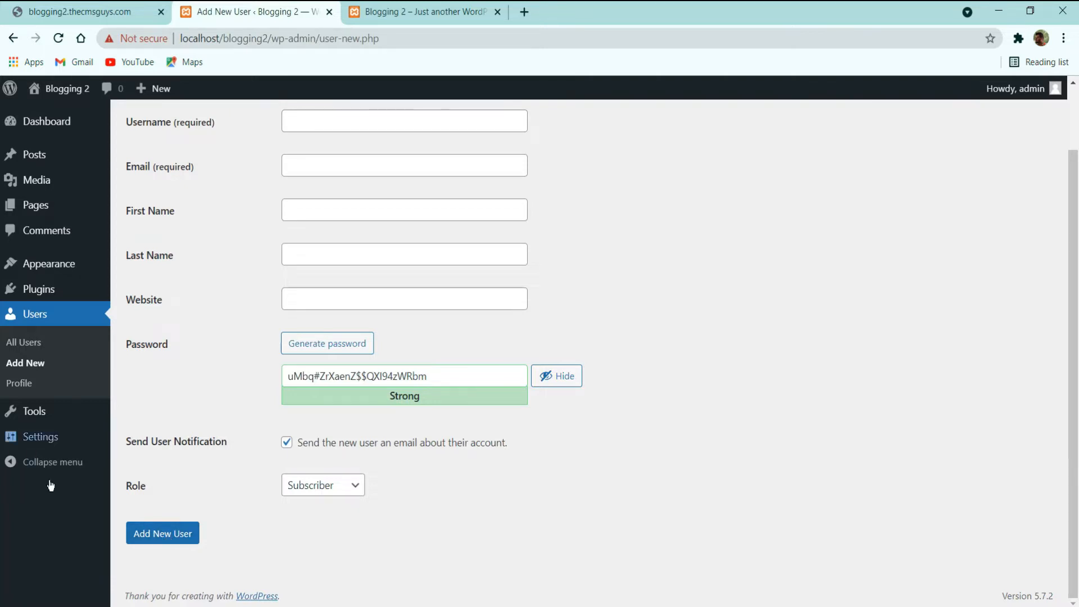
Step: Open General Settings, glance at the live site tab, and come back
{"action": "left_click", "coordinate": [57, 445]}
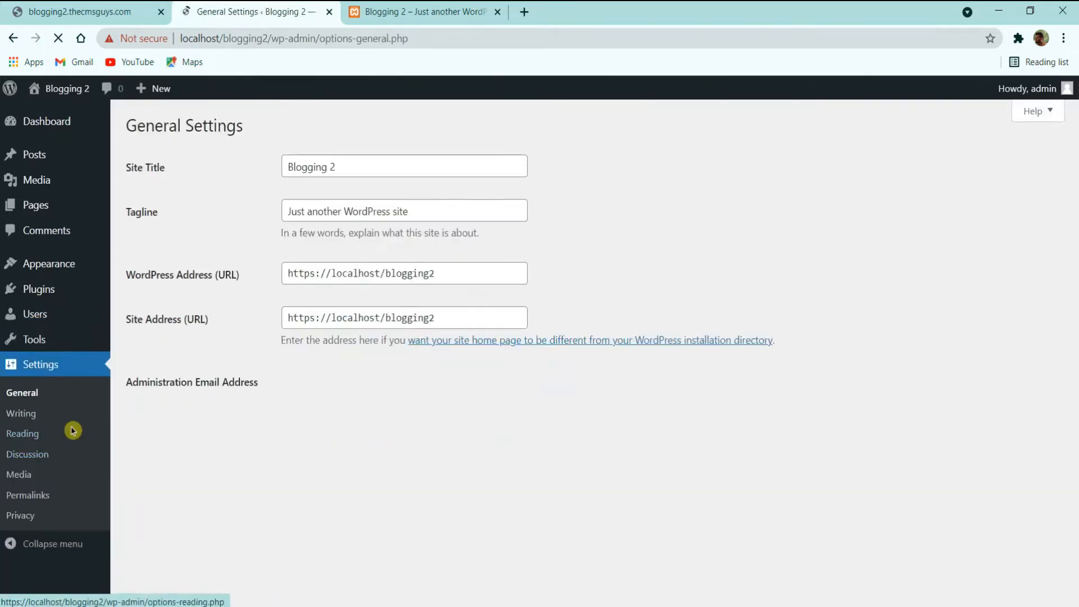
{"action": "scroll", "coordinate": [218, 196], "scroll_direction": "down", "scroll_amount": 2}
{"action": "scroll", "coordinate": [219, 203], "scroll_direction": "up", "scroll_amount": 2}
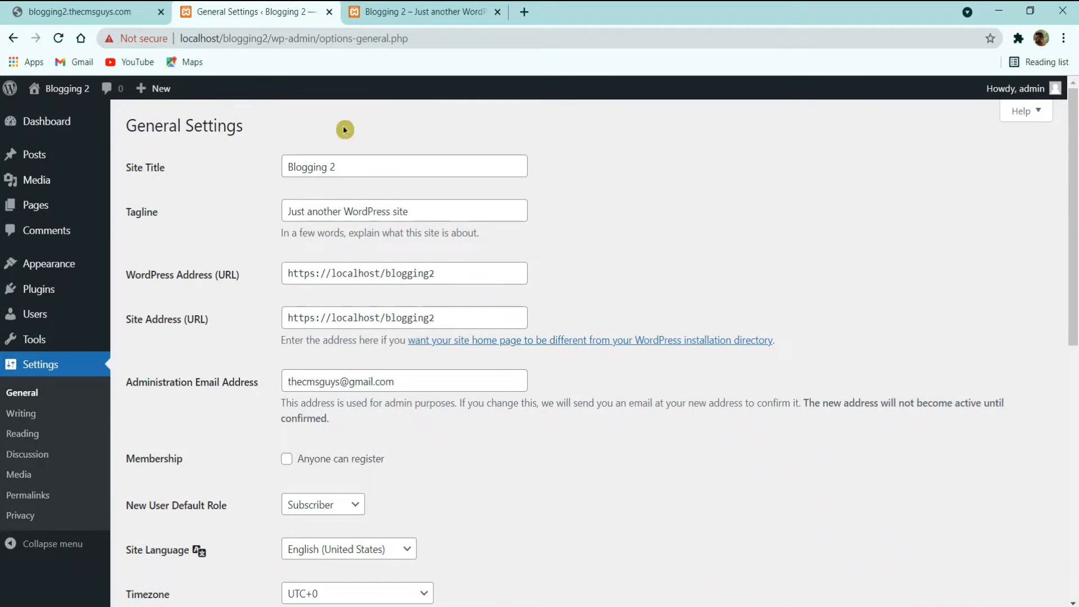
{"action": "left_click", "coordinate": [414, 8]}
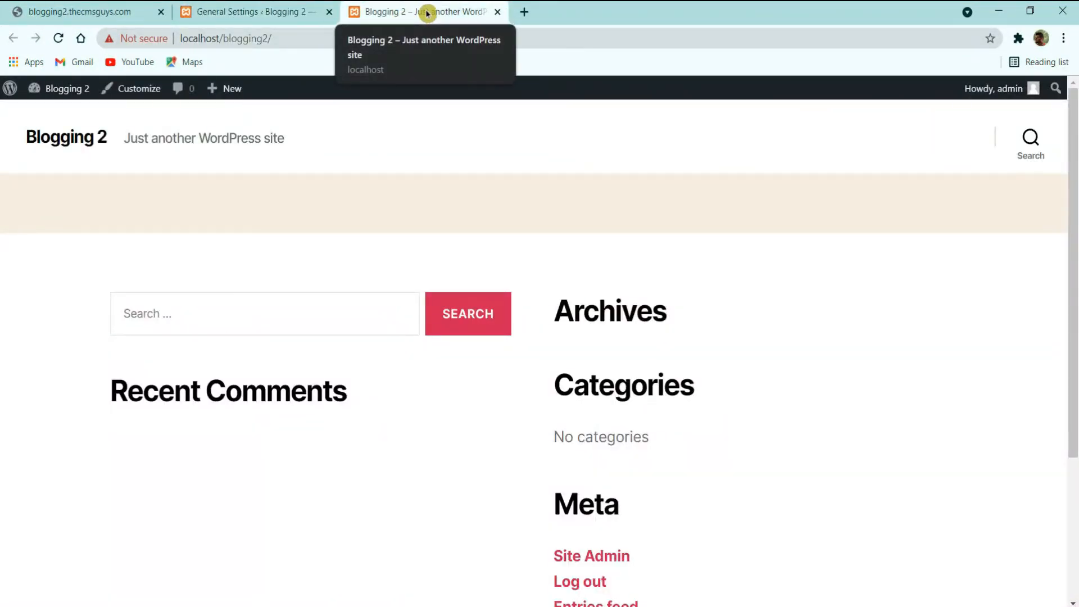
{"action": "left_click", "coordinate": [321, 11]}
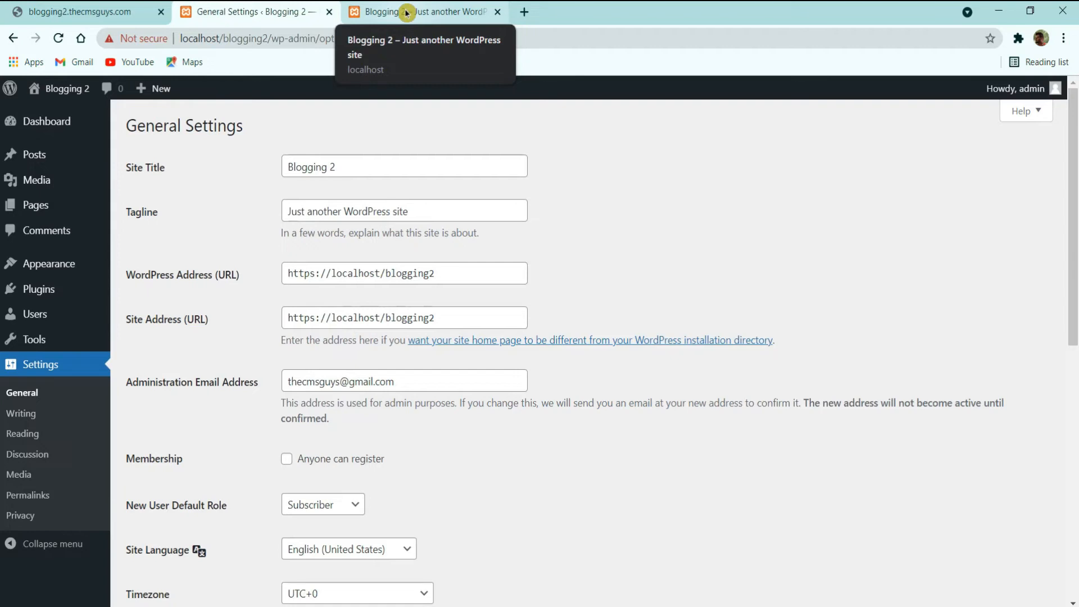
Step: Replace the tagline with 'By TheCMSGuys' and save the general settings
{"action": "left_click", "coordinate": [342, 209]}
{"action": "double_click", "coordinate": [344, 209]}
{"action": "key", "text": "ctrl+a"}
{"action": "type", "text": "By TheCMSG"}
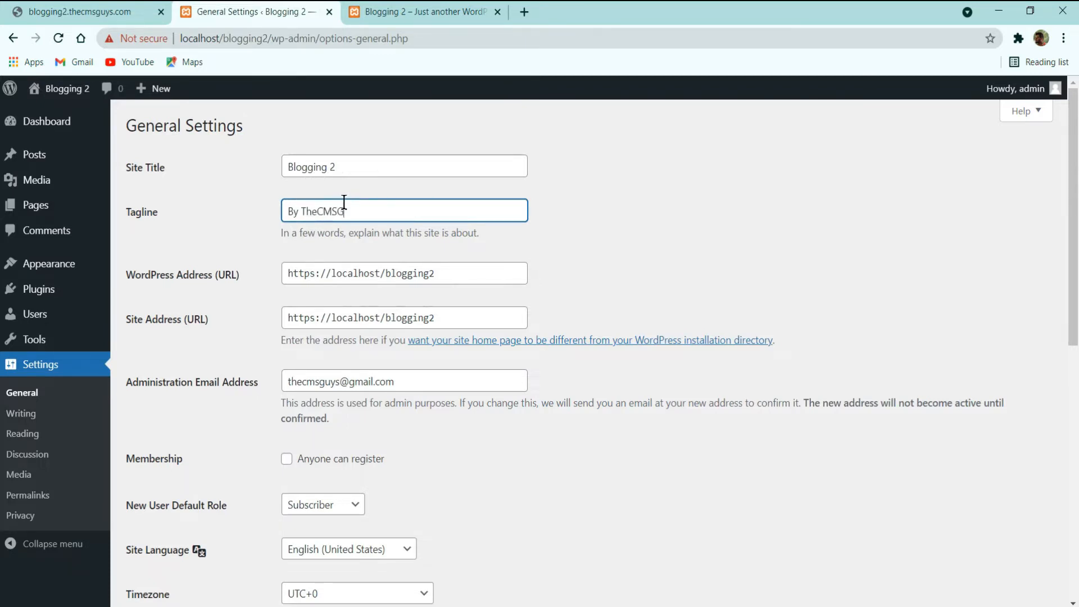
{"action": "scroll", "coordinate": [350, 207], "scroll_direction": "down", "scroll_amount": 9}
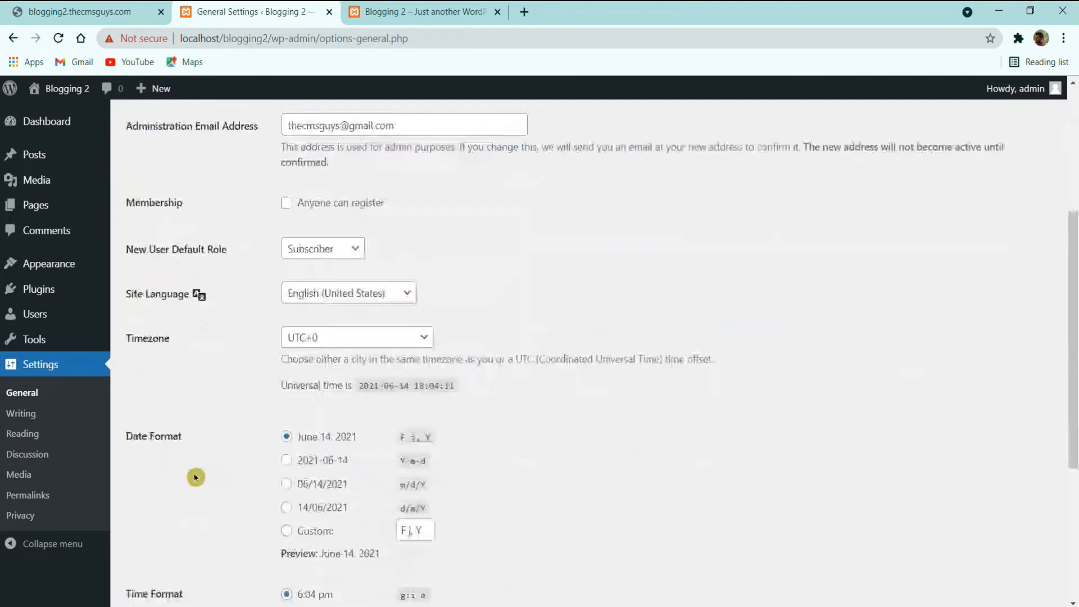
{"action": "left_click", "coordinate": [170, 538]}
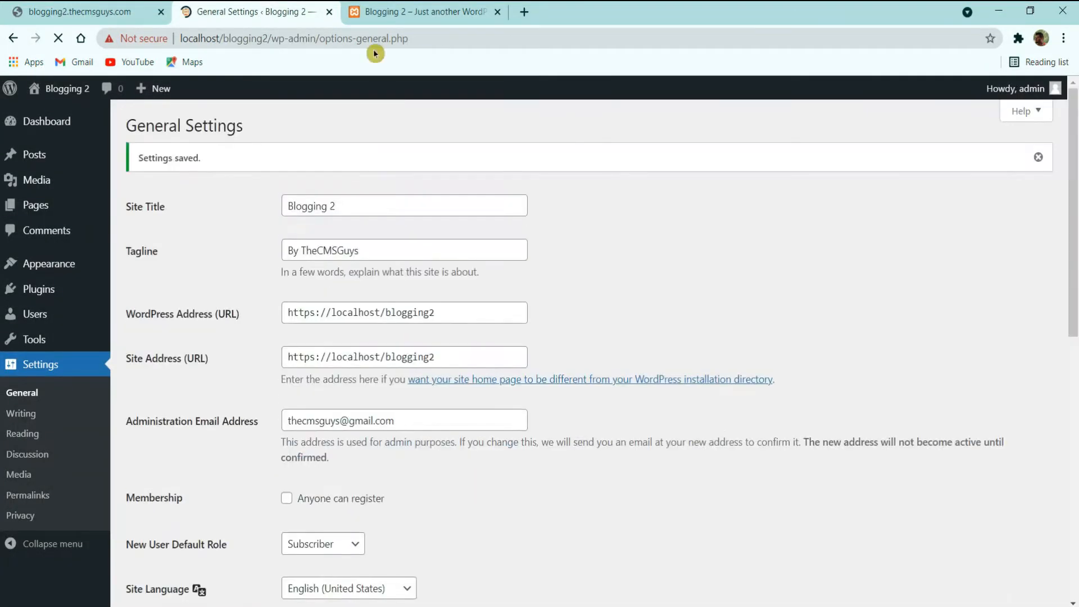
Step: Reload the live site to confirm the new tagline, then return to General Settings
{"action": "left_click", "coordinate": [374, 11]}
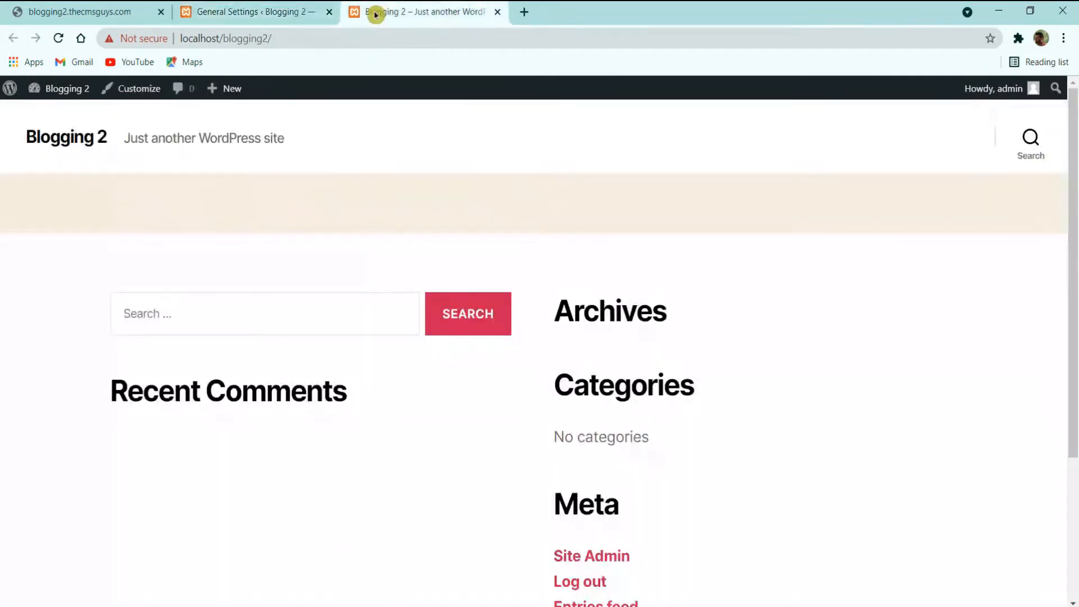
{"action": "left_click", "coordinate": [57, 37]}
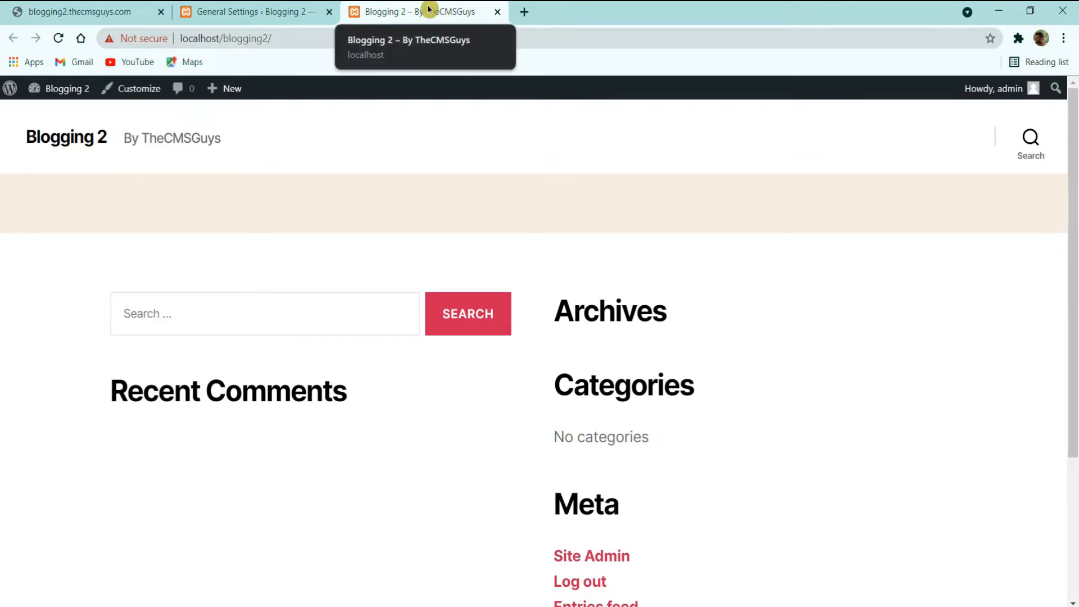
{"action": "left_click", "coordinate": [260, 11]}
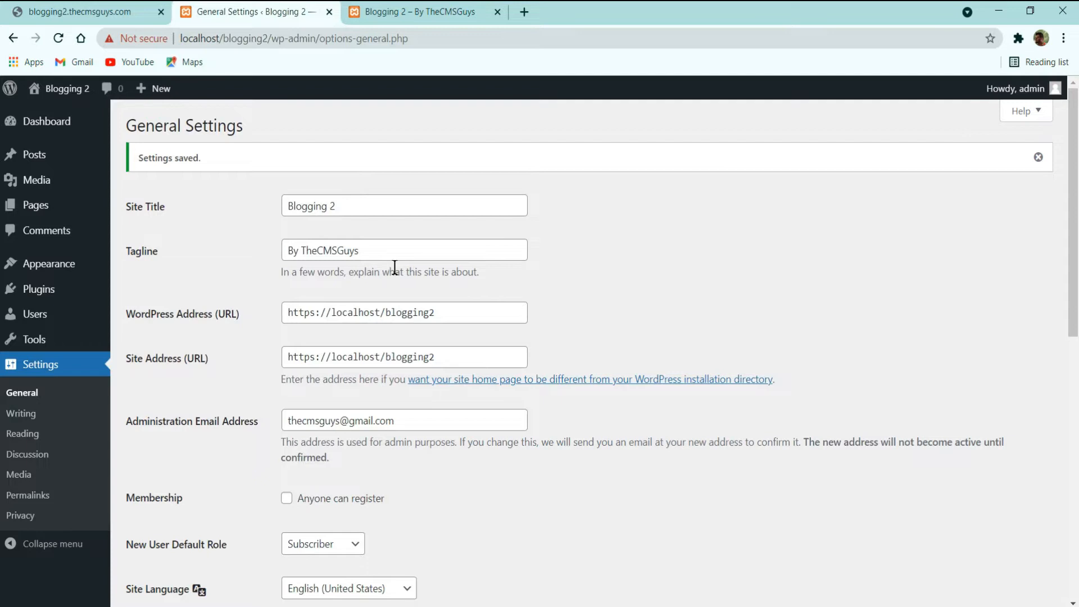
Step: Look over the rest of General Settings, then view the Writing and Reading settings pages
{"action": "scroll", "coordinate": [395, 269], "scroll_direction": "down", "scroll_amount": 3}
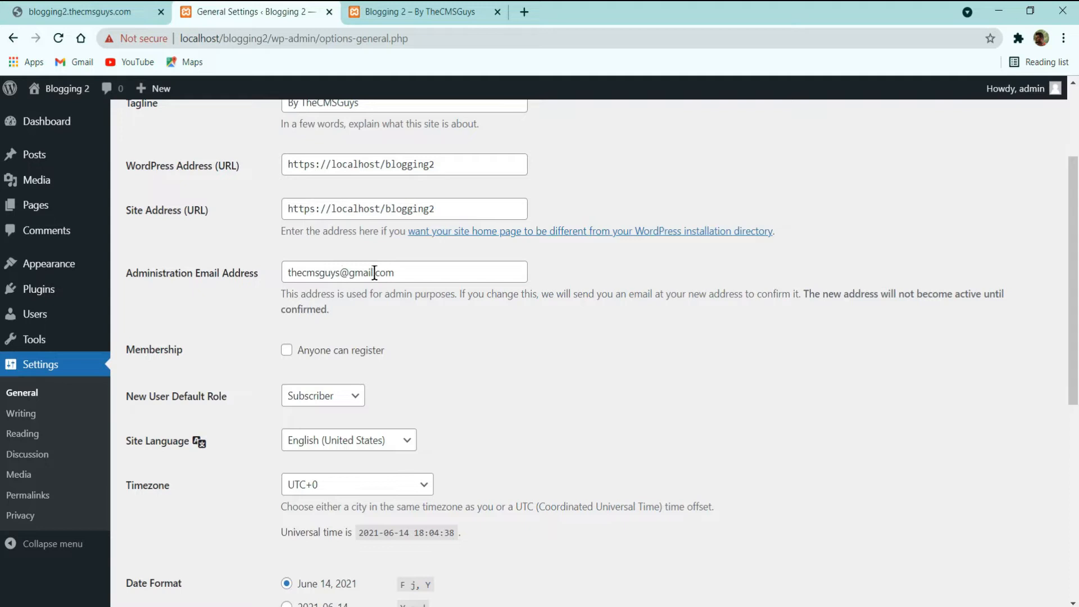
{"action": "scroll", "coordinate": [385, 267], "scroll_direction": "down", "scroll_amount": 3}
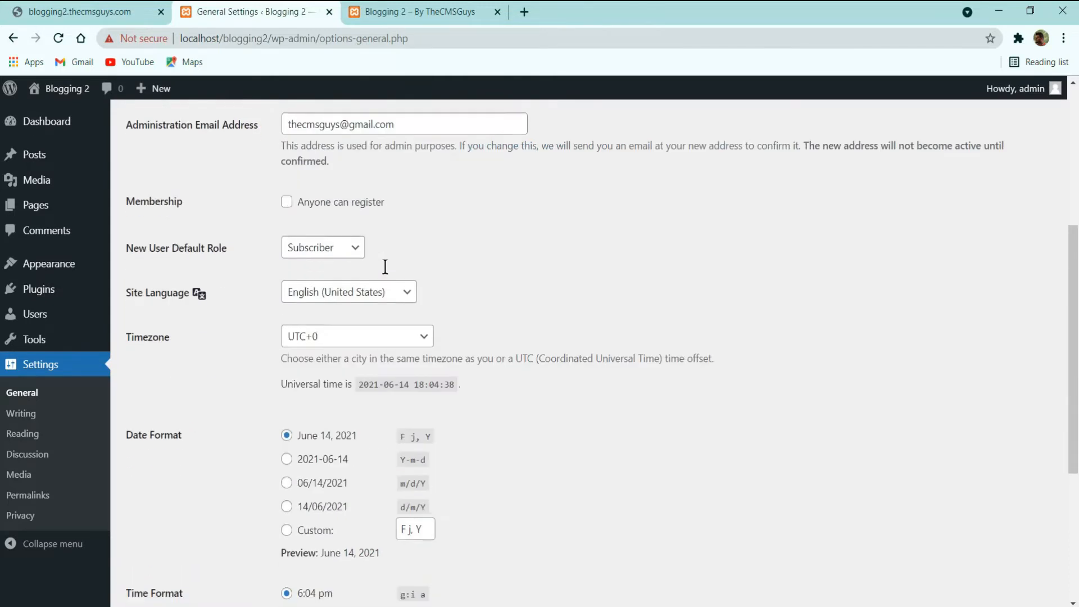
{"action": "scroll", "coordinate": [368, 312], "scroll_direction": "down", "scroll_amount": 3}
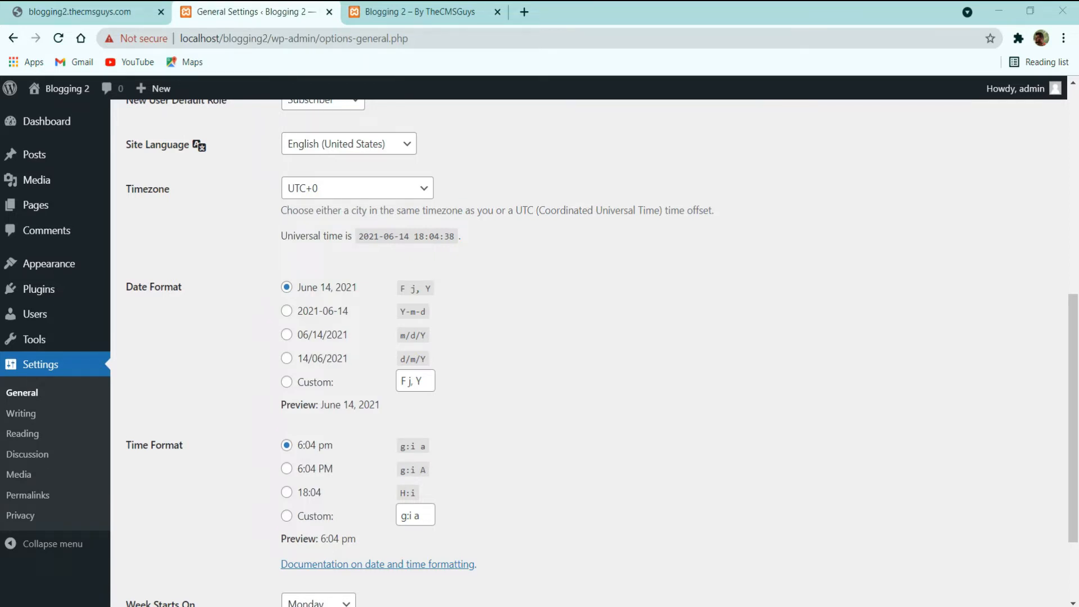
{"action": "left_click", "coordinate": [25, 414]}
{"action": "left_click", "coordinate": [47, 435]}
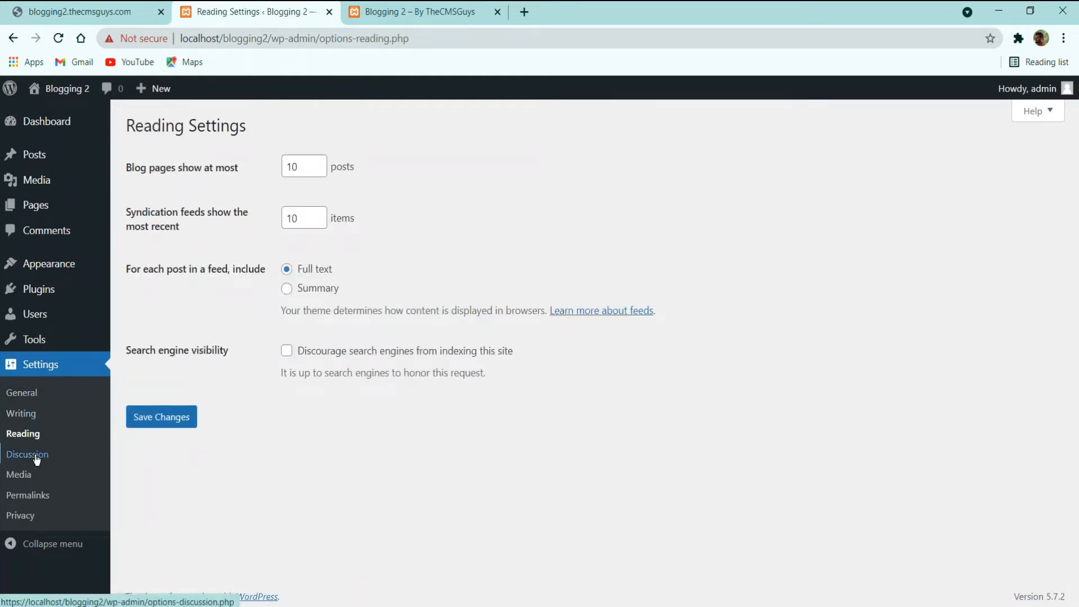
Step: Save the Post name permalink structure and go back to the Dashboard
{"action": "left_click", "coordinate": [33, 495]}
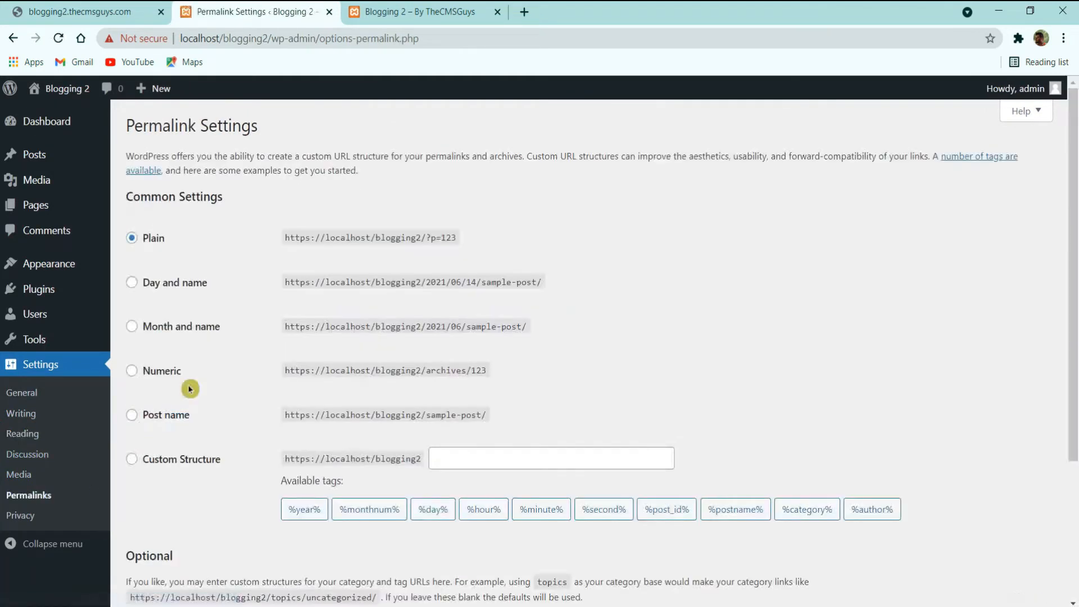
{"action": "left_click", "coordinate": [161, 416]}
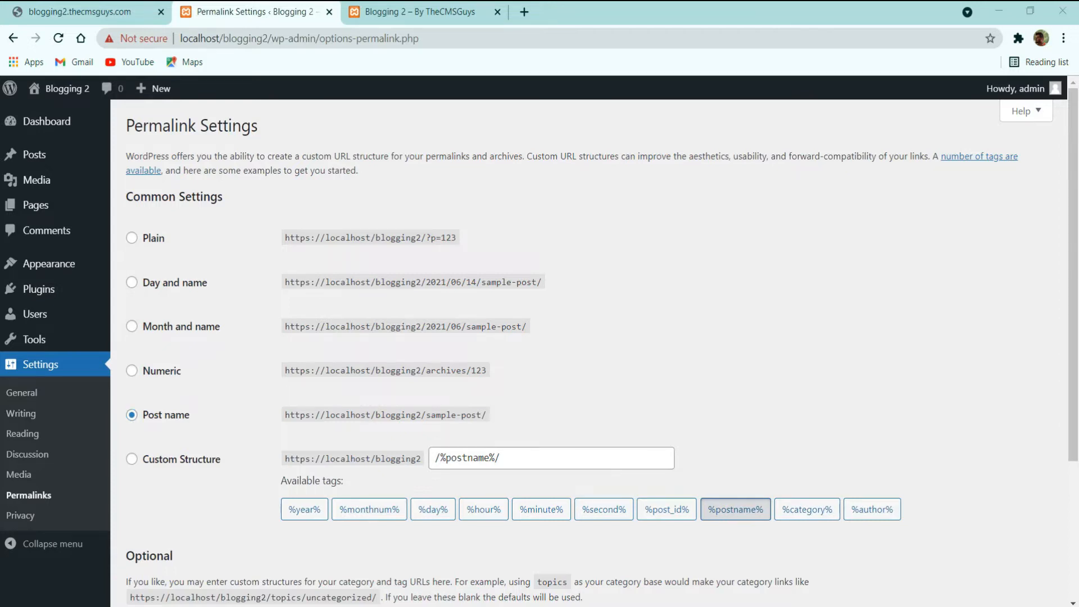
{"action": "scroll", "coordinate": [145, 450], "scroll_direction": "down", "scroll_amount": 3}
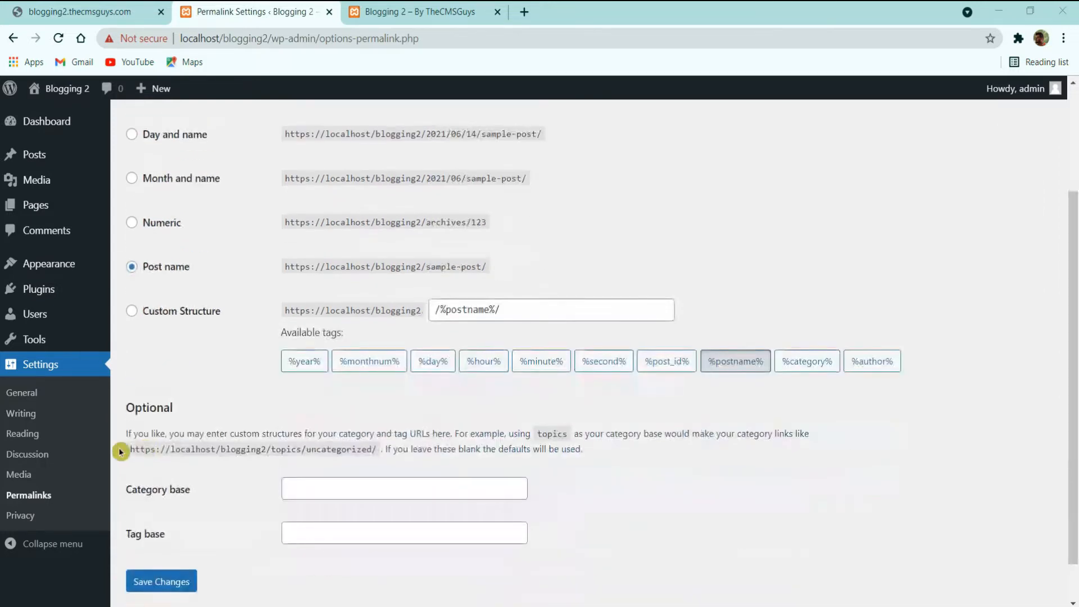
{"action": "left_click", "coordinate": [162, 583]}
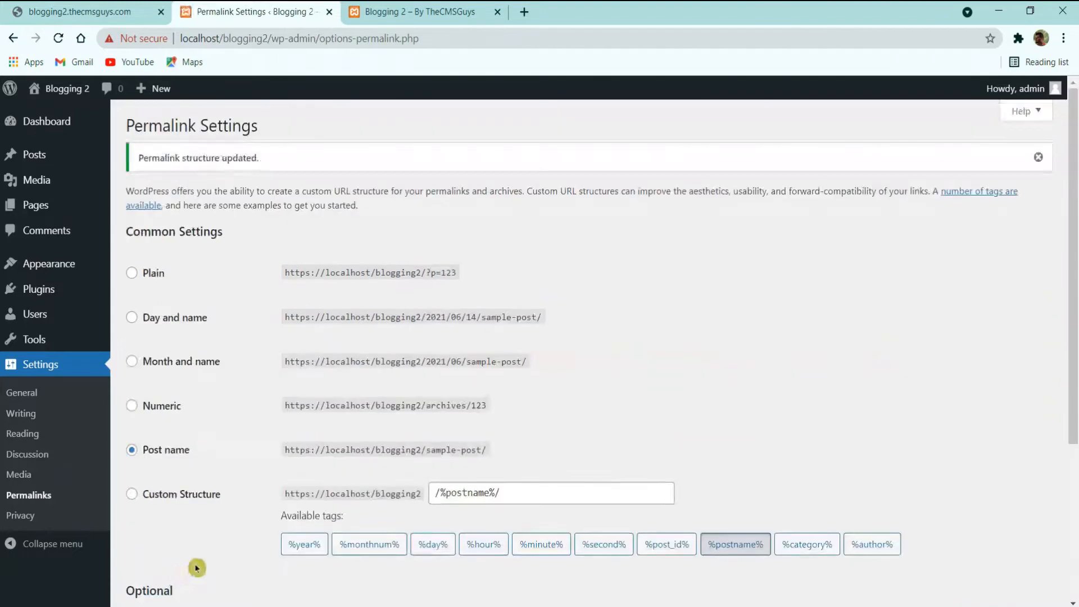
{"action": "left_click", "coordinate": [60, 119]}
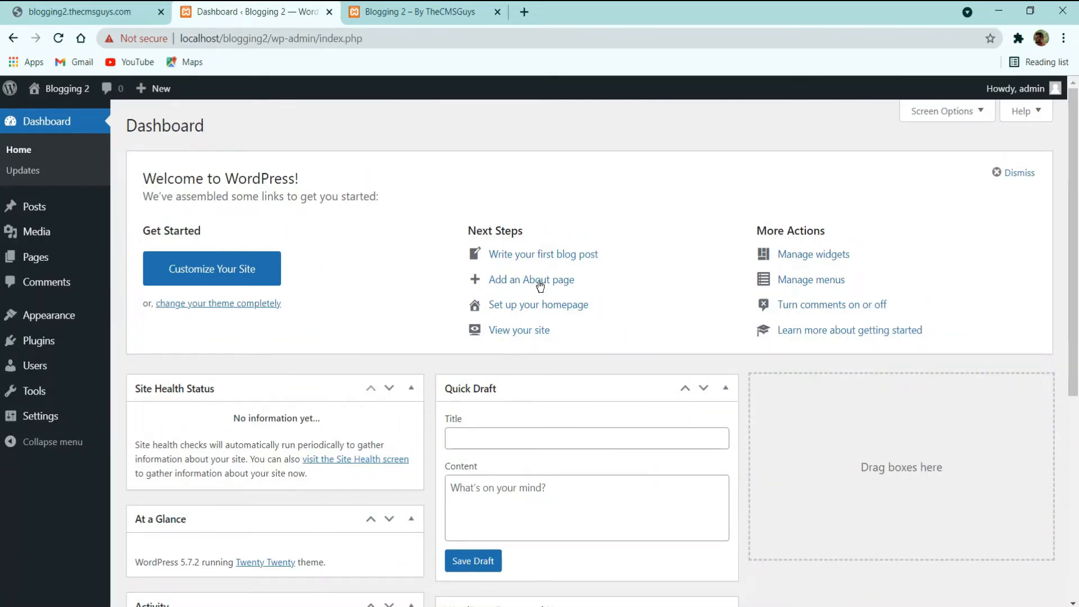
Step: Look over the Dashboard boxes, then expand Screen Options to show the box toggles
{"action": "scroll", "coordinate": [827, 315], "scroll_direction": "down", "scroll_amount": 6}
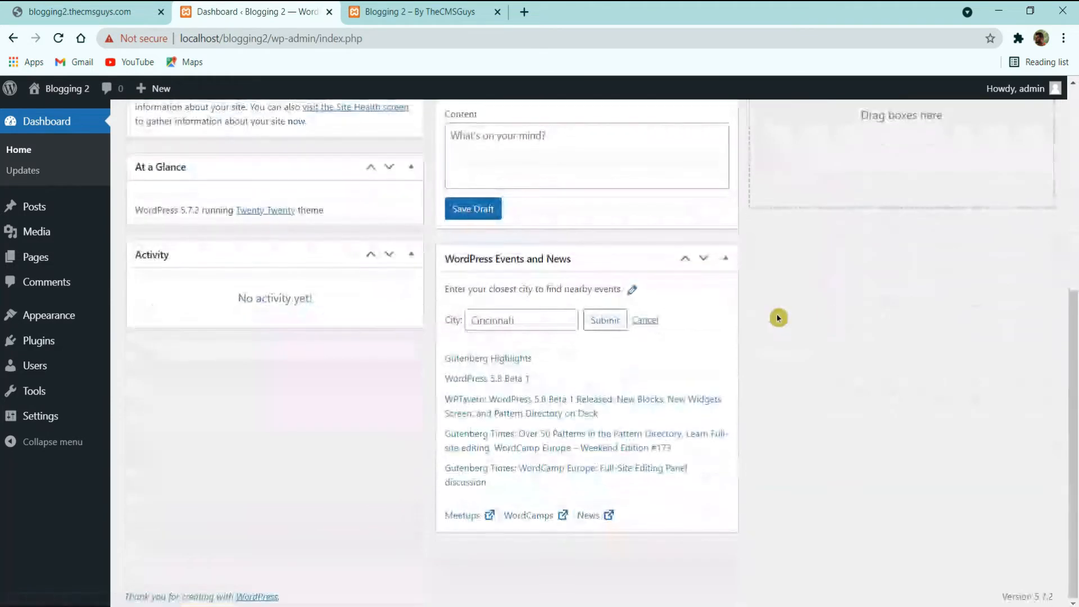
{"action": "scroll", "coordinate": [742, 332], "scroll_direction": "up", "scroll_amount": 6}
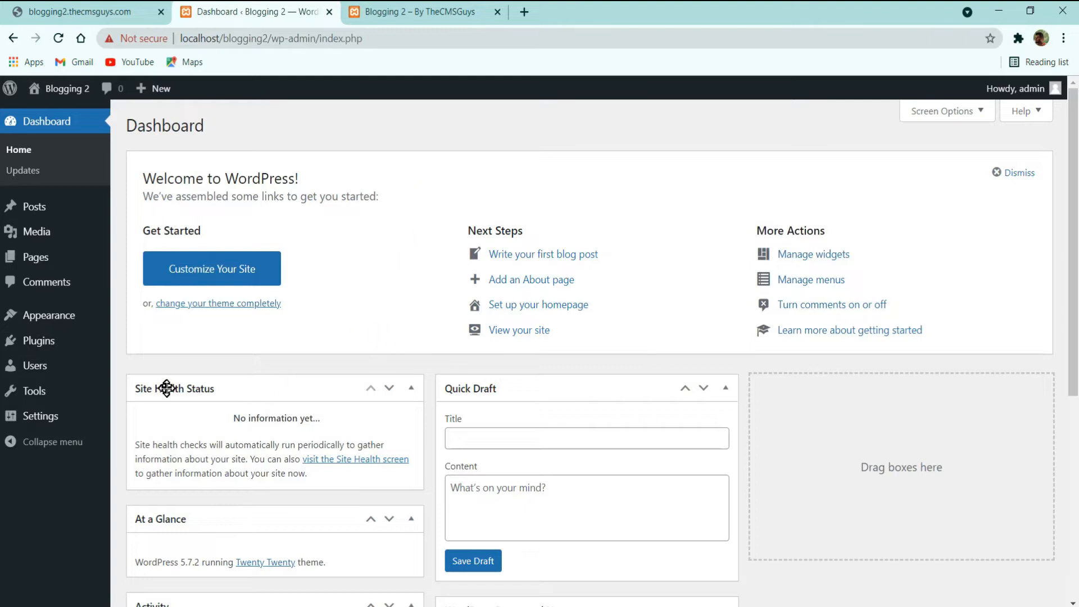
{"action": "scroll", "coordinate": [549, 392], "scroll_direction": "down", "scroll_amount": 3}
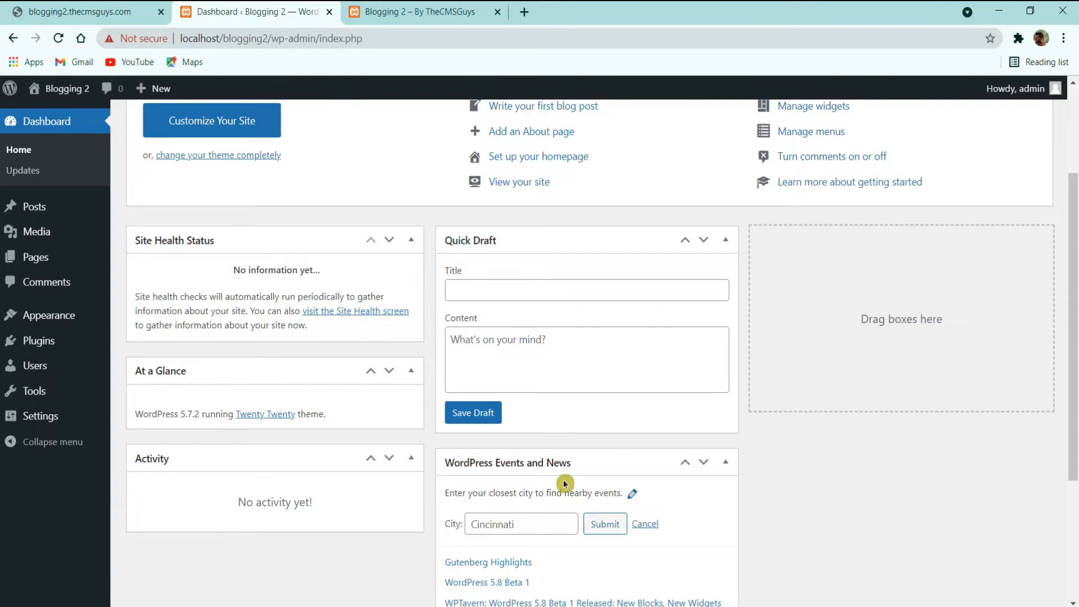
{"action": "scroll", "coordinate": [565, 482], "scroll_direction": "down", "scroll_amount": 4}
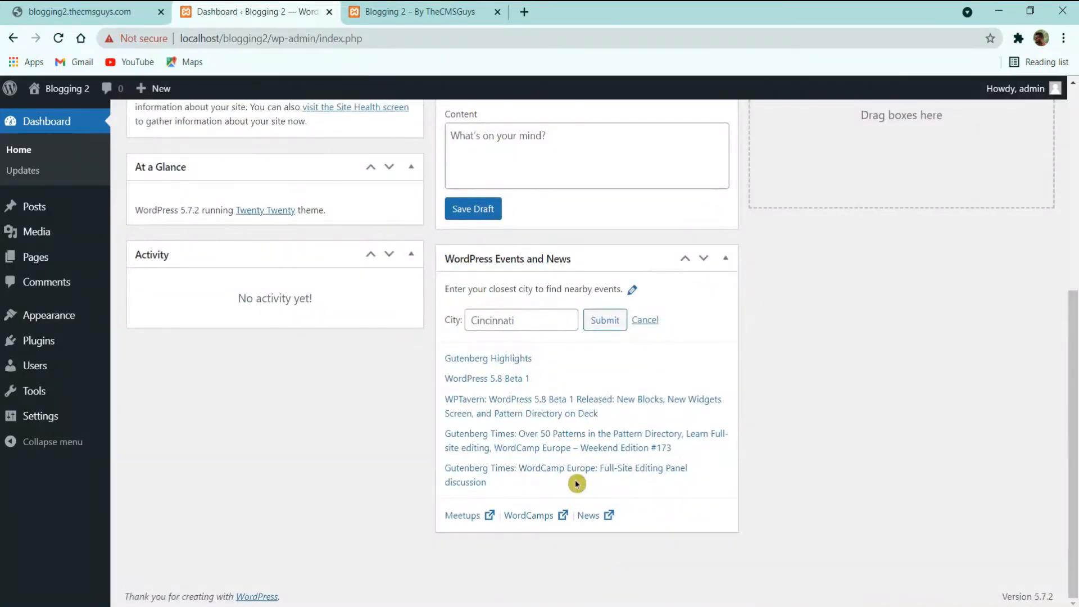
{"action": "scroll", "coordinate": [576, 483], "scroll_direction": "up", "scroll_amount": 6}
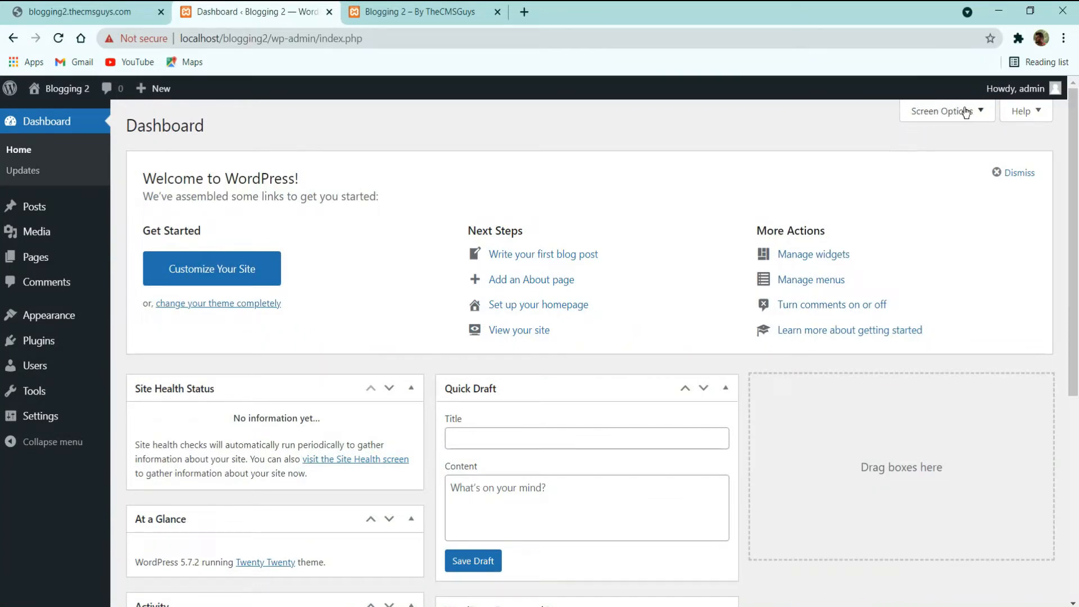
{"action": "left_click", "coordinate": [966, 113]}
Step: Uncheck Site Health, At a Glance, Activity, Quick Draft, Events and News, and Welcome
{"action": "left_click", "coordinate": [178, 191]}
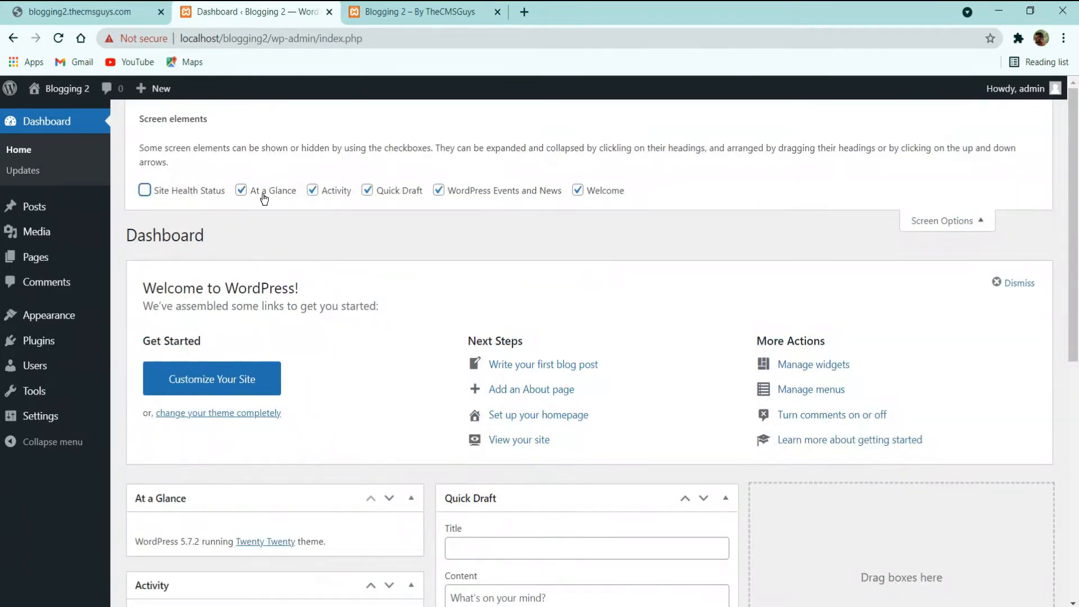
{"action": "left_click", "coordinate": [265, 191]}
{"action": "left_click", "coordinate": [336, 191]}
{"action": "left_click", "coordinate": [400, 191]}
{"action": "left_click", "coordinate": [484, 191]}
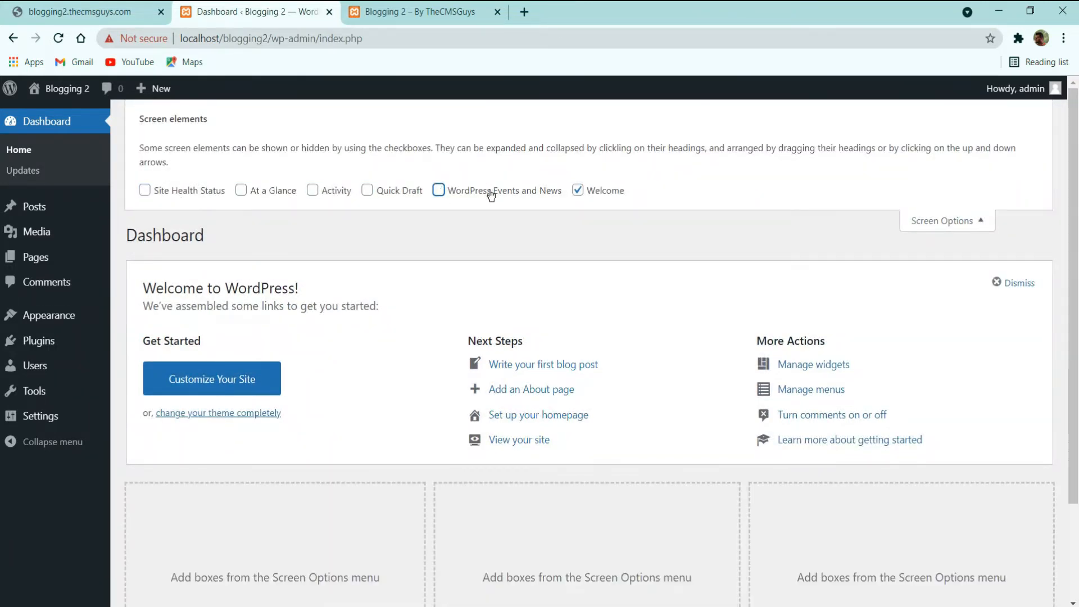
{"action": "left_click", "coordinate": [577, 189]}
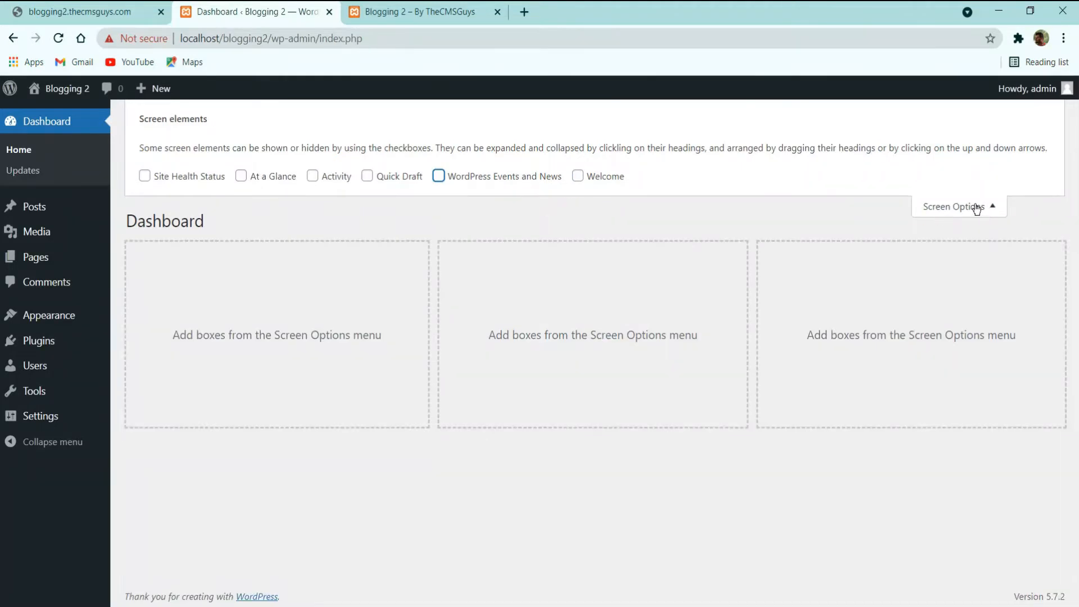
{"action": "left_click", "coordinate": [977, 208]}
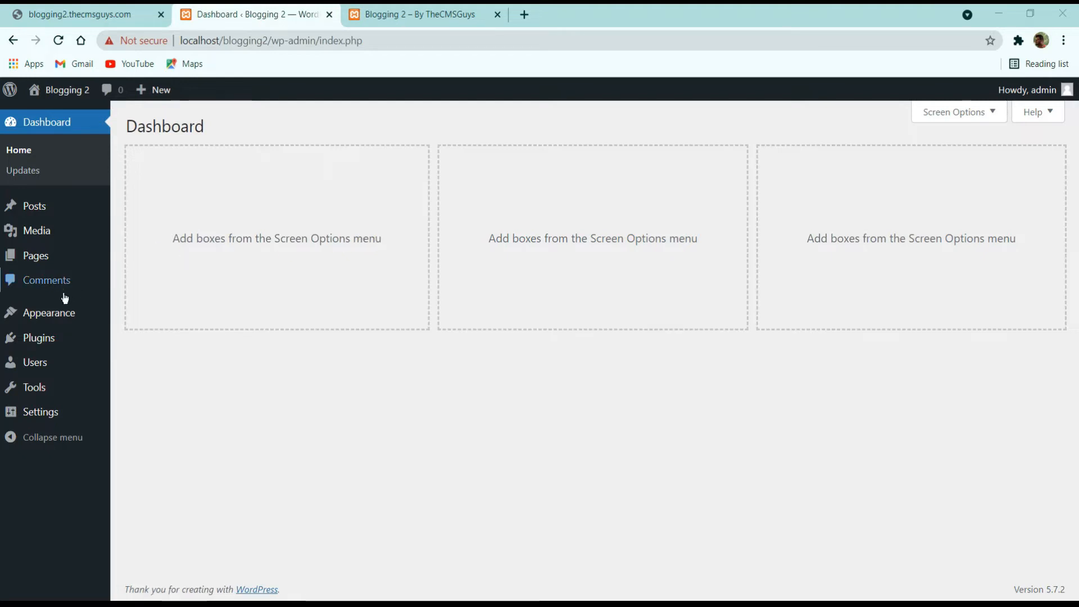
Step: Search 'ocean wp' under Add New Themes, then install and activate OceanWP
{"action": "left_click", "coordinate": [60, 315]}
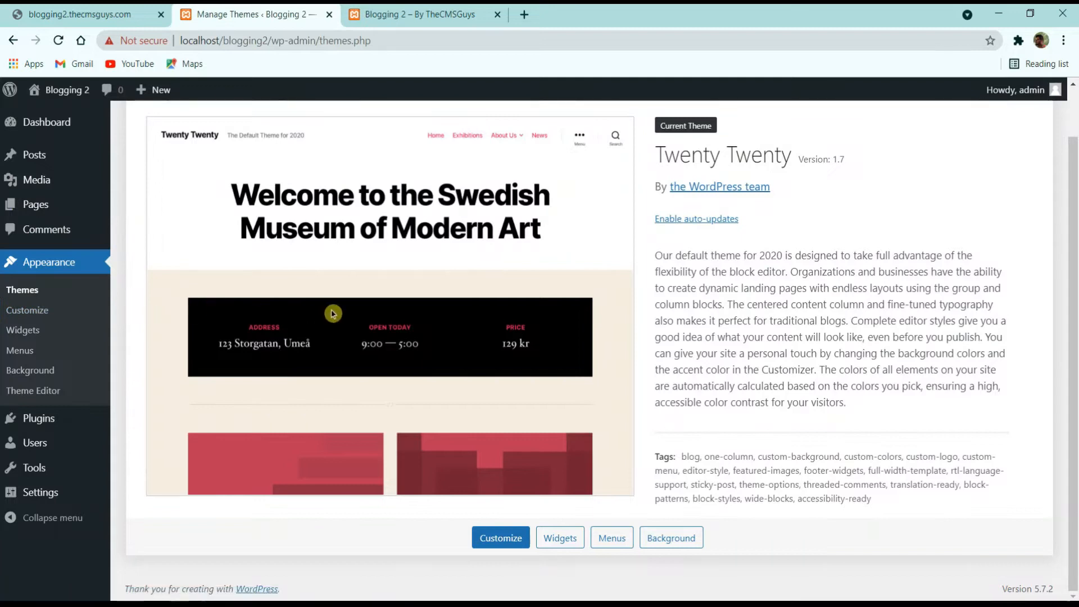
{"action": "scroll", "coordinate": [333, 314], "scroll_direction": "up", "scroll_amount": 1}
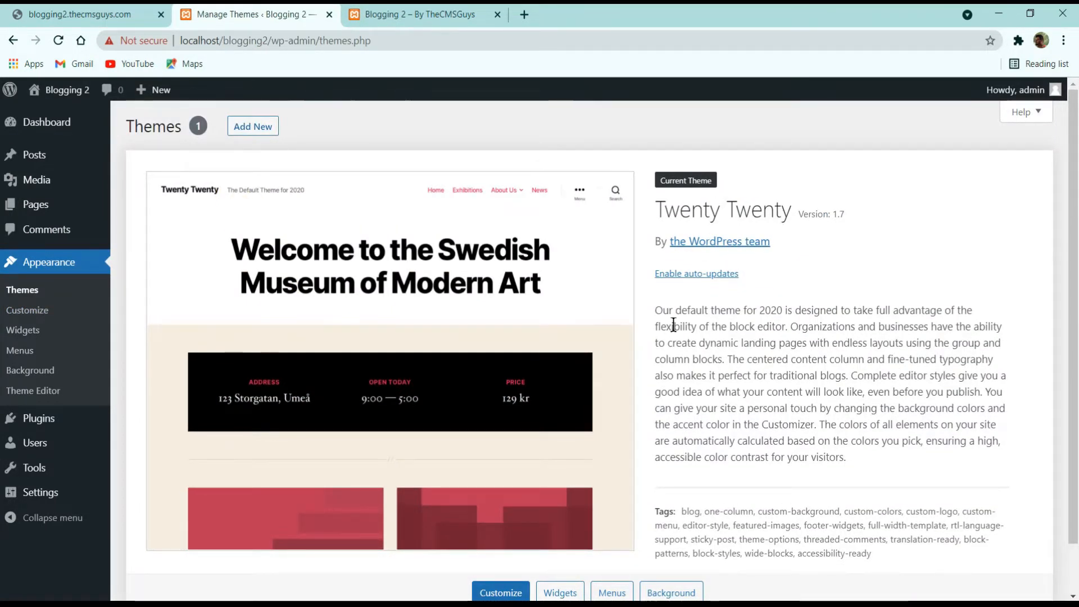
{"action": "left_click", "coordinate": [261, 126]}
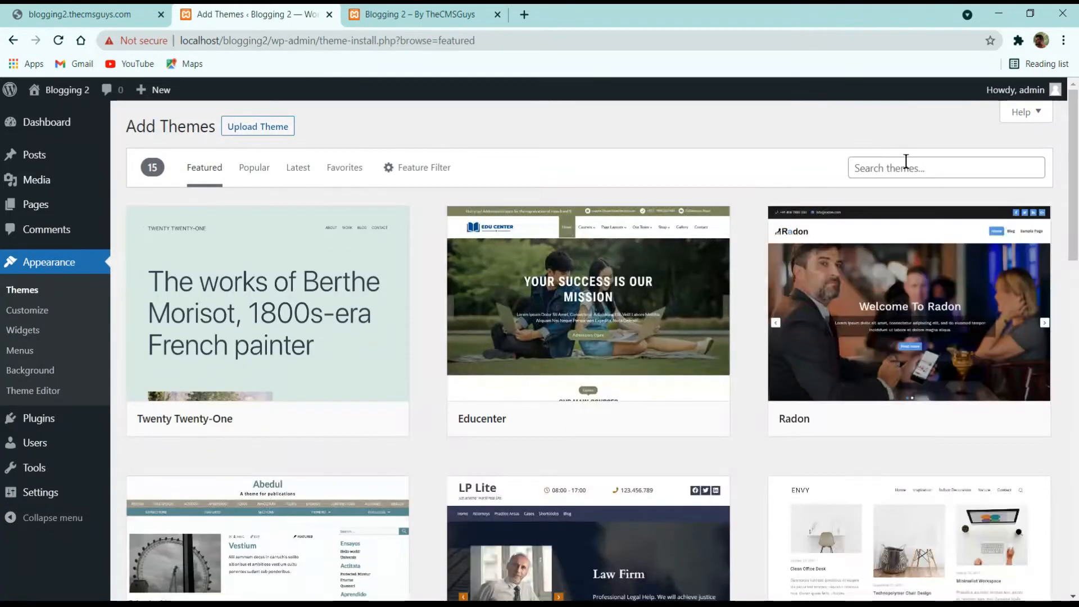
{"action": "left_click", "coordinate": [936, 167]}
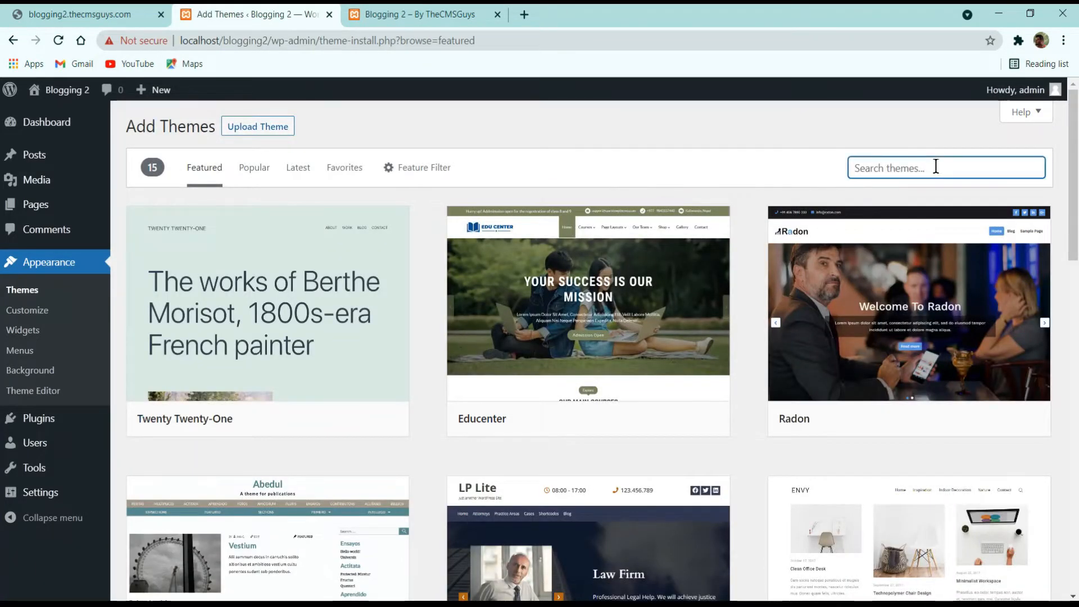
{"action": "type", "text": "ocean wp"}
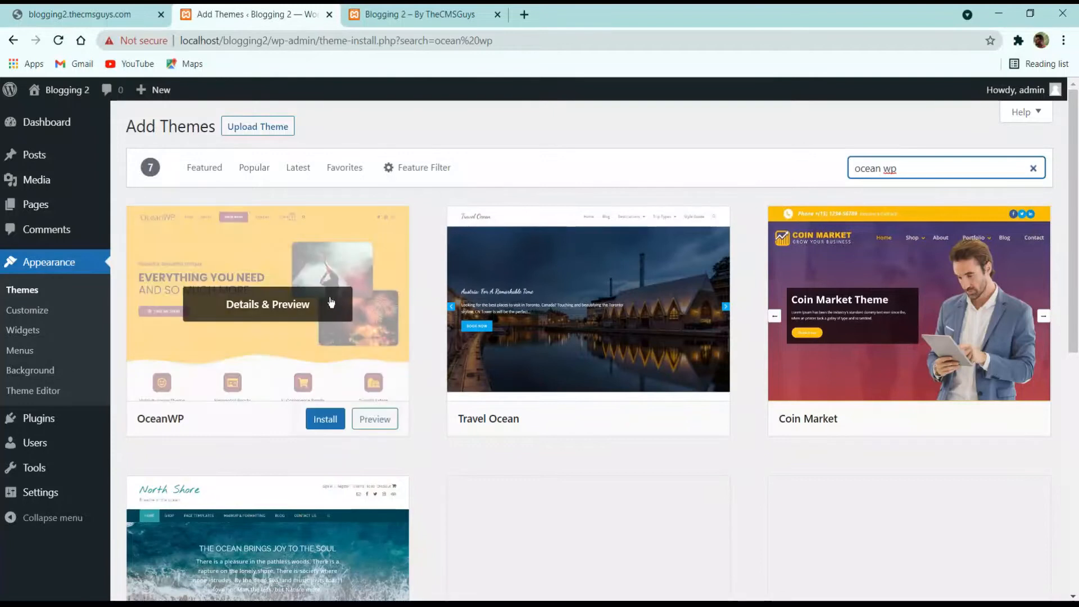
{"action": "left_click", "coordinate": [329, 420]}
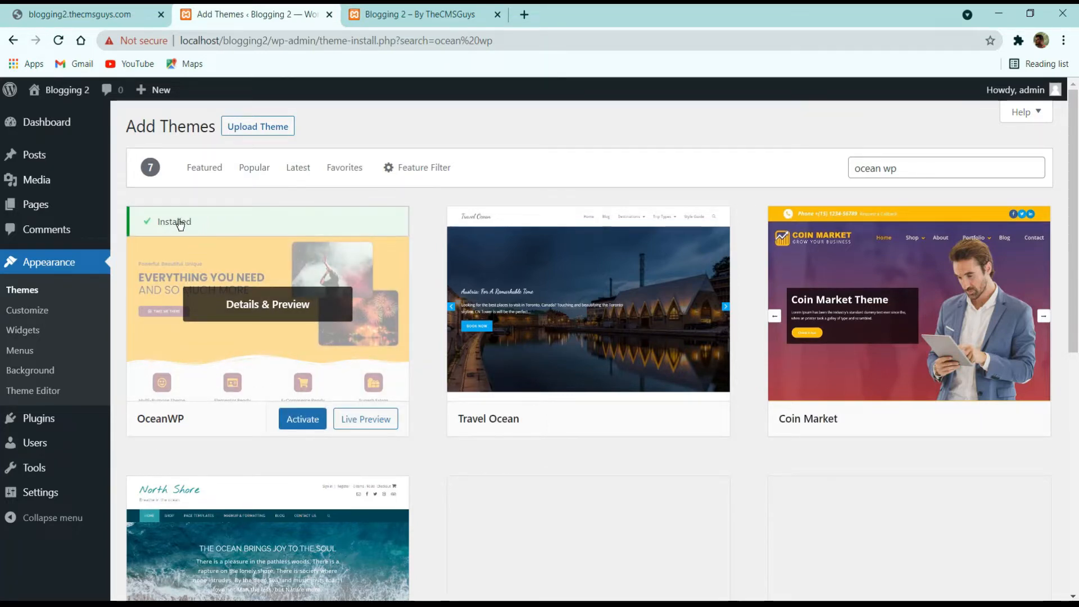
{"action": "left_click", "coordinate": [302, 419]}
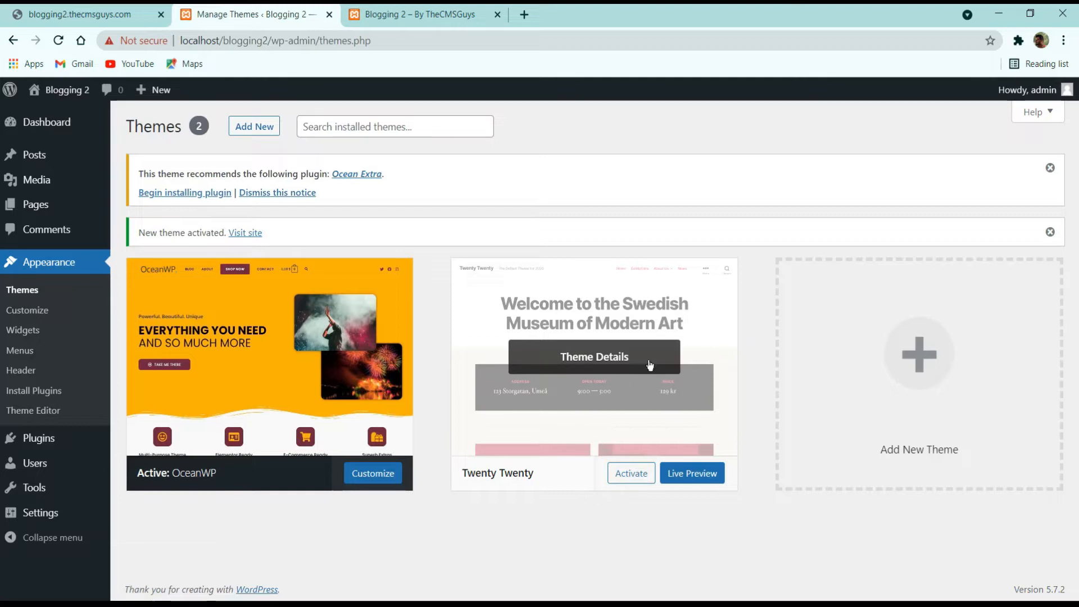
Step: Delete the unused Twenty Twenty theme
{"action": "left_click", "coordinate": [596, 363]}
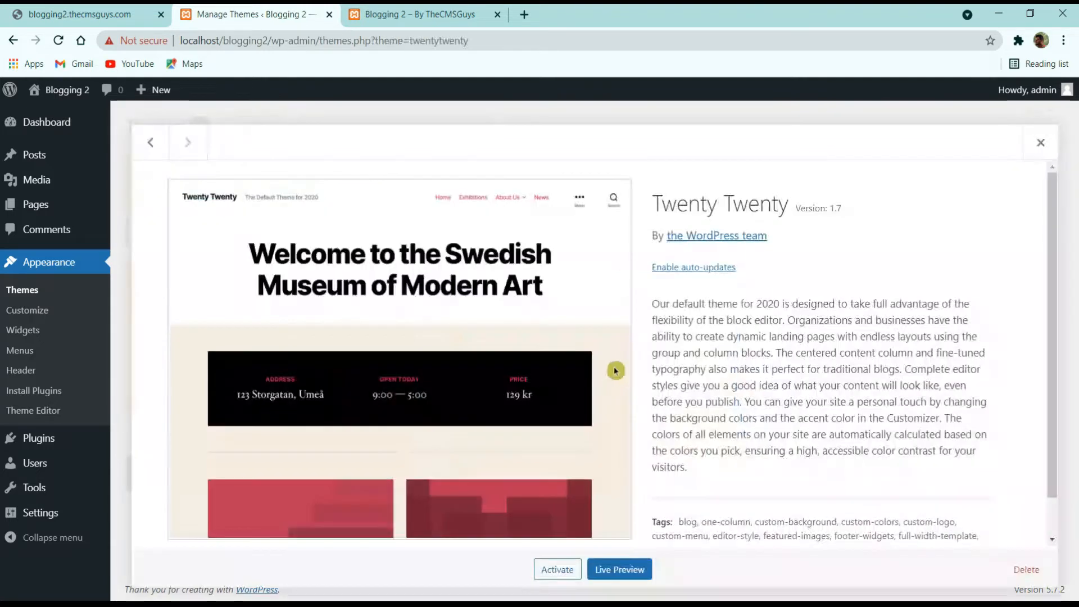
{"action": "left_click", "coordinate": [1032, 570]}
{"action": "left_click", "coordinate": [610, 151]}
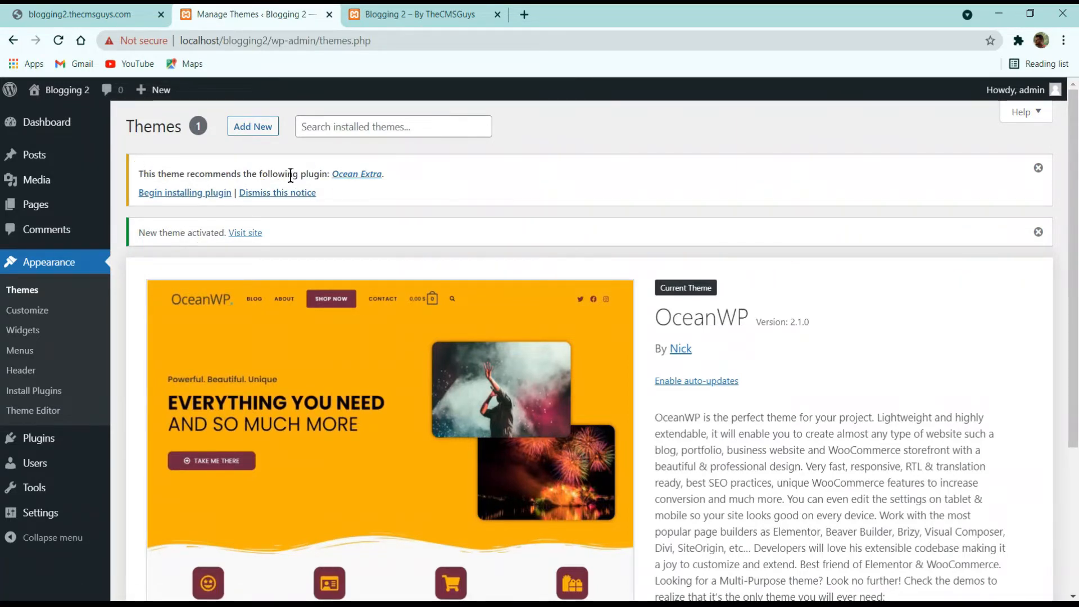
Step: Install the recommended Ocean Extra plugin, then return to the Dashboard
{"action": "left_click", "coordinate": [186, 197]}
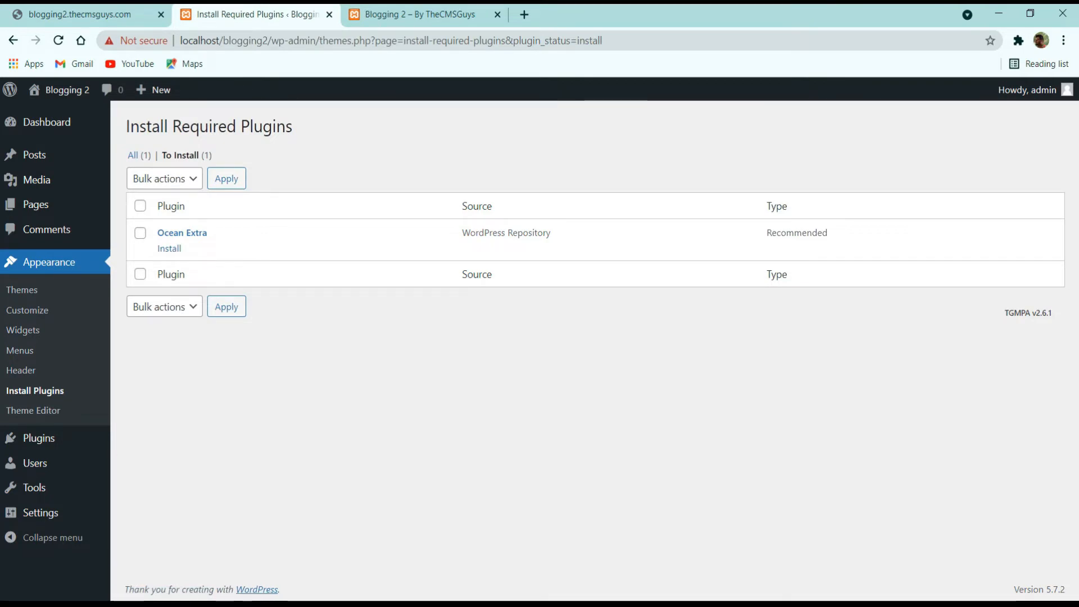
{"action": "left_click", "coordinate": [167, 251]}
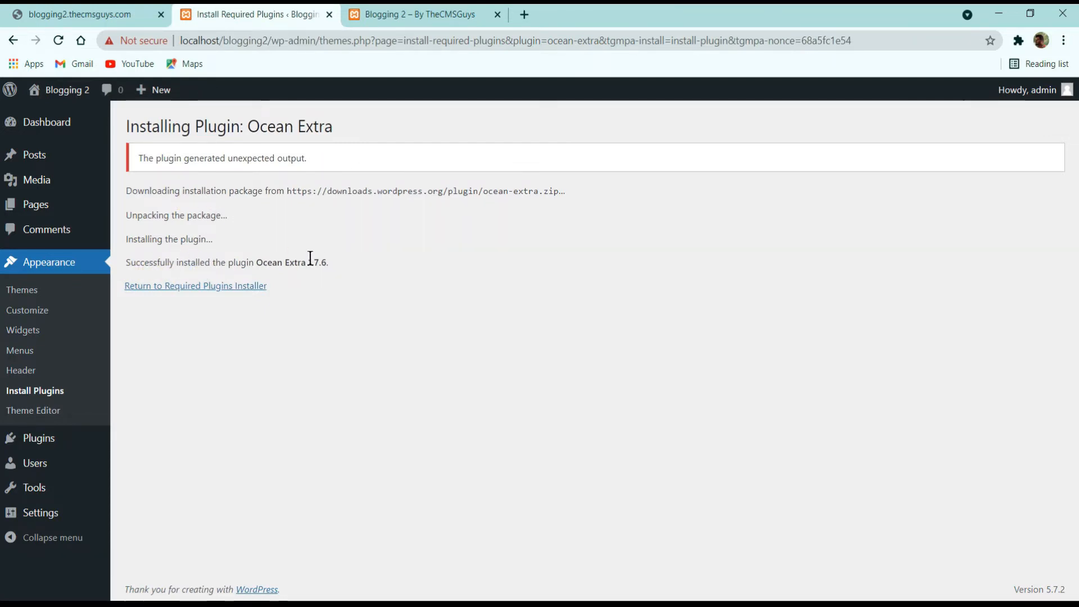
{"action": "left_click", "coordinate": [74, 130]}
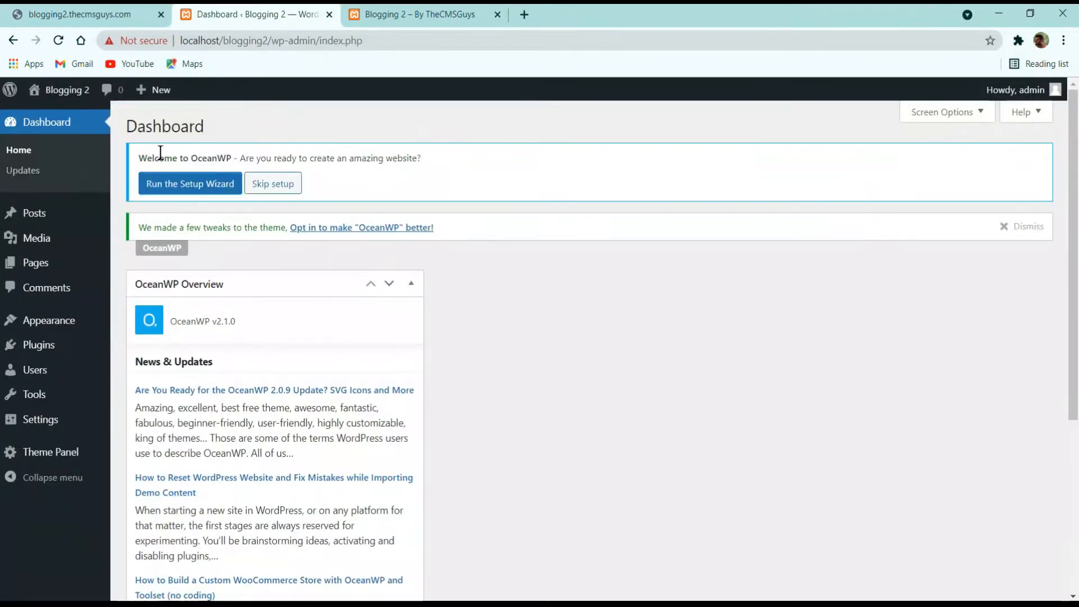
Step: Launch the OceanWP Setup Wizard, get started, and skip the demo template step
{"action": "left_click", "coordinate": [195, 186]}
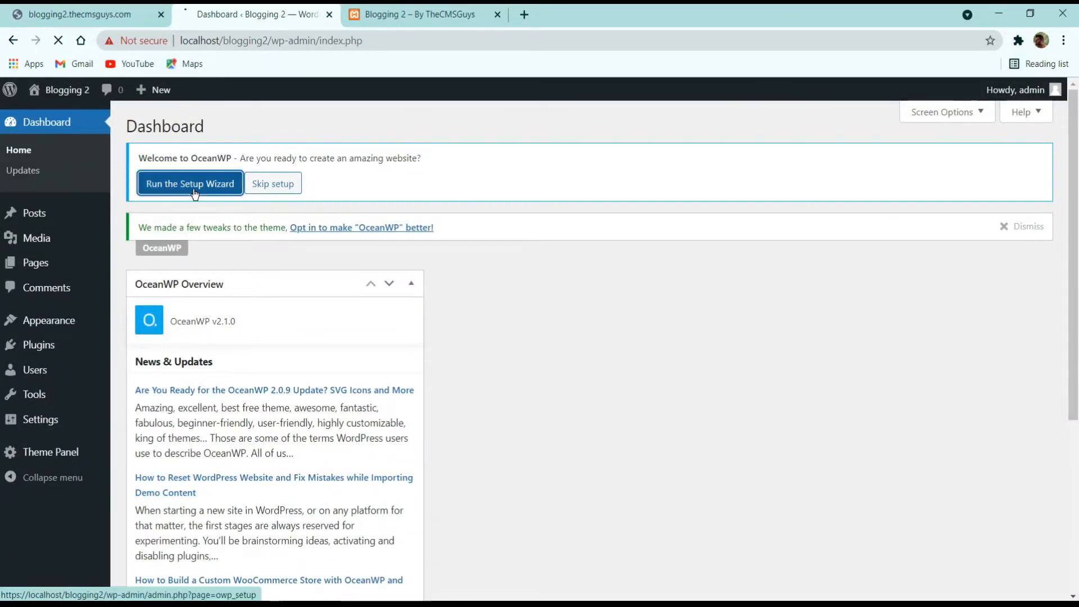
{"action": "scroll", "coordinate": [459, 232], "scroll_direction": "down", "scroll_amount": 2}
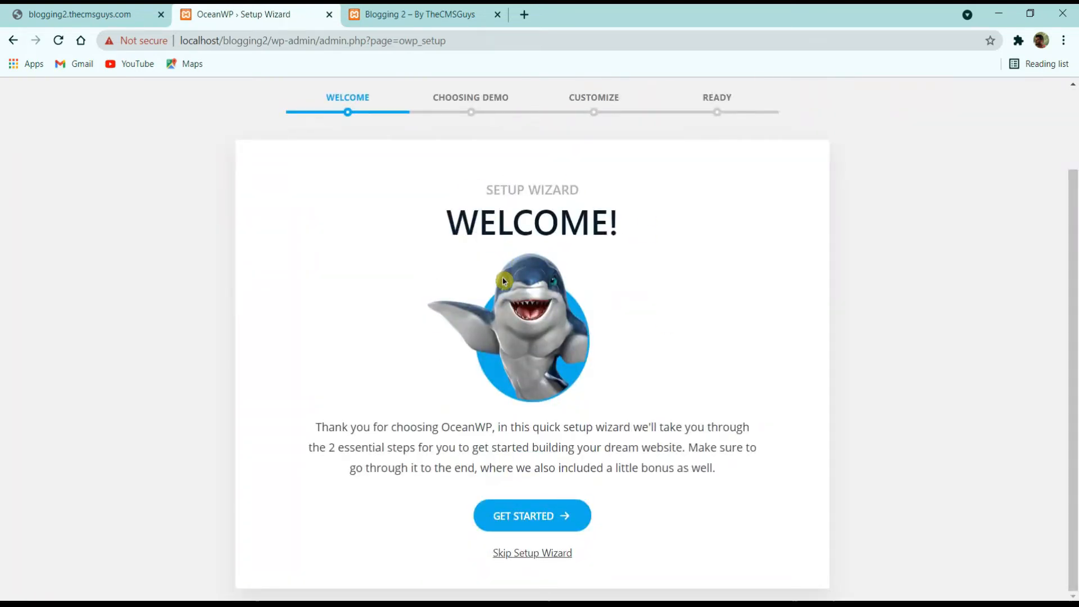
{"action": "left_click", "coordinate": [536, 517]}
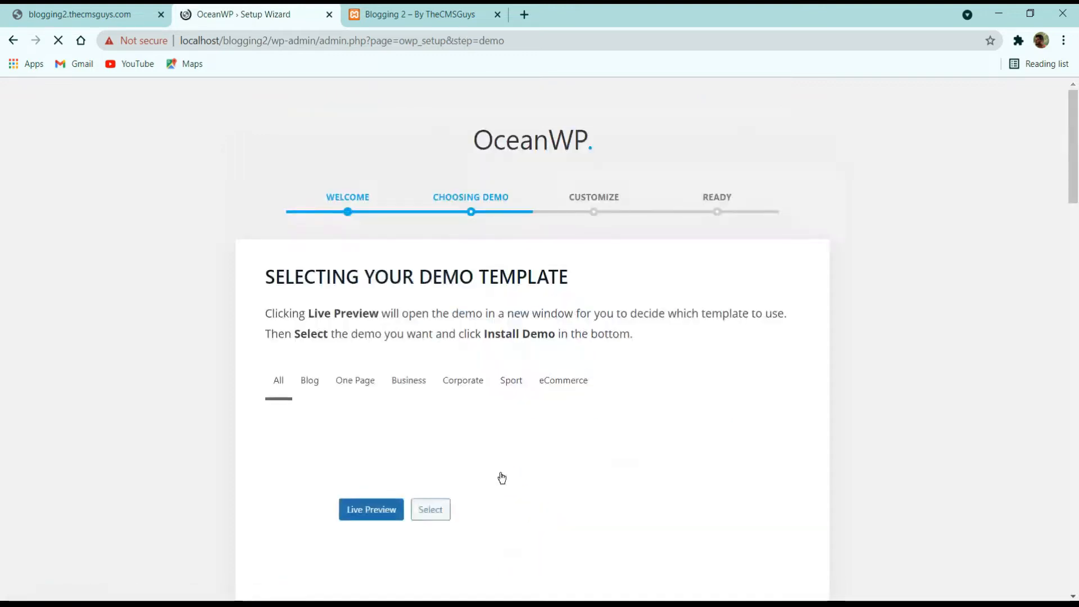
{"action": "scroll", "coordinate": [682, 339], "scroll_direction": "down", "scroll_amount": 15}
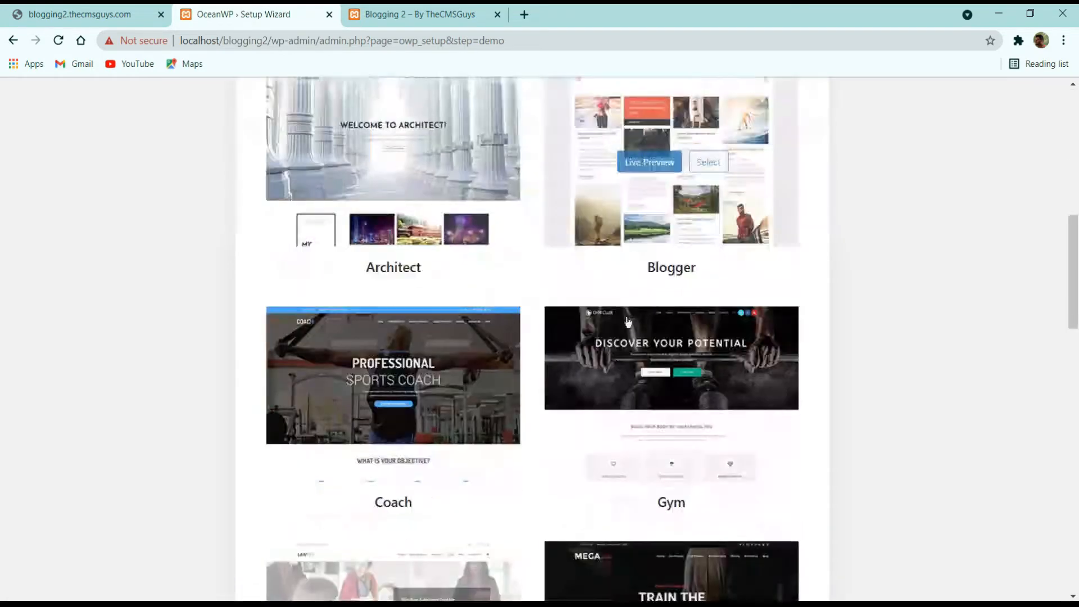
{"action": "scroll", "coordinate": [562, 364], "scroll_direction": "down", "scroll_amount": 10}
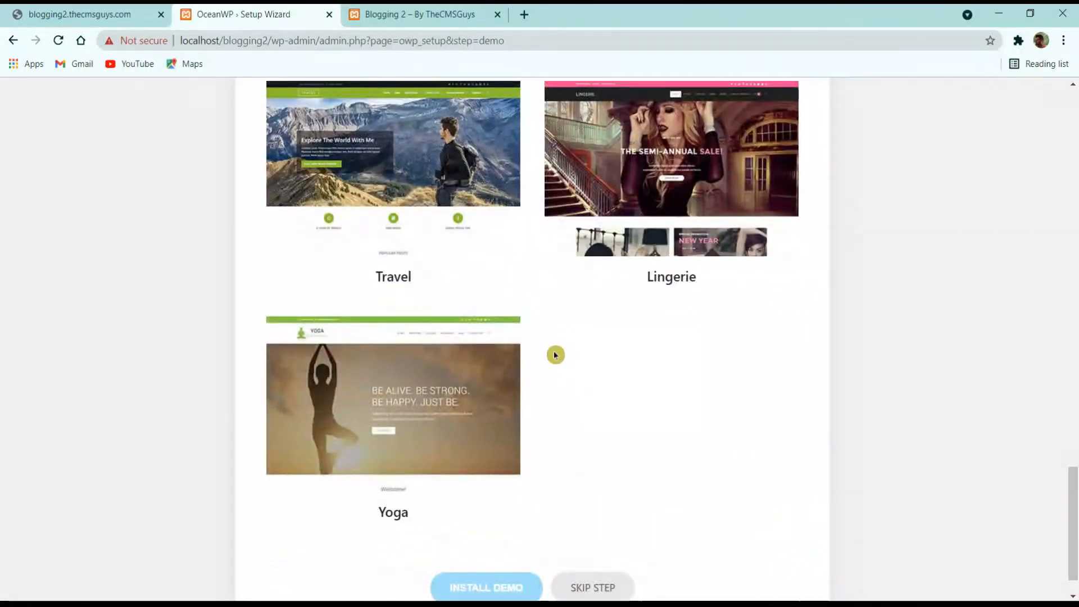
{"action": "scroll", "coordinate": [556, 355], "scroll_direction": "down", "scroll_amount": 1}
{"action": "left_click", "coordinate": [600, 543]}
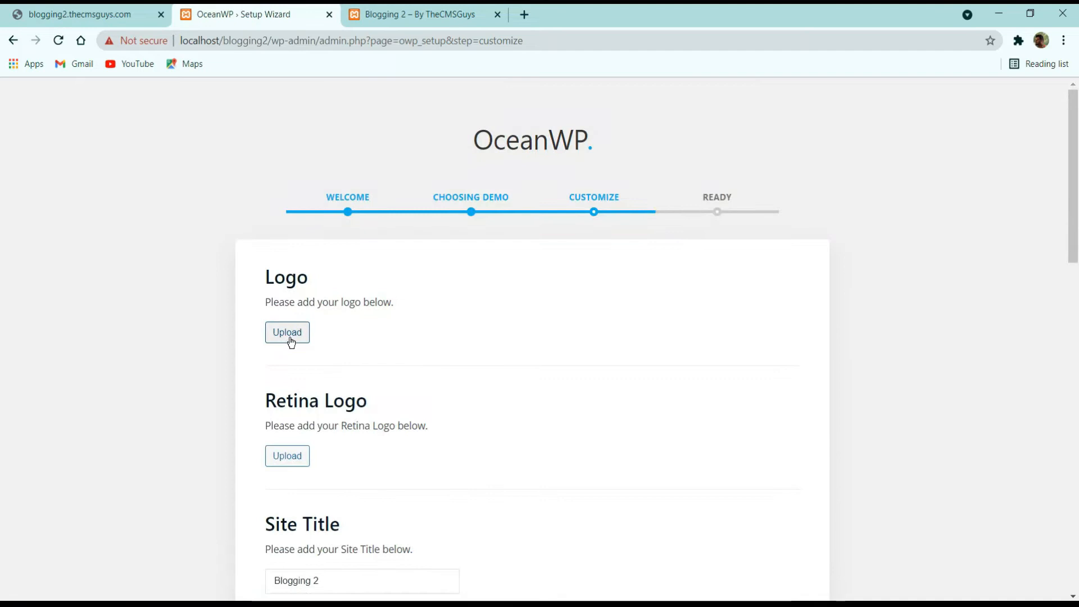
Step: Upload The CMS Guys logo file and choose it as the wizard's site logo
{"action": "left_click", "coordinate": [291, 342]}
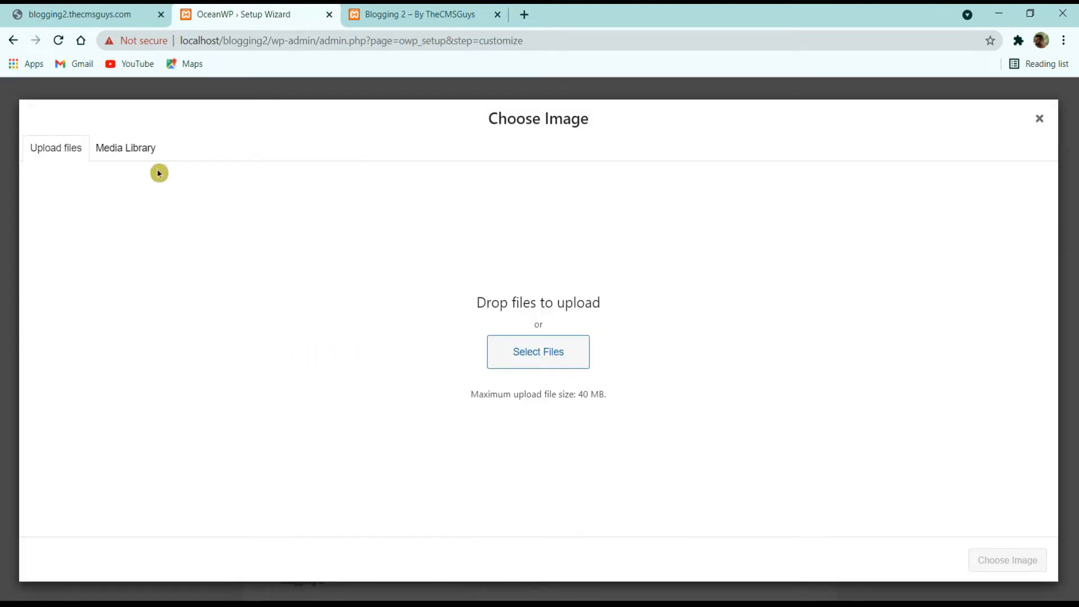
{"action": "left_click", "coordinate": [141, 157]}
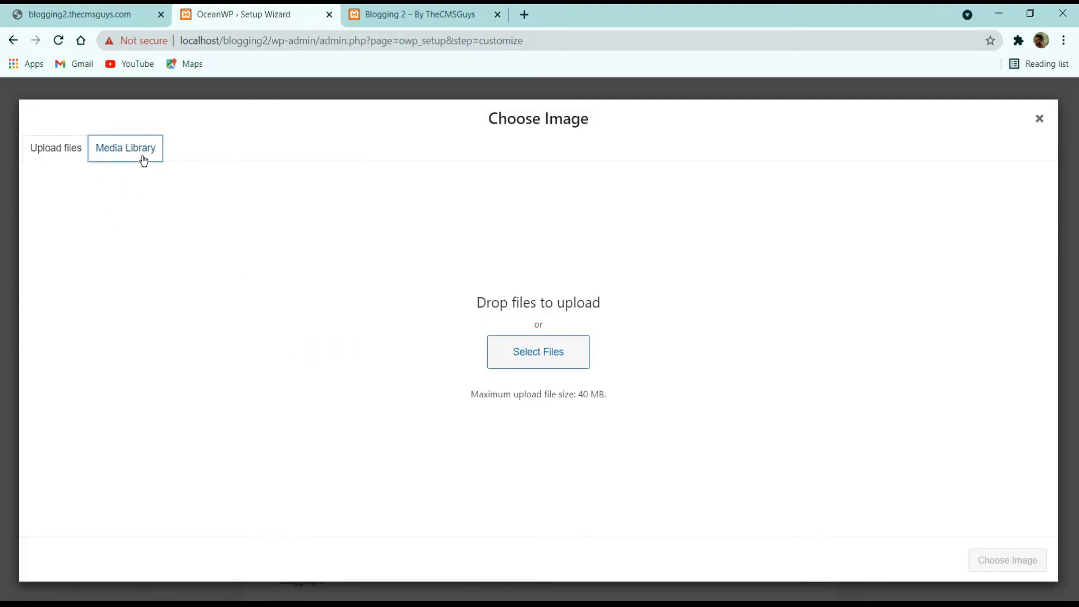
{"action": "left_click", "coordinate": [49, 151]}
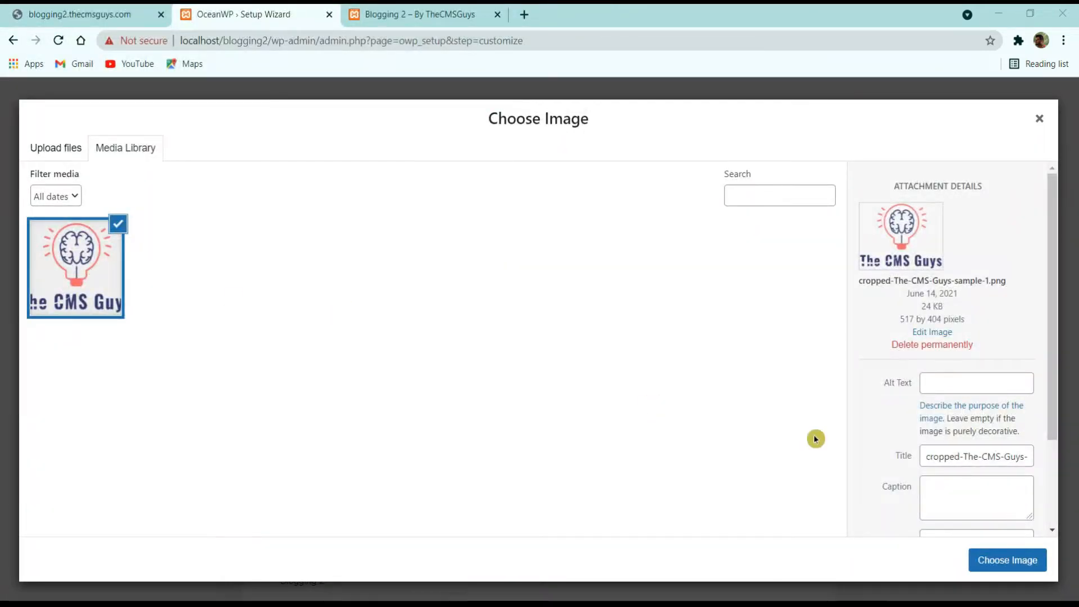
{"action": "left_click", "coordinate": [988, 546]}
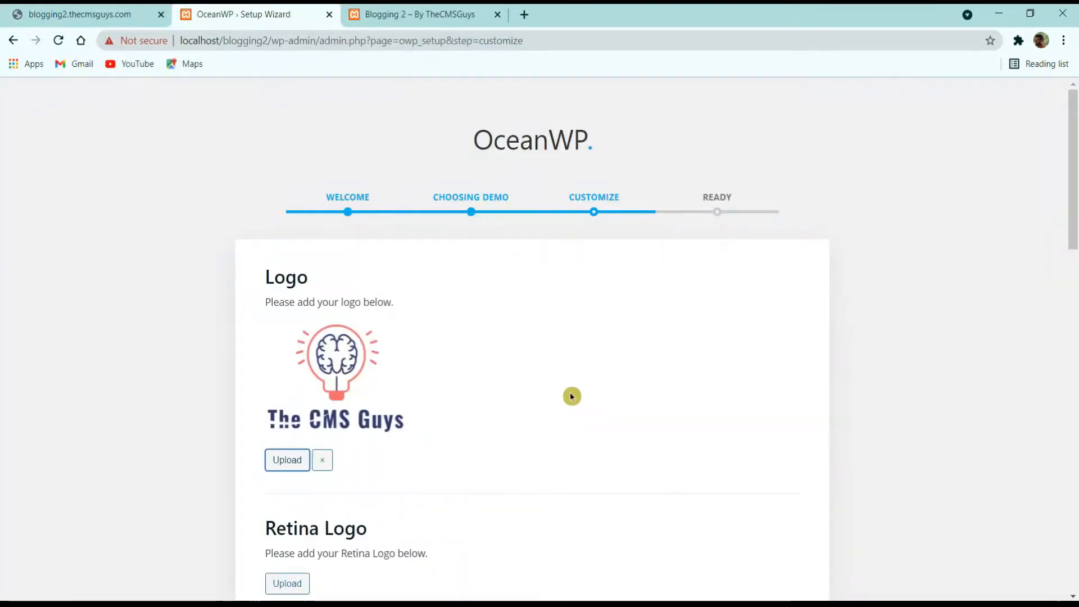
{"action": "scroll", "coordinate": [571, 396], "scroll_direction": "down", "scroll_amount": 3}
{"action": "scroll", "coordinate": [572, 396], "scroll_direction": "down", "scroll_amount": 5}
{"action": "scroll", "coordinate": [342, 337], "scroll_direction": "down", "scroll_amount": 3}
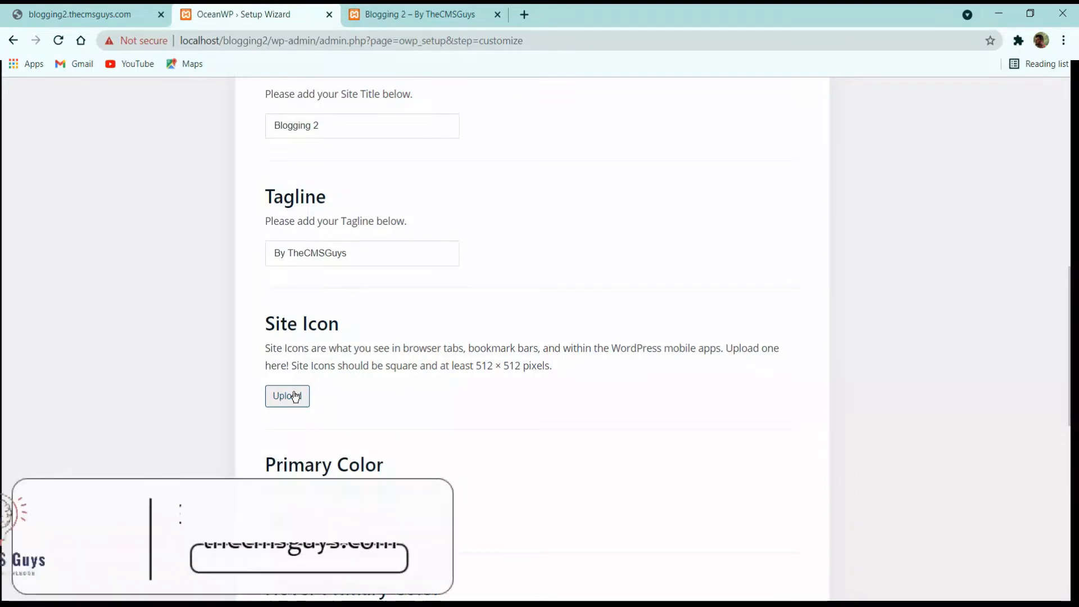
Step: Pick The CMS Guys image from the Media Library as the site icon
{"action": "left_click", "coordinate": [296, 397]}
{"action": "left_click", "coordinate": [69, 290]}
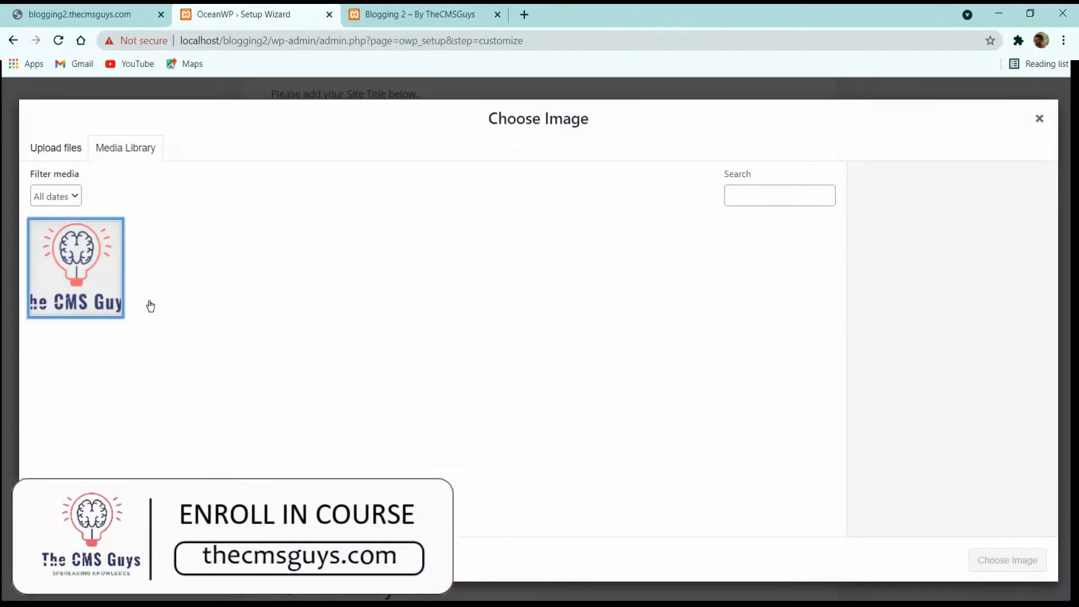
{"action": "left_click", "coordinate": [1008, 560]}
Step: Review the Primary, Hover Primary, Main Border, Links and Links Hover color settings
{"action": "scroll", "coordinate": [561, 366], "scroll_direction": "down", "scroll_amount": 12}
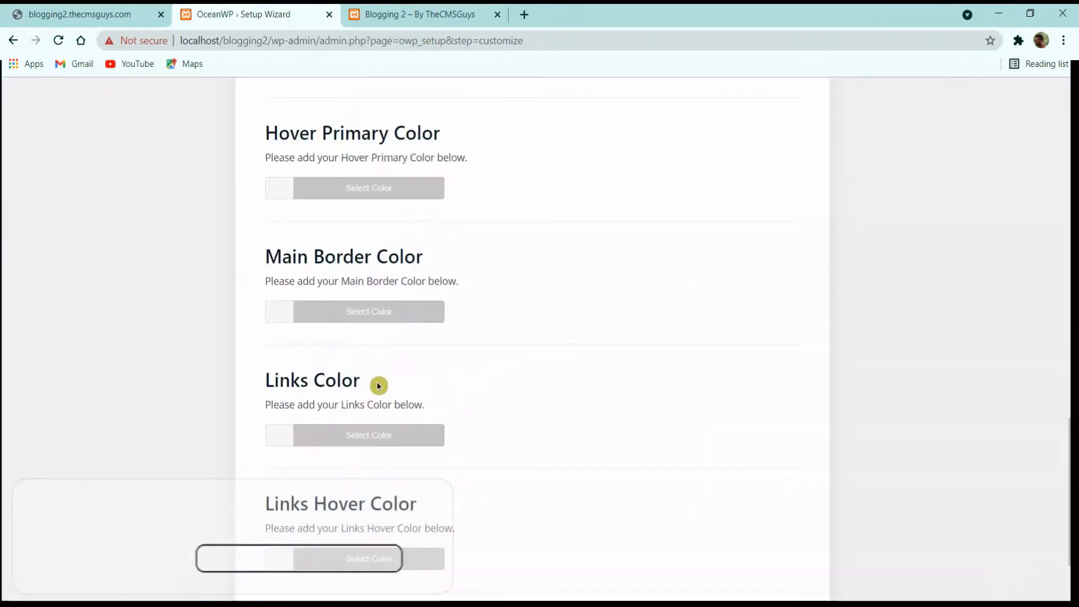
{"action": "scroll", "coordinate": [386, 301], "scroll_direction": "up", "scroll_amount": 8}
{"action": "scroll", "coordinate": [308, 386], "scroll_direction": "down", "scroll_amount": 2}
{"action": "scroll", "coordinate": [232, 432], "scroll_direction": "down", "scroll_amount": 1}
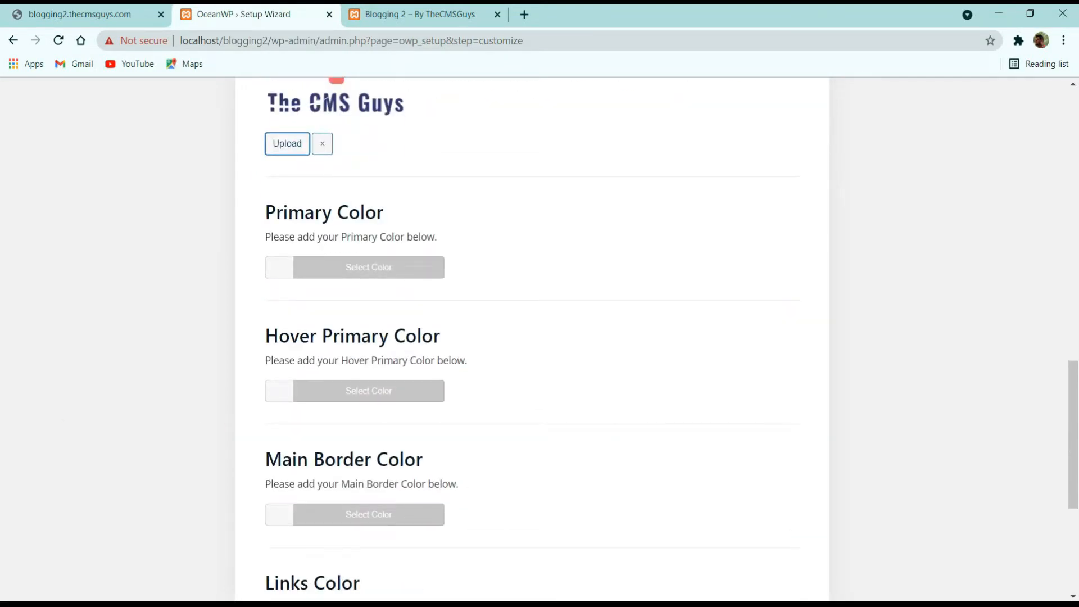
{"action": "scroll", "coordinate": [308, 366], "scroll_direction": "down", "scroll_amount": 5}
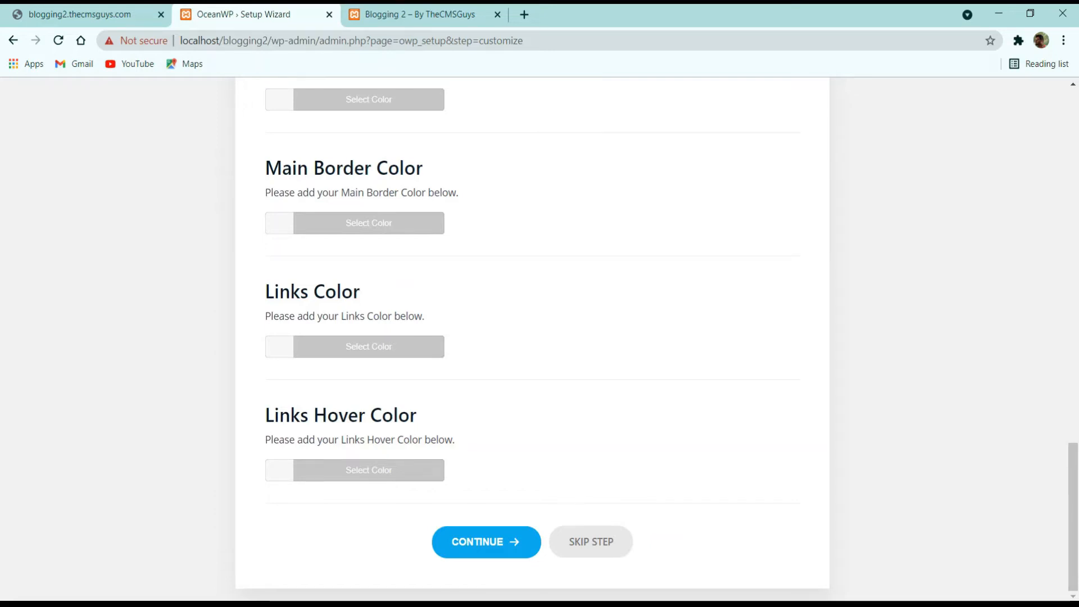
{"action": "scroll", "coordinate": [533, 337], "scroll_direction": "up", "scroll_amount": 5}
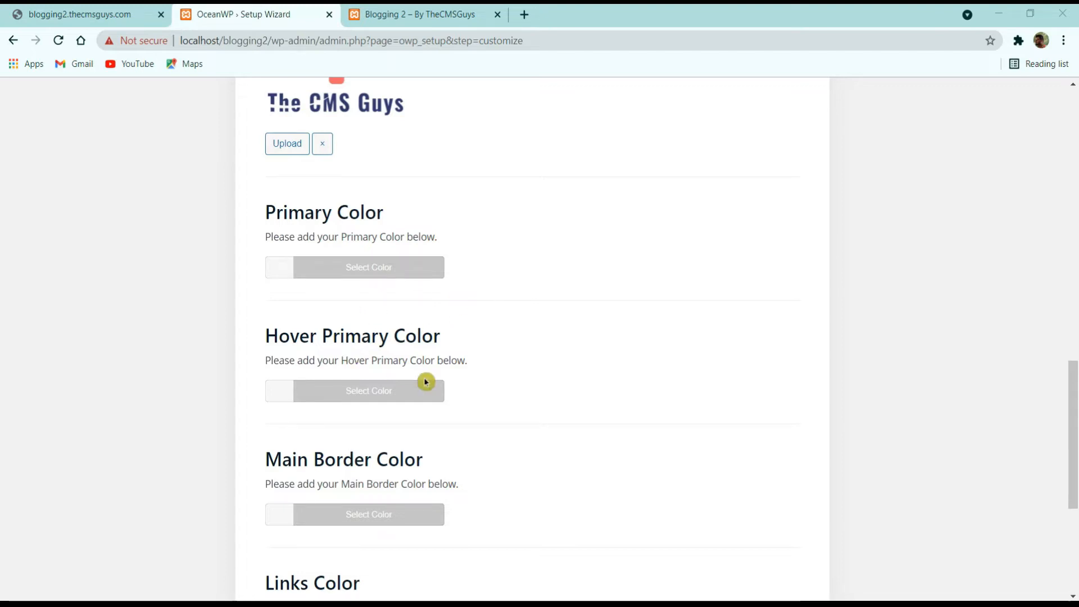
{"action": "scroll", "coordinate": [386, 377], "scroll_direction": "down", "scroll_amount": 5}
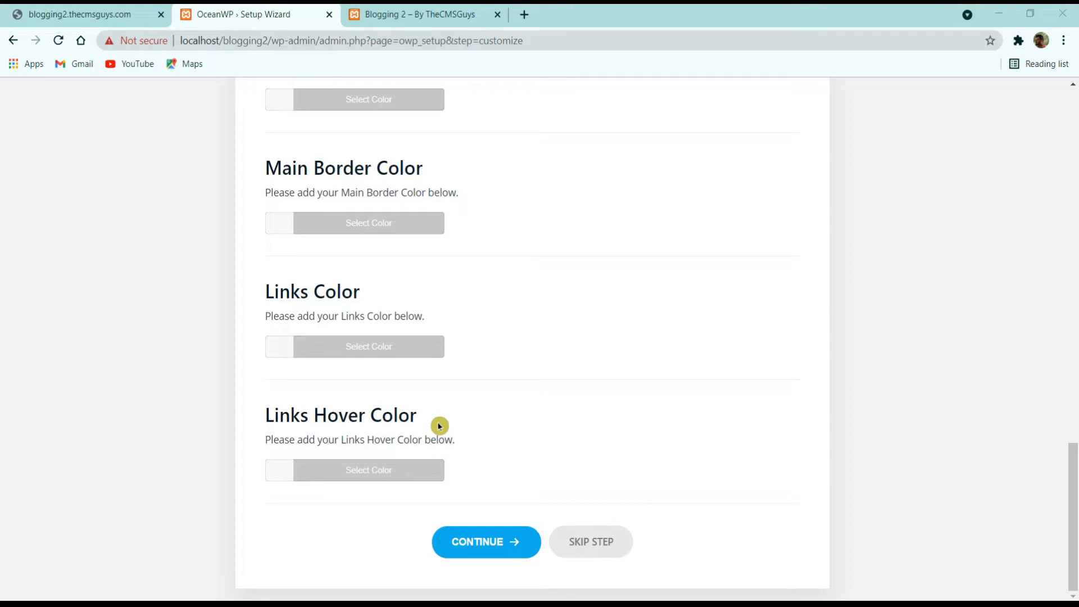
{"action": "scroll", "coordinate": [438, 425], "scroll_direction": "up", "scroll_amount": 7}
{"action": "scroll", "coordinate": [410, 414], "scroll_direction": "down", "scroll_amount": 7}
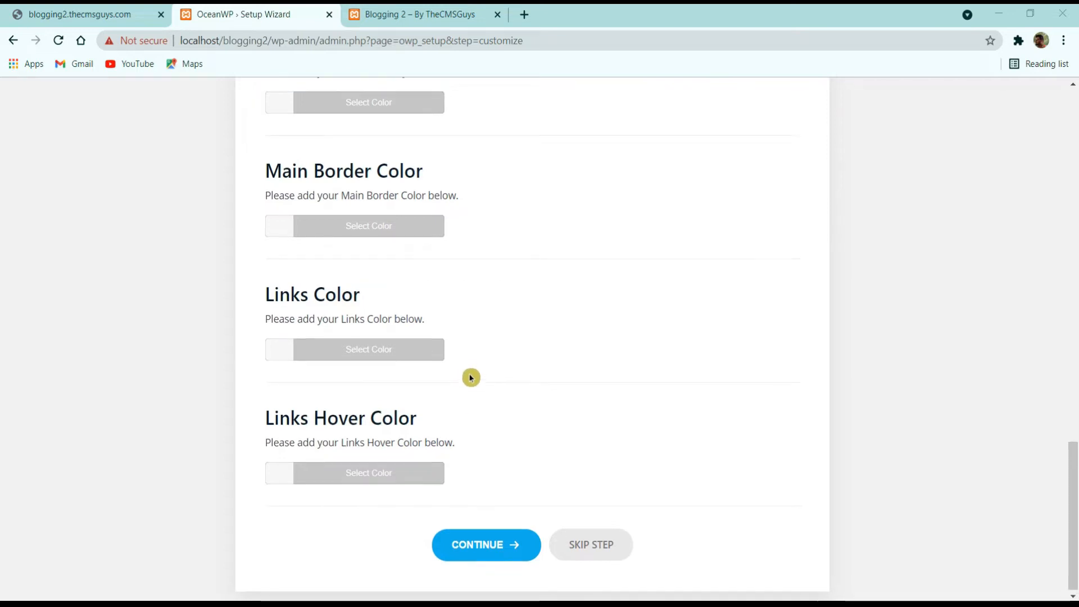
{"action": "scroll", "coordinate": [470, 378], "scroll_direction": "up", "scroll_amount": 5}
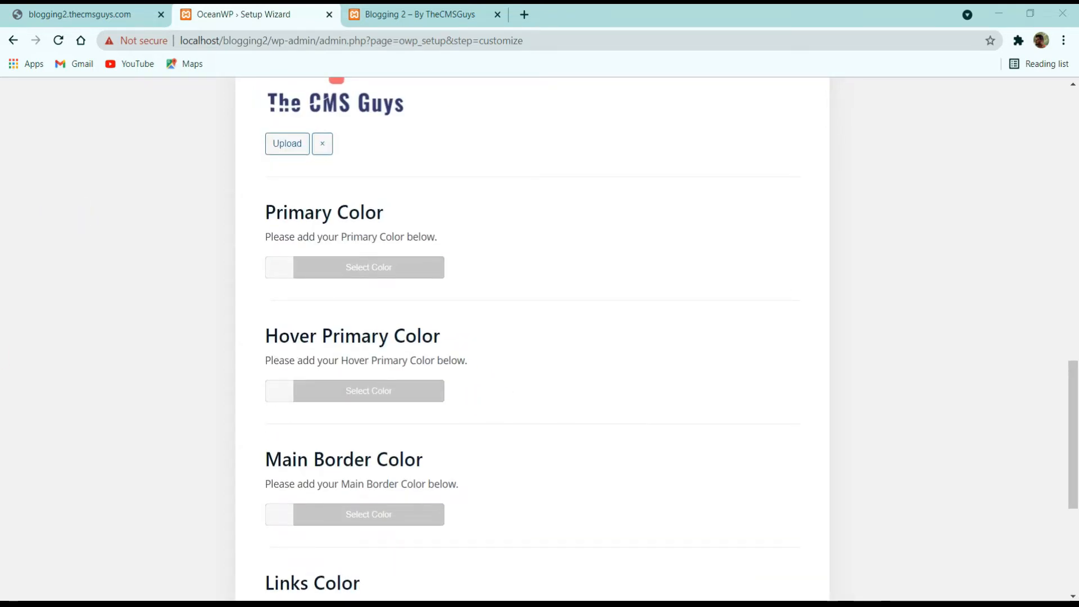
Step: Set the primary colour to purple and confirm #7123ae as the Hover Primary colour
{"action": "left_click", "coordinate": [421, 268]}
{"action": "left_click", "coordinate": [316, 293]}
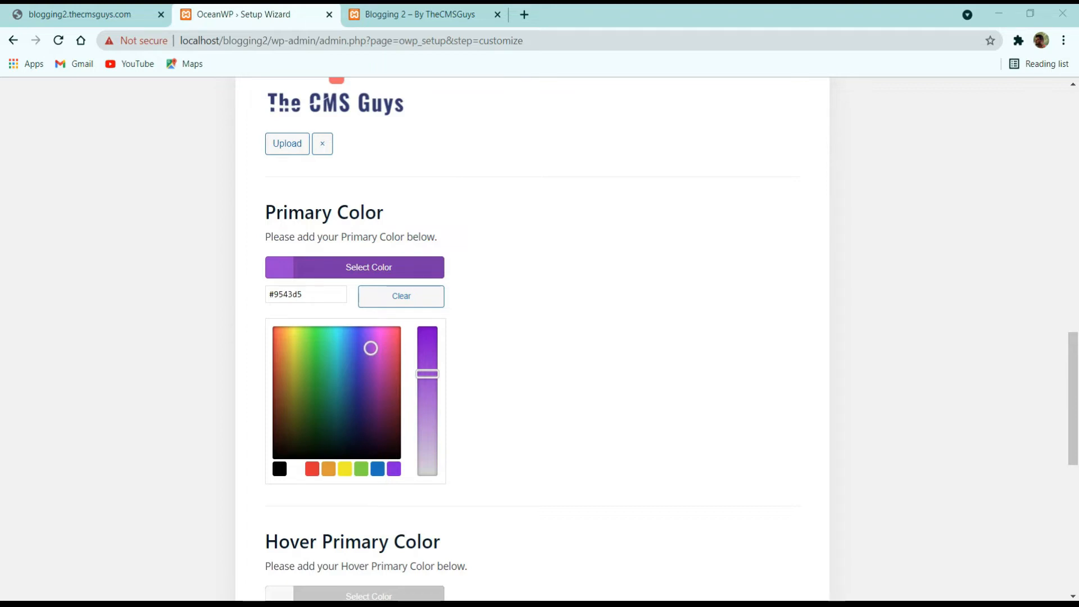
{"action": "left_click", "coordinate": [332, 276]}
{"action": "left_click", "coordinate": [330, 382]}
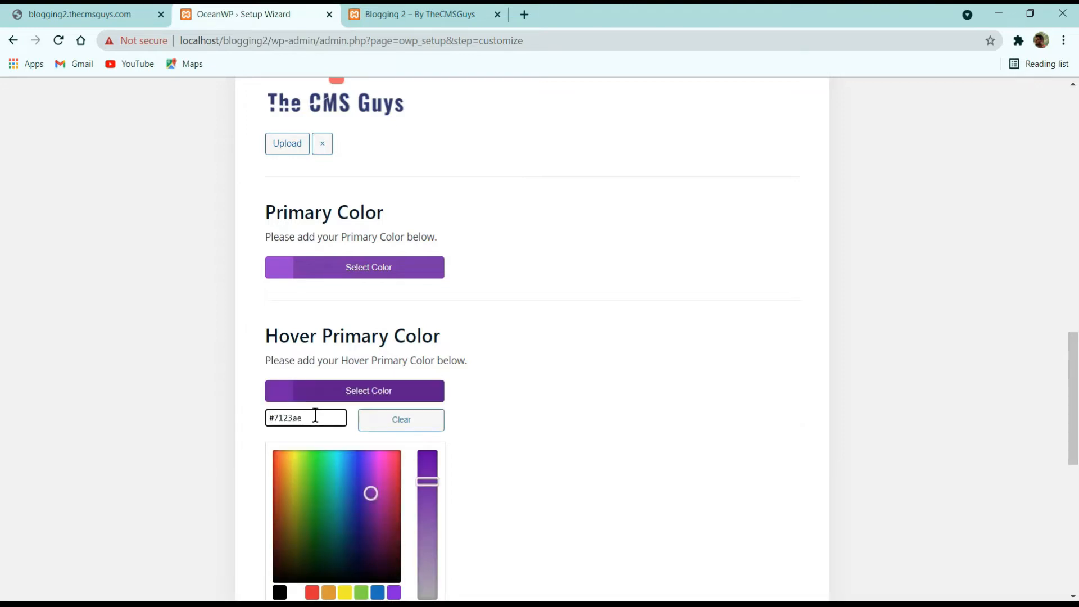
{"action": "left_click", "coordinate": [326, 398]}
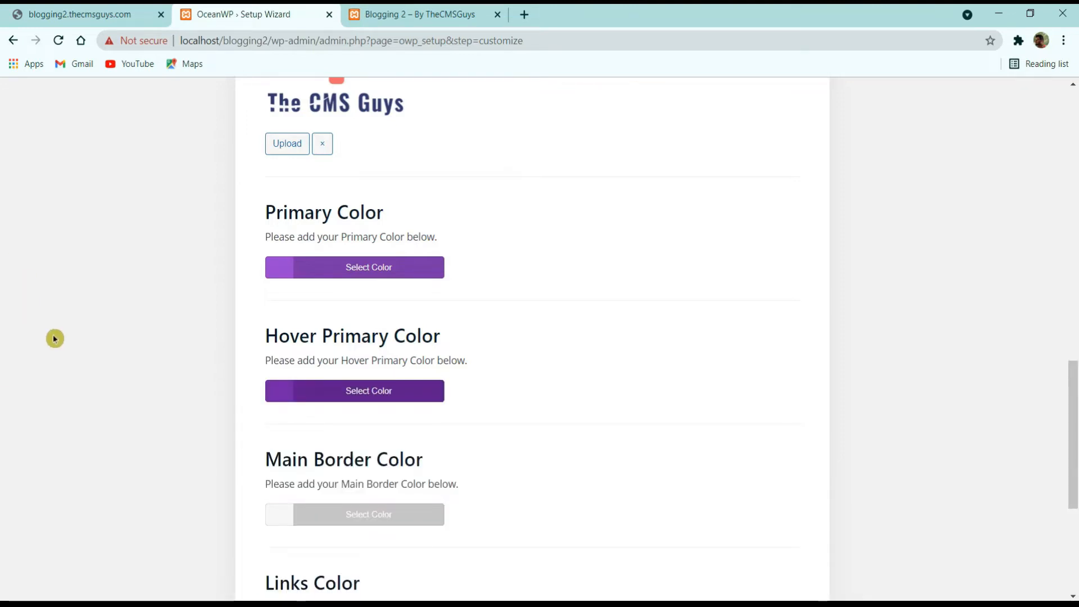
Step: Set the Links Color to #333333
{"action": "scroll", "coordinate": [259, 359], "scroll_direction": "down", "scroll_amount": 2}
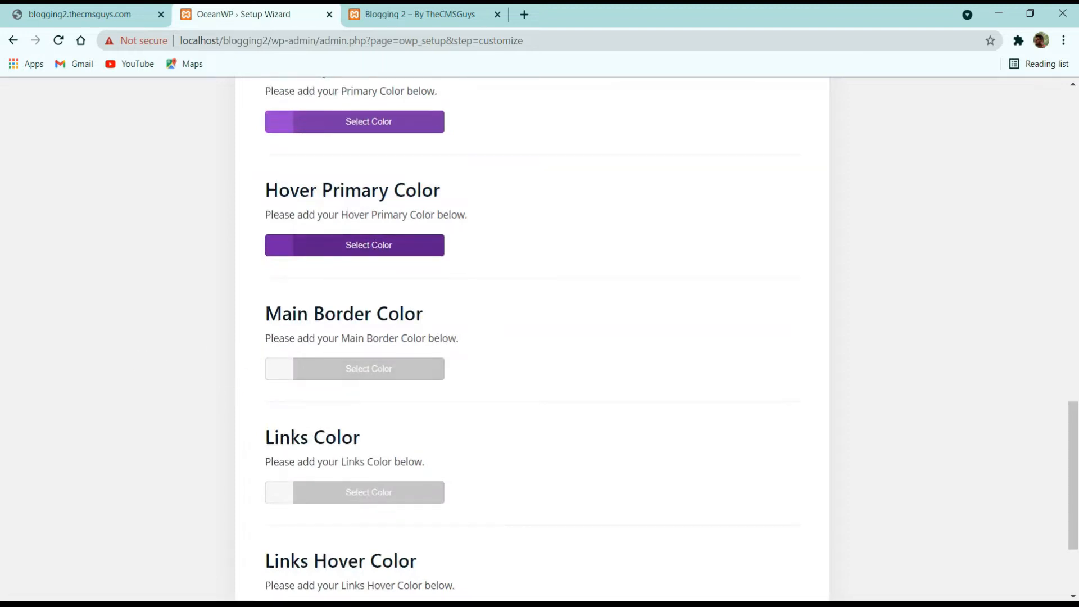
{"action": "scroll", "coordinate": [250, 340], "scroll_direction": "down", "scroll_amount": 2}
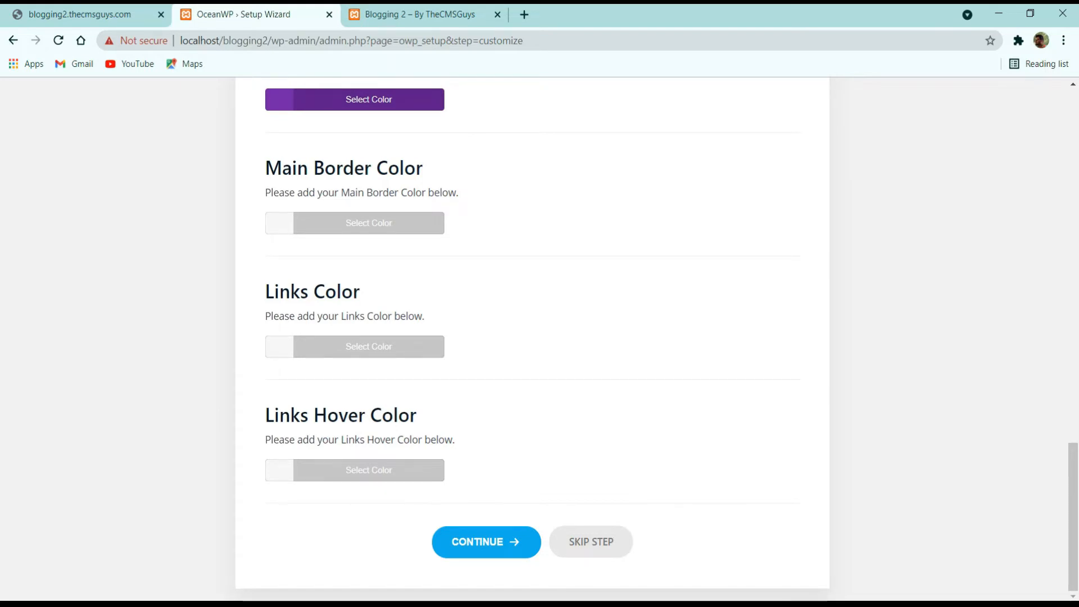
{"action": "left_click", "coordinate": [337, 340]}
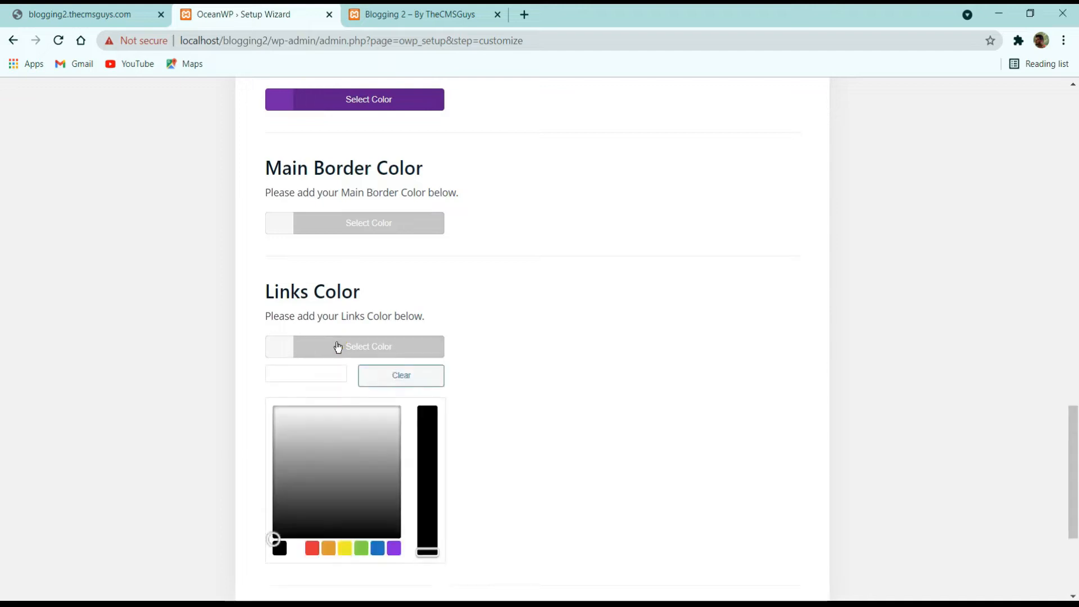
{"action": "left_click", "coordinate": [316, 373]}
{"action": "type", "text": "3333"}
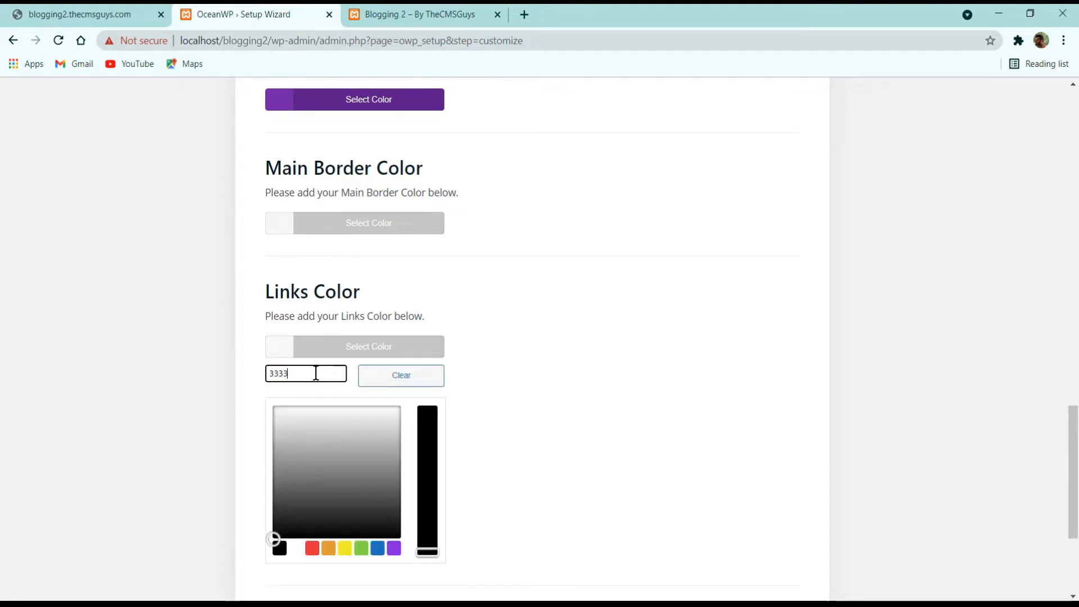
{"action": "type", "text": "33"}
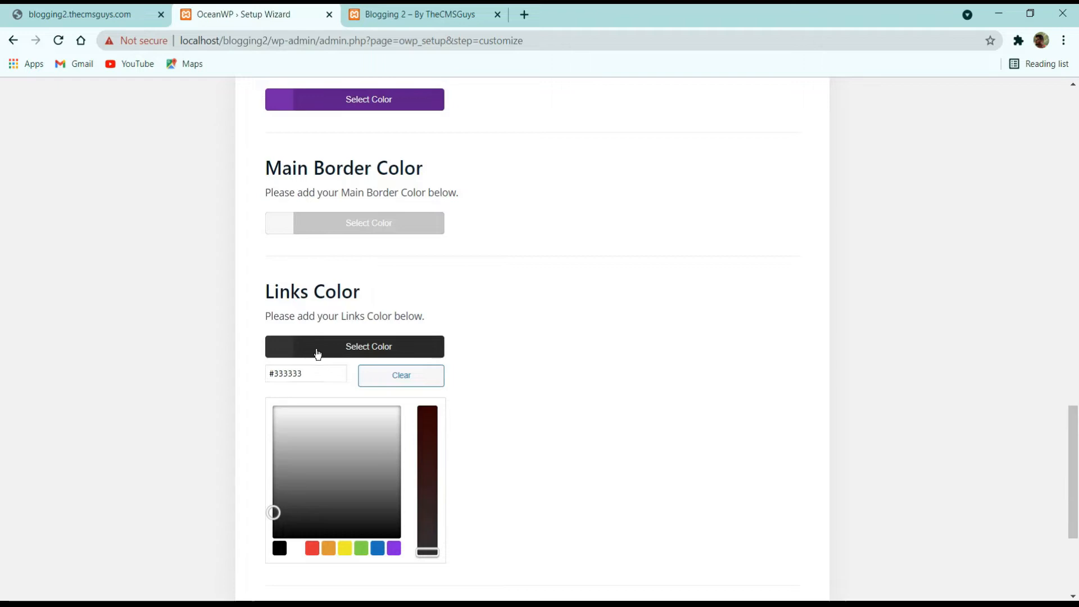
{"action": "left_click", "coordinate": [316, 348]}
Step: Copy #7123ae from Hover Primary and paste it as the Links Hover Color
{"action": "scroll", "coordinate": [359, 241], "scroll_direction": "up", "scroll_amount": 3}
{"action": "left_click", "coordinate": [355, 254]}
{"action": "left_click", "coordinate": [320, 273]}
{"action": "key", "text": "ctrl+a"}
{"action": "key", "text": "ctrl+c"}
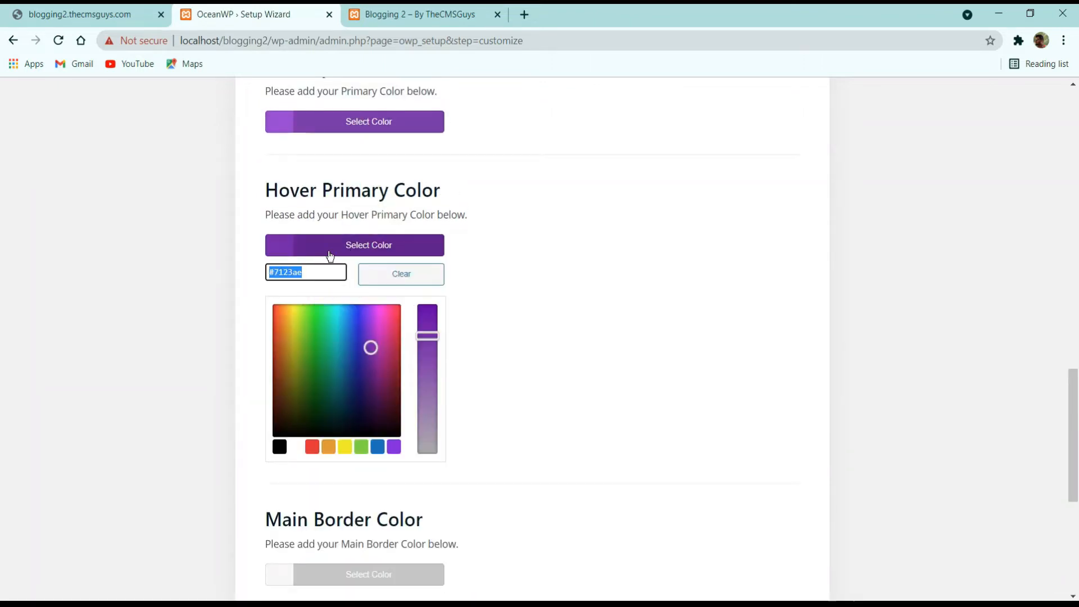
{"action": "left_click", "coordinate": [330, 256]}
{"action": "scroll", "coordinate": [330, 312], "scroll_direction": "down", "scroll_amount": 3}
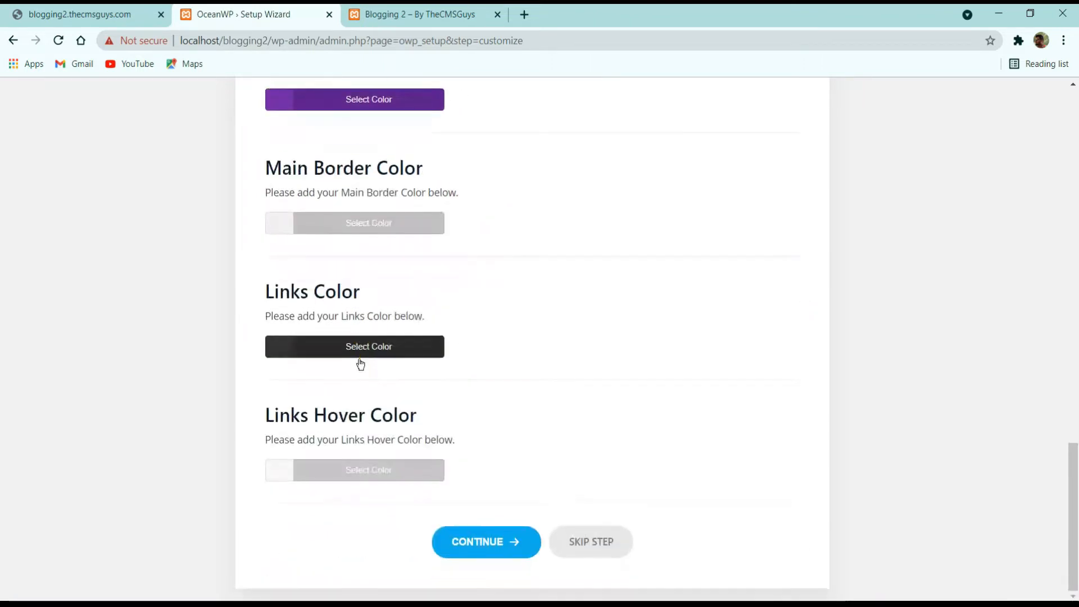
{"action": "left_click", "coordinate": [325, 481]}
{"action": "left_click", "coordinate": [316, 496]}
{"action": "key", "text": "ctrl+v"}
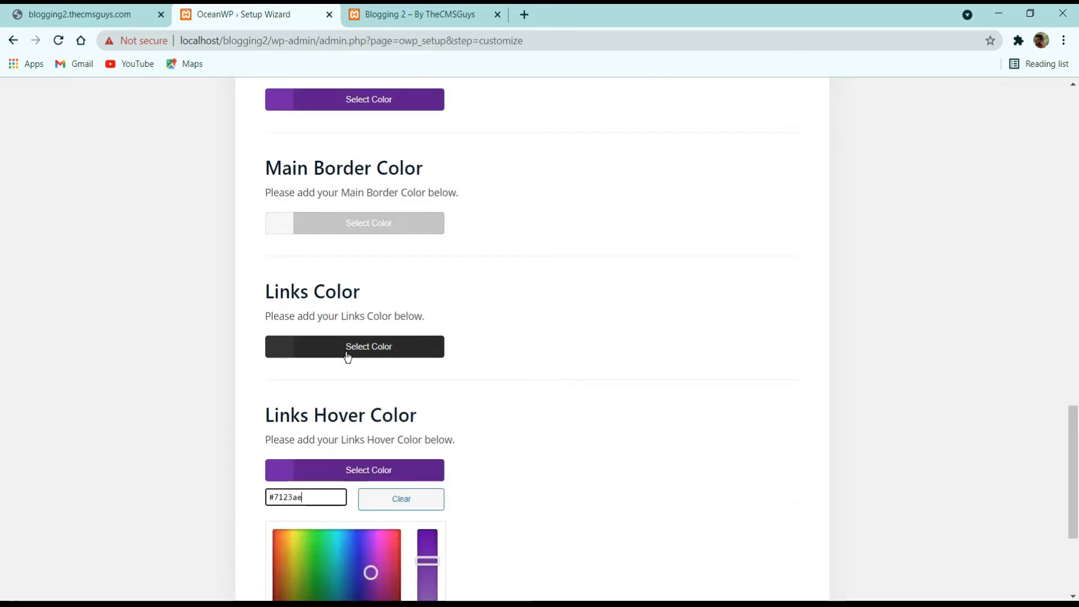
Step: Set the Main Border Color to the same purple #7123ae
{"action": "left_click", "coordinate": [347, 353]}
{"action": "left_click", "coordinate": [333, 223]}
{"action": "left_click", "coordinate": [324, 252]}
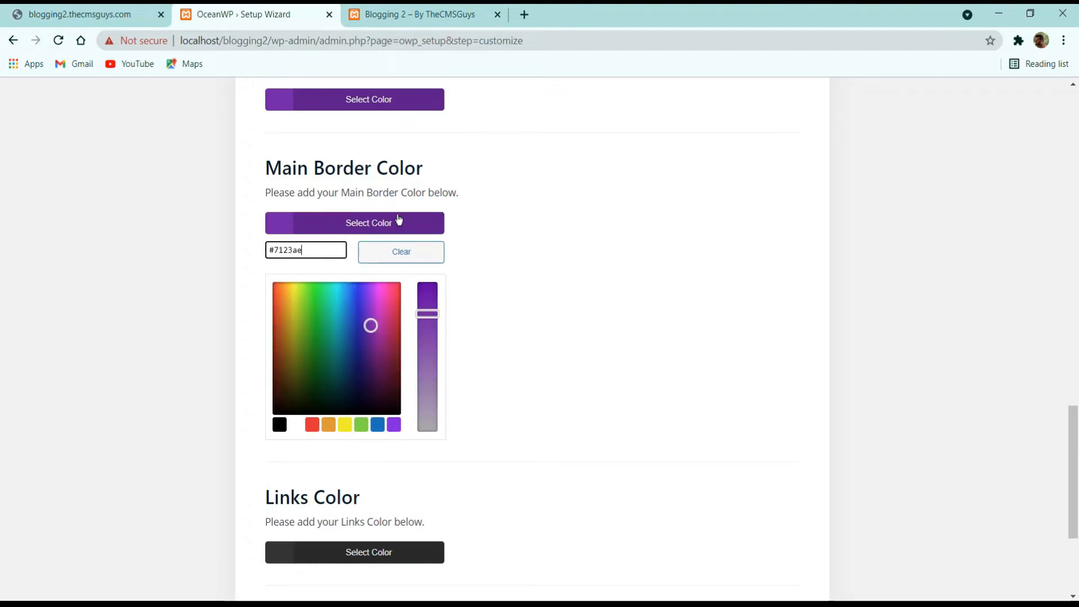
{"action": "scroll", "coordinate": [514, 231], "scroll_direction": "down", "scroll_amount": 2}
{"action": "left_click", "coordinate": [518, 248]}
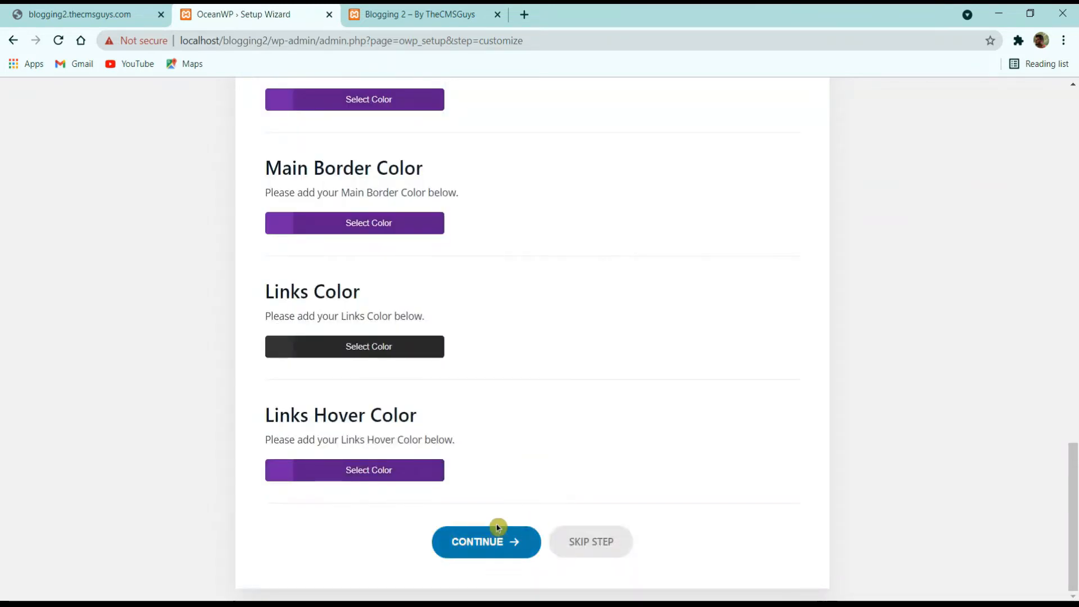
Step: Continue to the wizard's Ready step and reload the front page to see The CMS Guys logo
{"action": "left_click", "coordinate": [474, 543]}
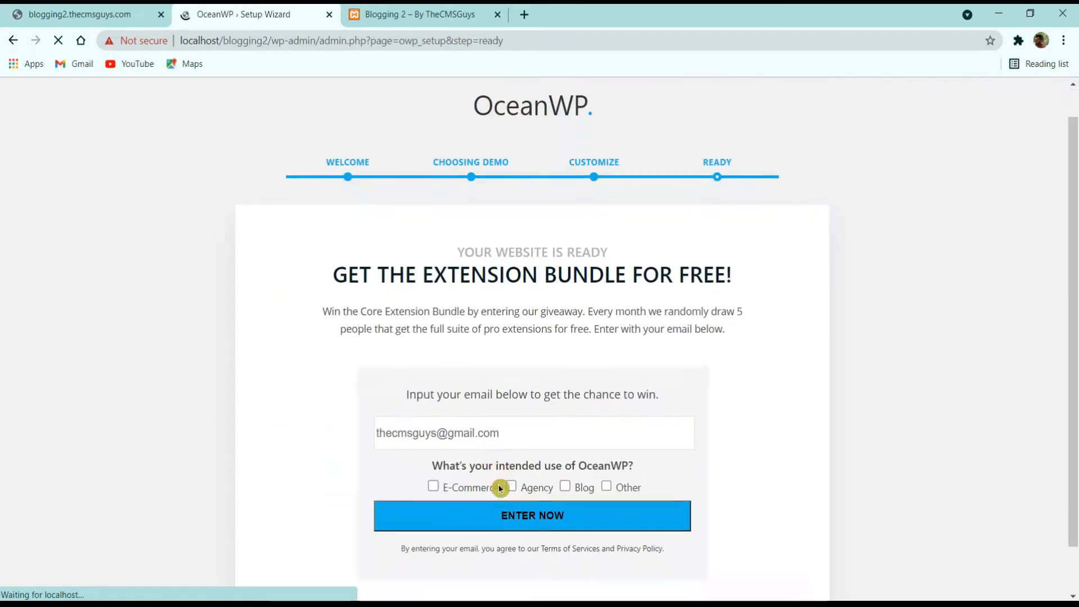
{"action": "scroll", "coordinate": [639, 299], "scroll_direction": "down", "scroll_amount": 2}
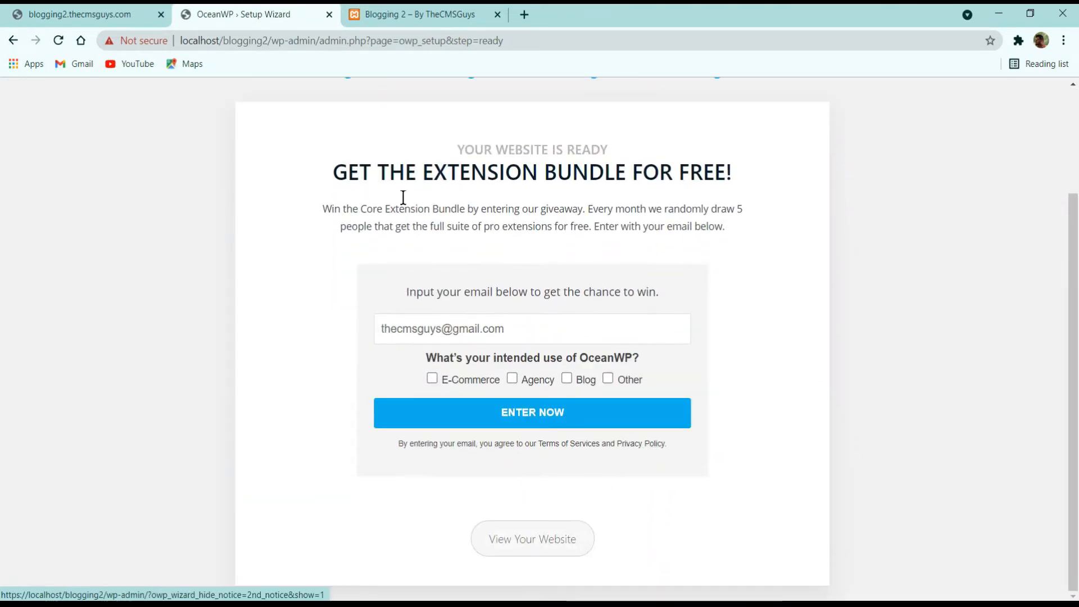
{"action": "left_click", "coordinate": [418, 14]}
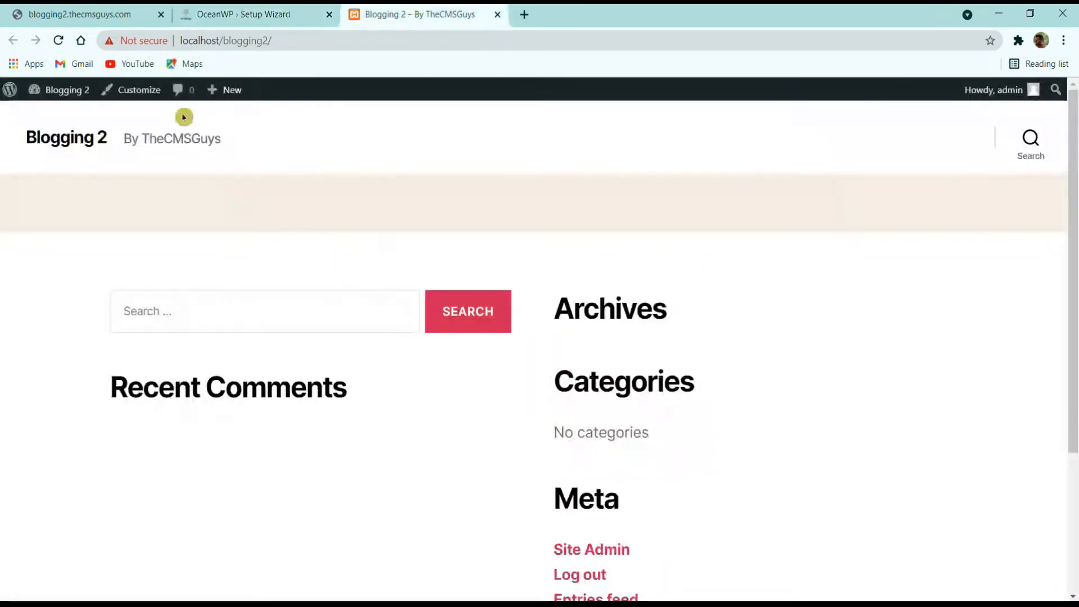
{"action": "left_click", "coordinate": [63, 41]}
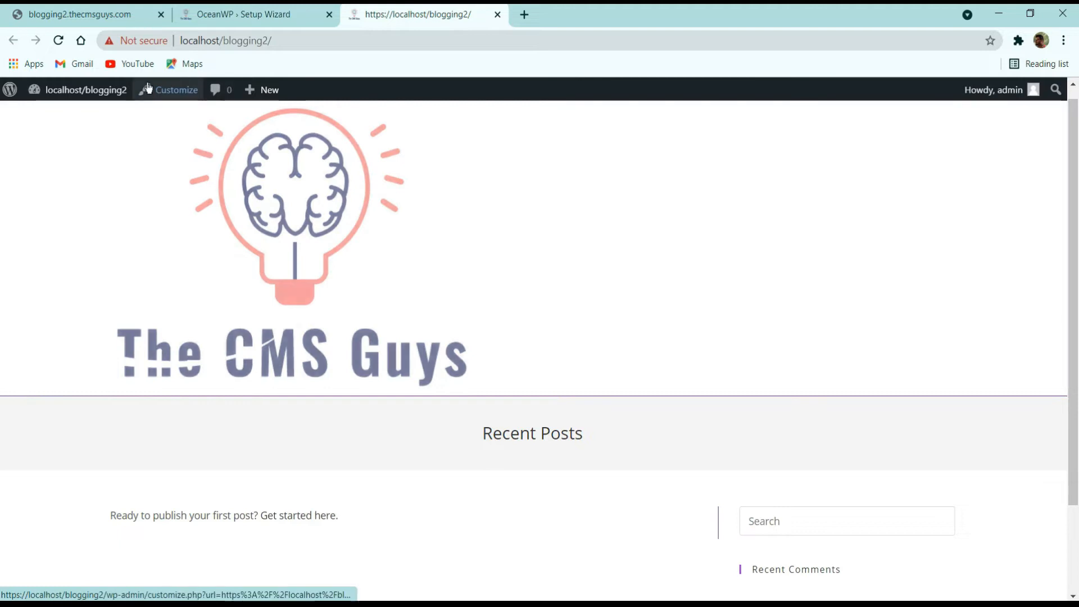
Step: In the Customizer's Header > Logo settings, set Max Width (px) to 150
{"action": "left_click", "coordinate": [178, 101]}
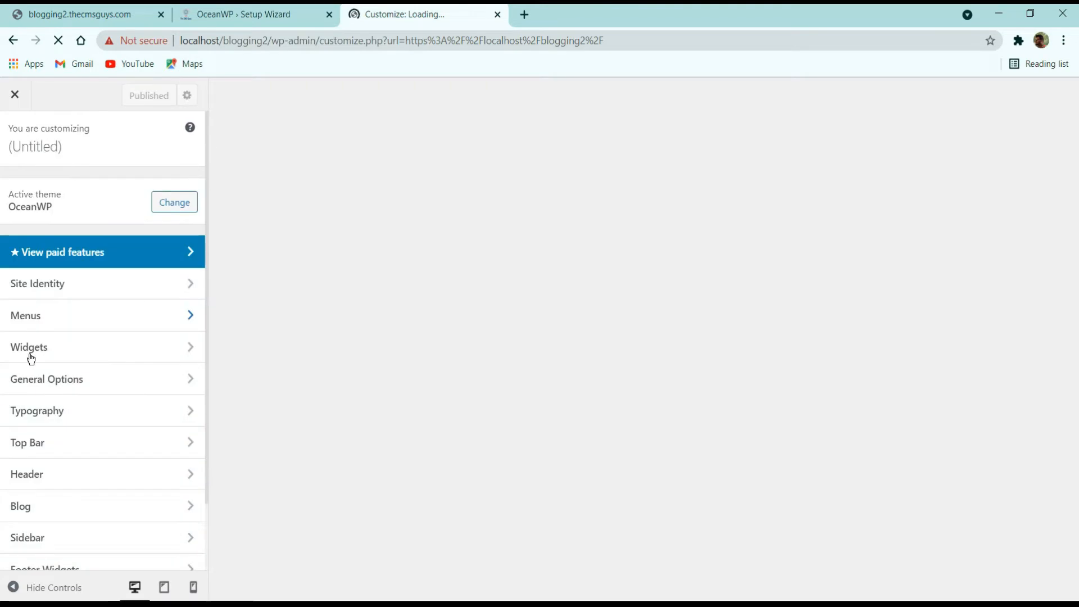
{"action": "scroll", "coordinate": [56, 477], "scroll_direction": "down", "scroll_amount": 2}
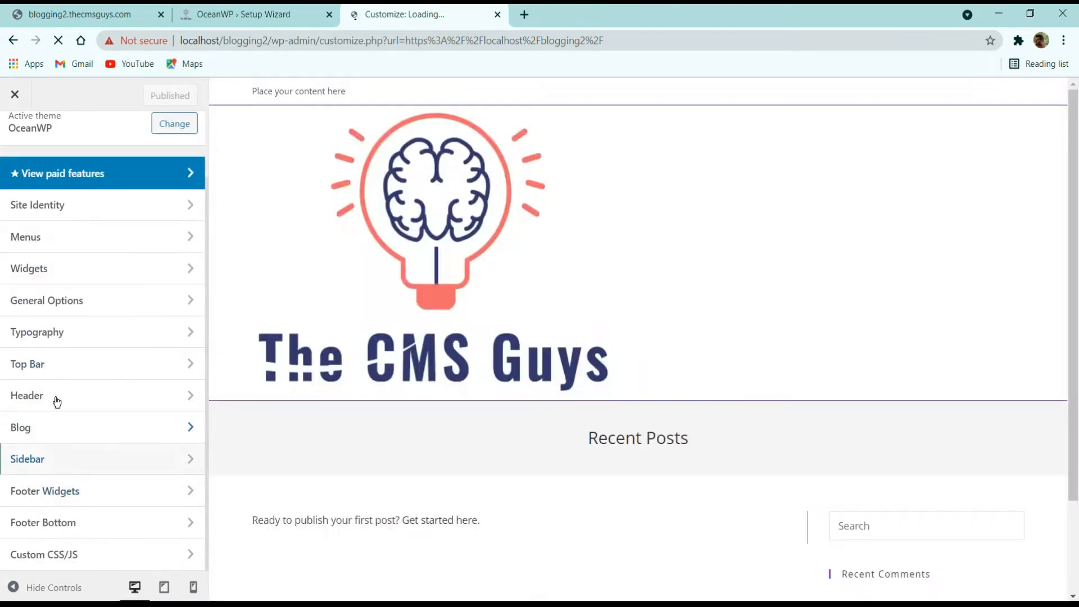
{"action": "left_click", "coordinate": [54, 393]}
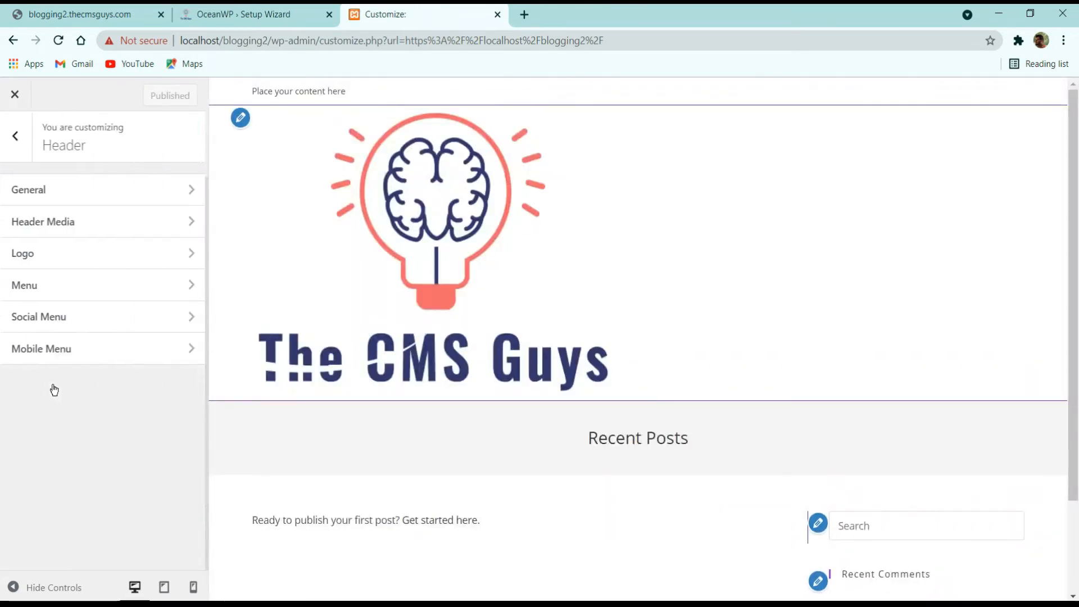
{"action": "left_click", "coordinate": [242, 124]}
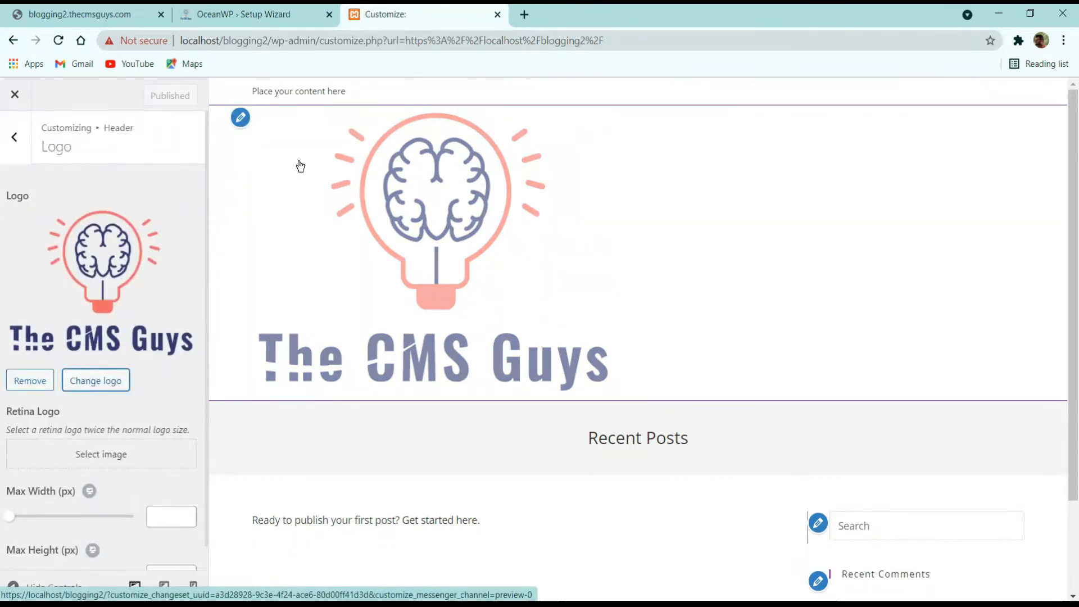
{"action": "scroll", "coordinate": [16, 515], "scroll_direction": "down", "scroll_amount": 1}
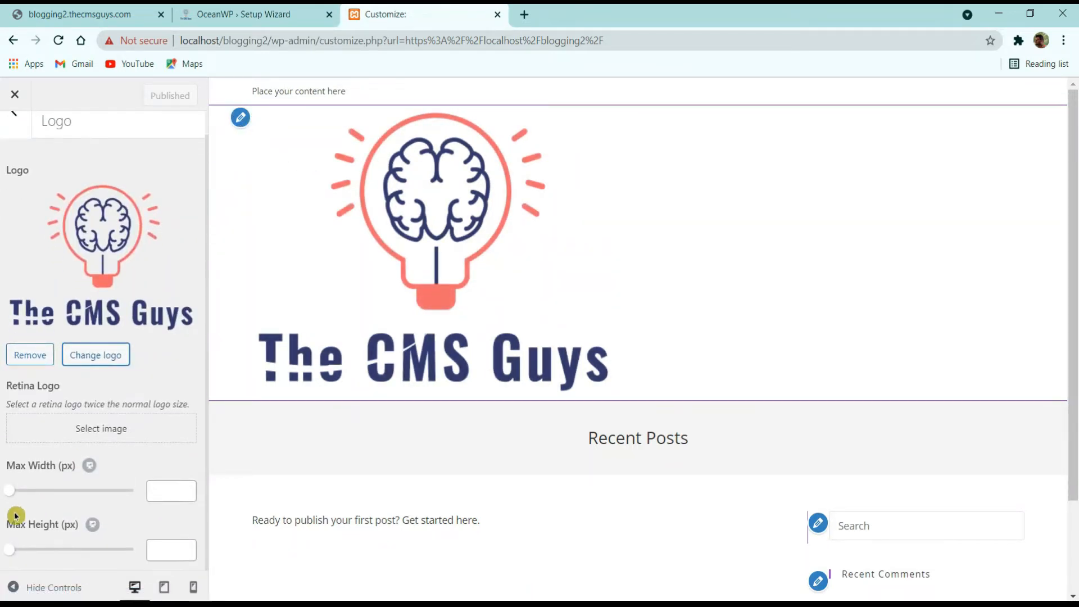
{"action": "mouse_move", "coordinate": [13, 494]}
{"action": "left_mouse_down"}
{"action": "mouse_move", "coordinate": [43, 494]}
{"action": "mouse_move", "coordinate": [14, 491]}
{"action": "left_mouse_up"}
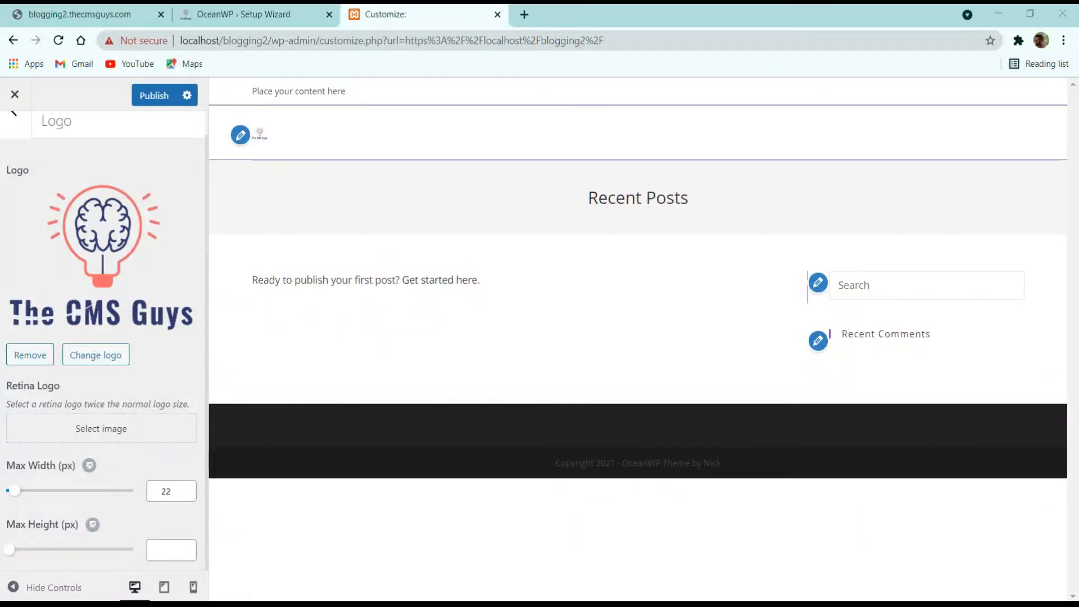
{"action": "left_click_drag", "start_coordinate": [169, 492], "coordinate": [90, 491]}
{"action": "type", "text": "150"}
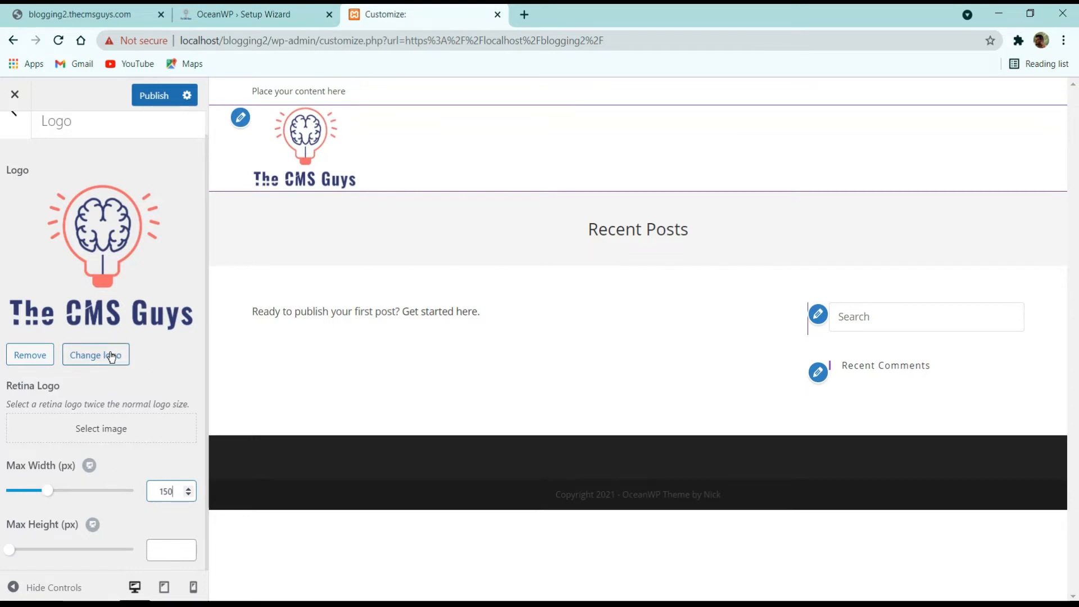
{"action": "left_click", "coordinate": [15, 115]}
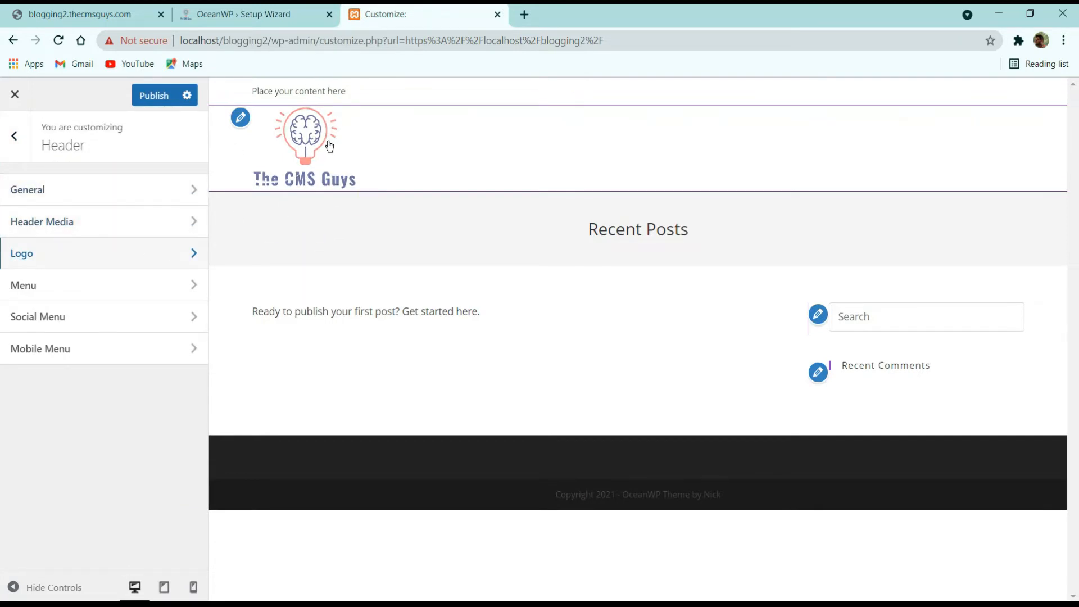
Step: In Header general settings, set the bottom border colour to white
{"action": "left_click", "coordinate": [72, 192]}
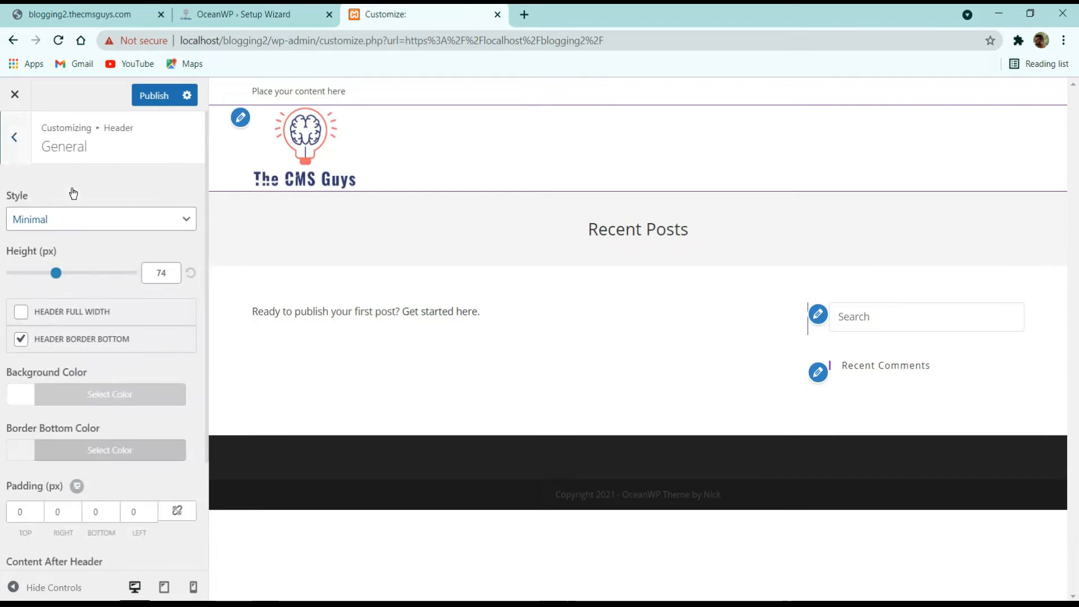
{"action": "scroll", "coordinate": [73, 285], "scroll_direction": "down", "scroll_amount": 3}
{"action": "left_click", "coordinate": [80, 254]}
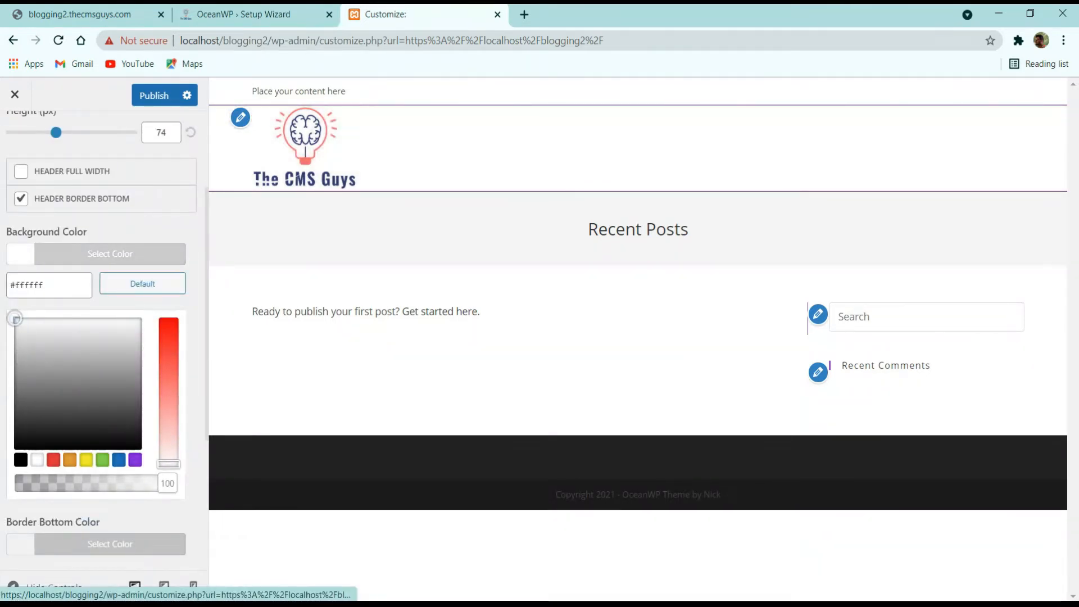
{"action": "scroll", "coordinate": [82, 270], "scroll_direction": "up", "scroll_amount": 3}
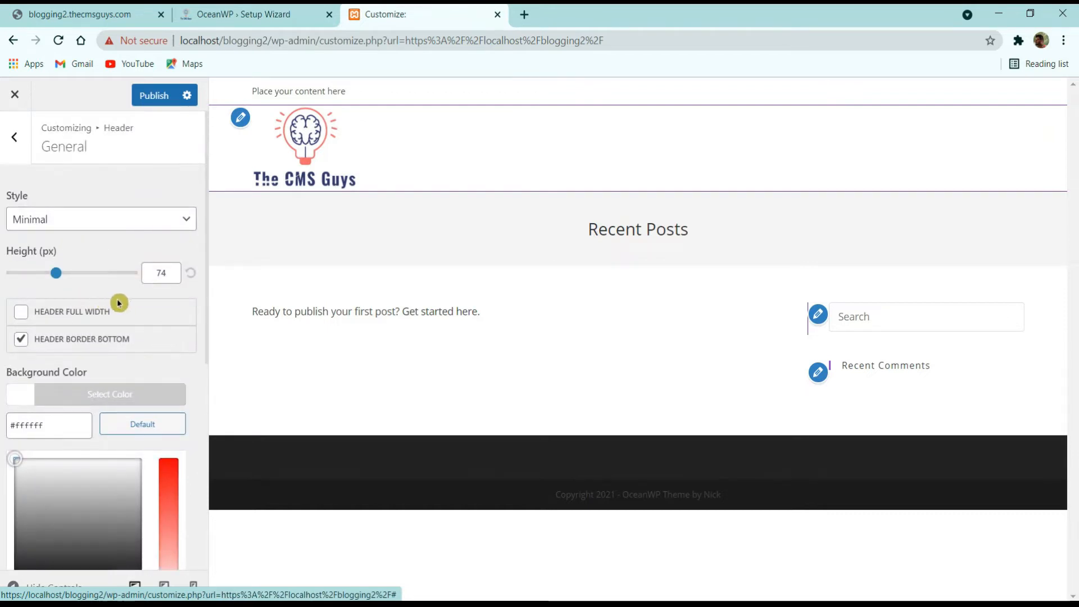
{"action": "left_click", "coordinate": [123, 396]}
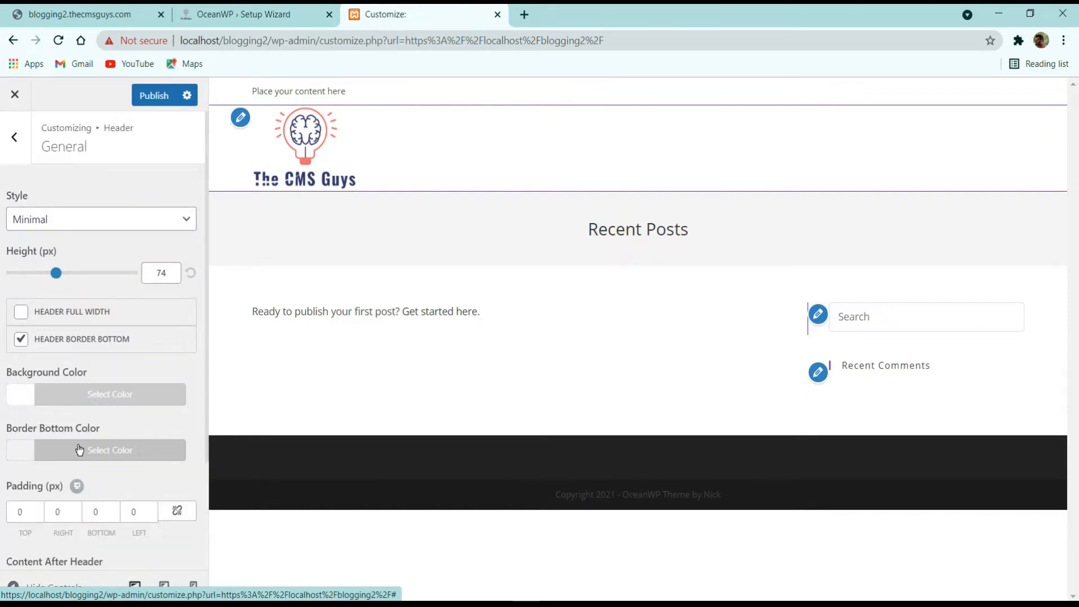
{"action": "scroll", "coordinate": [79, 450], "scroll_direction": "down", "scroll_amount": 3}
{"action": "left_click", "coordinate": [77, 313]}
{"action": "left_click", "coordinate": [141, 373]}
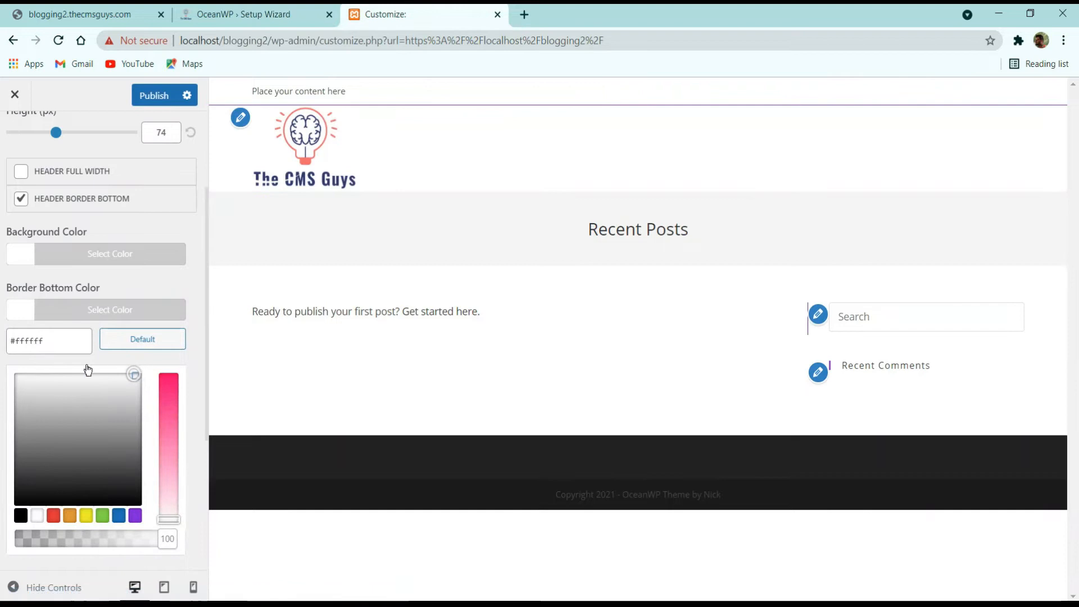
{"action": "left_click_drag", "start_coordinate": [88, 371], "coordinate": [14, 374]}
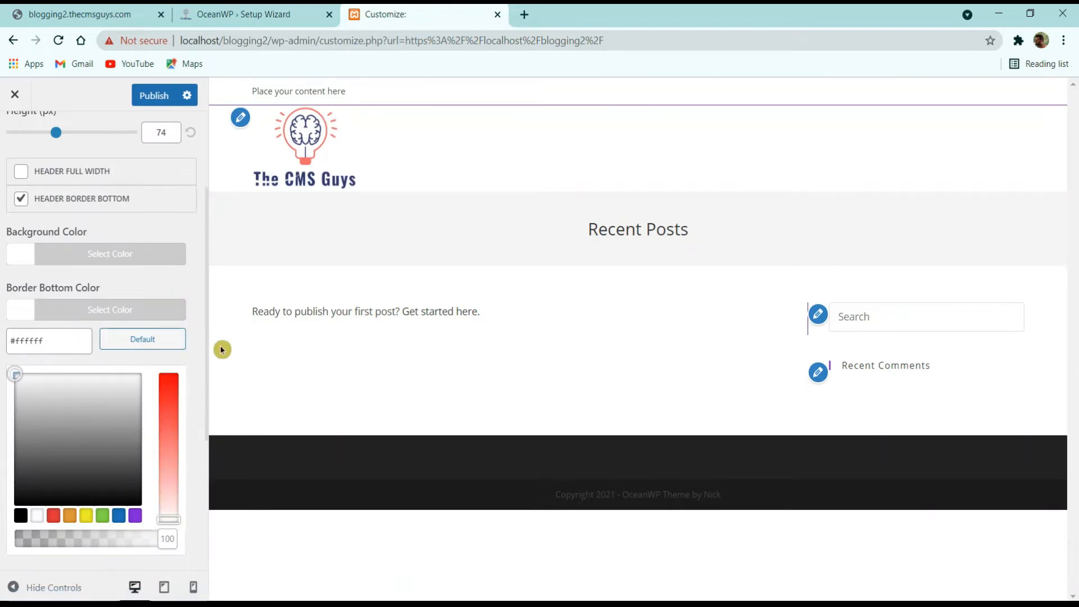
{"action": "left_click", "coordinate": [110, 254]}
{"action": "scroll", "coordinate": [99, 321], "scroll_direction": "up", "scroll_amount": 3}
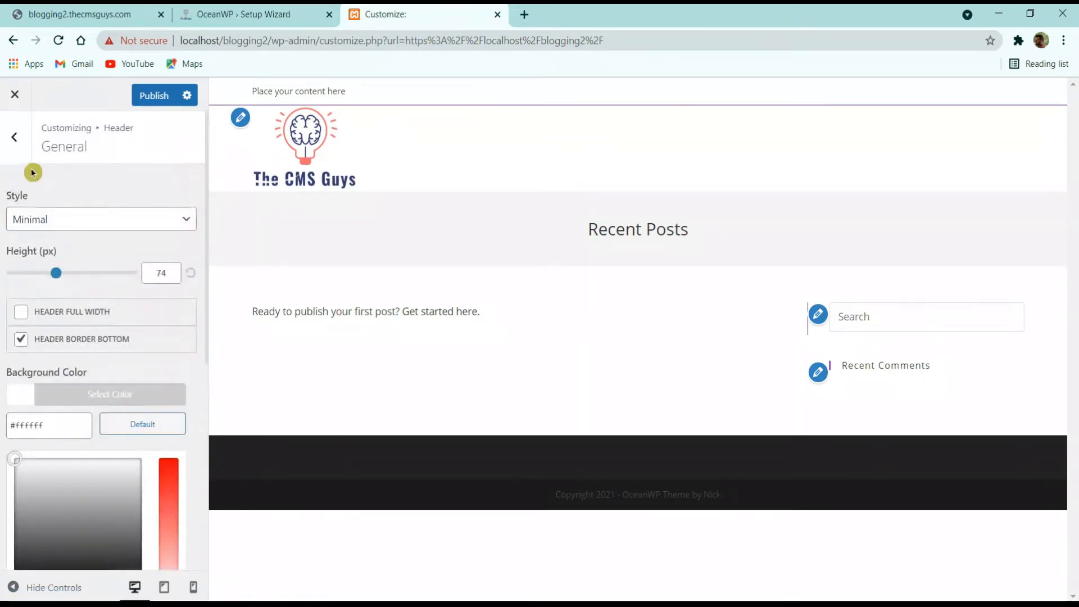
Step: Set the Top Bar border colour to grey #aaaaaa and publish the changes
{"action": "left_click", "coordinate": [16, 150]}
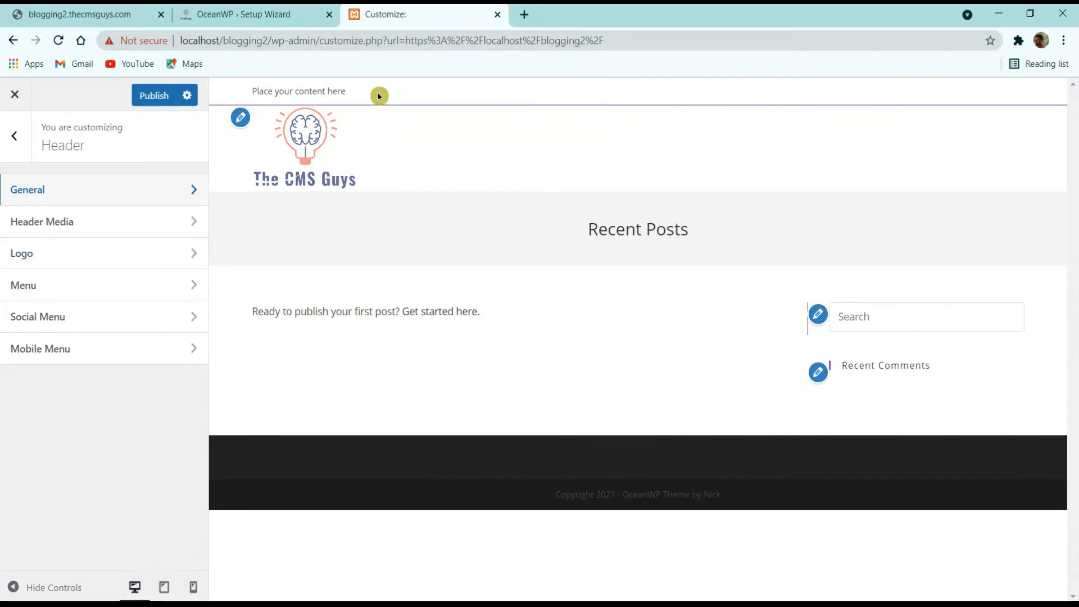
{"action": "left_click", "coordinate": [5, 141]}
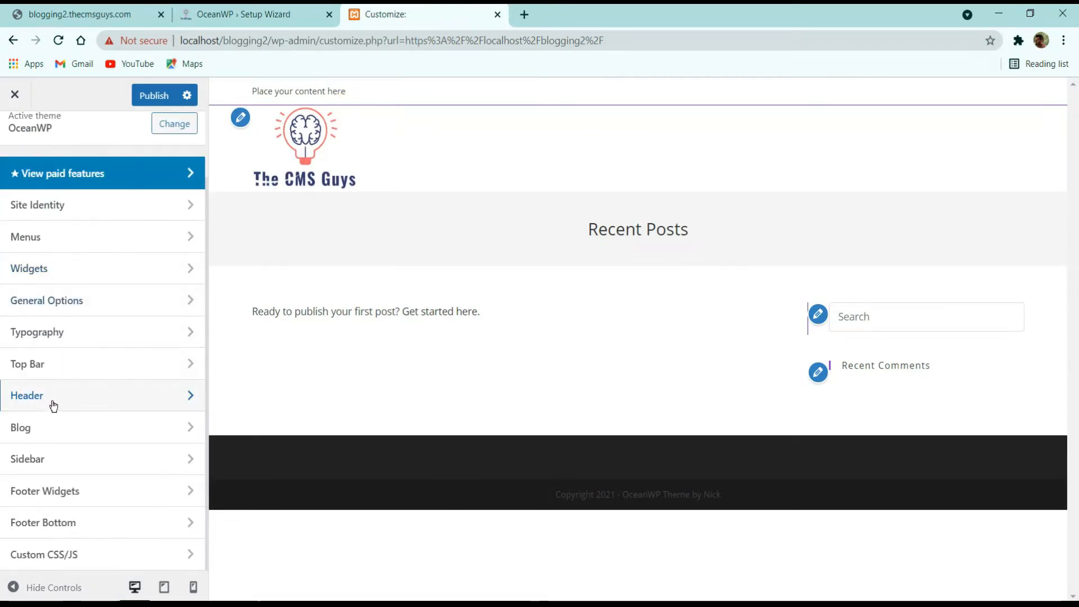
{"action": "left_click", "coordinate": [51, 368]}
{"action": "left_click", "coordinate": [65, 200]}
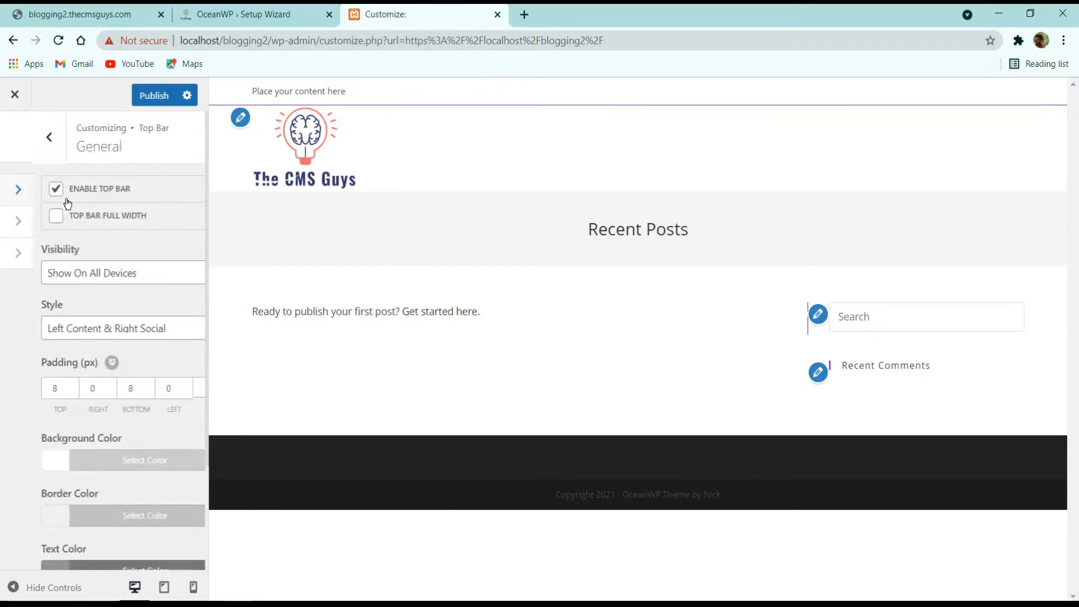
{"action": "scroll", "coordinate": [72, 378], "scroll_direction": "down", "scroll_amount": 3}
{"action": "left_click", "coordinate": [71, 380]}
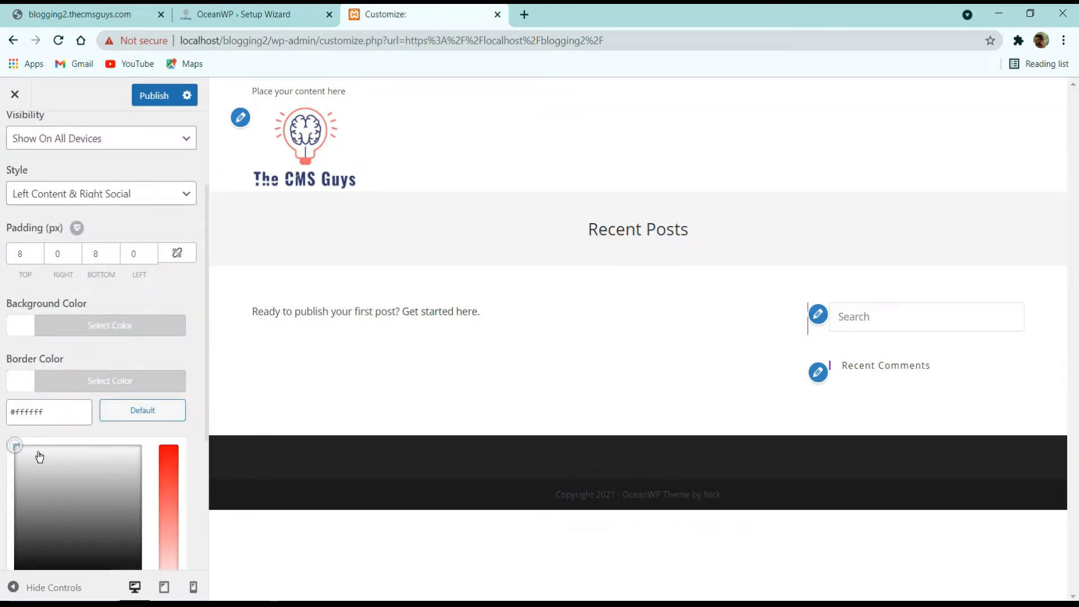
{"action": "left_click_drag", "start_coordinate": [148, 446], "coordinate": [15, 446]}
{"action": "left_click", "coordinate": [105, 208]}
{"action": "left_click", "coordinate": [139, 95]}
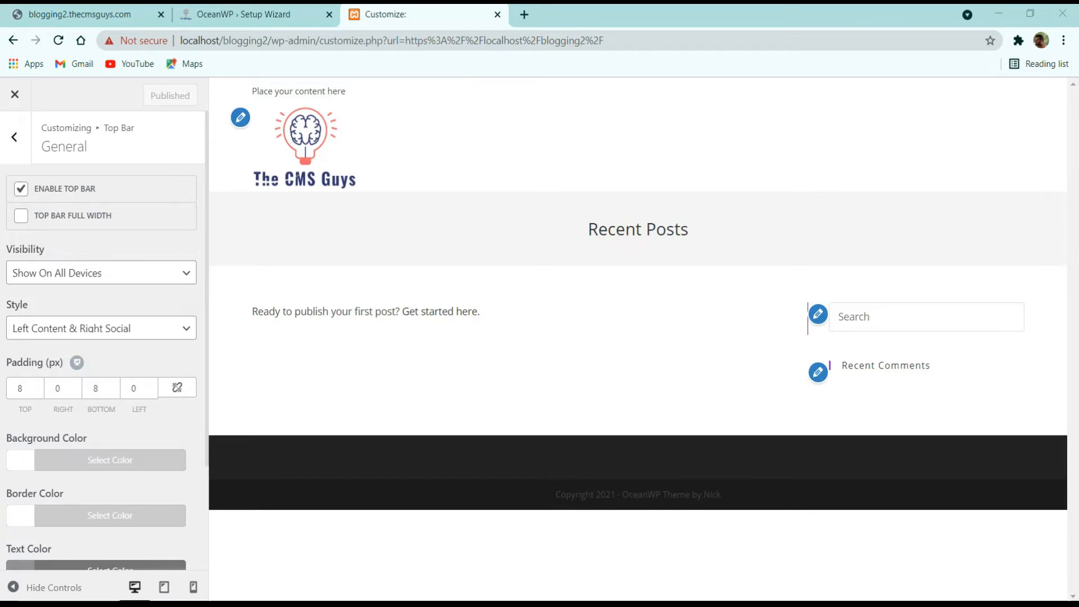
Step: Uncheck Enable Top Bar in Top Bar > General, publish, and exit to the live site
{"action": "left_click", "coordinate": [13, 138]}
{"action": "left_click", "coordinate": [55, 198]}
{"action": "left_click", "coordinate": [20, 190]}
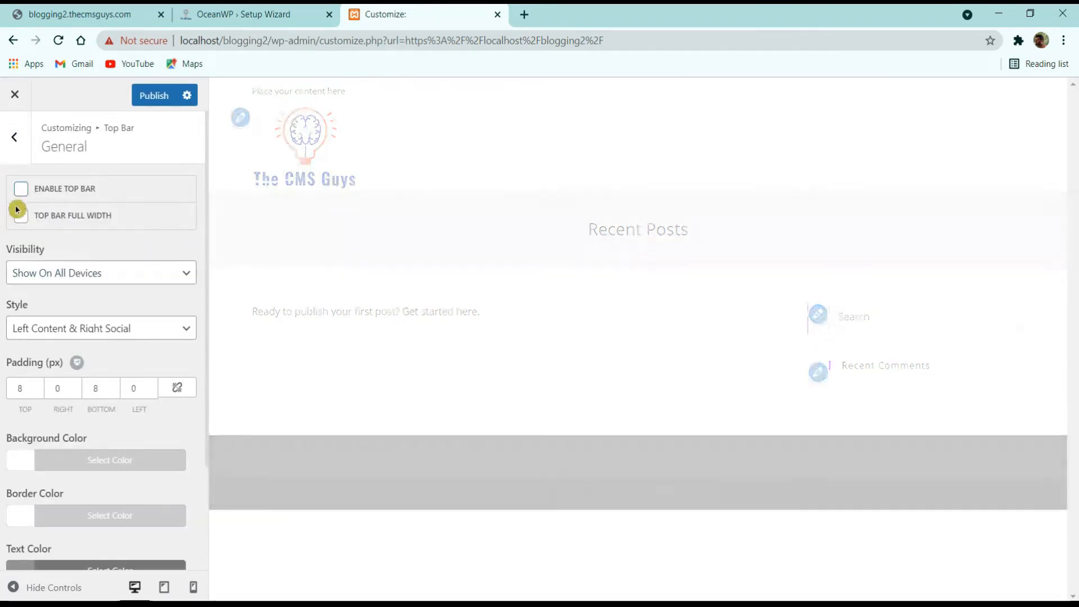
{"action": "left_click", "coordinate": [154, 99]}
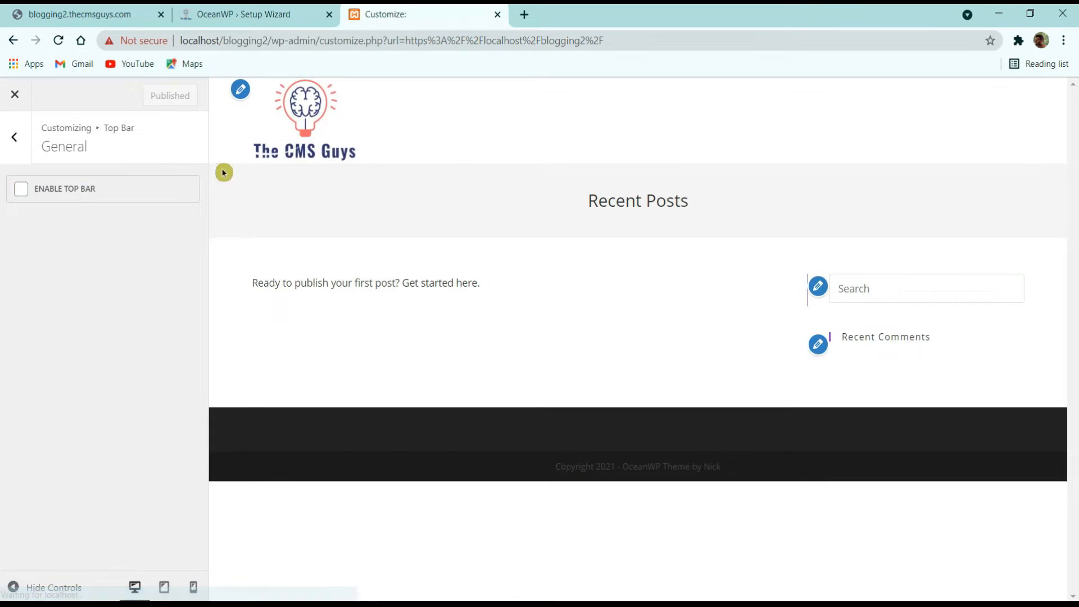
{"action": "left_click", "coordinate": [15, 90]}
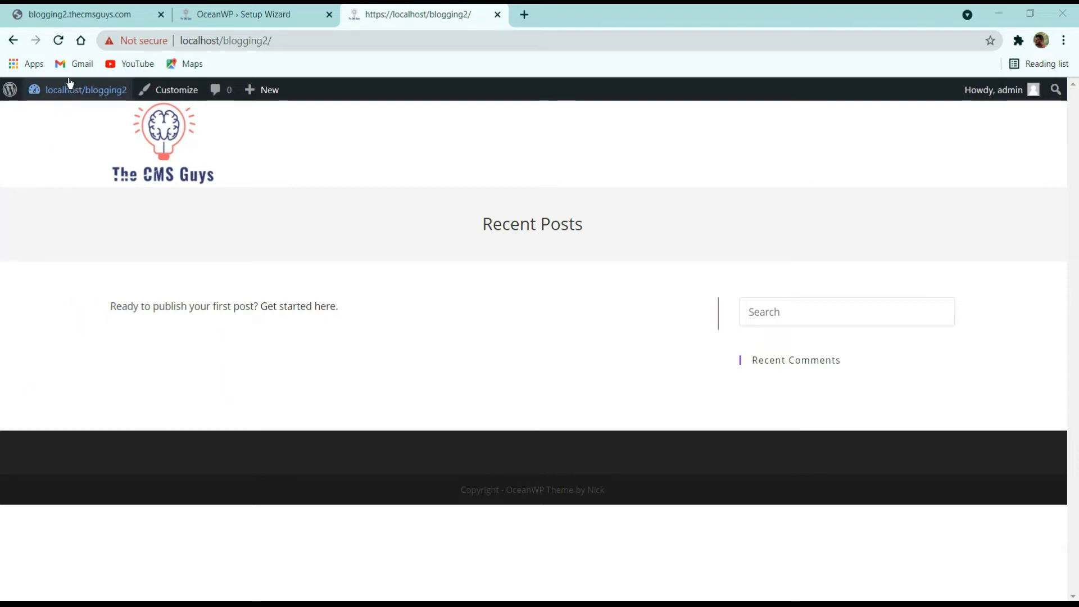
Step: Return to the OceanWP Setup Wizard and choose View Your Website to reach the Dashboard
{"action": "left_click", "coordinate": [299, 7]}
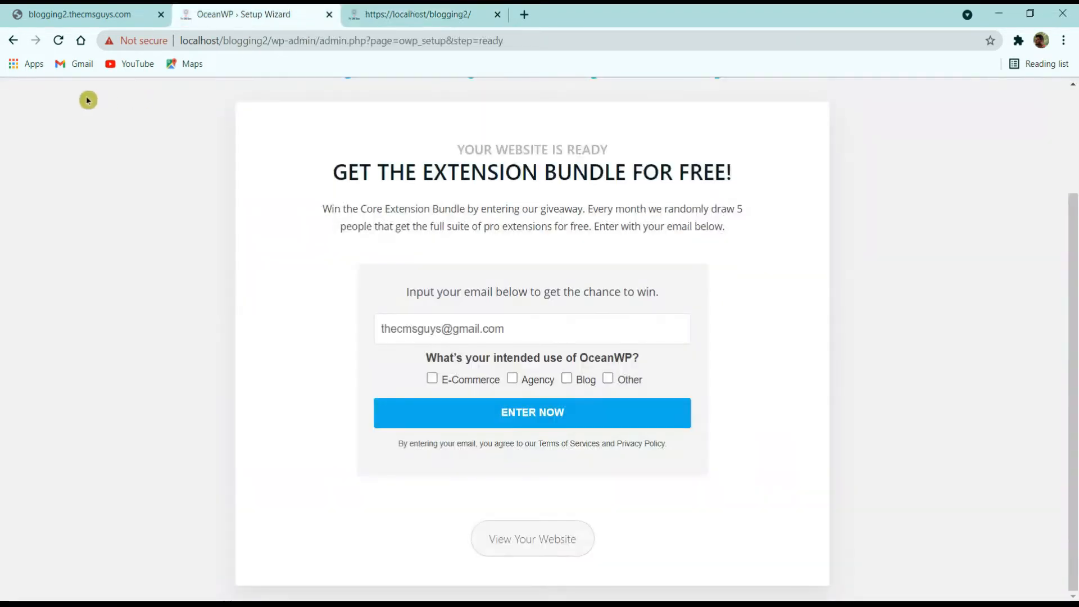
{"action": "left_click", "coordinate": [525, 542]}
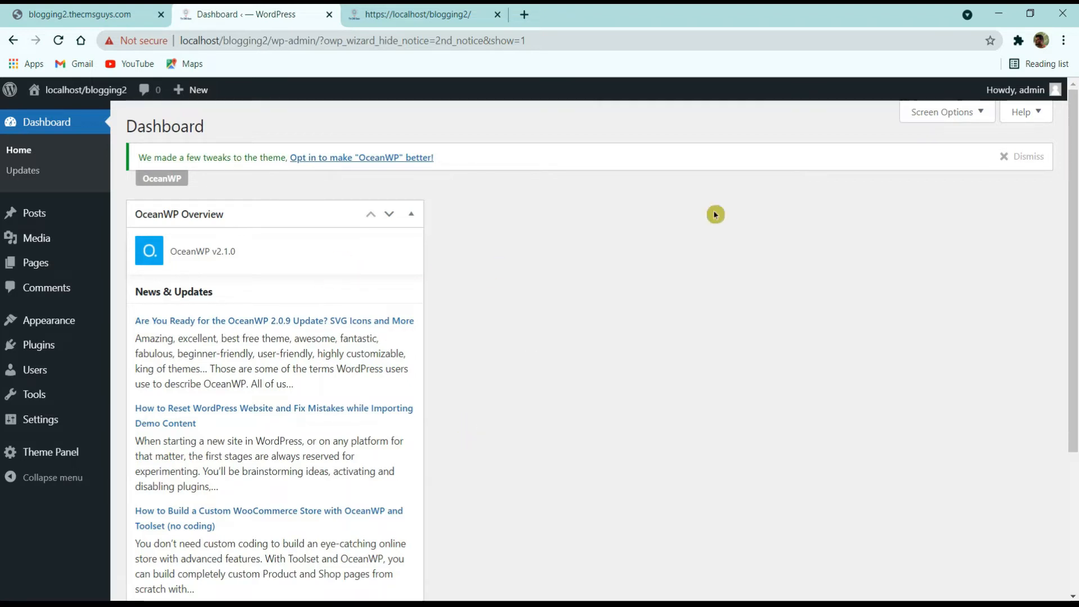
{"action": "scroll", "coordinate": [359, 282], "scroll_direction": "down", "scroll_amount": 3}
{"action": "scroll", "coordinate": [350, 305], "scroll_direction": "up", "scroll_amount": 3}
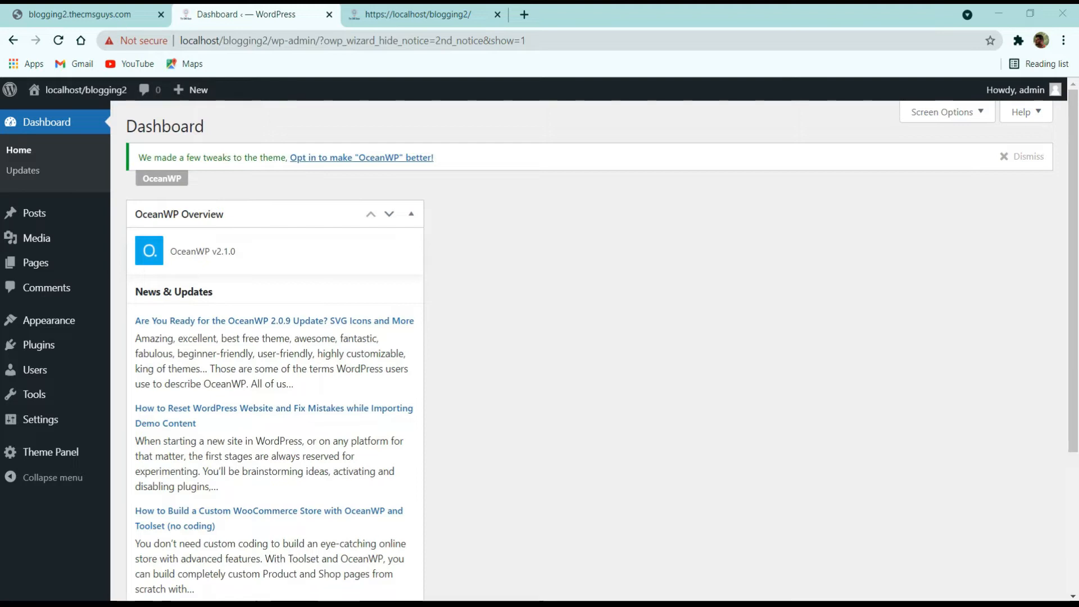
Step: Search the plugin directory for 'ocean' and install Ocean Social Sharing
{"action": "left_click", "coordinate": [52, 345]}
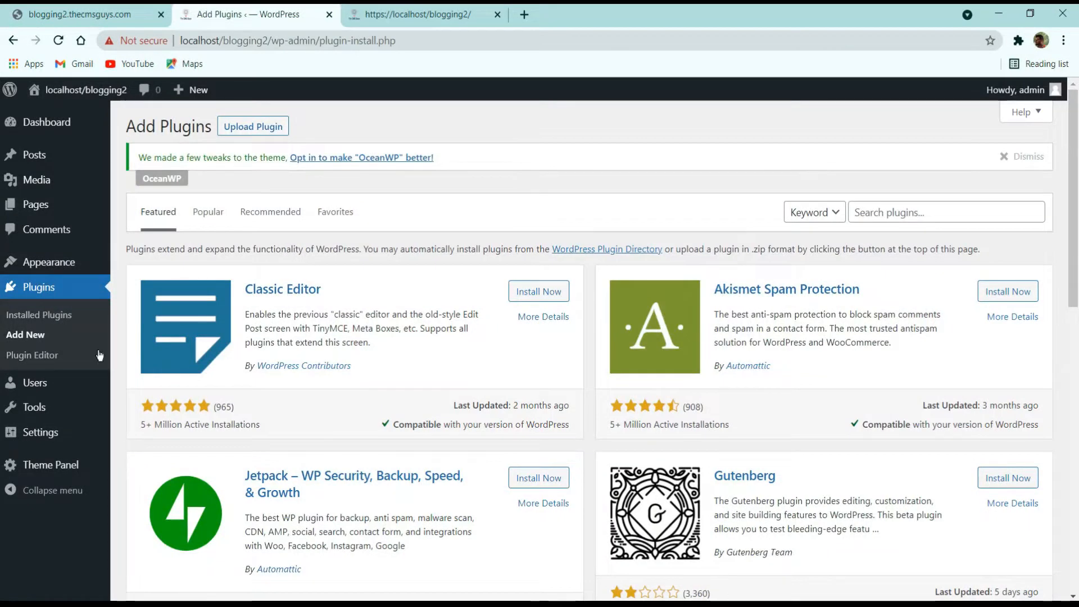
{"action": "left_click", "coordinate": [911, 215]}
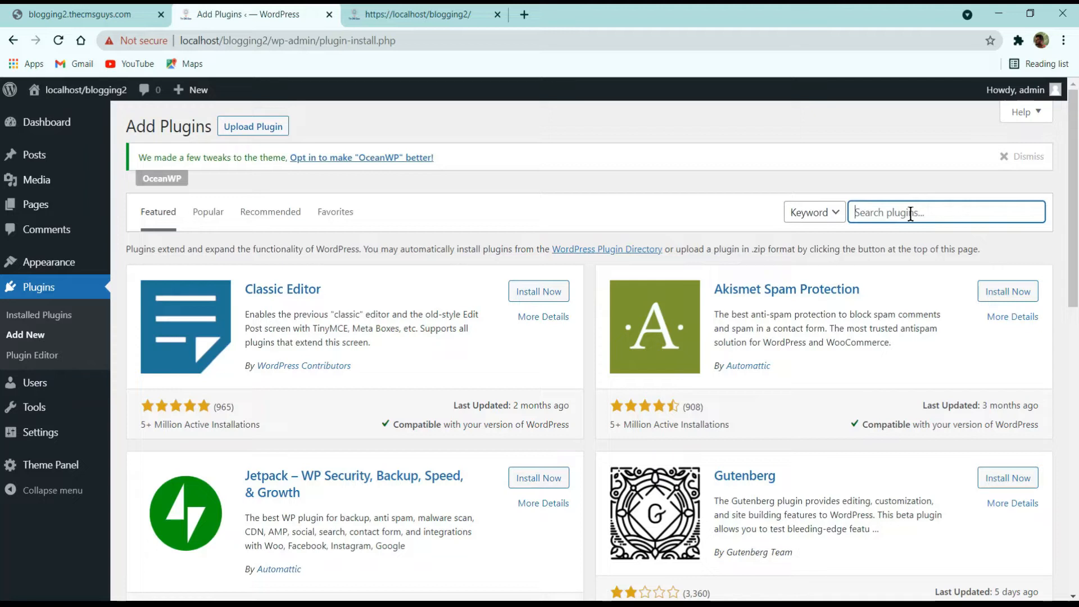
{"action": "type", "text": "ocean"}
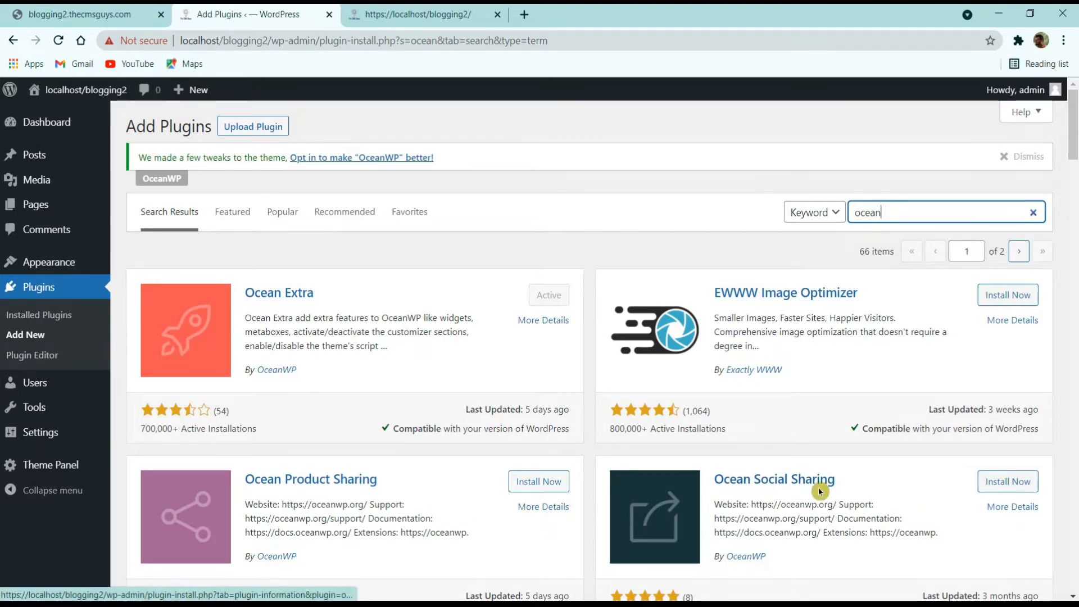
{"action": "left_click", "coordinate": [996, 481]}
Step: Install Ocean Posts Slider and Oceanwp sticky header from the search results
{"action": "scroll", "coordinate": [660, 403], "scroll_direction": "down", "scroll_amount": 5}
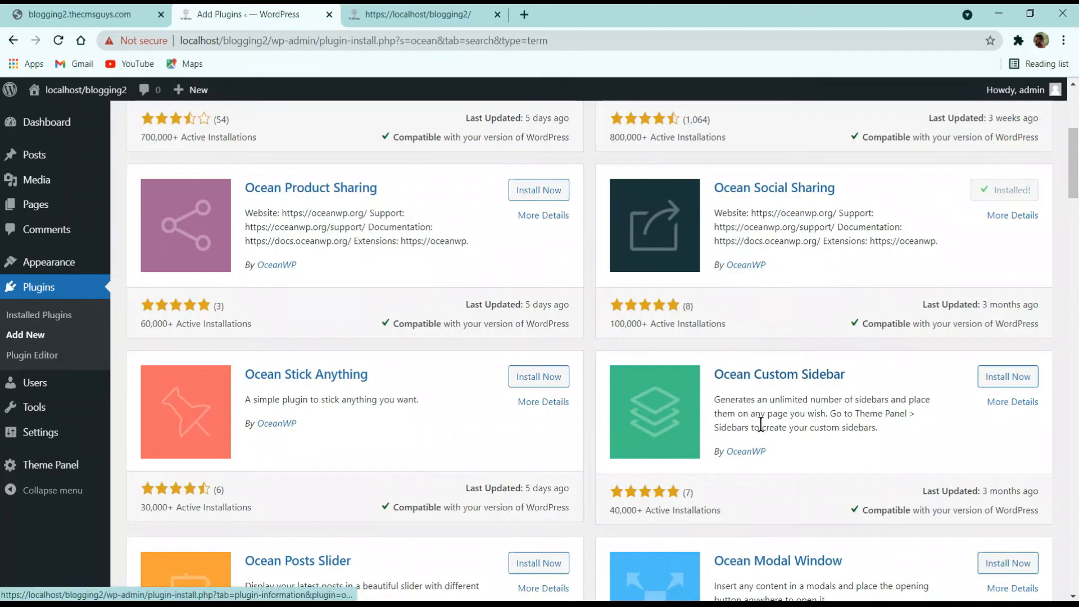
{"action": "scroll", "coordinate": [828, 396], "scroll_direction": "down", "scroll_amount": 3}
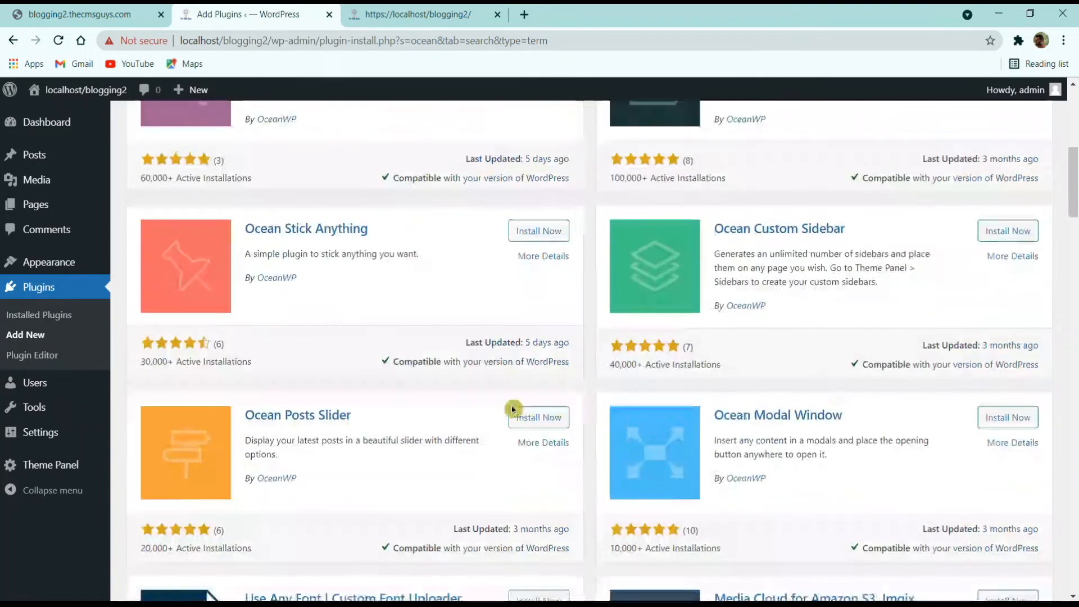
{"action": "left_click", "coordinate": [542, 429]}
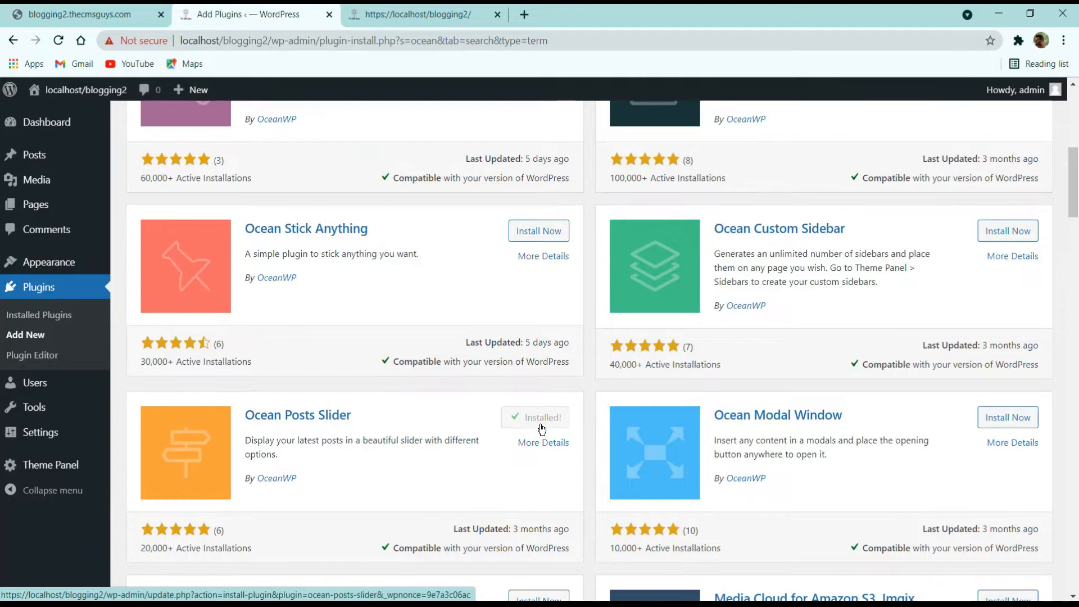
{"action": "scroll", "coordinate": [541, 429], "scroll_direction": "down", "scroll_amount": 3}
{"action": "scroll", "coordinate": [542, 429], "scroll_direction": "up", "scroll_amount": 3}
{"action": "scroll", "coordinate": [429, 402], "scroll_direction": "down", "scroll_amount": 1}
{"action": "scroll", "coordinate": [430, 402], "scroll_direction": "down", "scroll_amount": 5}
{"action": "scroll", "coordinate": [593, 423], "scroll_direction": "up", "scroll_amount": 3}
{"action": "scroll", "coordinate": [744, 382], "scroll_direction": "down", "scroll_amount": 2}
{"action": "scroll", "coordinate": [771, 367], "scroll_direction": "down", "scroll_amount": 12}
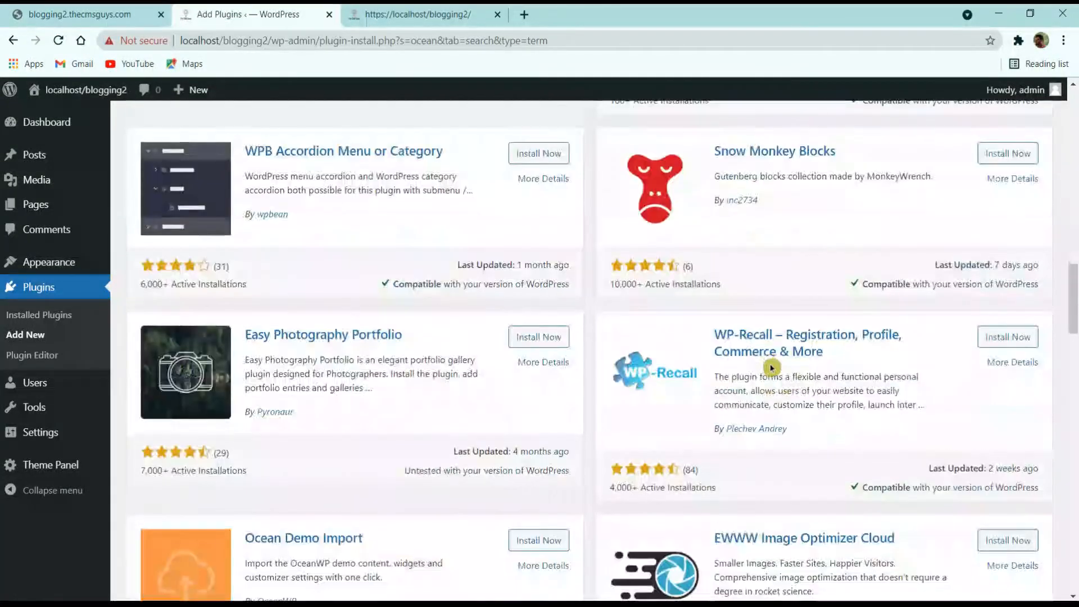
{"action": "scroll", "coordinate": [314, 383], "scroll_direction": "down", "scroll_amount": 3}
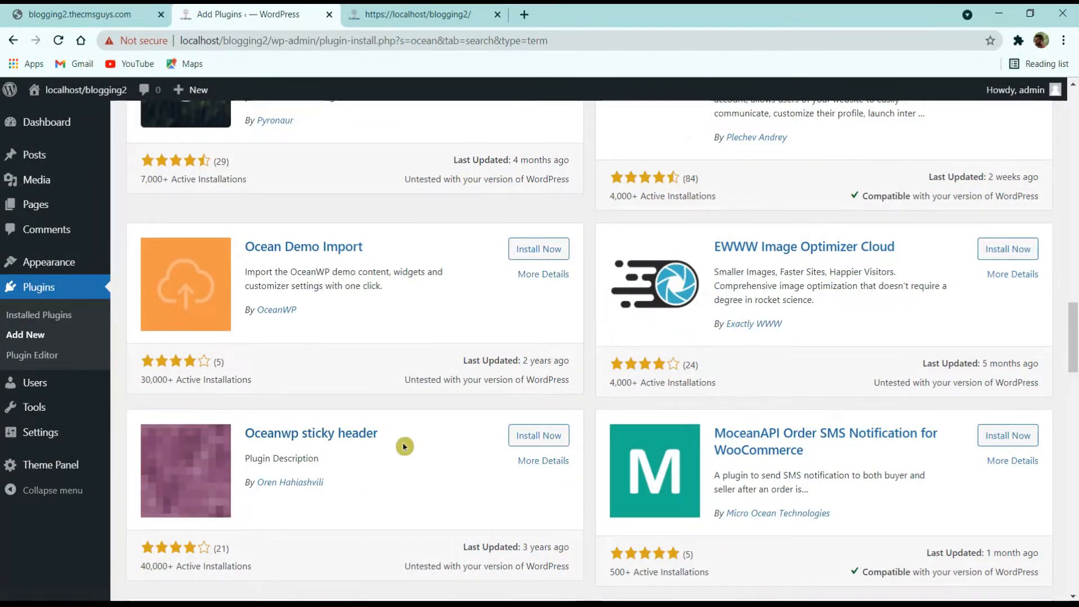
{"action": "left_click", "coordinate": [539, 446]}
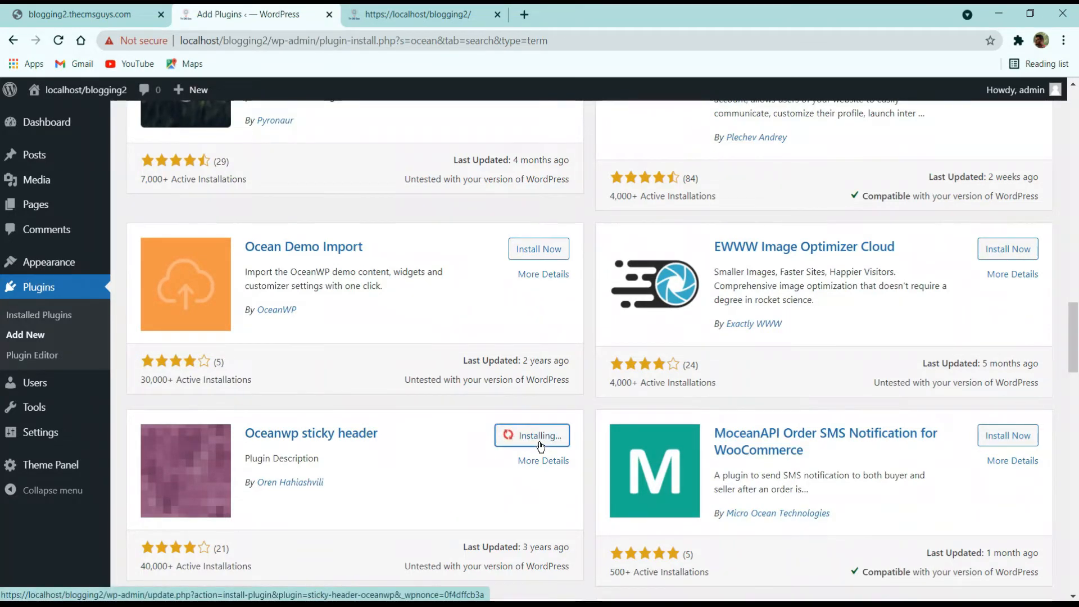
{"action": "scroll", "coordinate": [539, 446], "scroll_direction": "down", "scroll_amount": 10}
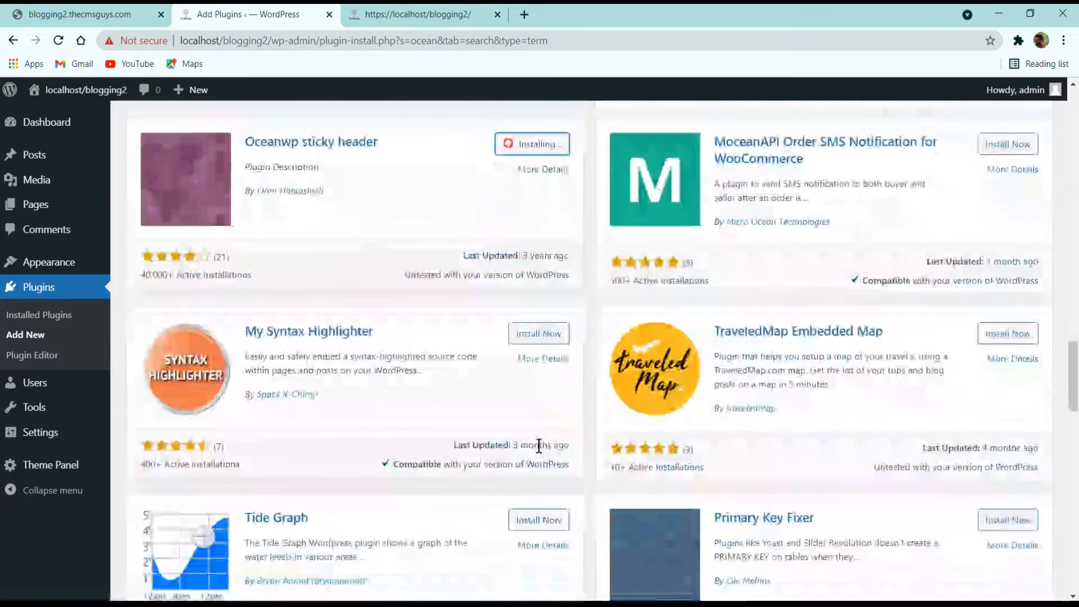
{"action": "scroll", "coordinate": [540, 447], "scroll_direction": "up", "scroll_amount": 8}
{"action": "scroll", "coordinate": [540, 449], "scroll_direction": "up", "scroll_amount": 3}
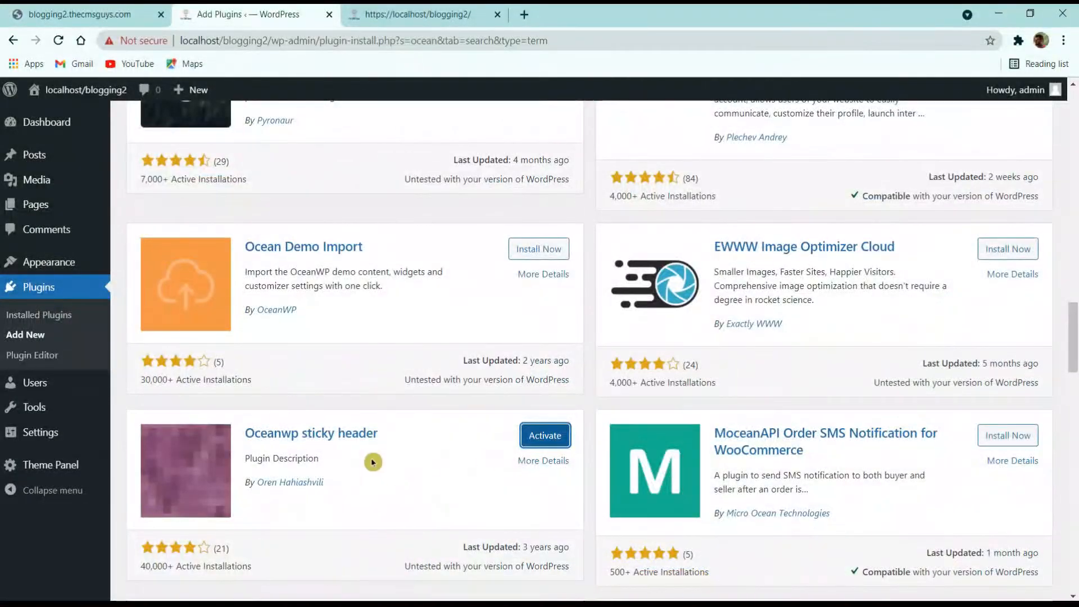
{"action": "scroll", "coordinate": [548, 460], "scroll_direction": "up", "scroll_amount": 15}
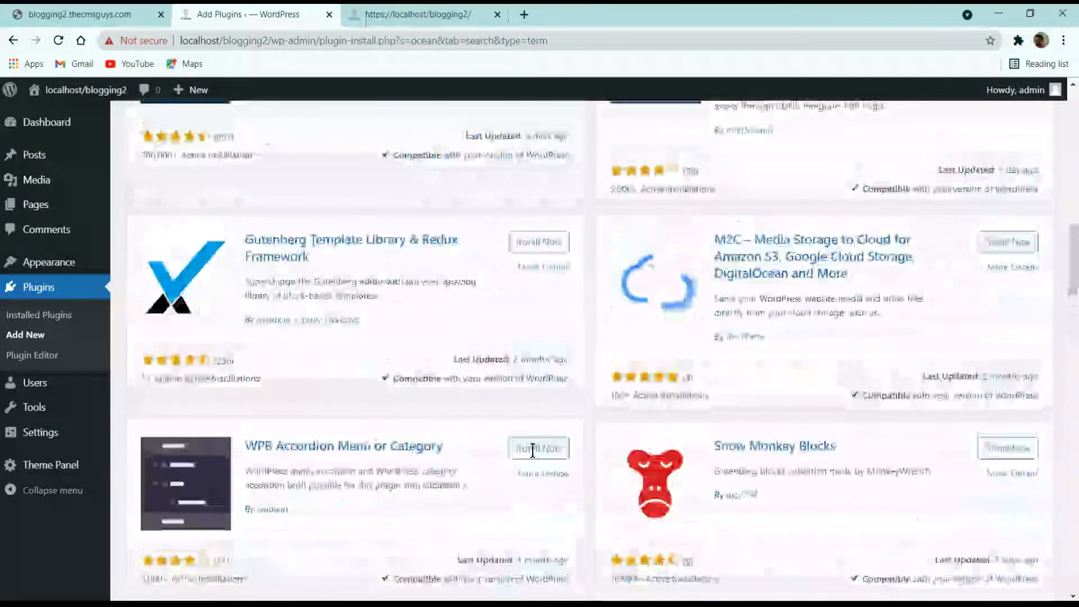
{"action": "scroll", "coordinate": [649, 443], "scroll_direction": "up", "scroll_amount": 5}
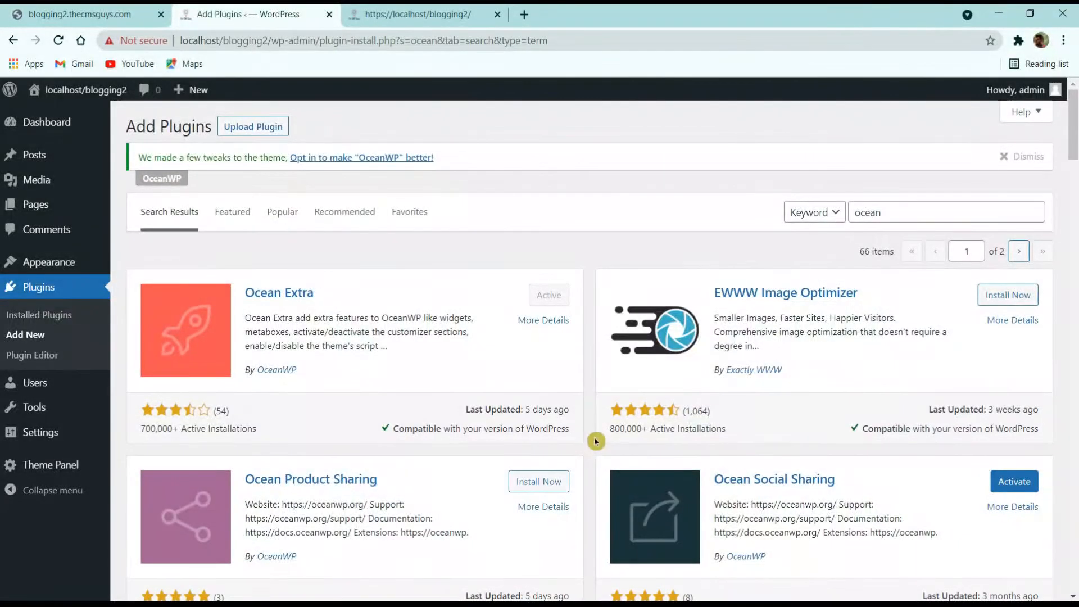
Step: Search 'Wp forms', install Contact Form by WPForms, and switch to the demo blog tab
{"action": "left_click_drag", "start_coordinate": [894, 217], "coordinate": [793, 229]}
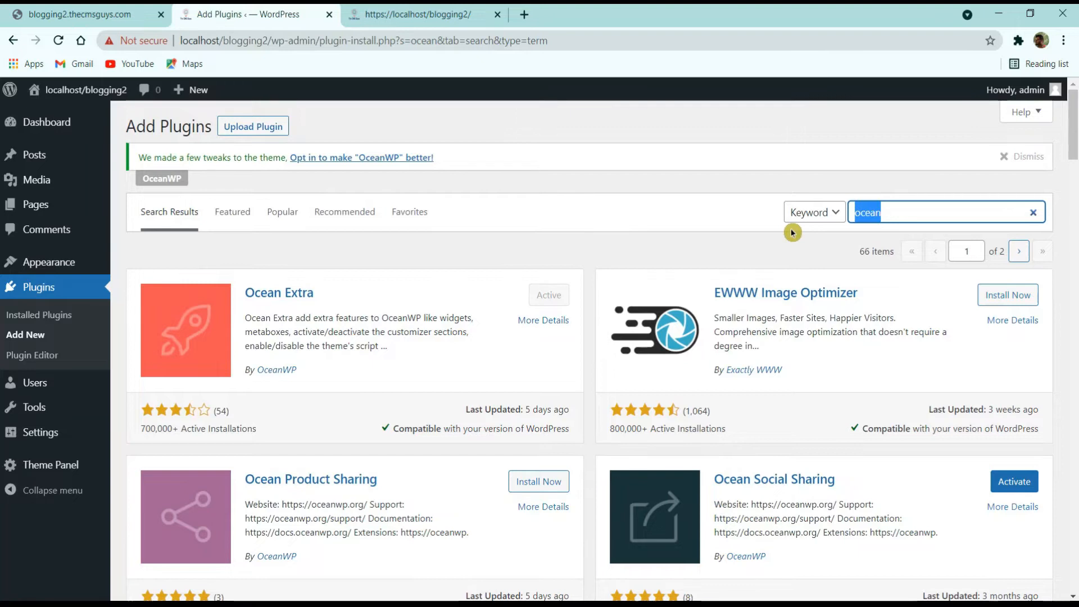
{"action": "type", "text": "Wp"}
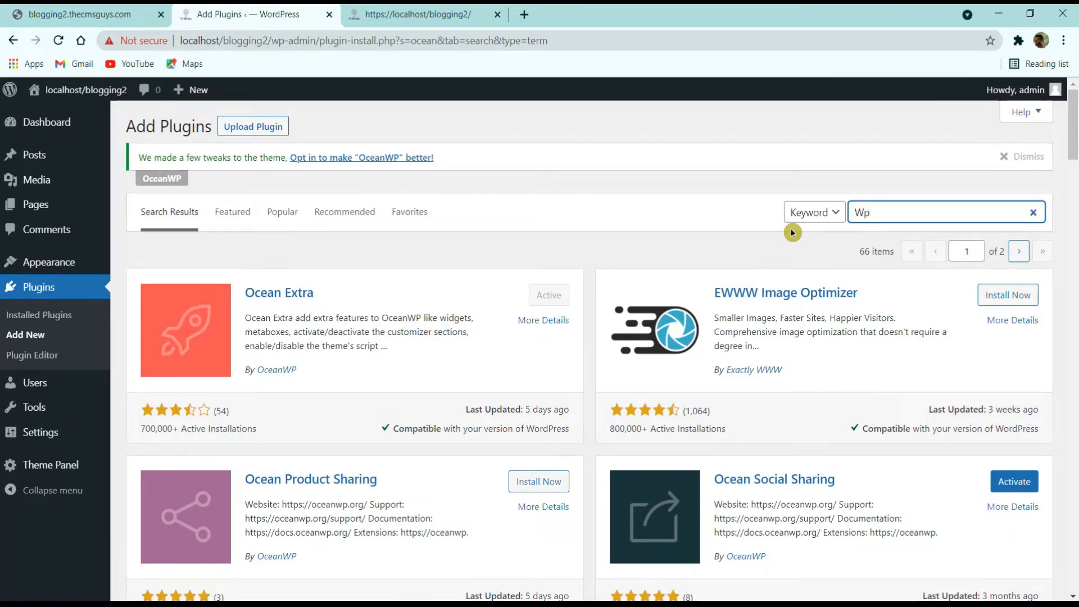
{"action": "type", "text": " forms"}
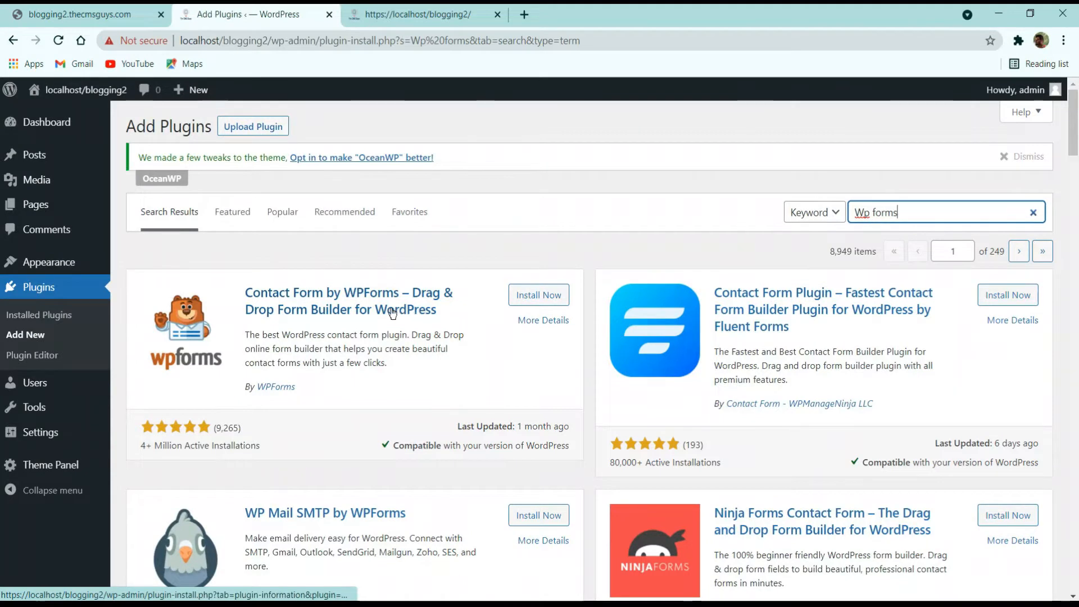
{"action": "left_click", "coordinate": [537, 295]}
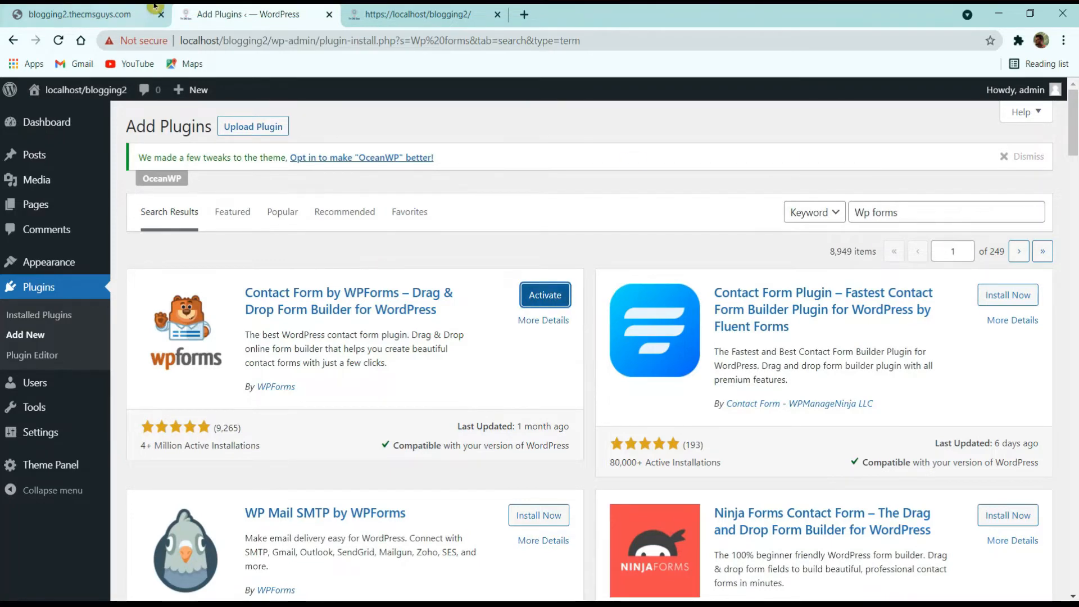
{"action": "left_click", "coordinate": [112, 14]}
{"action": "scroll", "coordinate": [386, 157], "scroll_direction": "up", "scroll_amount": 10}
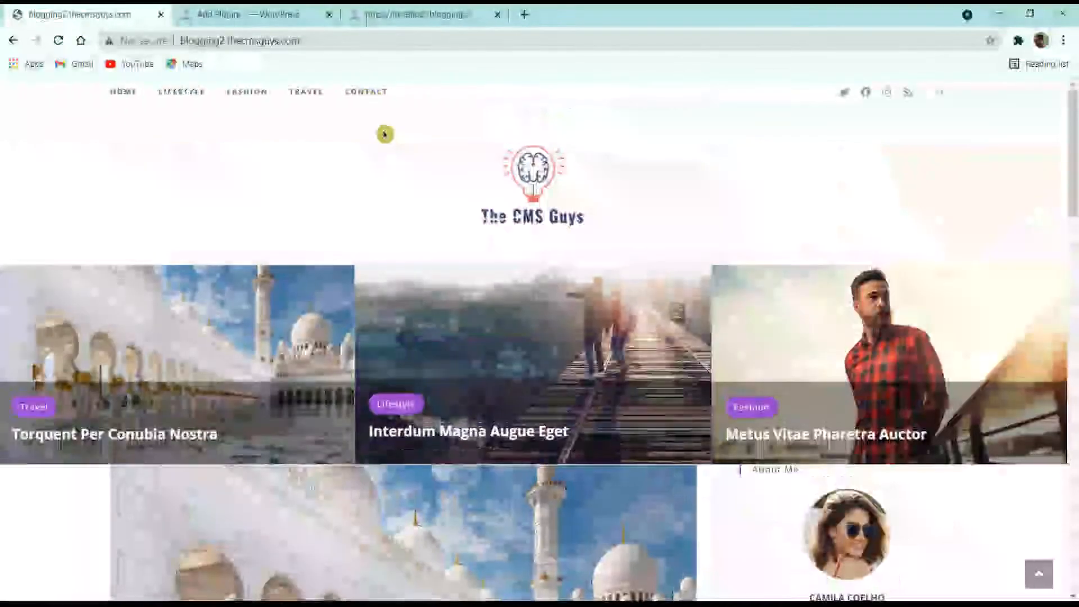
Step: View the demo blog's Contact page, close the 'Stream blocked?' tab, and return to Add Plugins
{"action": "left_click", "coordinate": [381, 97]}
{"action": "left_click", "coordinate": [124, 6]}
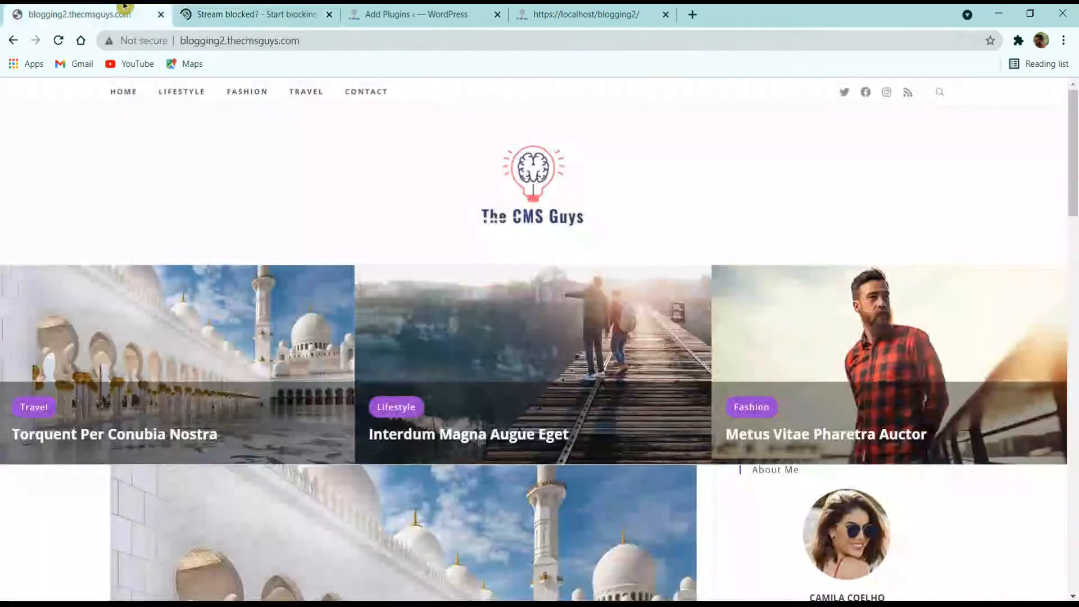
{"action": "left_click", "coordinate": [329, 15]}
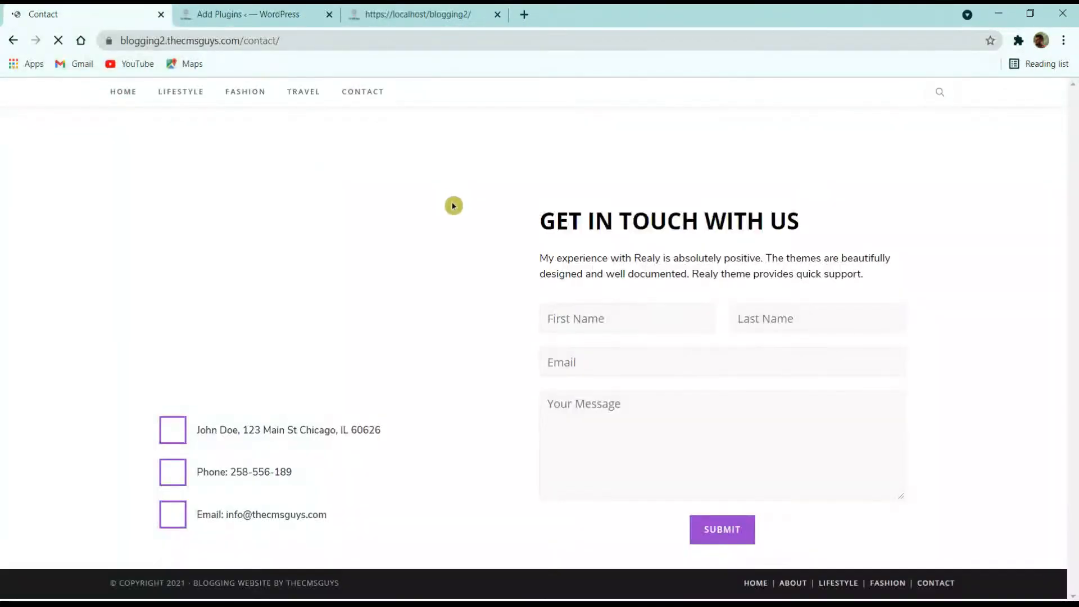
{"action": "scroll", "coordinate": [482, 248], "scroll_direction": "down", "scroll_amount": 2}
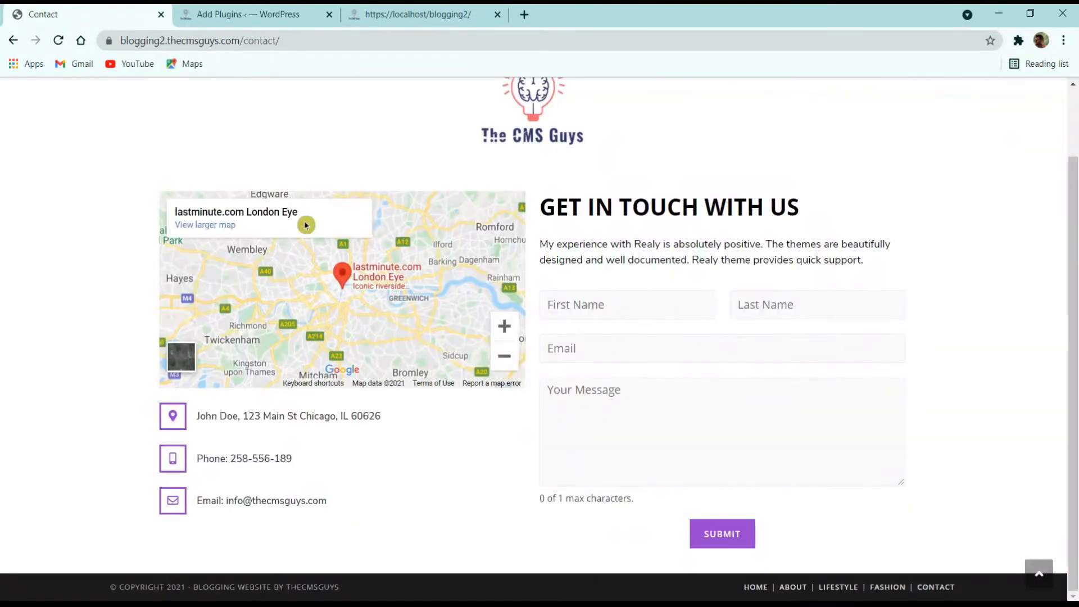
{"action": "left_click", "coordinate": [271, 7]}
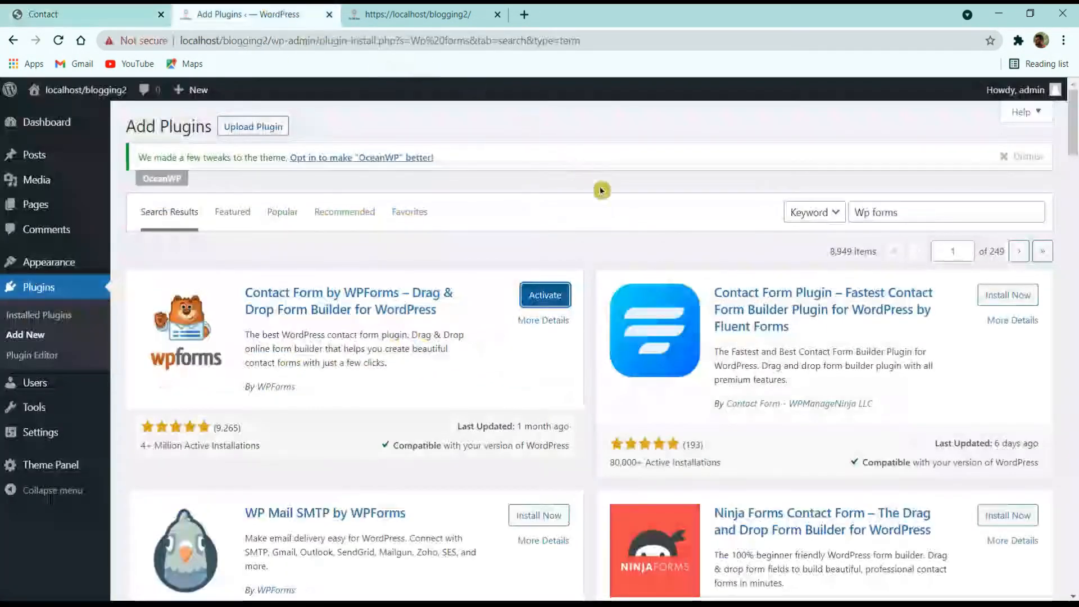
Step: Search 'elementor', install Elementor Website Builder and Essential Addons, then open Installed Plugins
{"action": "left_click_drag", "start_coordinate": [926, 210], "coordinate": [670, 240]}
{"action": "type", "text": "el"}
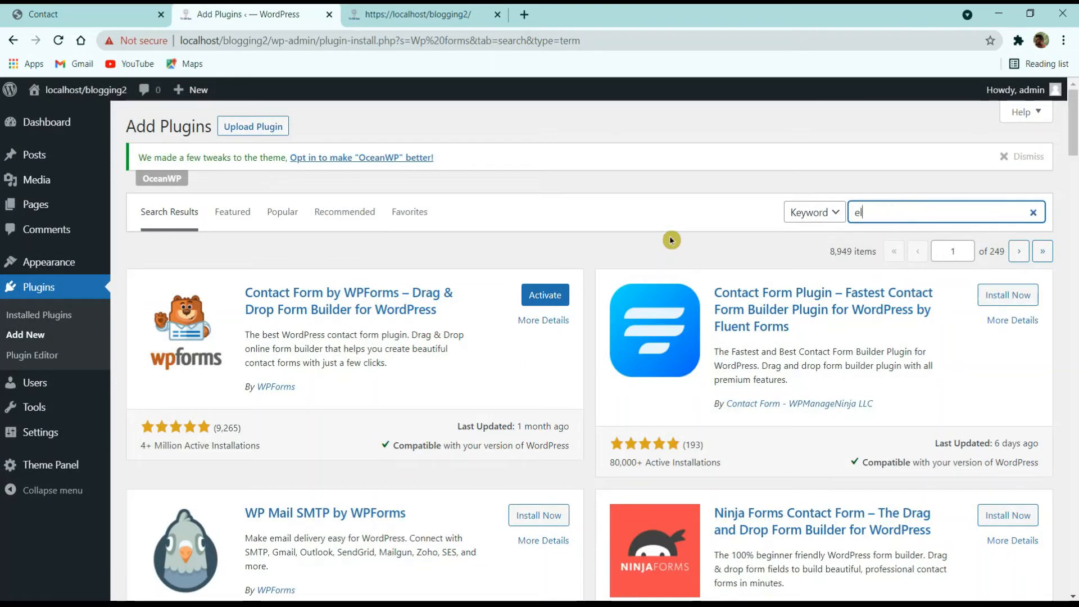
{"action": "type", "text": "emeno"}
{"action": "key", "text": "BackSpace"}
{"action": "type", "text": "o"}
{"action": "key", "text": "BackSpace"}
{"action": "type", "text": "t"}
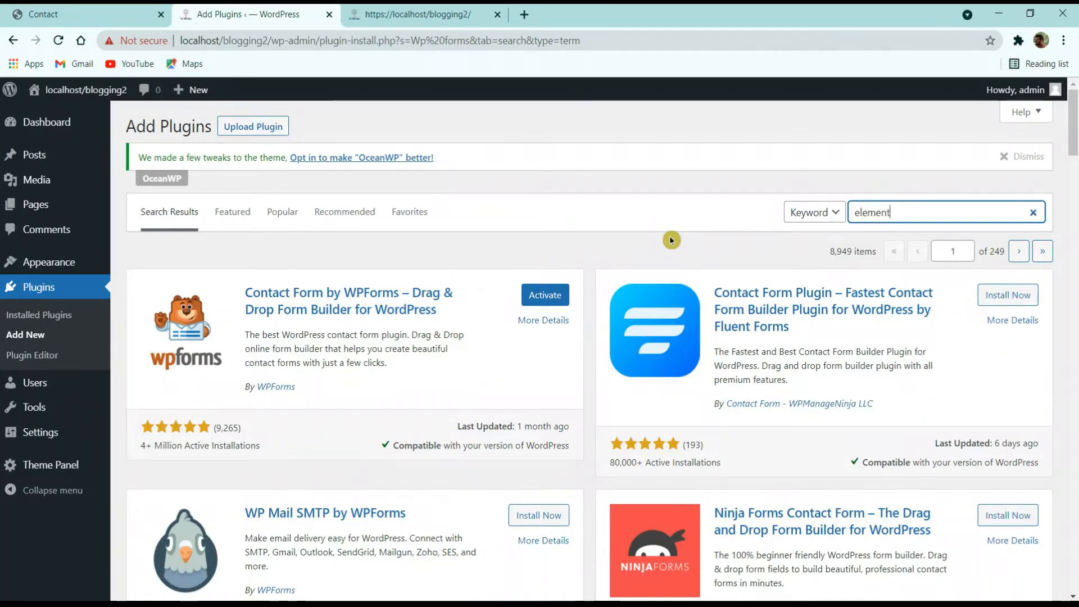
{"action": "type", "text": "or"}
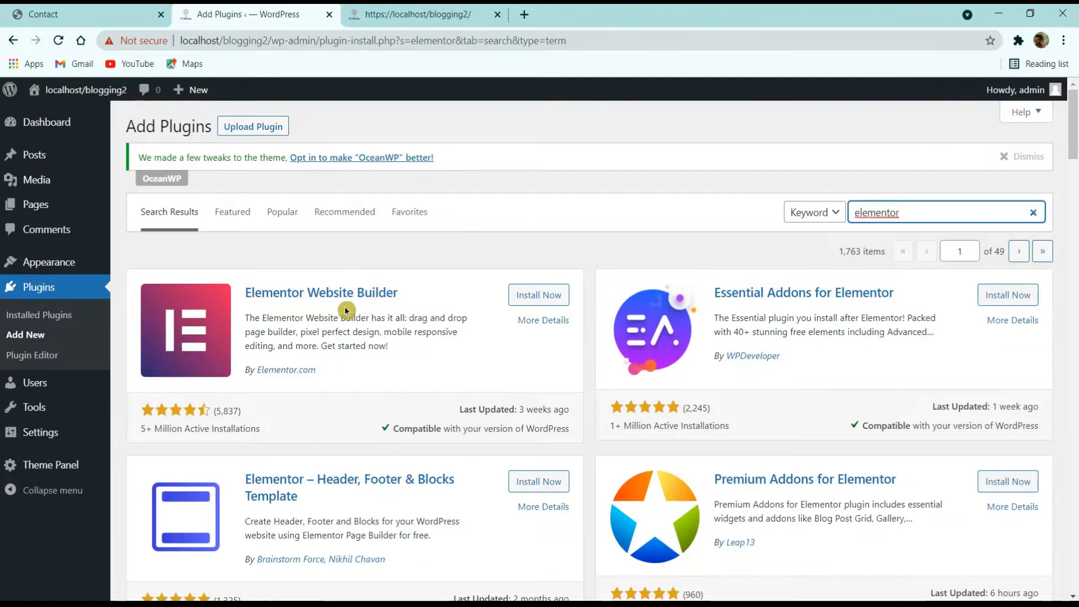
{"action": "left_click", "coordinate": [539, 296]}
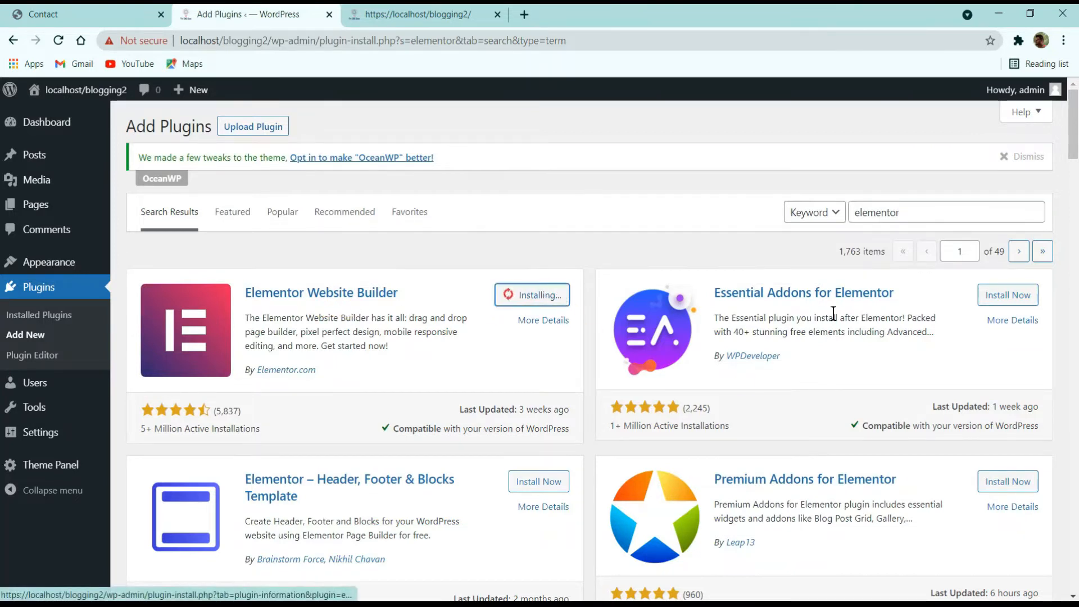
{"action": "left_click", "coordinate": [992, 296]}
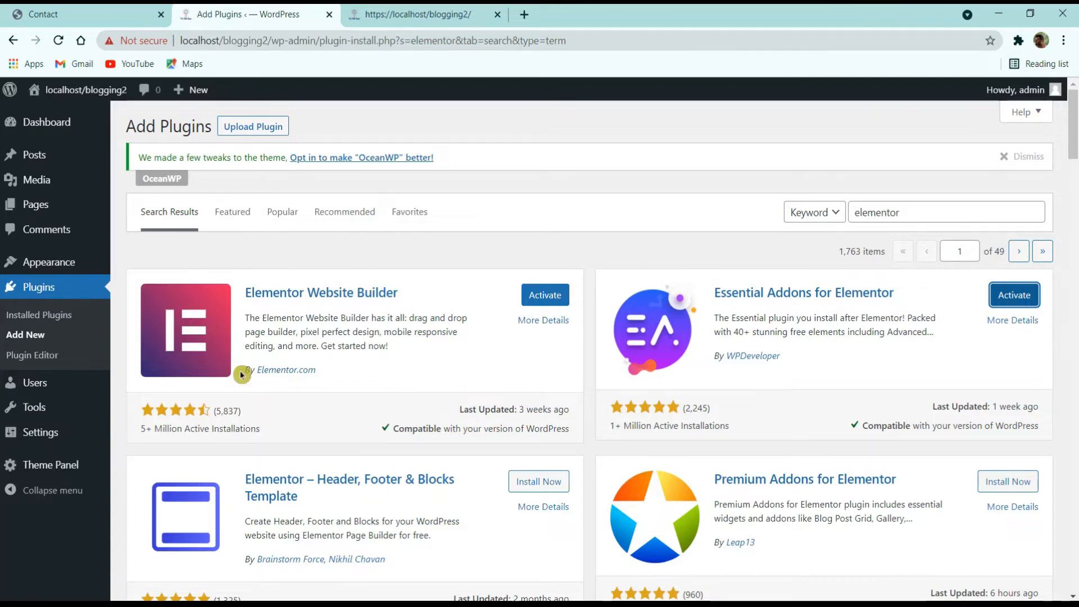
{"action": "left_click", "coordinate": [63, 322]}
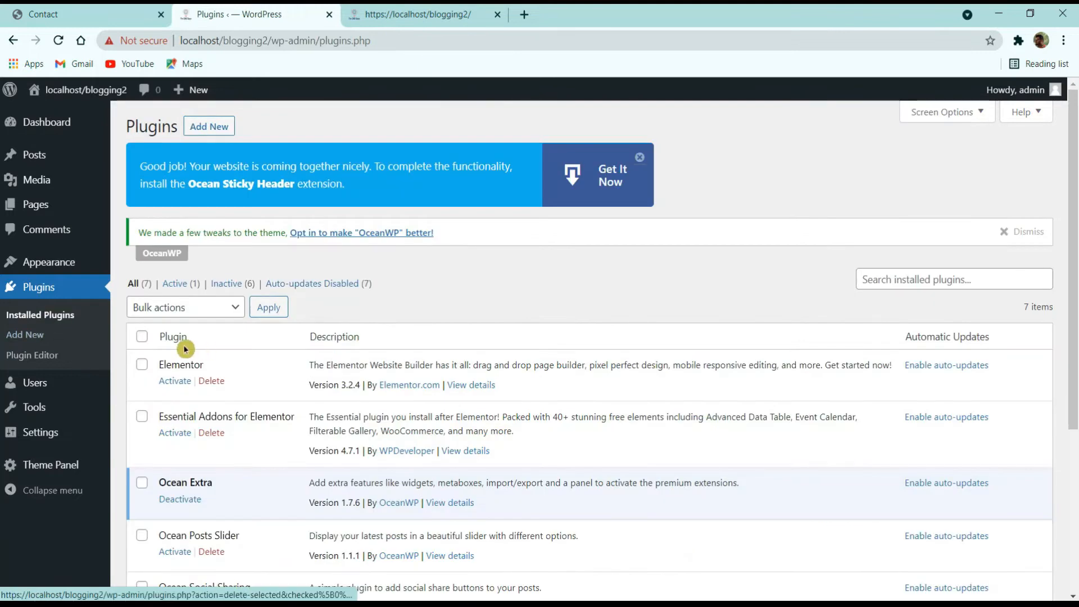
Step: Select all installed plugins and apply the Activate bulk action to activate every inactive one
{"action": "left_click", "coordinate": [143, 338]}
{"action": "scroll", "coordinate": [143, 338], "scroll_direction": "down", "scroll_amount": 4}
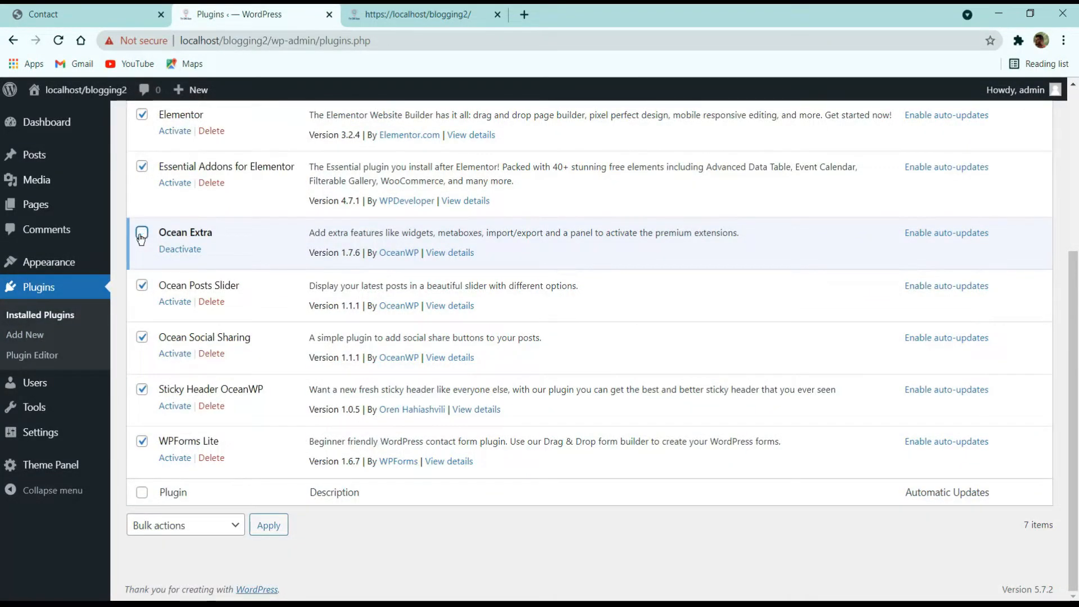
{"action": "scroll", "coordinate": [180, 373], "scroll_direction": "up", "scroll_amount": 3}
{"action": "left_click", "coordinate": [162, 204]}
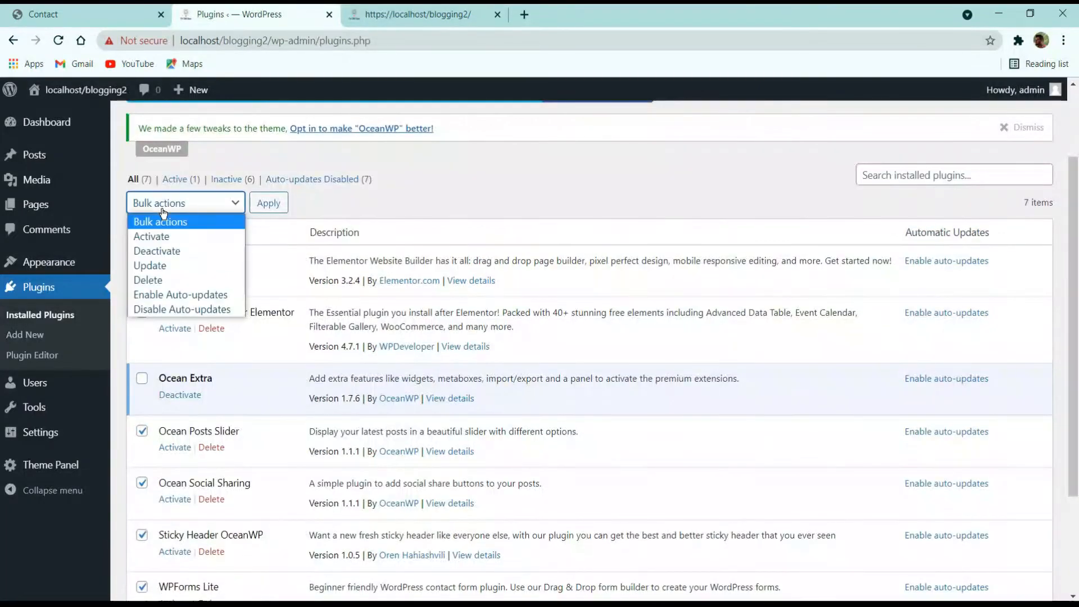
{"action": "left_click", "coordinate": [179, 241]}
{"action": "left_click", "coordinate": [286, 206]}
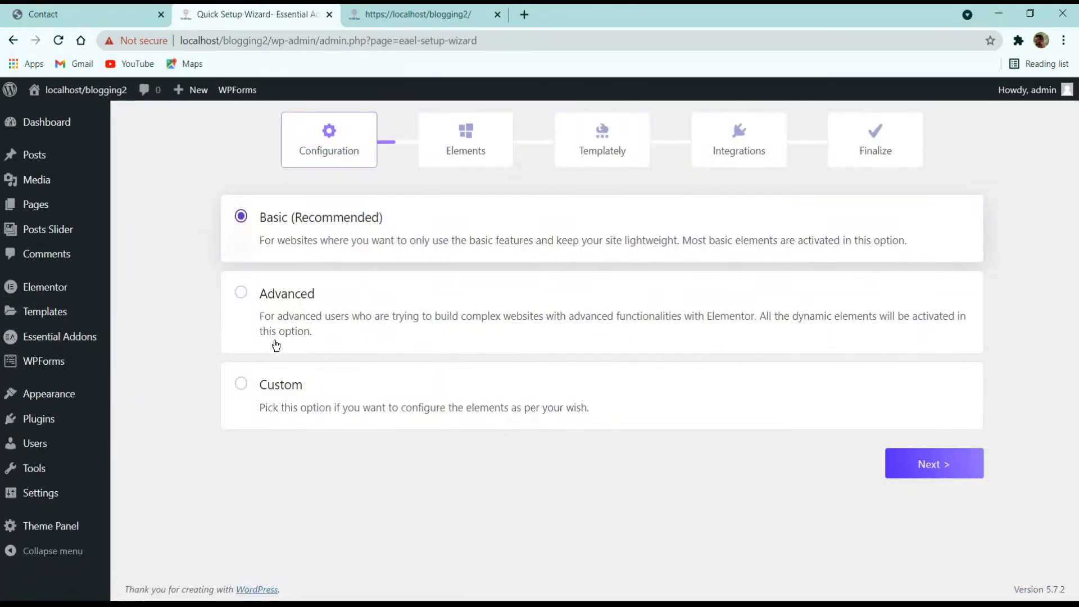
Step: Finish the Essential Addons wizard with Custom configuration through Elements, Templately and Integrations, then return to Installed Plugins
{"action": "left_click", "coordinate": [299, 387]}
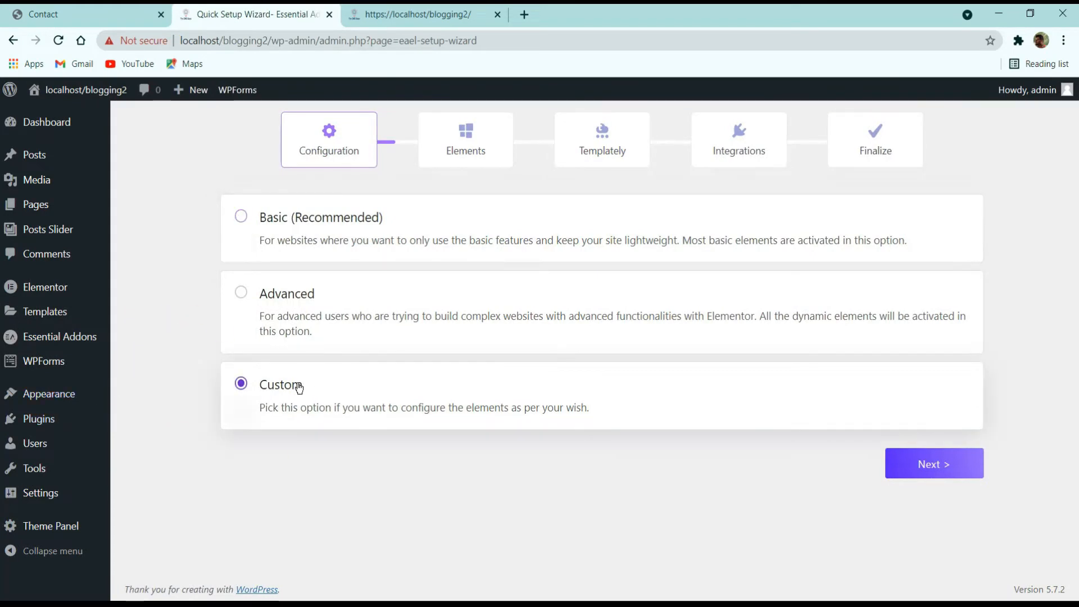
{"action": "left_click", "coordinate": [944, 462]}
{"action": "scroll", "coordinate": [572, 341], "scroll_direction": "down", "scroll_amount": 3}
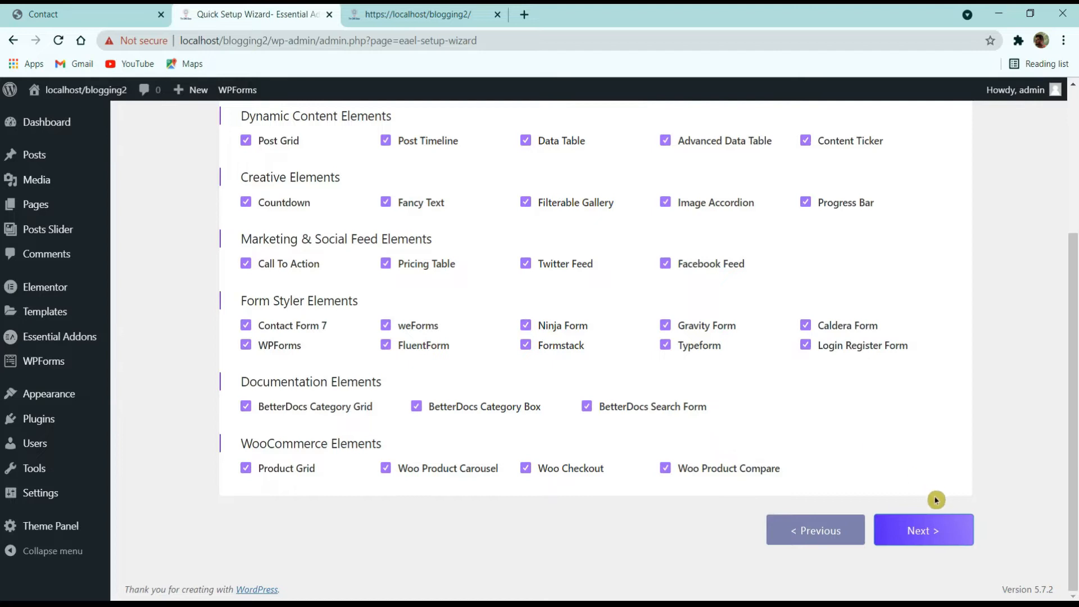
{"action": "left_click", "coordinate": [935, 526]}
{"action": "left_click", "coordinate": [939, 533]}
{"action": "scroll", "coordinate": [932, 492], "scroll_direction": "down", "scroll_amount": 5}
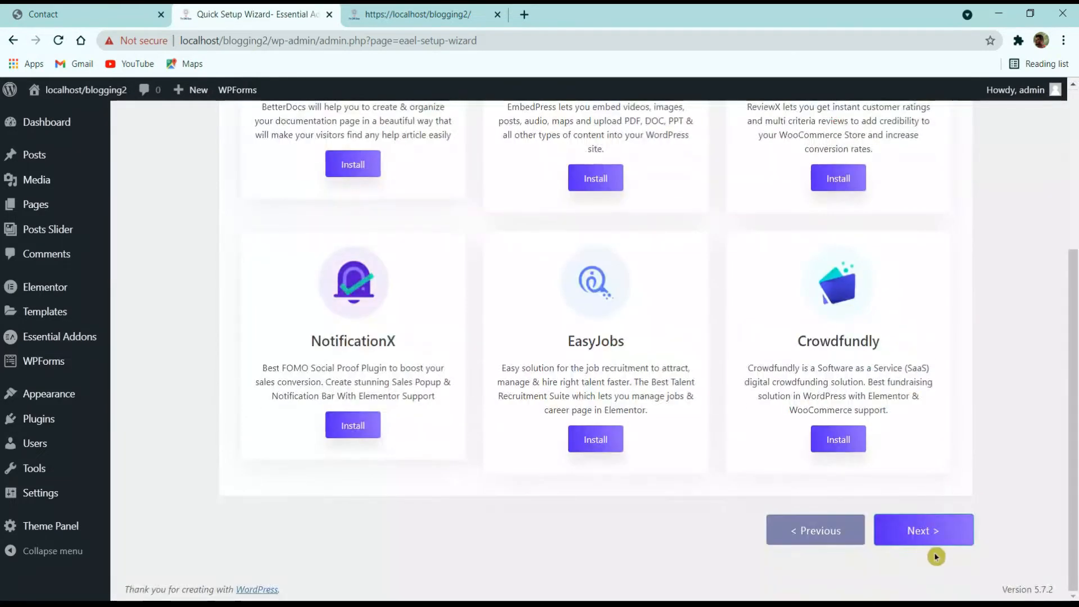
{"action": "left_click", "coordinate": [936, 529]}
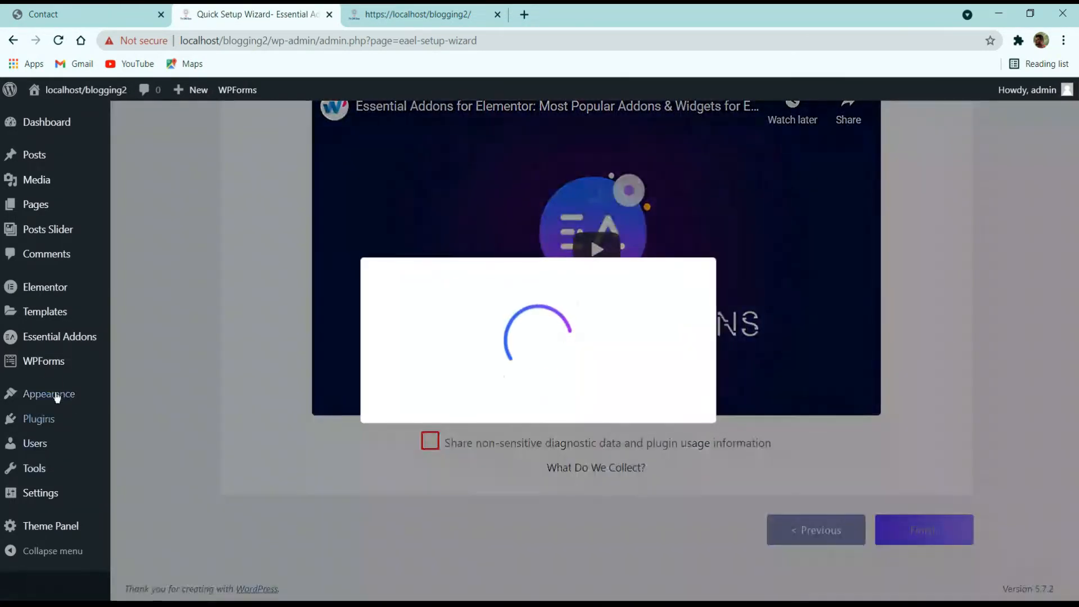
{"action": "mouse_move", "coordinate": [46, 418]}
{"action": "left_click", "coordinate": [161, 427]}
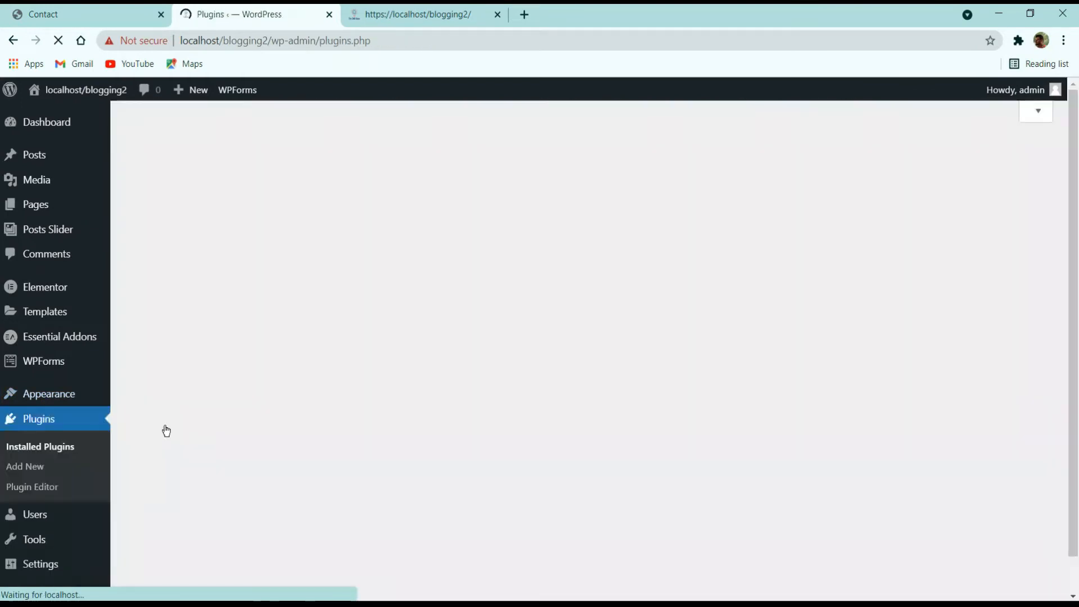
Step: Dismiss the OceanWP tweaks notice, answer No Thanks to Essential Addons data sharing, and go to the Dashboard
{"action": "scroll", "coordinate": [359, 290], "scroll_direction": "down", "scroll_amount": 8}
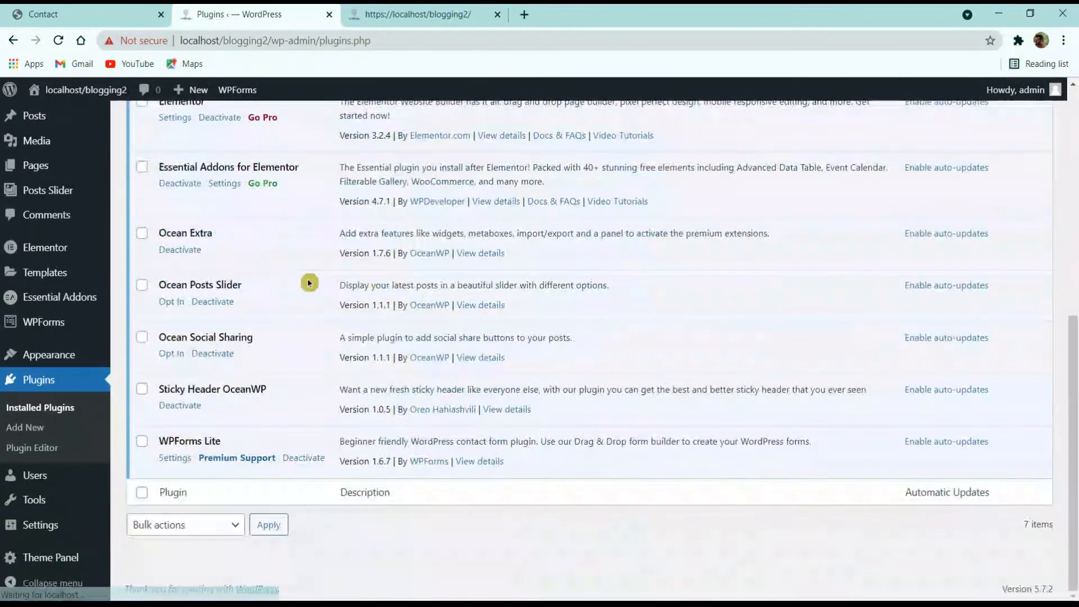
{"action": "scroll", "coordinate": [266, 410], "scroll_direction": "up", "scroll_amount": 8}
{"action": "scroll", "coordinate": [272, 377], "scroll_direction": "down", "scroll_amount": 8}
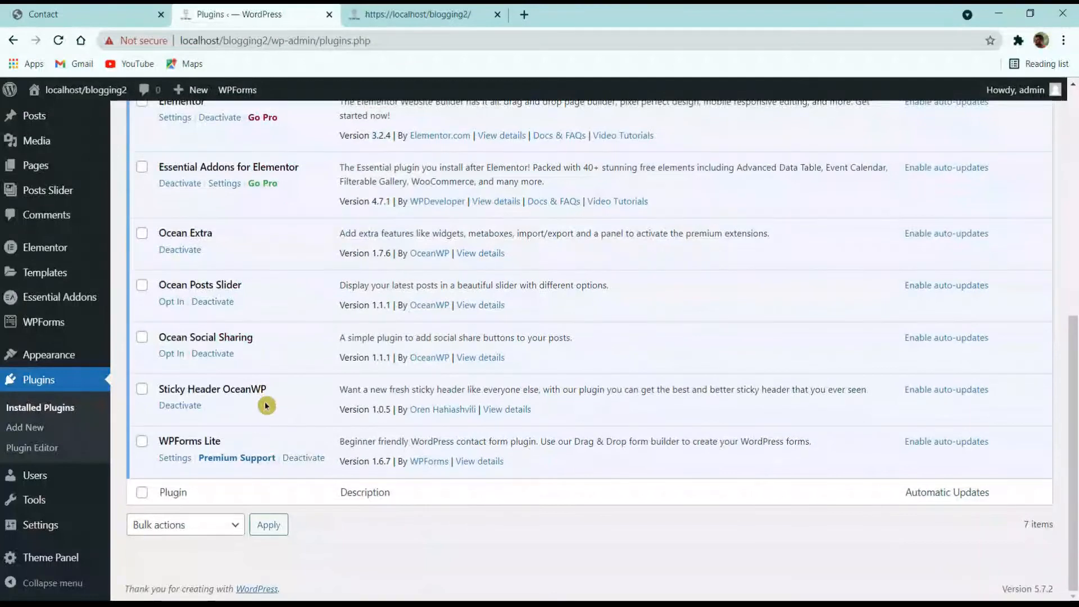
{"action": "scroll", "coordinate": [265, 405], "scroll_direction": "up", "scroll_amount": 8}
{"action": "left_click", "coordinate": [1005, 232]}
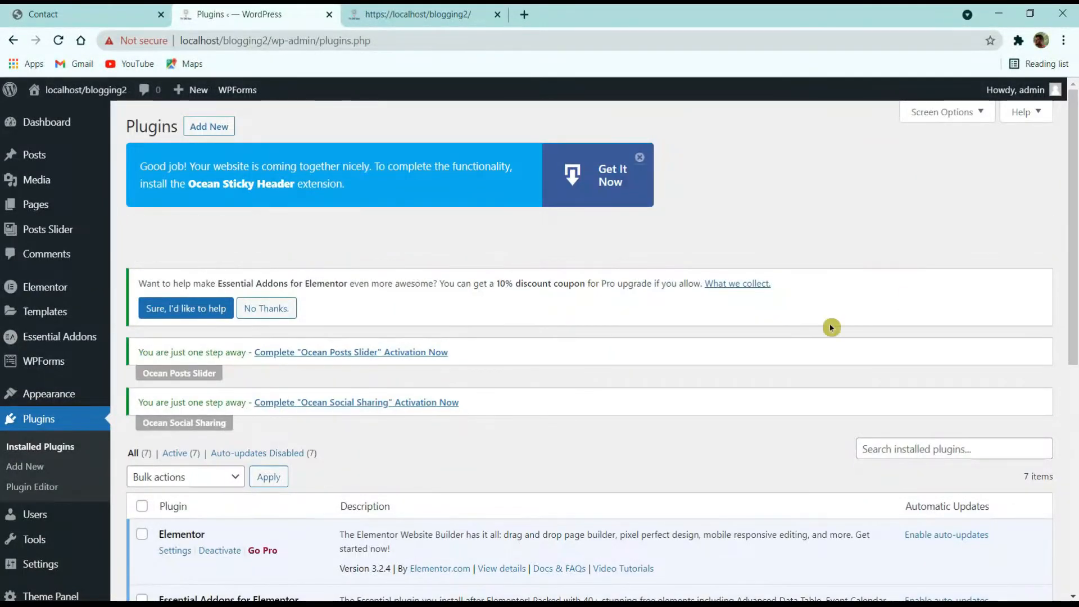
{"action": "left_click", "coordinate": [276, 265]}
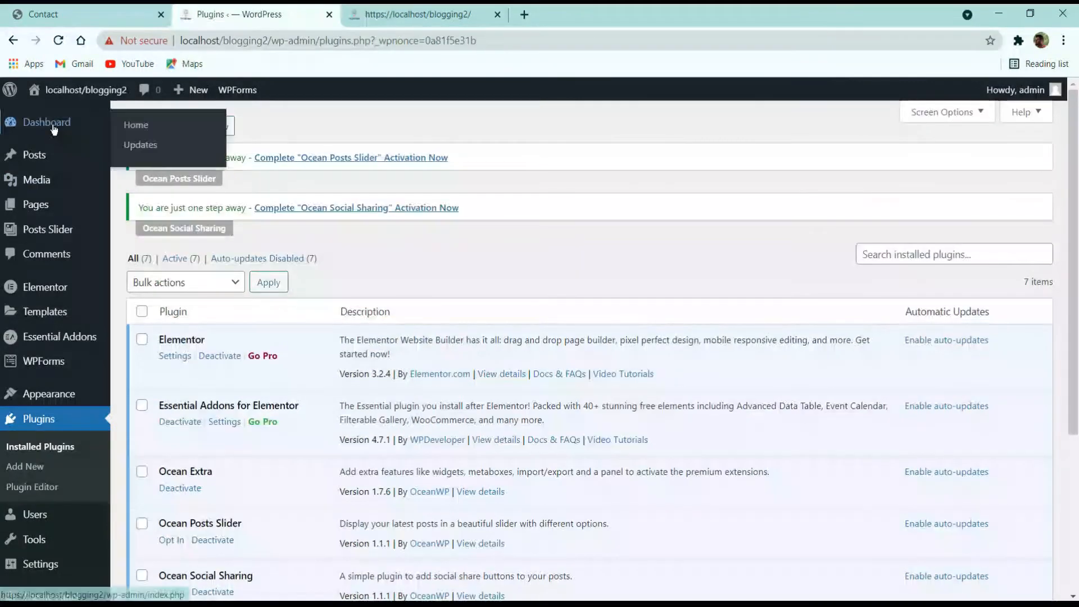
{"action": "left_click", "coordinate": [54, 130]}
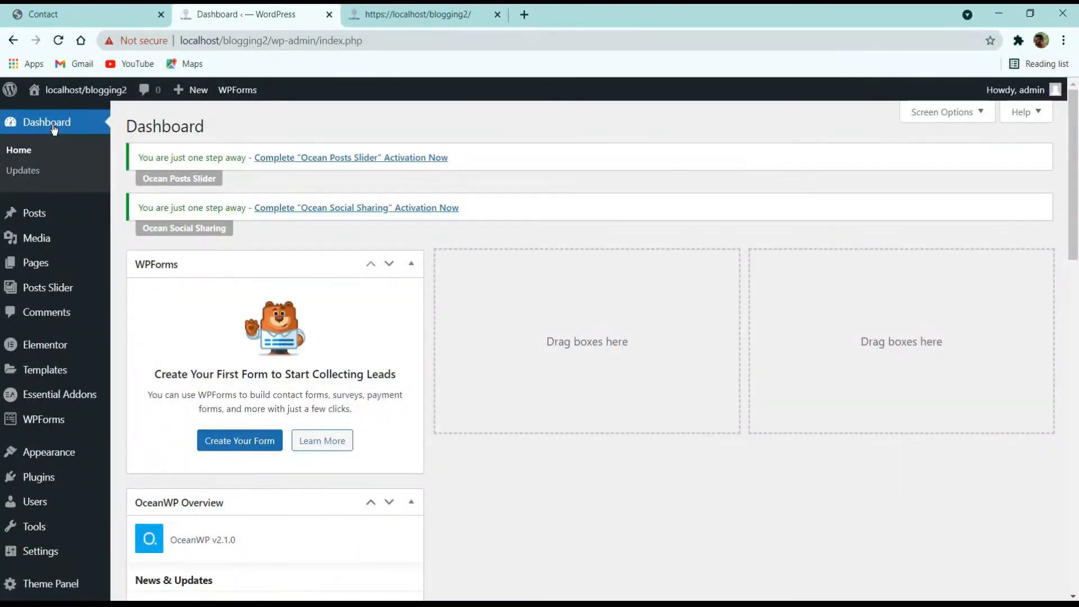
Step: Uncheck Elementor Overview, OceanWP Overview and WPForms in the Dashboard's Screen Options
{"action": "scroll", "coordinate": [437, 372], "scroll_direction": "down", "scroll_amount": 15}
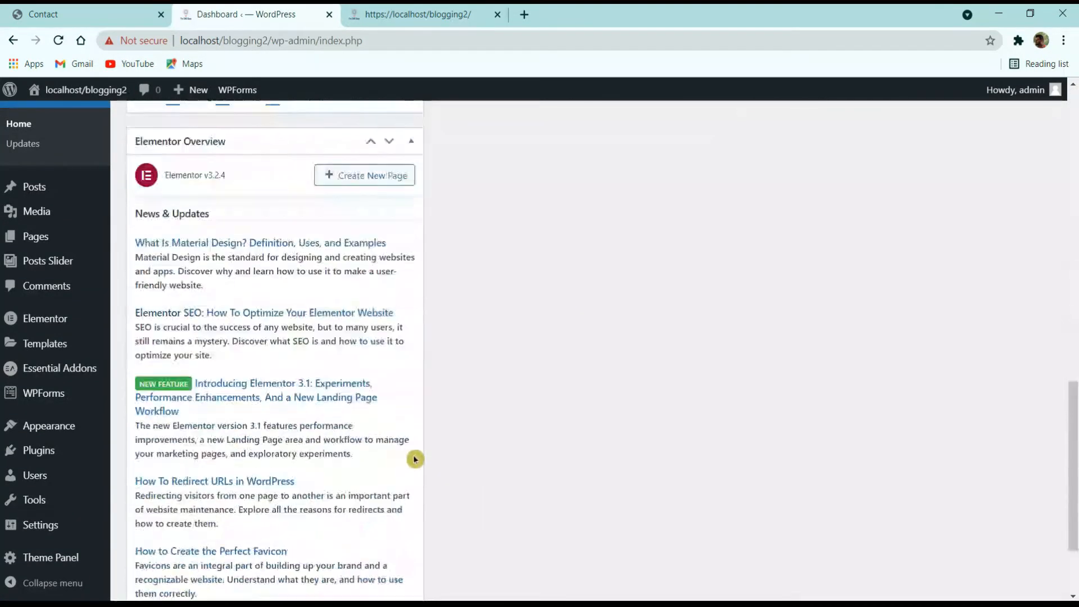
{"action": "scroll", "coordinate": [415, 460], "scroll_direction": "up", "scroll_amount": 15}
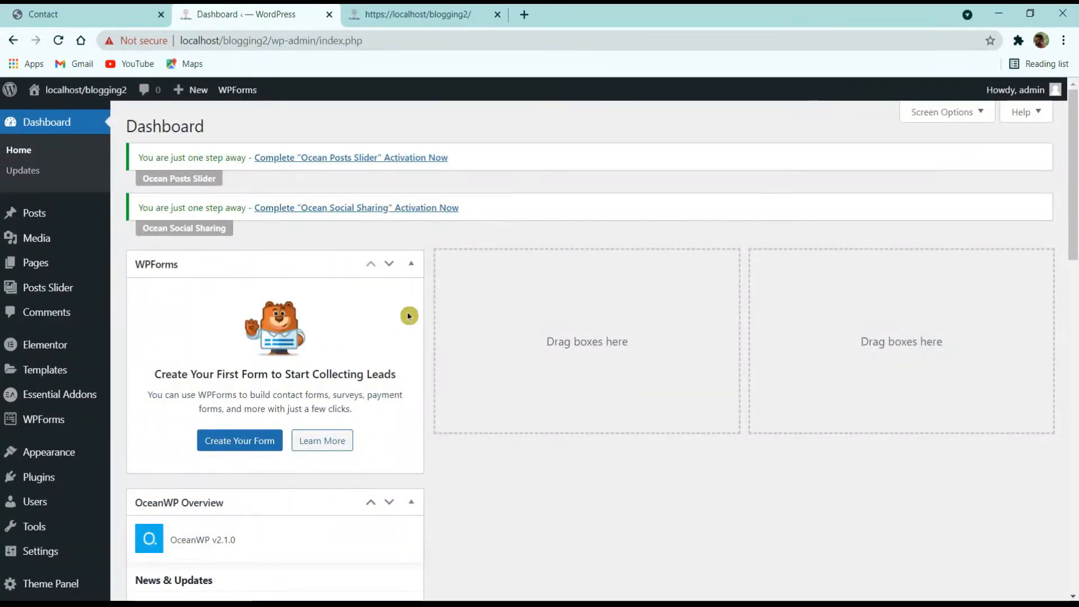
{"action": "left_click", "coordinate": [944, 115]}
{"action": "left_click", "coordinate": [313, 190]}
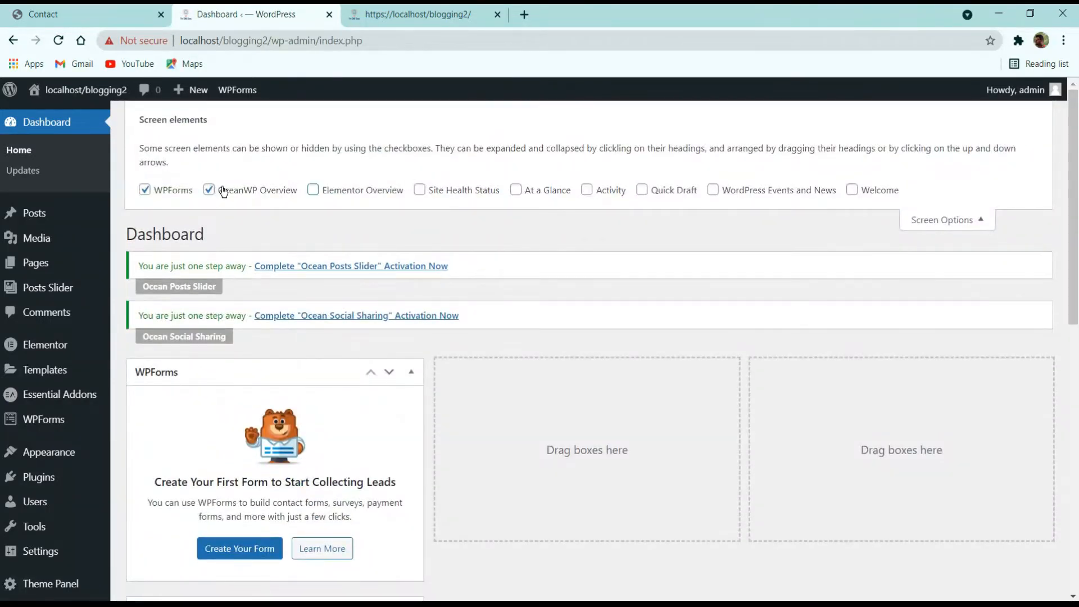
{"action": "left_click", "coordinate": [223, 191]}
{"action": "left_click", "coordinate": [154, 190]}
{"action": "left_click", "coordinate": [982, 209]}
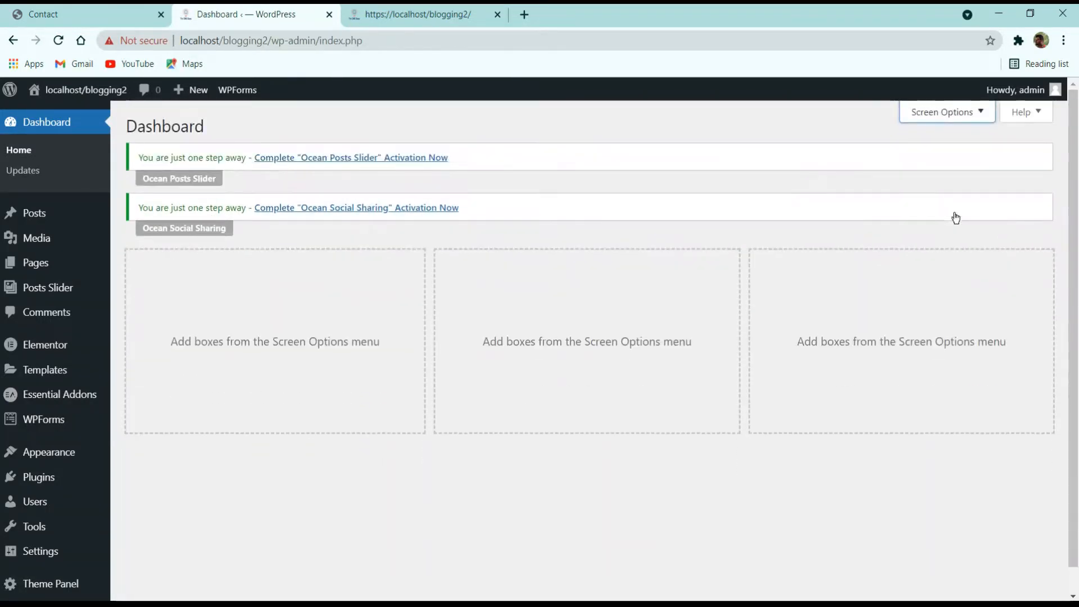
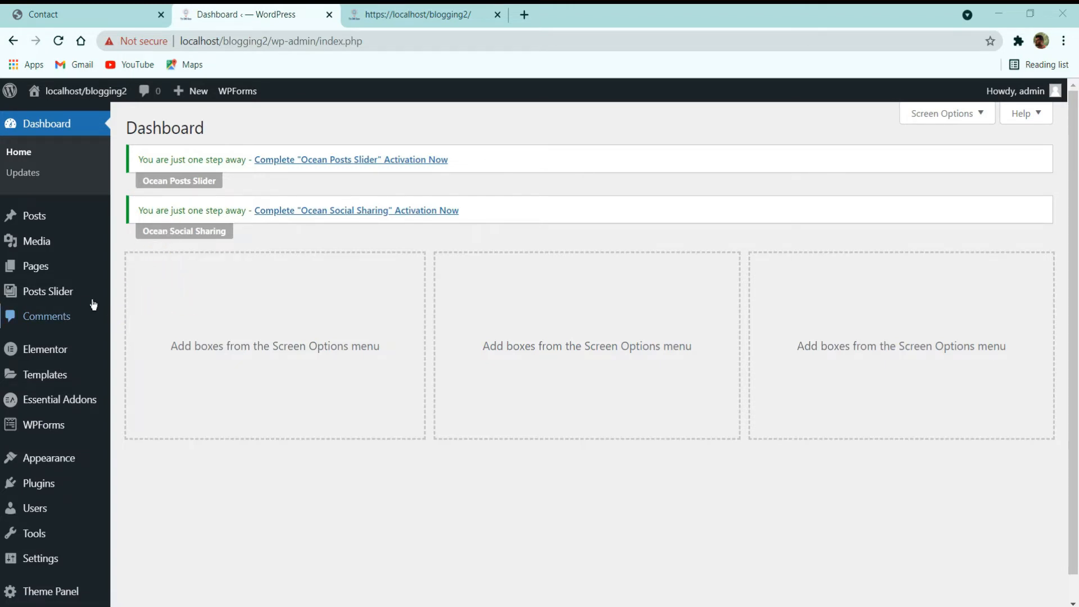
Step: Show the empty admin Posts list and open the demo post 'Torquent per conubia nostra' for reference
{"action": "left_click", "coordinate": [30, 220]}
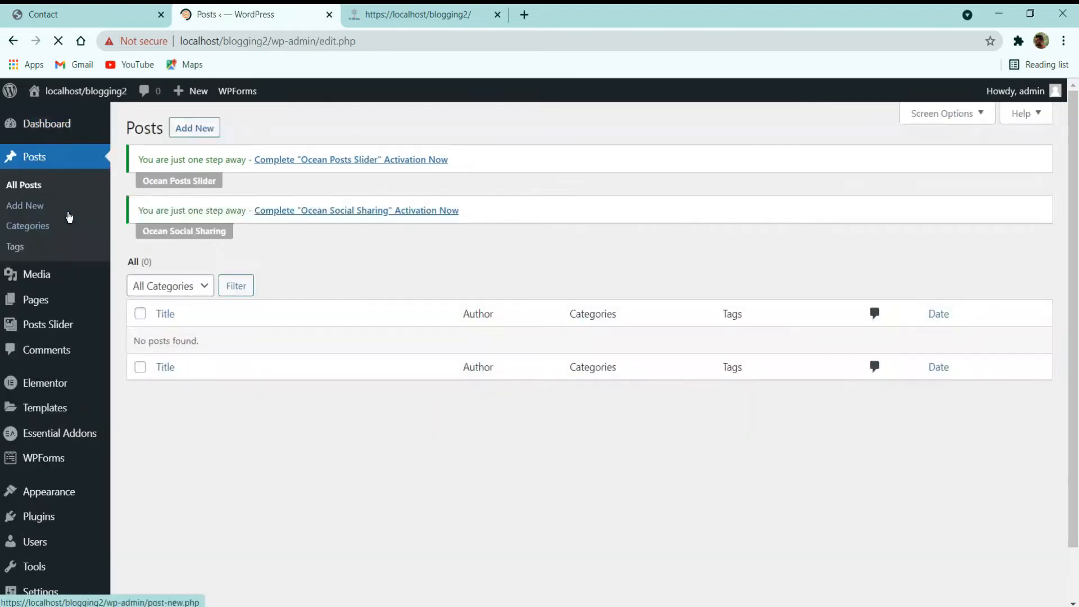
{"action": "left_click", "coordinate": [95, 11]}
{"action": "scroll", "coordinate": [306, 183], "scroll_direction": "up", "scroll_amount": 2}
{"action": "left_click", "coordinate": [122, 97]}
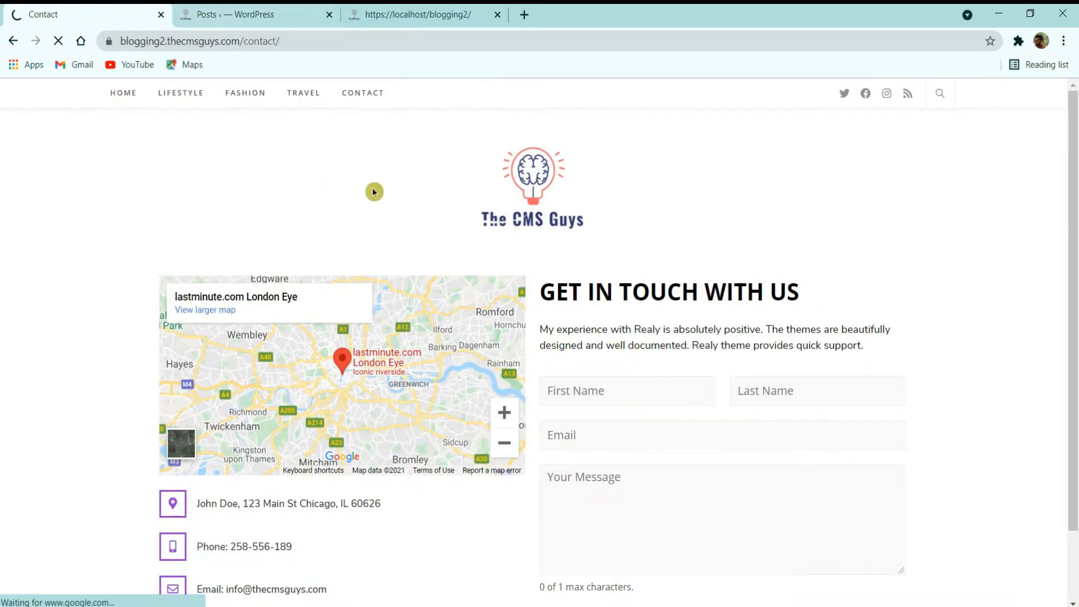
{"action": "left_click", "coordinate": [250, 18]}
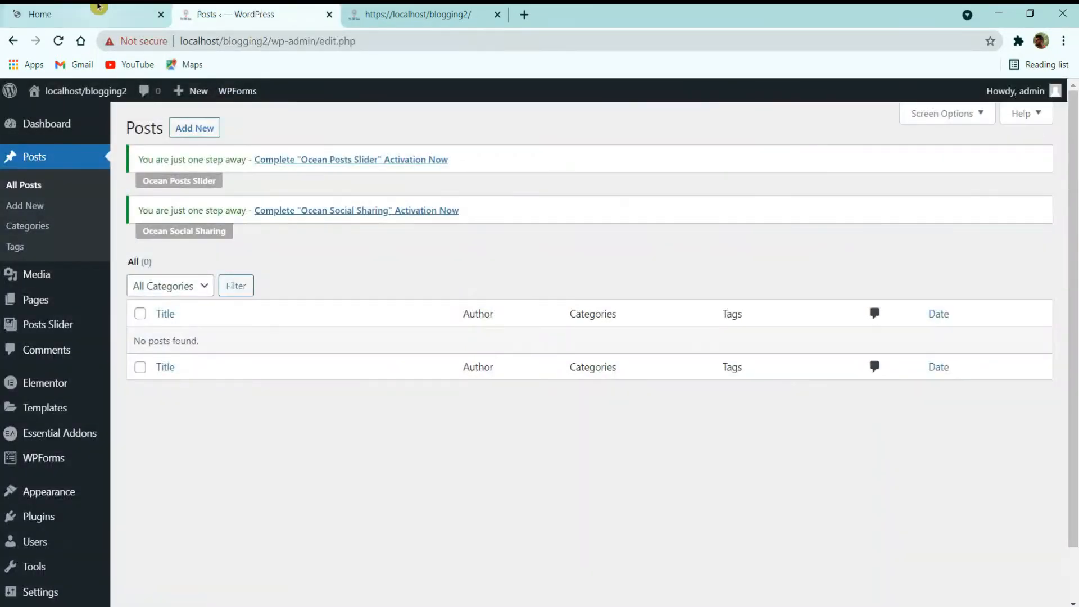
{"action": "left_click", "coordinate": [98, 9]}
{"action": "scroll", "coordinate": [187, 258], "scroll_direction": "down", "scroll_amount": 1}
{"action": "scroll", "coordinate": [187, 258], "scroll_direction": "down", "scroll_amount": 5}
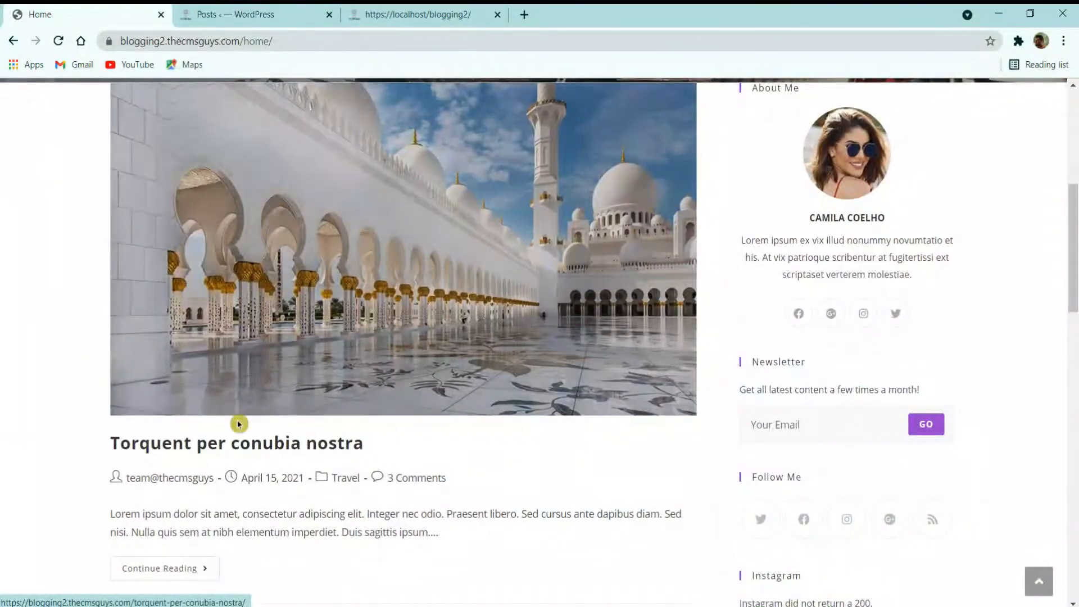
{"action": "left_click", "coordinate": [235, 446]}
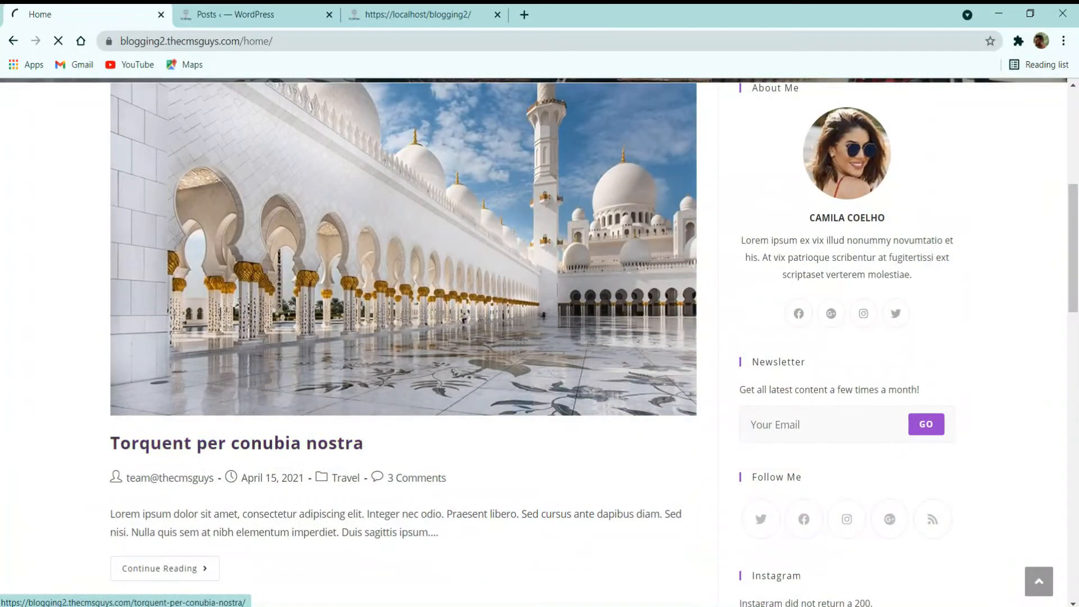
{"action": "left_click", "coordinate": [253, 13]}
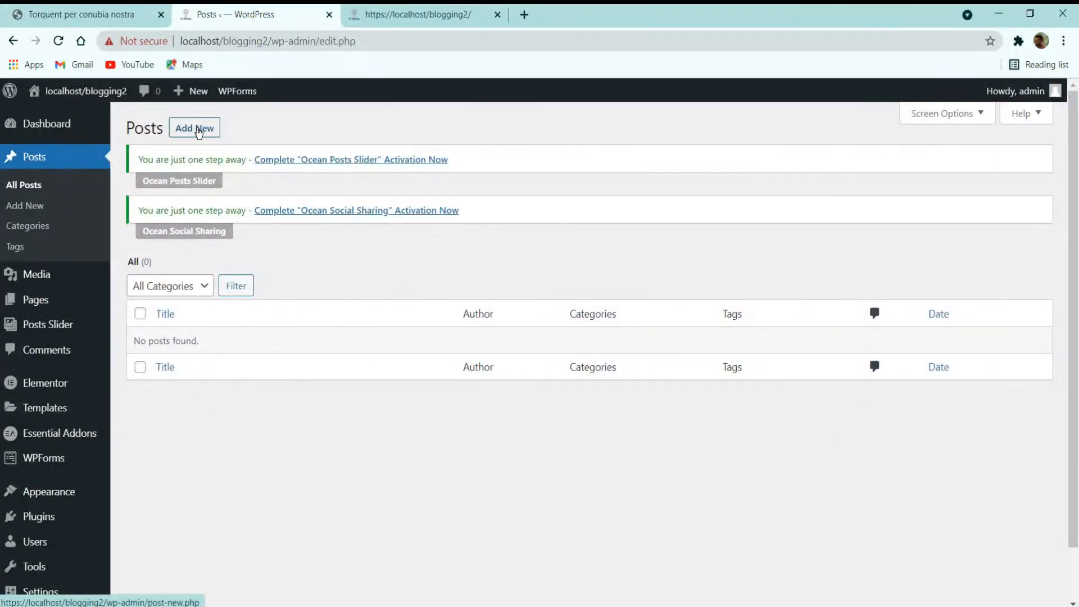
Step: Start a new post titled 'Torquent per conubia nostra', copied from the demo post's title
{"action": "left_click", "coordinate": [197, 129]}
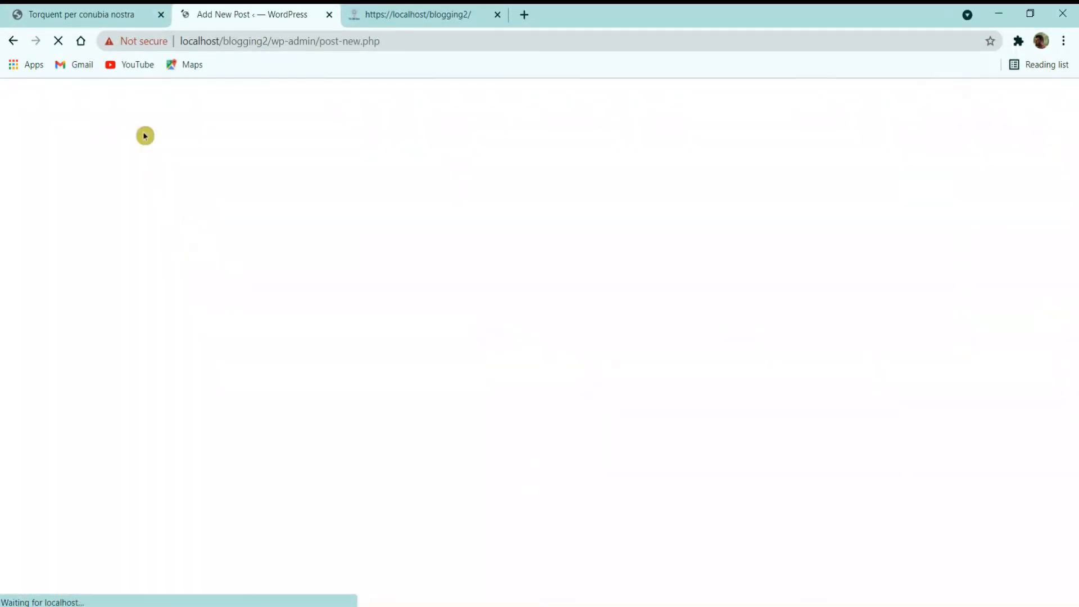
{"action": "left_click", "coordinate": [127, 7]}
{"action": "scroll", "coordinate": [465, 279], "scroll_direction": "down", "scroll_amount": 5}
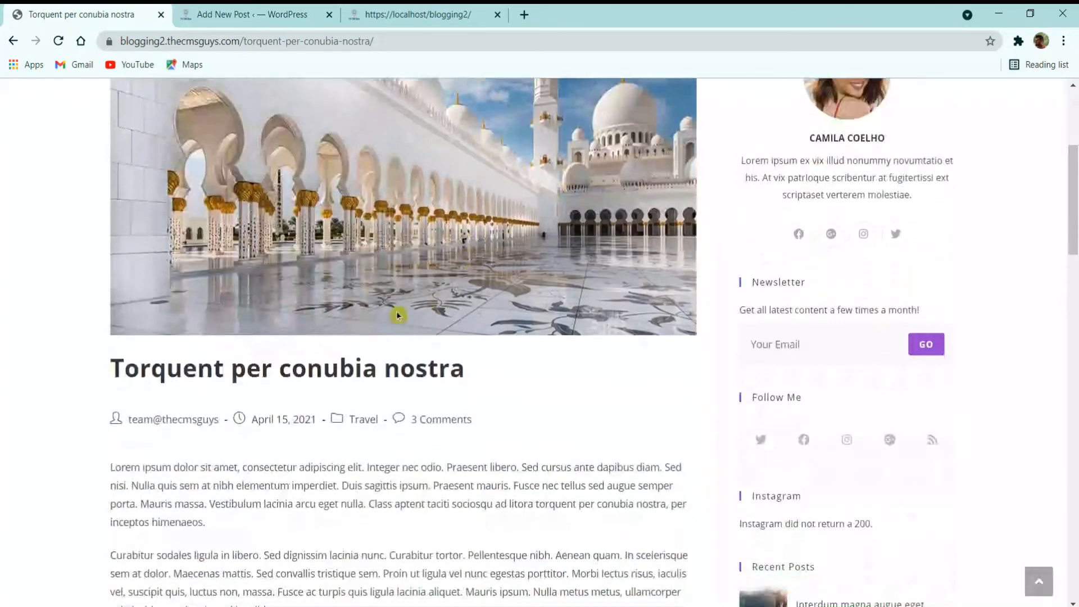
{"action": "left_click_drag", "start_coordinate": [517, 368], "coordinate": [86, 376]}
{"action": "key", "text": "ctrl+c"}
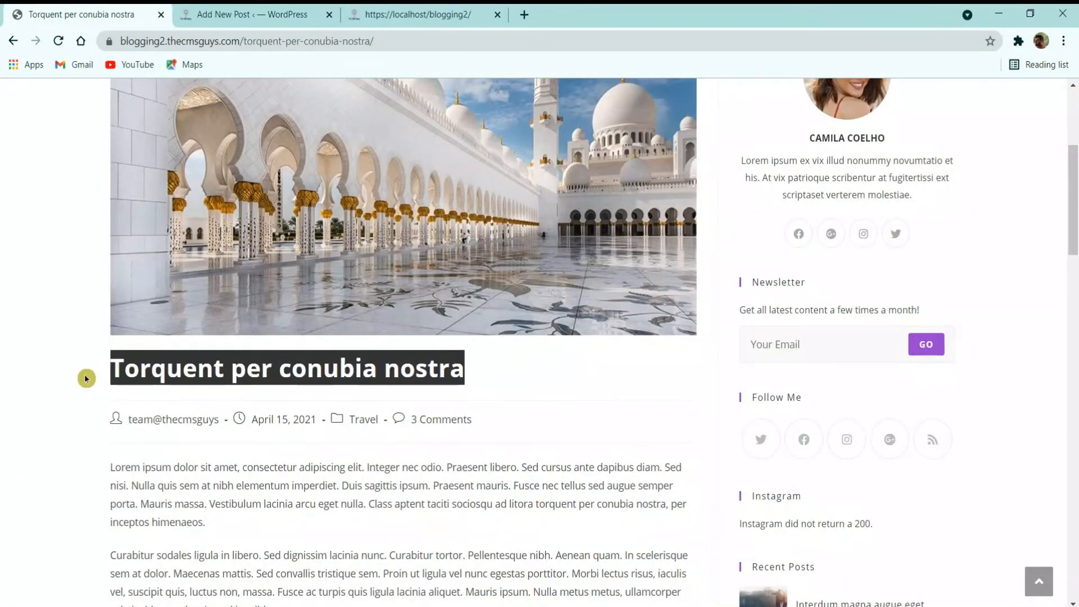
{"action": "left_click", "coordinate": [294, 6]}
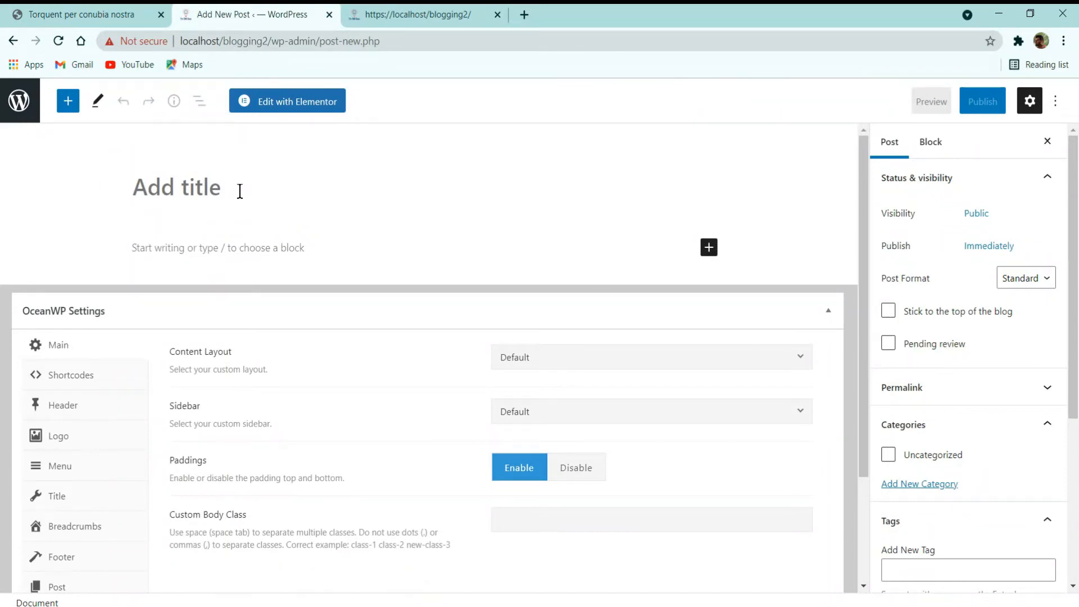
{"action": "left_click", "coordinate": [240, 191]}
{"action": "key", "text": "ctrl+v"}
Step: Select the demo post's body text and clear text mistakenly pasted into the new post's body
{"action": "left_click", "coordinate": [85, 14]}
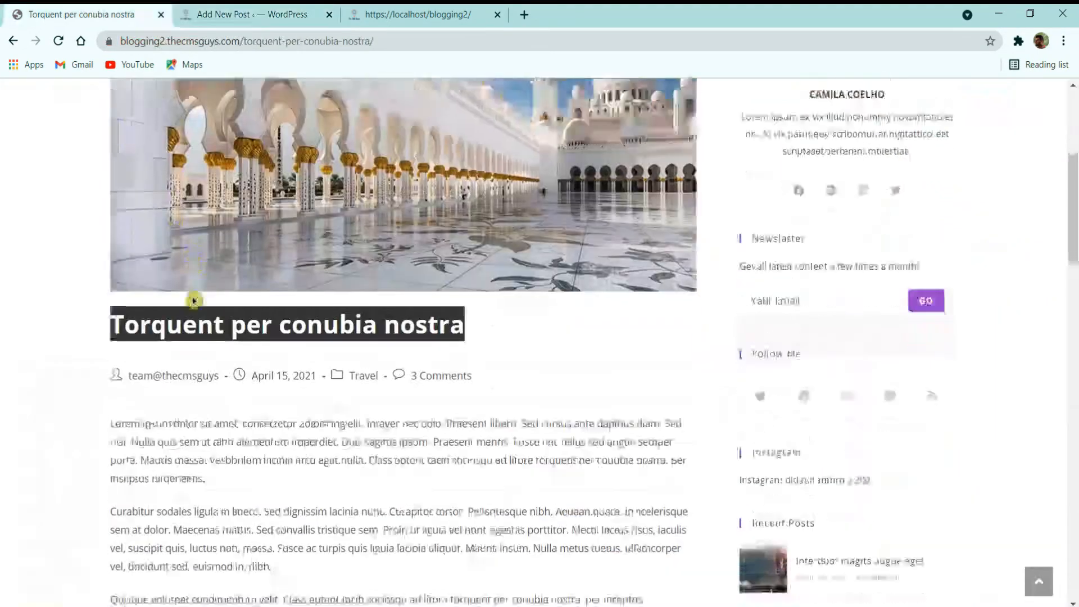
{"action": "scroll", "coordinate": [192, 298], "scroll_direction": "down", "scroll_amount": 7}
{"action": "scroll", "coordinate": [193, 300], "scroll_direction": "down", "scroll_amount": 2}
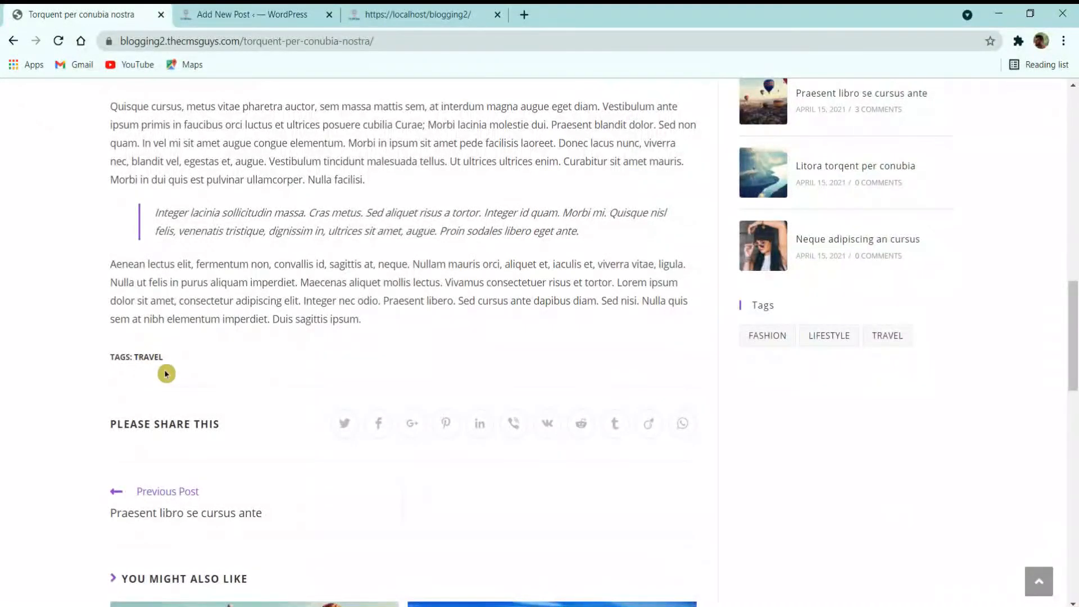
{"action": "left_click_drag", "start_coordinate": [381, 326], "coordinate": [110, 376]}
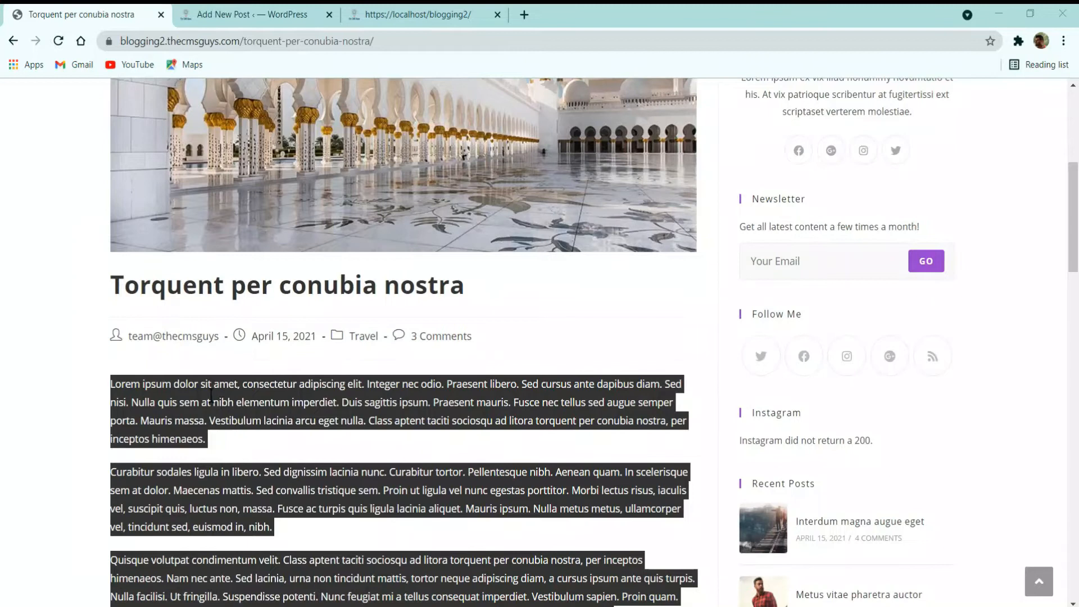
{"action": "scroll", "coordinate": [212, 396], "scroll_direction": "down", "scroll_amount": 1}
{"action": "left_click", "coordinate": [251, 14]}
{"action": "left_click", "coordinate": [190, 250]}
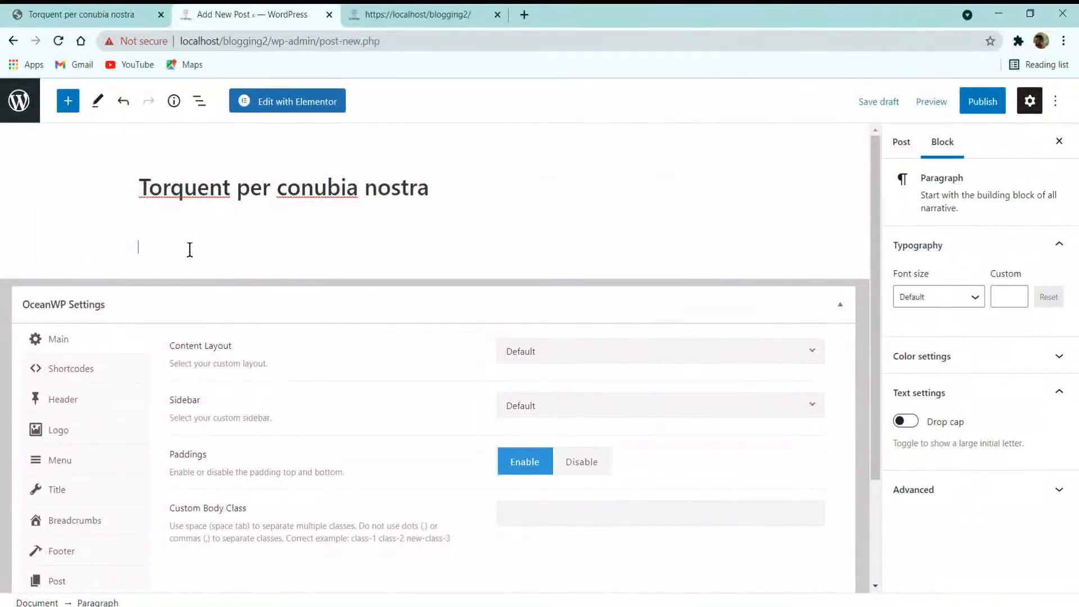
{"action": "key", "text": "ctrl+v"}
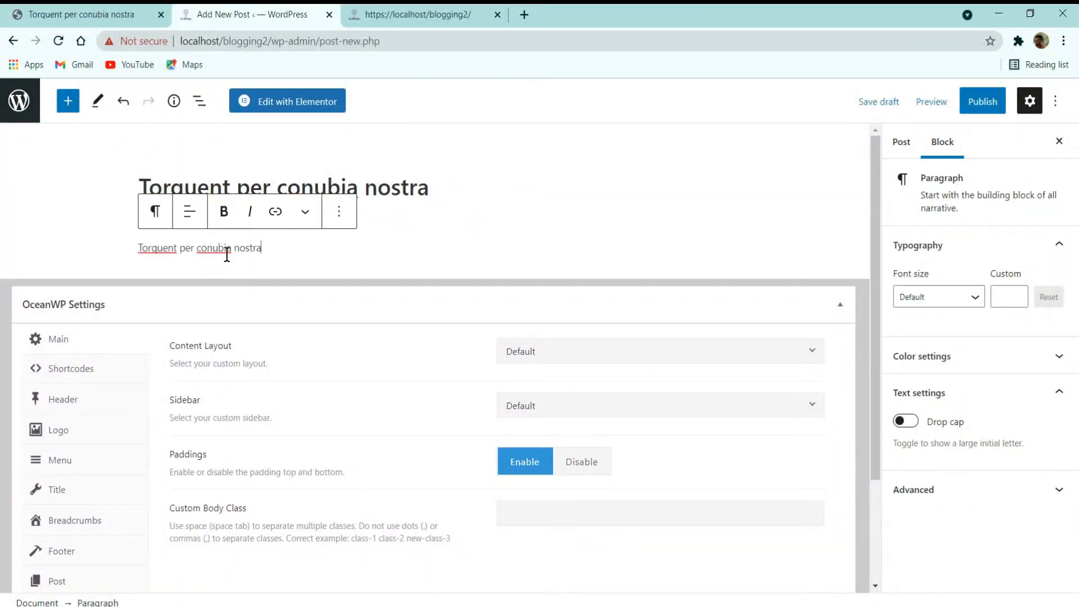
{"action": "key", "text": "BackSpace"}
{"action": "key", "text": "BackSpace"}
{"action": "key", "text": "ctrl+a"}
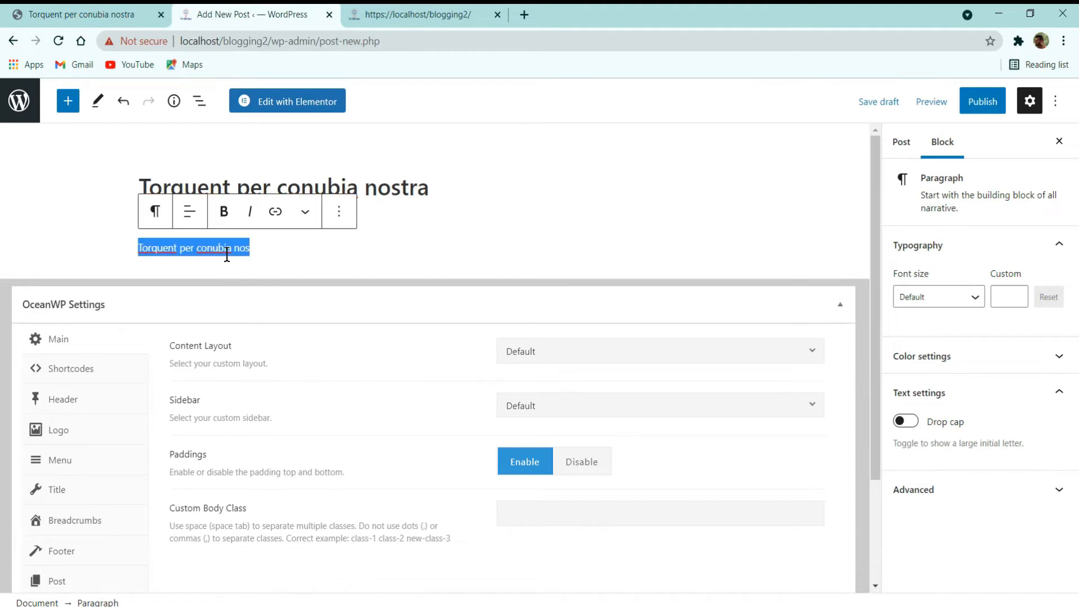
{"action": "key", "text": "ctrl+z"}
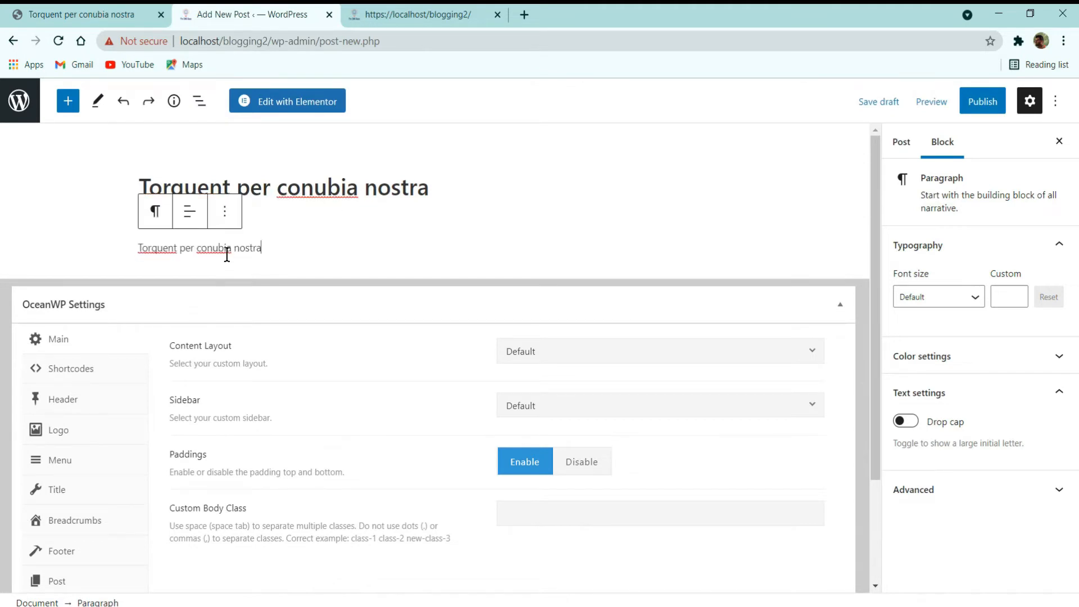
{"action": "left_click_drag", "start_coordinate": [287, 245], "coordinate": [44, 248]}
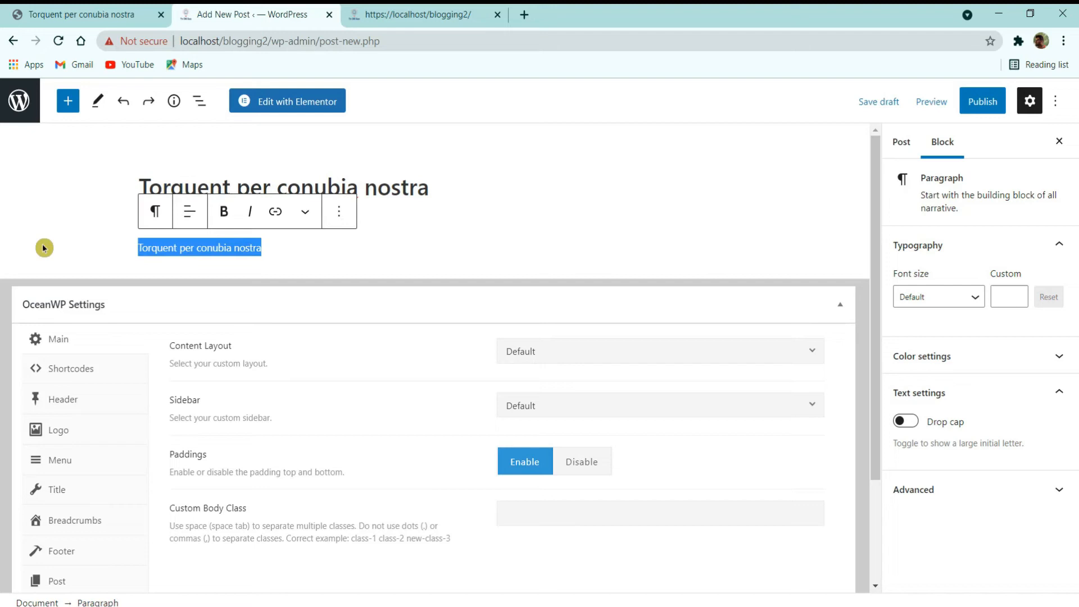
{"action": "key", "text": "BackSpace"}
Step: Copy the selected demo post body using the right-click Copy option
{"action": "left_click", "coordinate": [85, 14]}
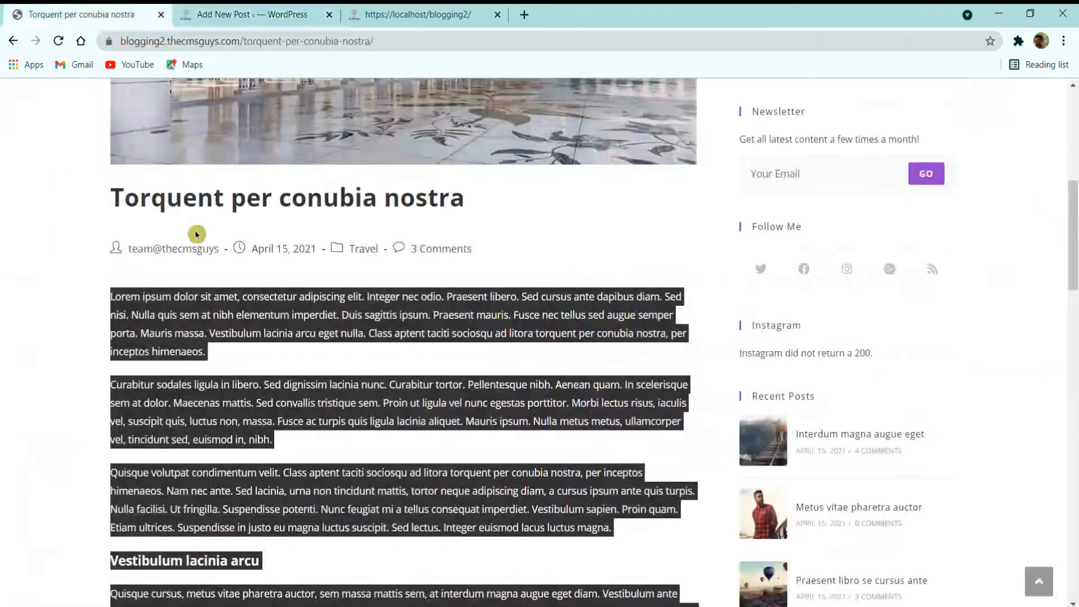
{"action": "right_click", "coordinate": [192, 288]}
{"action": "left_click", "coordinate": [216, 297]}
{"action": "left_click", "coordinate": [228, 15]}
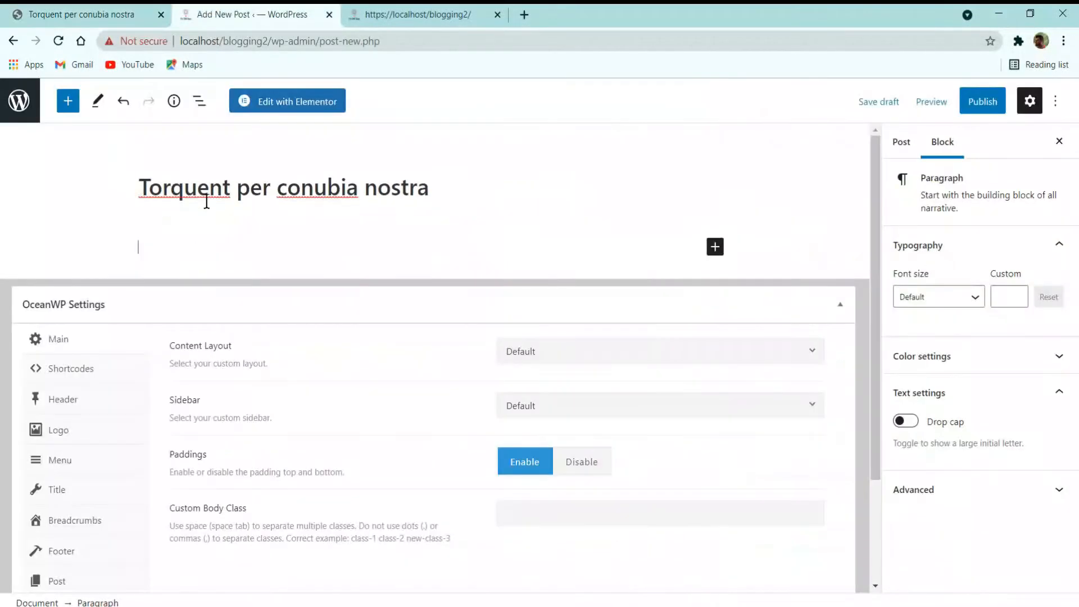
Step: Paste the demo post's paragraphs, heading and quote into the new post body
{"action": "key", "text": "ctrl+v"}
{"action": "scroll", "coordinate": [374, 272], "scroll_direction": "up", "scroll_amount": 10}
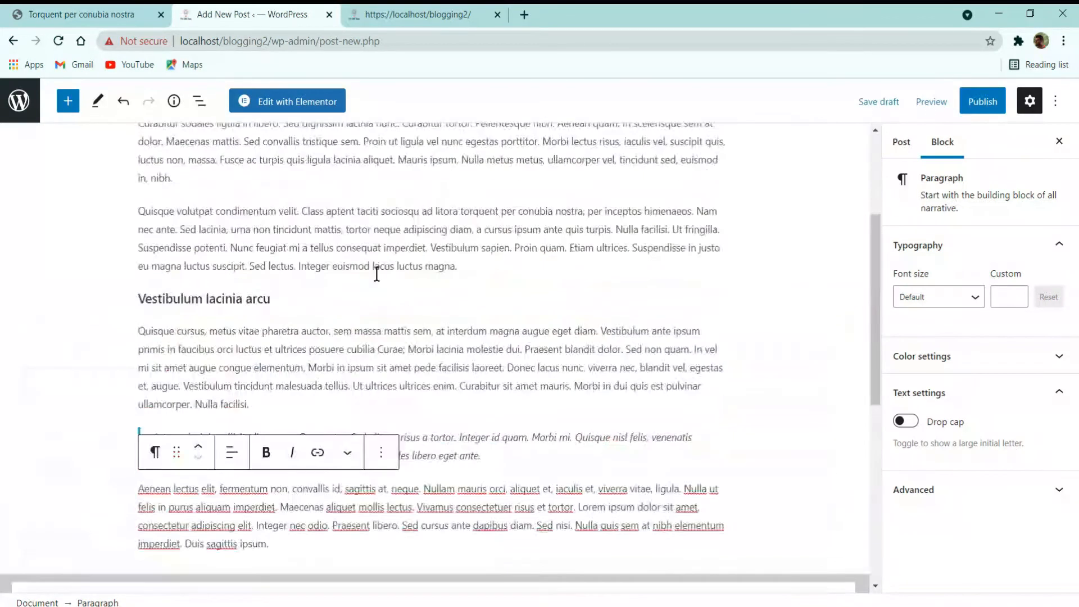
{"action": "scroll", "coordinate": [379, 293], "scroll_direction": "down", "scroll_amount": 5}
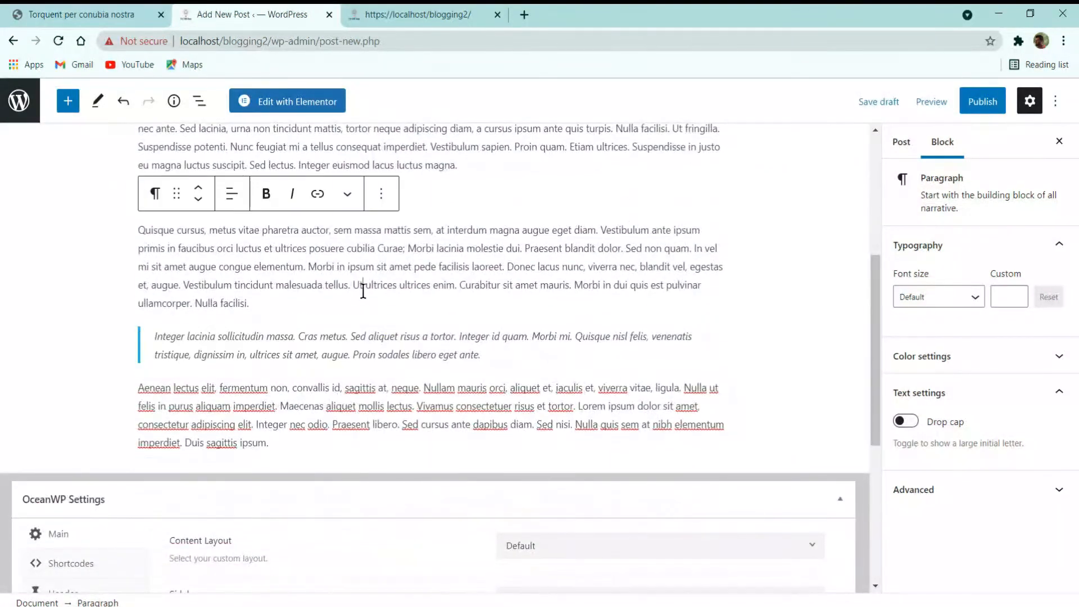
{"action": "left_click", "coordinate": [419, 336]}
{"action": "scroll", "coordinate": [263, 387], "scroll_direction": "down", "scroll_amount": 3}
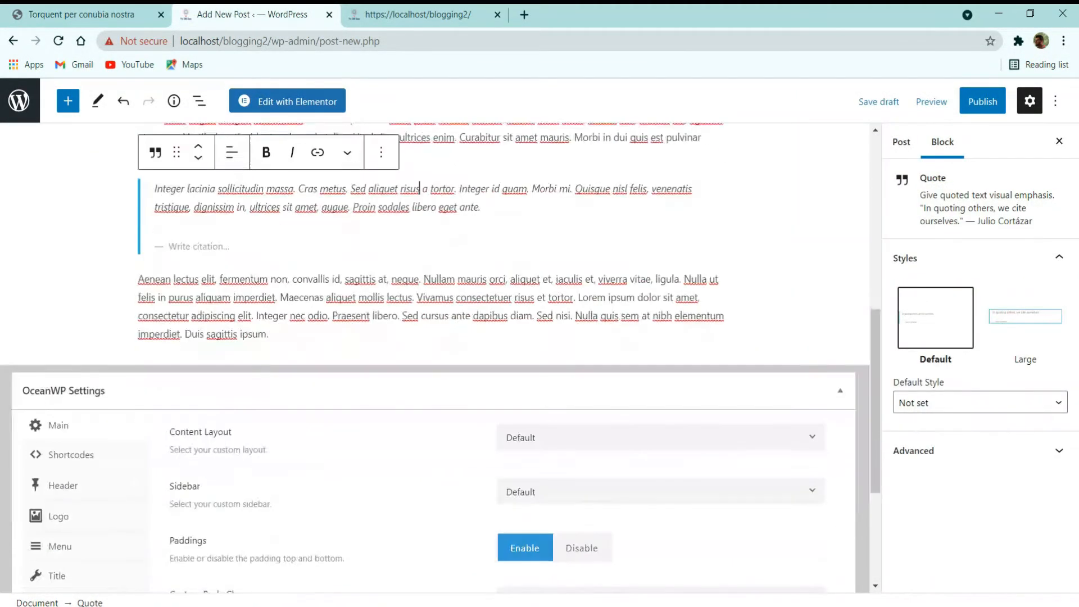
{"action": "left_click", "coordinate": [265, 229]}
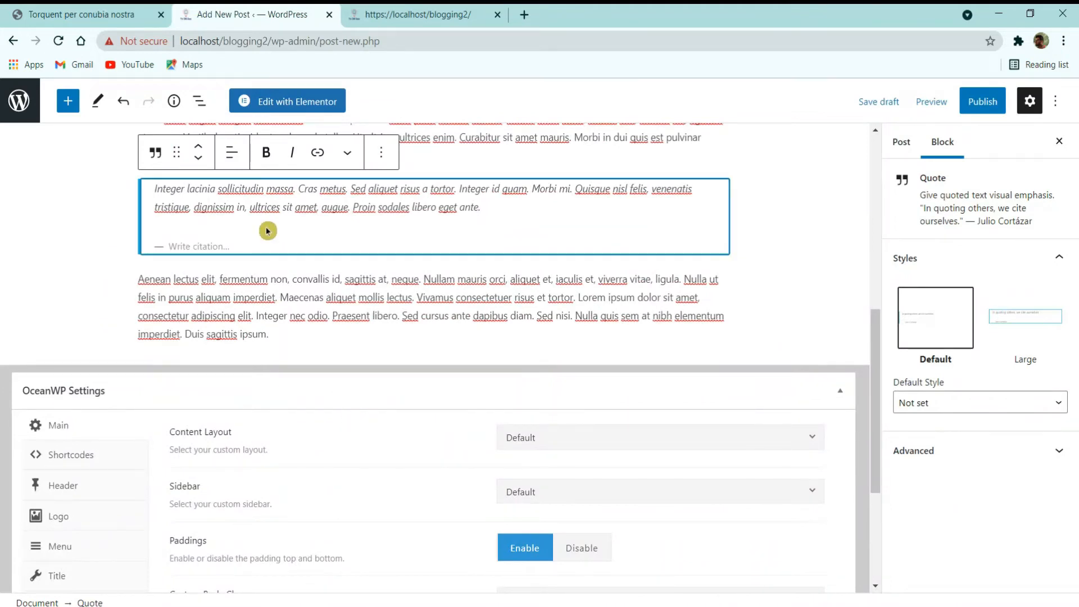
{"action": "scroll", "coordinate": [275, 281], "scroll_direction": "up", "scroll_amount": 3}
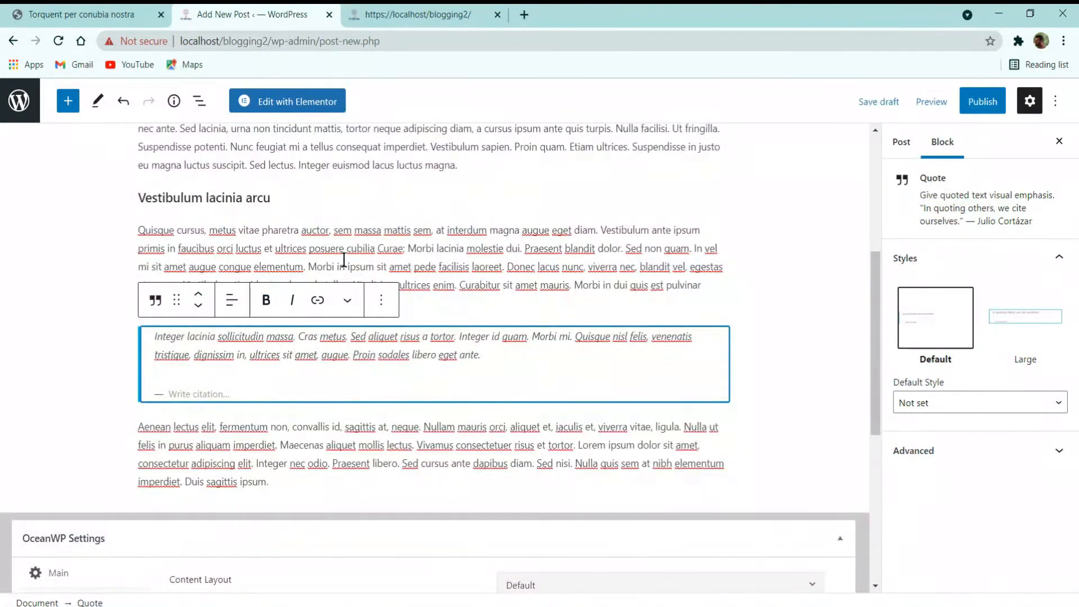
{"action": "left_click", "coordinate": [344, 261]}
{"action": "key", "text": "ctrl+v"}
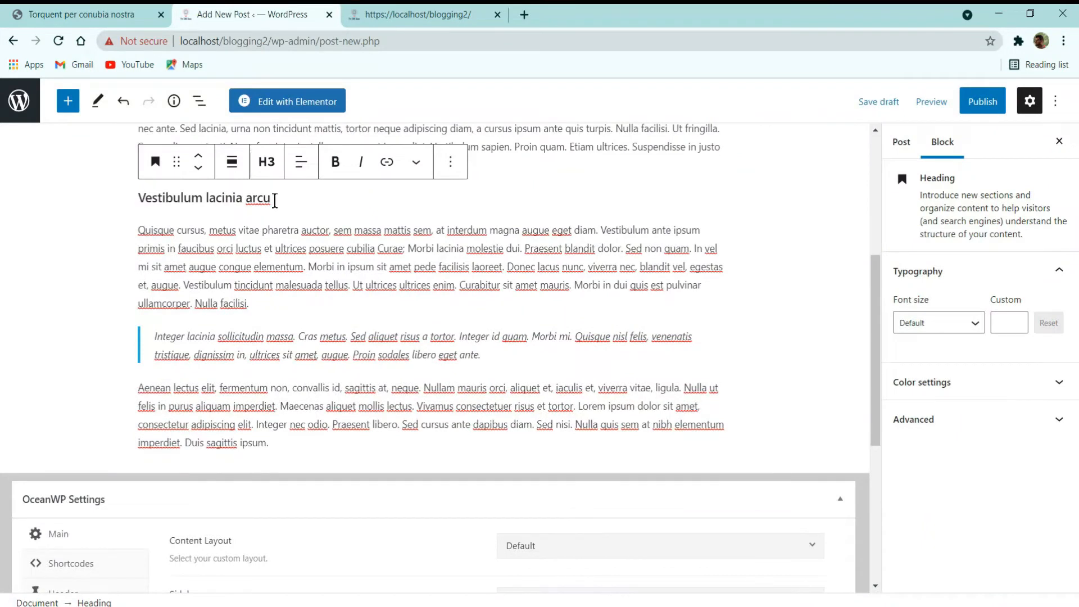
Step: Set the 'Vestibulum lacinia arcu' heading to level H2
{"action": "left_click_drag", "start_coordinate": [275, 201], "coordinate": [147, 198]}
{"action": "left_click", "coordinate": [267, 162]}
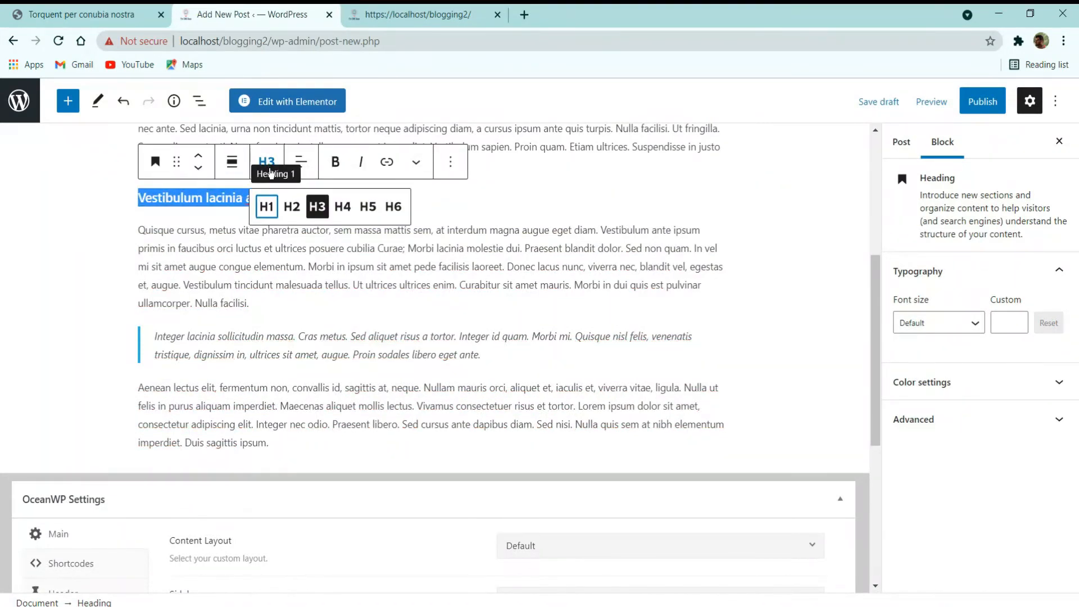
{"action": "left_click", "coordinate": [341, 207]}
{"action": "left_click", "coordinate": [368, 207]}
{"action": "left_click", "coordinate": [393, 207]}
{"action": "left_click", "coordinate": [291, 218]}
{"action": "left_click", "coordinate": [267, 206]}
{"action": "left_click", "coordinate": [293, 206]}
{"action": "left_click", "coordinate": [251, 250]}
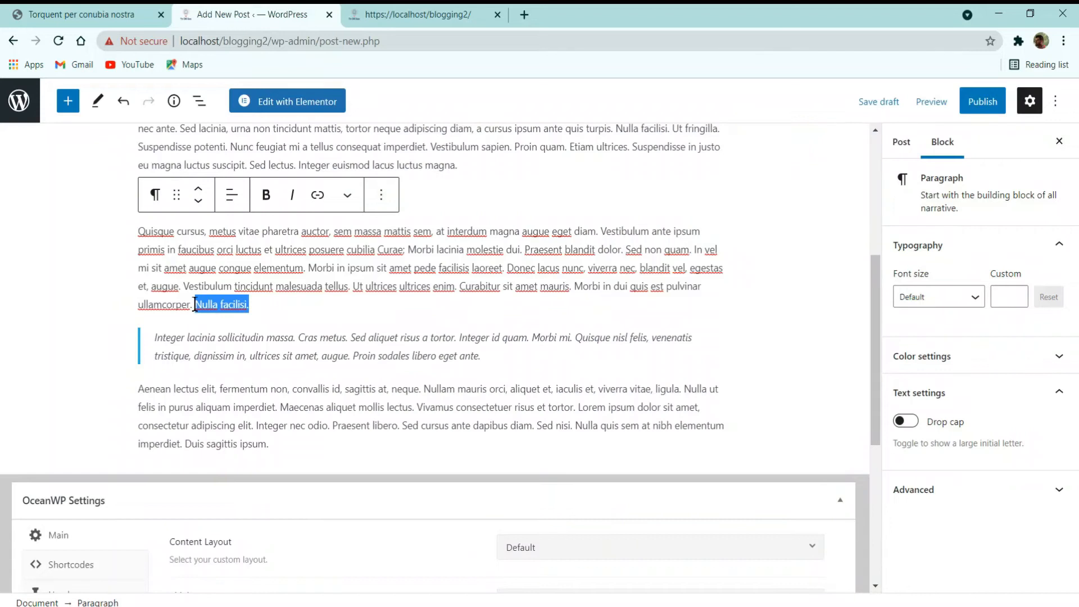
Step: Make 'Nulla facilisi.' bold in the post body
{"action": "left_click", "coordinate": [261, 201]}
{"action": "left_click", "coordinate": [313, 272]}
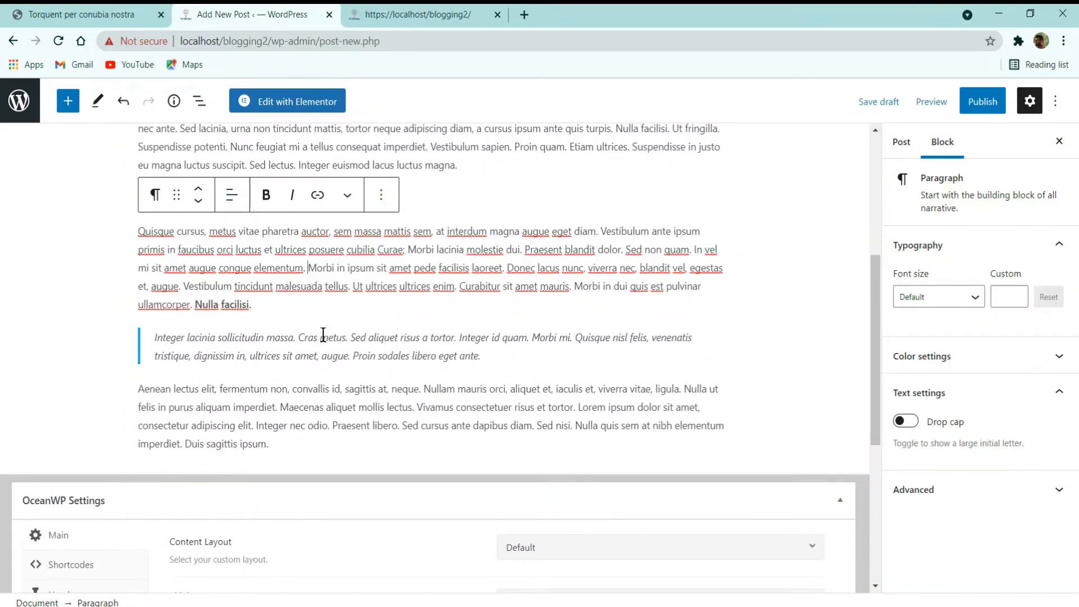
{"action": "scroll", "coordinate": [322, 335], "scroll_direction": "down", "scroll_amount": 3}
{"action": "left_click", "coordinate": [287, 277]}
{"action": "scroll", "coordinate": [193, 308], "scroll_direction": "up", "scroll_amount": 10}
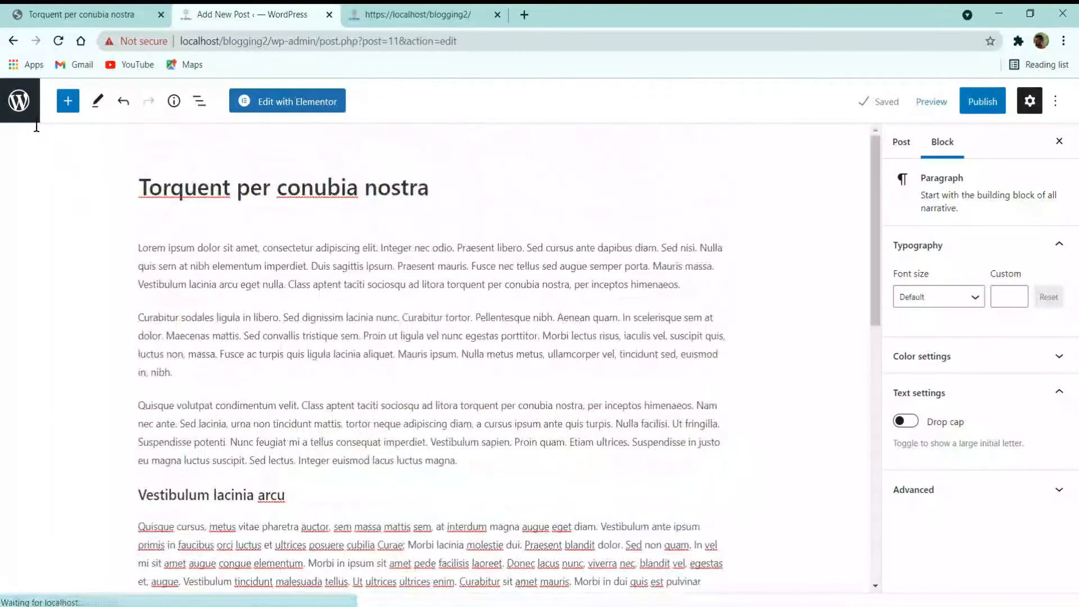
Step: Insert a new Quote block containing the copied Integer lacinia quote text
{"action": "left_click", "coordinate": [67, 101]}
{"action": "scroll", "coordinate": [308, 320], "scroll_direction": "down", "scroll_amount": 6}
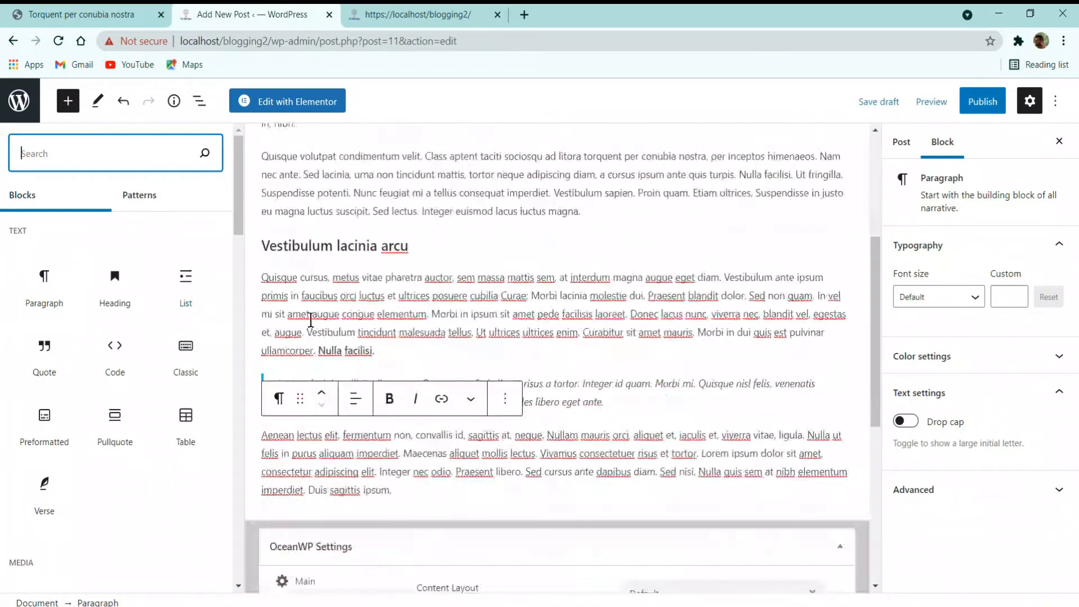
{"action": "scroll", "coordinate": [331, 321], "scroll_direction": "up", "scroll_amount": 2}
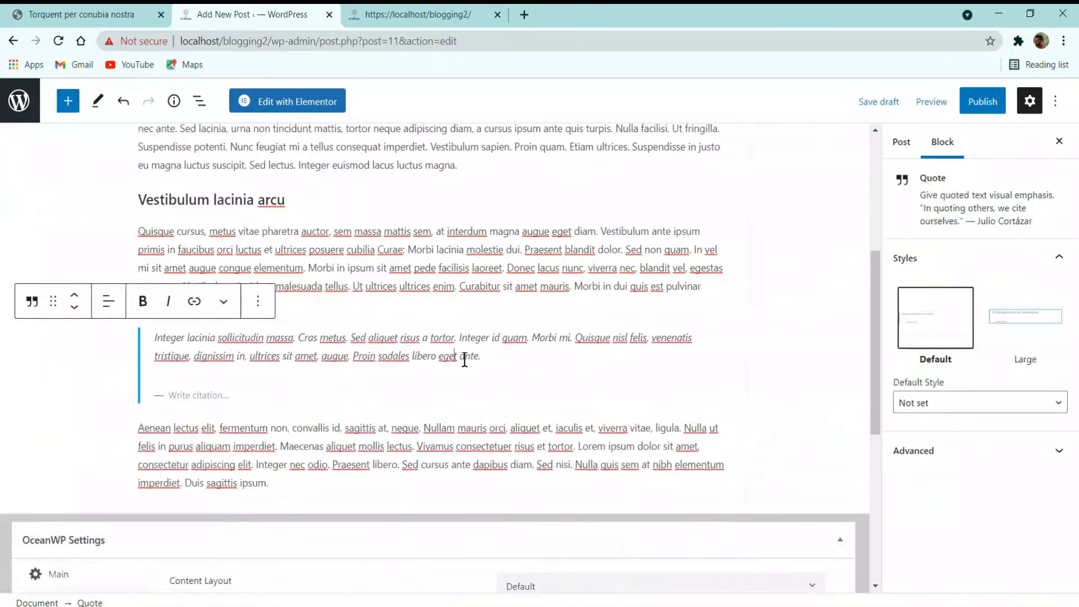
{"action": "left_click_drag", "start_coordinate": [501, 357], "coordinate": [158, 344]}
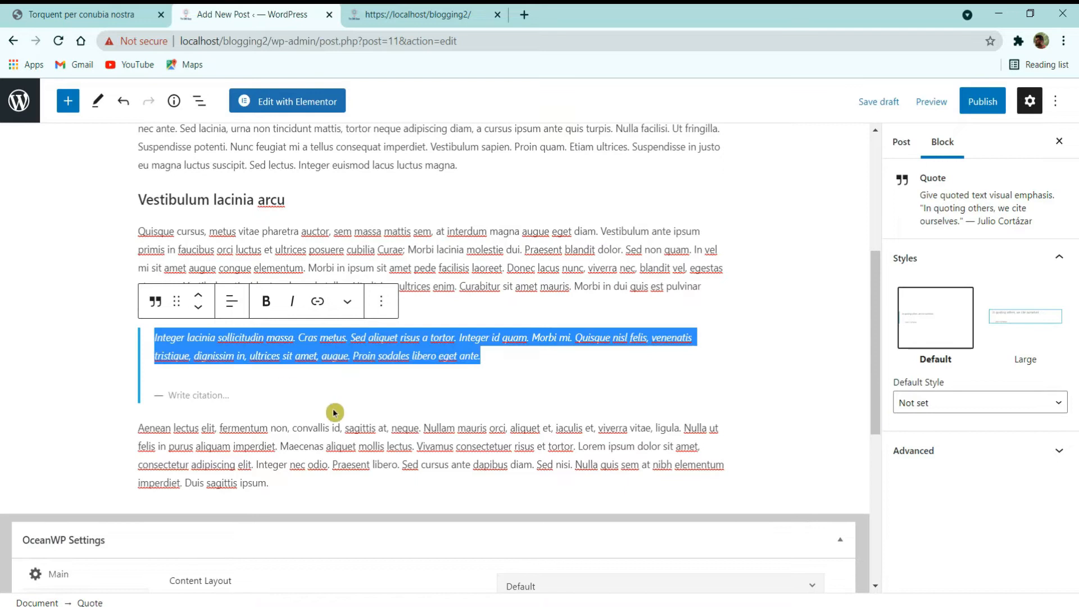
{"action": "left_click", "coordinate": [67, 101]}
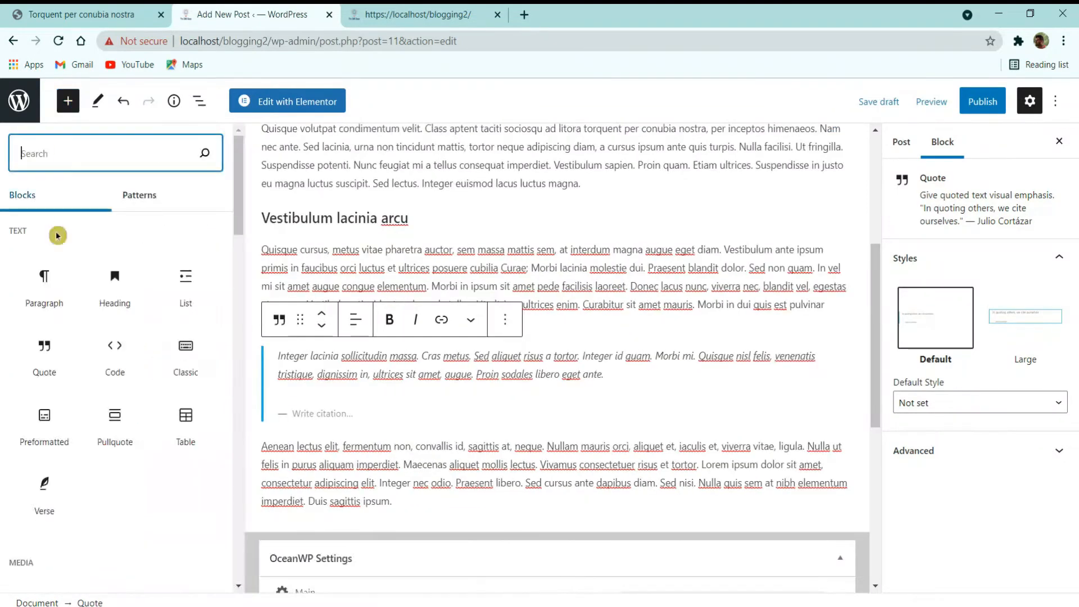
{"action": "left_click", "coordinate": [45, 360]}
{"action": "left_click", "coordinate": [254, 428]}
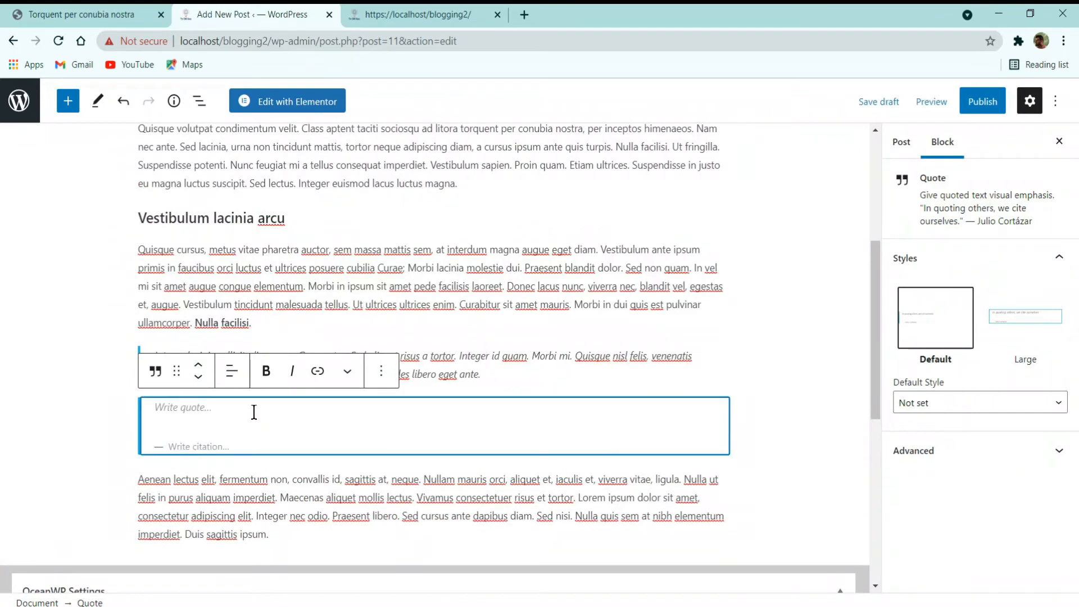
{"action": "key", "text": "ctrl+v"}
{"action": "left_click", "coordinate": [740, 362]}
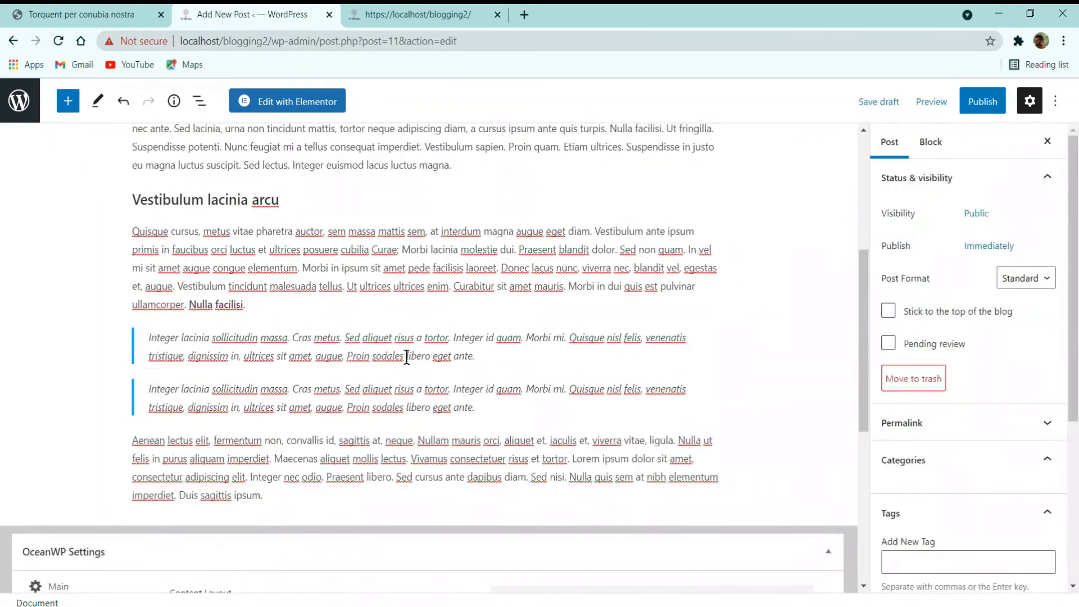
Step: Move the second quote so it sits below the Aenean lectus paragraph
{"action": "triple_click", "coordinate": [234, 392]}
{"action": "left_click", "coordinate": [347, 352]}
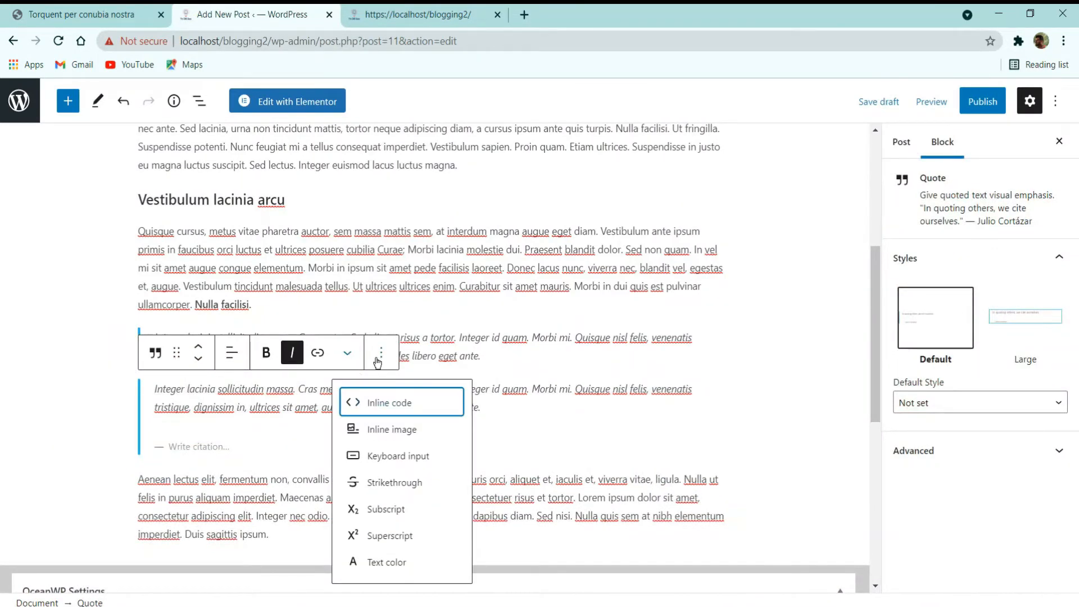
{"action": "left_click", "coordinate": [381, 353]}
{"action": "left_click", "coordinate": [199, 347]}
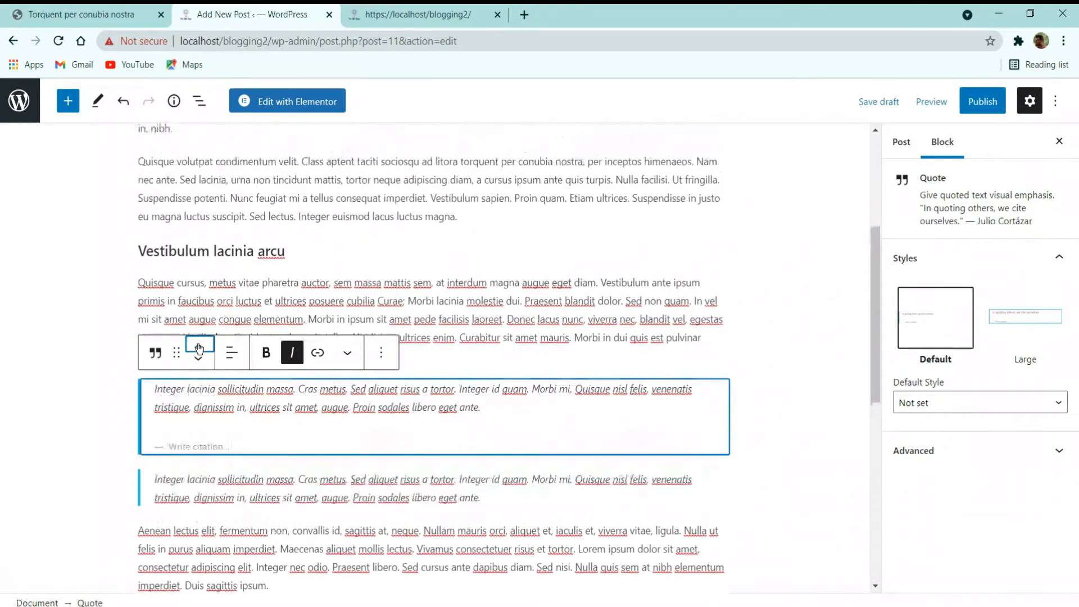
{"action": "left_click", "coordinate": [198, 348]}
{"action": "left_click", "coordinate": [198, 347]}
{"action": "left_click", "coordinate": [198, 347]}
{"action": "left_click", "coordinate": [198, 348]}
{"action": "left_click", "coordinate": [198, 344]}
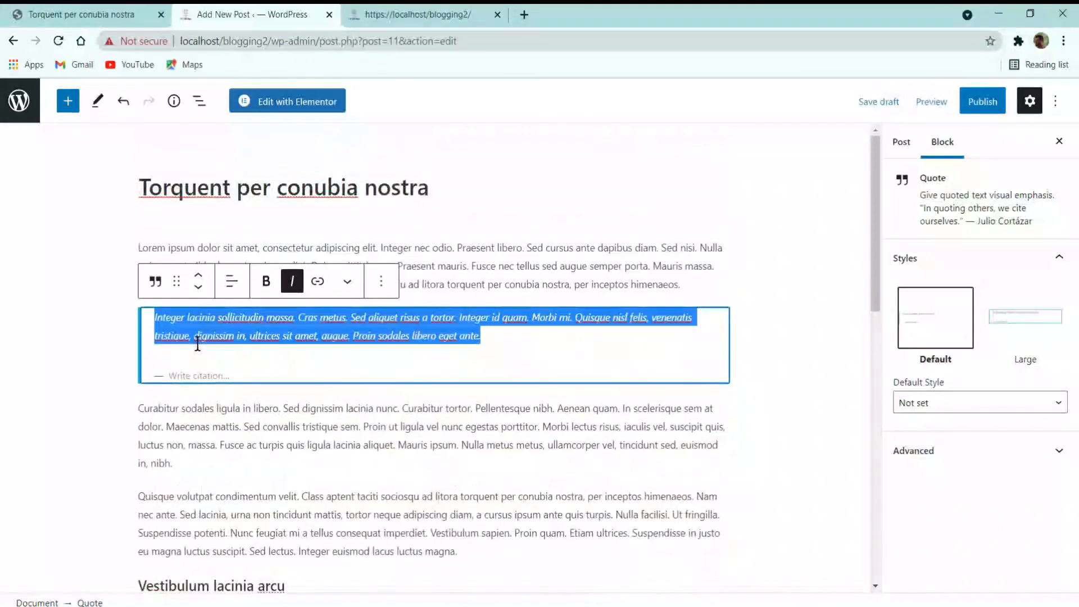
{"action": "left_click", "coordinate": [200, 289]}
{"action": "left_click", "coordinate": [200, 288]}
{"action": "left_click", "coordinate": [201, 291]}
{"action": "left_click", "coordinate": [201, 291]}
{"action": "left_click", "coordinate": [203, 293]}
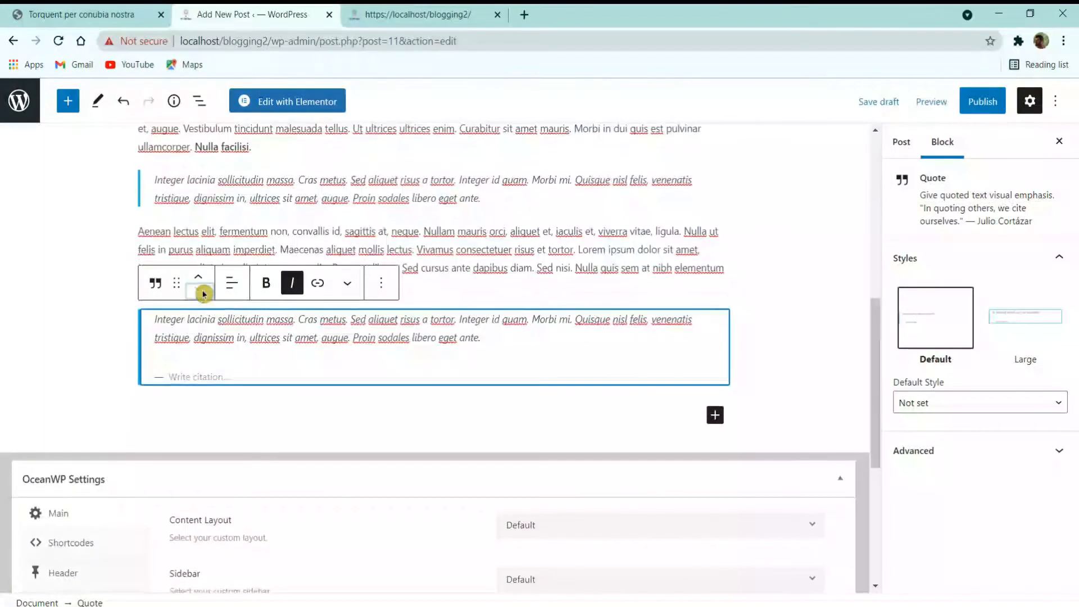
{"action": "left_click", "coordinate": [531, 249]}
Step: Add a new heading block with 'Vestibulum lacinia arcu' after the Quisque paragraph
{"action": "scroll", "coordinate": [257, 356], "scroll_direction": "up", "scroll_amount": 8}
{"action": "left_click", "coordinate": [228, 288]}
{"action": "left_click_drag", "start_coordinate": [298, 493], "coordinate": [118, 496]}
{"action": "key", "text": "ctrl+c"}
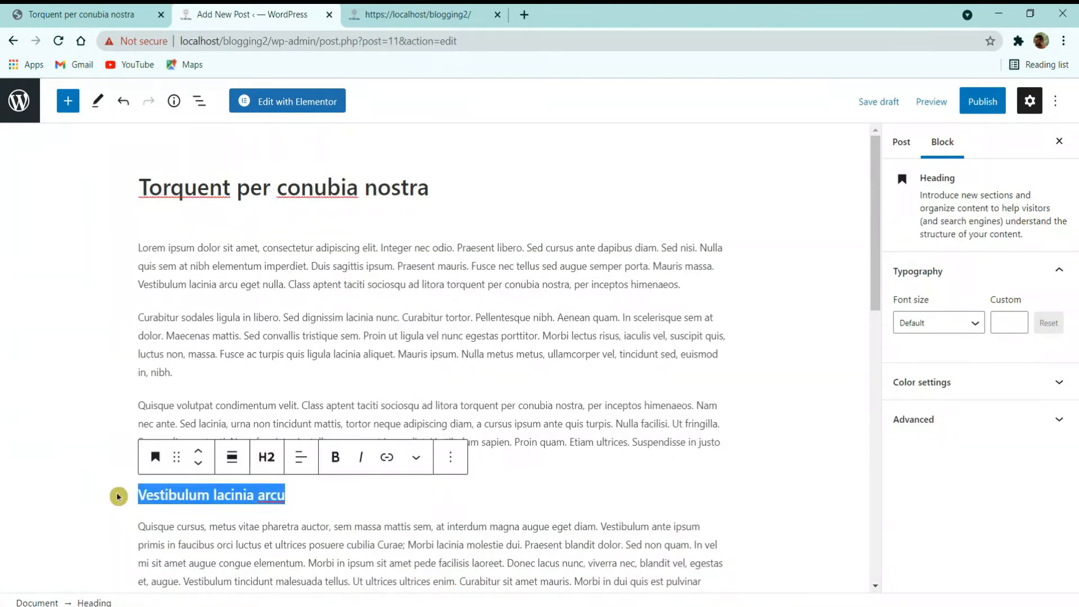
{"action": "left_click", "coordinate": [318, 403]}
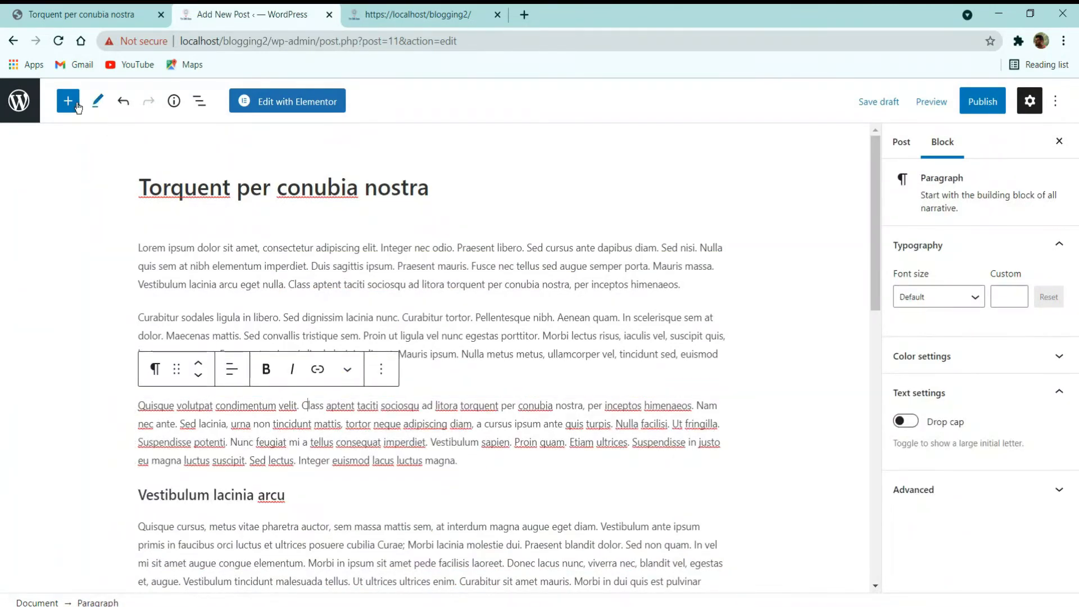
{"action": "left_click", "coordinate": [68, 101]}
{"action": "left_click", "coordinate": [114, 287]}
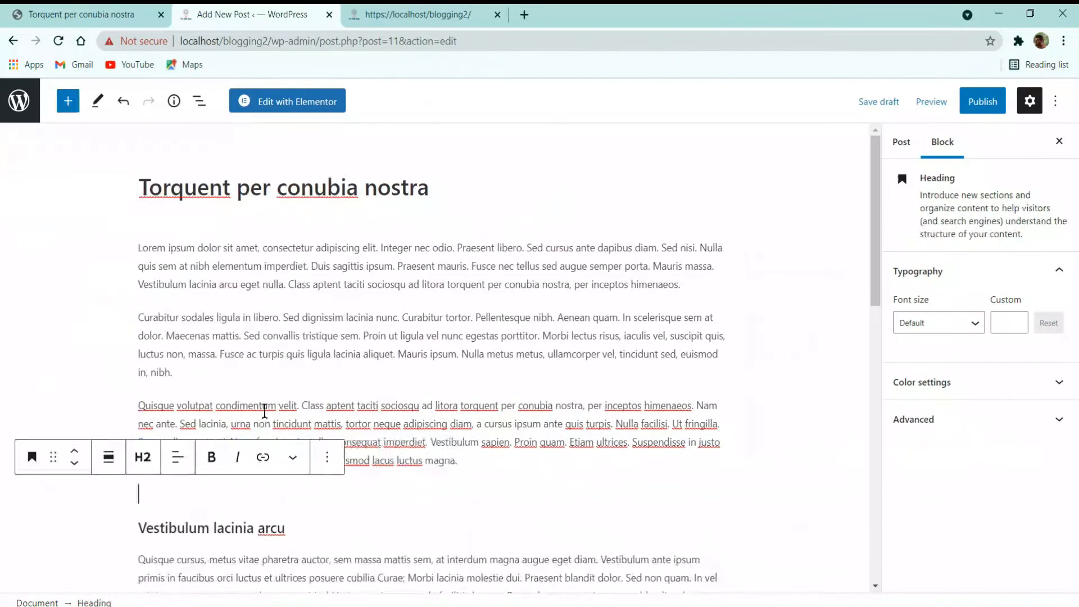
{"action": "scroll", "coordinate": [183, 485], "scroll_direction": "down", "scroll_amount": 2}
{"action": "key", "text": "ctrl+v"}
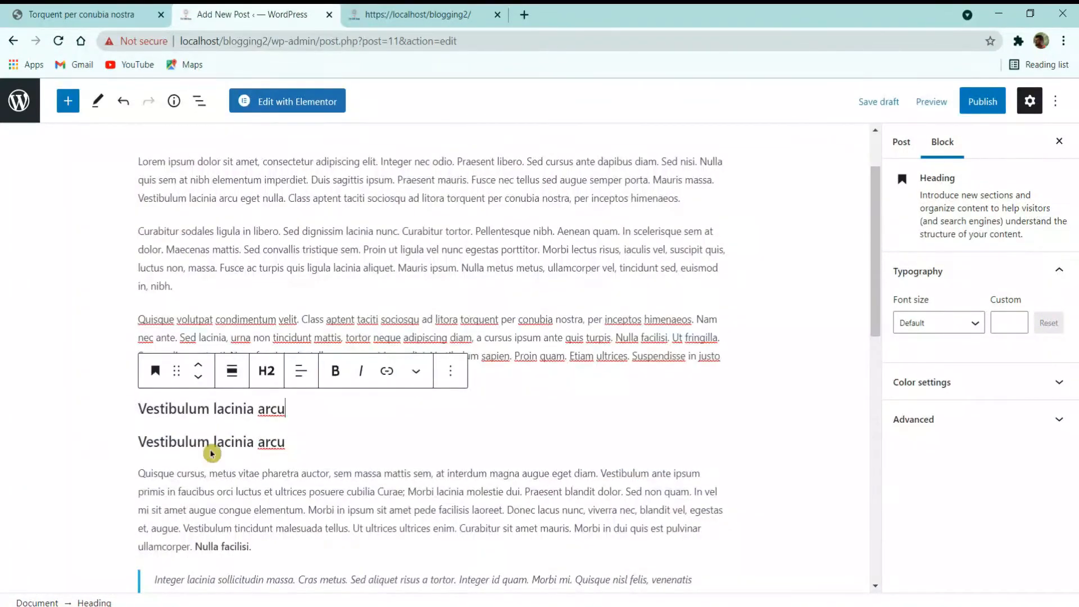
Step: Make the new heading H3, move it below the Curabitur paragraph, then delete it
{"action": "left_click", "coordinate": [280, 382]}
{"action": "left_click", "coordinate": [317, 415]}
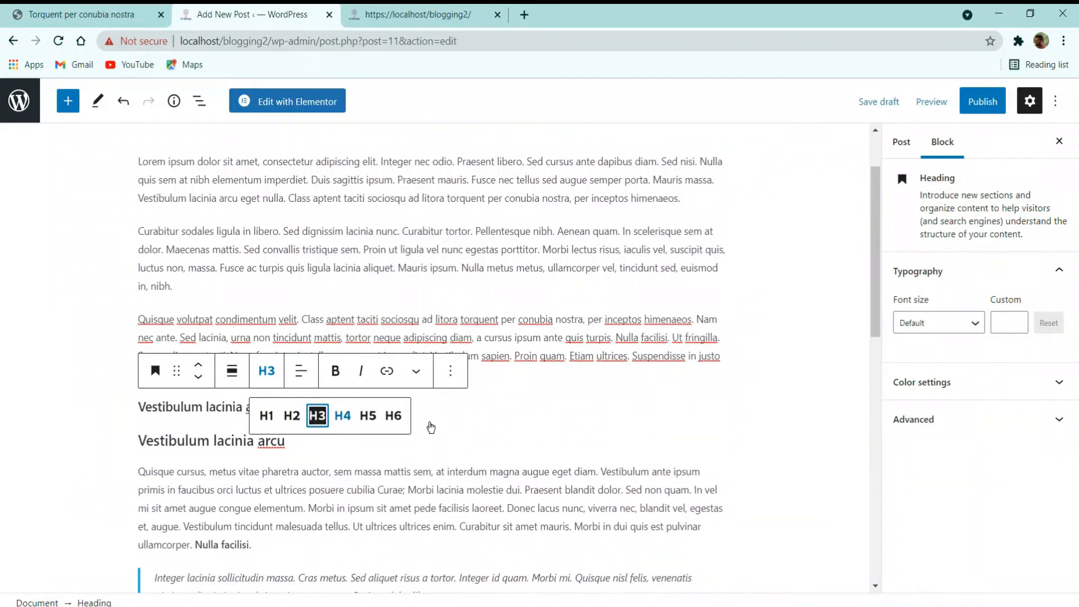
{"action": "left_click", "coordinate": [208, 365]}
{"action": "left_click", "coordinate": [208, 366]}
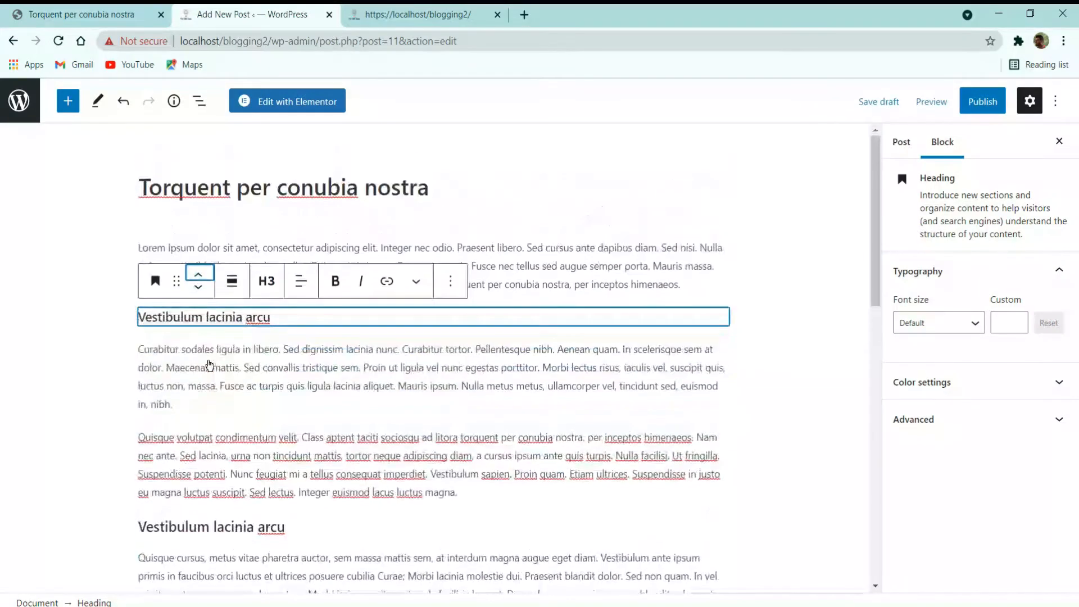
{"action": "left_click", "coordinate": [198, 288]}
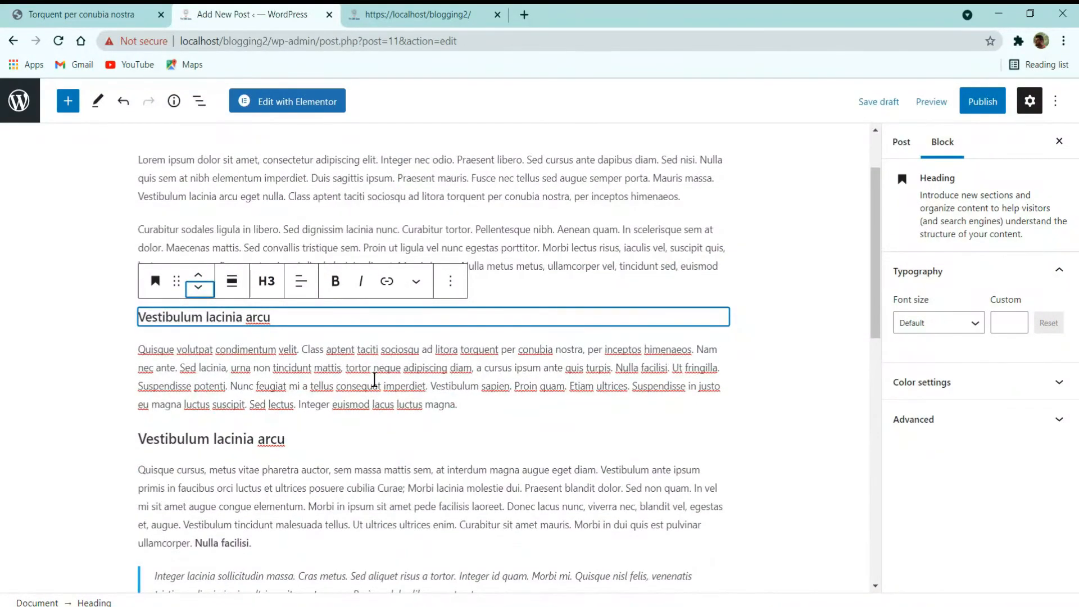
{"action": "key", "text": "BackSpace"}
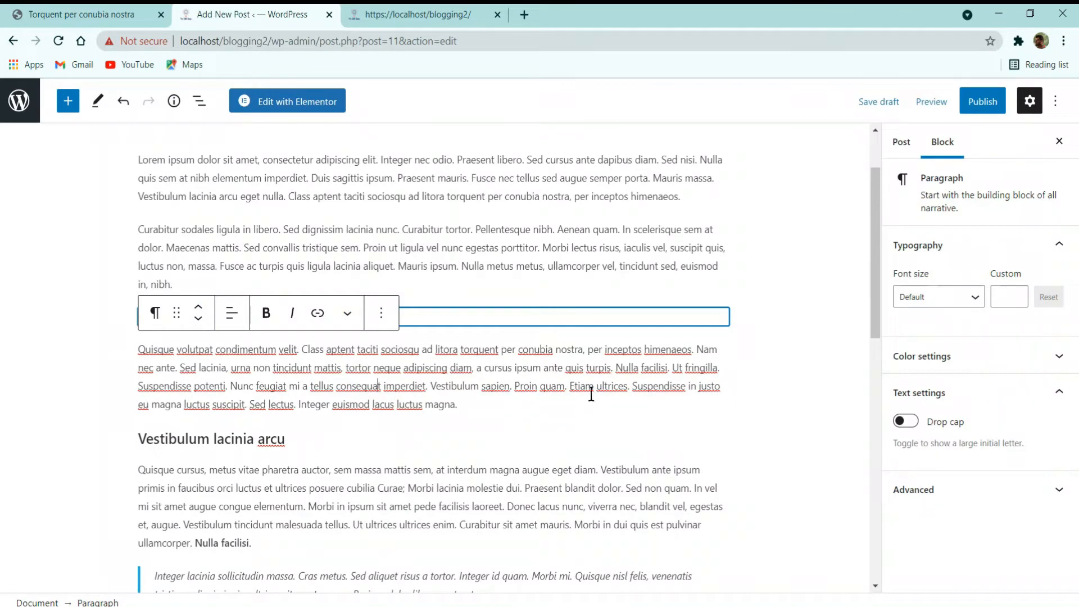
Step: Restore the deleted heading and create and assign a new 'Travel' category
{"action": "key", "text": "ctrl+z"}
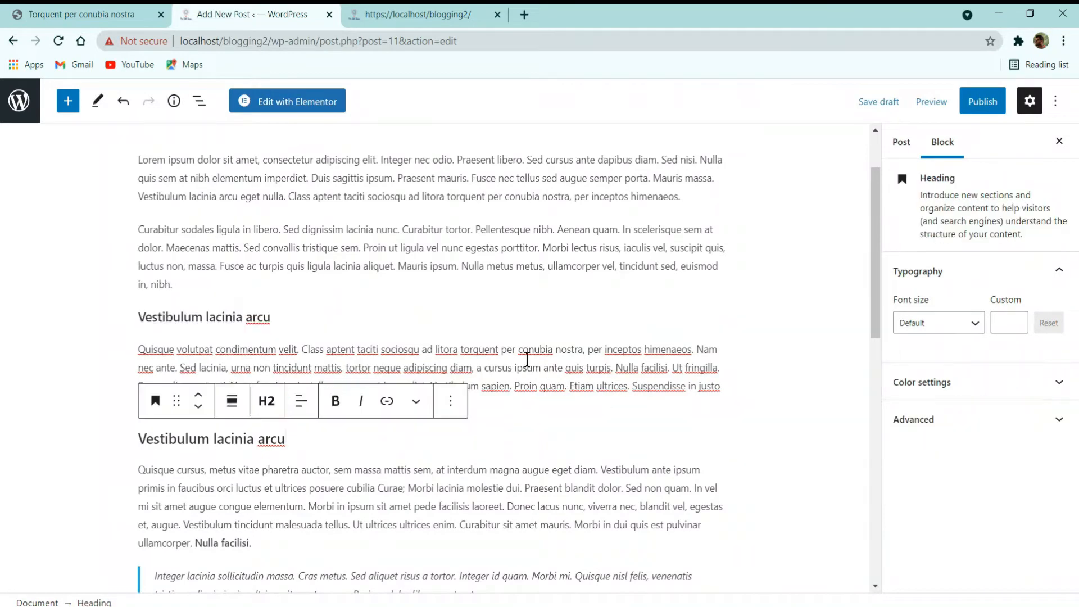
{"action": "left_click", "coordinate": [903, 142]}
{"action": "scroll", "coordinate": [956, 394], "scroll_direction": "down", "scroll_amount": 3}
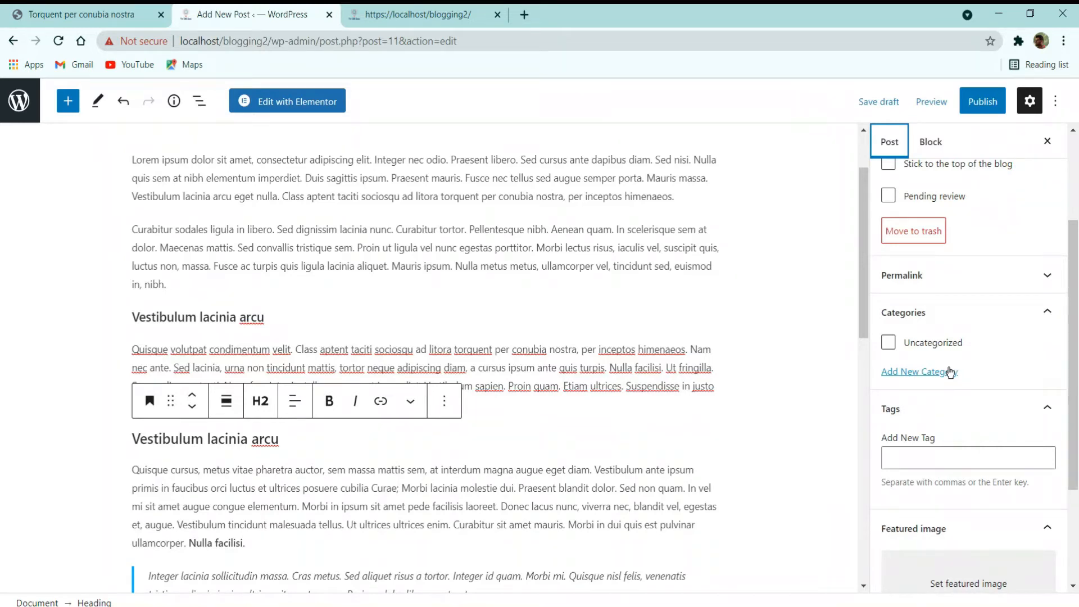
{"action": "left_click", "coordinate": [950, 372]}
{"action": "left_click", "coordinate": [937, 411]}
{"action": "type", "text": "T"}
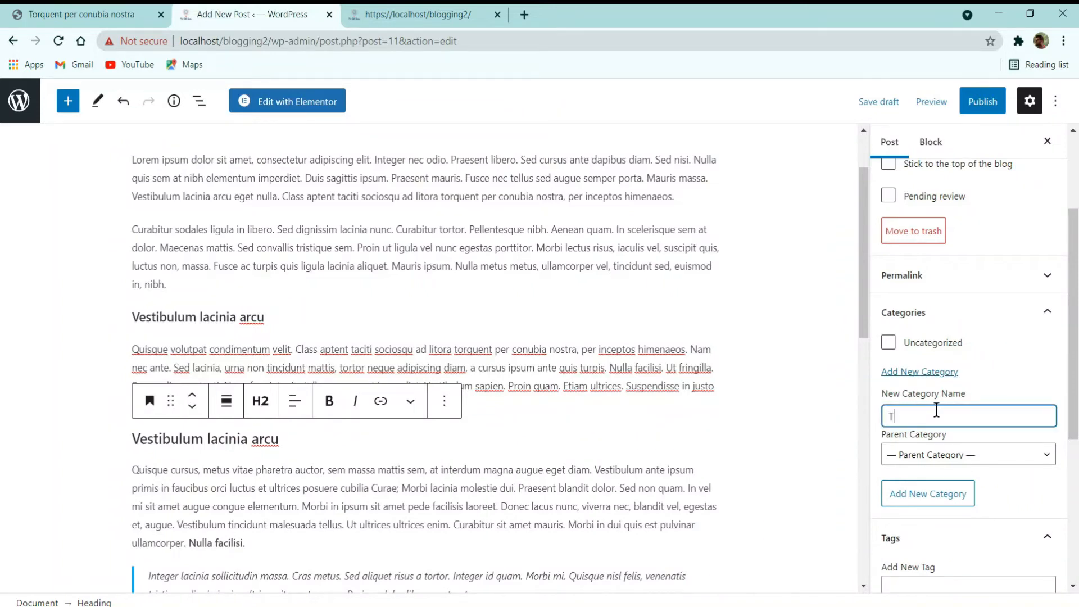
{"action": "type", "text": "ravel"}
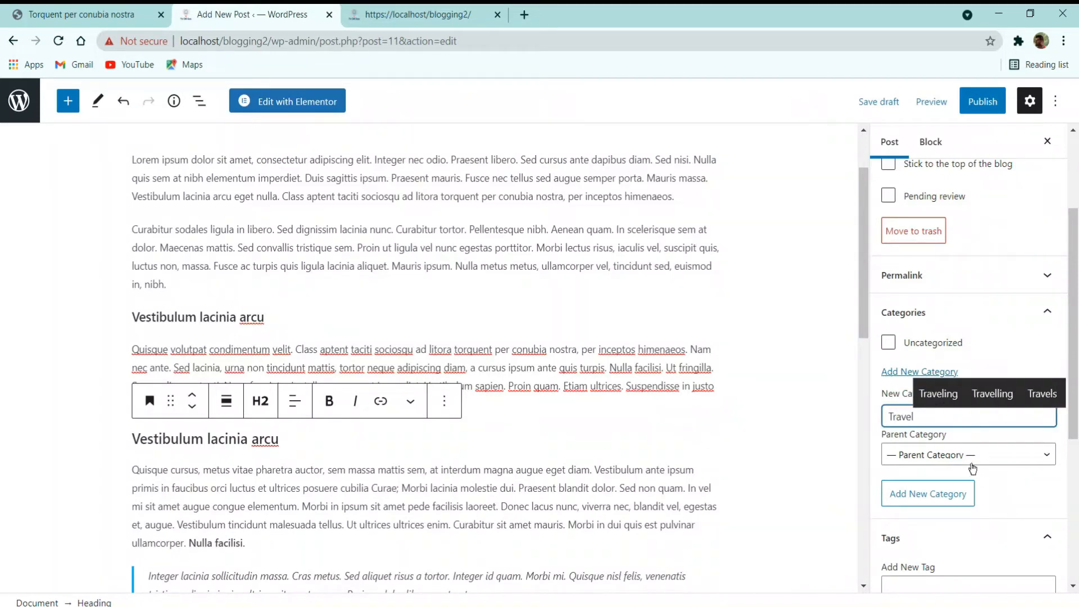
{"action": "left_click", "coordinate": [940, 502]}
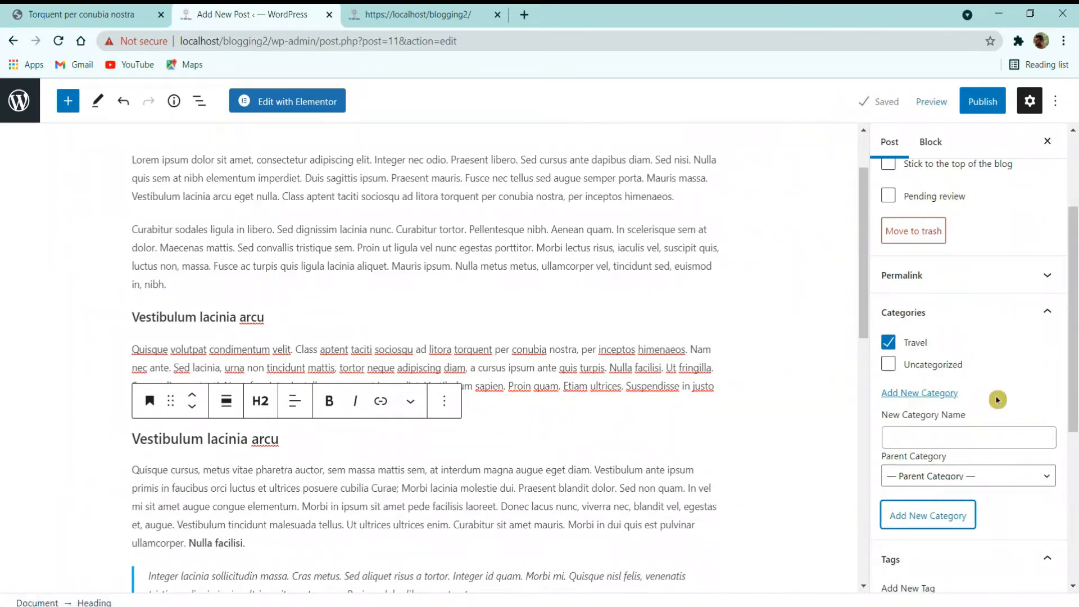
Step: Enter 'TRAVEL' as a new tag and open the featured image picker
{"action": "scroll", "coordinate": [922, 416], "scroll_direction": "down", "scroll_amount": 3}
{"action": "left_click", "coordinate": [942, 426]}
{"action": "left_click", "coordinate": [943, 426]}
{"action": "left_click", "coordinate": [914, 464]}
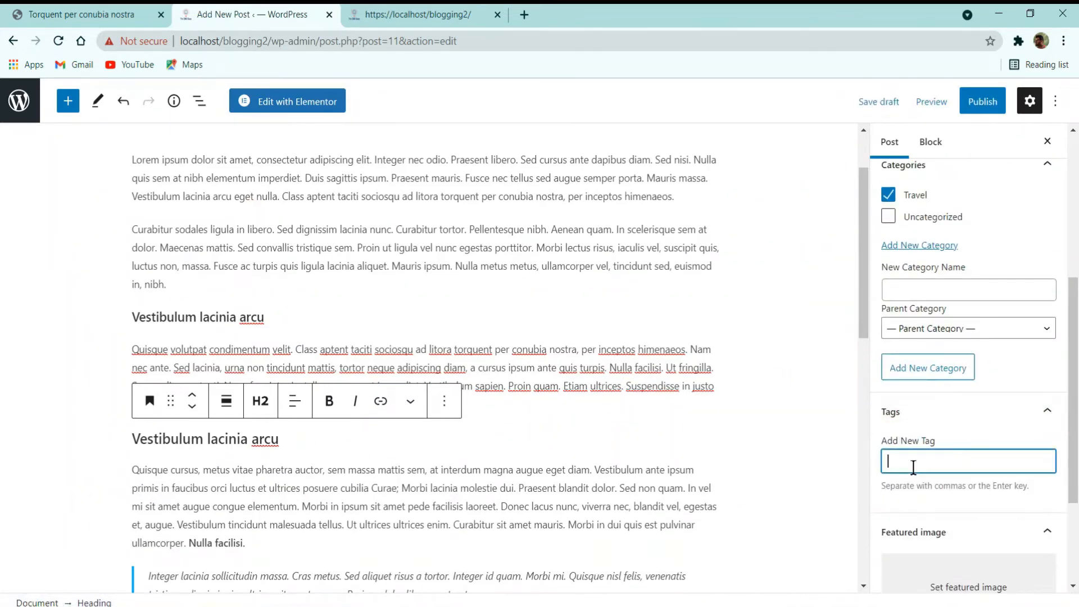
{"action": "type", "text": "TRAVEL"}
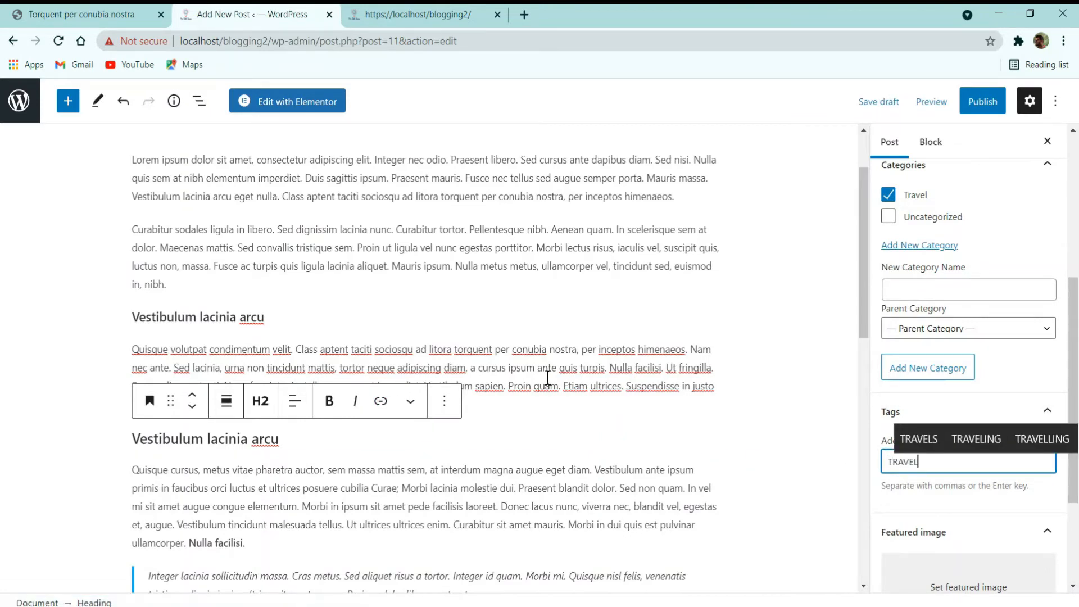
{"action": "scroll", "coordinate": [973, 509], "scroll_direction": "down", "scroll_amount": 3}
{"action": "left_click", "coordinate": [973, 457]}
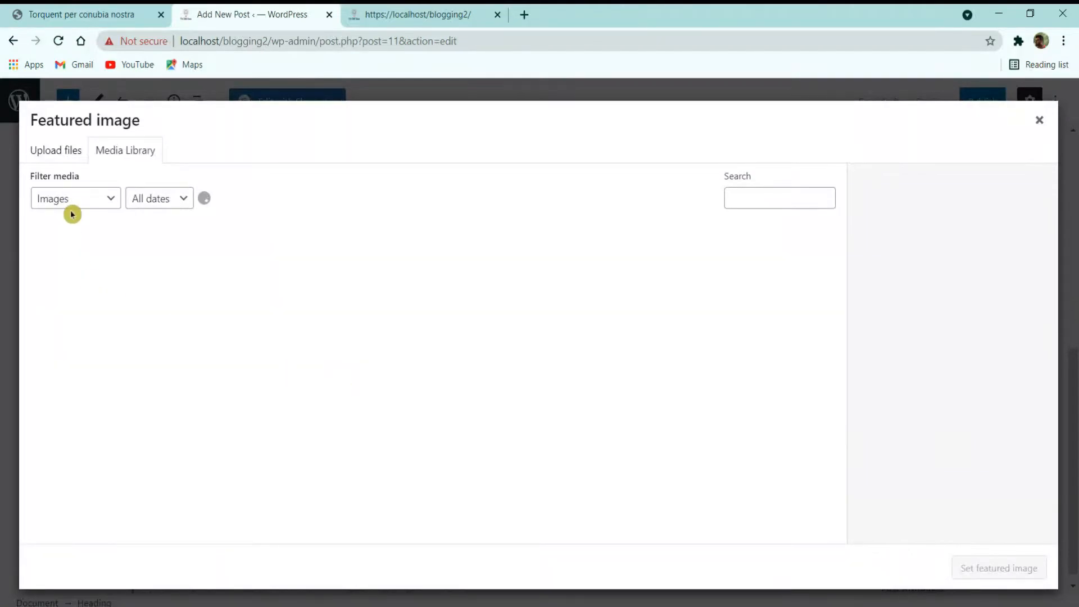
Step: Upload the blogging2 folder images, excluding the logo, and set img_98464752 as featured image
{"action": "left_click", "coordinate": [58, 144]}
{"action": "left_click", "coordinate": [509, 353]}
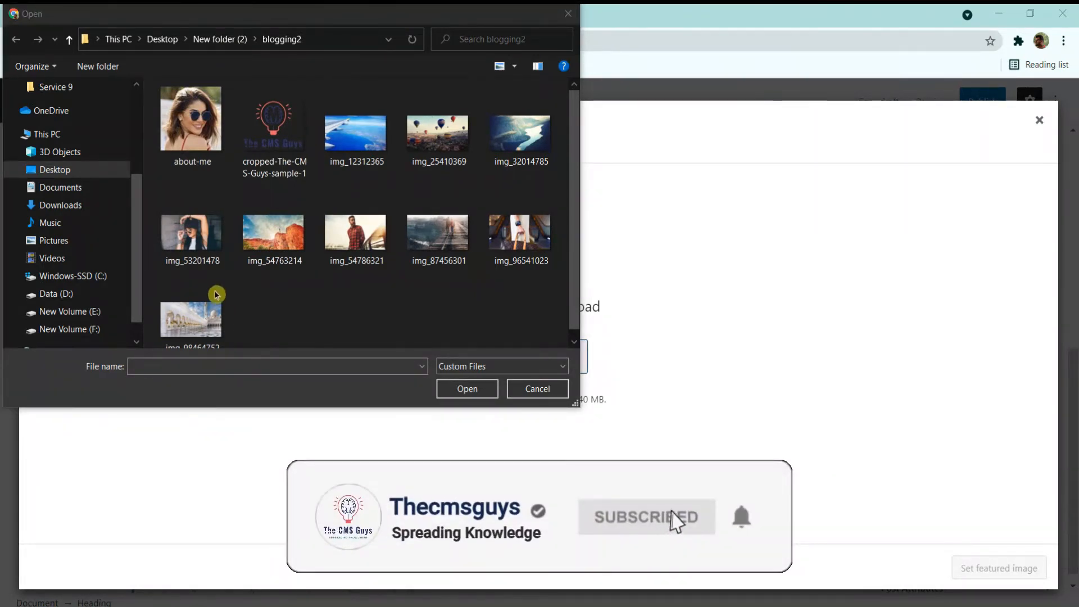
{"action": "left_click", "coordinate": [199, 304]}
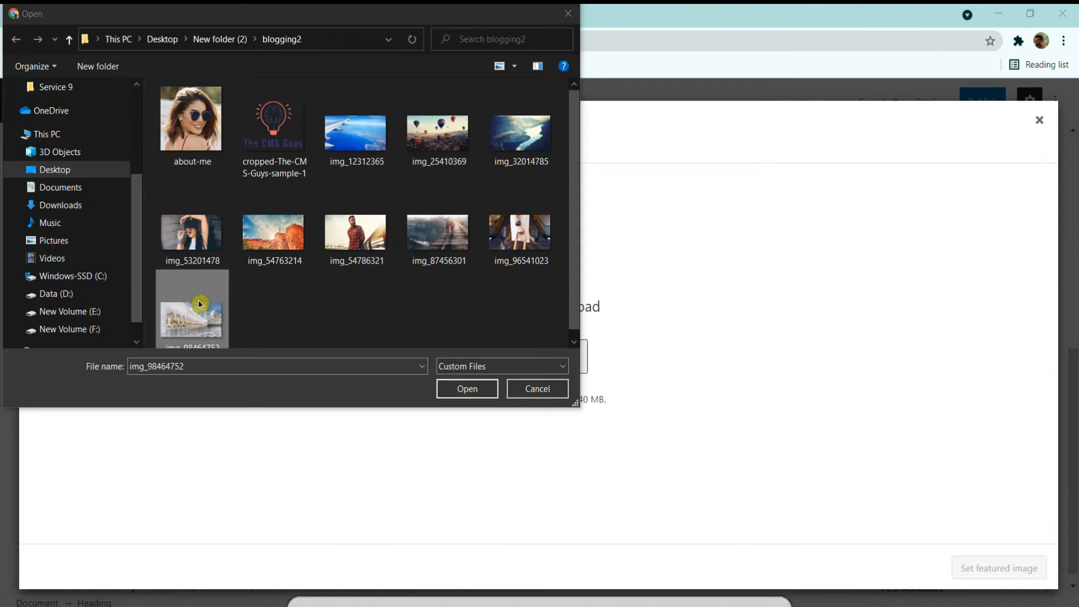
{"action": "left_click_drag", "start_coordinate": [540, 318], "coordinate": [125, 101]}
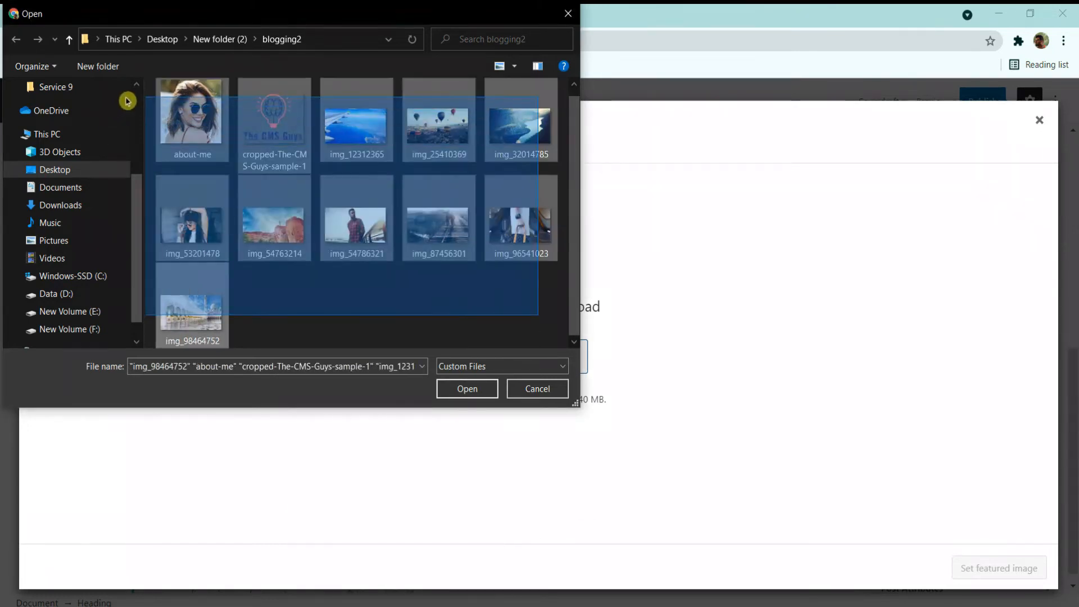
{"action": "left_click", "coordinate": [280, 136]}
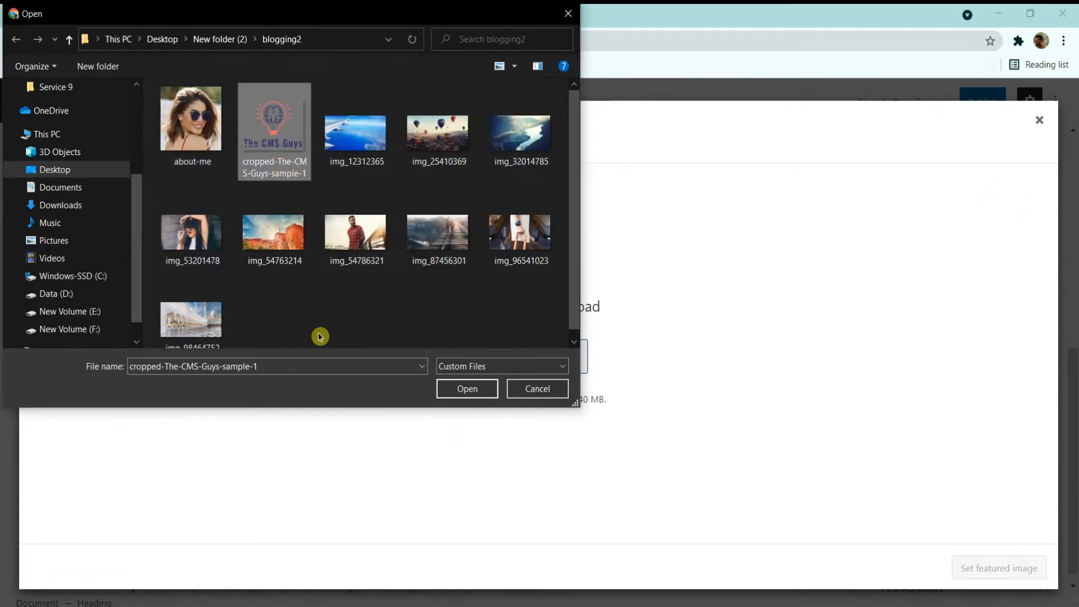
{"action": "key", "text": "ctrl+a"}
{"action": "left_click", "coordinate": [272, 133], "text": "ctrl"}
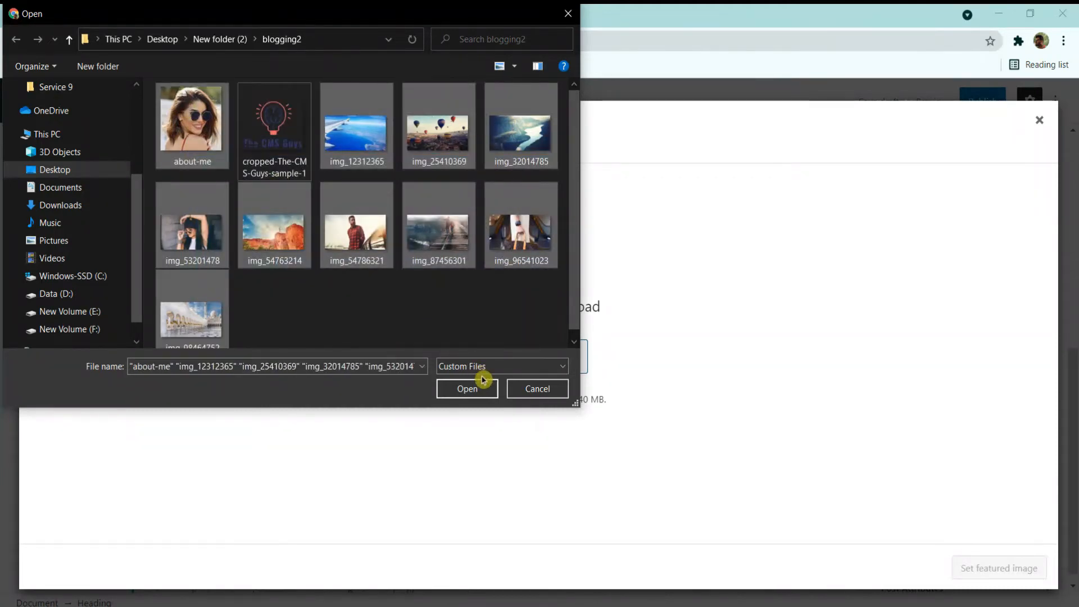
{"action": "left_click", "coordinate": [457, 388]}
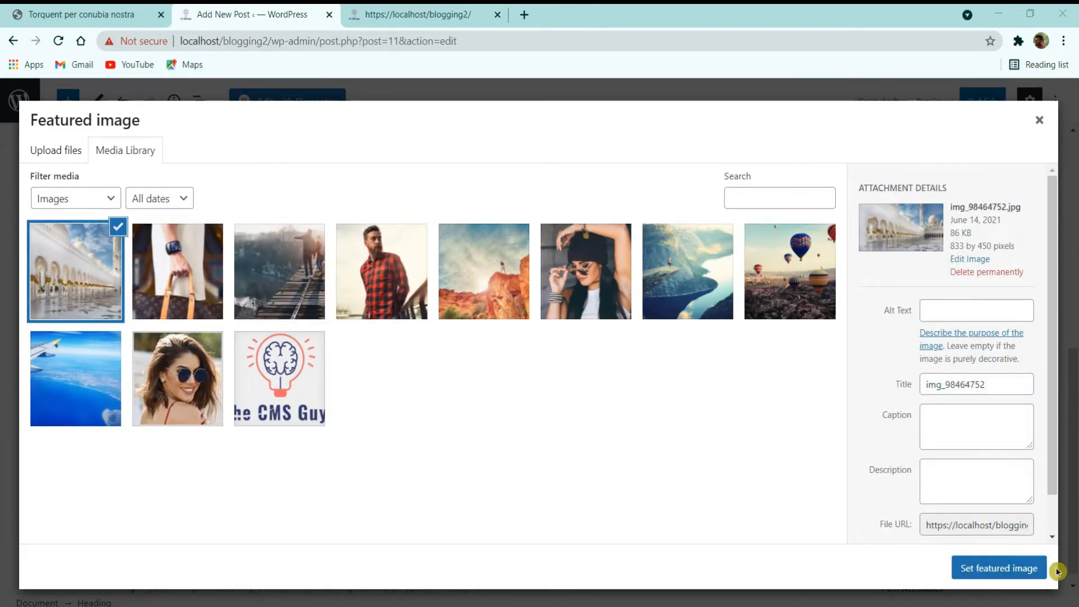
{"action": "left_click", "coordinate": [1043, 569]}
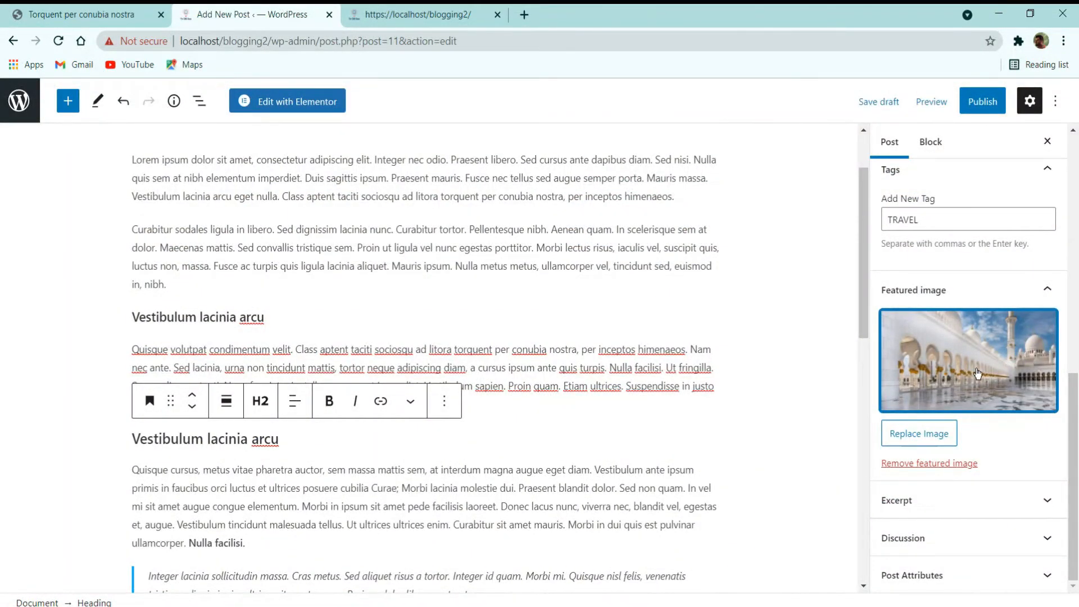
Step: Check the excerpt and discussion panels, then publish and confirm 'Torquent per conubia nostra'
{"action": "left_click", "coordinate": [961, 503]}
{"action": "left_click", "coordinate": [973, 470]}
{"action": "left_click", "coordinate": [1006, 535]}
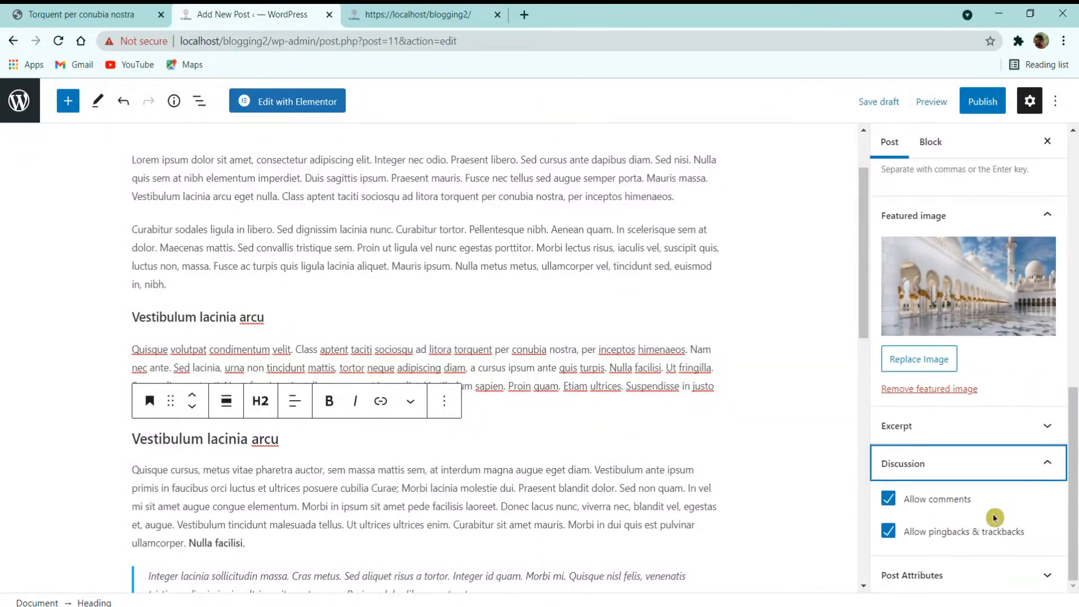
{"action": "scroll", "coordinate": [774, 509], "scroll_direction": "down", "scroll_amount": 6}
{"action": "scroll", "coordinate": [549, 498], "scroll_direction": "down", "scroll_amount": 6}
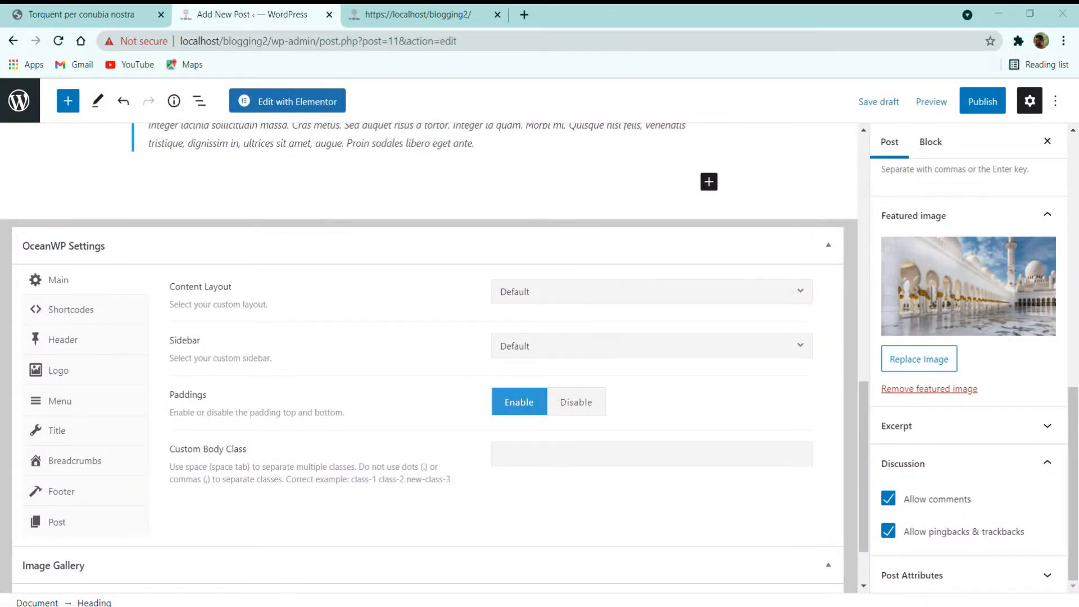
{"action": "scroll", "coordinate": [974, 424], "scroll_direction": "up", "scroll_amount": 5}
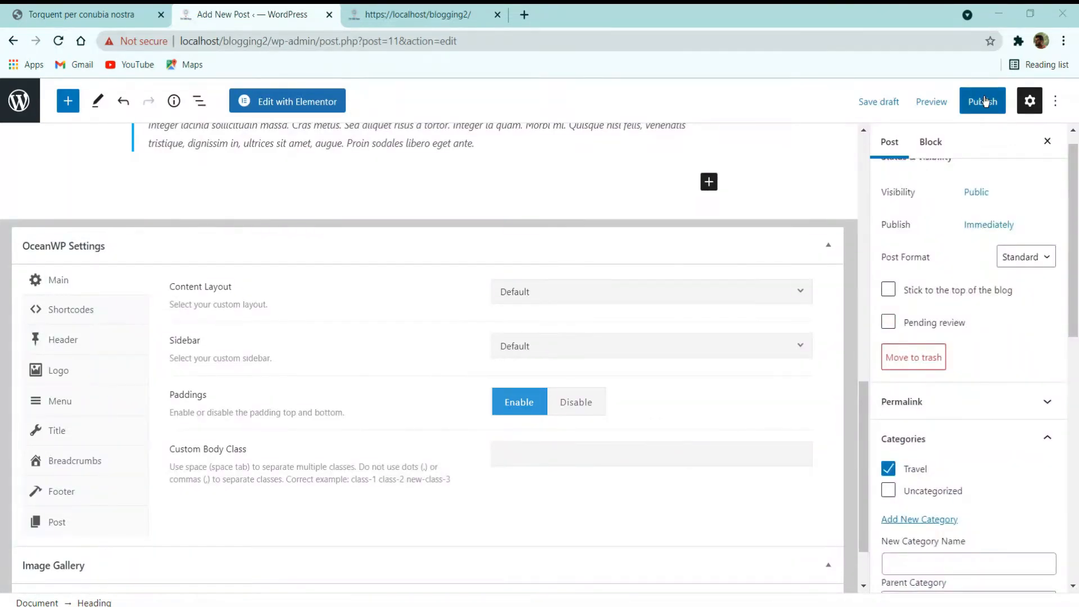
{"action": "left_click", "coordinate": [982, 100]}
{"action": "left_click", "coordinate": [136, 5]}
{"action": "scroll", "coordinate": [243, 340], "scroll_direction": "up", "scroll_amount": 8}
{"action": "left_click", "coordinate": [274, 4]}
{"action": "left_click", "coordinate": [935, 100]}
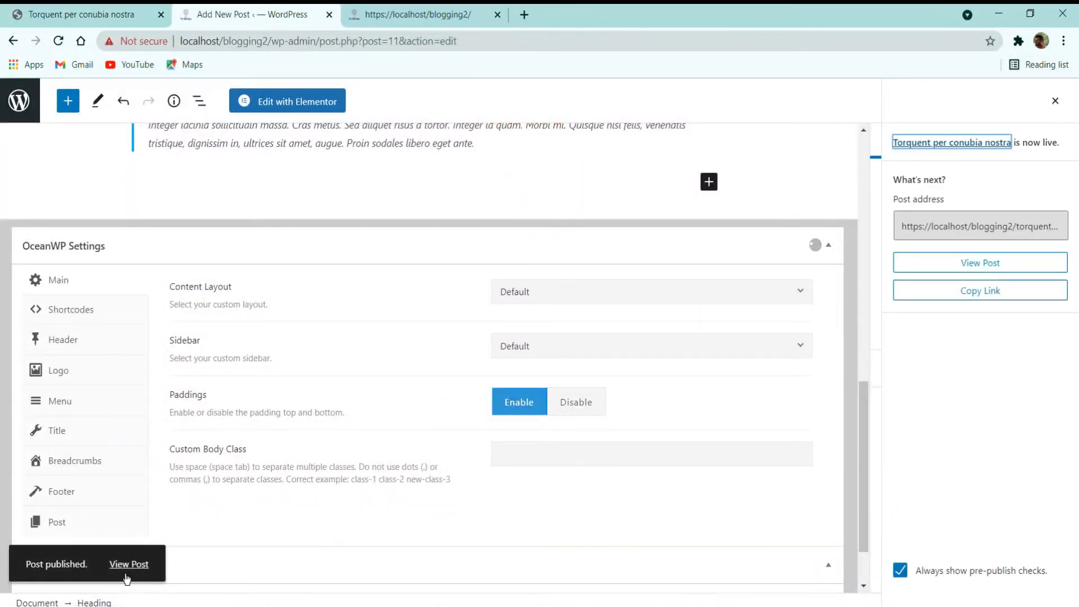
Step: View the newly published post live on the local site and scroll through it
{"action": "left_click", "coordinate": [128, 565]}
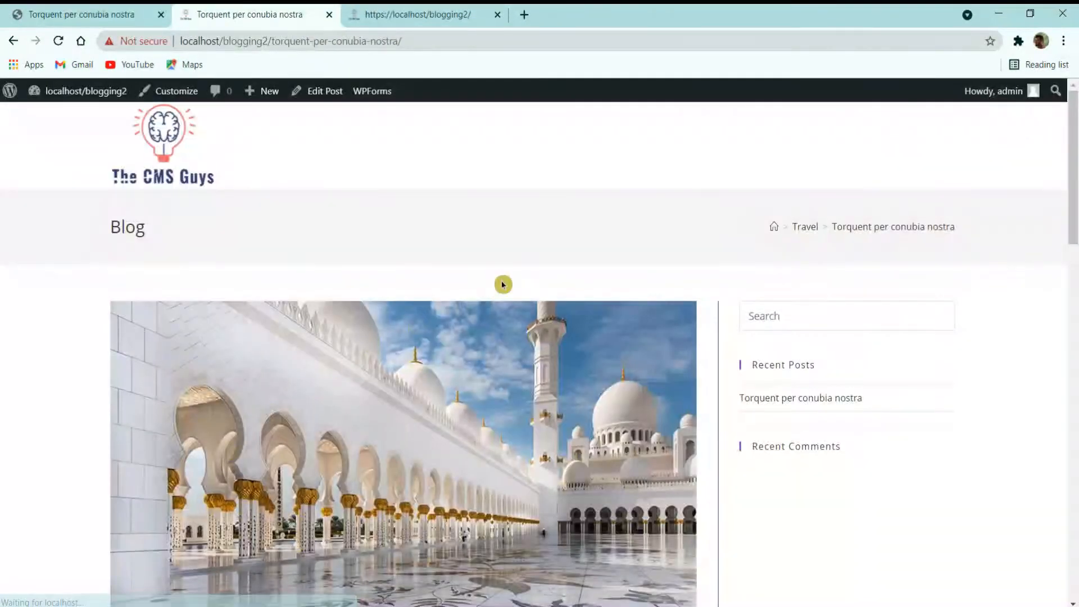
{"action": "scroll", "coordinate": [502, 284], "scroll_direction": "down", "scroll_amount": 10}
{"action": "scroll", "coordinate": [503, 284], "scroll_direction": "down", "scroll_amount": 10}
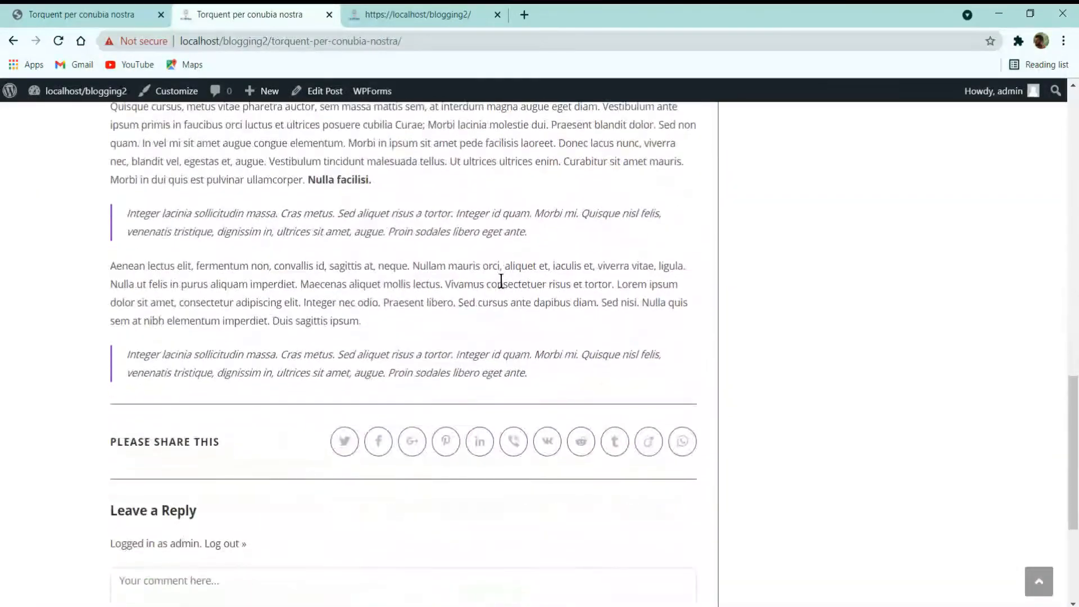
{"action": "scroll", "coordinate": [499, 279], "scroll_direction": "up", "scroll_amount": 7}
{"action": "scroll", "coordinate": [486, 375], "scroll_direction": "up", "scroll_amount": 12}
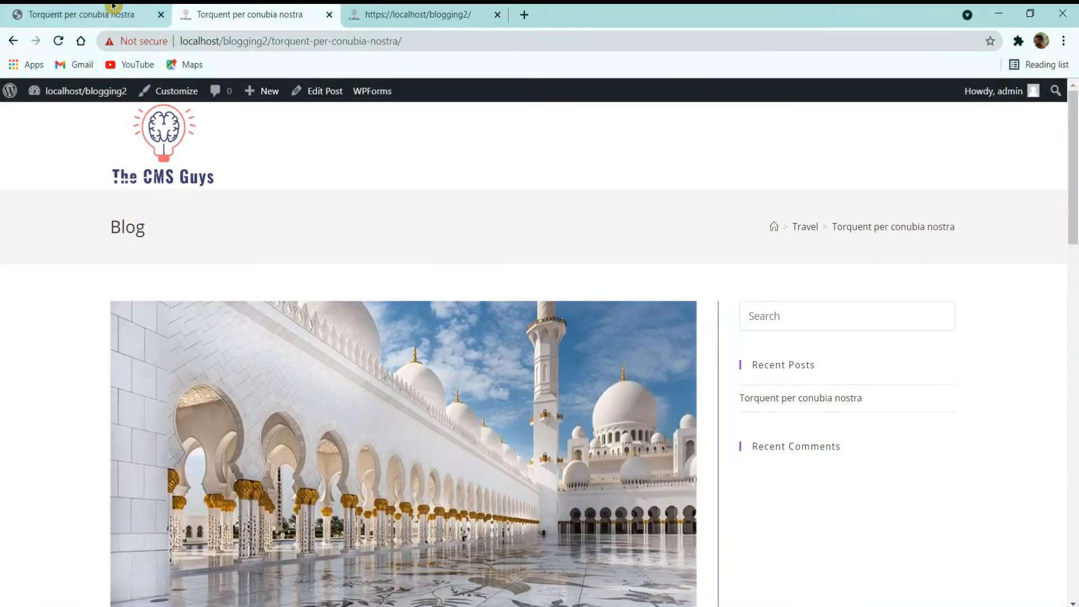
Step: Compare the live local post with the reference blog's post
{"action": "left_click", "coordinate": [112, 7]}
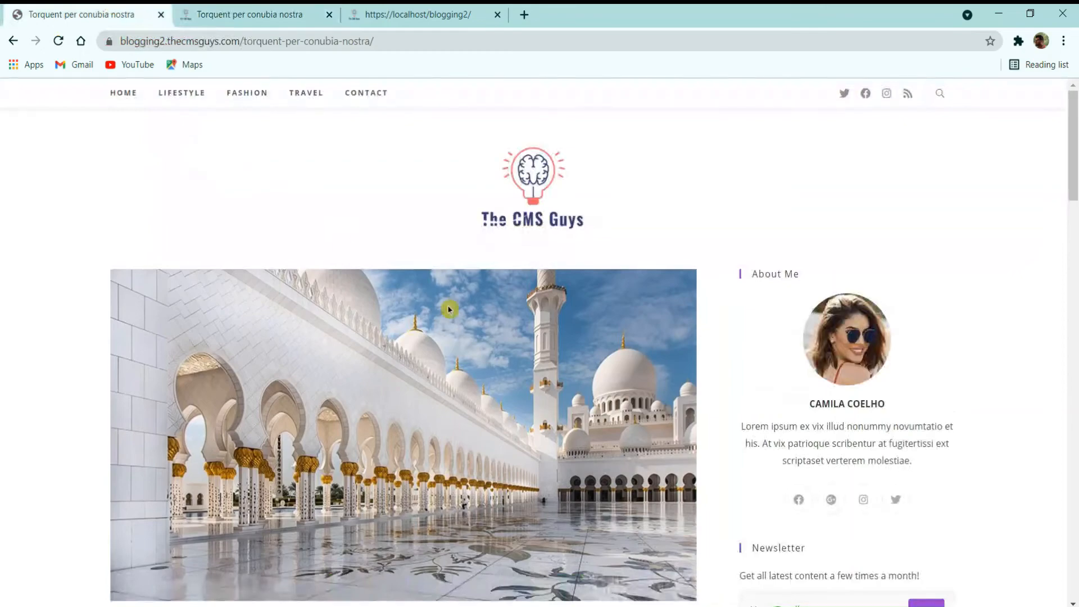
{"action": "scroll", "coordinate": [552, 325], "scroll_direction": "down", "scroll_amount": 10}
{"action": "left_click", "coordinate": [340, 212]}
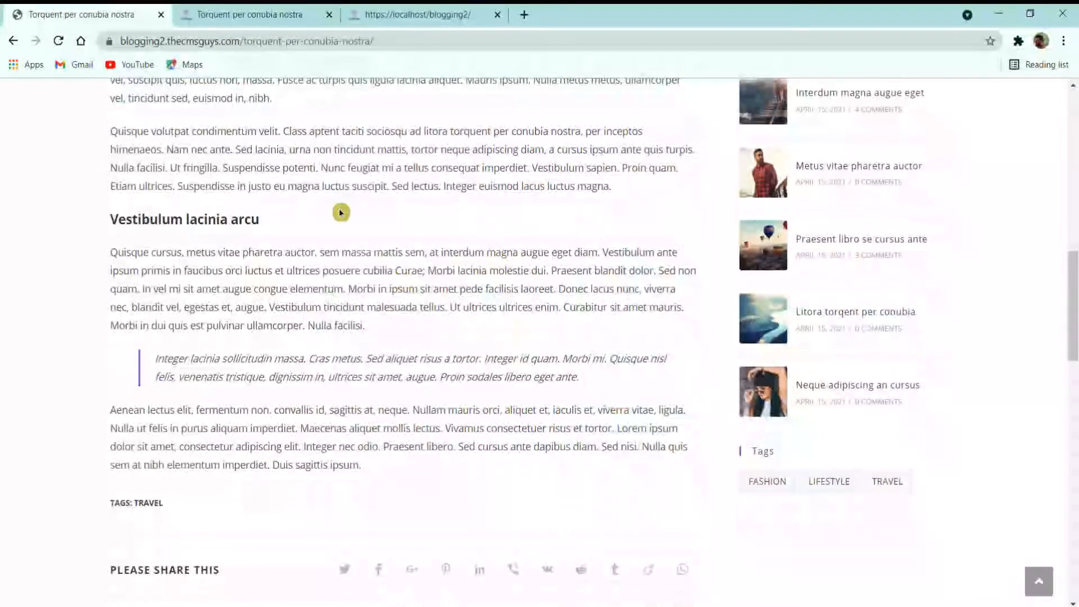
{"action": "scroll", "coordinate": [236, 332], "scroll_direction": "up", "scroll_amount": 12}
{"action": "left_click", "coordinate": [184, 6]}
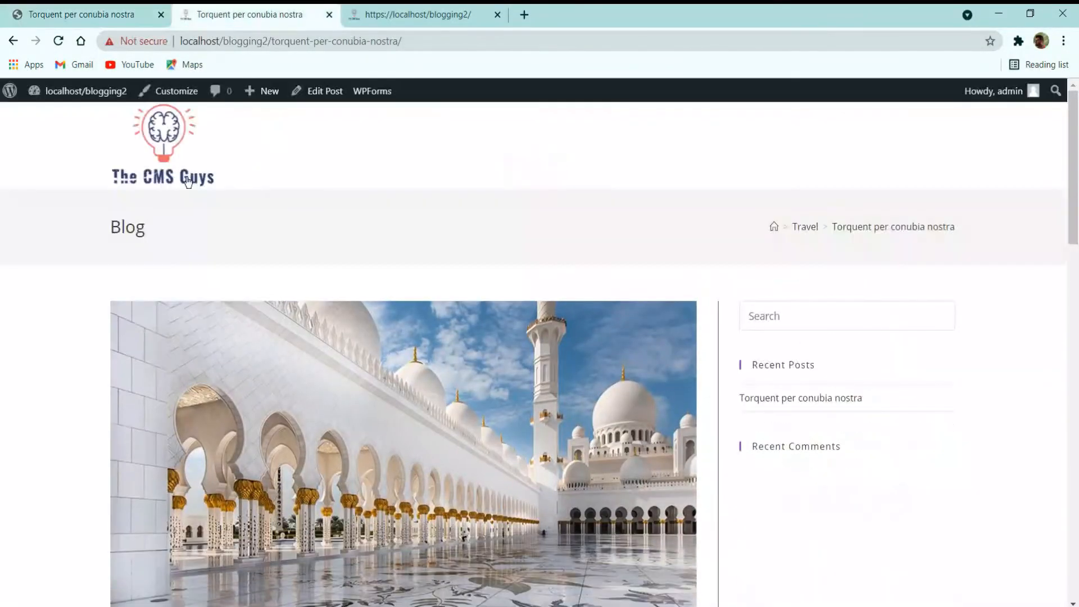
Step: Open the reference blog's home page and scroll through it for comparison
{"action": "mouse_move", "coordinate": [54, 92]}
{"action": "key", "text": "ctrl+1"}
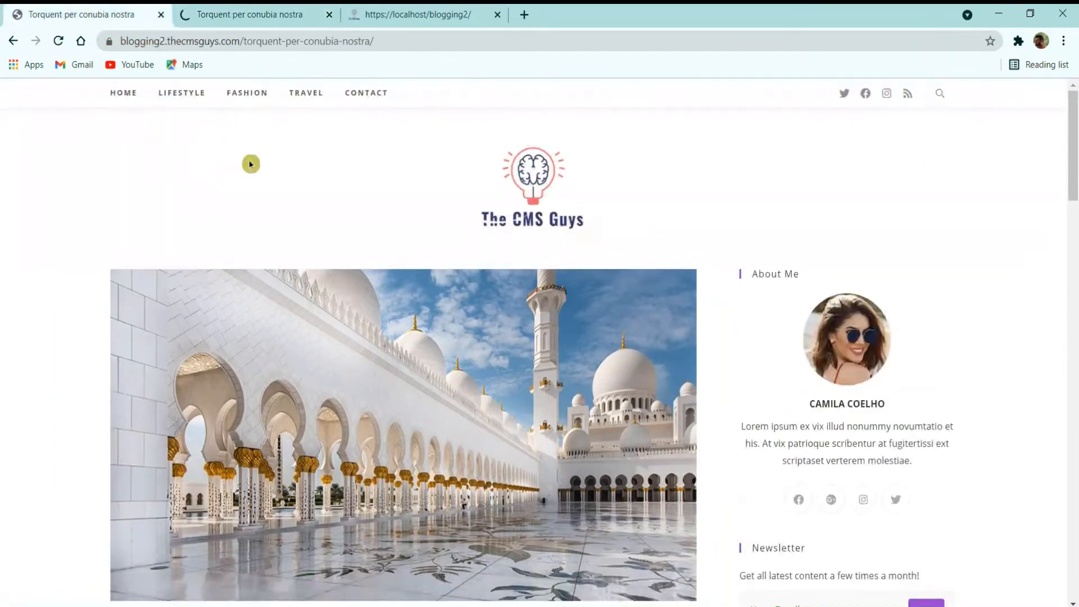
{"action": "left_click", "coordinate": [122, 96]}
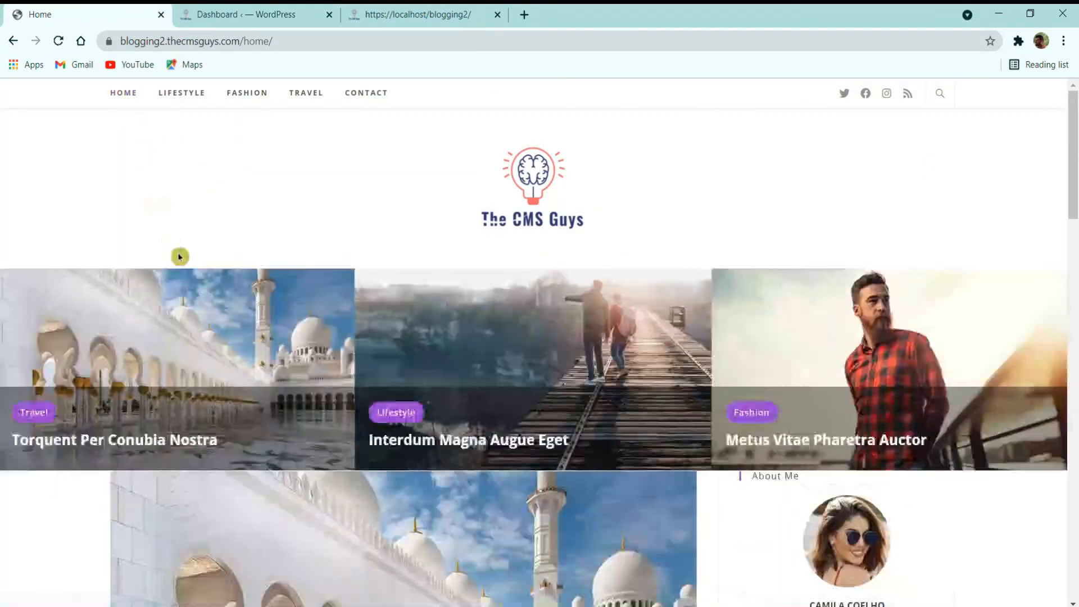
{"action": "scroll", "coordinate": [186, 259], "scroll_direction": "down", "scroll_amount": 20}
{"action": "scroll", "coordinate": [327, 286], "scroll_direction": "down", "scroll_amount": 8}
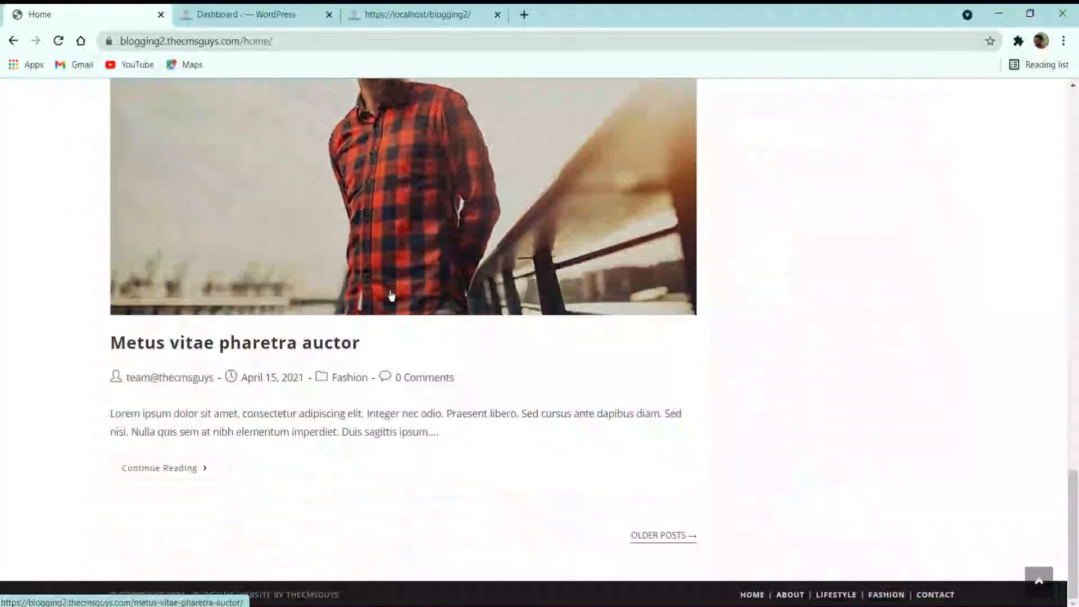
{"action": "scroll", "coordinate": [362, 437], "scroll_direction": "up", "scroll_amount": 16}
{"action": "scroll", "coordinate": [375, 436], "scroll_direction": "up", "scroll_amount": 15}
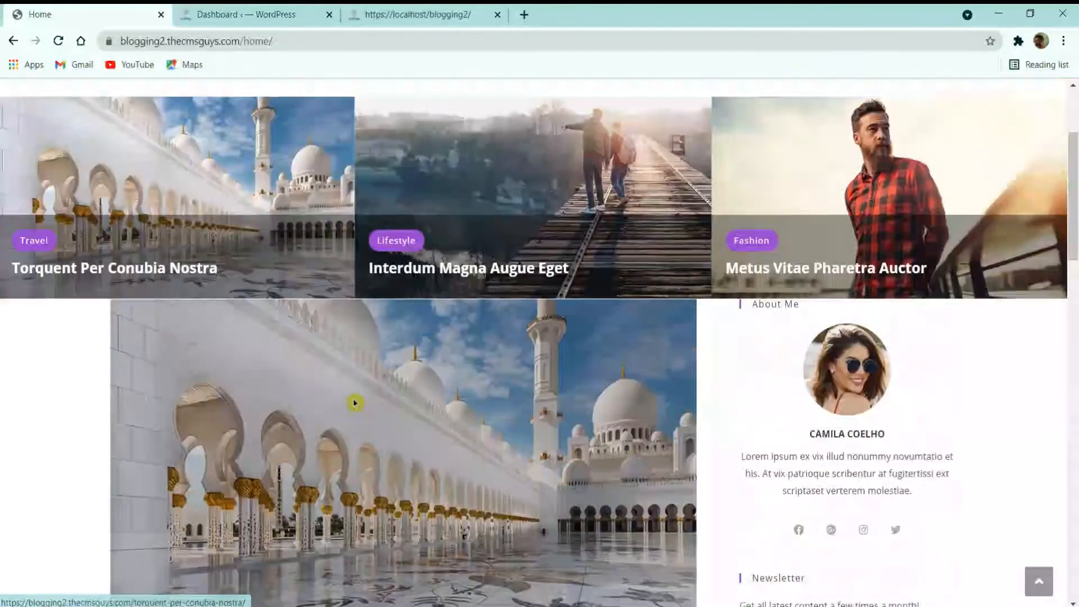
Step: Open the All Posts list, glancing at the reference blog's home page
{"action": "left_click", "coordinate": [248, 14]}
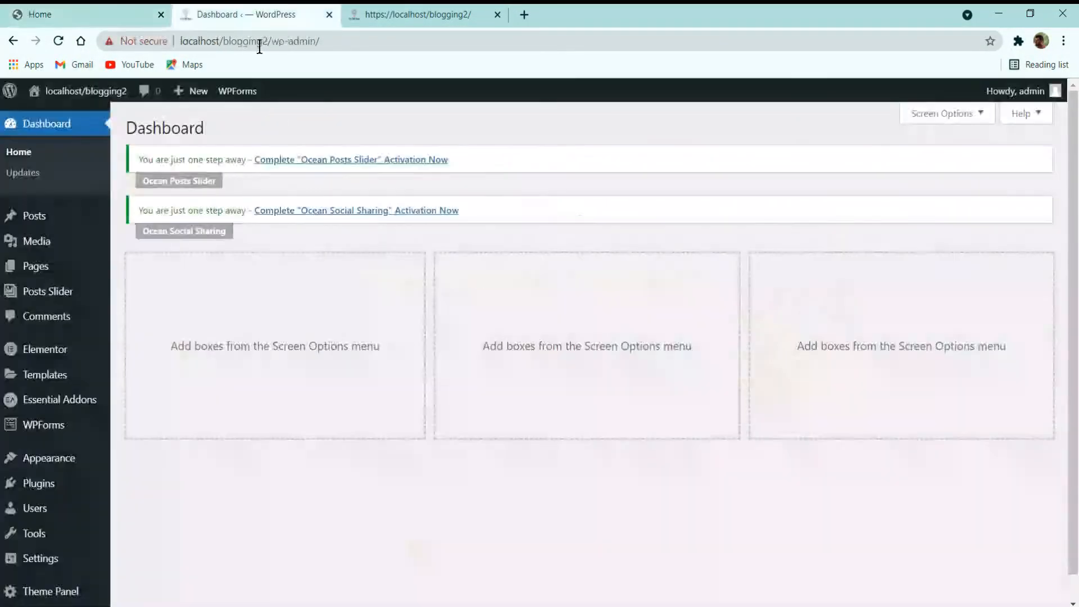
{"action": "left_click", "coordinate": [34, 219]}
{"action": "left_click", "coordinate": [84, 14]}
{"action": "scroll", "coordinate": [428, 445], "scroll_direction": "down", "scroll_amount": 3}
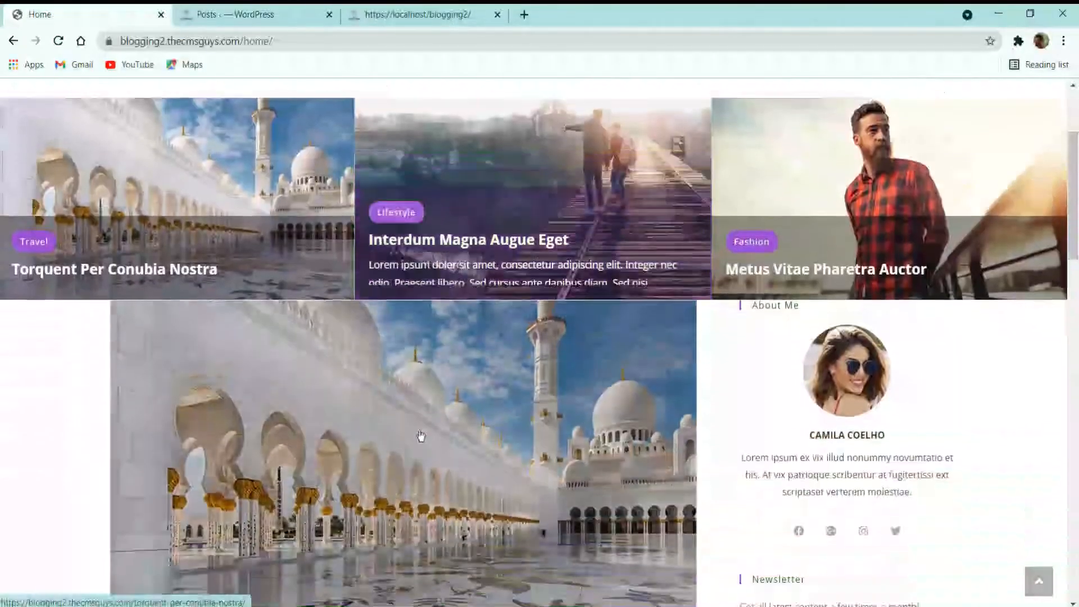
{"action": "left_click", "coordinate": [251, 22]}
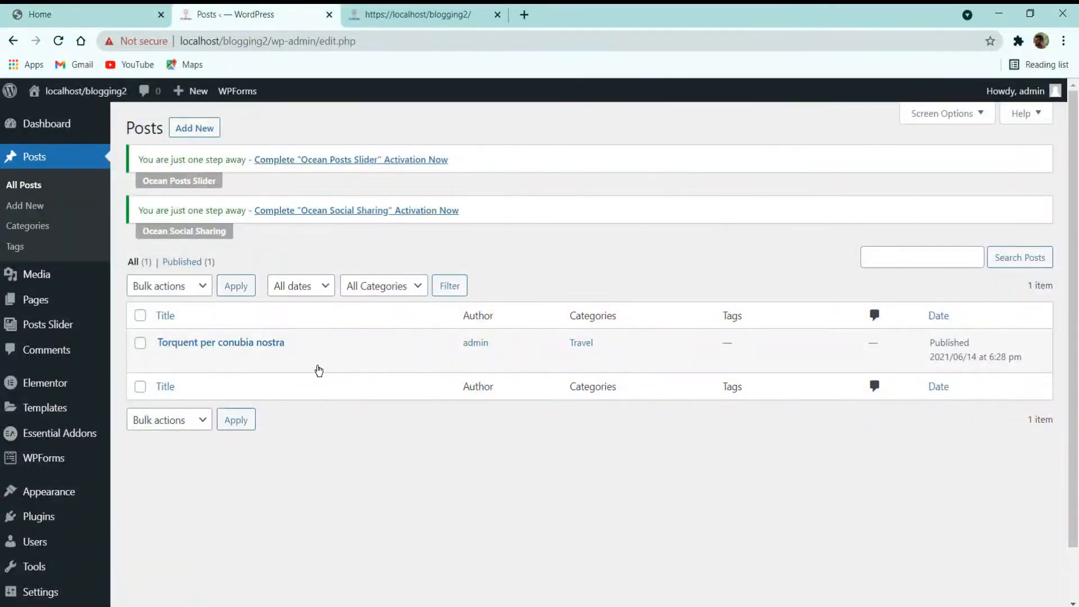
Step: Review the nine published posts, then bring up the still-empty Pages list
{"action": "mouse_move", "coordinate": [43, 330]}
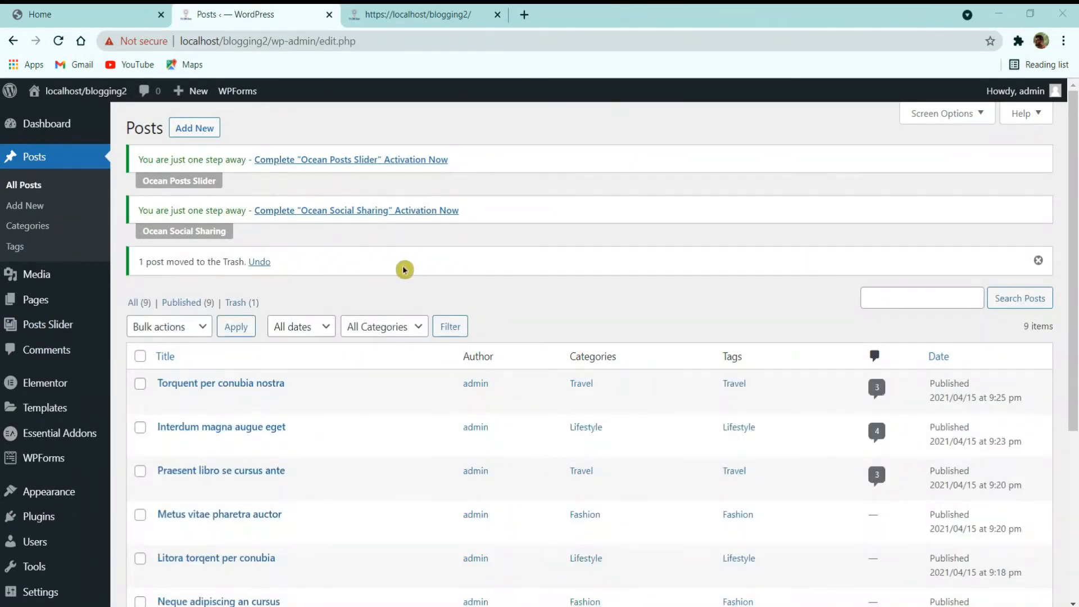
{"action": "scroll", "coordinate": [476, 270], "scroll_direction": "down", "scroll_amount": 5}
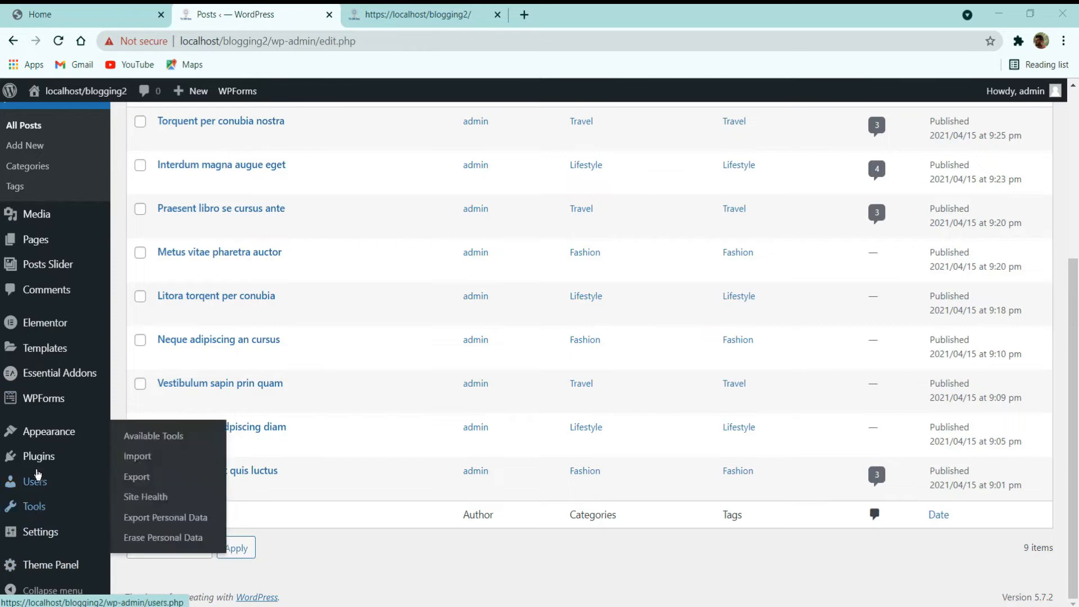
{"action": "left_click", "coordinate": [47, 247]}
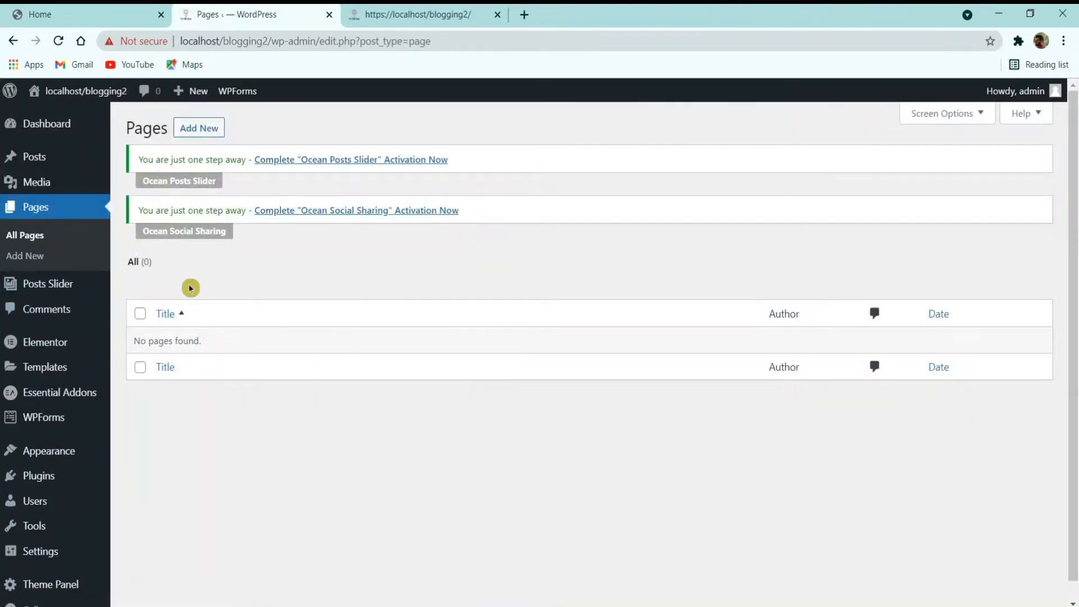
Step: Add a new page titled 'Home', publish it, and return to the Pages list
{"action": "left_click", "coordinate": [189, 130]}
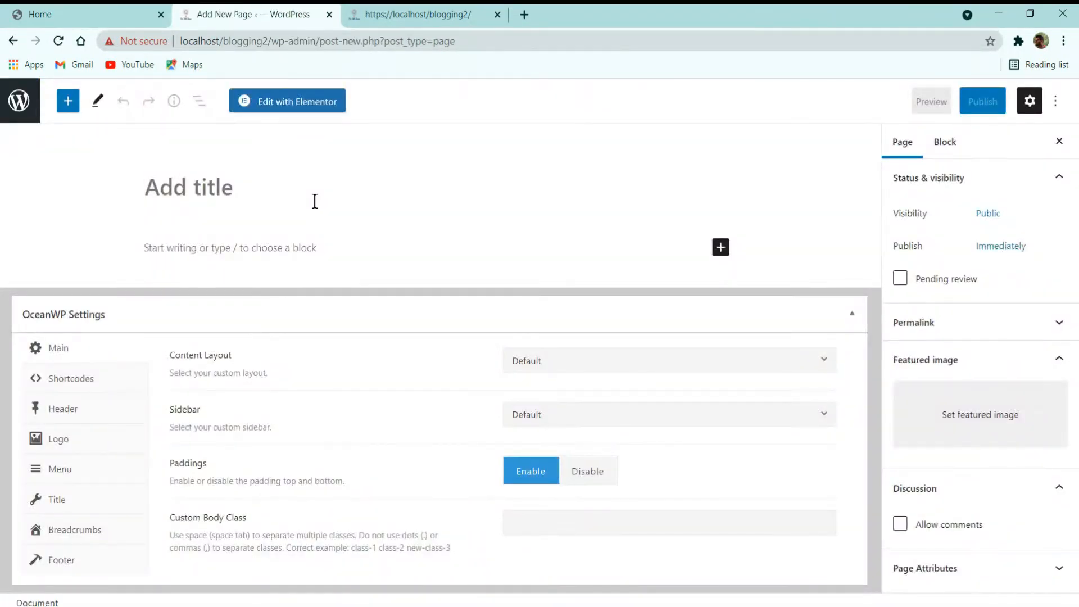
{"action": "type", "text": "Home"}
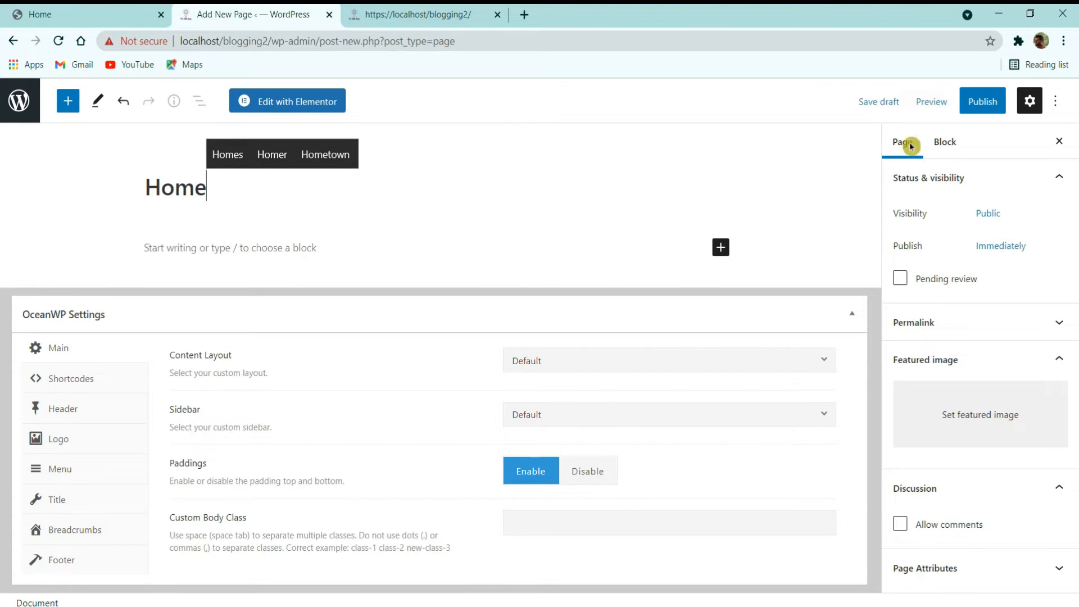
{"action": "left_click", "coordinate": [981, 102]}
{"action": "left_click", "coordinate": [931, 101]}
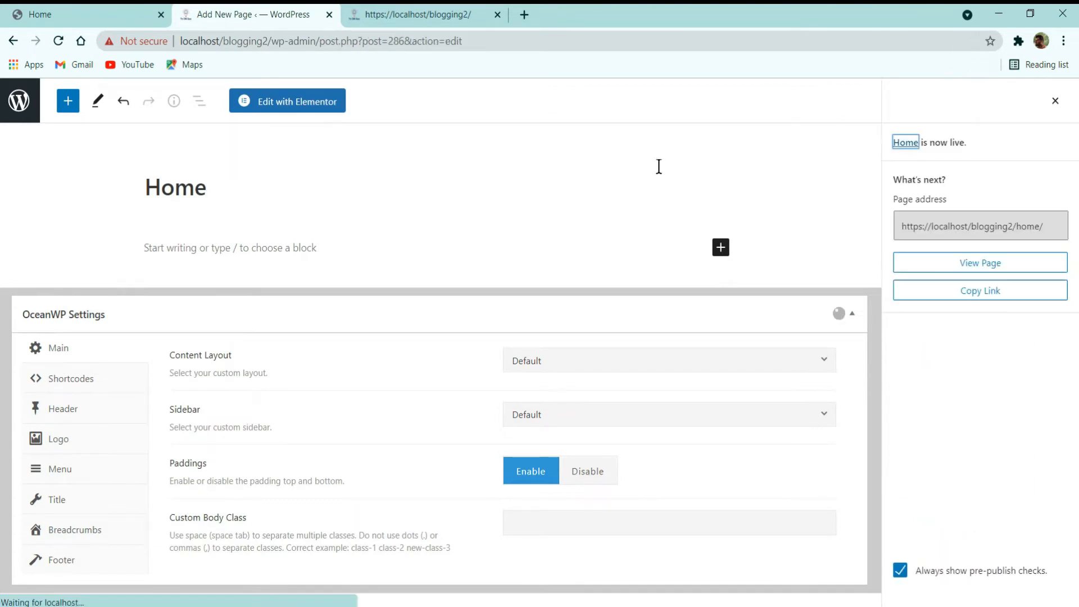
{"action": "left_click", "coordinate": [18, 104]}
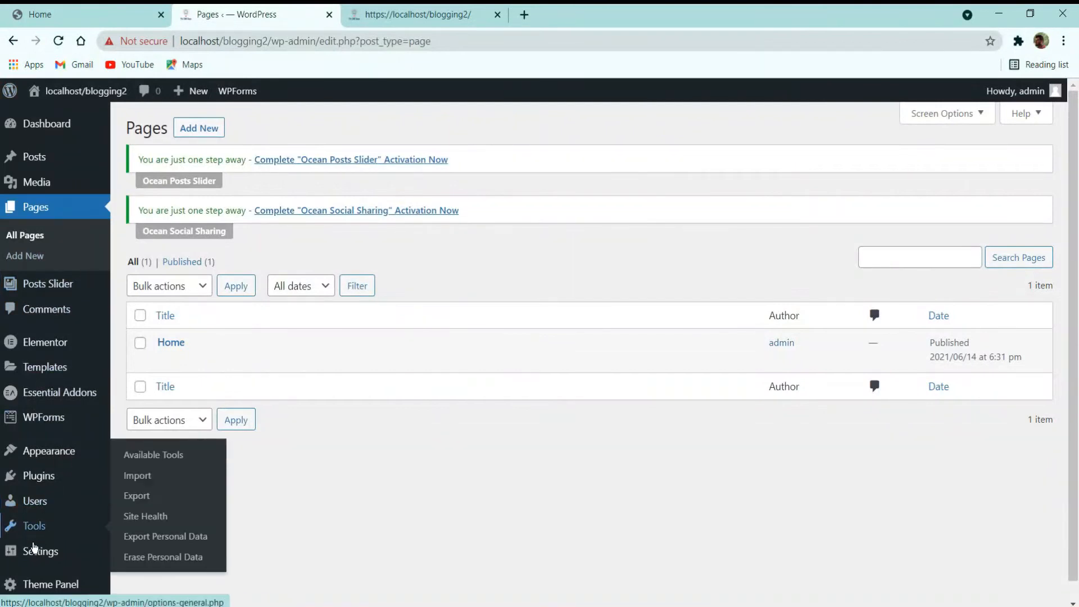
{"action": "mouse_move", "coordinate": [33, 548]}
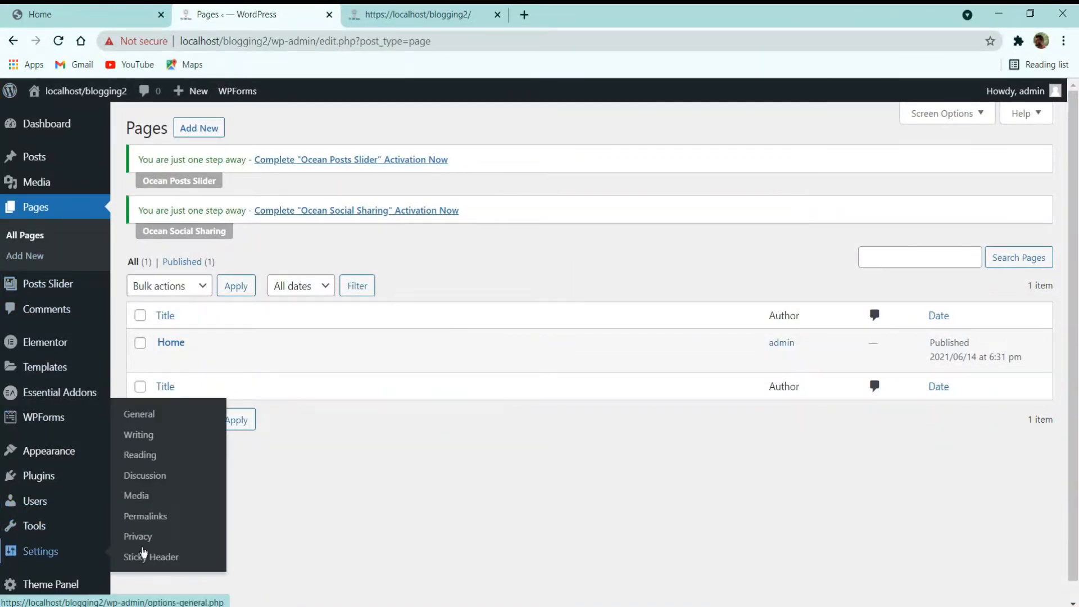
Step: In Reading settings, choose a static homepage with Home as the Posts page and save
{"action": "left_click", "coordinate": [165, 456]}
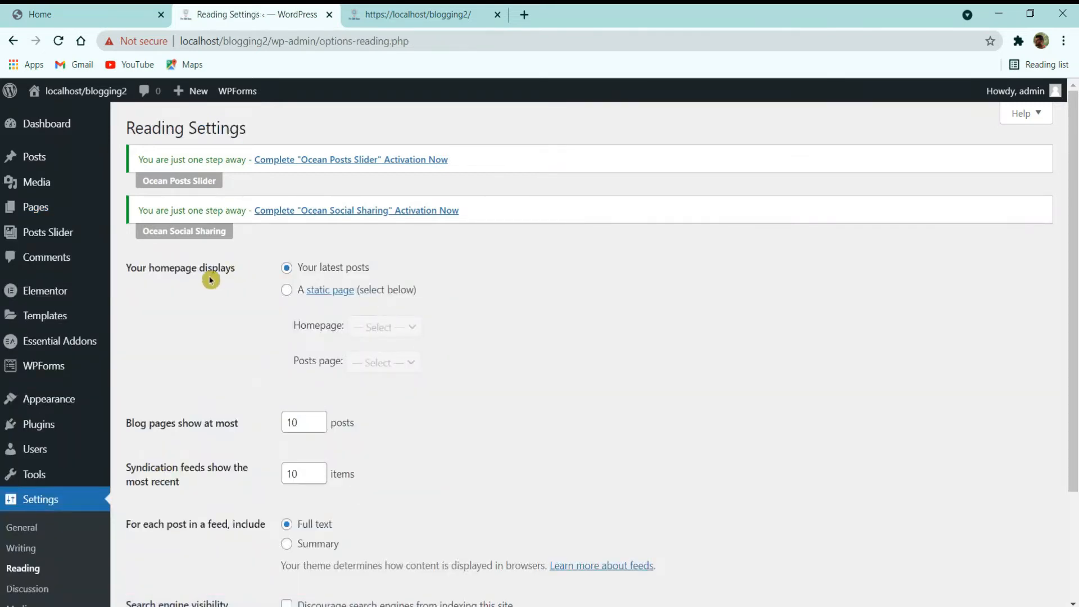
{"action": "left_click", "coordinate": [287, 290]}
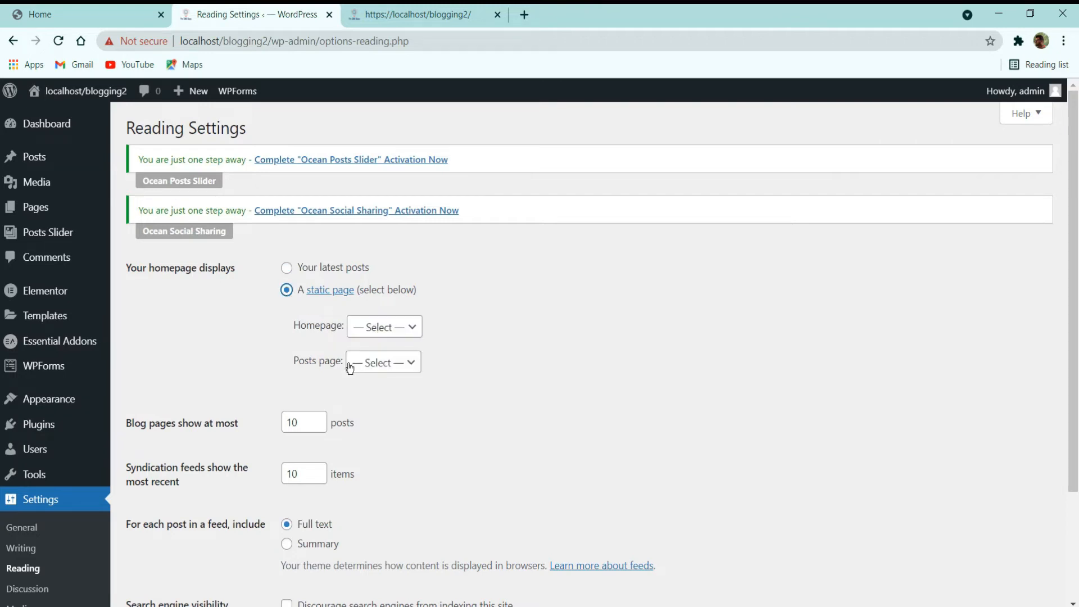
{"action": "left_click", "coordinate": [382, 371]}
{"action": "scroll", "coordinate": [378, 401], "scroll_direction": "down", "scroll_amount": 3}
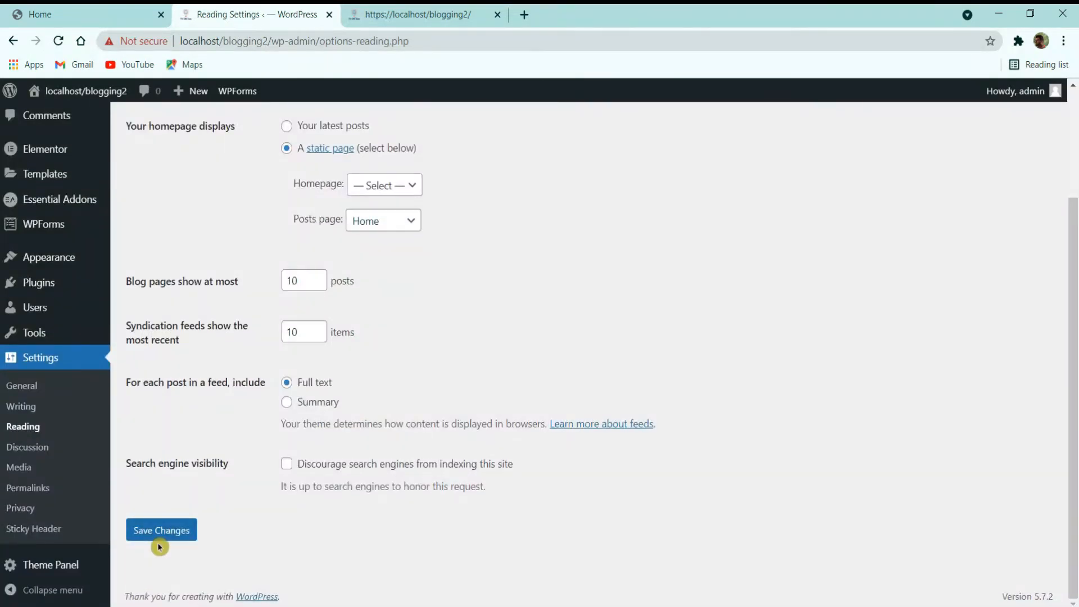
{"action": "left_click", "coordinate": [167, 538]}
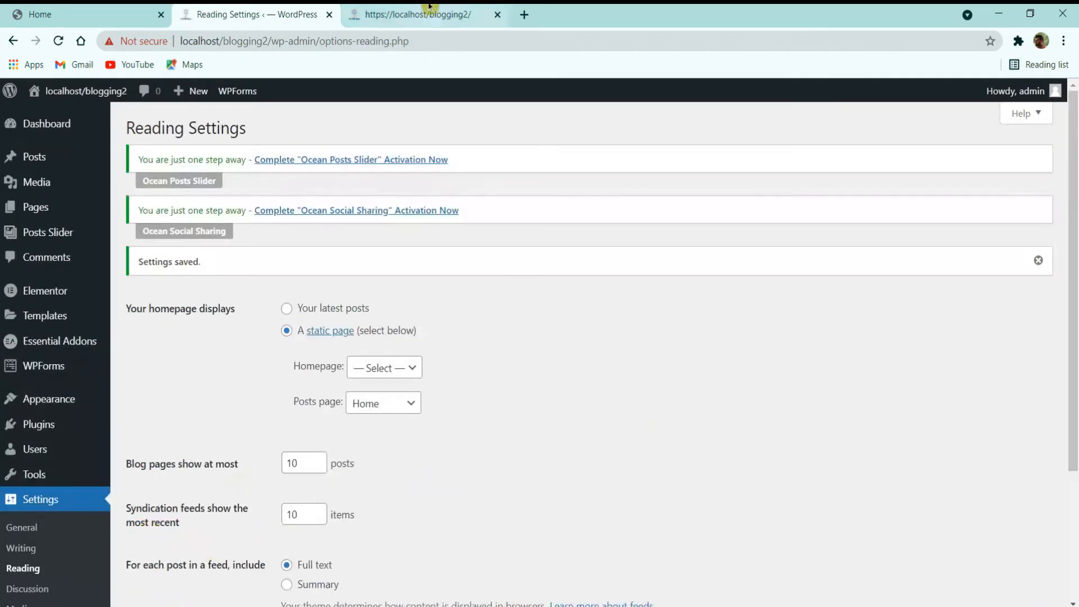
{"action": "left_click", "coordinate": [419, 14]}
Step: Reload the live front page to check Home's post listing, then open the admin Pages list
{"action": "left_click", "coordinate": [62, 42]}
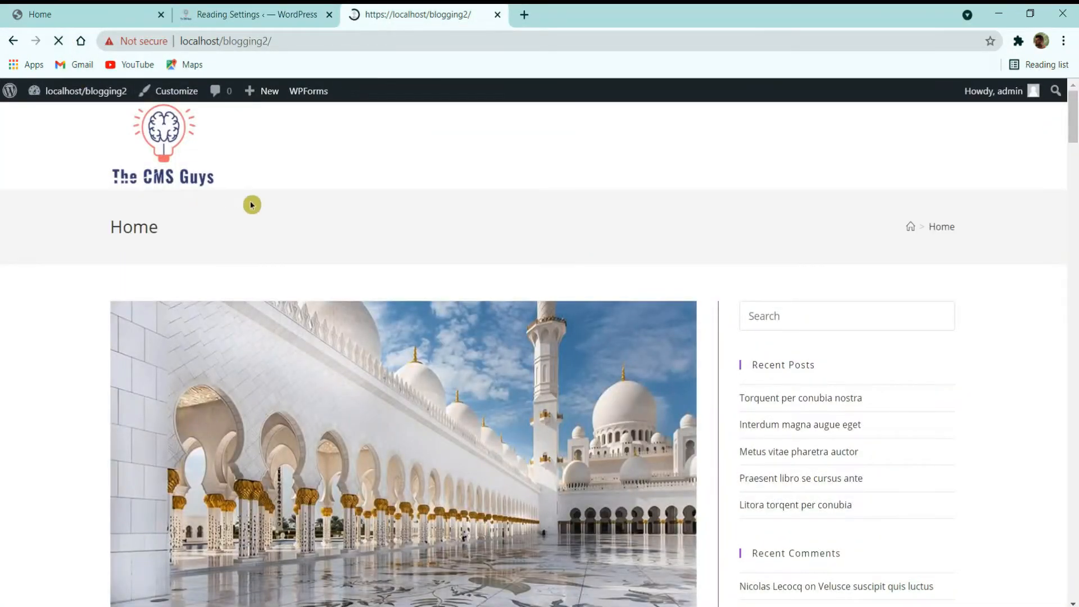
{"action": "scroll", "coordinate": [562, 224], "scroll_direction": "down", "scroll_amount": 2}
{"action": "scroll", "coordinate": [556, 226], "scroll_direction": "up", "scroll_amount": 2}
{"action": "scroll", "coordinate": [188, 331], "scroll_direction": "down", "scroll_amount": 20}
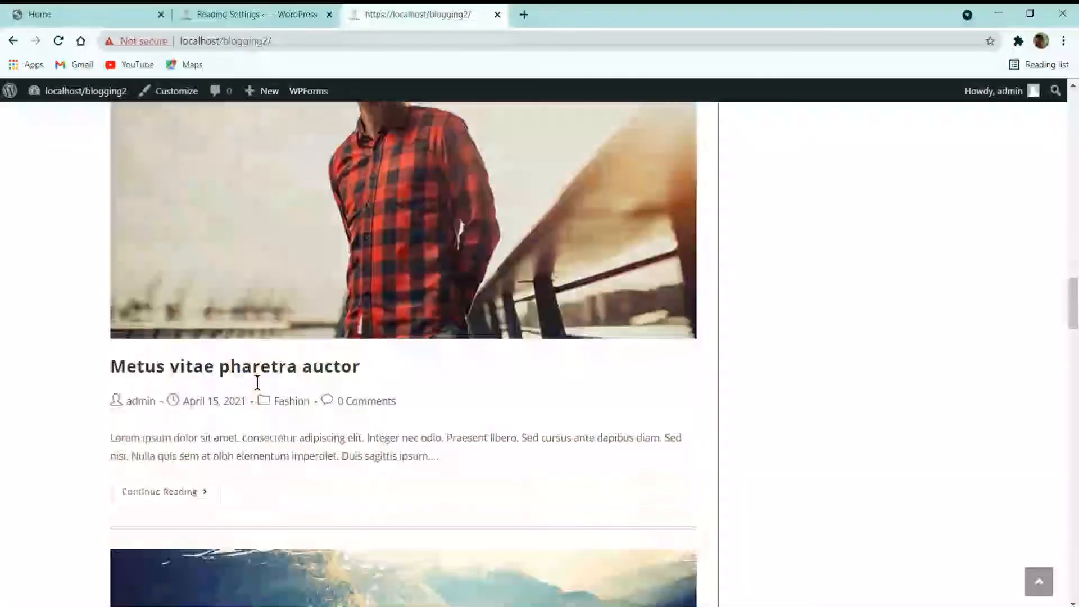
{"action": "scroll", "coordinate": [169, 253], "scroll_direction": "up", "scroll_amount": 12}
{"action": "left_click", "coordinate": [58, 41]}
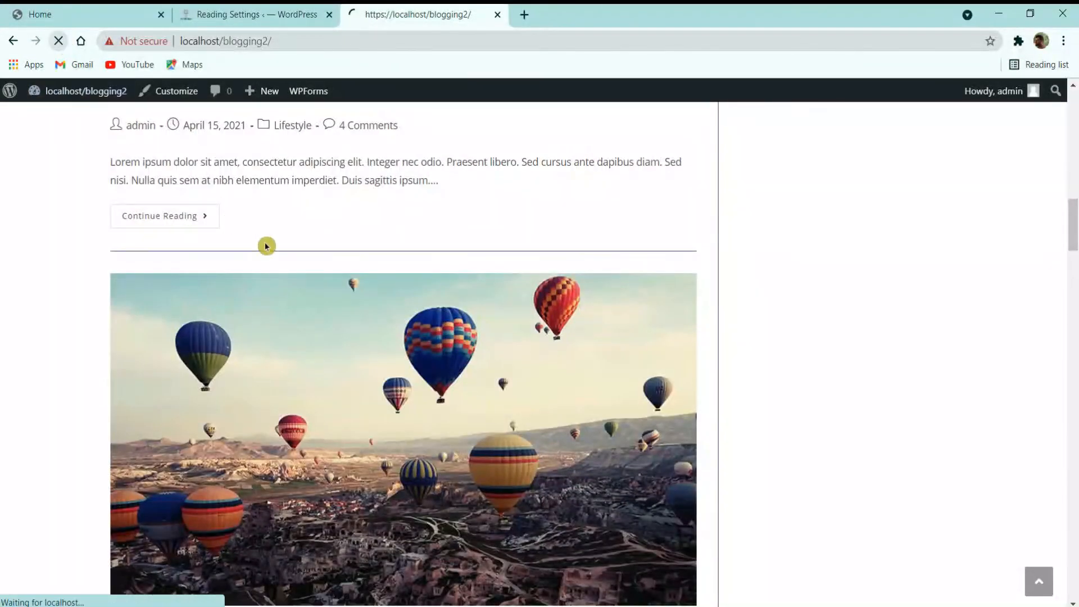
{"action": "scroll", "coordinate": [422, 324], "scroll_direction": "up", "scroll_amount": 12}
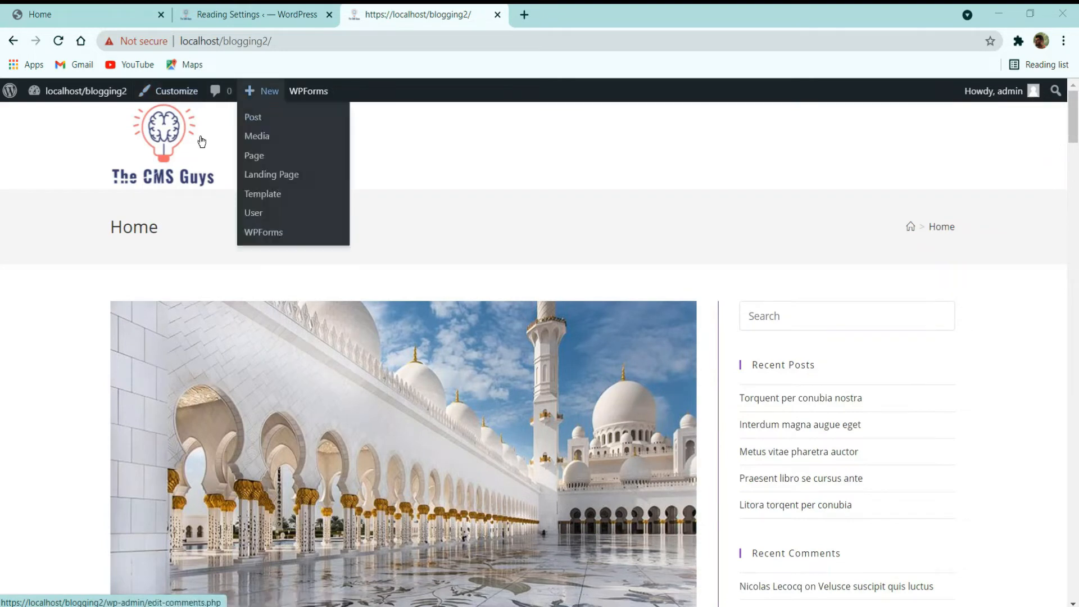
{"action": "left_click", "coordinate": [298, 14]}
{"action": "left_click", "coordinate": [34, 208]}
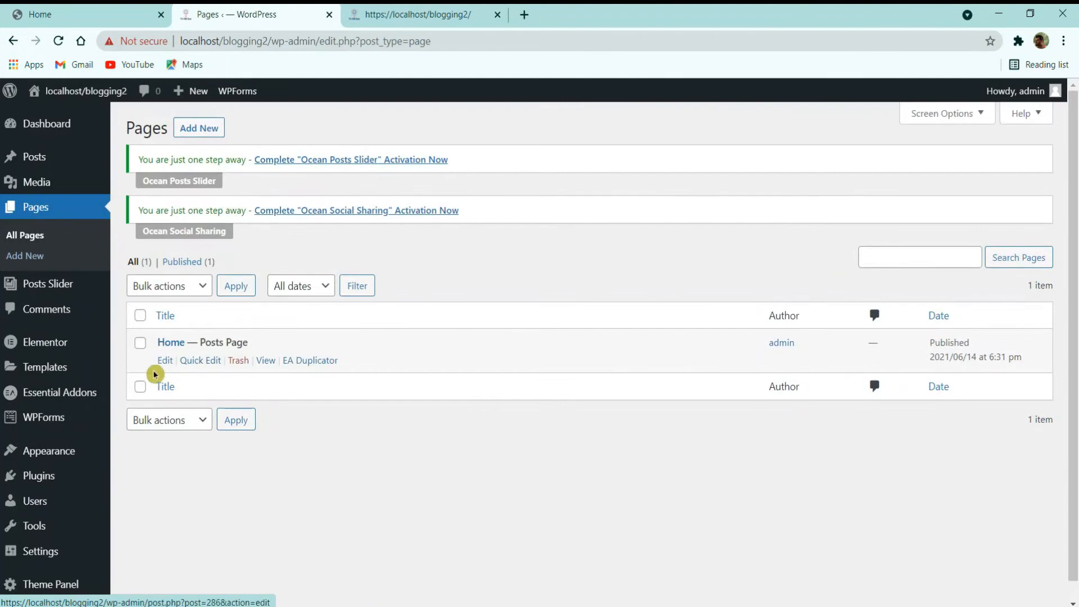
Step: Disable Display Page Title in Home's OceanWP title settings, update, and reload the front page
{"action": "left_click", "coordinate": [161, 362]}
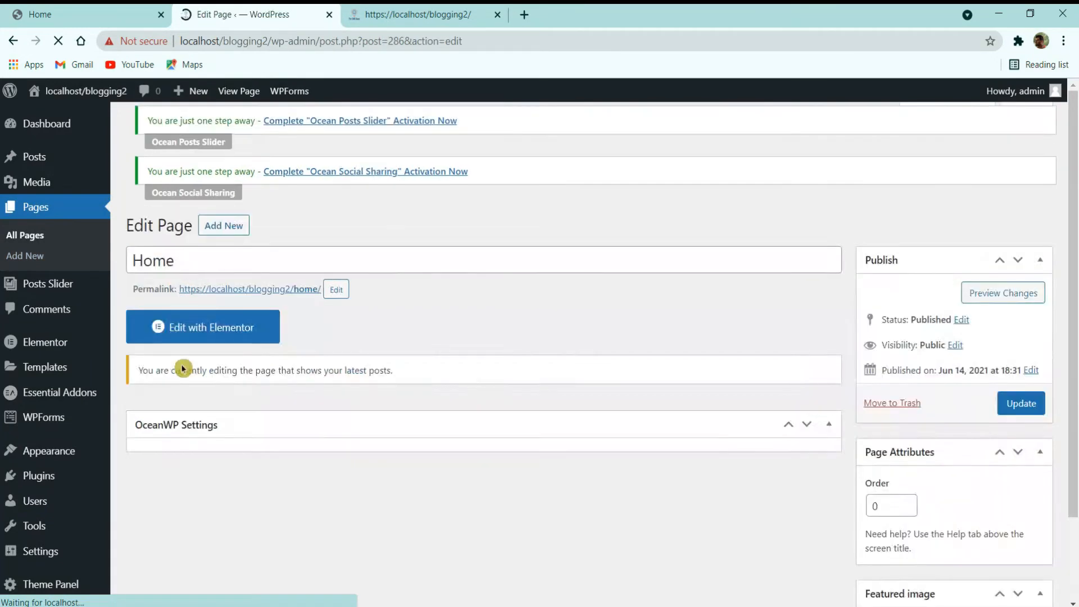
{"action": "scroll", "coordinate": [191, 369], "scroll_direction": "down", "scroll_amount": 2}
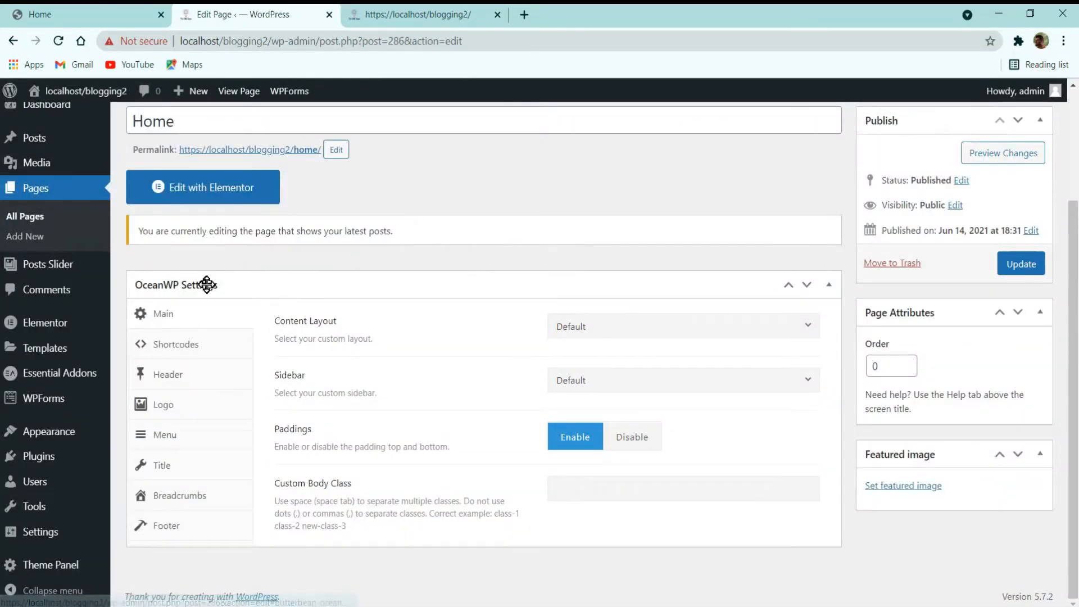
{"action": "left_click", "coordinate": [166, 465]}
{"action": "left_click", "coordinate": [696, 331]}
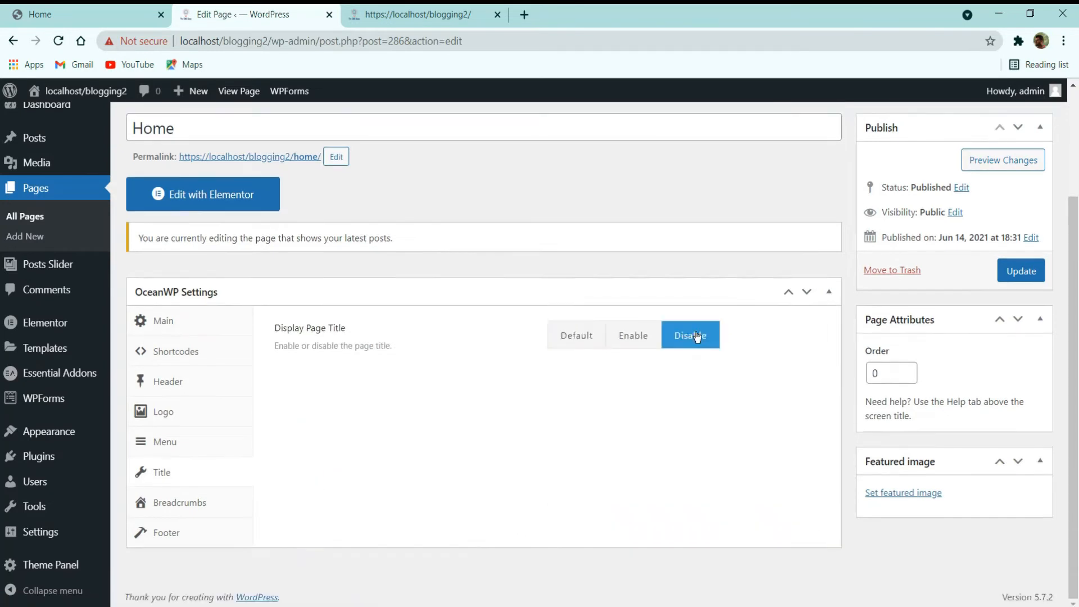
{"action": "left_click", "coordinate": [1032, 265]}
{"action": "left_click", "coordinate": [418, 14]}
{"action": "left_click", "coordinate": [60, 43]}
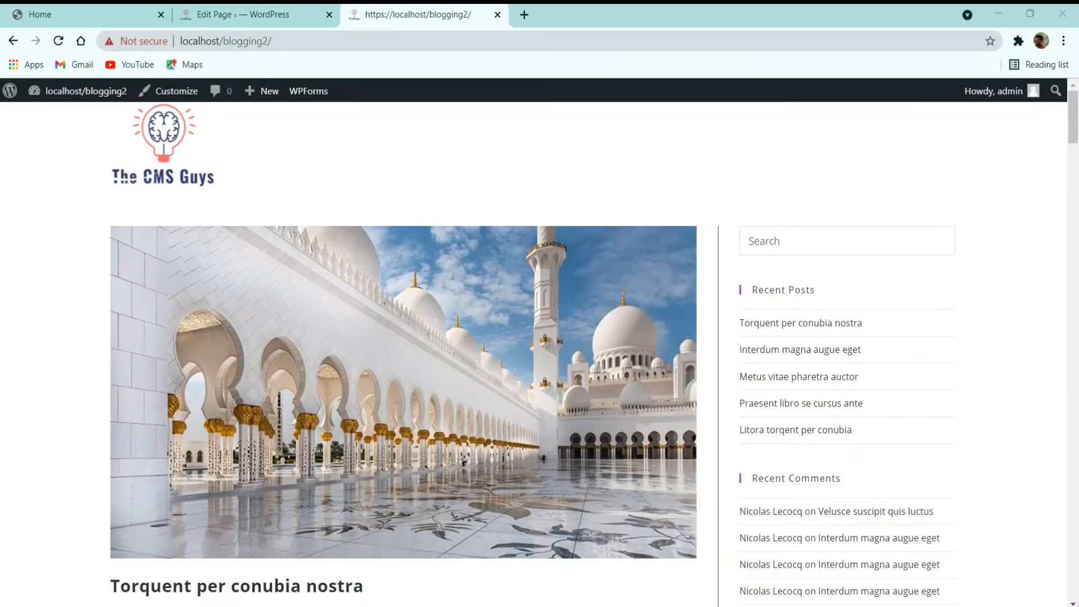
Step: Compare the local front page with the reference demo's three-post slider, then return to Home's editor
{"action": "scroll", "coordinate": [563, 414], "scroll_direction": "down", "scroll_amount": 7}
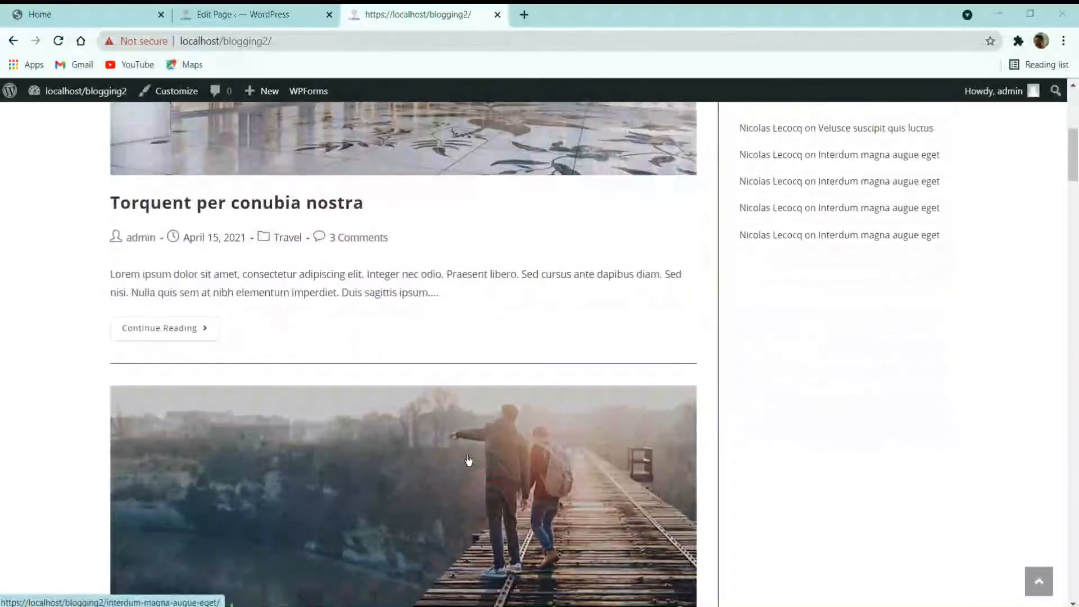
{"action": "scroll", "coordinate": [468, 460], "scroll_direction": "up", "scroll_amount": 7}
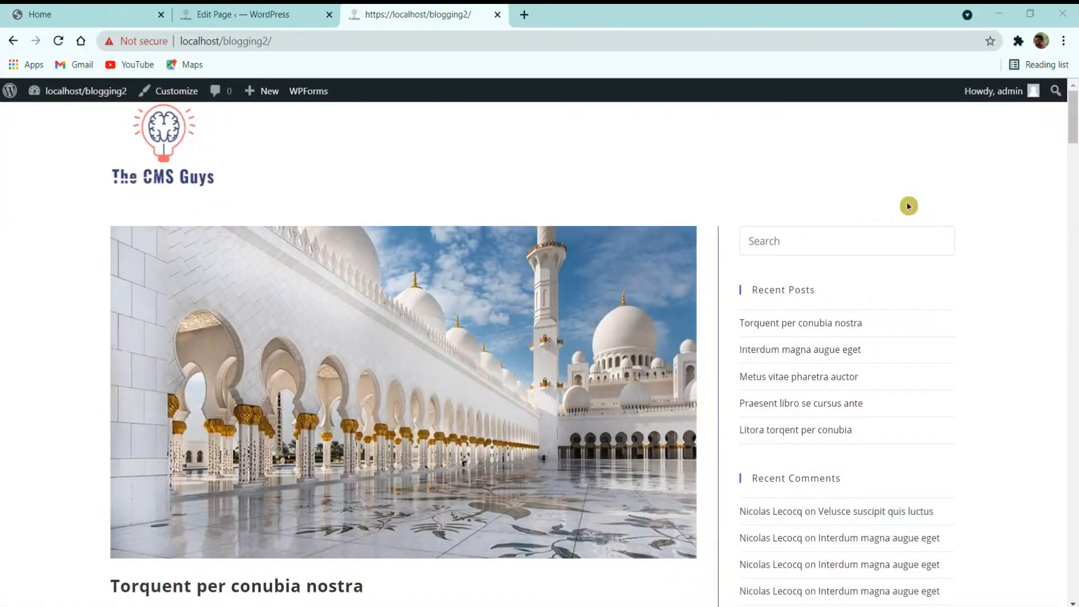
{"action": "left_click", "coordinate": [121, 15]}
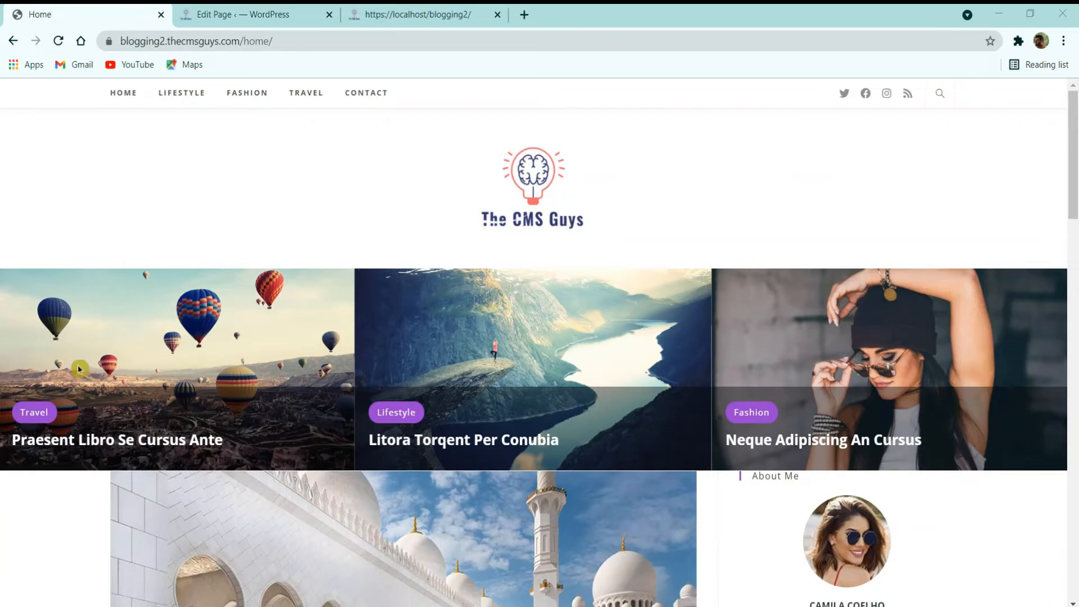
{"action": "left_click", "coordinate": [217, 13]}
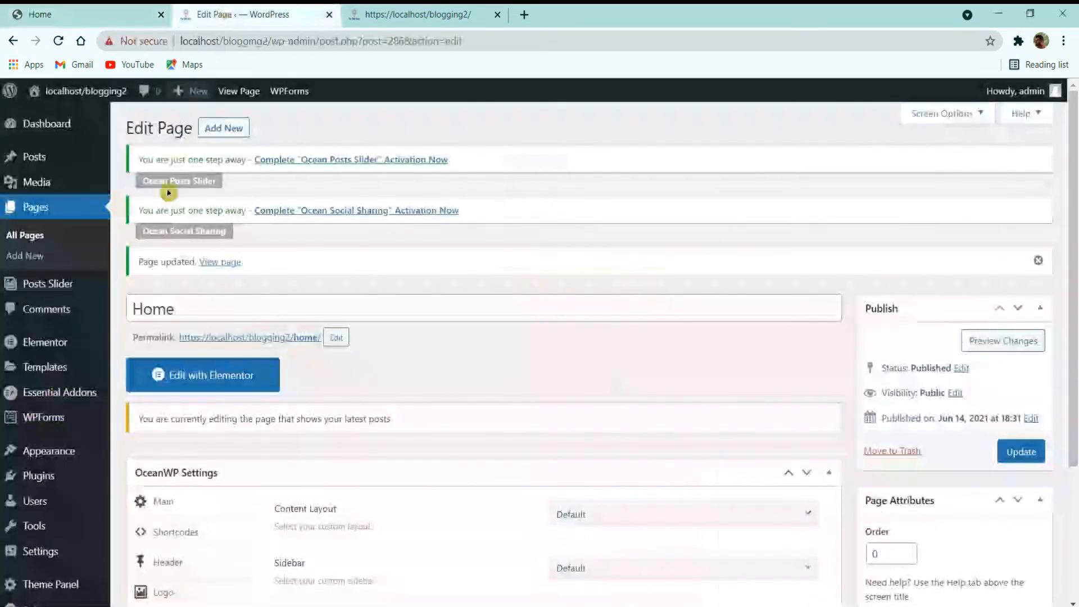
Step: Add a new posts slider titled 'Home Slider' and save it as a draft
{"action": "left_click", "coordinate": [48, 288]}
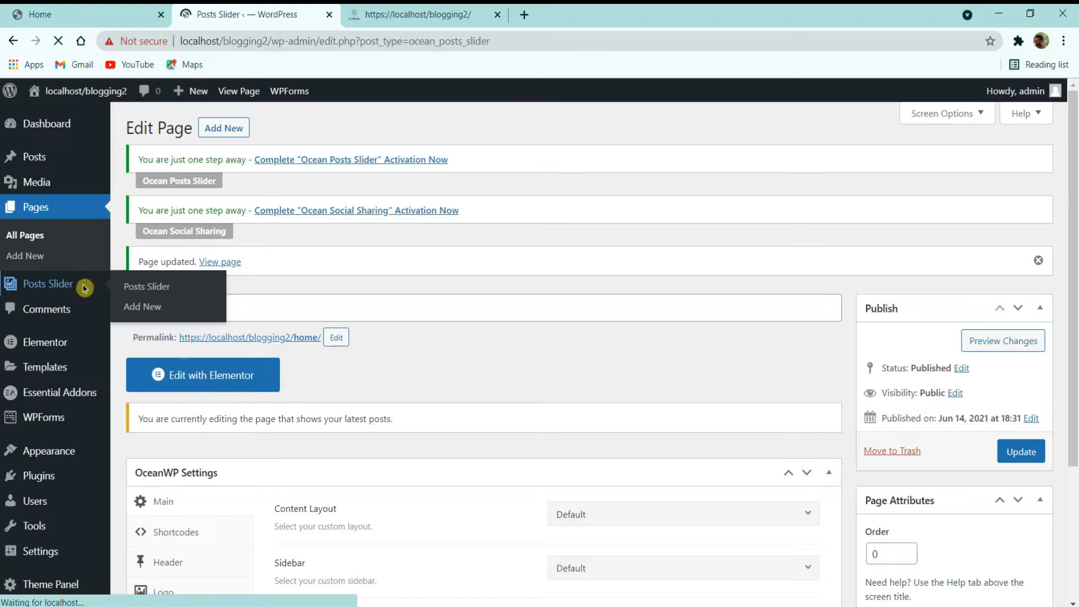
{"action": "left_click", "coordinate": [262, 130]}
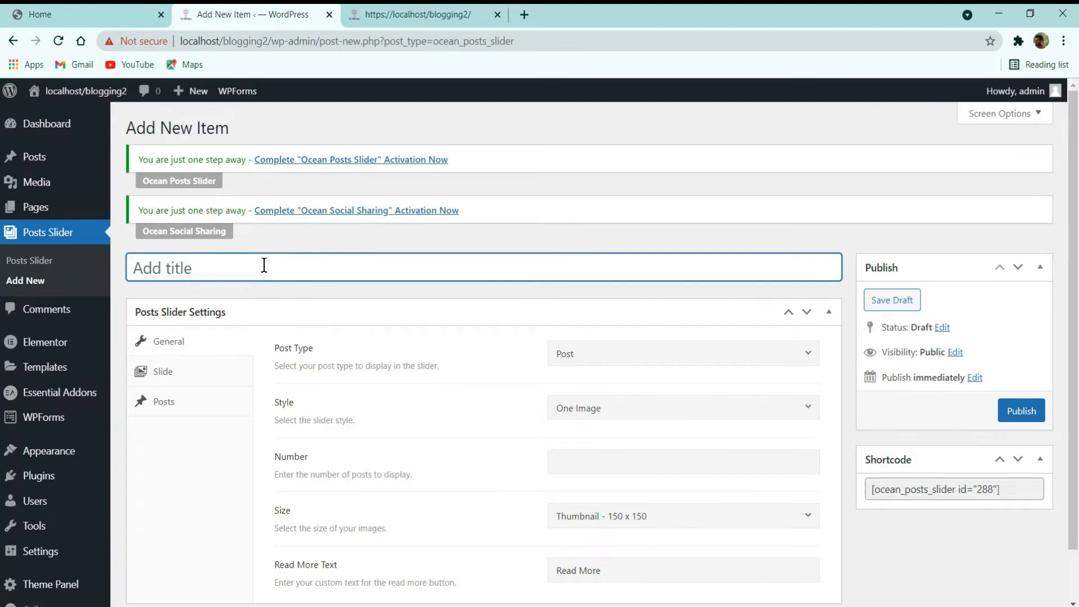
{"action": "type", "text": "Home S"}
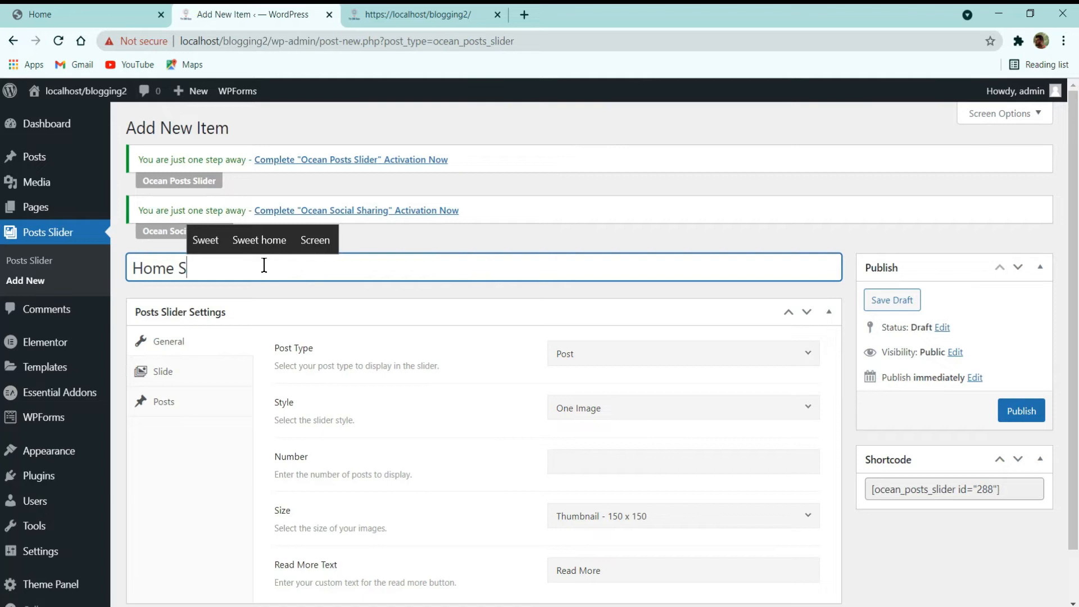
{"action": "type", "text": "lider"}
{"action": "key", "text": "Return"}
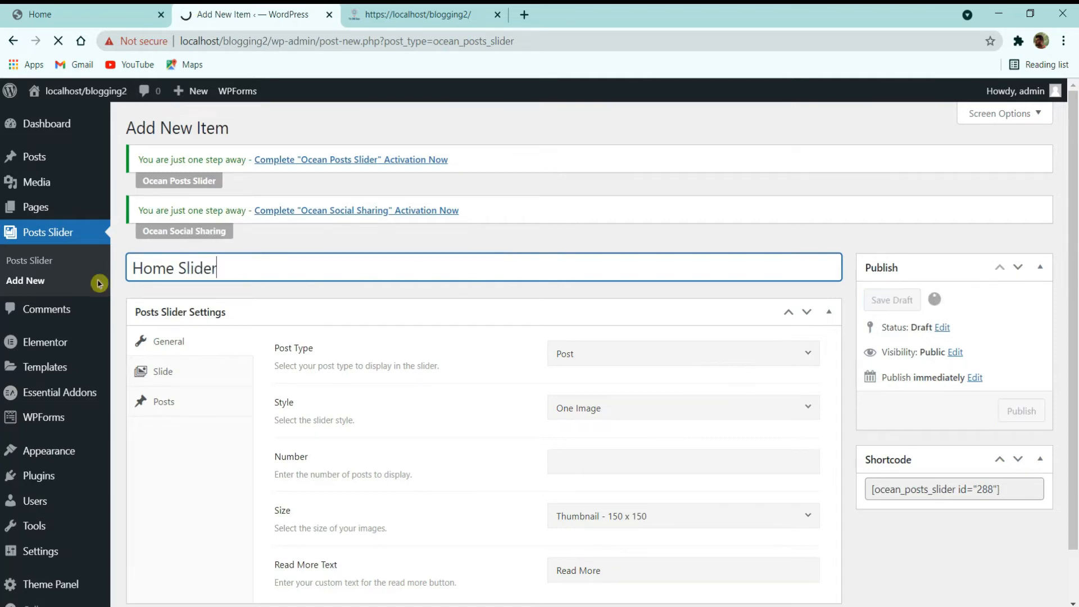
{"action": "scroll", "coordinate": [417, 400], "scroll_direction": "down", "scroll_amount": 2}
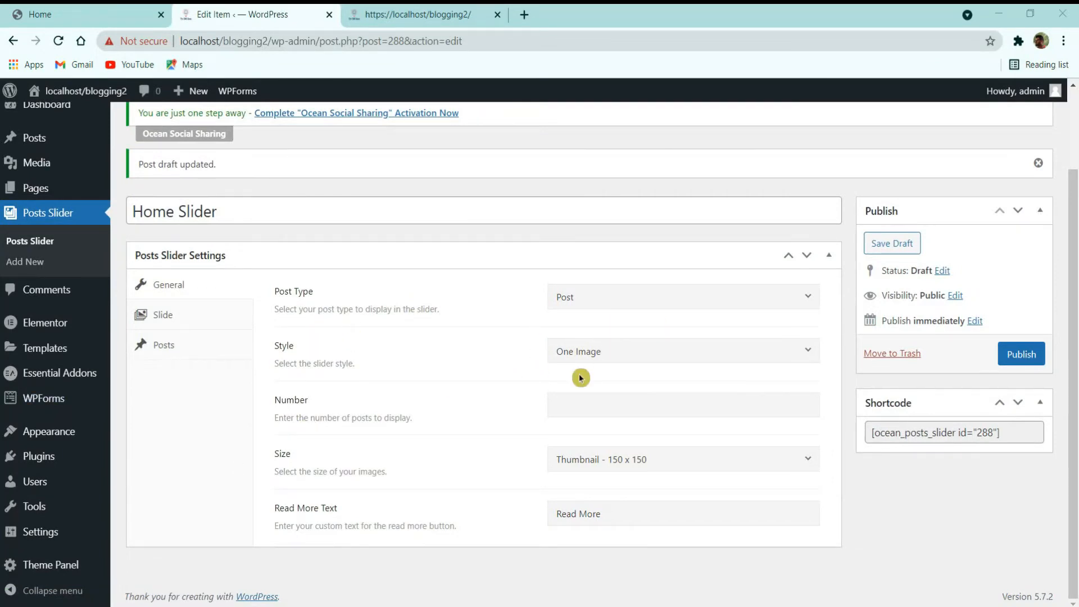
Step: Give the Home Slider Three Images style, 6 posts, and Medium Large - 768 x 0 image size
{"action": "left_click", "coordinate": [632, 351]}
{"action": "left_click", "coordinate": [596, 402]}
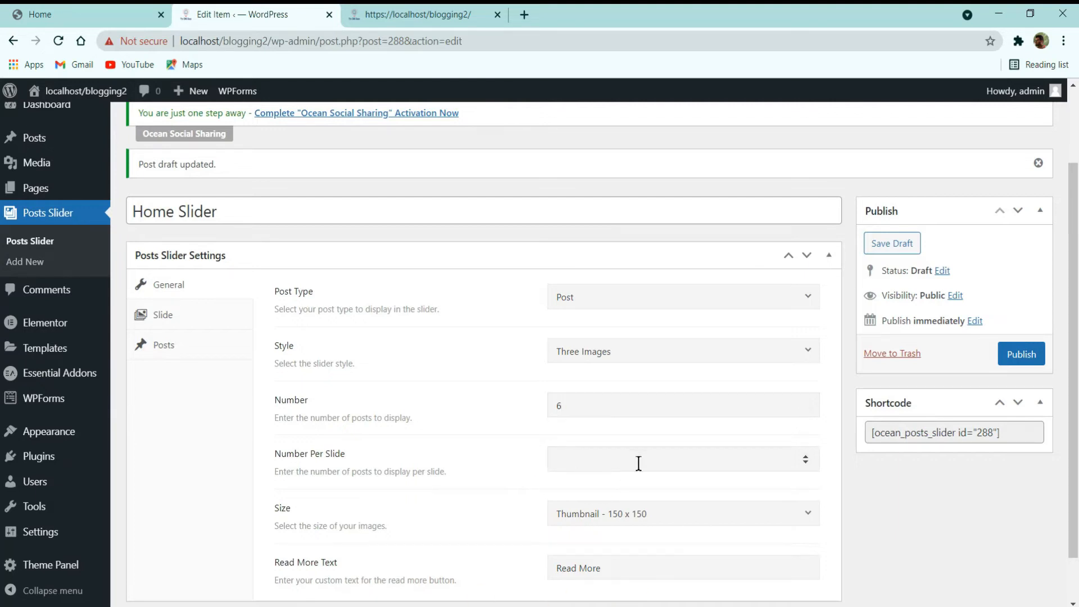
{"action": "left_click", "coordinate": [597, 512]}
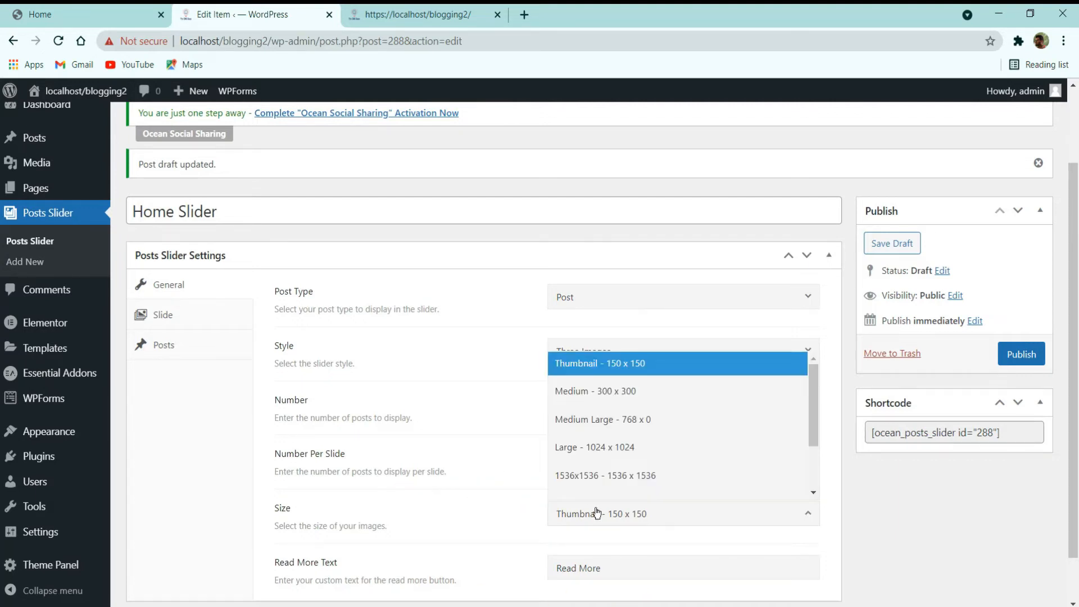
{"action": "left_click", "coordinate": [605, 431]}
{"action": "scroll", "coordinate": [477, 500], "scroll_direction": "down", "scroll_amount": 1}
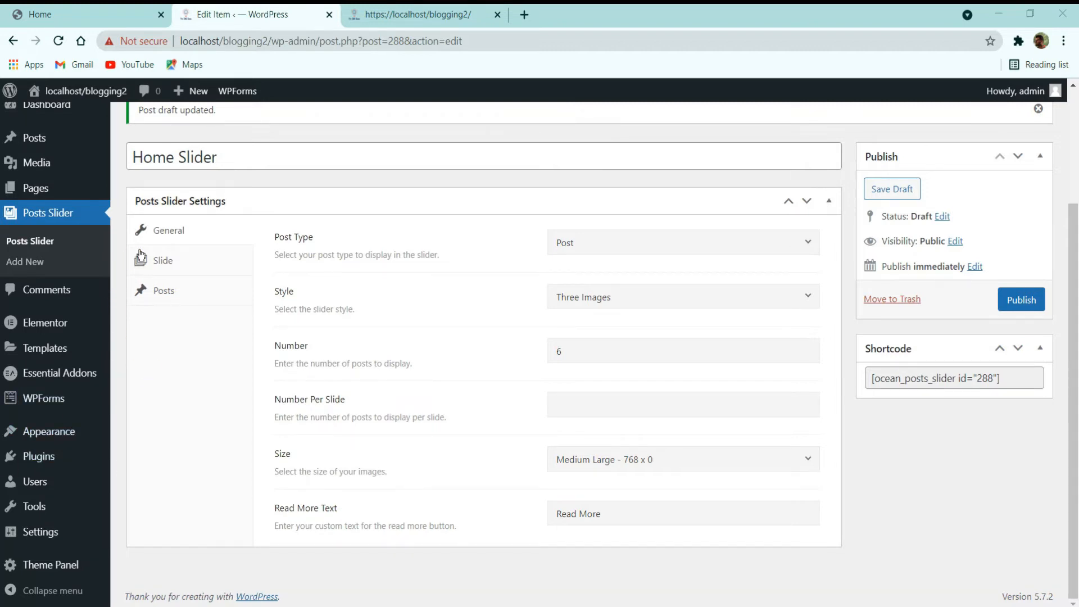
{"action": "left_click", "coordinate": [163, 261]}
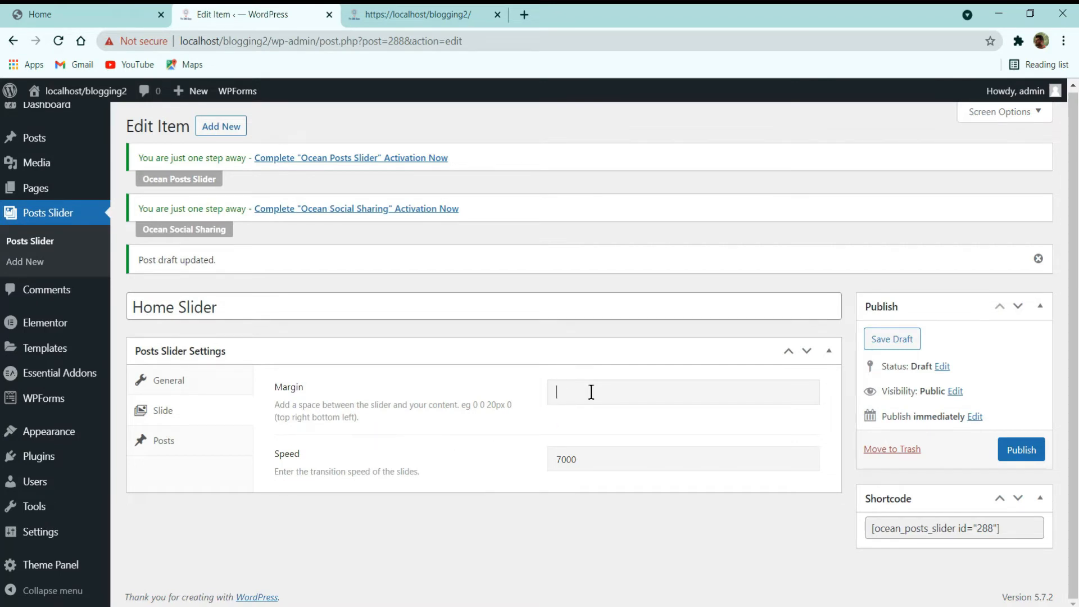
Step: Set the Home Slider margin to 0 0 50px, select its shortcode, and publish it
{"action": "type", "text": "0 0"}
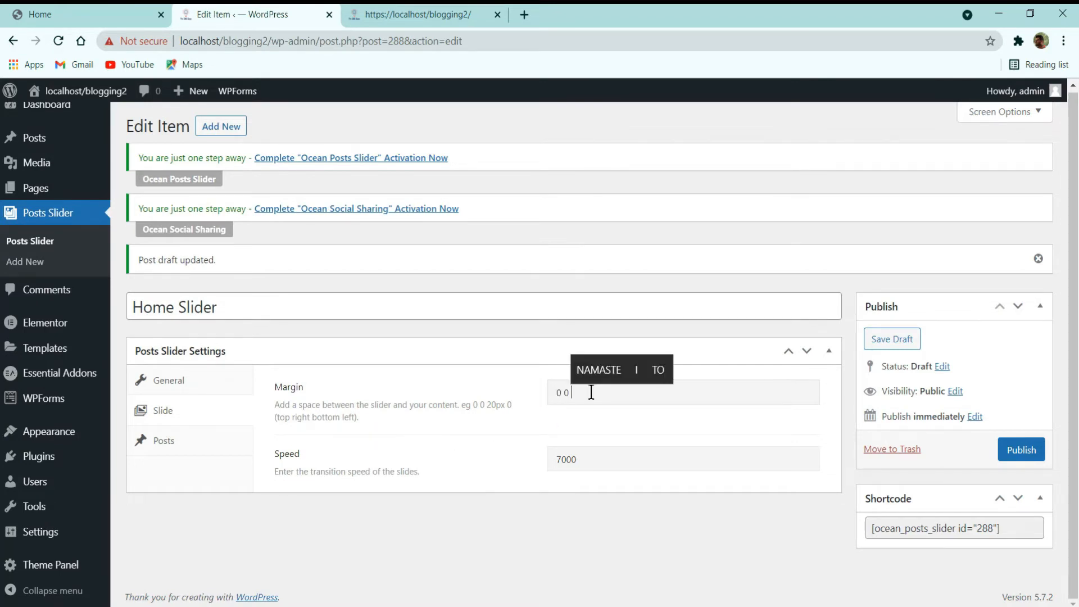
{"action": "type", "text": " 50"}
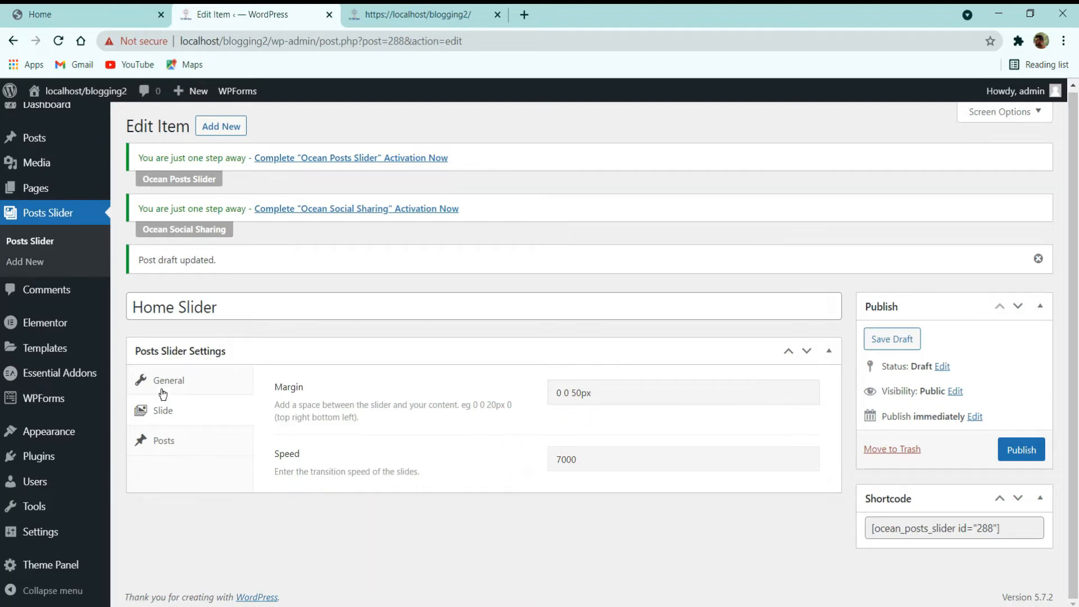
{"action": "left_click", "coordinate": [164, 435]}
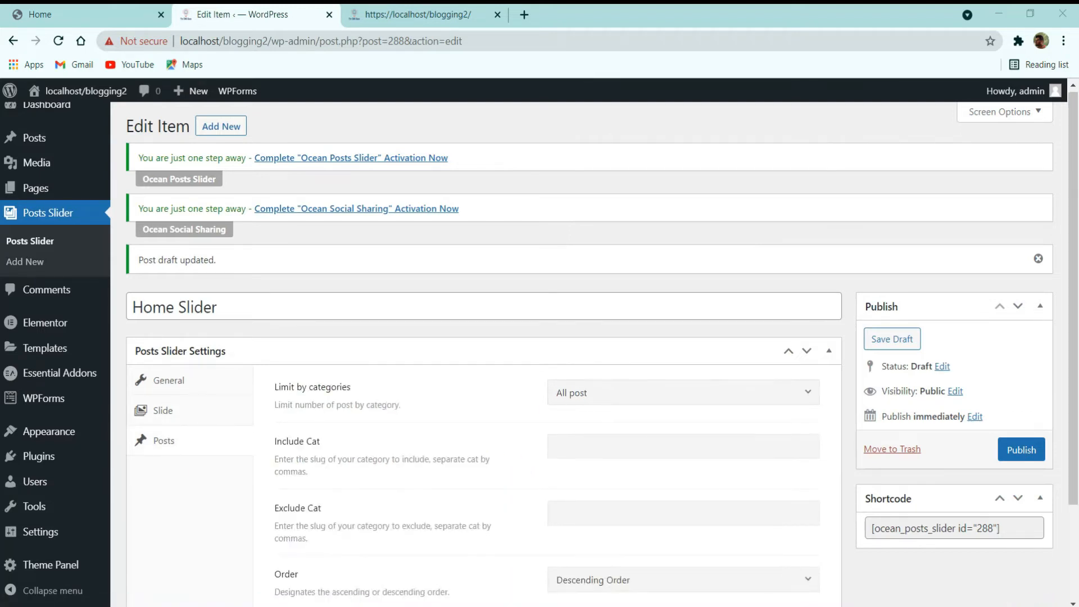
{"action": "scroll", "coordinate": [488, 461], "scroll_direction": "down", "scroll_amount": 3}
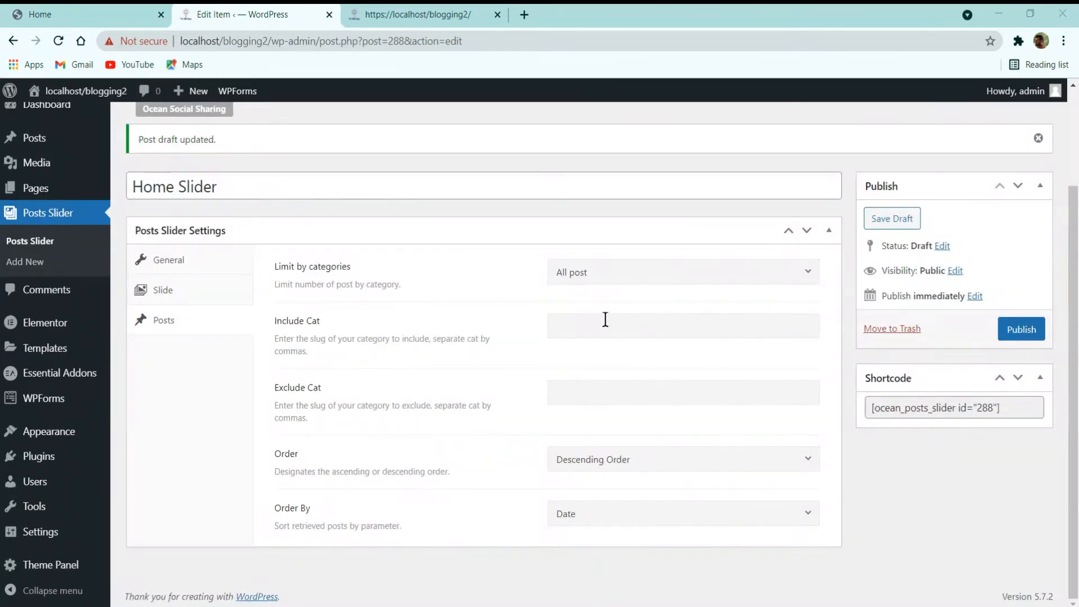
{"action": "left_click", "coordinate": [946, 410]}
{"action": "key", "text": "ctrl+c"}
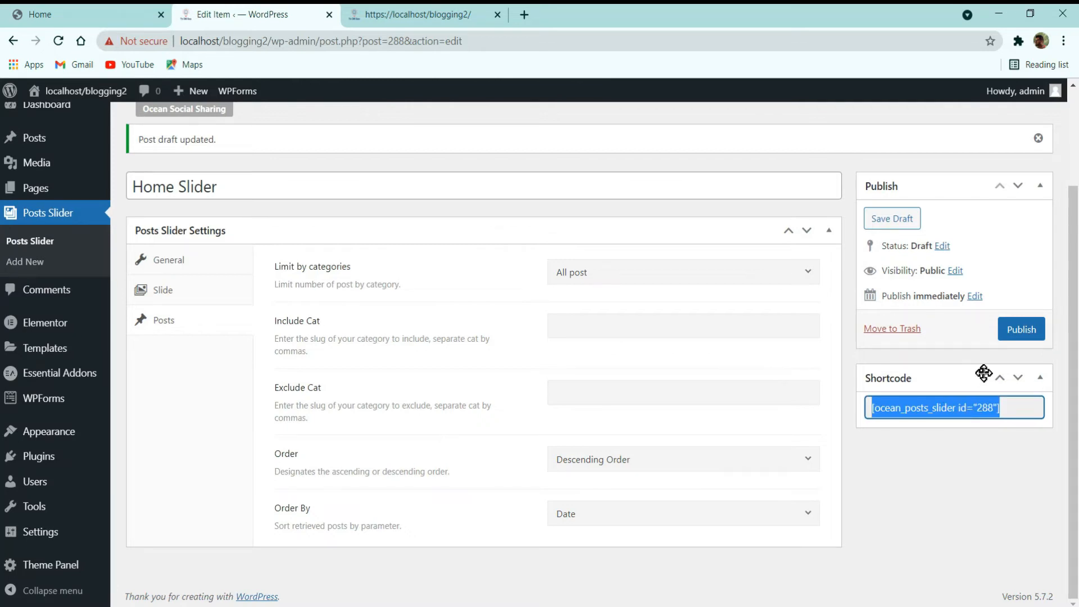
{"action": "left_click", "coordinate": [1020, 330]}
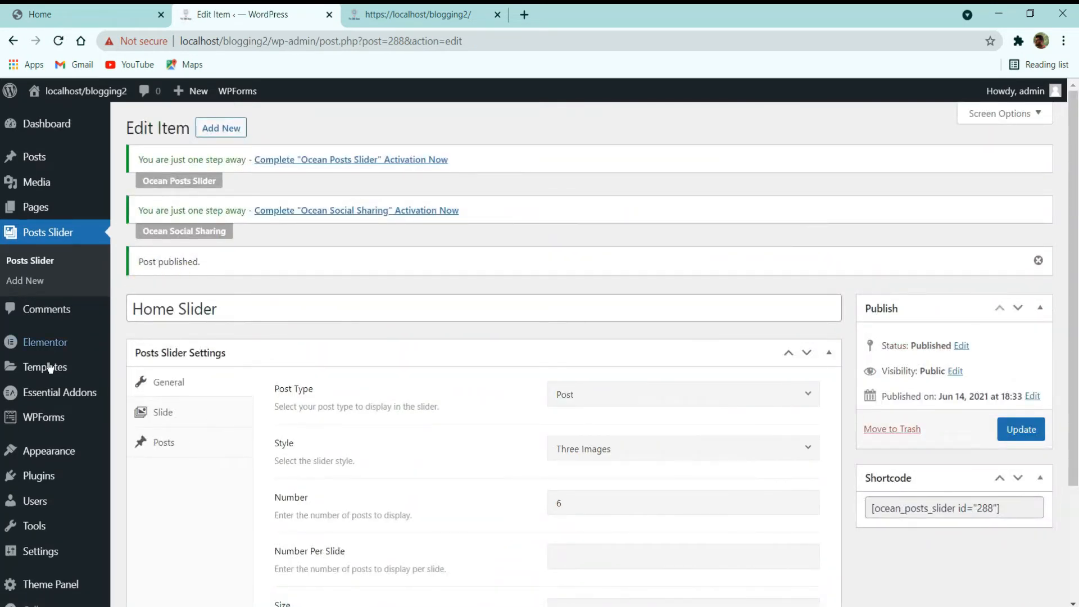
Step: In the Home page's Shortcodes settings, paste the slider shortcode into Shortcode After Header
{"action": "left_click", "coordinate": [34, 209]}
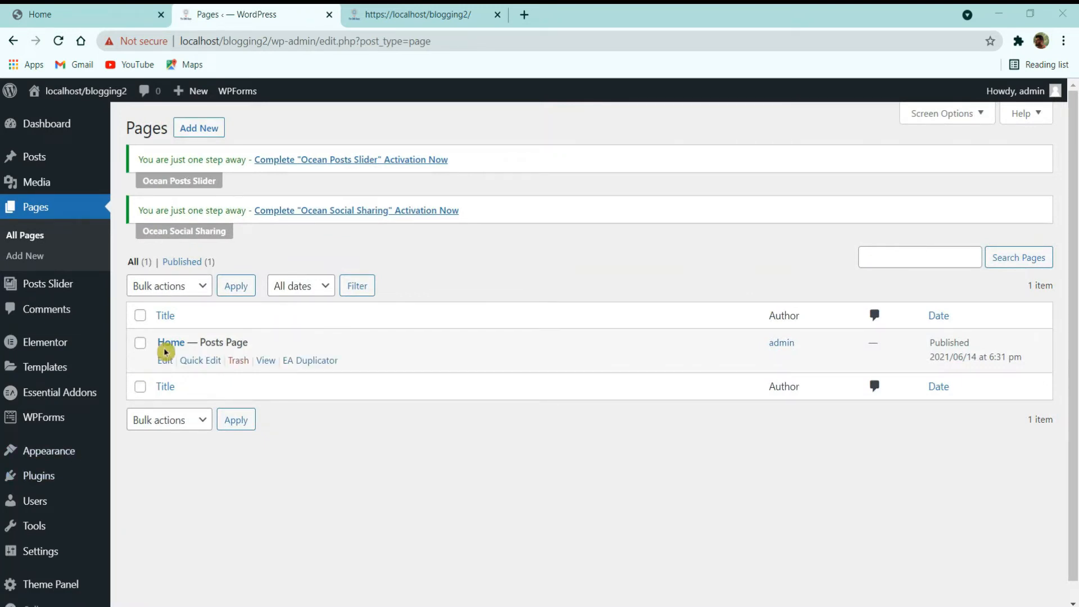
{"action": "left_click", "coordinate": [165, 361]}
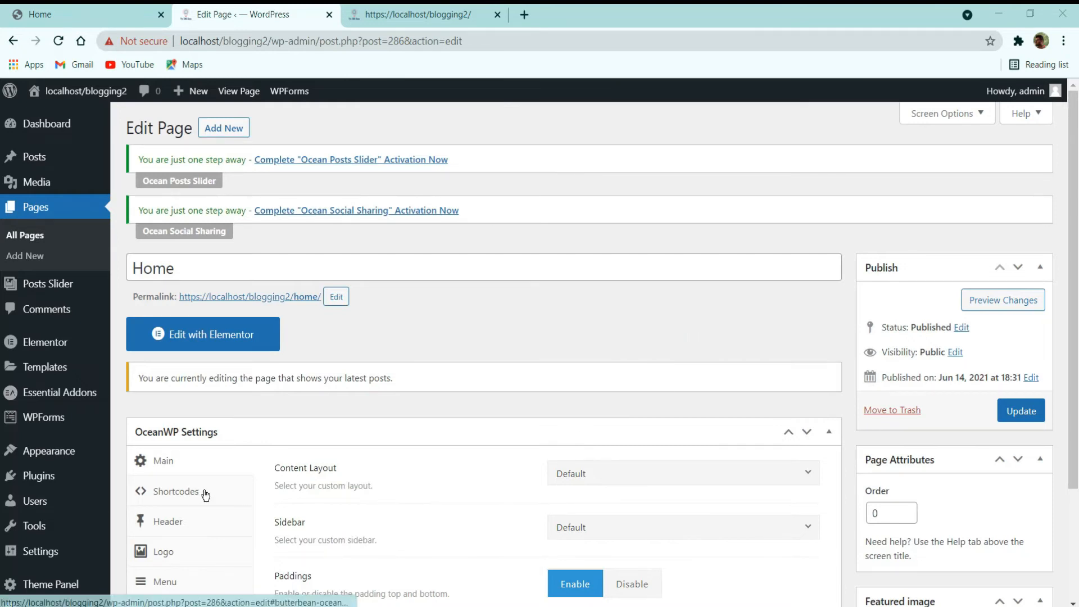
{"action": "scroll", "coordinate": [289, 408], "scroll_direction": "down", "scroll_amount": 3}
{"action": "left_click", "coordinate": [194, 341]}
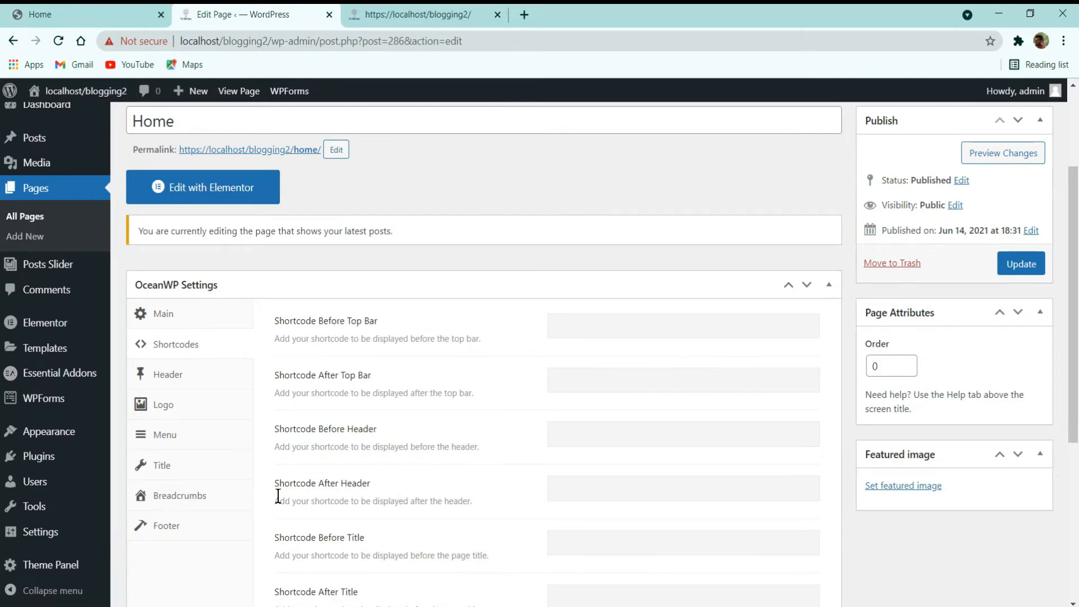
{"action": "left_click", "coordinate": [647, 488]}
{"action": "key", "text": "ctrl+v"}
Step: Update the Home page and reload the front page to show the slider
{"action": "left_click", "coordinate": [1034, 267]}
{"action": "left_click", "coordinate": [416, 14]}
{"action": "left_click", "coordinate": [59, 43]}
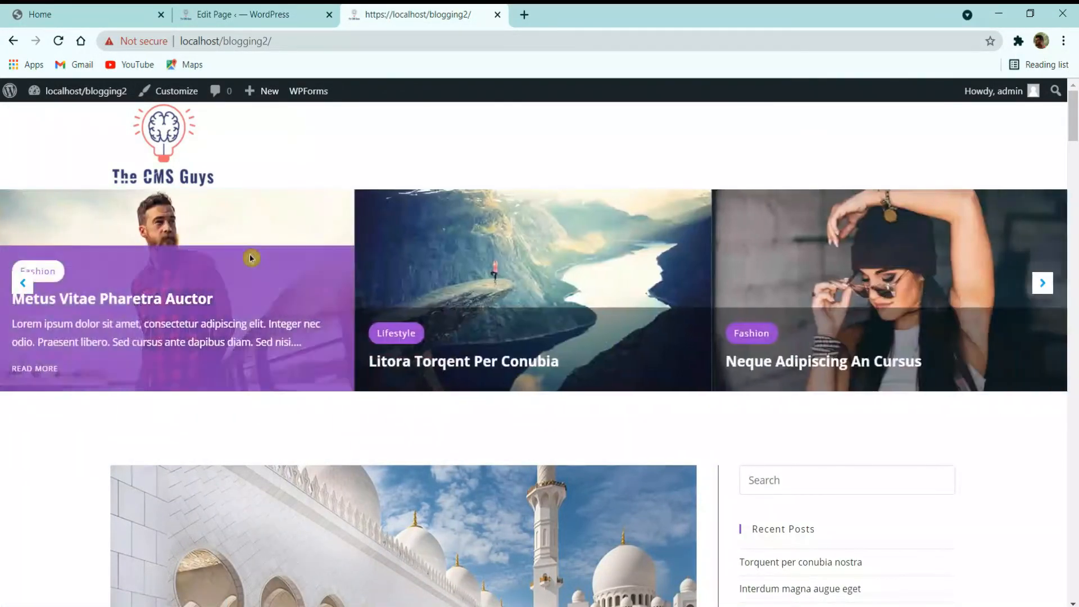
Step: Compare the reference demo site with the local front page and Home page editor
{"action": "left_click", "coordinate": [130, 9]}
{"action": "left_click", "coordinate": [251, 9]}
{"action": "left_click", "coordinate": [121, 9]}
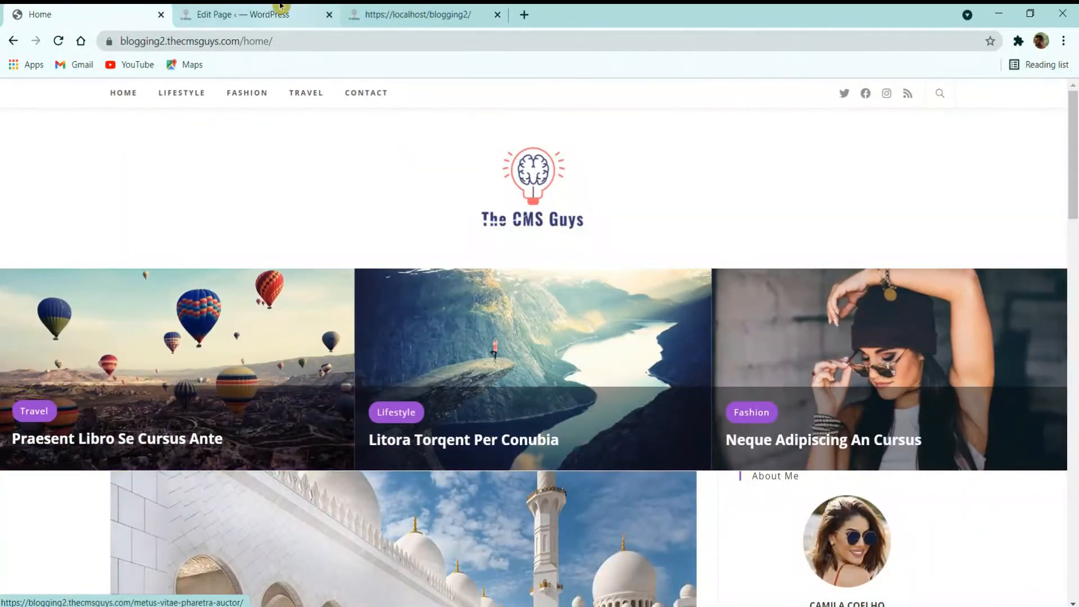
{"action": "left_click", "coordinate": [279, 11]}
{"action": "left_click", "coordinate": [421, 16]}
{"action": "scroll", "coordinate": [795, 344], "scroll_direction": "down", "scroll_amount": 8}
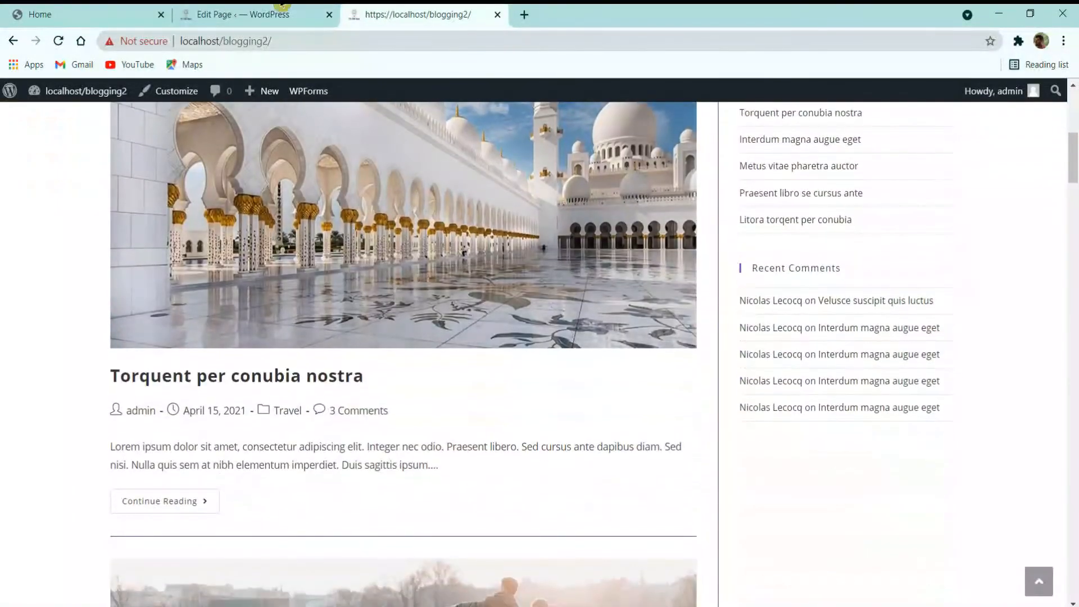
{"action": "left_click", "coordinate": [282, 7]}
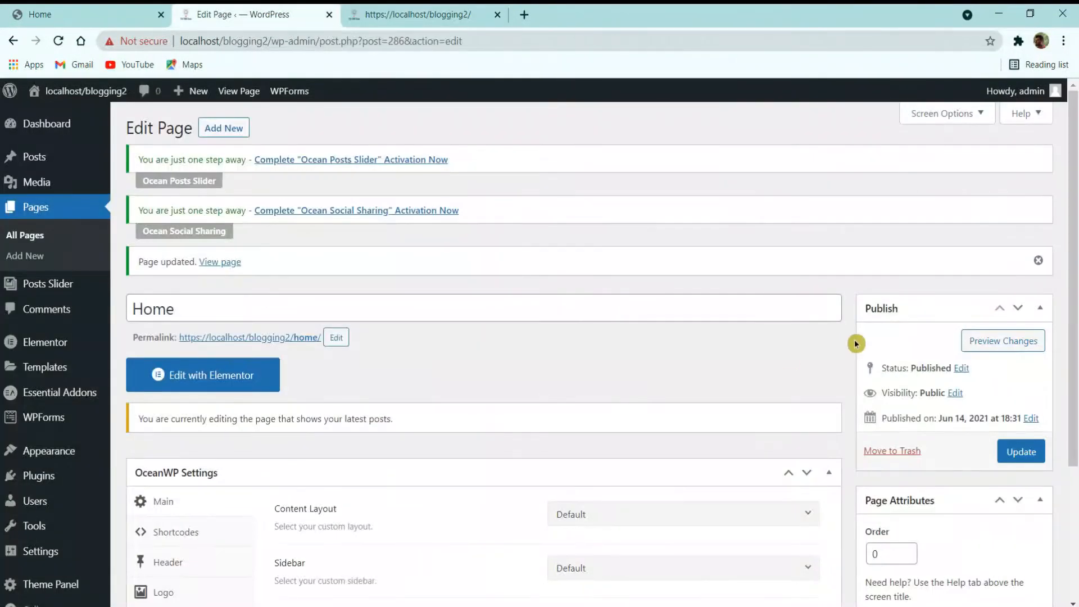
{"action": "left_click", "coordinate": [125, 13]}
{"action": "scroll", "coordinate": [832, 444], "scroll_direction": "down", "scroll_amount": 7}
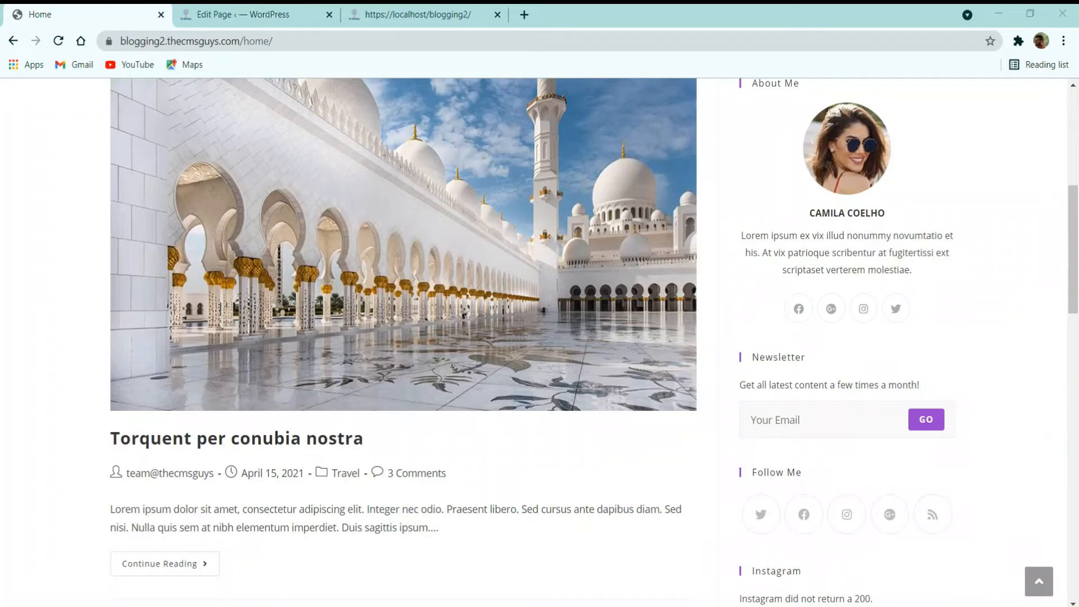
{"action": "scroll", "coordinate": [821, 392], "scroll_direction": "up", "scroll_amount": 4}
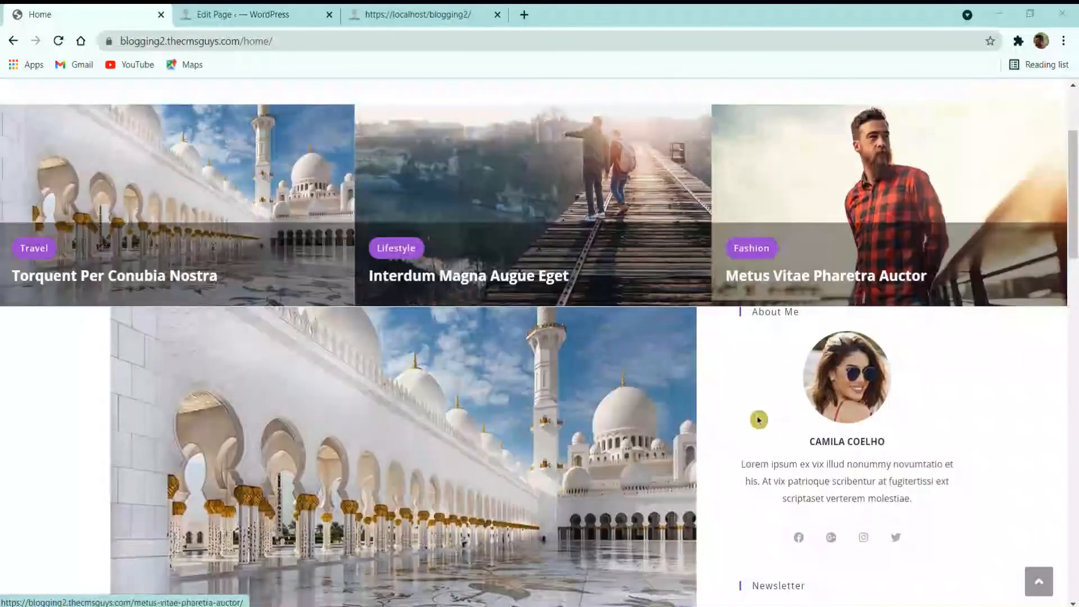
{"action": "scroll", "coordinate": [759, 420], "scroll_direction": "up", "scroll_amount": 3}
Step: Review the local front page's sidebar, then launch the theme Customizer
{"action": "left_click", "coordinate": [264, 11]}
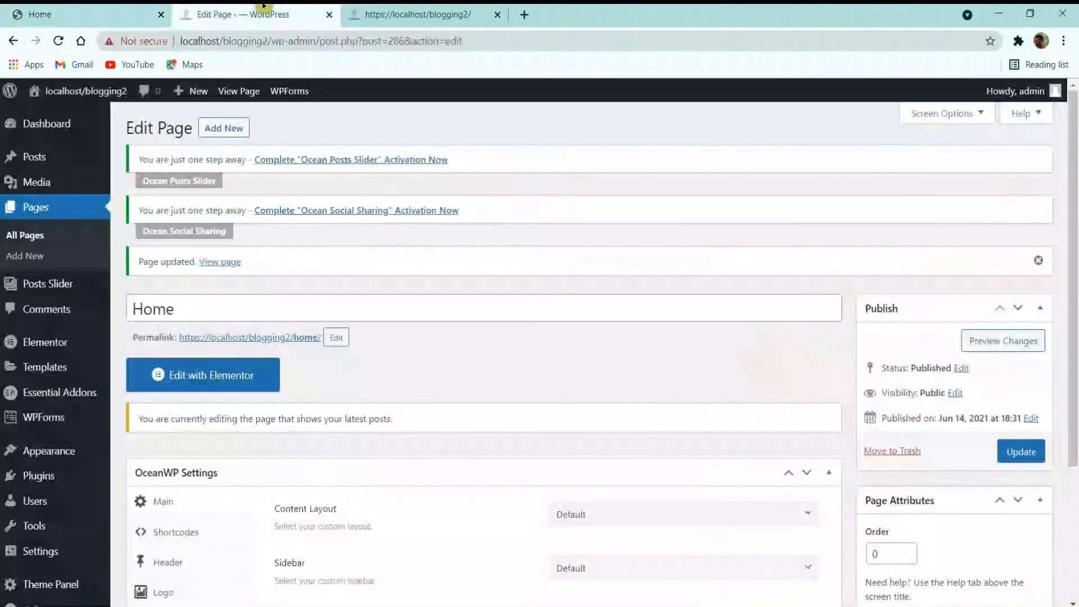
{"action": "scroll", "coordinate": [540, 360], "scroll_direction": "down", "scroll_amount": 2}
{"action": "scroll", "coordinate": [539, 363], "scroll_direction": "down", "scroll_amount": 1}
{"action": "scroll", "coordinate": [530, 378], "scroll_direction": "up", "scroll_amount": 3}
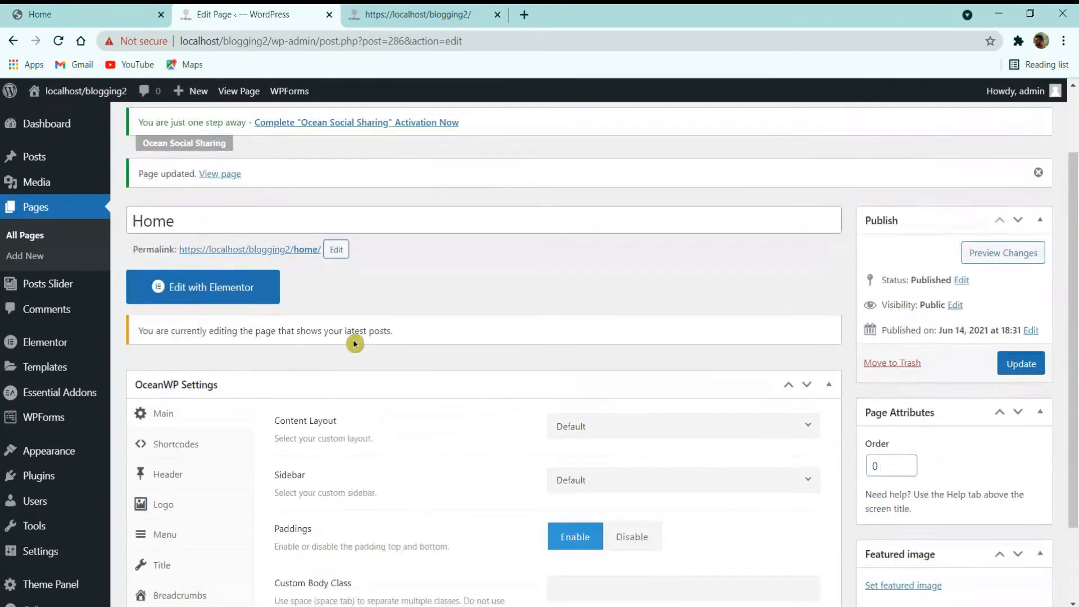
{"action": "left_click", "coordinate": [418, 14]}
{"action": "scroll", "coordinate": [723, 356], "scroll_direction": "up", "scroll_amount": 5}
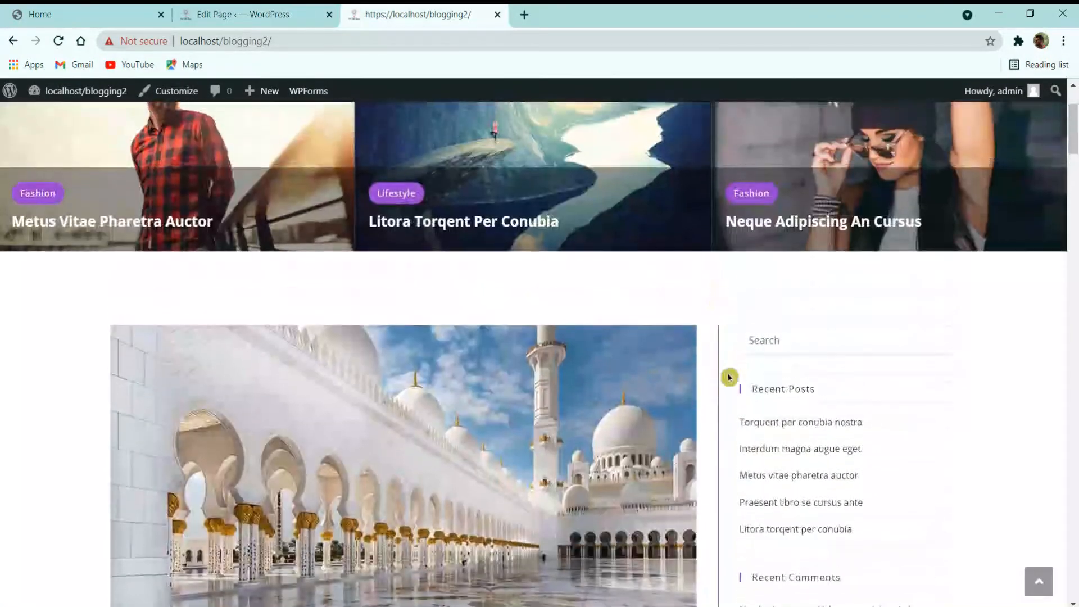
{"action": "scroll", "coordinate": [726, 359], "scroll_direction": "up", "scroll_amount": 3}
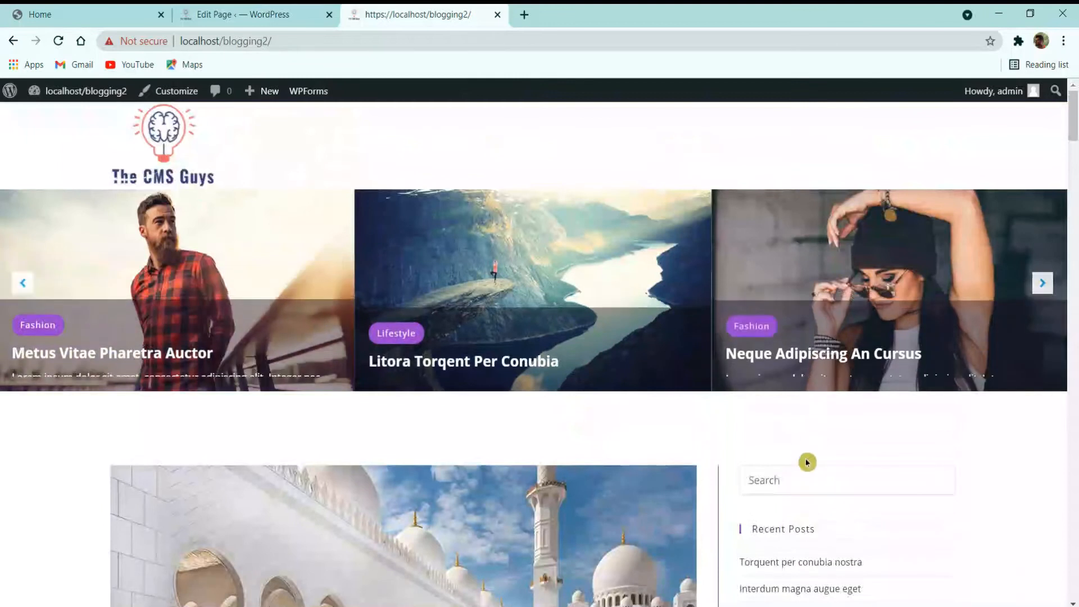
{"action": "scroll", "coordinate": [702, 458], "scroll_direction": "down", "scroll_amount": 5}
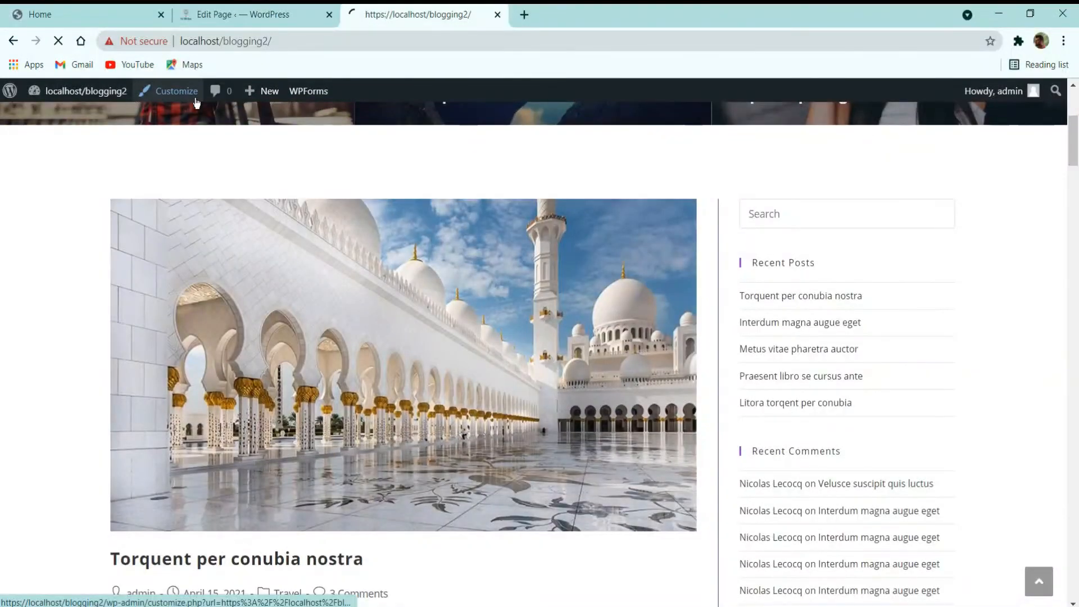
{"action": "left_click", "coordinate": [196, 102]}
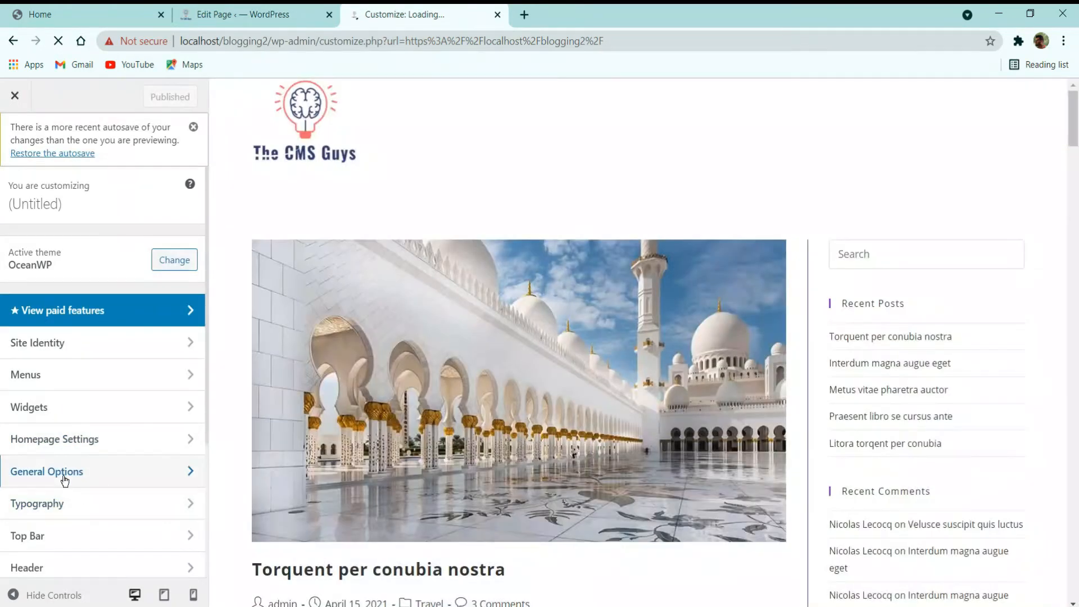
Step: Reset General Styling's Main Border Color to default #e9e9e9 and publish
{"action": "left_click", "coordinate": [63, 472]}
{"action": "left_click", "coordinate": [72, 248]}
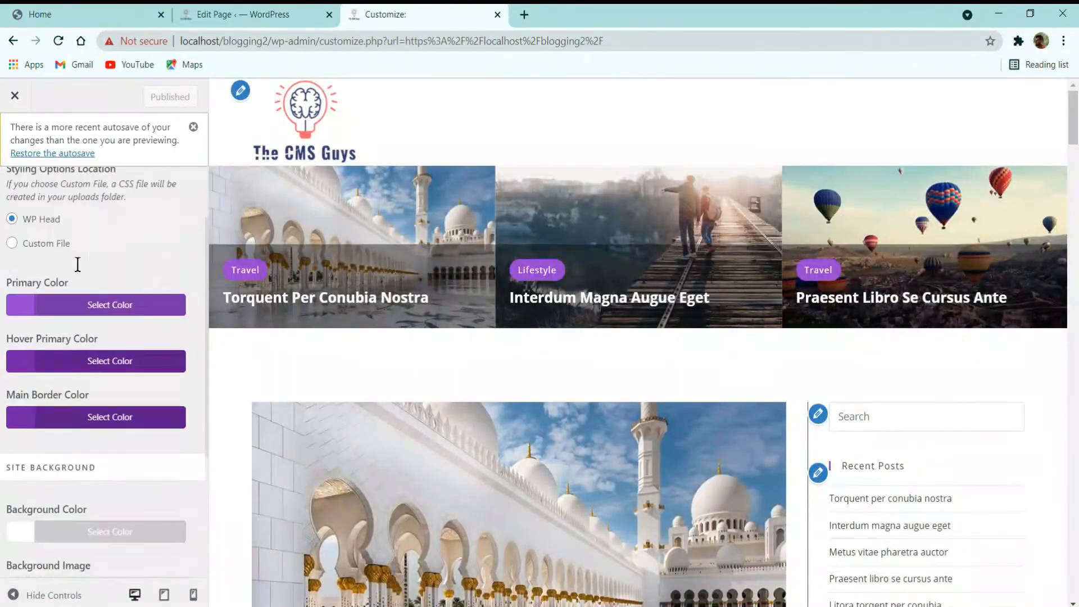
{"action": "scroll", "coordinate": [77, 265], "scroll_direction": "down", "scroll_amount": 2}
{"action": "left_click", "coordinate": [22, 358]}
{"action": "left_click", "coordinate": [142, 387]}
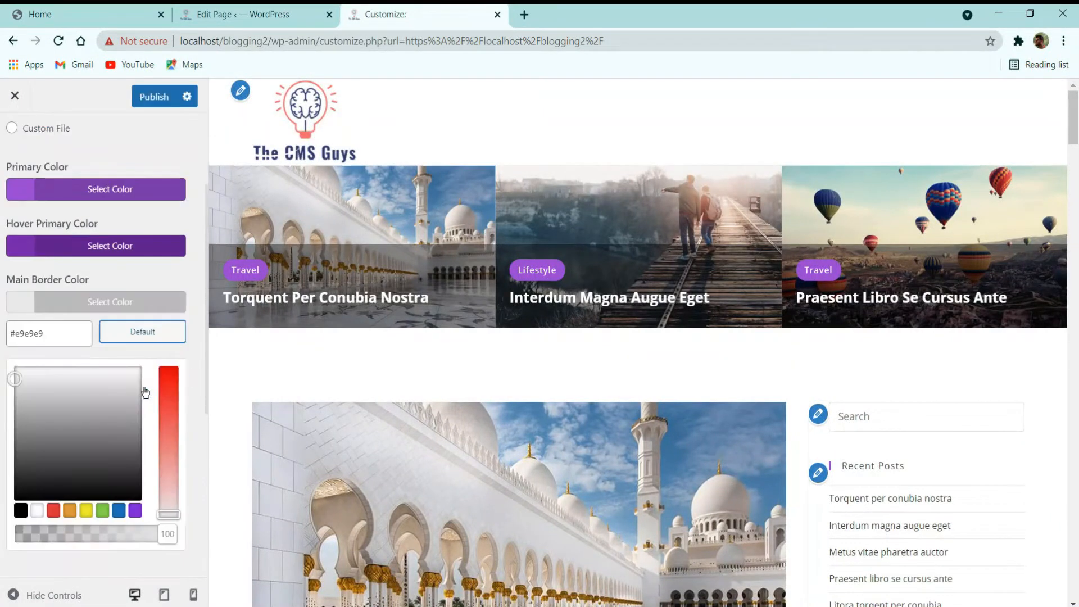
{"action": "scroll", "coordinate": [501, 335], "scroll_direction": "down", "scroll_amount": 2}
{"action": "left_click", "coordinate": [154, 96]}
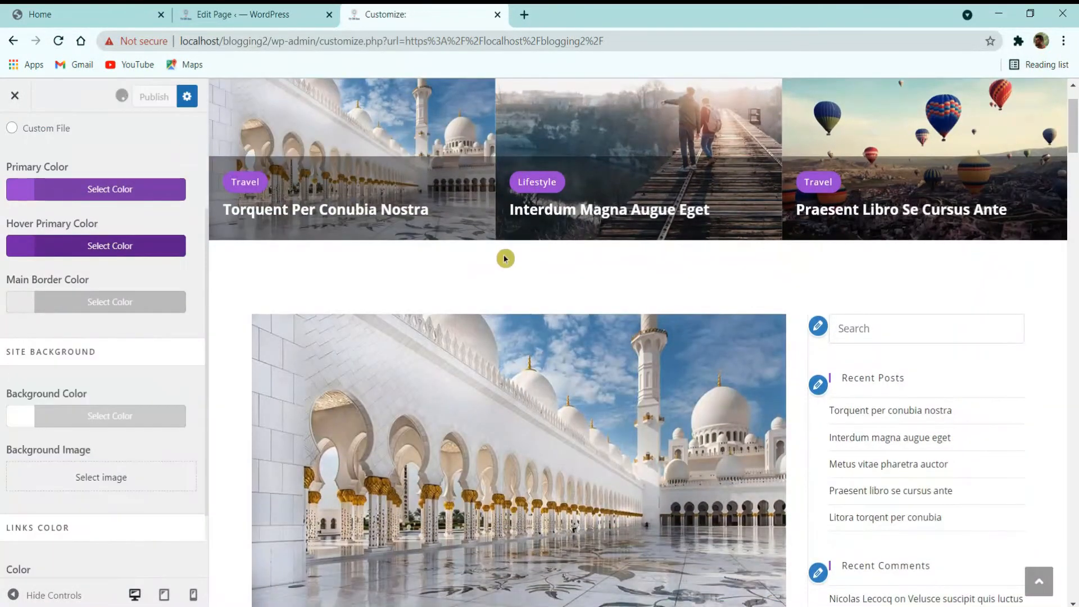
Step: Close the Customizer and go to Appearance > Widgets
{"action": "scroll", "coordinate": [509, 270], "scroll_direction": "down", "scroll_amount": 7}
{"action": "scroll", "coordinate": [518, 303], "scroll_direction": "down", "scroll_amount": 10}
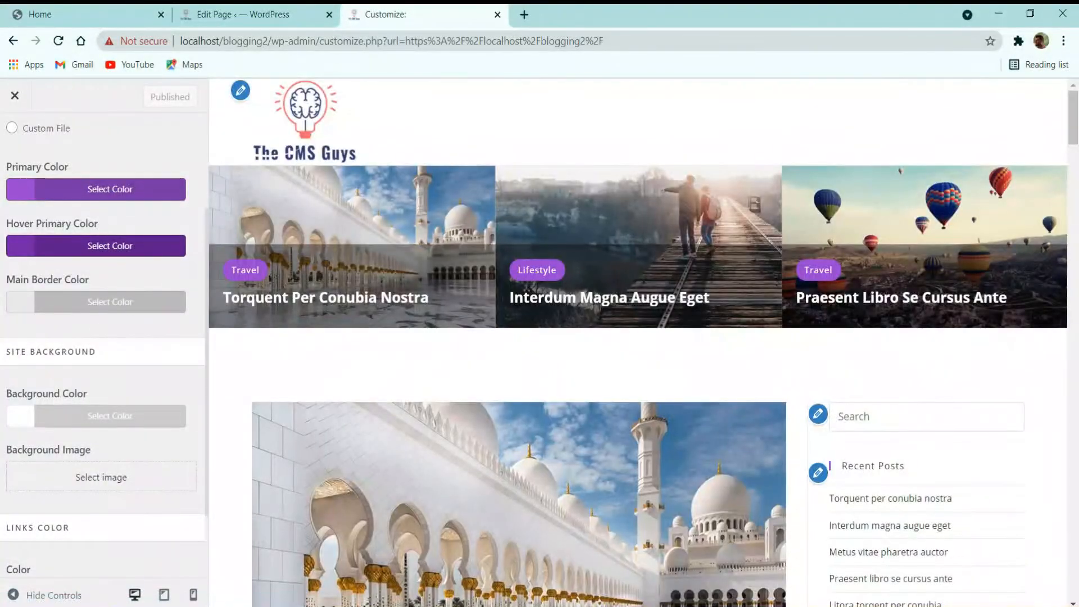
{"action": "scroll", "coordinate": [882, 393], "scroll_direction": "down", "scroll_amount": 3}
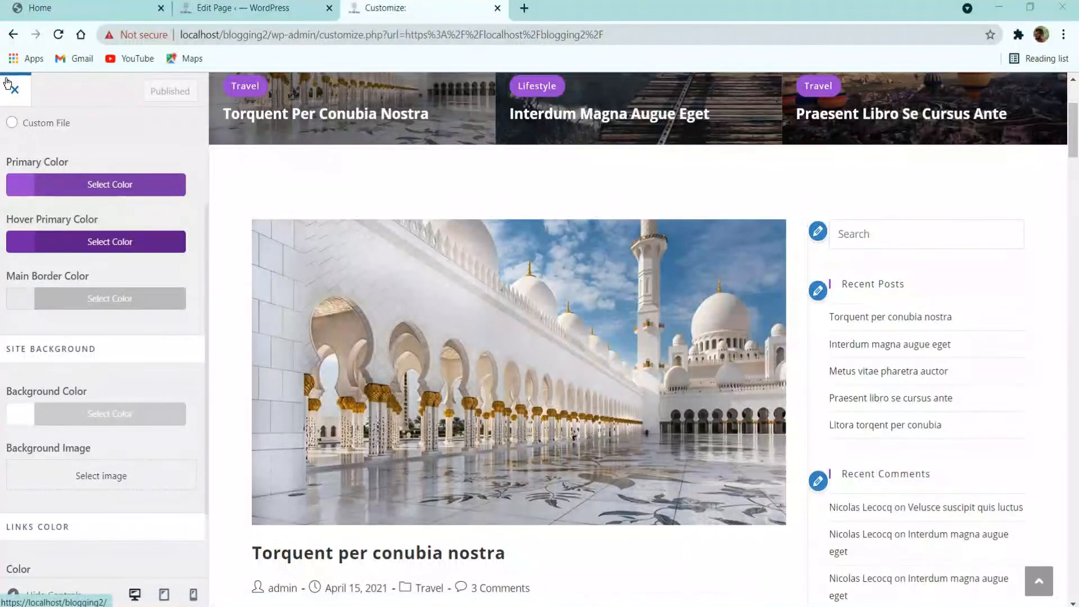
{"action": "left_click", "coordinate": [41, 114]}
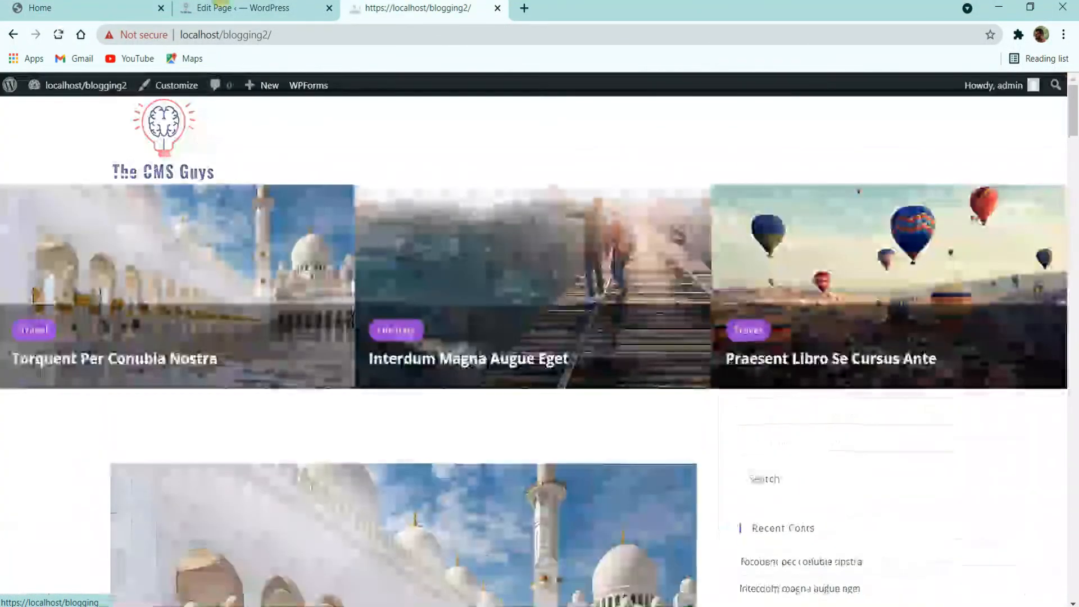
{"action": "left_click", "coordinate": [237, 5]}
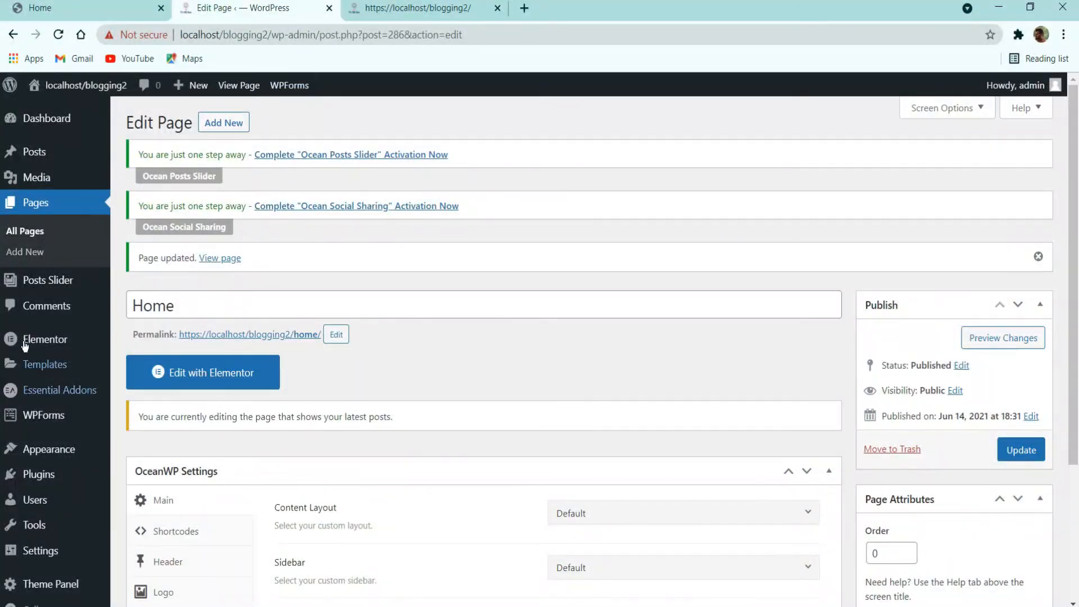
{"action": "mouse_move", "coordinate": [39, 449]}
{"action": "left_click", "coordinate": [152, 494]}
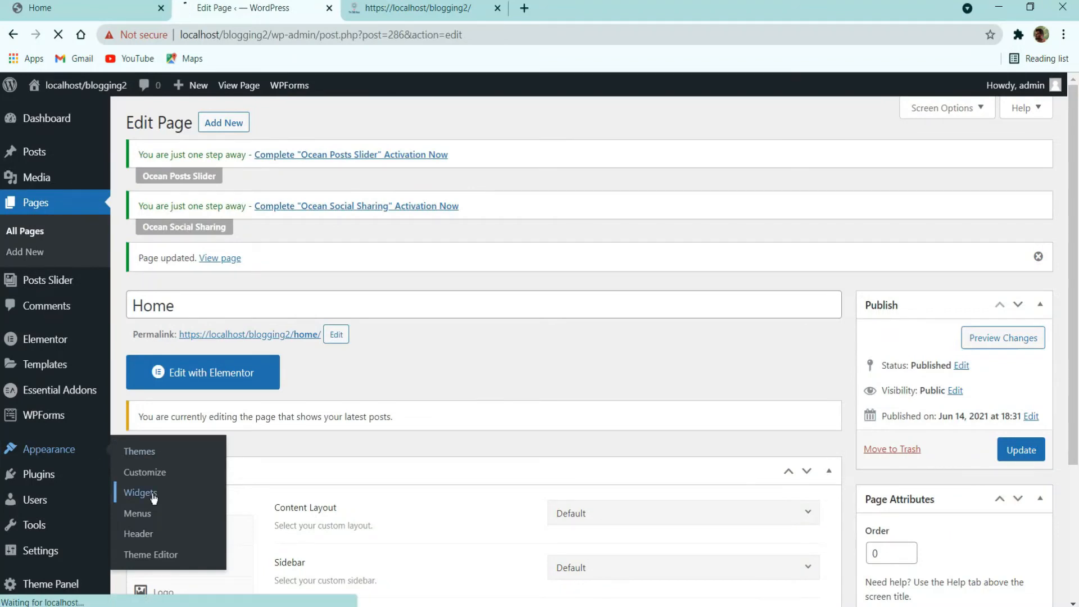
Step: Delete the Search, Recent Posts and Recent Comments widgets from Default Sidebar
{"action": "scroll", "coordinate": [181, 462], "scroll_direction": "down", "scroll_amount": 3}
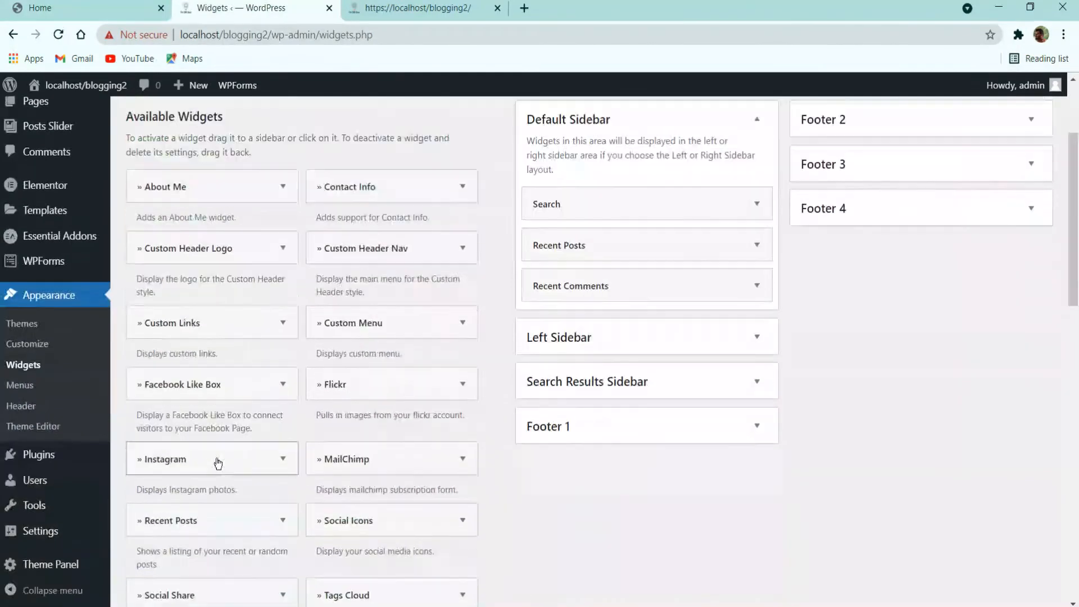
{"action": "left_click", "coordinate": [419, 8]}
{"action": "scroll", "coordinate": [689, 349], "scroll_direction": "down", "scroll_amount": 2}
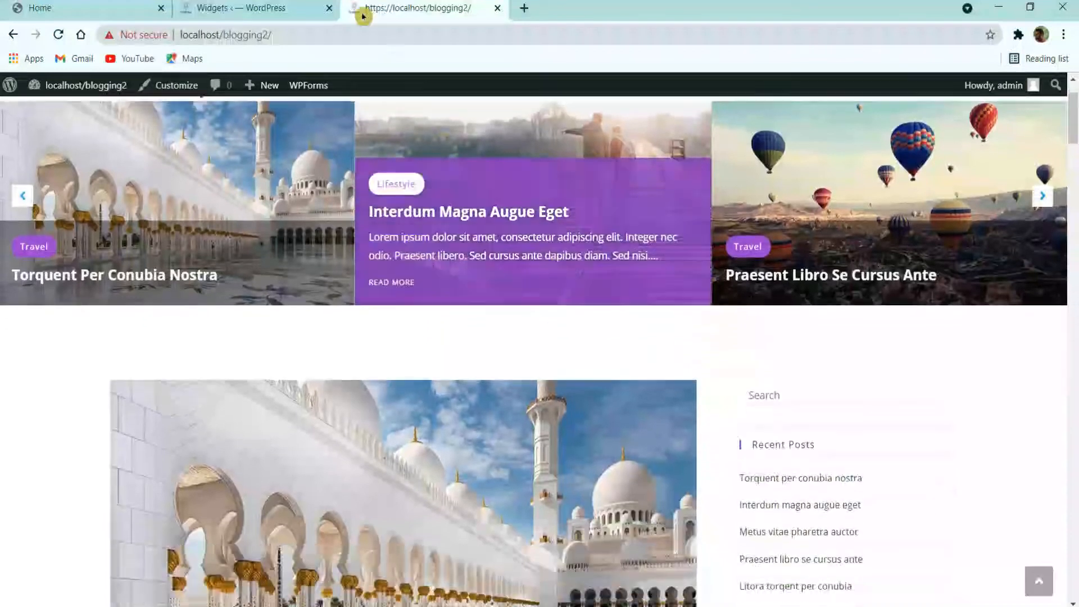
{"action": "left_click", "coordinate": [253, 7]}
{"action": "left_click", "coordinate": [646, 205]}
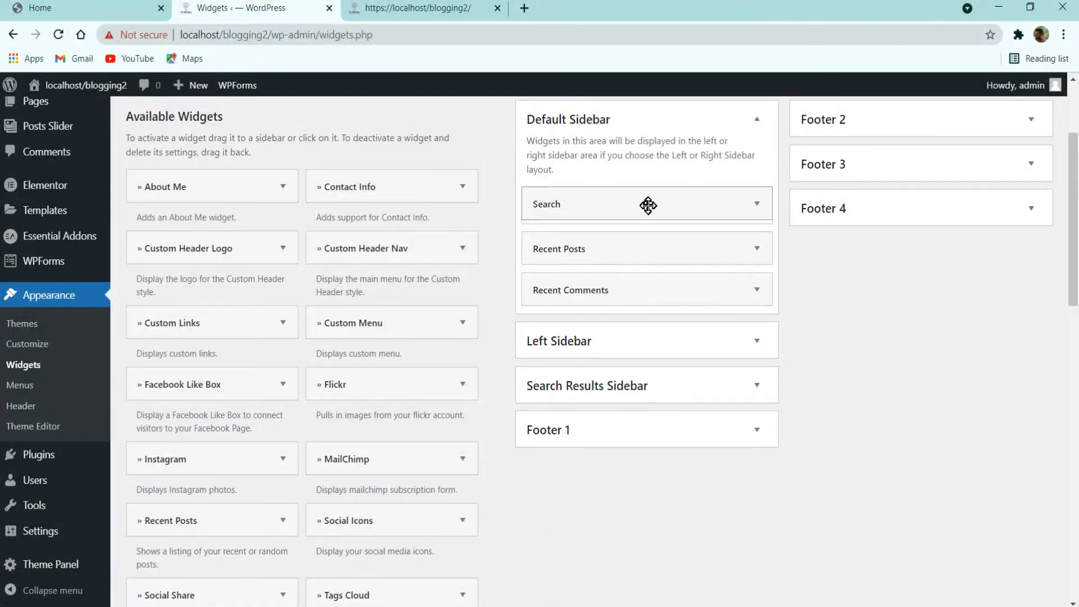
{"action": "left_click", "coordinate": [549, 289]}
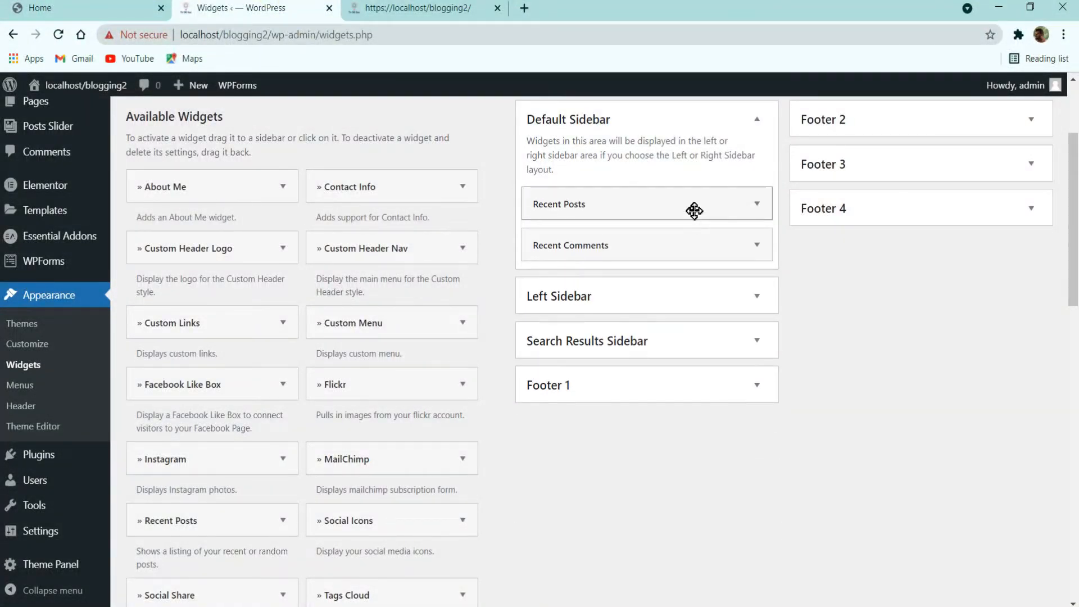
{"action": "left_click", "coordinate": [695, 207]}
{"action": "left_click", "coordinate": [547, 345]}
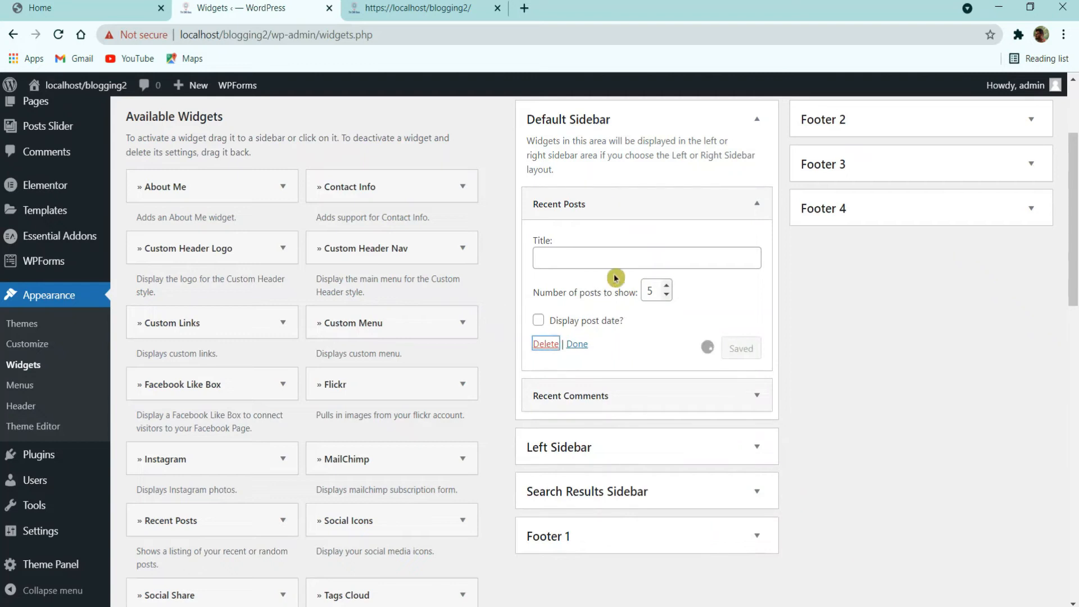
{"action": "left_click", "coordinate": [650, 205]}
{"action": "left_click", "coordinate": [548, 319]}
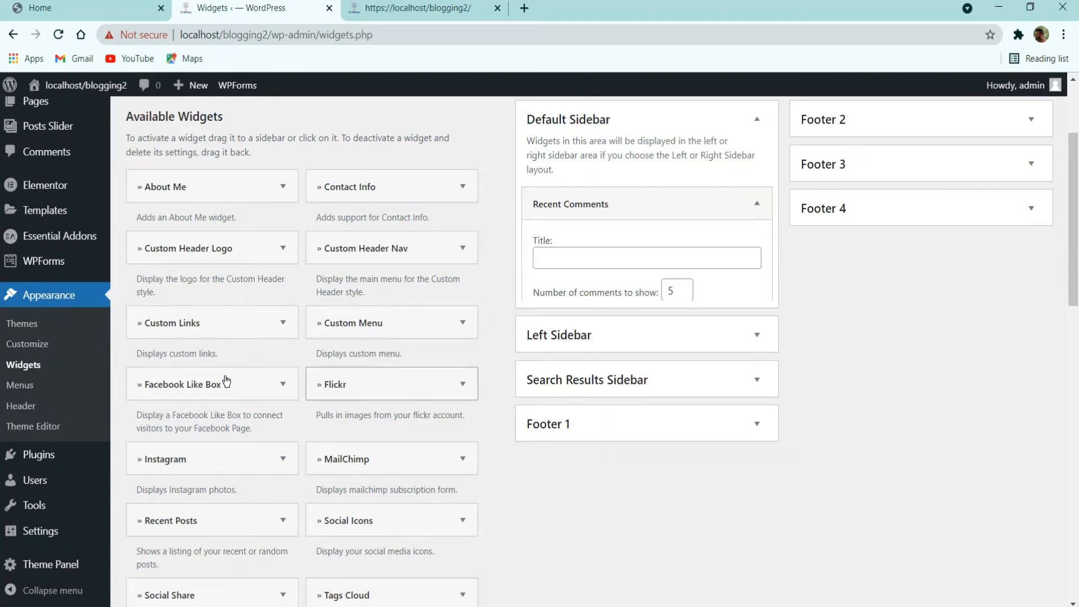
Step: Select the About Me widget and copy the author name from the reference site
{"action": "left_click", "coordinate": [192, 187]}
{"action": "left_click", "coordinate": [122, 8]}
{"action": "scroll", "coordinate": [777, 302], "scroll_direction": "down", "scroll_amount": 3}
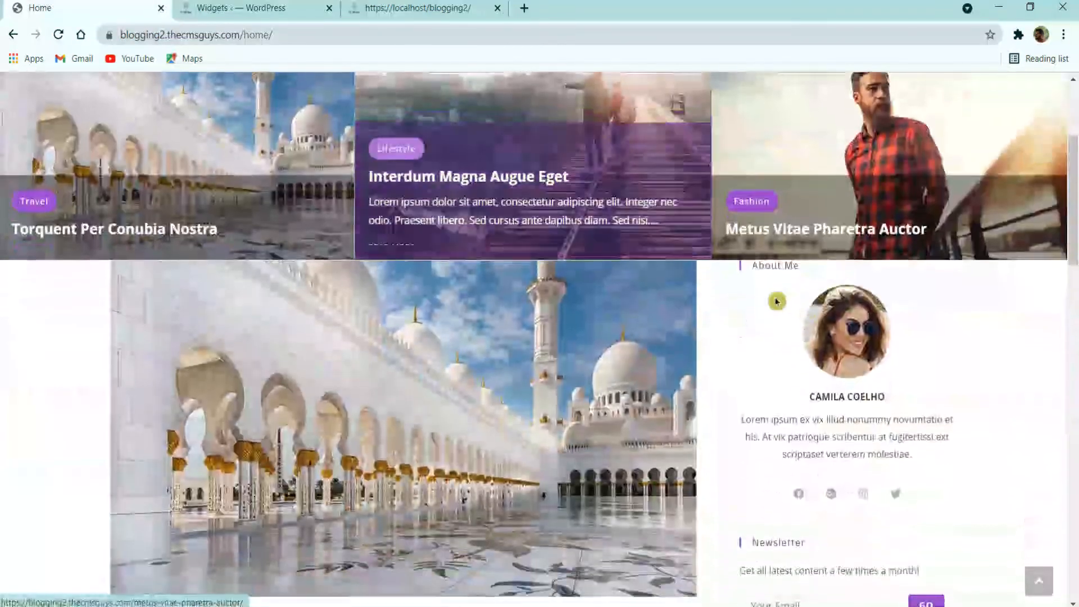
{"action": "triple_click", "coordinate": [859, 393]}
{"action": "key", "text": "ctrl+c"}
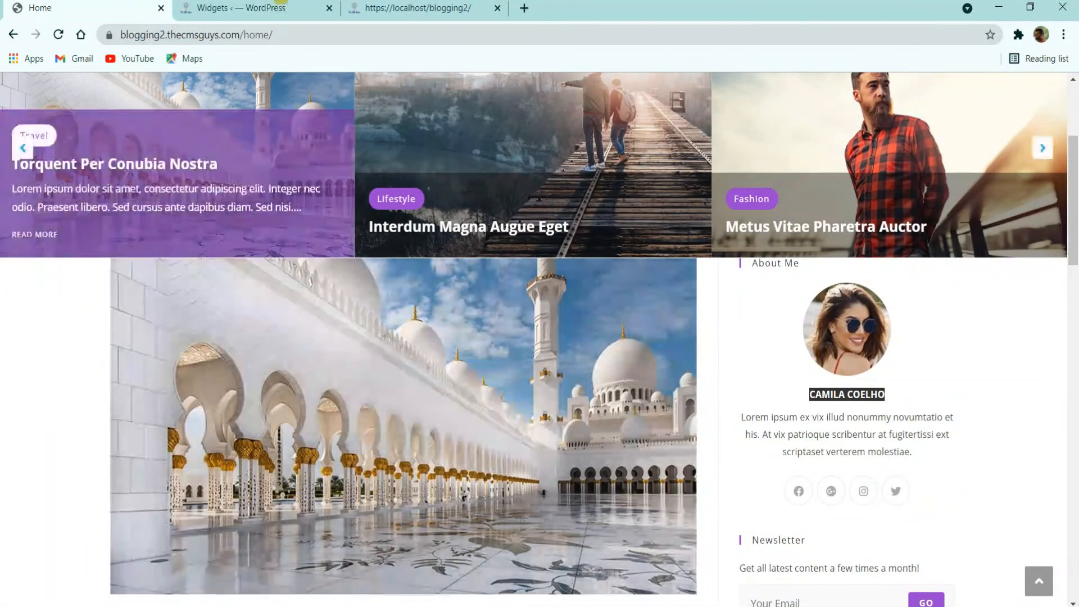
{"action": "left_click", "coordinate": [241, 8]}
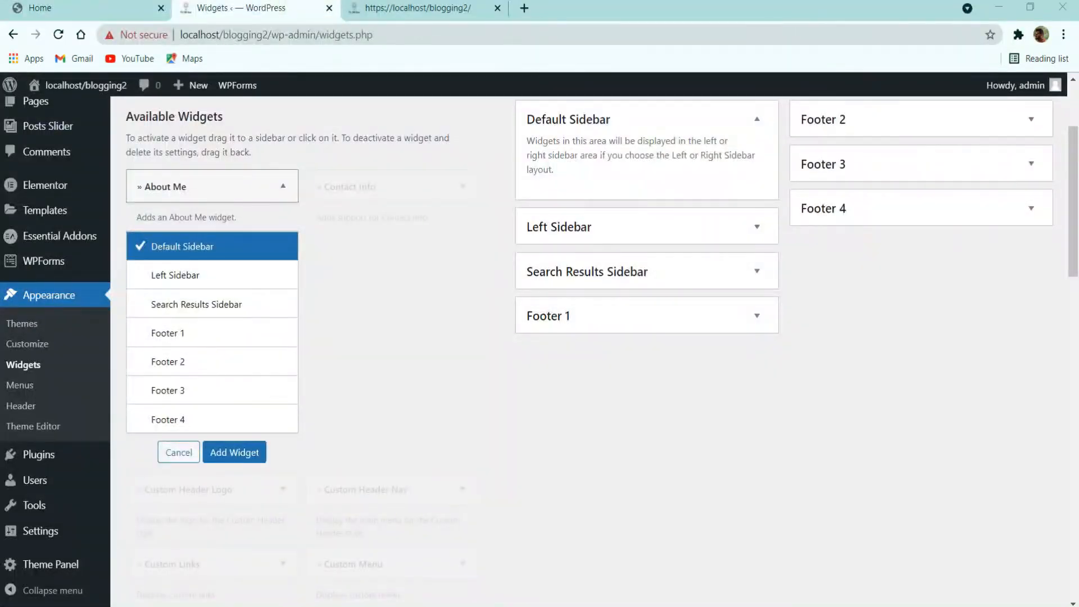
Step: Add an About Me widget to Default Sidebar using the about-me.jpg portrait
{"action": "left_click", "coordinate": [228, 452]}
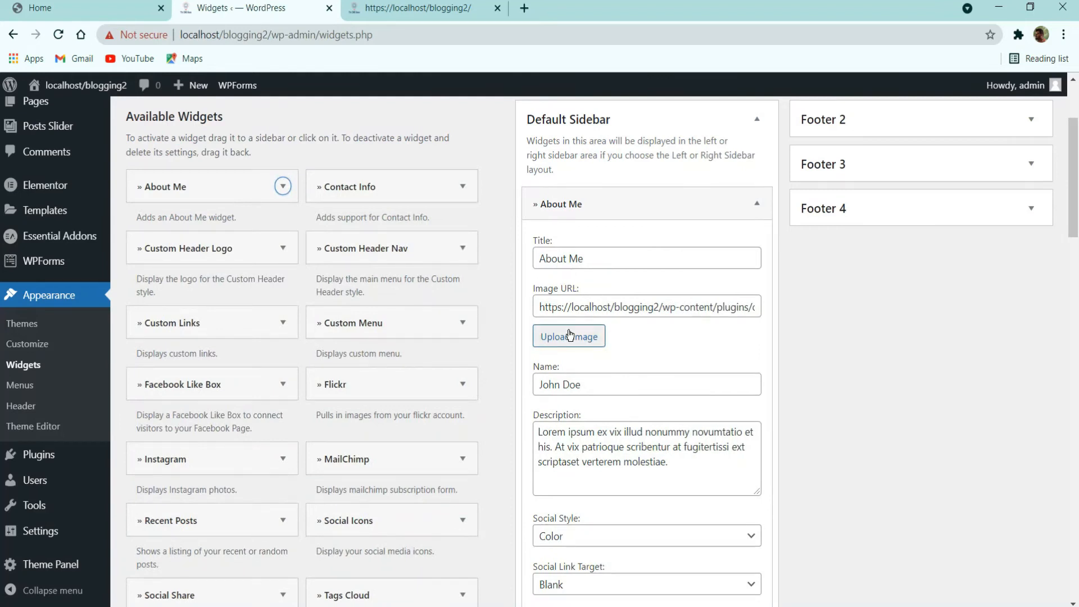
{"action": "left_click", "coordinate": [578, 336]}
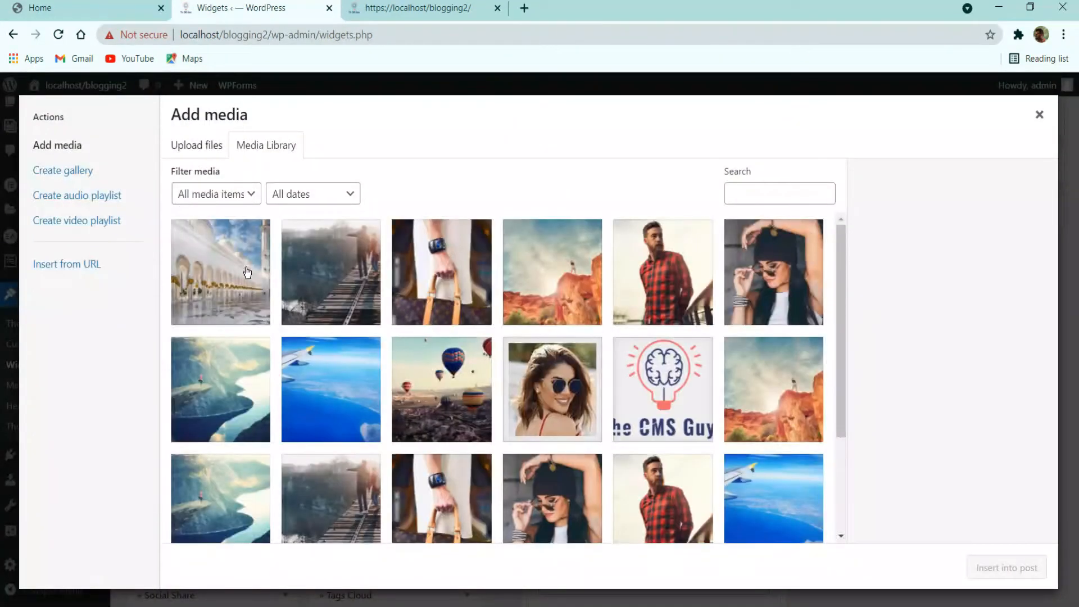
{"action": "left_click", "coordinate": [563, 384]}
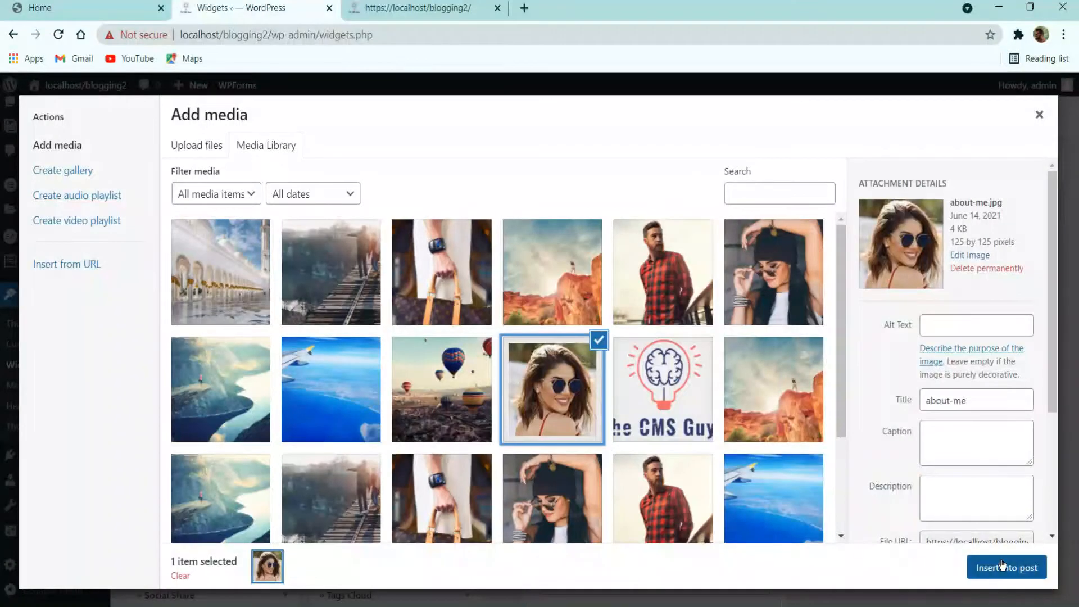
{"action": "left_click", "coordinate": [1005, 568]}
Step: Replace the widget's Name field with the copied reference author name
{"action": "left_click", "coordinate": [571, 385]}
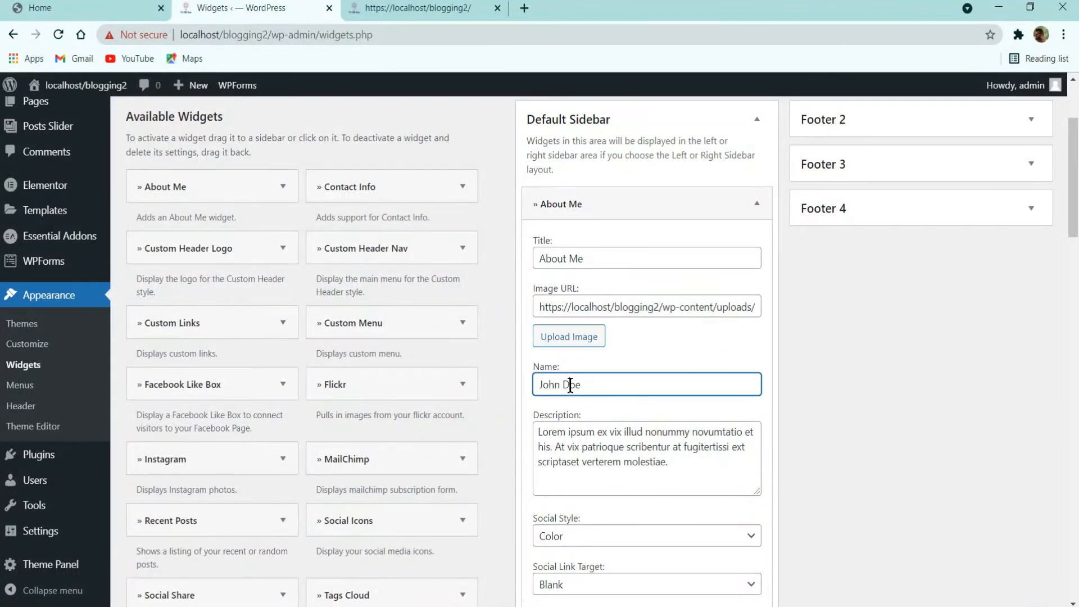
{"action": "key", "text": "ctrl+a"}
{"action": "key", "text": "ctrl+v"}
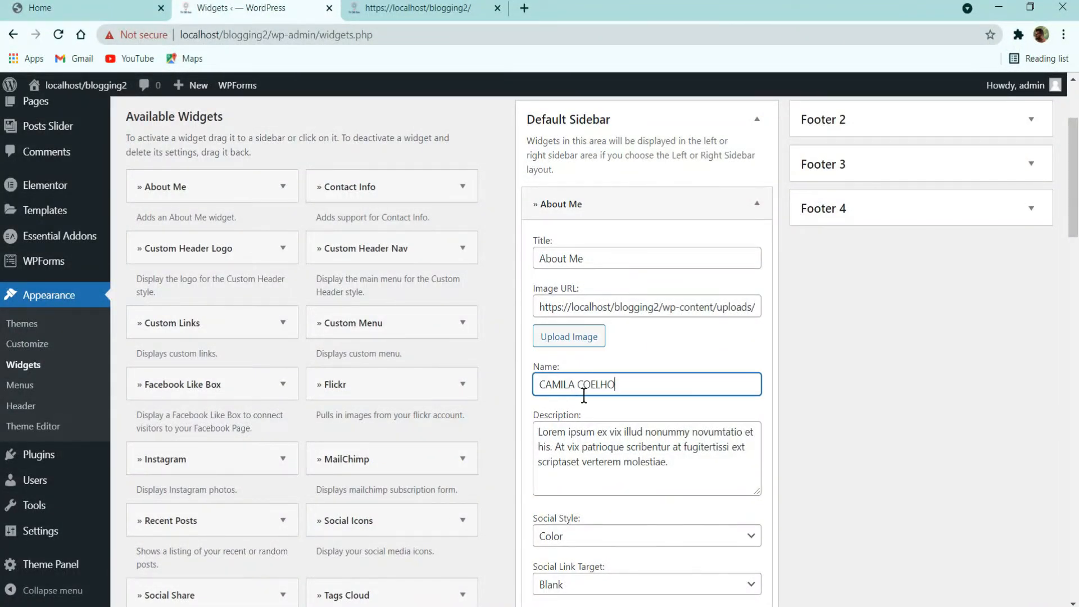
{"action": "left_click", "coordinate": [40, 8]}
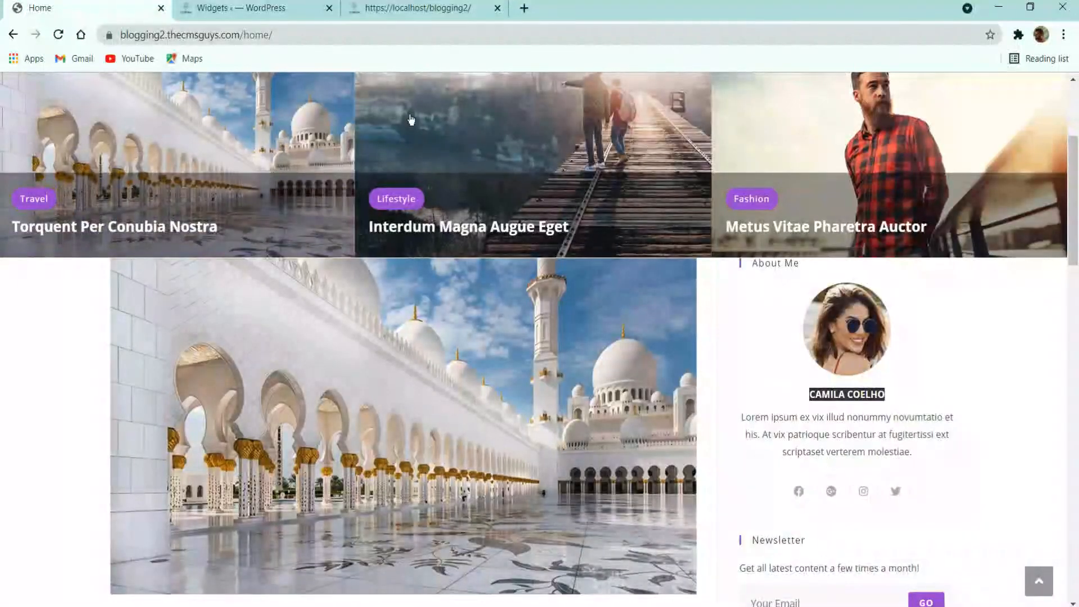
{"action": "left_click", "coordinate": [242, 8]}
{"action": "scroll", "coordinate": [692, 349], "scroll_direction": "down", "scroll_amount": 3}
Step: Set the About Me social icons style to Light and link target to Self
{"action": "scroll", "coordinate": [667, 337], "scroll_direction": "down", "scroll_amount": 2}
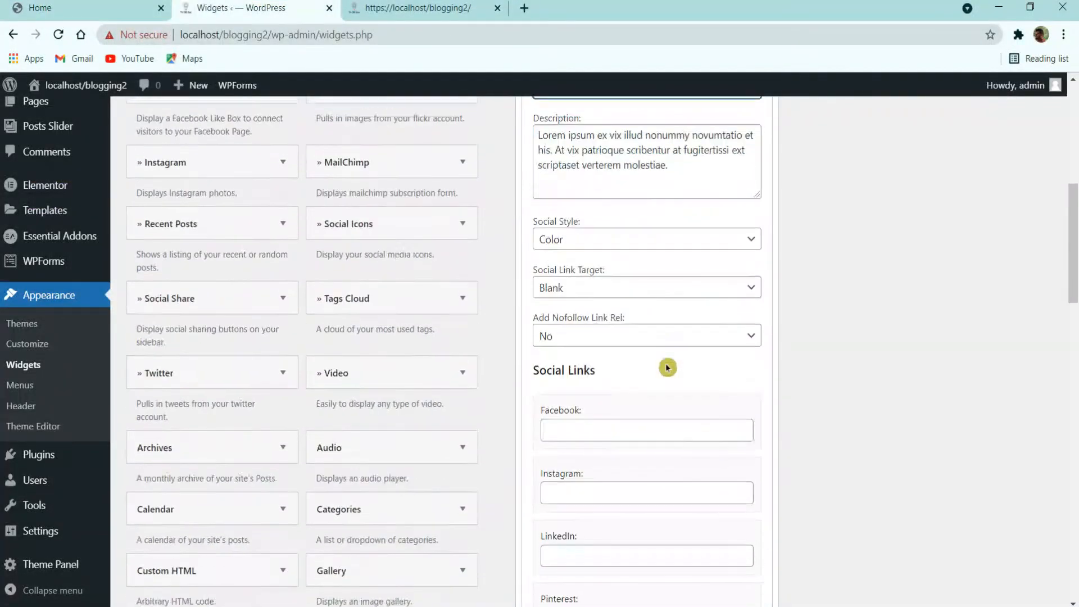
{"action": "left_click", "coordinate": [738, 240]}
{"action": "left_click", "coordinate": [645, 272]}
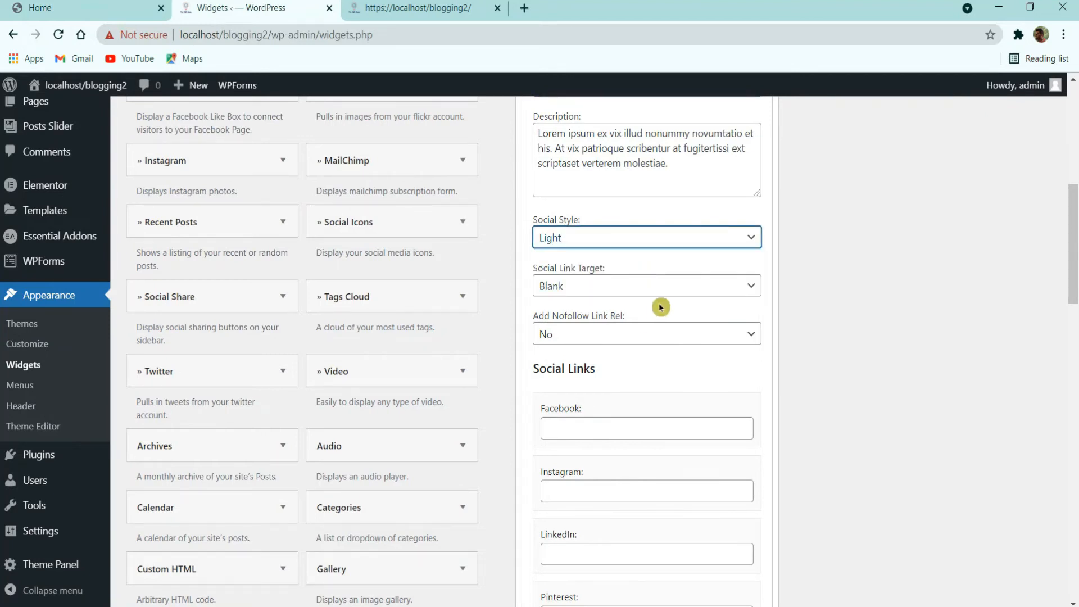
{"action": "left_click", "coordinate": [595, 287]}
{"action": "left_click", "coordinate": [585, 307]}
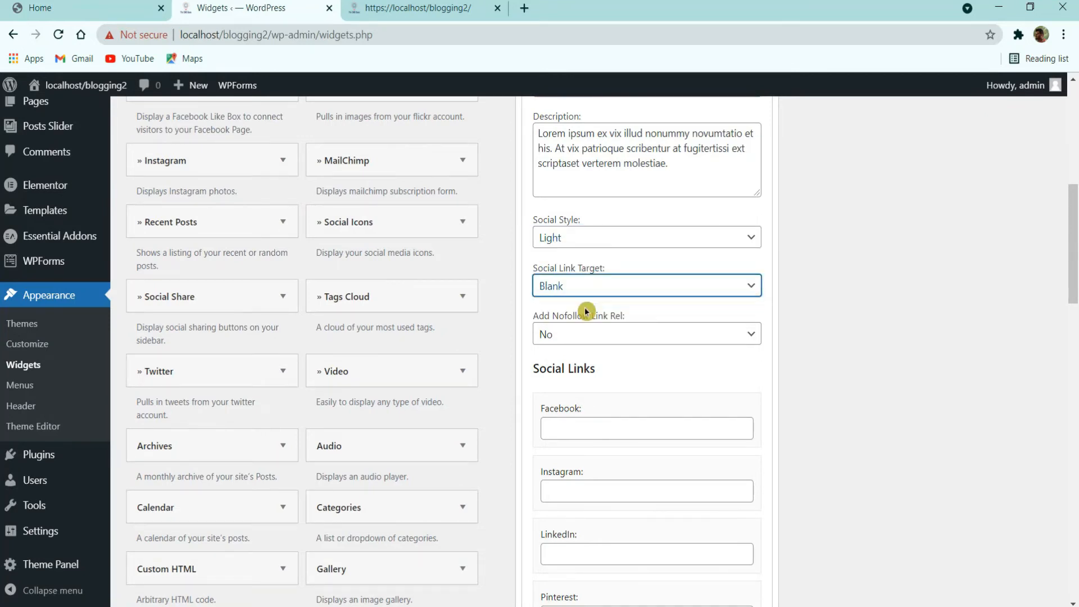
{"action": "left_click", "coordinate": [598, 292]}
{"action": "left_click", "coordinate": [595, 316]}
Step: Enter # as the Facebook, Instagram, LinkedIn and Twitter links
{"action": "scroll", "coordinate": [630, 337], "scroll_direction": "down", "scroll_amount": 3}
{"action": "left_click", "coordinate": [582, 279]}
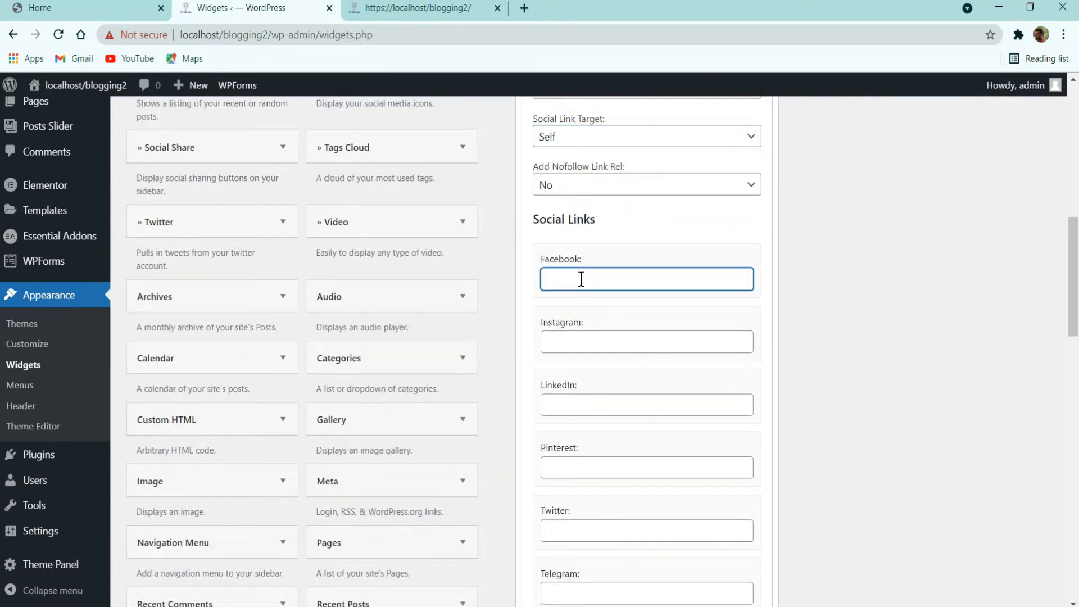
{"action": "left_click", "coordinate": [581, 341]}
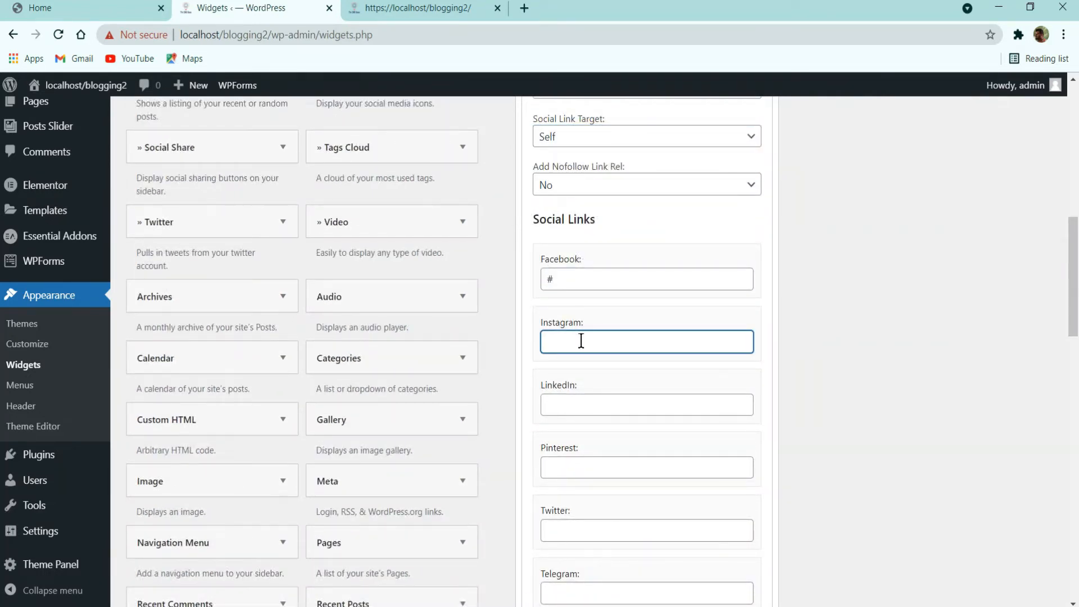
{"action": "left_click", "coordinate": [583, 403]}
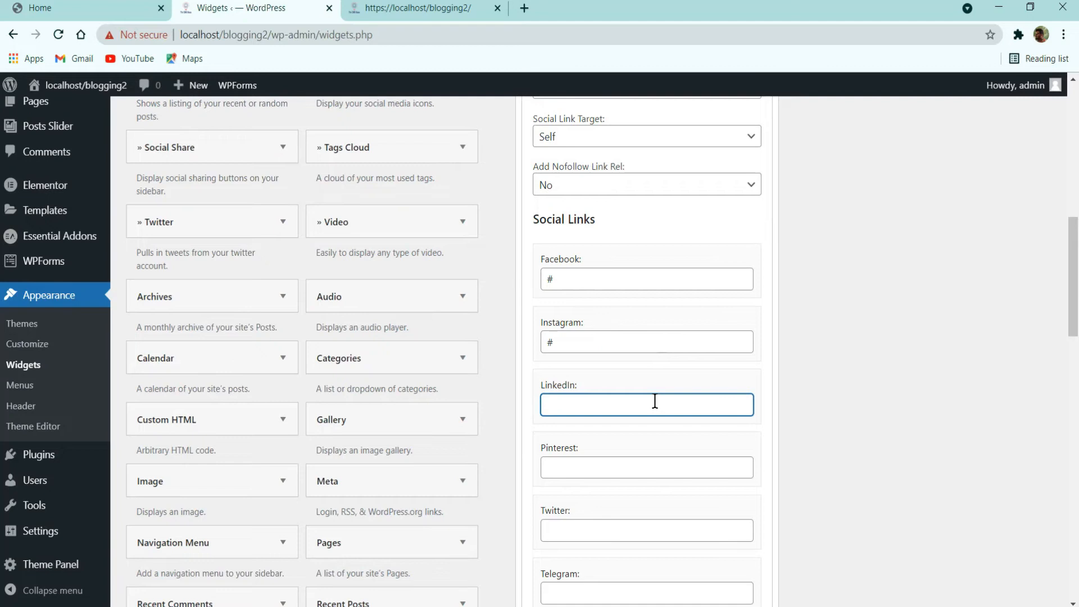
{"action": "scroll", "coordinate": [655, 400], "scroll_direction": "down", "scroll_amount": 3}
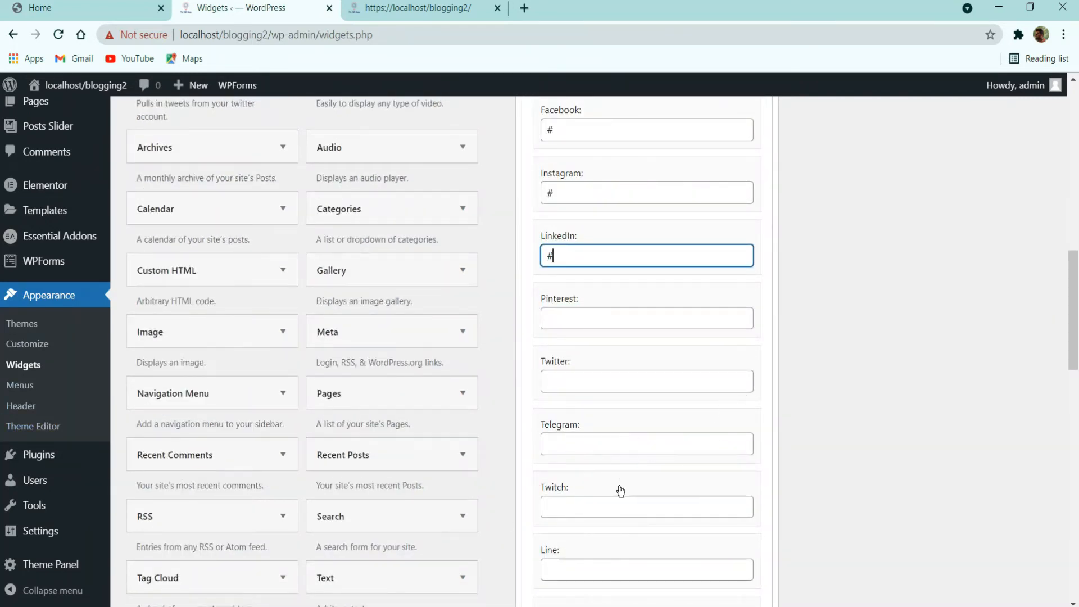
{"action": "scroll", "coordinate": [620, 491], "scroll_direction": "down", "scroll_amount": 8}
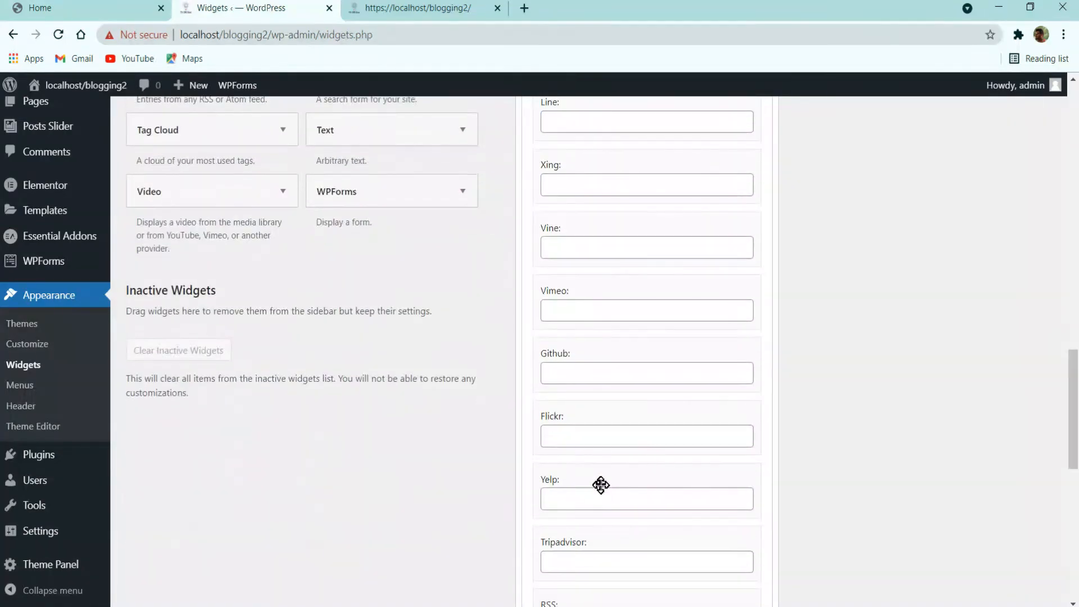
{"action": "scroll", "coordinate": [601, 485], "scroll_direction": "down", "scroll_amount": 8}
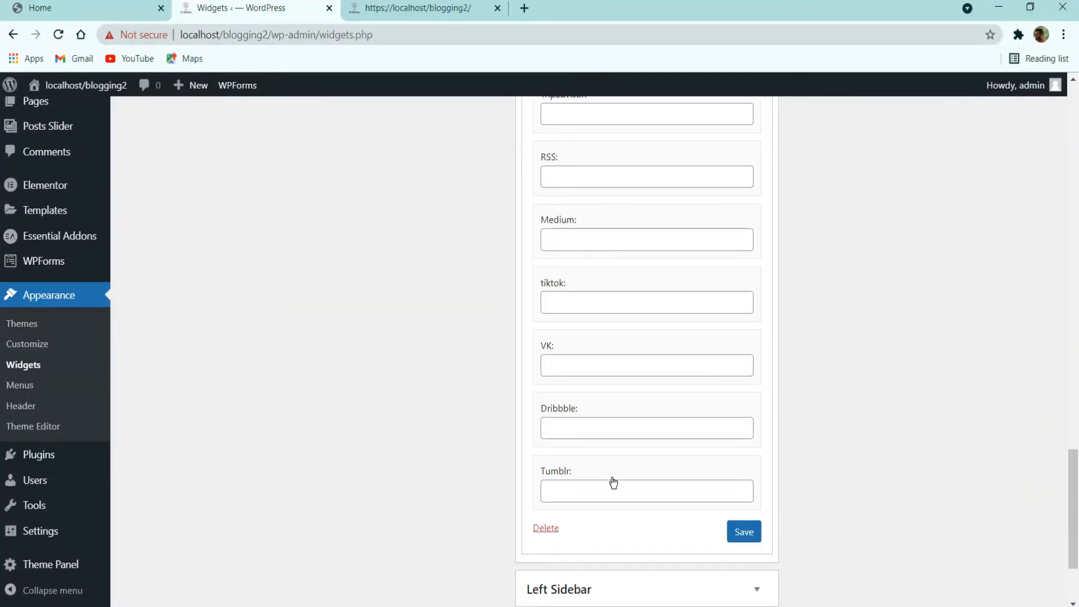
{"action": "scroll", "coordinate": [613, 483], "scroll_direction": "up", "scroll_amount": 8}
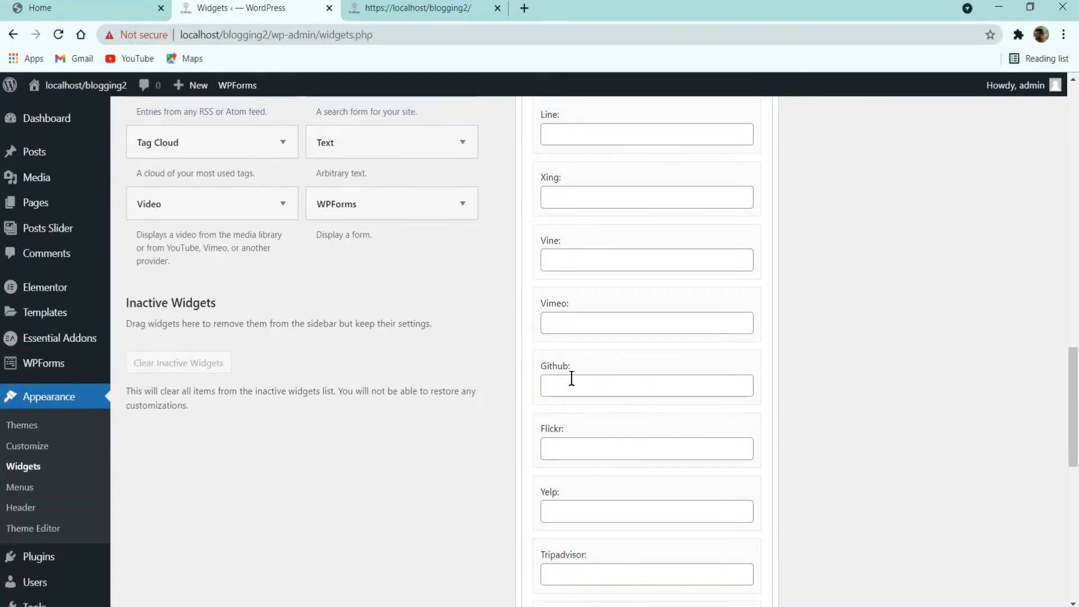
{"action": "scroll", "coordinate": [574, 371], "scroll_direction": "up", "scroll_amount": 5}
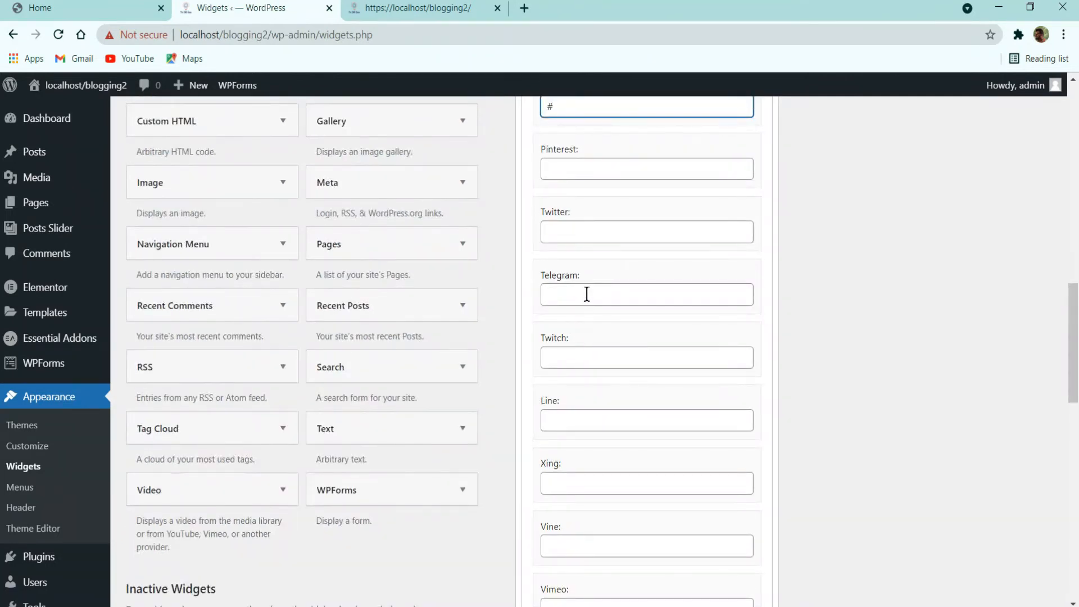
{"action": "left_click", "coordinate": [587, 231]}
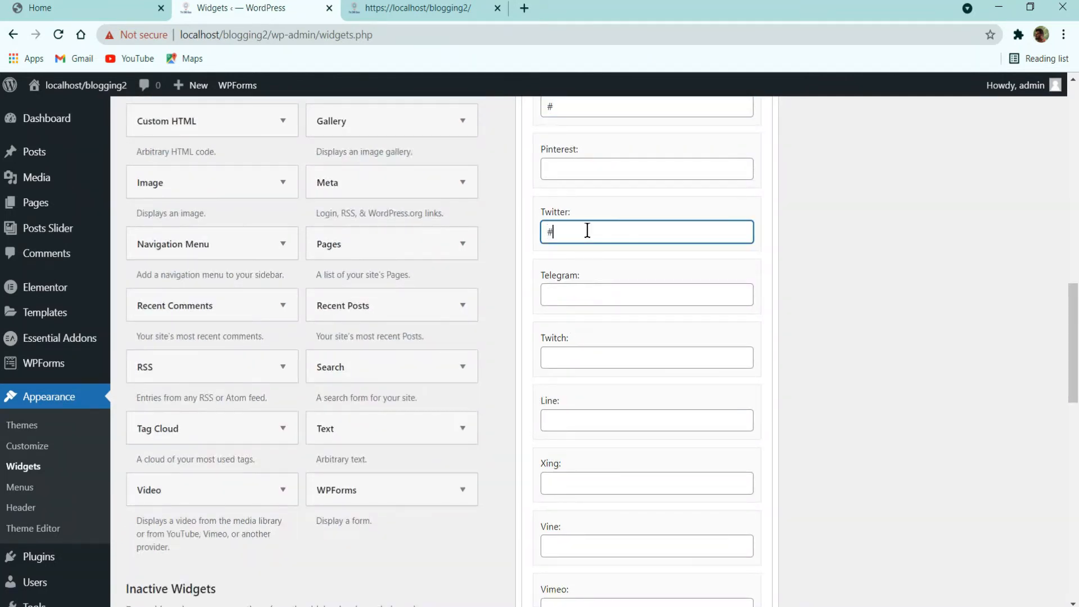
{"action": "scroll", "coordinate": [658, 301], "scroll_direction": "down", "scroll_amount": 10}
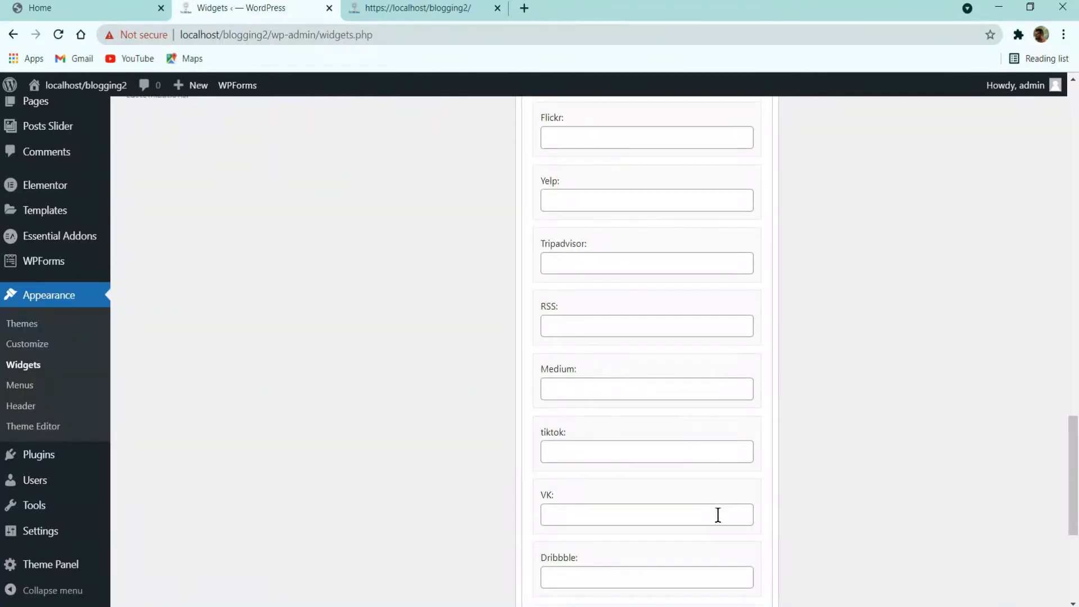
{"action": "scroll", "coordinate": [719, 467], "scroll_direction": "down", "scroll_amount": 4}
Step: Save the About Me widget and reload the blog front page
{"action": "left_click", "coordinate": [739, 398]}
{"action": "scroll", "coordinate": [705, 454], "scroll_direction": "up", "scroll_amount": 18}
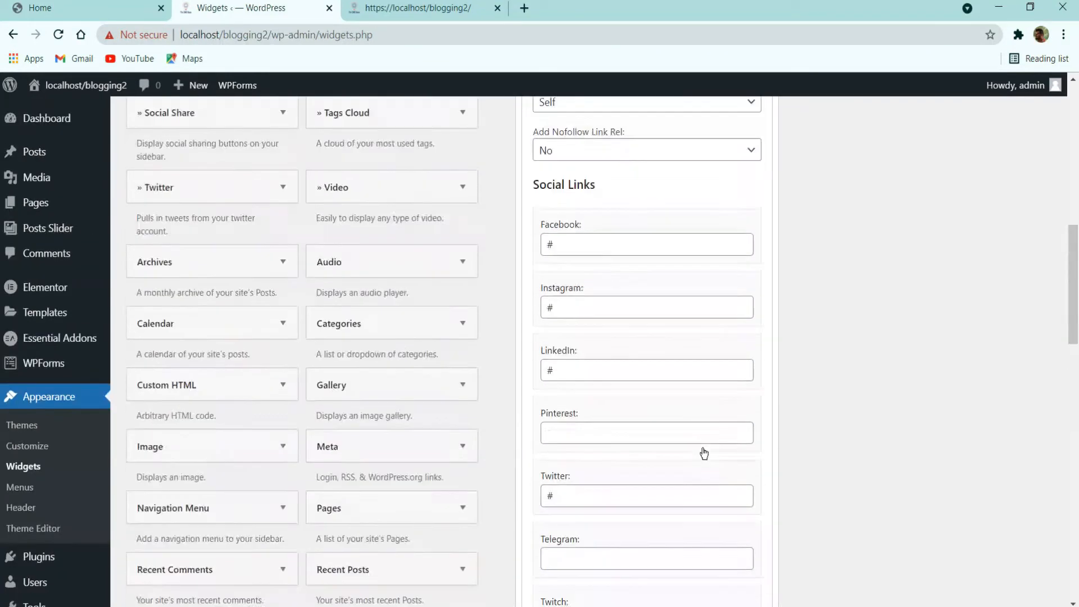
{"action": "scroll", "coordinate": [705, 453], "scroll_direction": "up", "scroll_amount": 8}
{"action": "left_click", "coordinate": [419, 7]}
{"action": "left_click", "coordinate": [52, 33]}
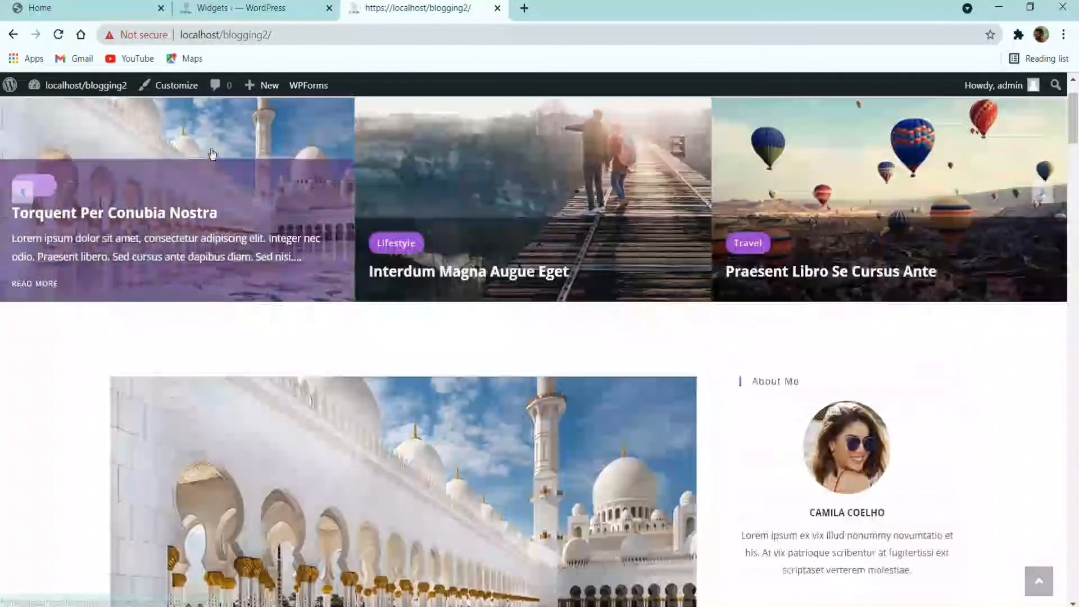
Step: Compare the blog's About Me social icons with the reference demo's sidebar
{"action": "scroll", "coordinate": [905, 486], "scroll_direction": "down", "scroll_amount": 2}
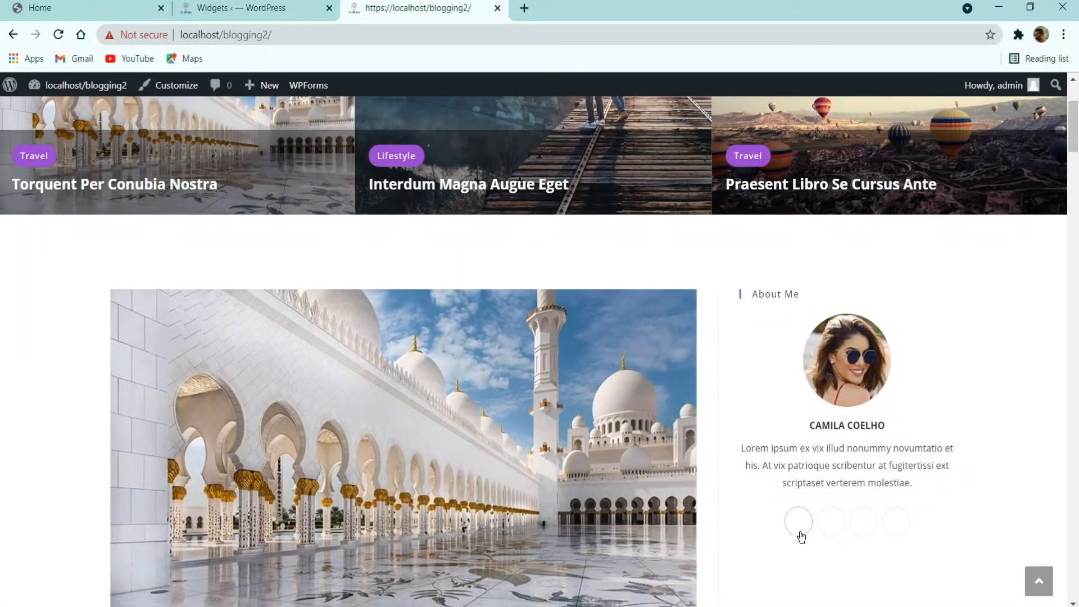
{"action": "left_click", "coordinate": [375, 148]}
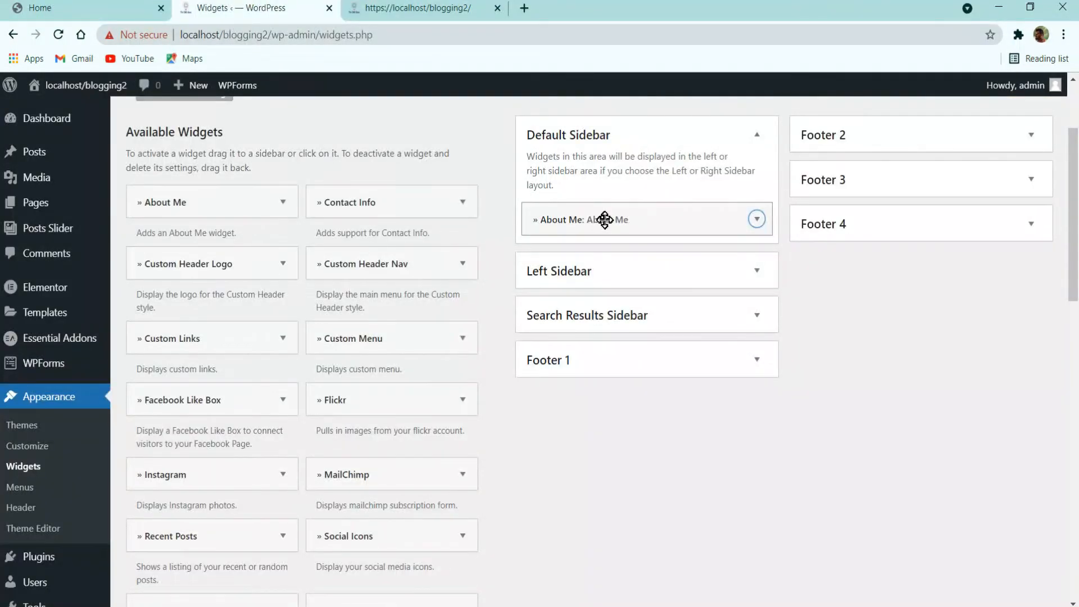
{"action": "left_click", "coordinate": [619, 220]}
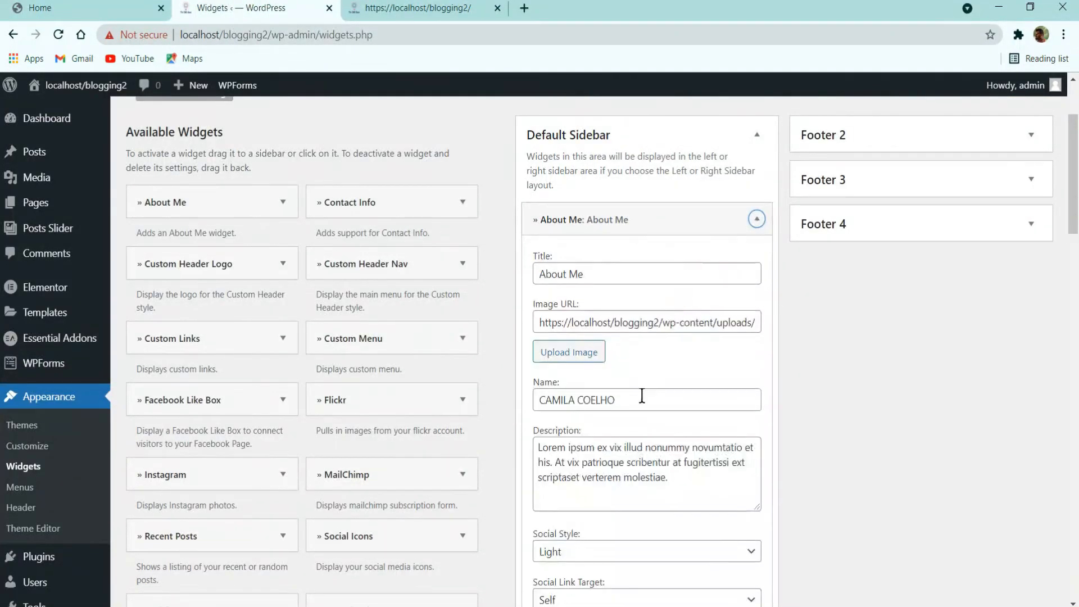
{"action": "scroll", "coordinate": [643, 416], "scroll_direction": "down", "scroll_amount": 3}
{"action": "scroll", "coordinate": [631, 465], "scroll_direction": "down", "scroll_amount": 3}
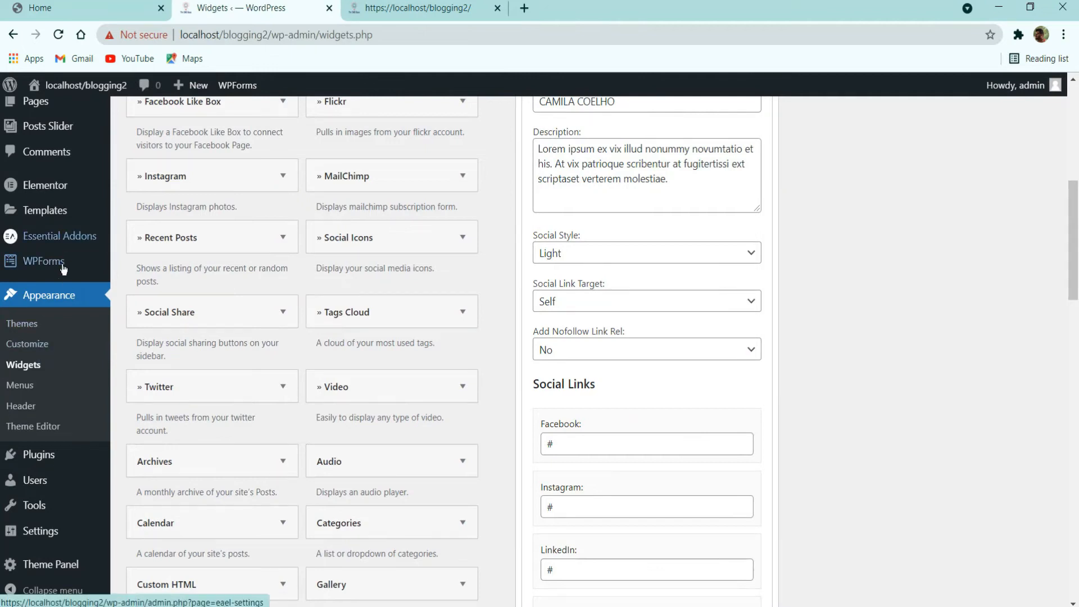
{"action": "left_click", "coordinate": [419, 8]}
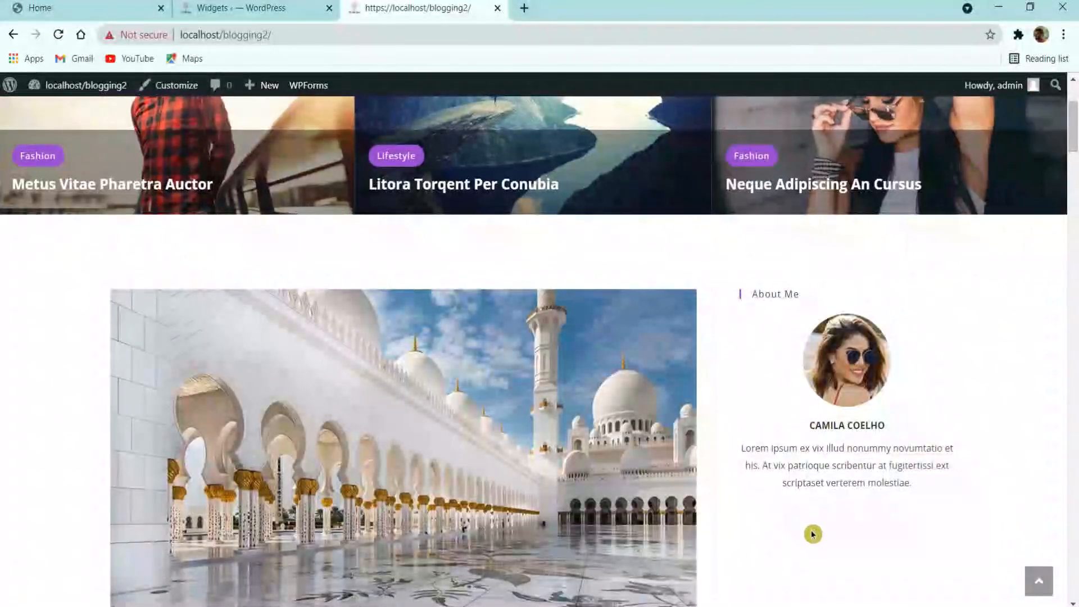
{"action": "left_click", "coordinate": [246, 3]}
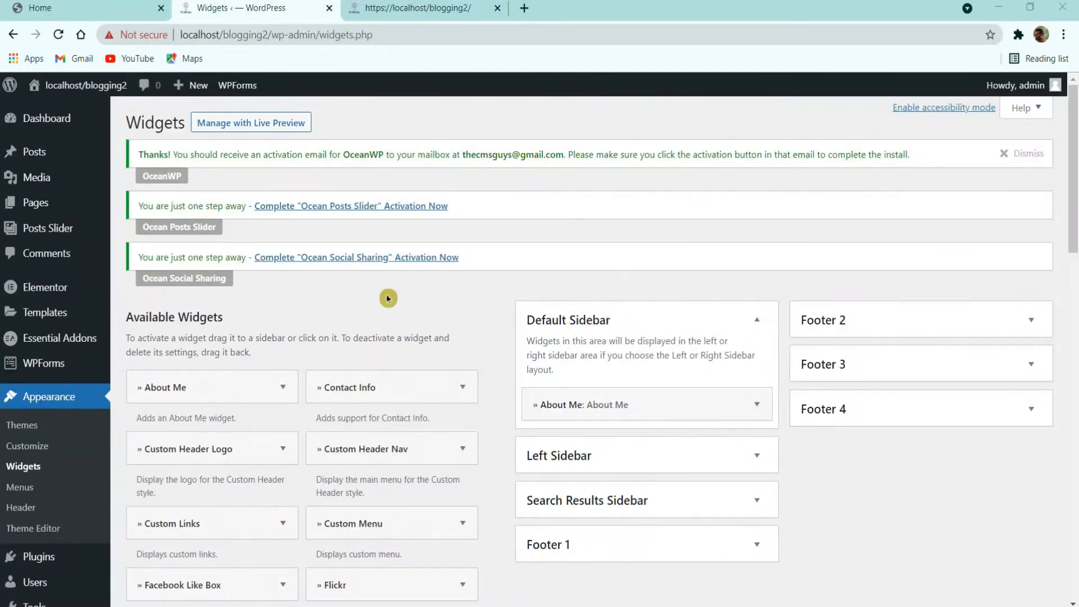
{"action": "left_click", "coordinate": [115, 7]}
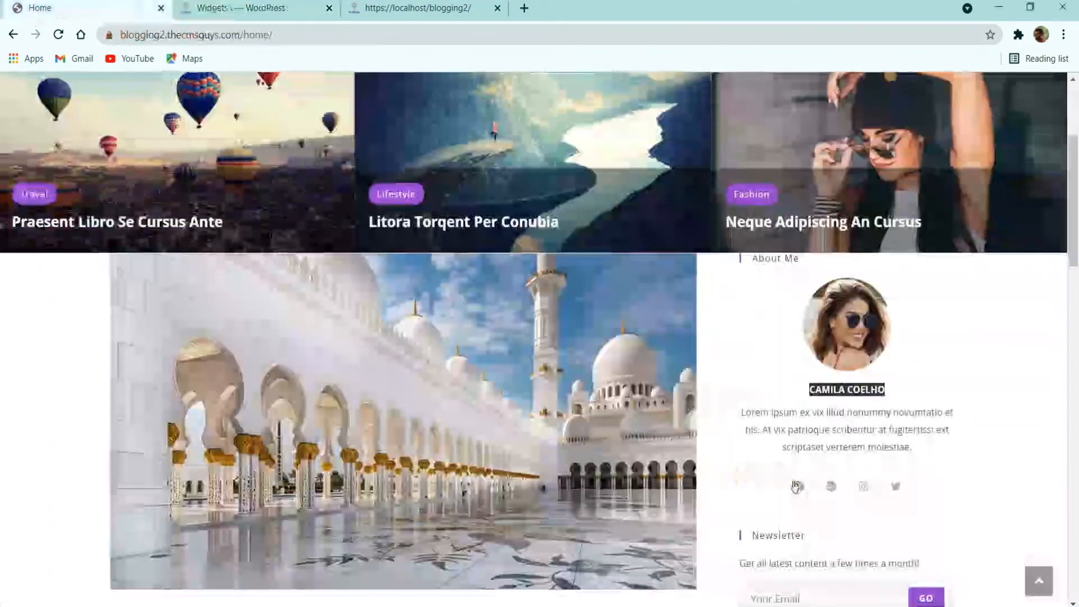
{"action": "scroll", "coordinate": [802, 451], "scroll_direction": "down", "scroll_amount": 5}
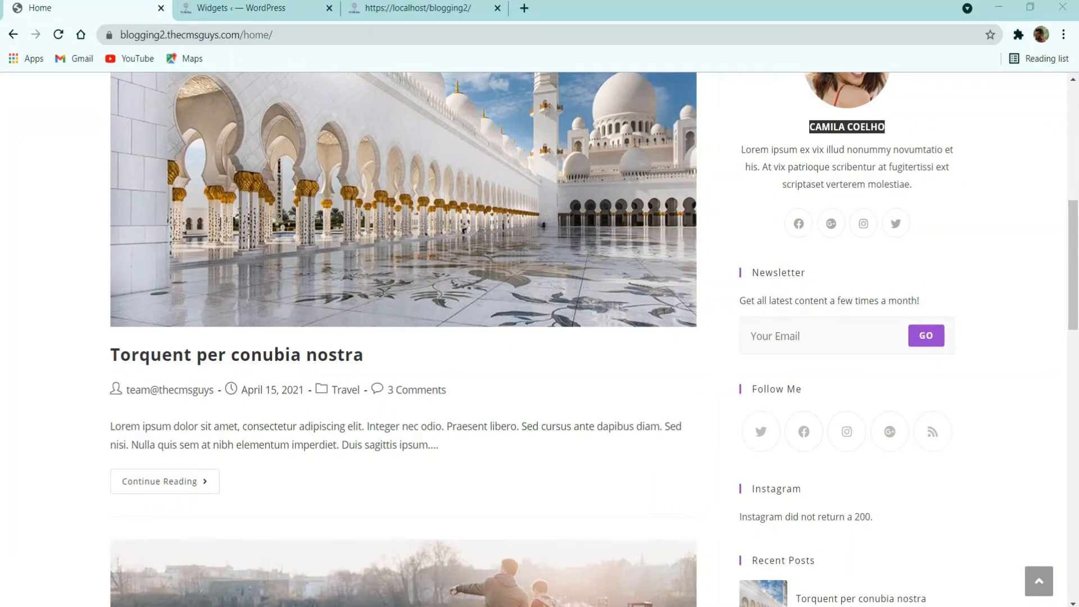
Step: Add a MailChimp widget to Default Sidebar
{"action": "left_click", "coordinate": [236, 8]}
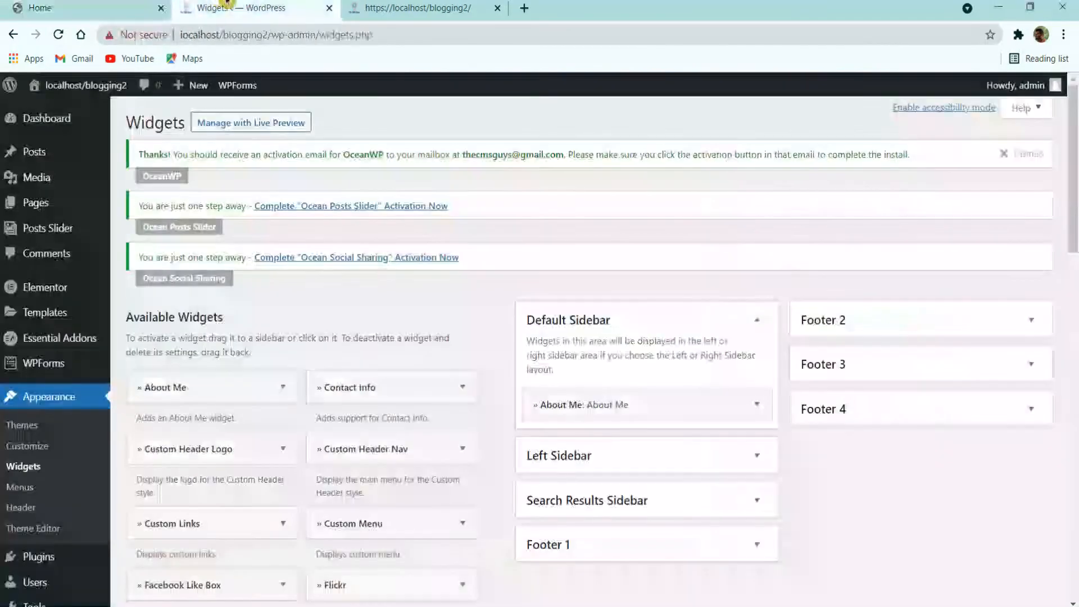
{"action": "scroll", "coordinate": [253, 452], "scroll_direction": "down", "scroll_amount": 3}
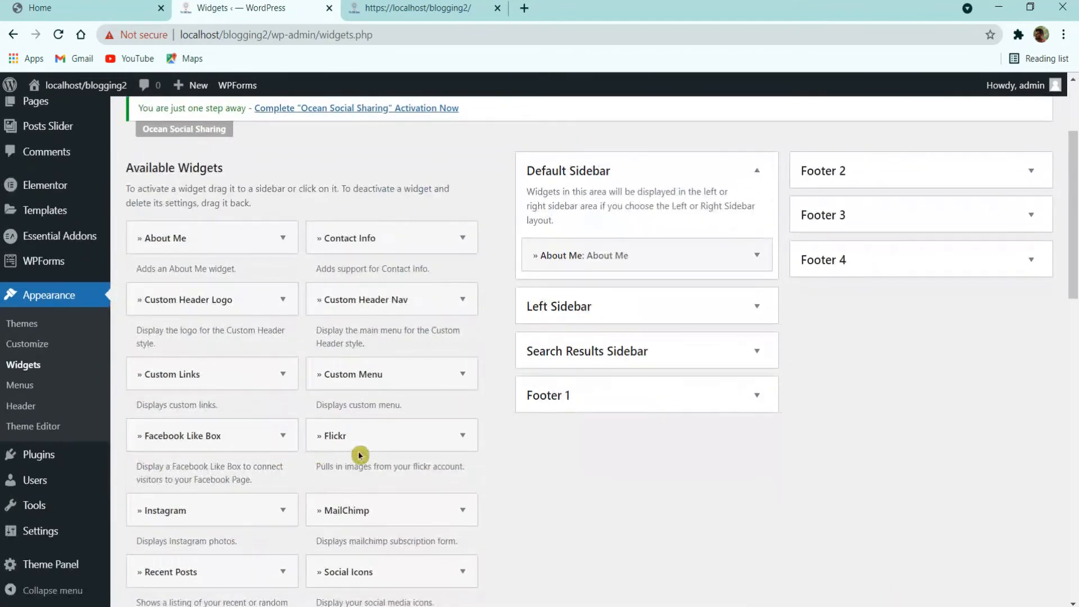
{"action": "left_click", "coordinate": [416, 506]}
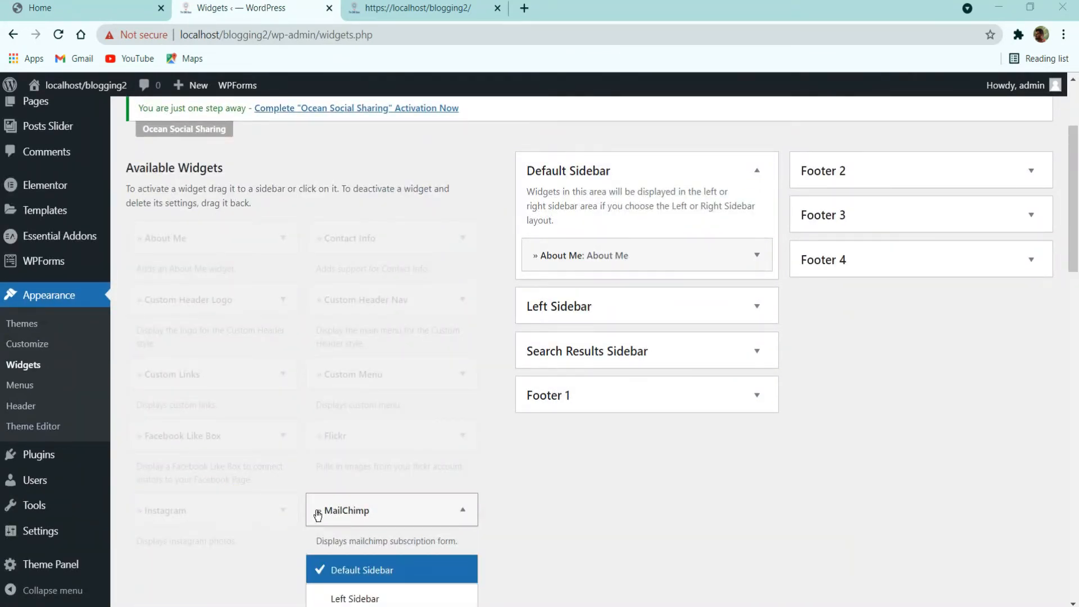
{"action": "scroll", "coordinate": [394, 506], "scroll_direction": "down", "scroll_amount": 5}
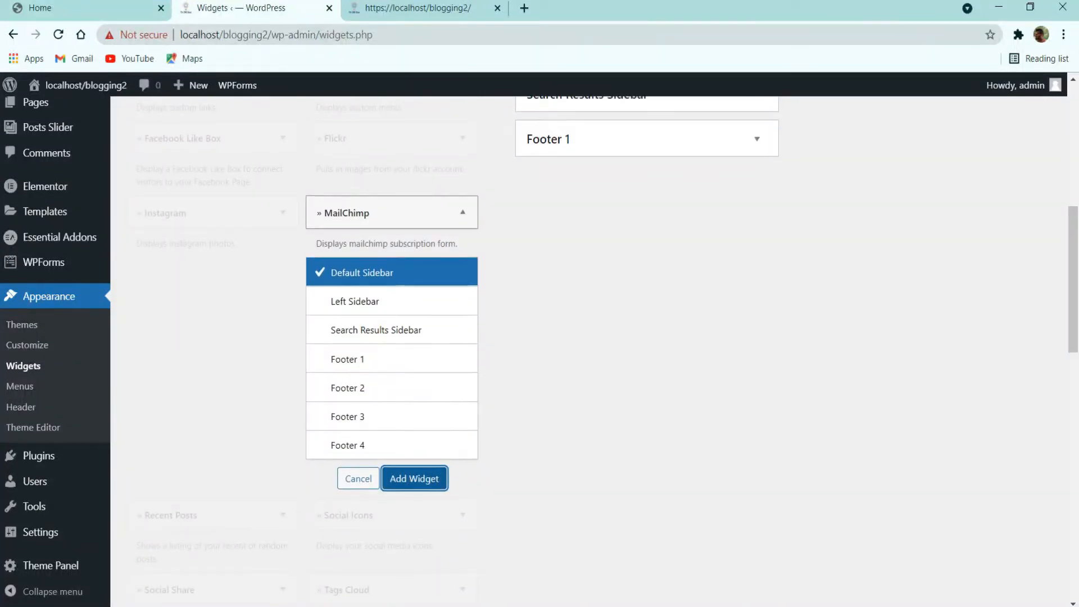
{"action": "left_click", "coordinate": [415, 478]}
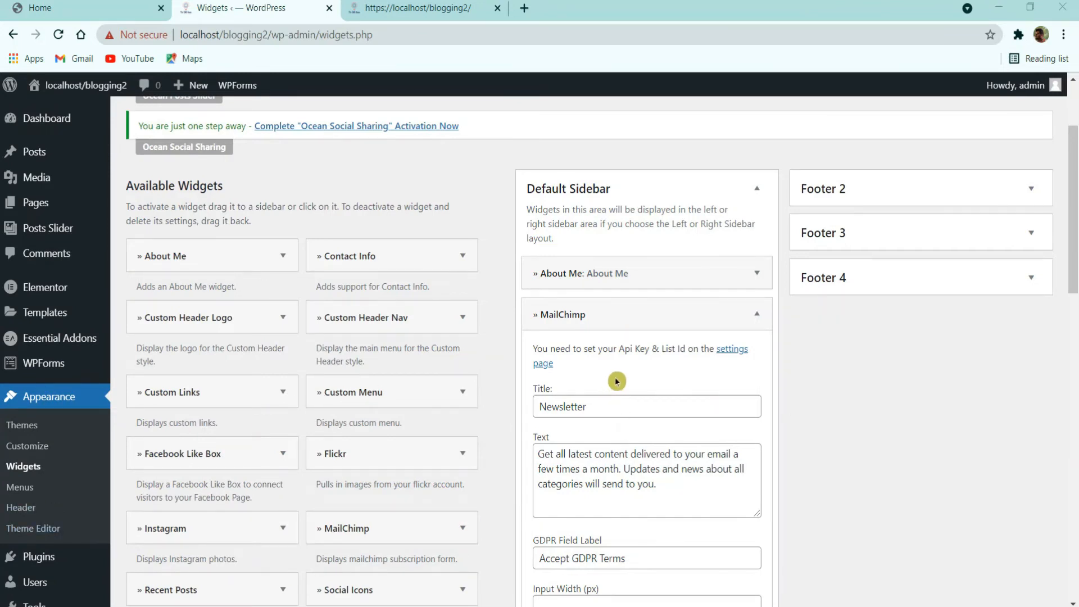
Step: Replace the MailChimp widget's Text with the demo site's newsletter tagline
{"action": "left_click", "coordinate": [54, 8]}
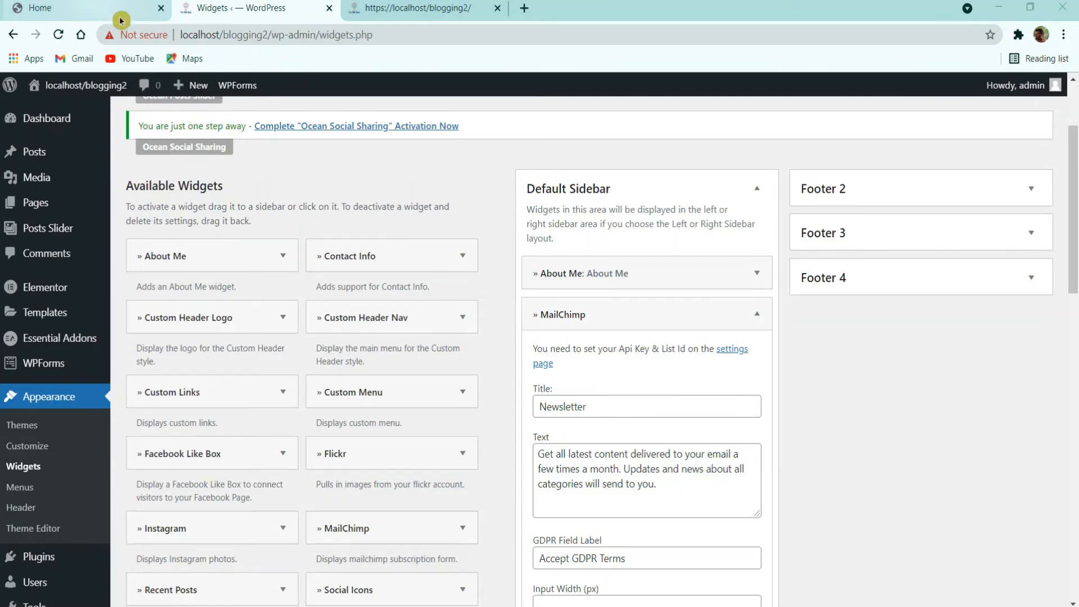
{"action": "triple_click", "coordinate": [784, 302]}
{"action": "key", "text": "ctrl+c"}
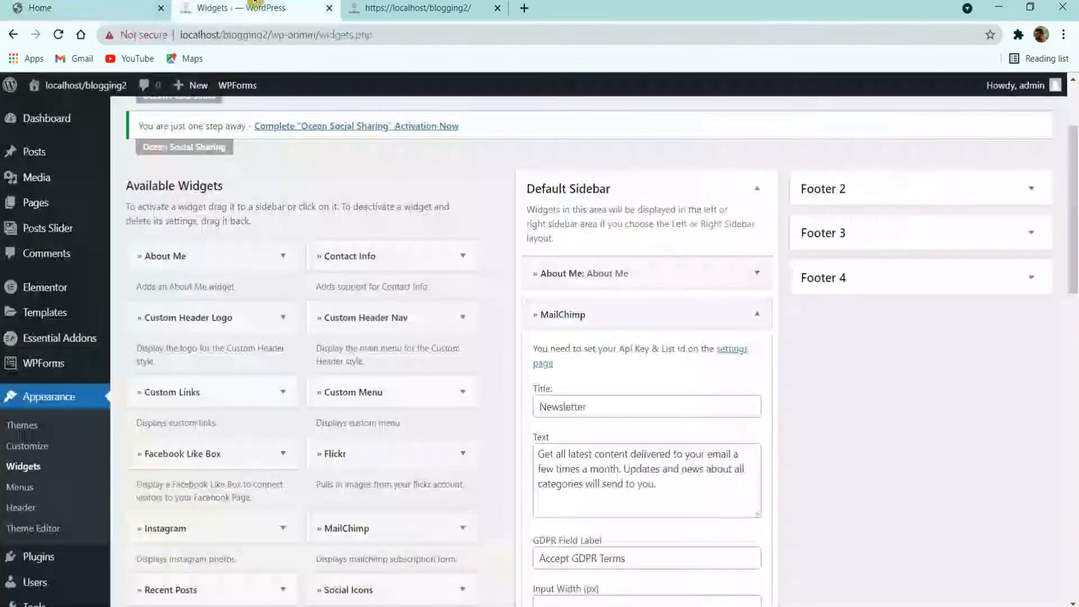
{"action": "left_click", "coordinate": [236, 8]}
{"action": "left_click", "coordinate": [585, 469]}
{"action": "key", "text": "ctrl+a"}
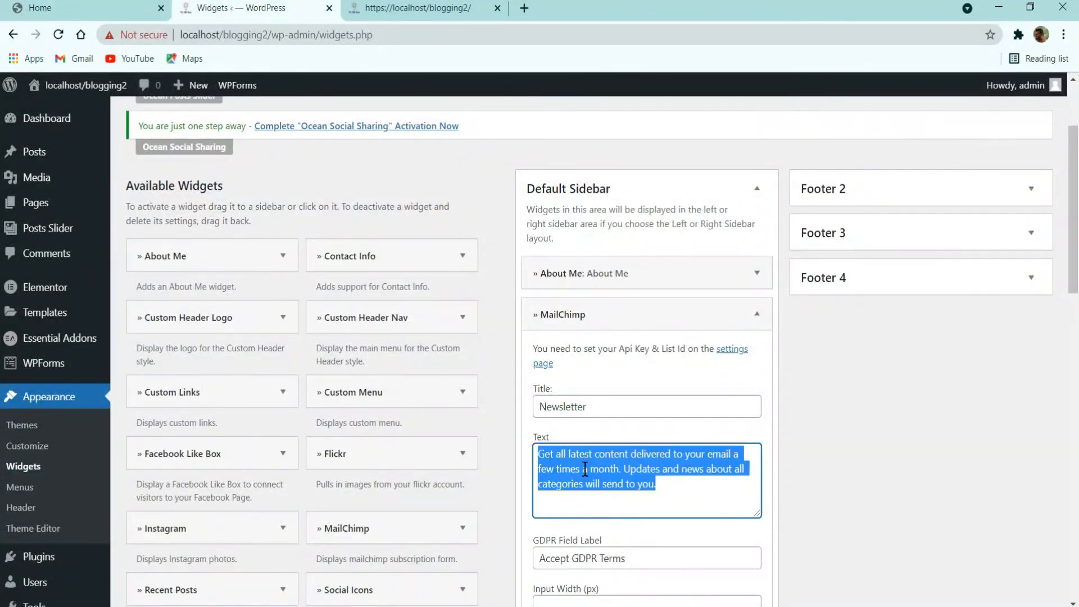
{"action": "key", "text": "ctrl+v"}
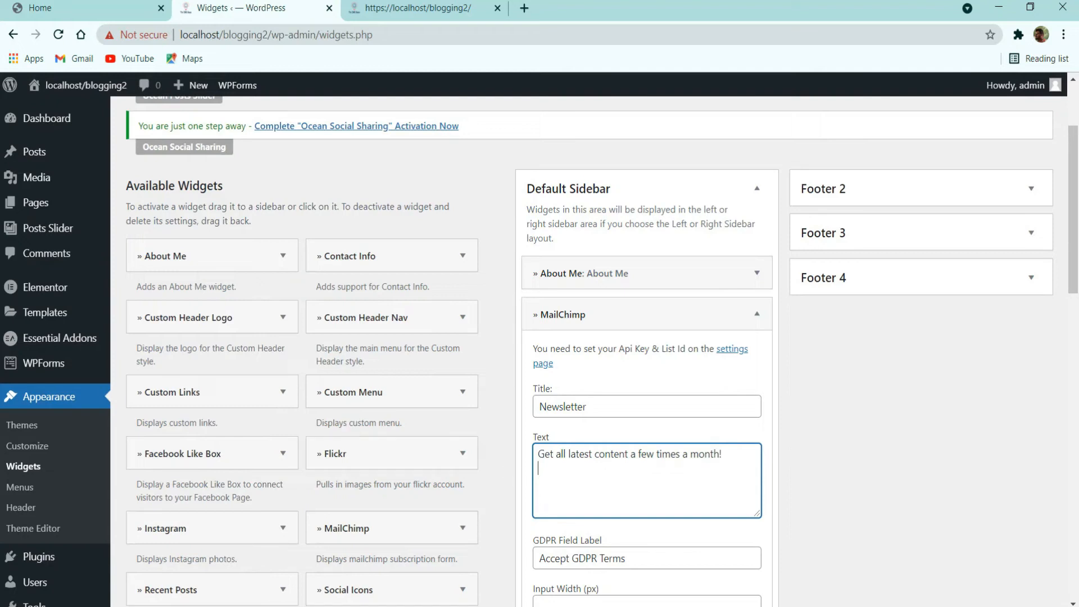
{"action": "scroll", "coordinate": [657, 455], "scroll_direction": "down", "scroll_amount": 5}
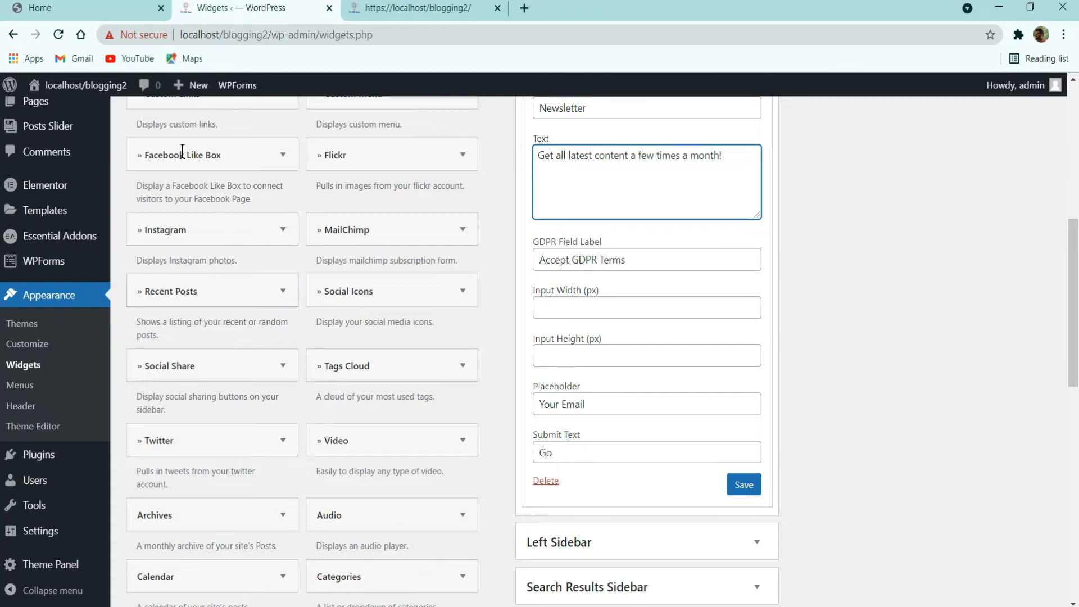
Step: Save the Newsletter widget and compare the local homepage with the demo
{"action": "left_click", "coordinate": [113, 9]}
{"action": "left_click", "coordinate": [776, 337]}
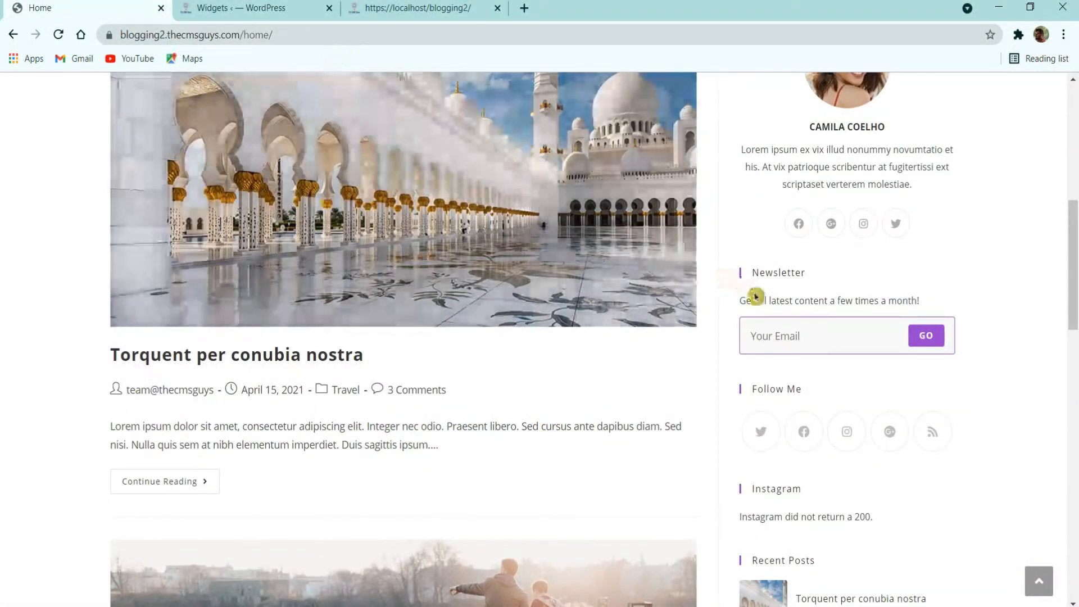
{"action": "left_click", "coordinate": [248, 8]}
{"action": "left_click", "coordinate": [745, 489]}
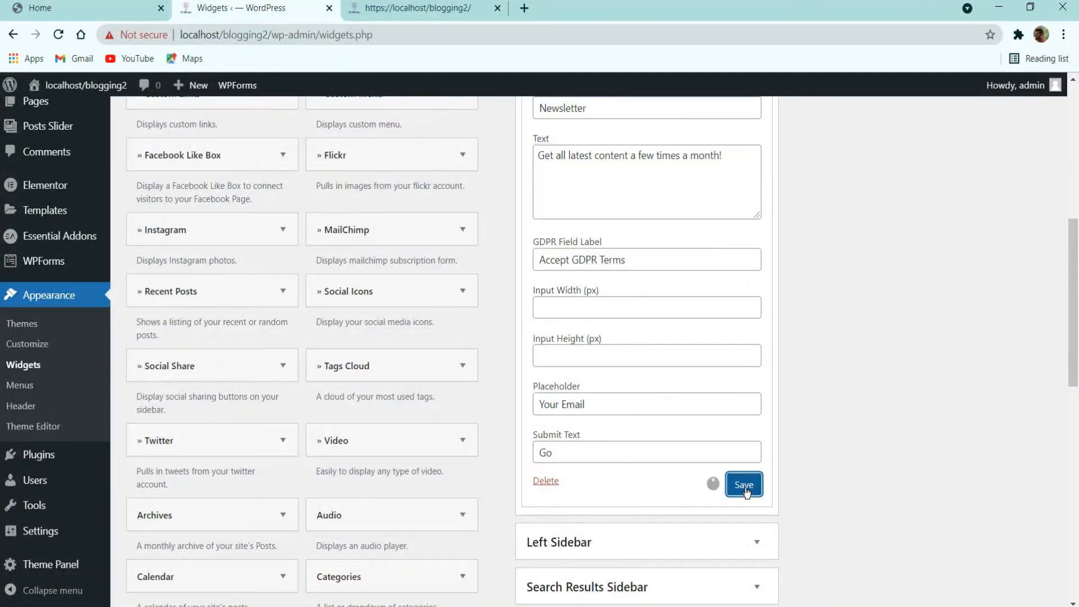
{"action": "left_click", "coordinate": [379, 6]}
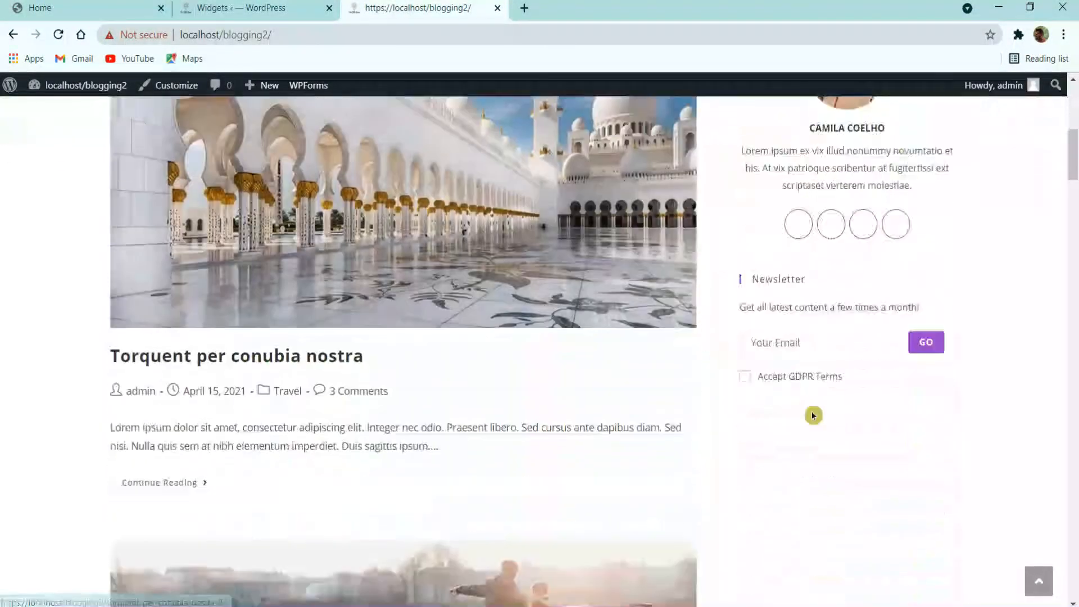
{"action": "left_click", "coordinate": [96, 10]}
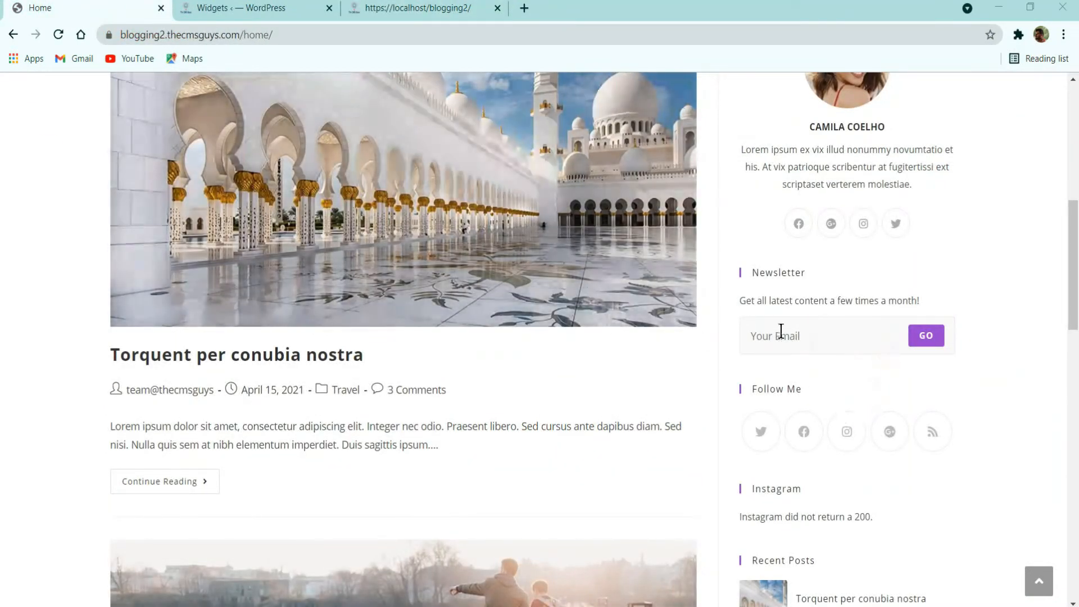
{"action": "left_click", "coordinate": [242, 8]}
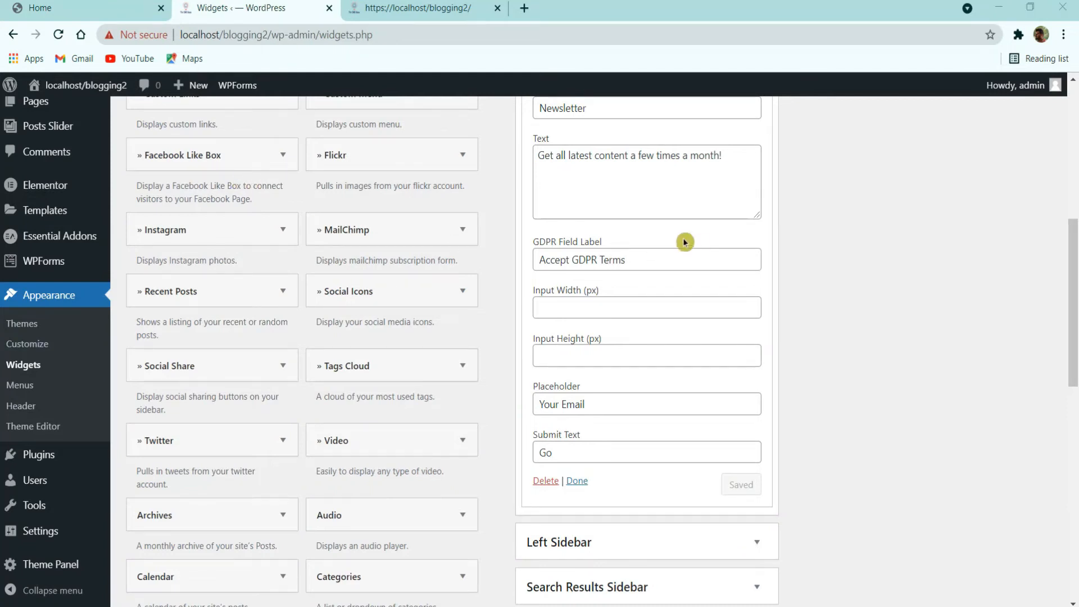
Step: Clear the GDPR Field Label, save, and check the sidebar against the demo
{"action": "left_click_drag", "start_coordinate": [644, 263], "coordinate": [387, 265]}
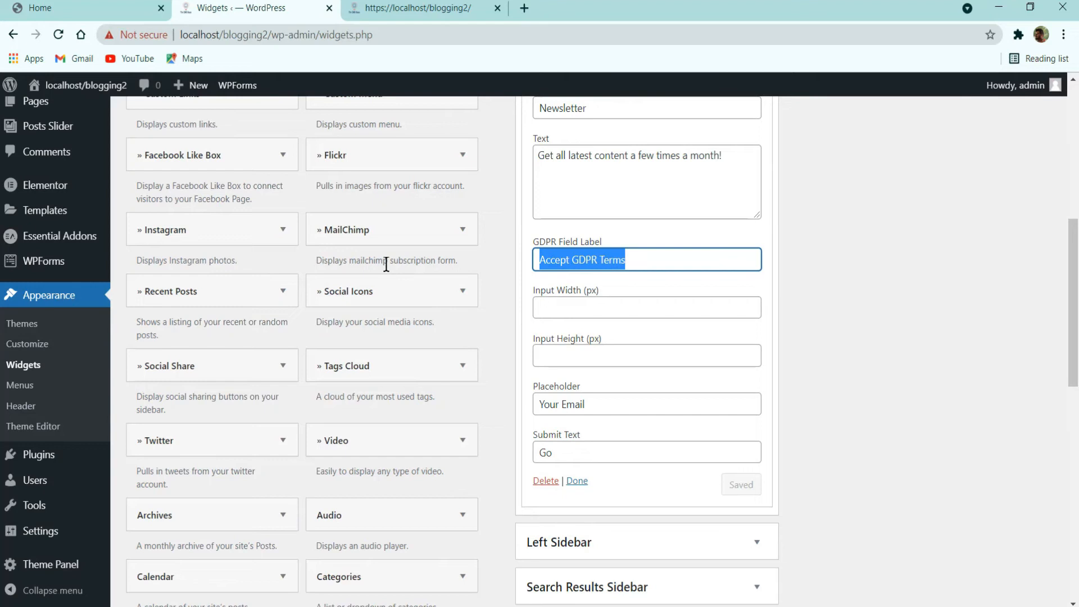
{"action": "key", "text": "BackSpace"}
{"action": "left_click", "coordinate": [744, 479]}
{"action": "left_click", "coordinate": [419, 7]}
{"action": "left_click", "coordinate": [55, 36]}
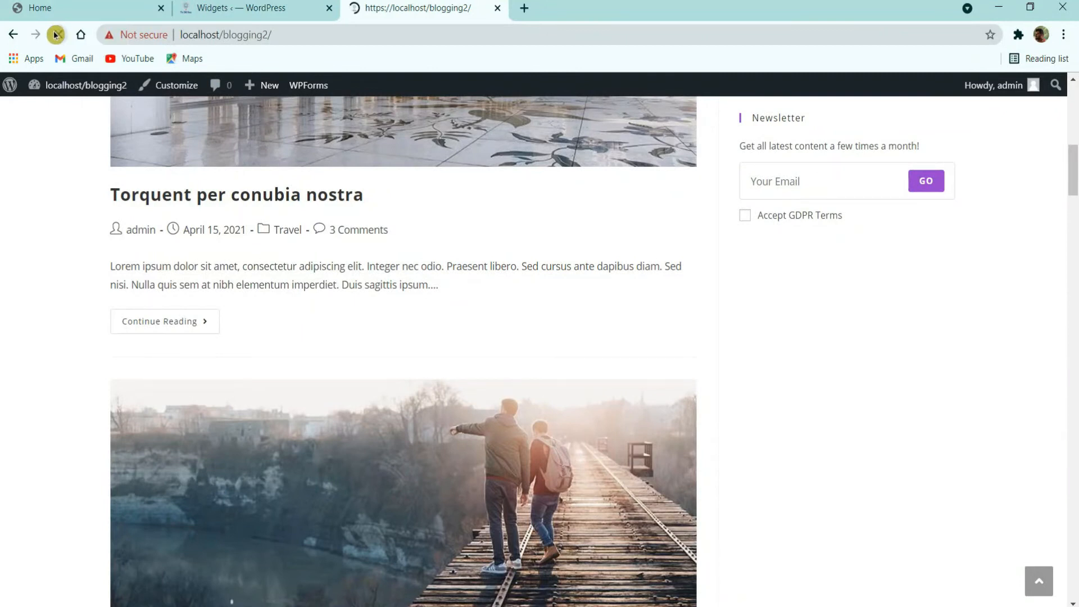
{"action": "scroll", "coordinate": [675, 412], "scroll_direction": "down", "scroll_amount": 7}
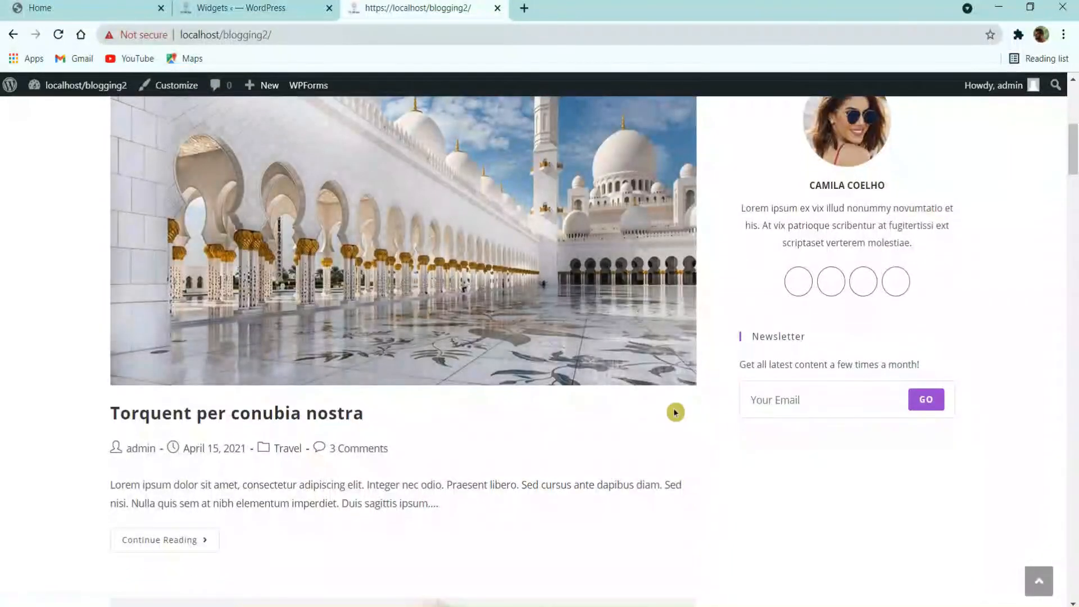
{"action": "left_click", "coordinate": [97, 5]}
{"action": "scroll", "coordinate": [746, 478], "scroll_direction": "down", "scroll_amount": 1}
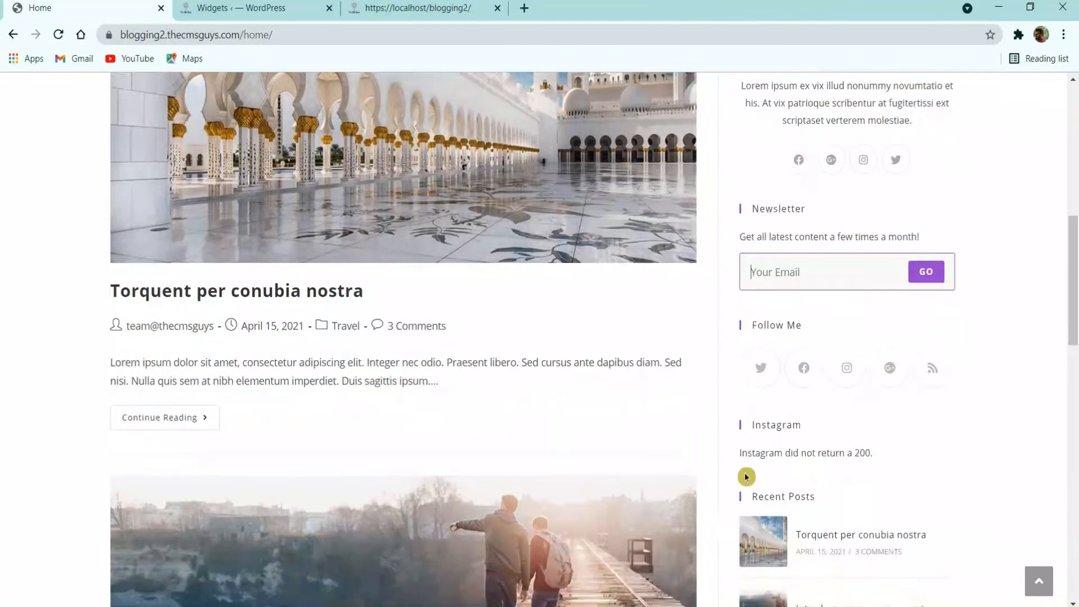
{"action": "scroll", "coordinate": [709, 395], "scroll_direction": "down", "scroll_amount": 1}
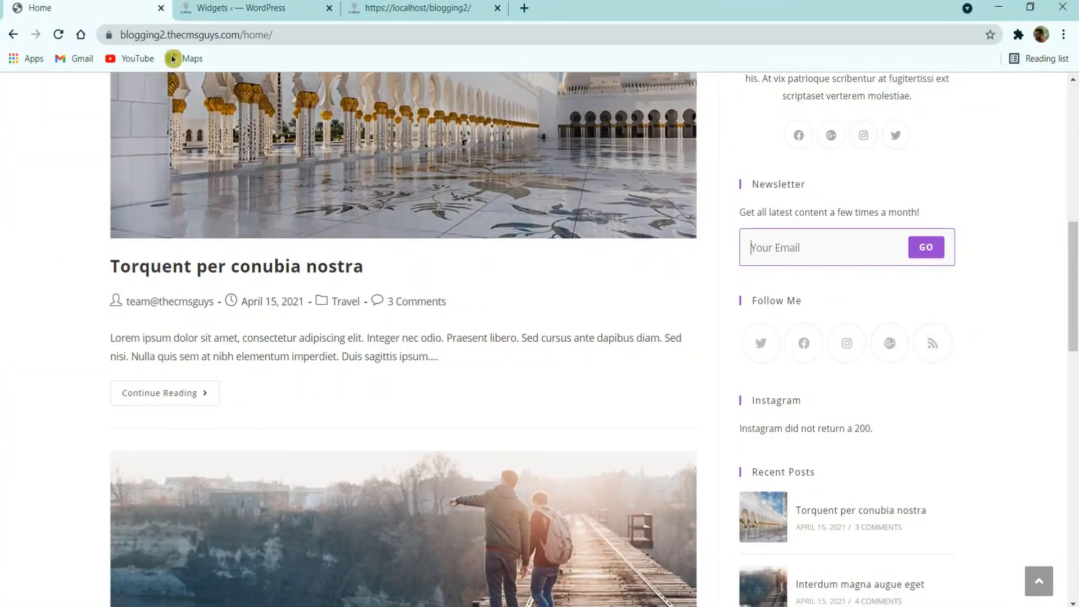
{"action": "left_click", "coordinate": [248, 8]}
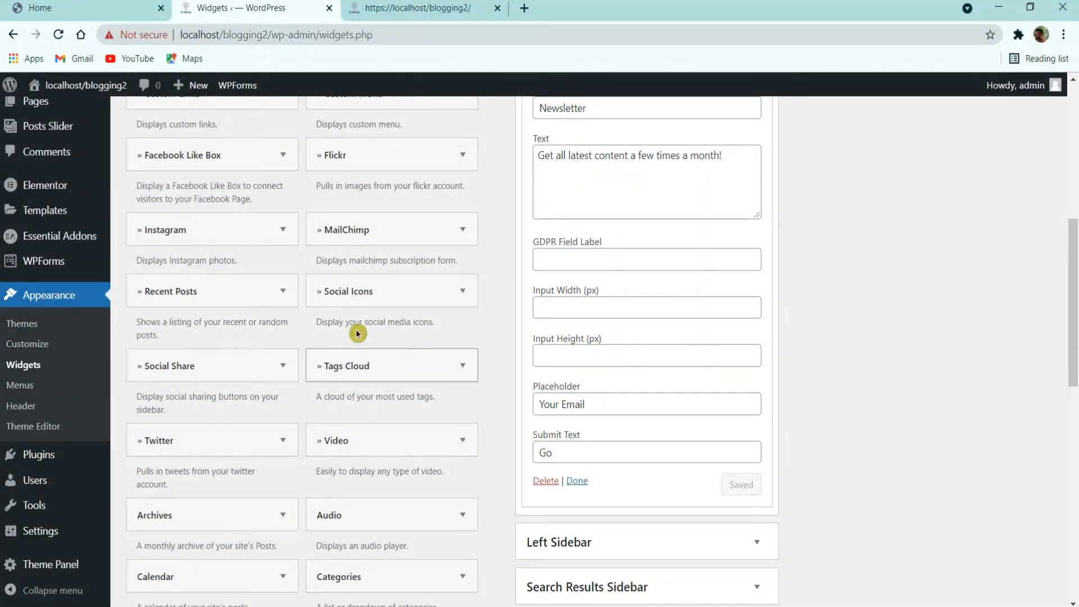
Step: Add the Social Icons widget to the Default Sidebar below the collapsed MailChimp widget
{"action": "left_click", "coordinate": [385, 295]}
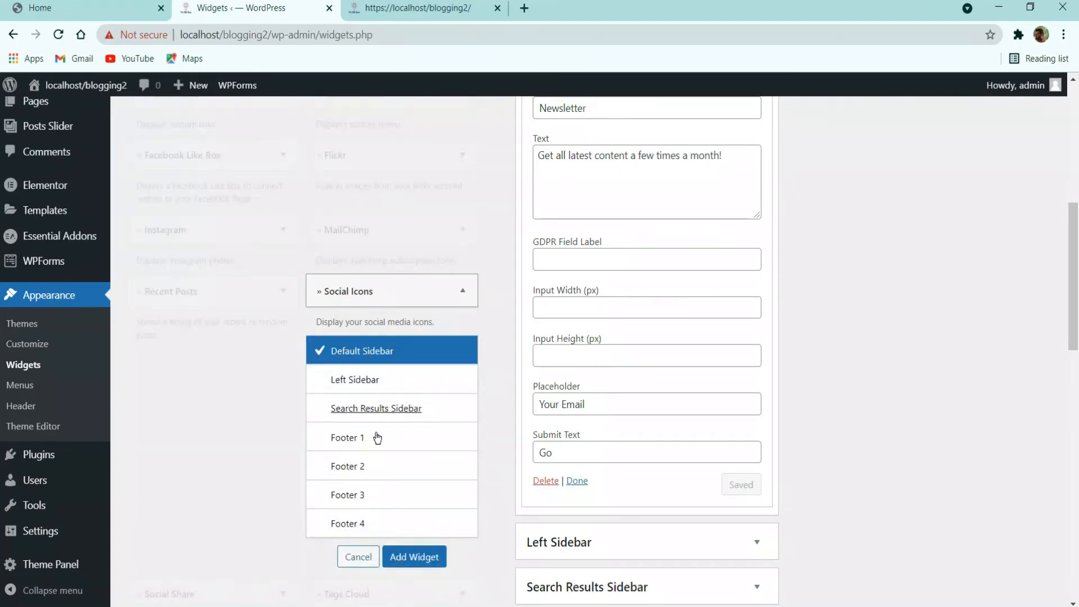
{"action": "left_click", "coordinate": [422, 563]}
{"action": "scroll", "coordinate": [582, 418], "scroll_direction": "up", "scroll_amount": 6}
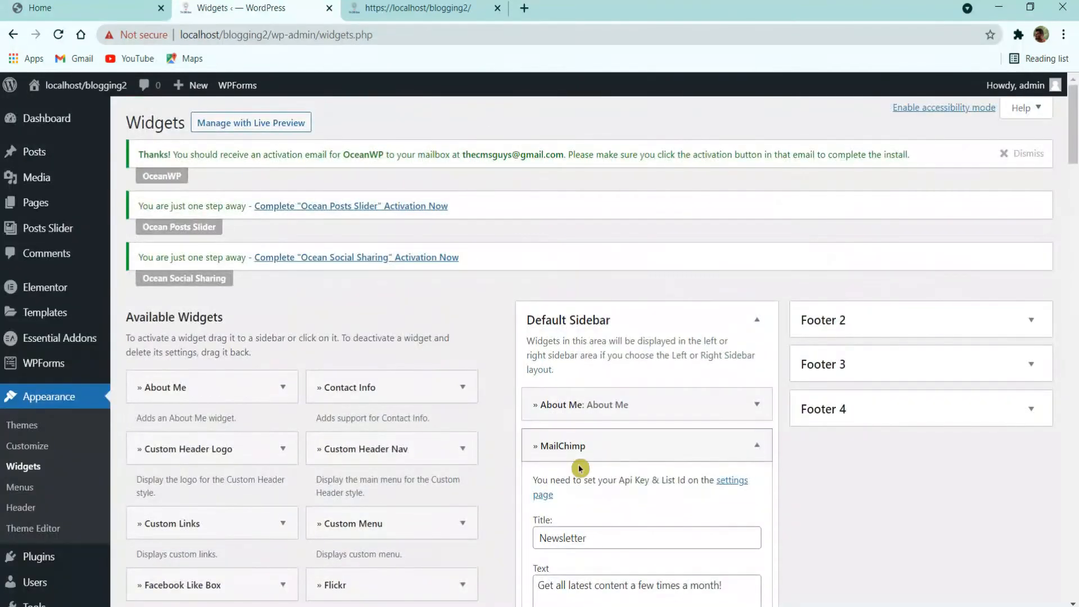
{"action": "left_click", "coordinate": [612, 446]}
{"action": "left_click", "coordinate": [755, 445]}
{"action": "left_click", "coordinate": [754, 446]}
{"action": "scroll", "coordinate": [670, 485], "scroll_direction": "down", "scroll_amount": 6}
{"action": "scroll", "coordinate": [616, 438], "scroll_direction": "up", "scroll_amount": 3}
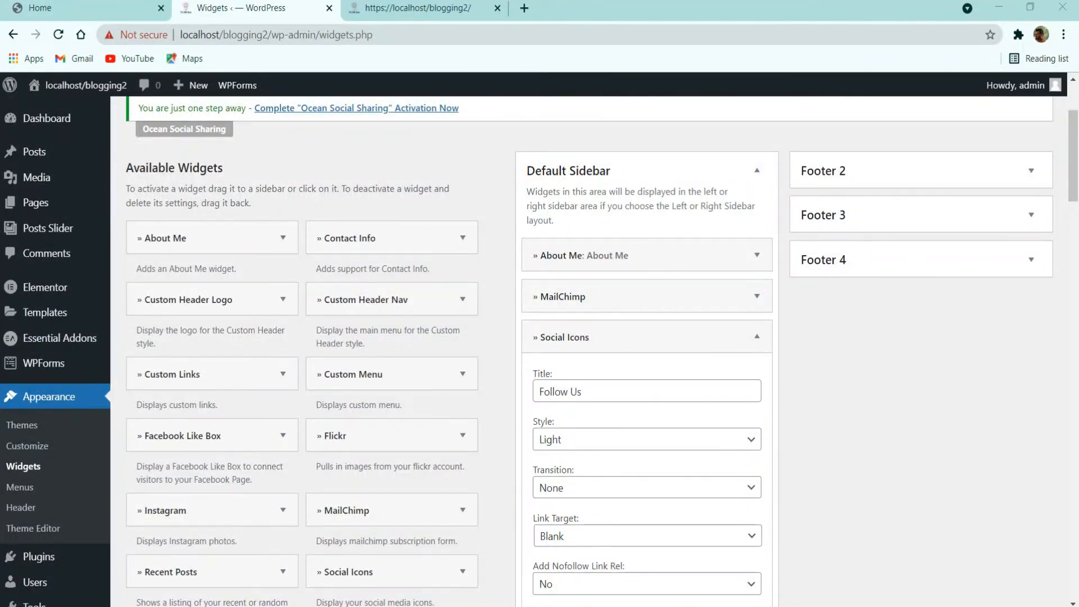
Step: Title the widget Follow Me with Rotate transition, Self link target and 50% border radius
{"action": "left_click", "coordinate": [628, 397]}
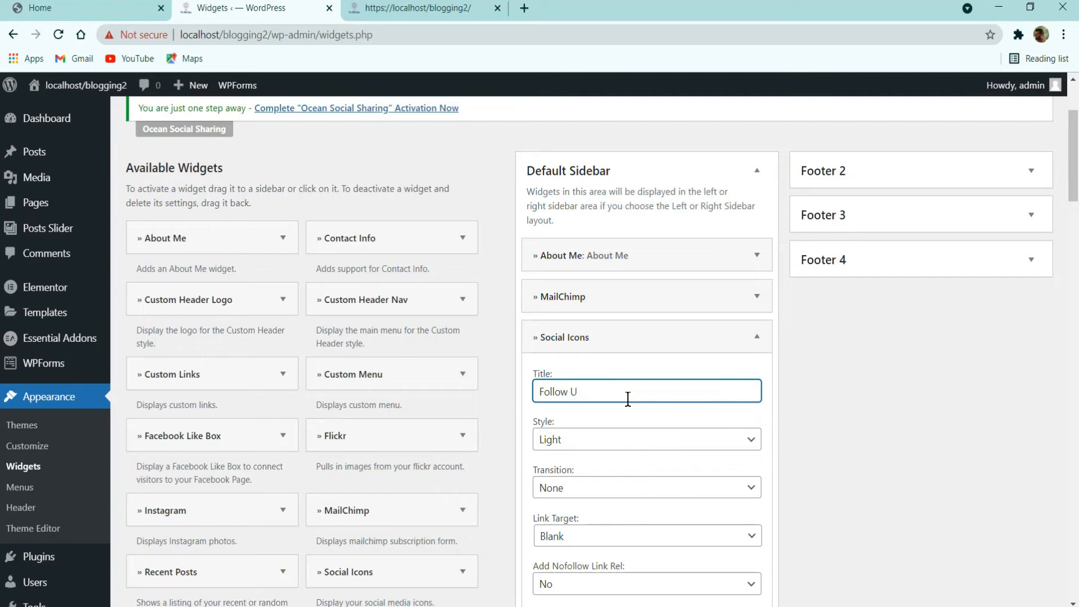
{"action": "type", "text": "Me"}
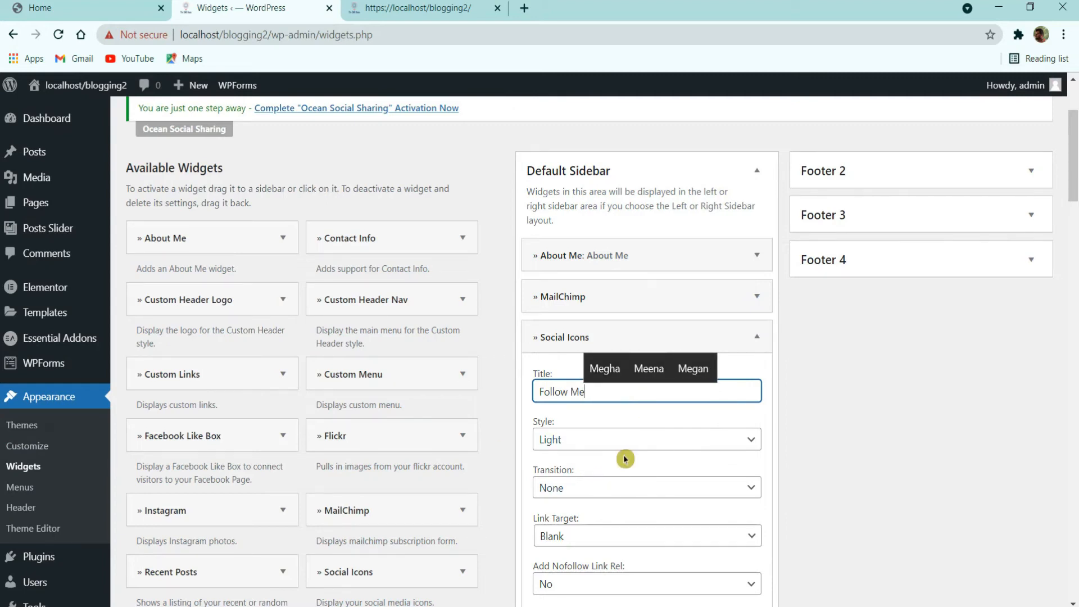
{"action": "scroll", "coordinate": [623, 454], "scroll_direction": "down", "scroll_amount": 3}
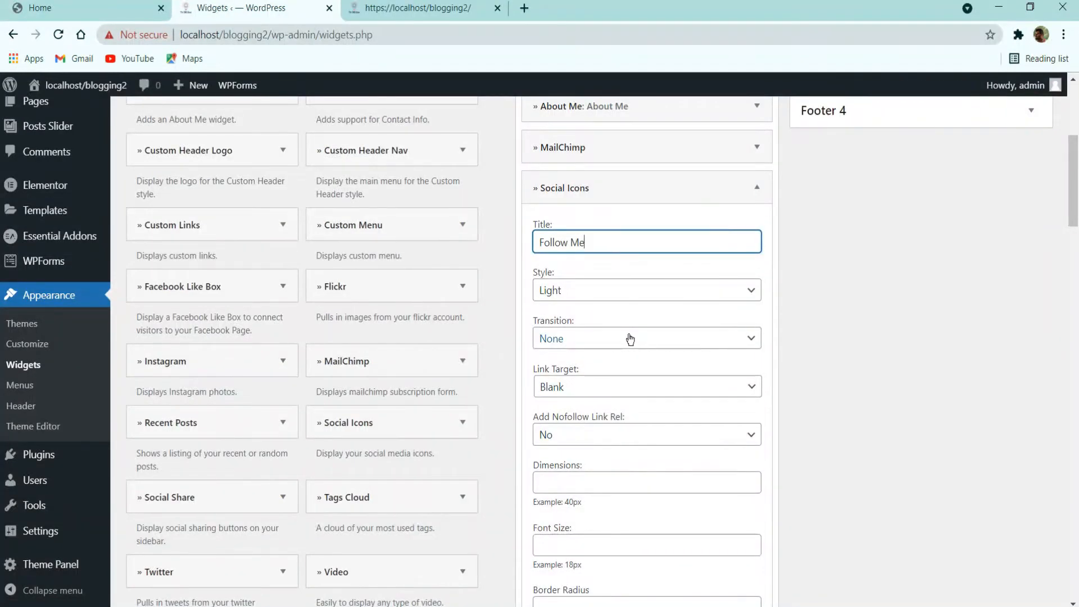
{"action": "left_click", "coordinate": [617, 338]}
{"action": "left_click", "coordinate": [616, 384]}
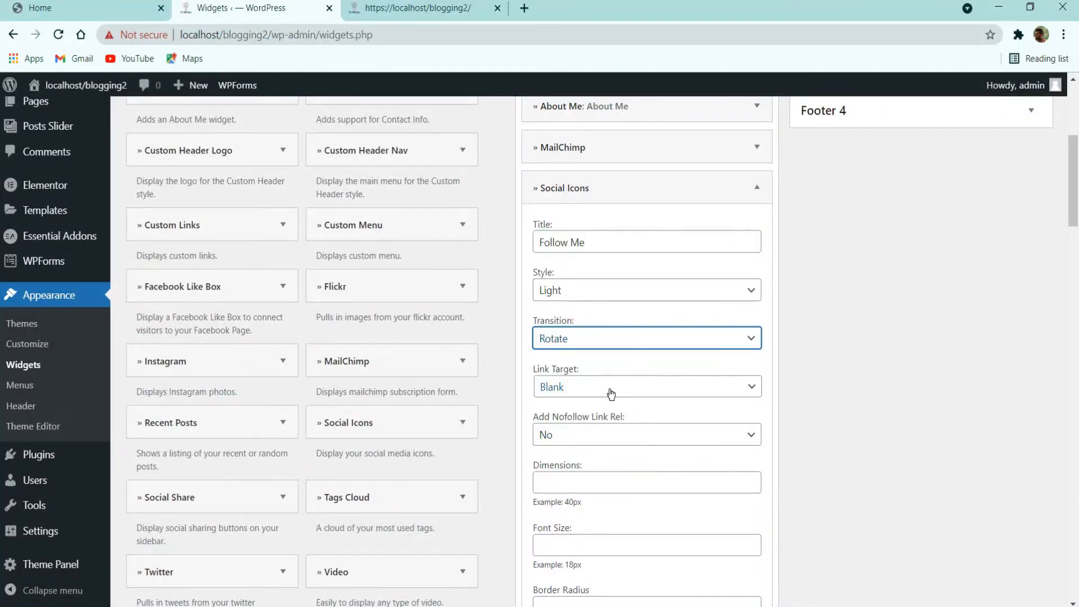
{"action": "left_click", "coordinate": [594, 401]}
{"action": "left_click", "coordinate": [591, 419]}
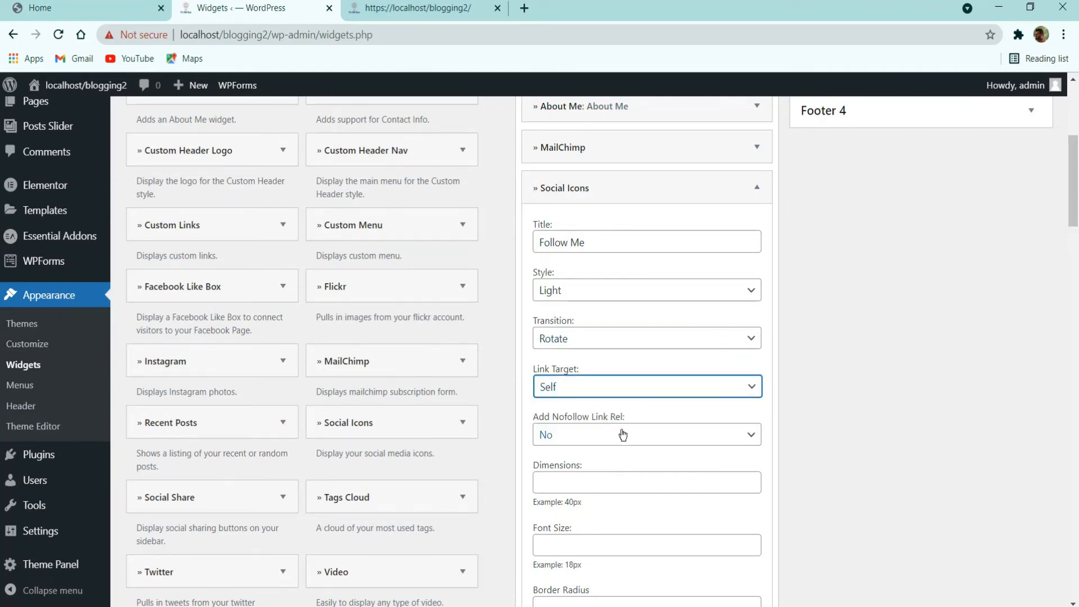
{"action": "scroll", "coordinate": [623, 435], "scroll_direction": "down", "scroll_amount": 3}
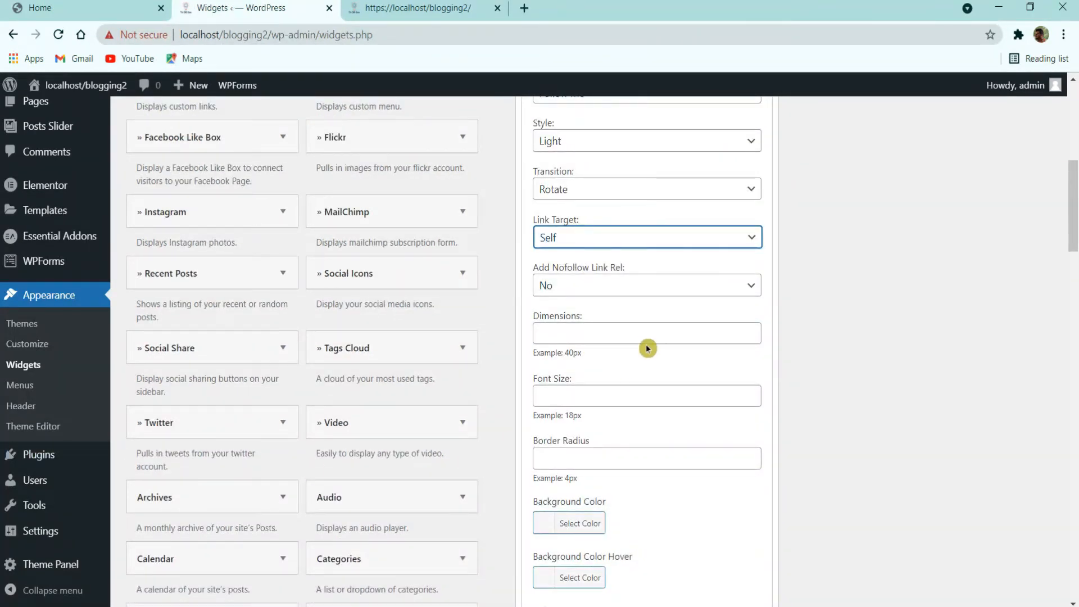
{"action": "left_click", "coordinate": [605, 453]}
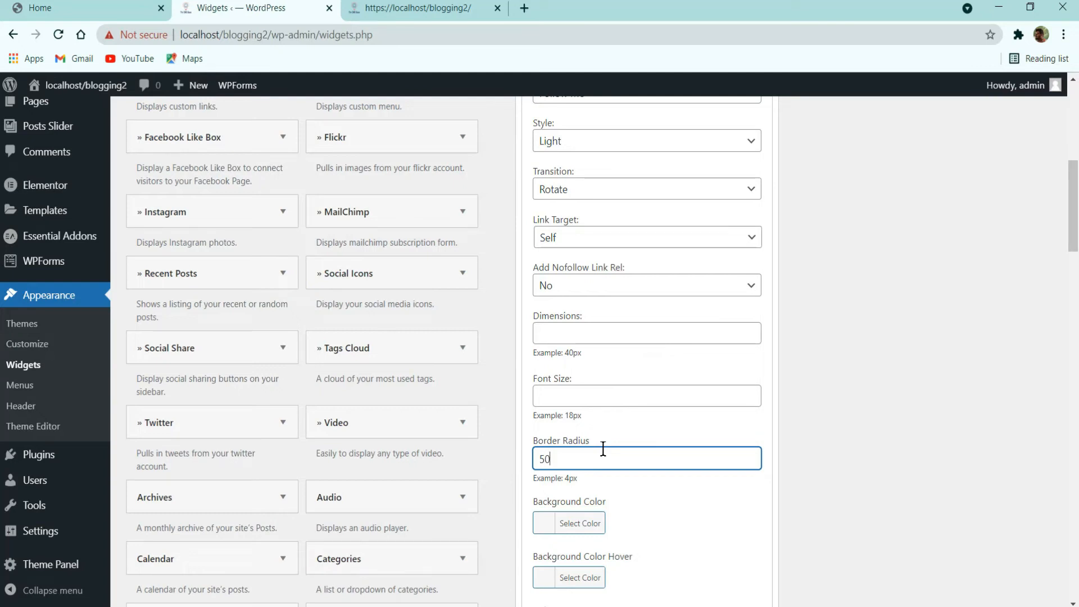
Step: Enter # as the Twitter, Facebook, Instagram and LinkedIn links and save the widget
{"action": "scroll", "coordinate": [604, 448], "scroll_direction": "down", "scroll_amount": 6}
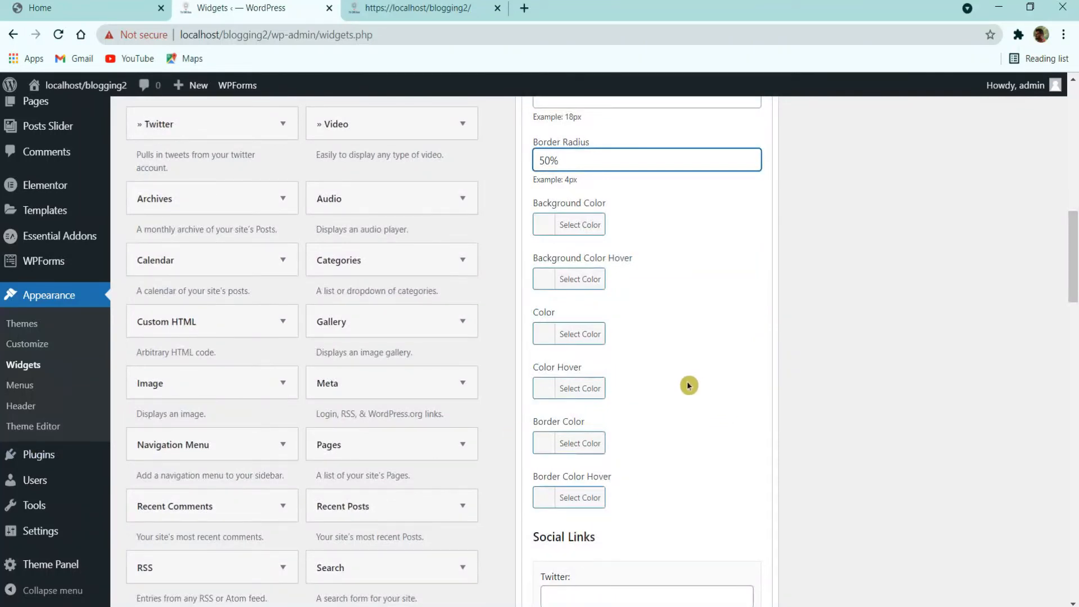
{"action": "scroll", "coordinate": [686, 385], "scroll_direction": "down", "scroll_amount": 5}
{"action": "left_click", "coordinate": [655, 299]}
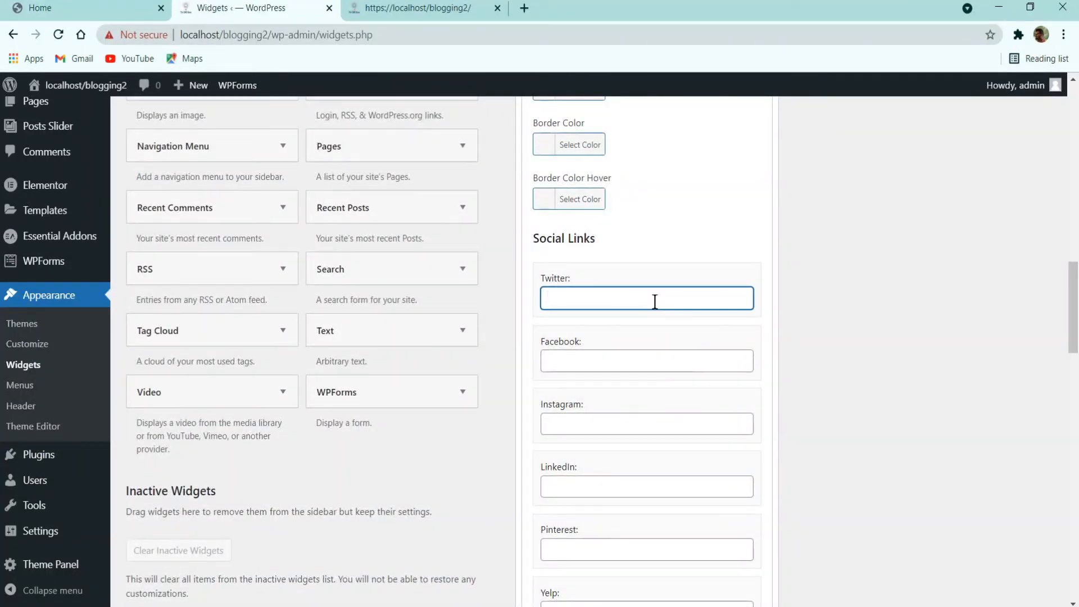
{"action": "type", "text": "#"}
{"action": "left_click", "coordinate": [609, 361]}
{"action": "left_click", "coordinate": [597, 422]}
{"action": "type", "text": "#"}
{"action": "left_click", "coordinate": [597, 487]}
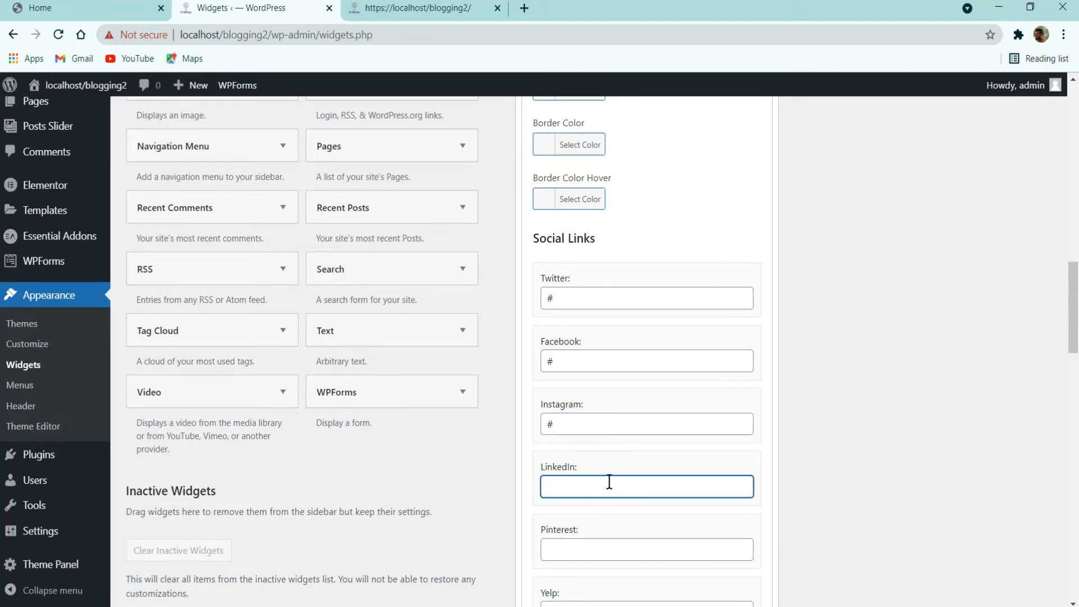
{"action": "scroll", "coordinate": [610, 482], "scroll_direction": "down", "scroll_amount": 20}
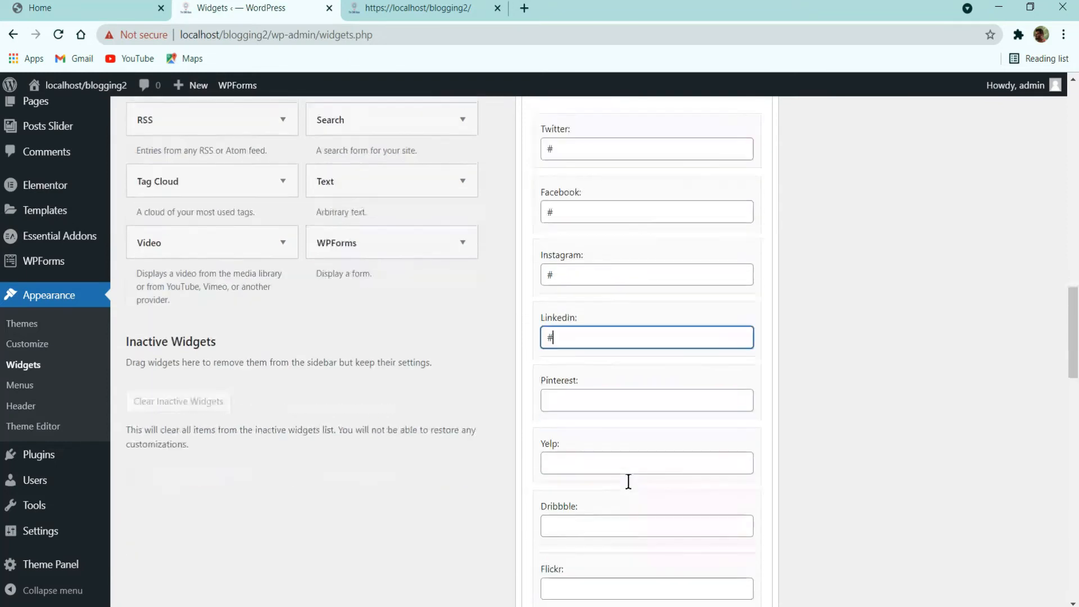
{"action": "scroll", "coordinate": [725, 450], "scroll_direction": "down", "scroll_amount": 4}
{"action": "left_click", "coordinate": [745, 397]}
Step: Reload the local site and compare its Follow Me icons with the reference demo sidebar
{"action": "left_click", "coordinate": [418, 8]}
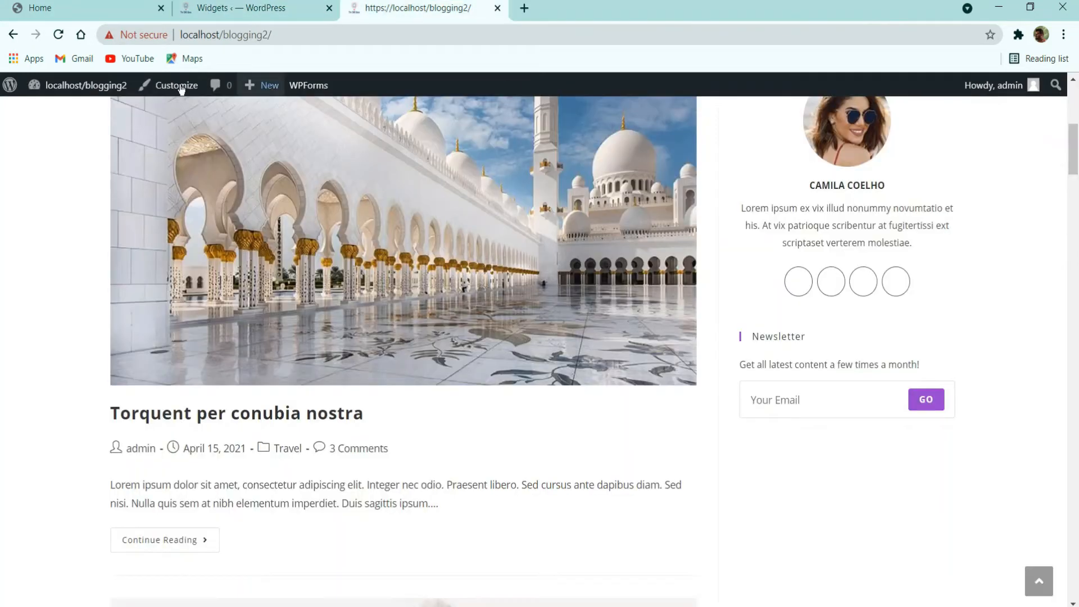
{"action": "left_click", "coordinate": [58, 34]}
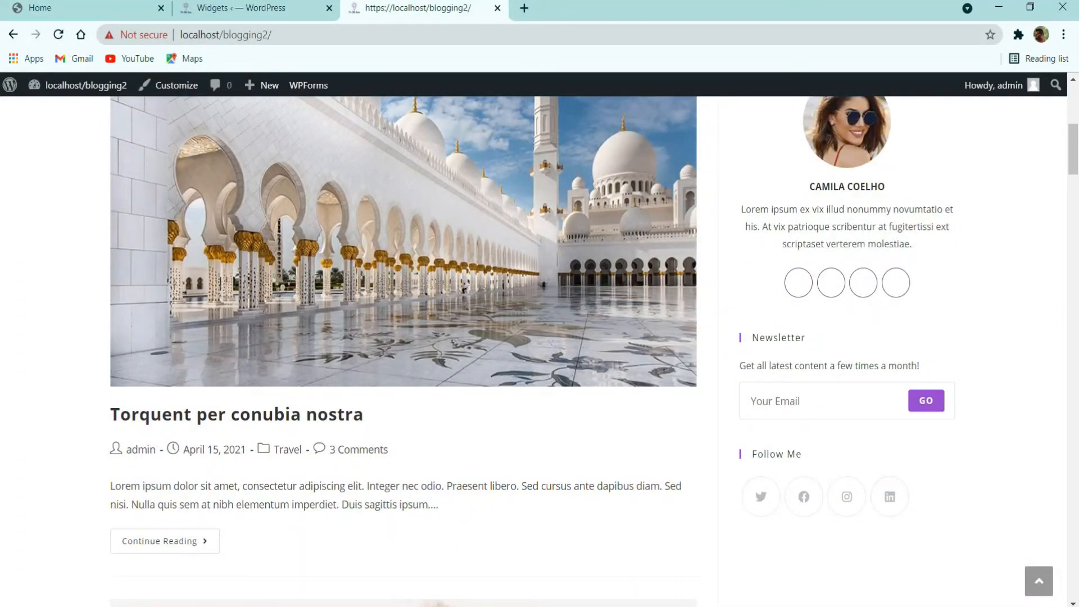
{"action": "left_click", "coordinate": [100, 9]}
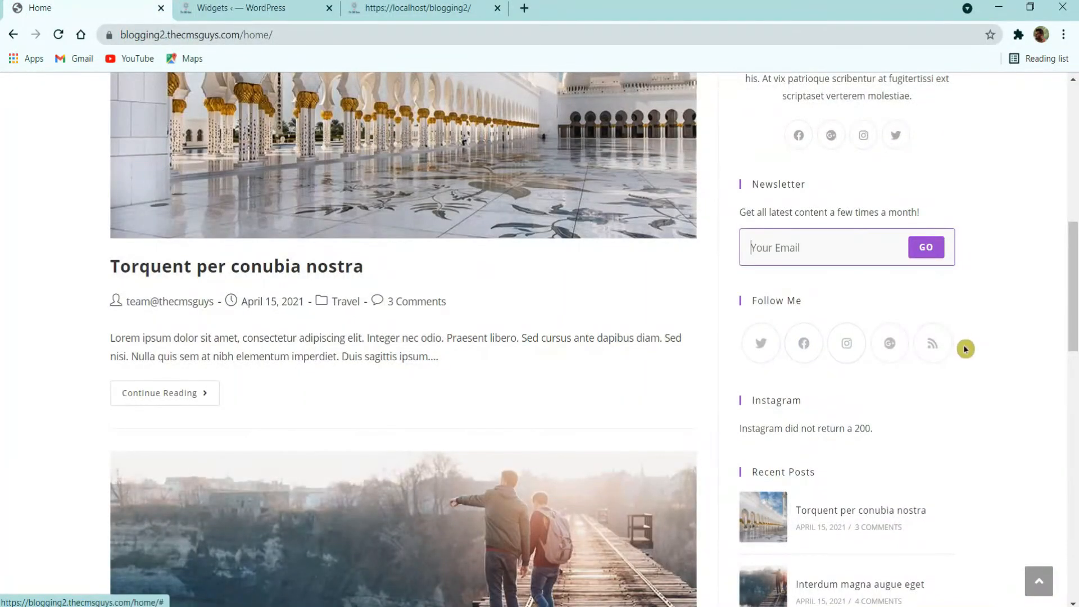
{"action": "left_click", "coordinate": [256, 8]}
{"action": "left_click", "coordinate": [457, 6]}
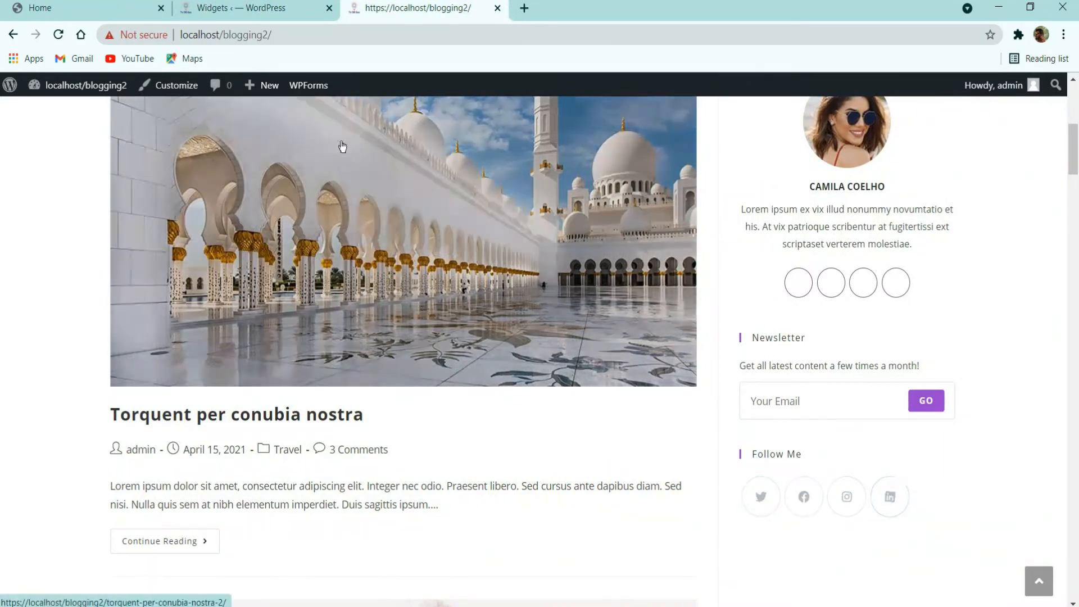
{"action": "left_click", "coordinate": [255, 8]}
{"action": "left_click", "coordinate": [77, 2]}
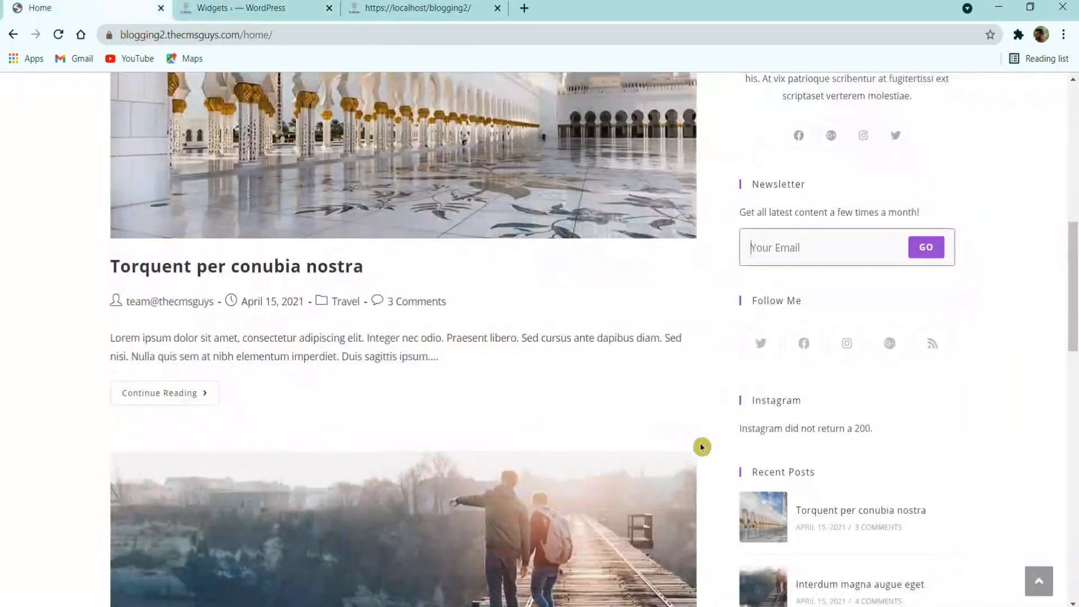
{"action": "scroll", "coordinate": [709, 445], "scroll_direction": "down", "scroll_amount": 5}
{"action": "scroll", "coordinate": [725, 337], "scroll_direction": "down", "scroll_amount": 2}
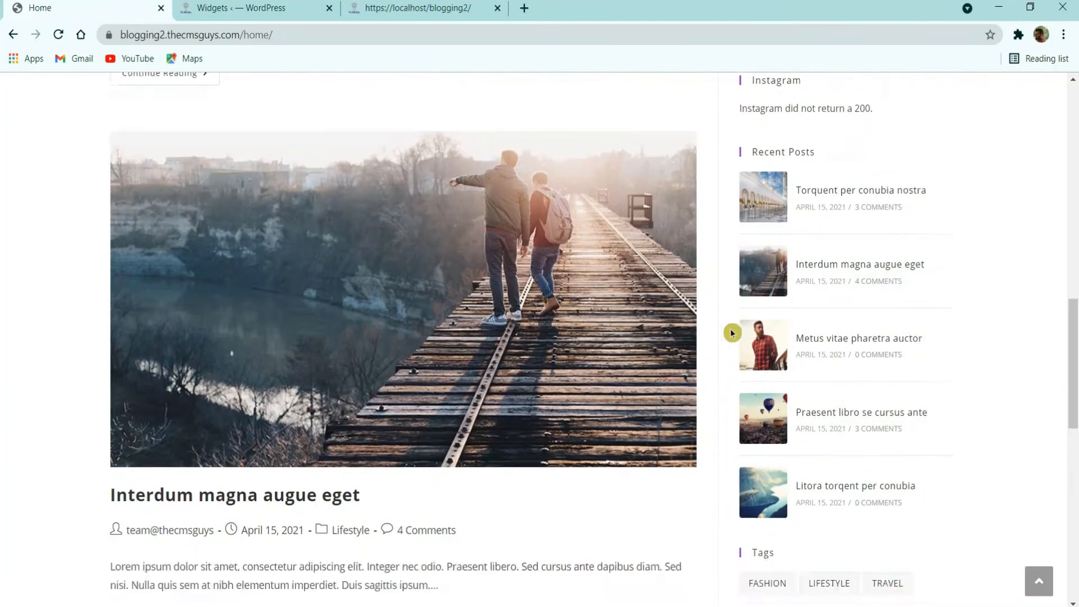
{"action": "scroll", "coordinate": [728, 332], "scroll_direction": "up", "scroll_amount": 2}
Step: Back on the Widgets page, collapse the Social Icons: Follow Me widget
{"action": "left_click", "coordinate": [256, 7]}
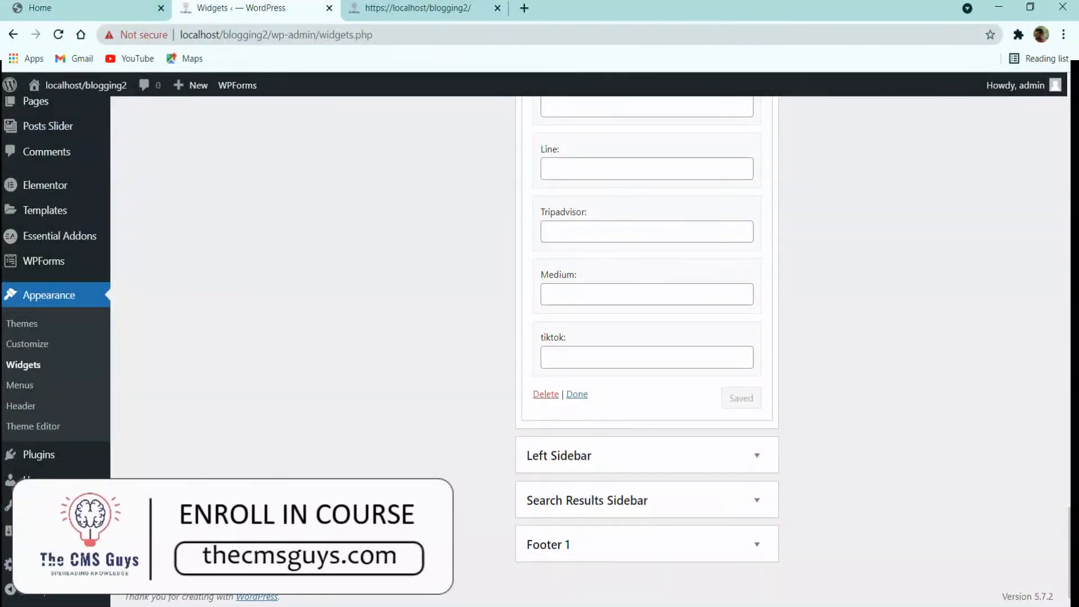
{"action": "scroll", "coordinate": [285, 439], "scroll_direction": "up", "scroll_amount": 15}
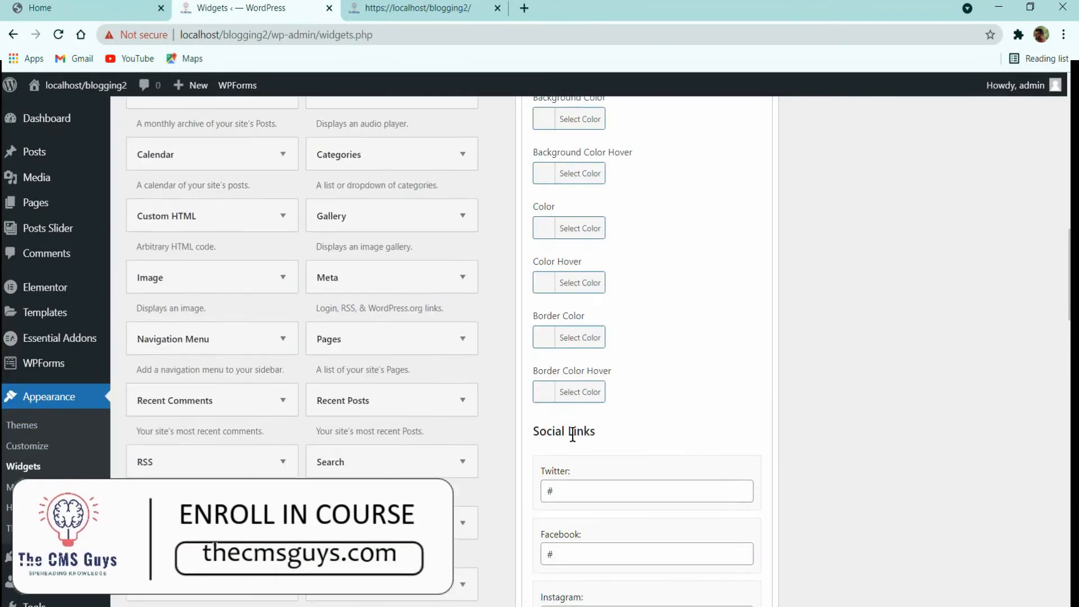
{"action": "scroll", "coordinate": [579, 449], "scroll_direction": "up", "scroll_amount": 14}
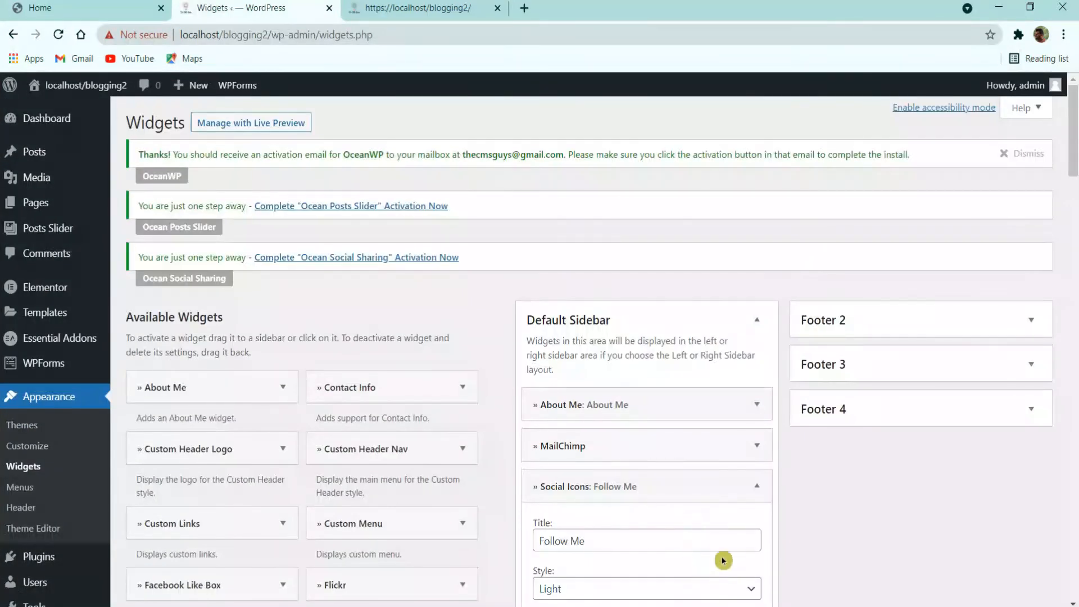
{"action": "left_click", "coordinate": [757, 486]}
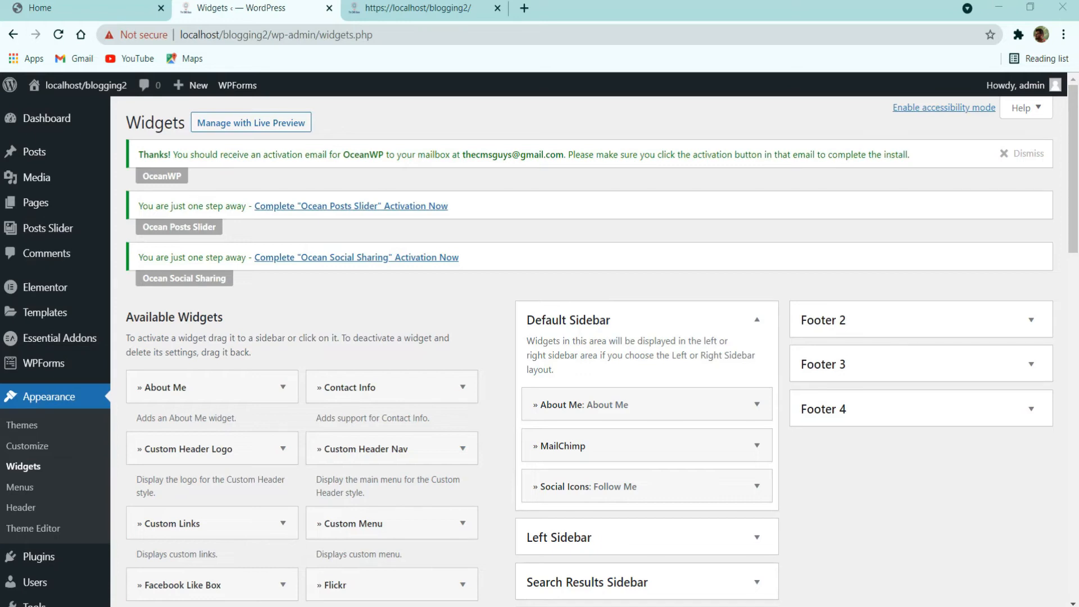
Step: Add the Instagram widget to the Default Sidebar and select its username value
{"action": "scroll", "coordinate": [489, 448], "scroll_direction": "down", "scroll_amount": 3}
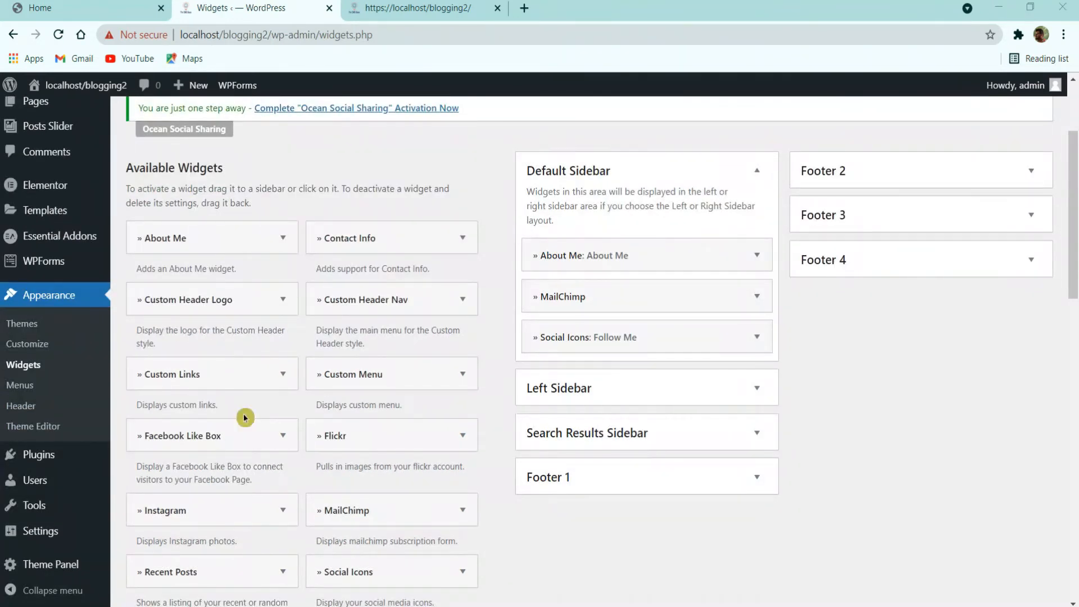
{"action": "scroll", "coordinate": [243, 417], "scroll_direction": "down", "scroll_amount": 3}
{"action": "left_click", "coordinate": [198, 361]}
{"action": "scroll", "coordinate": [253, 445], "scroll_direction": "down", "scroll_amount": 6}
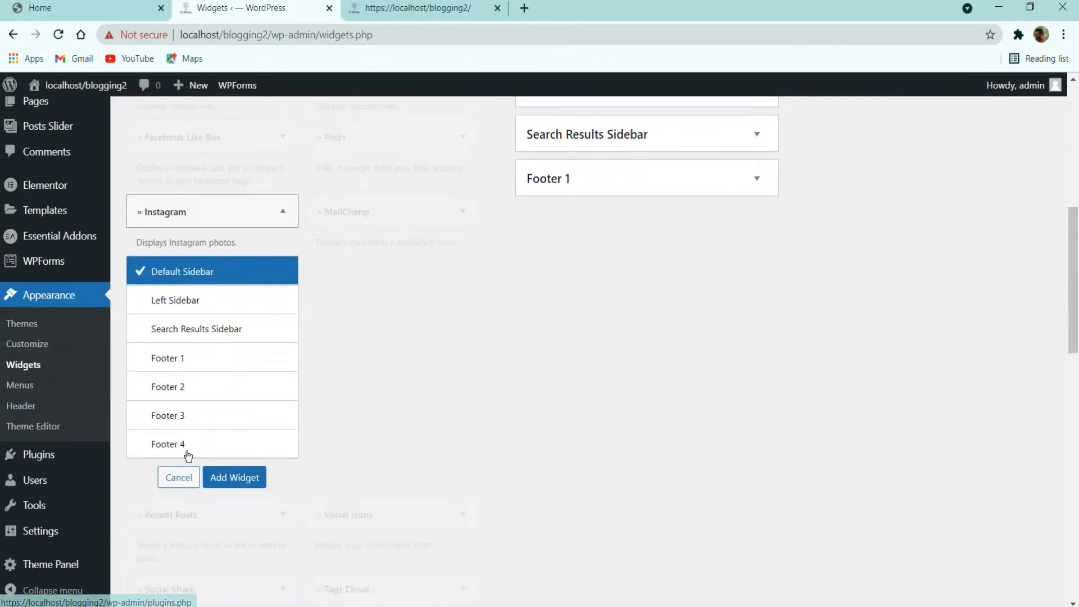
{"action": "left_click", "coordinate": [247, 336]}
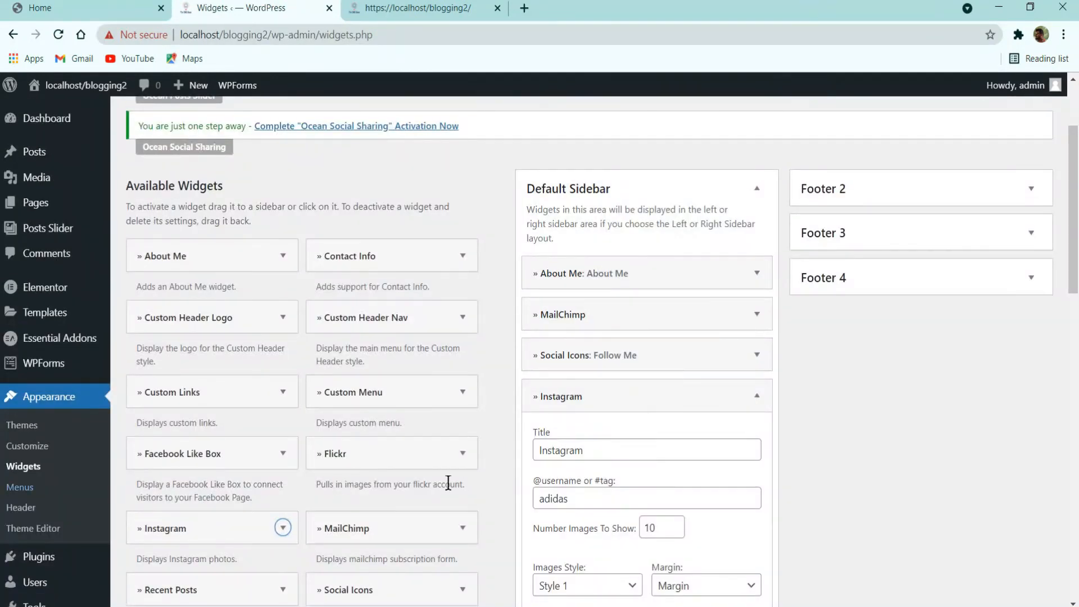
{"action": "scroll", "coordinate": [506, 482], "scroll_direction": "down", "scroll_amount": 3}
{"action": "left_click", "coordinate": [600, 349]}
{"action": "key", "text": "ctrl+a"}
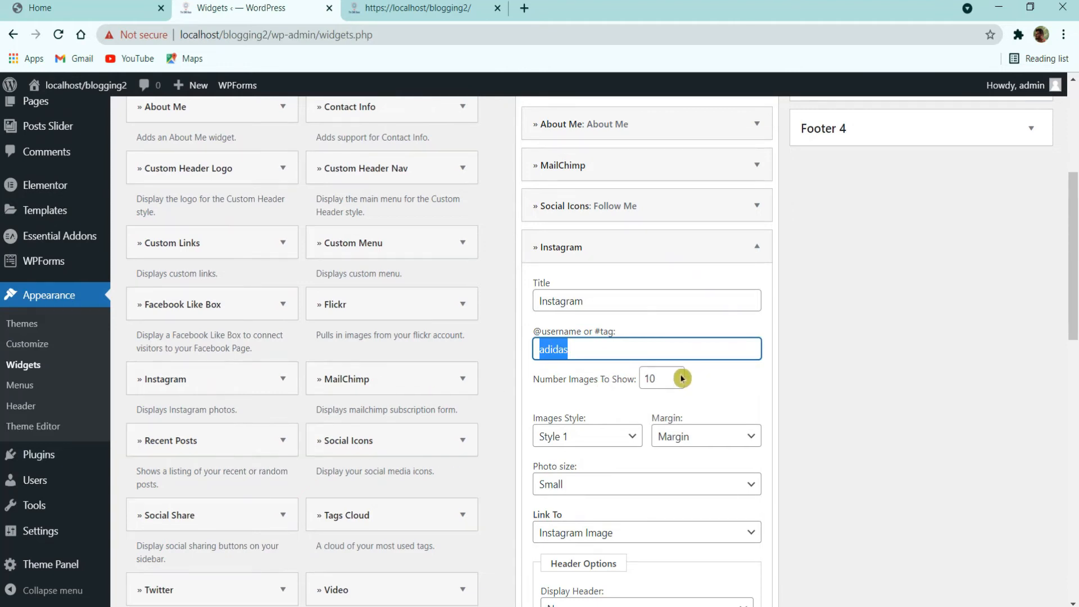
Step: Set 6 images, Style 2, link to Instagram Profile, and save the Instagram widget
{"action": "left_click", "coordinate": [656, 374]}
{"action": "type", "text": "6"}
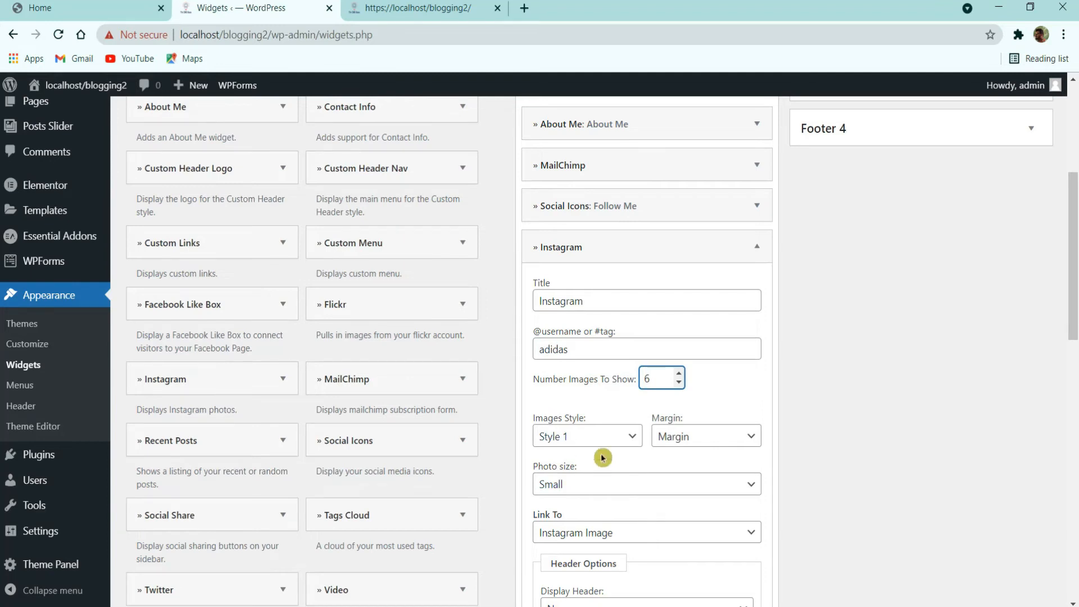
{"action": "left_click", "coordinate": [601, 437]}
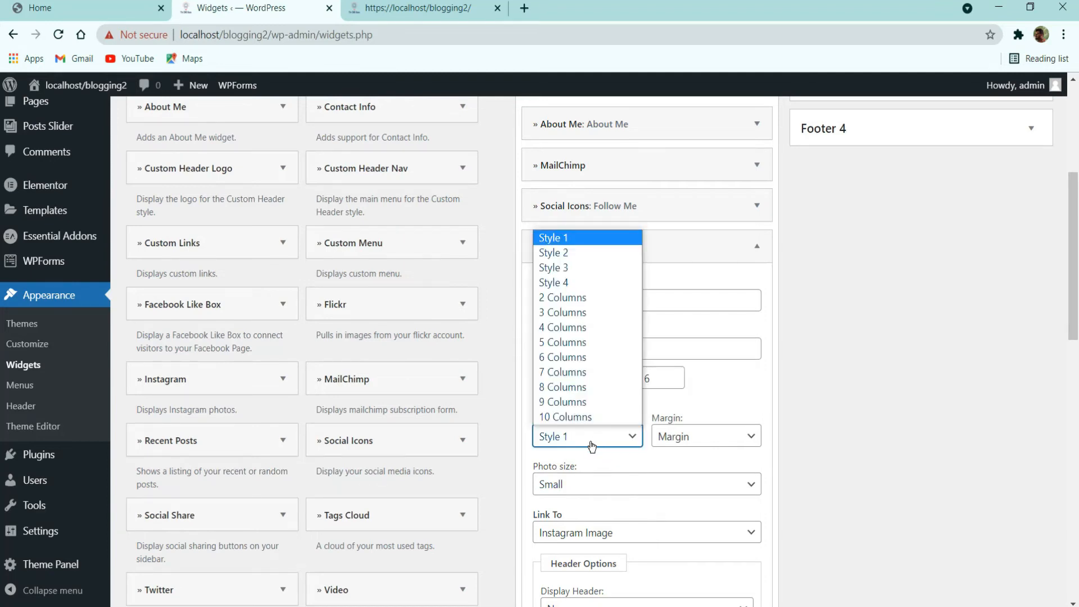
{"action": "left_click", "coordinate": [585, 257]}
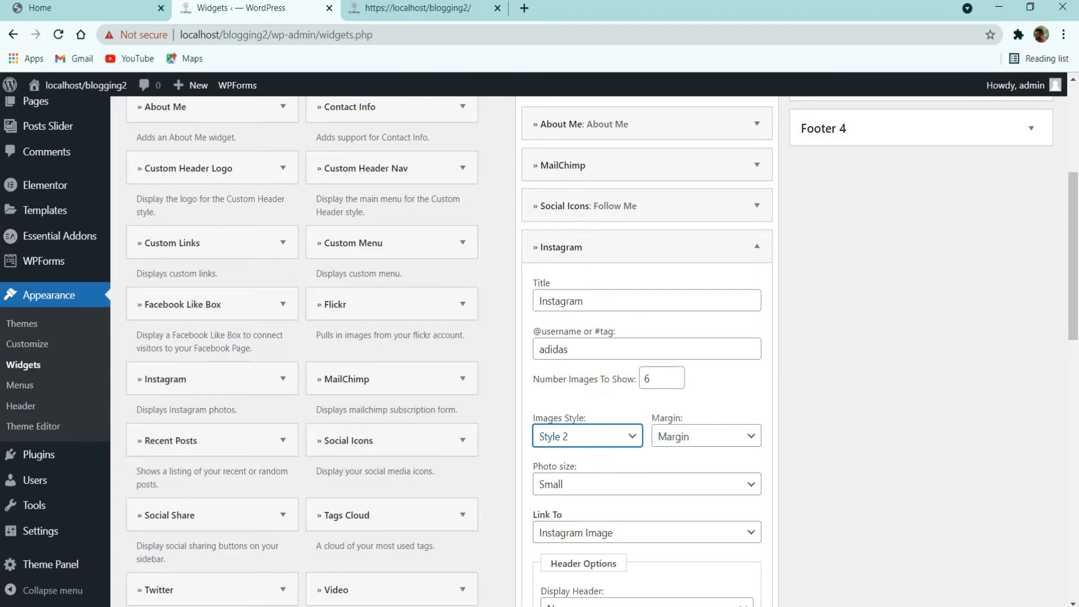
{"action": "scroll", "coordinate": [631, 448], "scroll_direction": "down", "scroll_amount": 2}
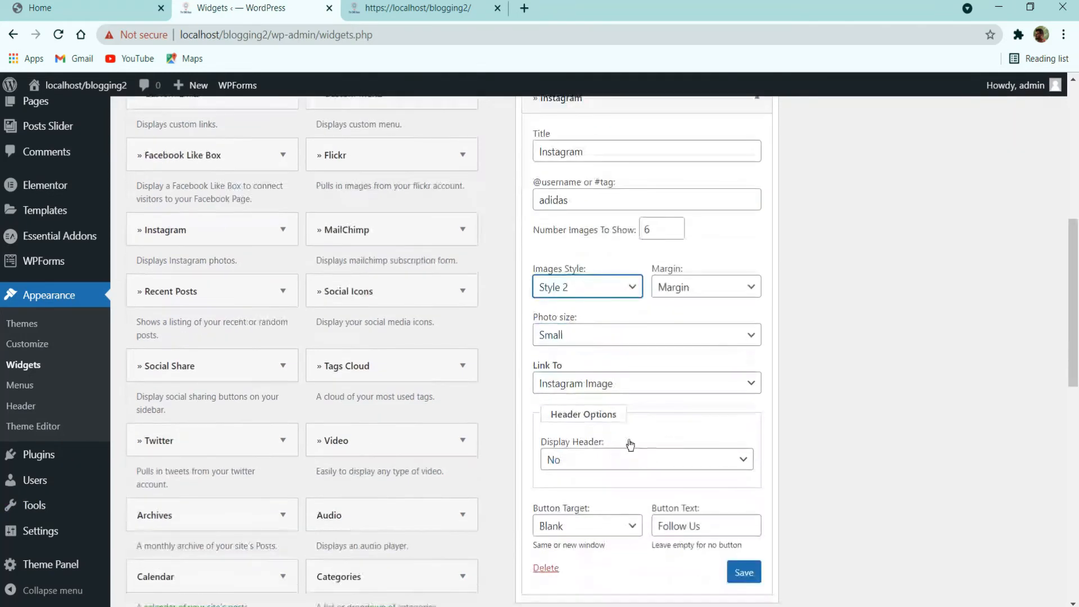
{"action": "left_click", "coordinate": [635, 392]}
{"action": "left_click", "coordinate": [635, 415]}
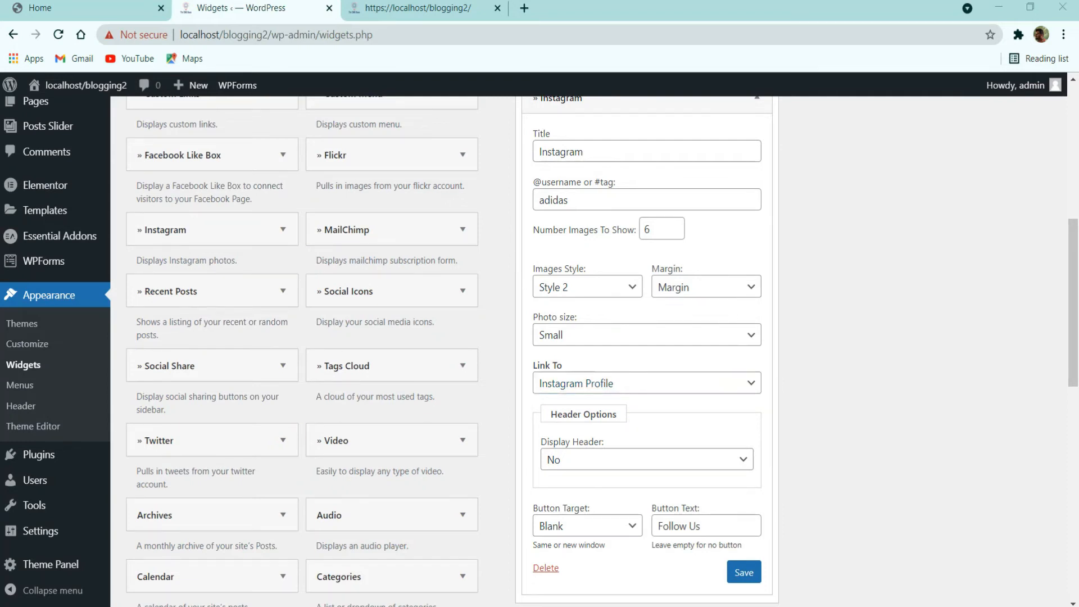
{"action": "scroll", "coordinate": [523, 457], "scroll_direction": "down", "scroll_amount": 3}
{"action": "left_click", "coordinate": [737, 420]}
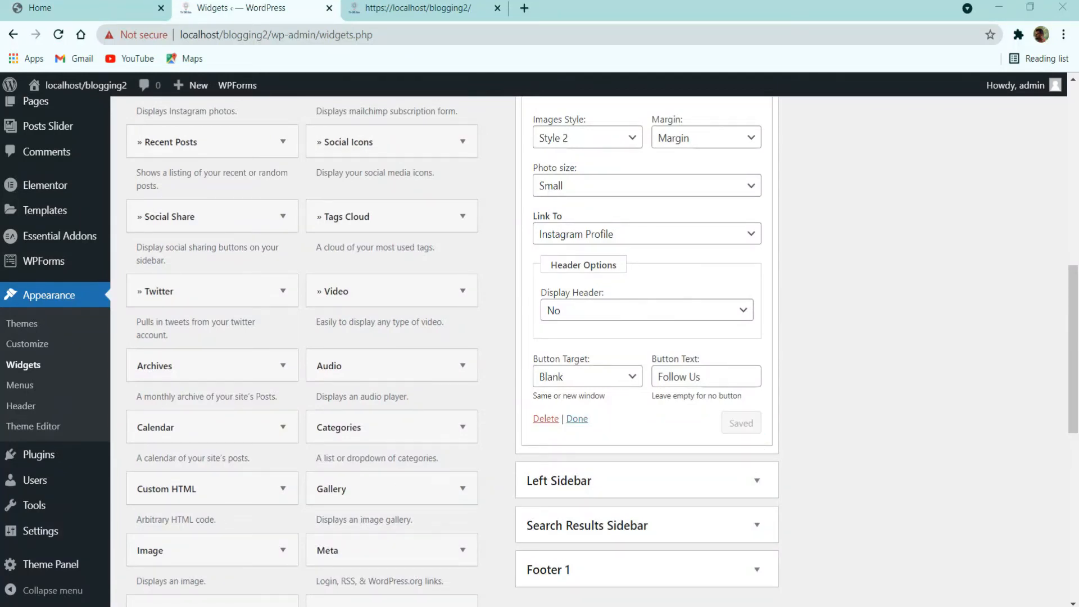
Step: Reload the localhost/blogging2 blog and scroll down to the Instagram feed under Follow Me
{"action": "left_click", "coordinate": [388, 9]}
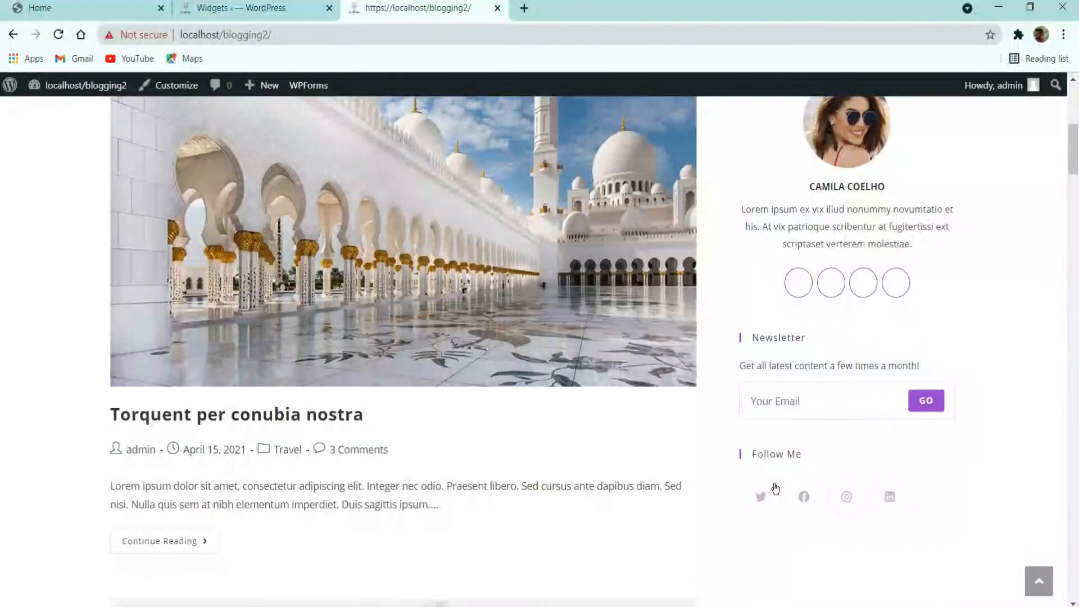
{"action": "left_click", "coordinate": [320, 2]}
{"action": "scroll", "coordinate": [680, 447], "scroll_direction": "up", "scroll_amount": 5}
{"action": "left_click", "coordinate": [422, 3]}
{"action": "left_click", "coordinate": [58, 34]}
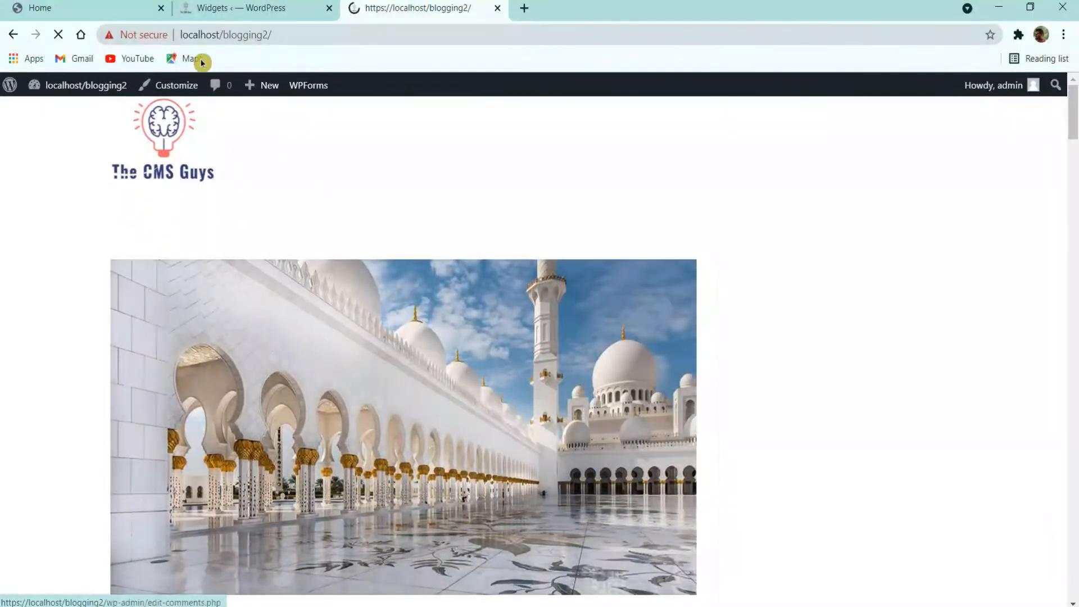
{"action": "scroll", "coordinate": [841, 480], "scroll_direction": "down", "scroll_amount": 10}
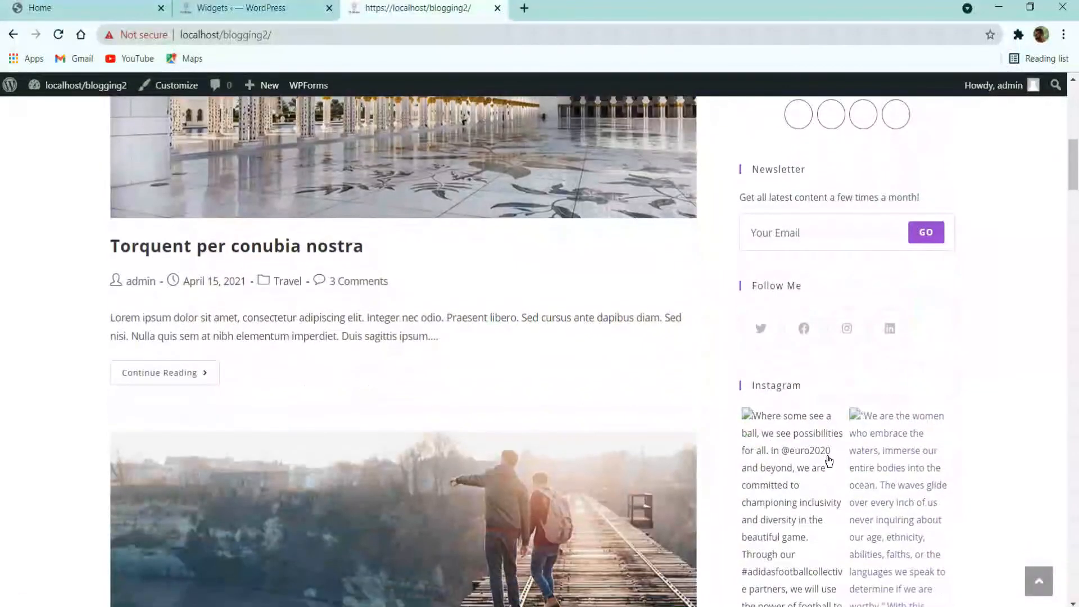
{"action": "scroll", "coordinate": [891, 449], "scroll_direction": "down", "scroll_amount": 12}
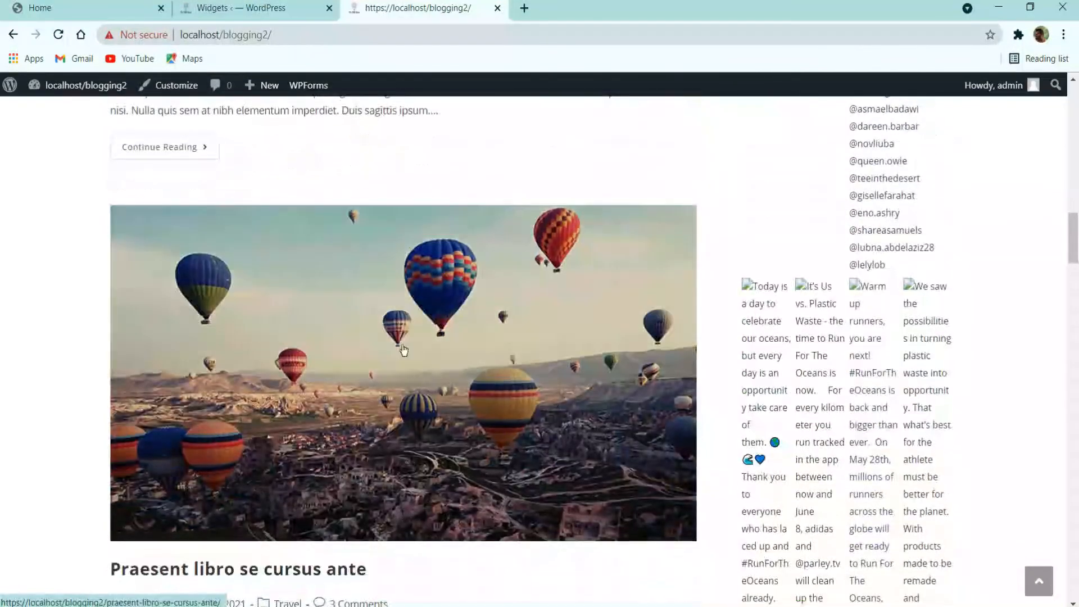
Step: Clear the Instagram username field and save the widget
{"action": "left_click", "coordinate": [261, 8]}
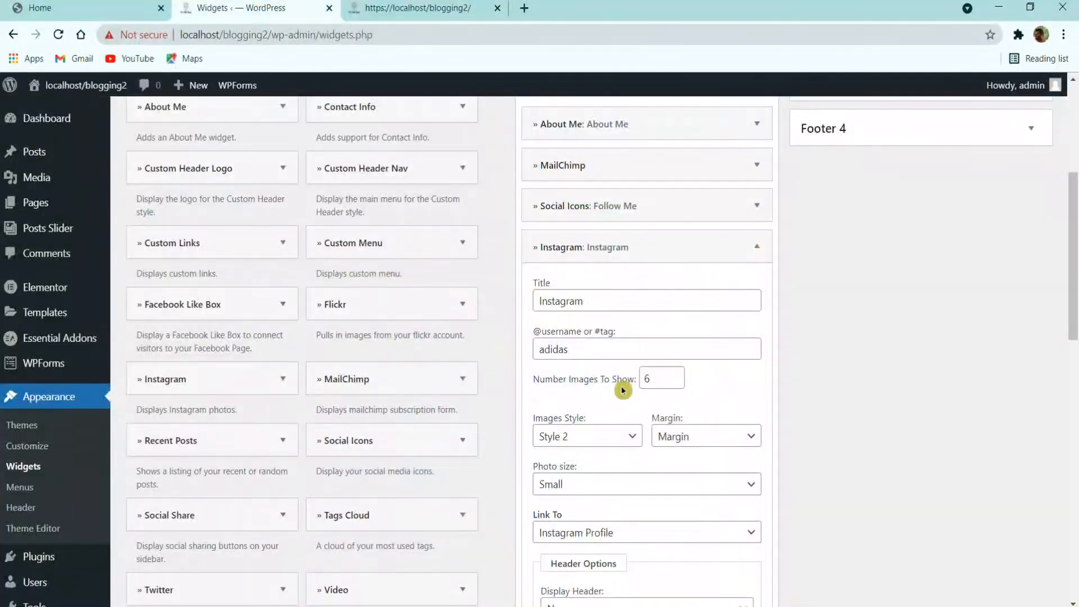
{"action": "left_click_drag", "start_coordinate": [582, 348], "coordinate": [393, 355]}
{"action": "key", "text": "BackSpace"}
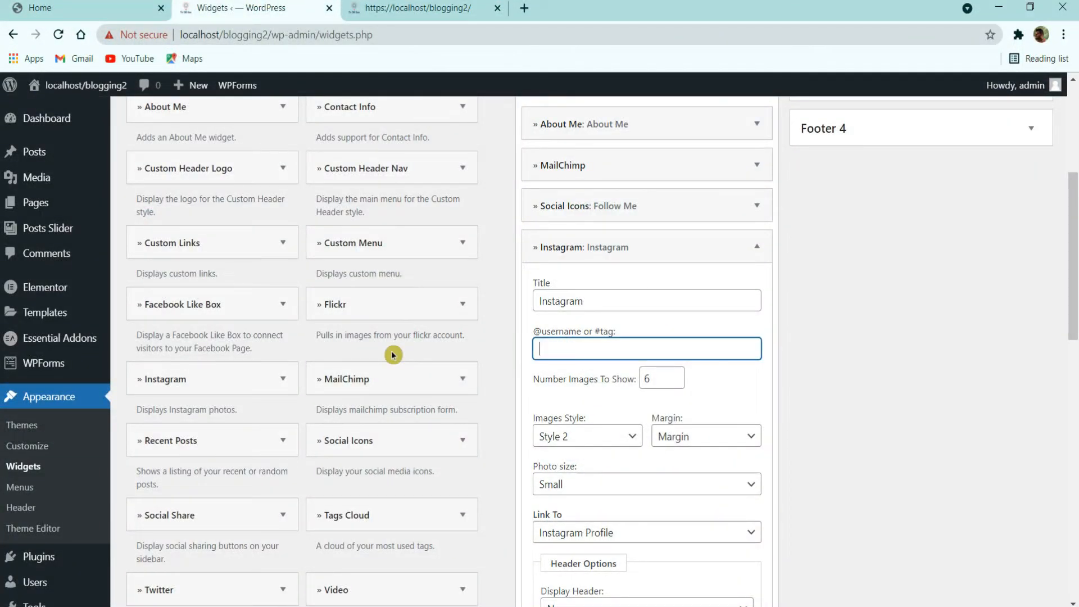
{"action": "scroll", "coordinate": [624, 449], "scroll_direction": "down", "scroll_amount": 2}
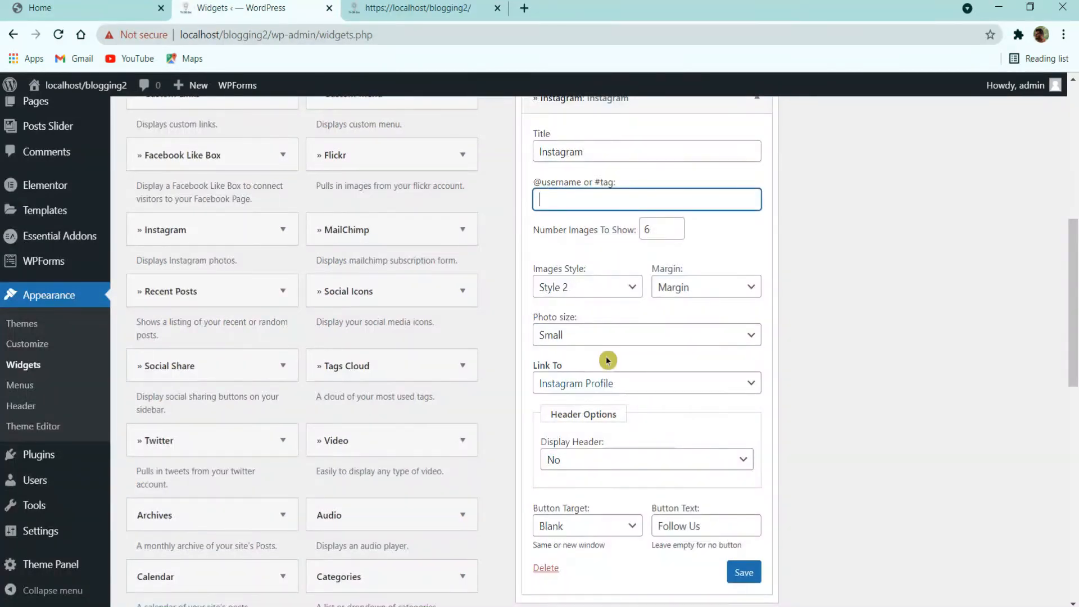
{"action": "left_click", "coordinate": [739, 564]}
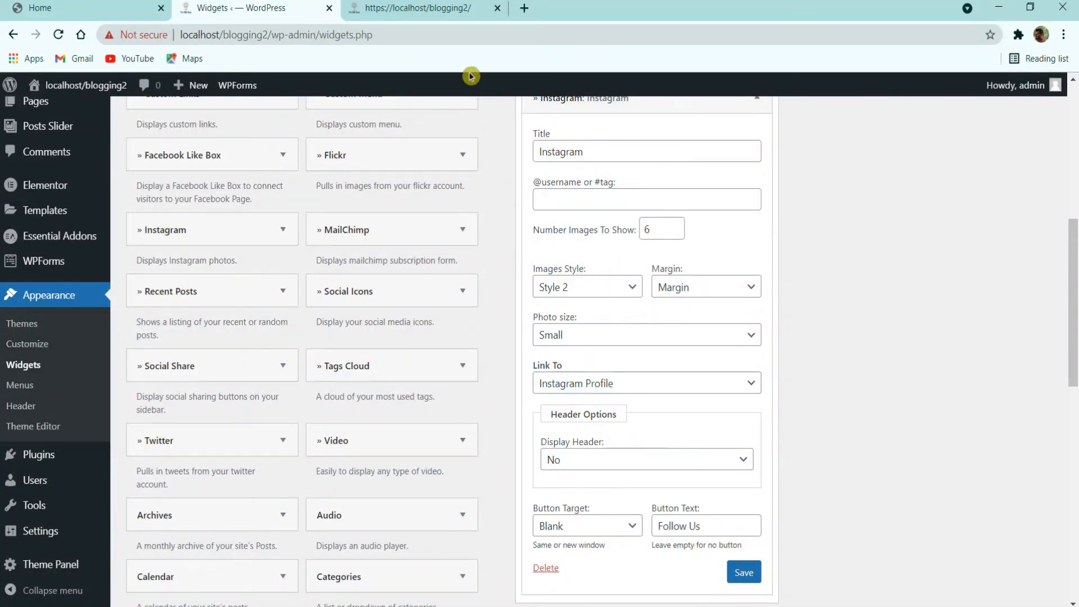
Step: Reload the live blog, re-save the Instagram widget, and check the blog again
{"action": "left_click", "coordinate": [450, 8]}
{"action": "left_click", "coordinate": [59, 35]}
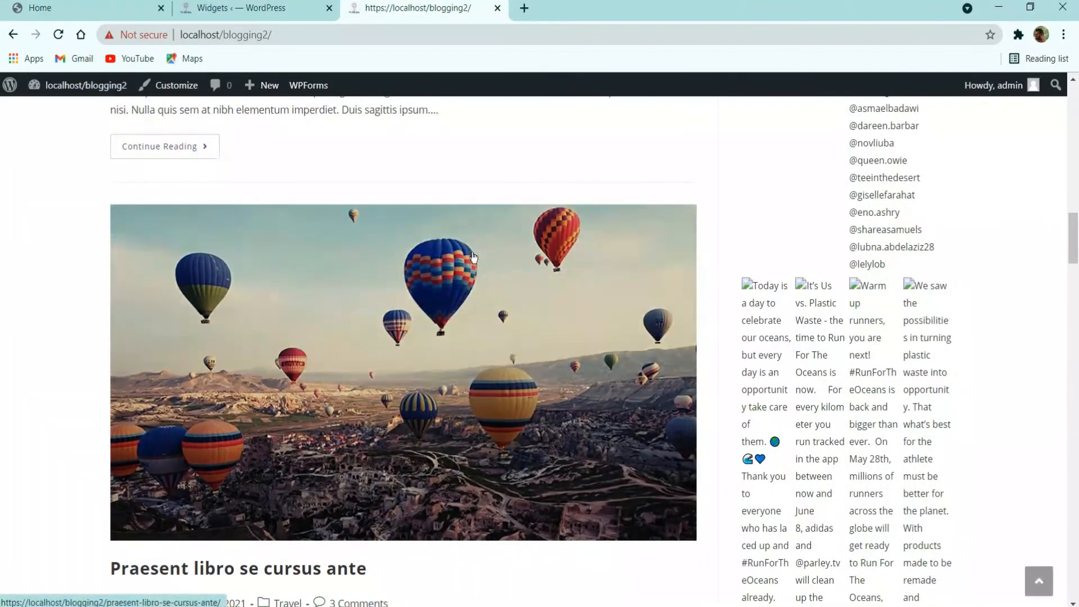
{"action": "left_click", "coordinate": [259, 8]}
{"action": "left_click", "coordinate": [743, 572]}
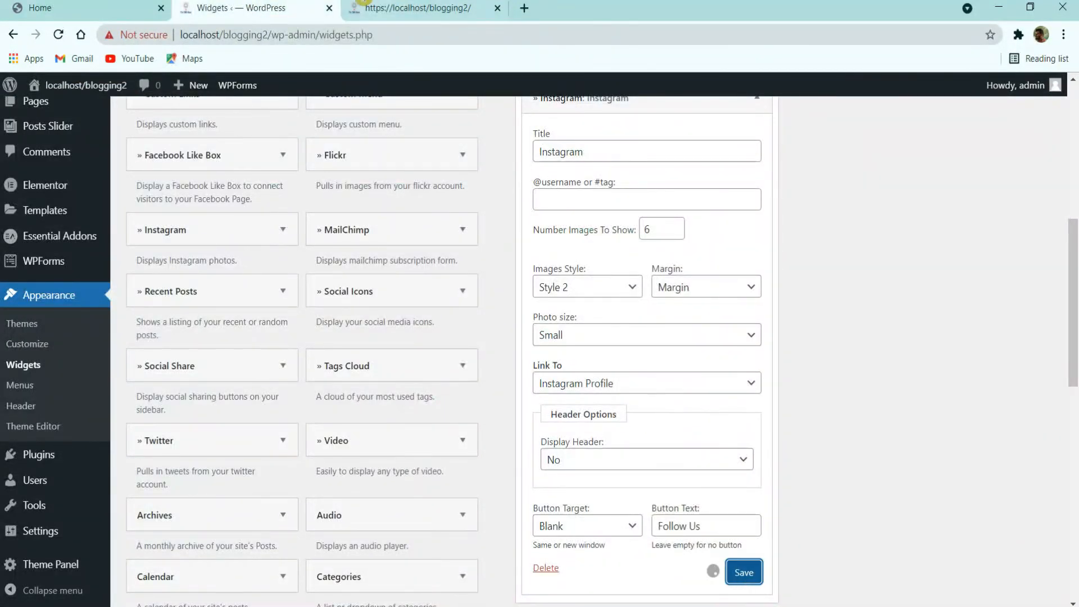
{"action": "left_click", "coordinate": [382, 8]}
{"action": "left_click", "coordinate": [52, 35]}
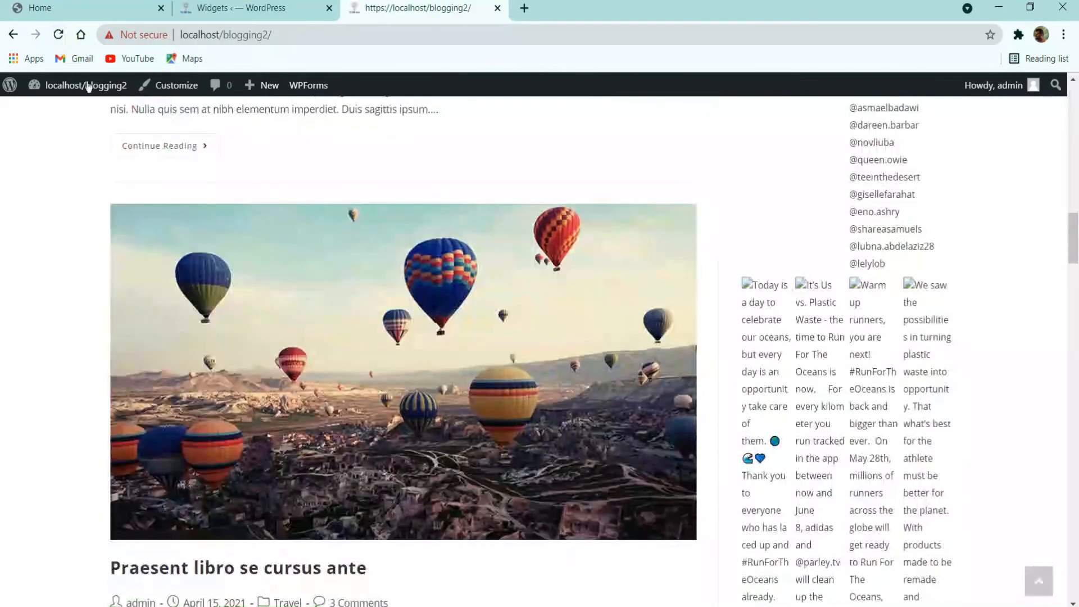
{"action": "scroll", "coordinate": [701, 400], "scroll_direction": "up", "scroll_amount": 10}
{"action": "scroll", "coordinate": [701, 401], "scroll_direction": "up", "scroll_amount": 3}
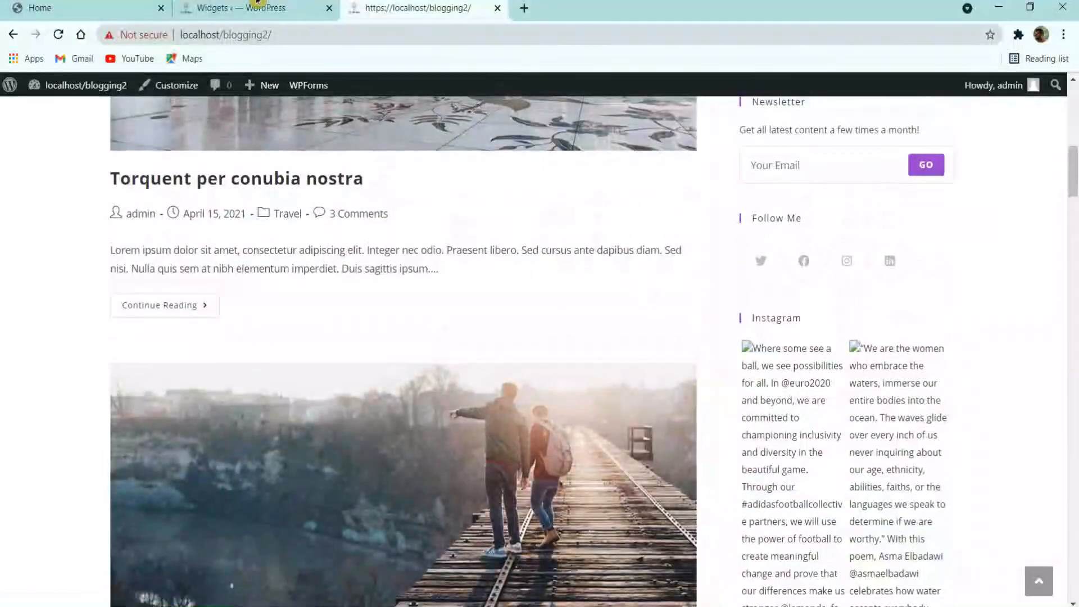
Step: Delete the Instagram widget from the Default Sidebar
{"action": "left_click", "coordinate": [253, 7]}
{"action": "scroll", "coordinate": [584, 368], "scroll_direction": "down", "scroll_amount": 5}
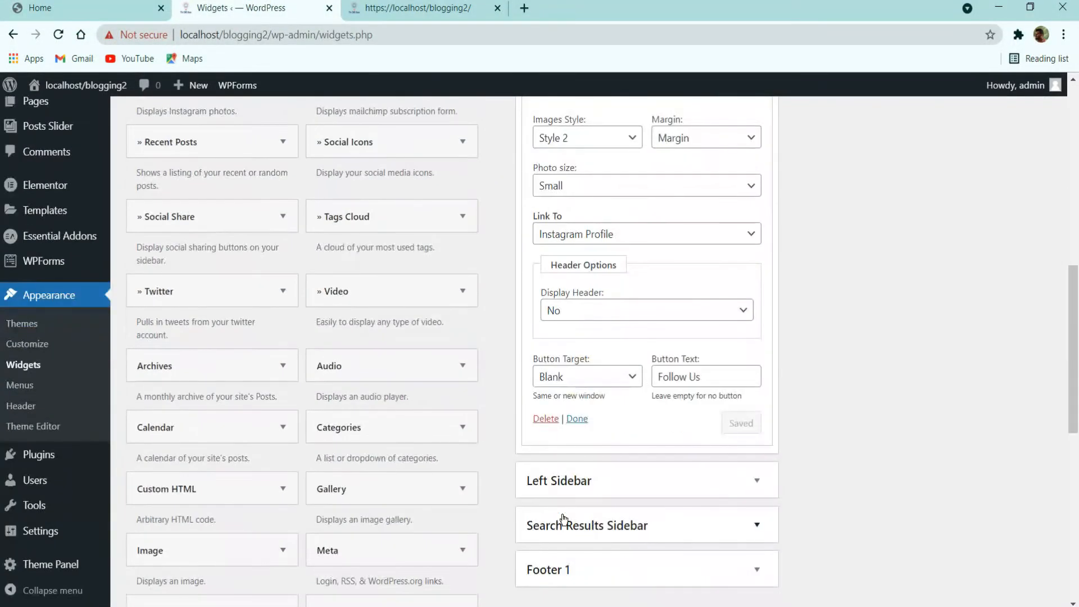
{"action": "left_click", "coordinate": [543, 415]}
{"action": "scroll", "coordinate": [521, 467], "scroll_direction": "up", "scroll_amount": 8}
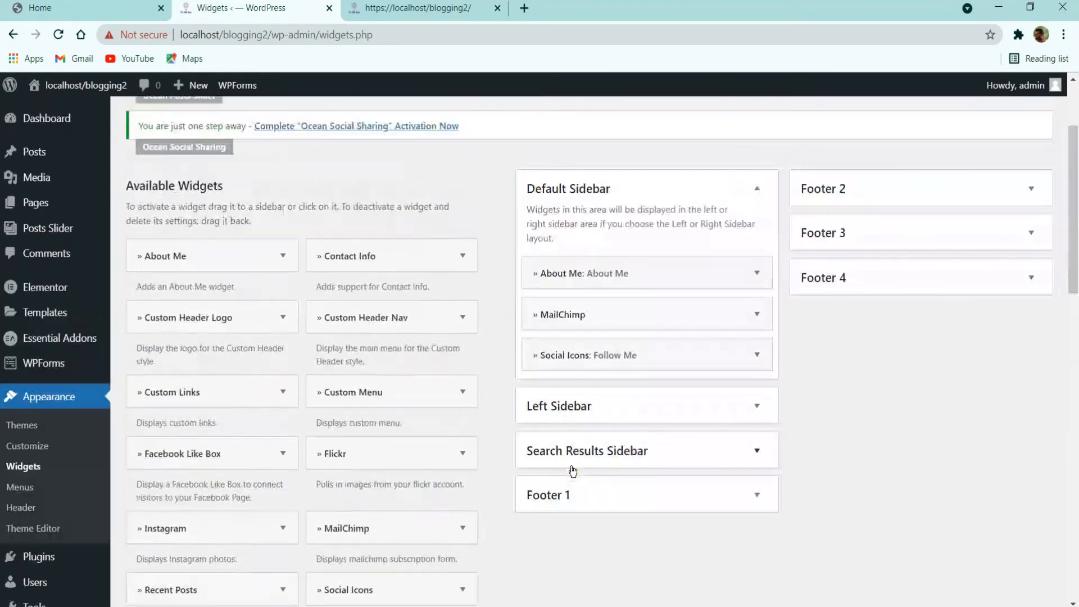
{"action": "left_click", "coordinate": [111, 8]}
{"action": "scroll", "coordinate": [878, 411], "scroll_direction": "down", "scroll_amount": 2}
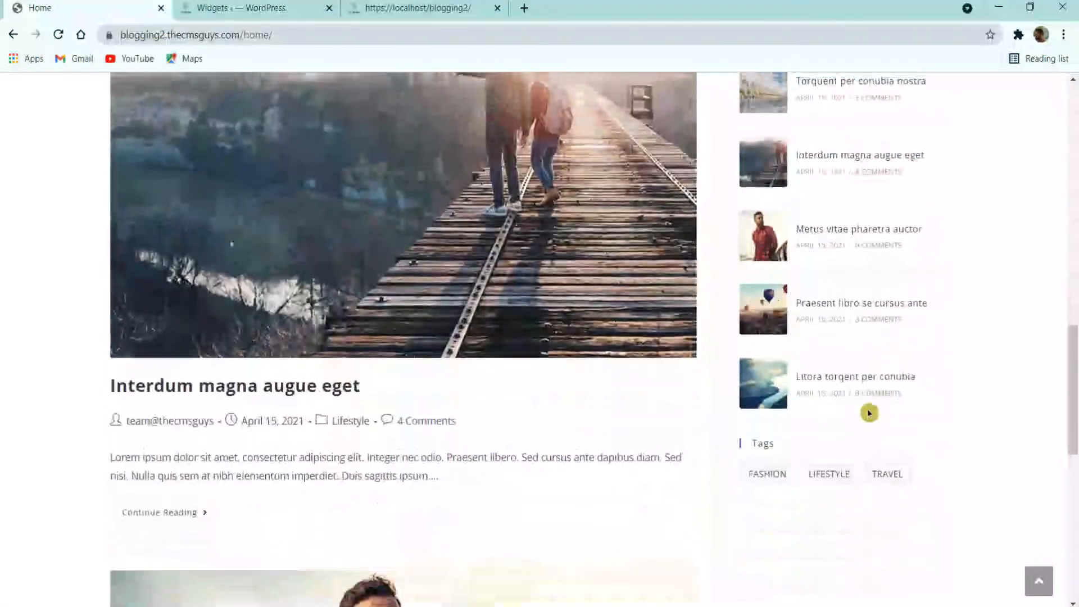
{"action": "scroll", "coordinate": [847, 237], "scroll_direction": "up", "scroll_amount": 2}
{"action": "left_click", "coordinate": [256, 8]}
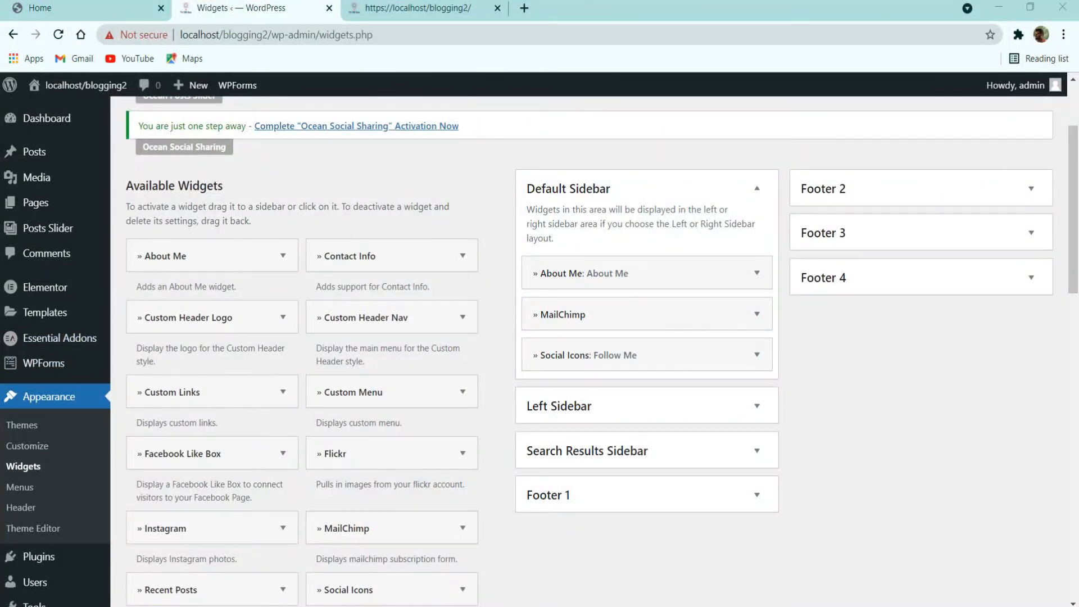
{"action": "scroll", "coordinate": [495, 360], "scroll_direction": "down", "scroll_amount": 5}
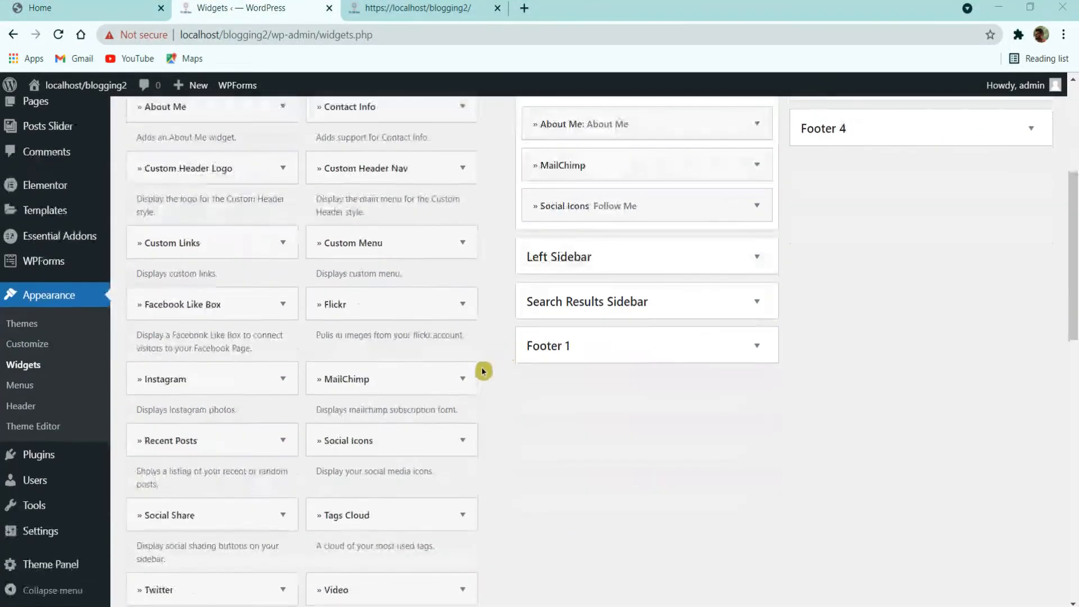
{"action": "scroll", "coordinate": [421, 467], "scroll_direction": "down", "scroll_amount": 3}
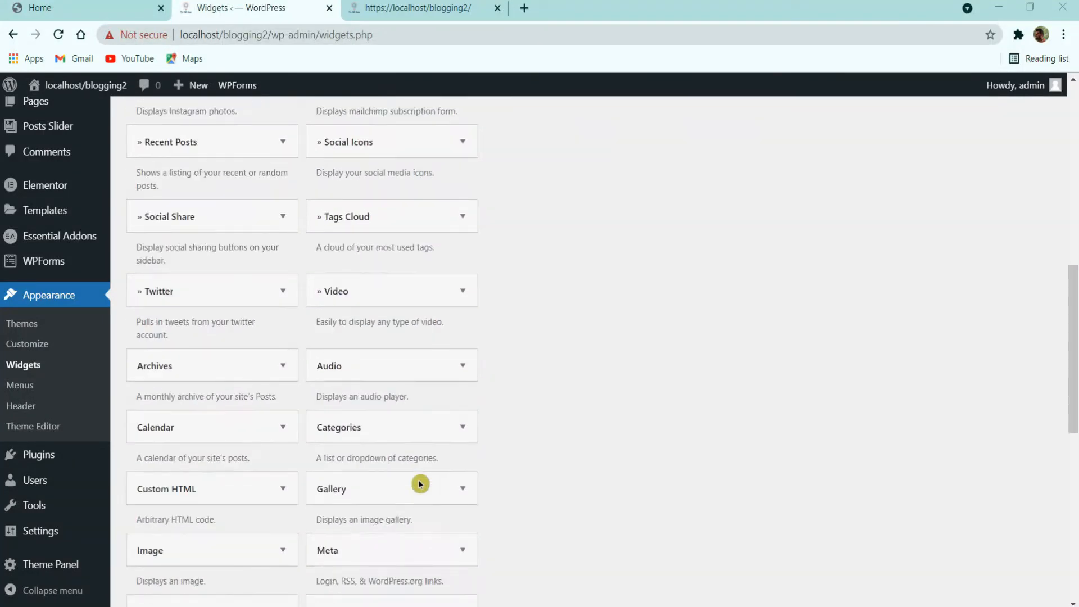
{"action": "scroll", "coordinate": [418, 472], "scroll_direction": "down", "scroll_amount": 3}
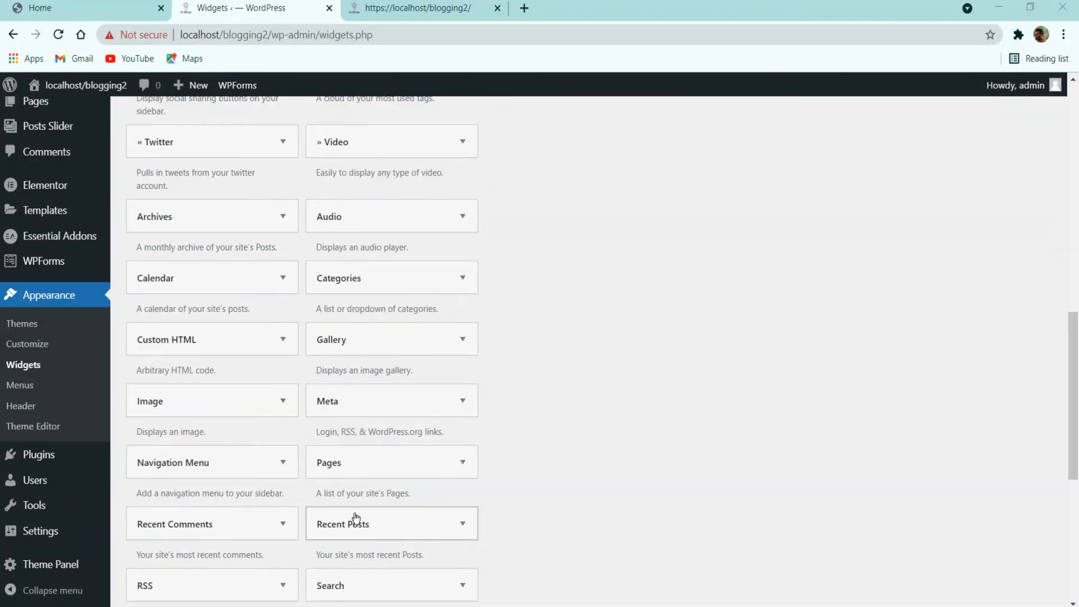
{"action": "left_click", "coordinate": [374, 506]}
{"action": "scroll", "coordinate": [410, 450], "scroll_direction": "down", "scroll_amount": 3}
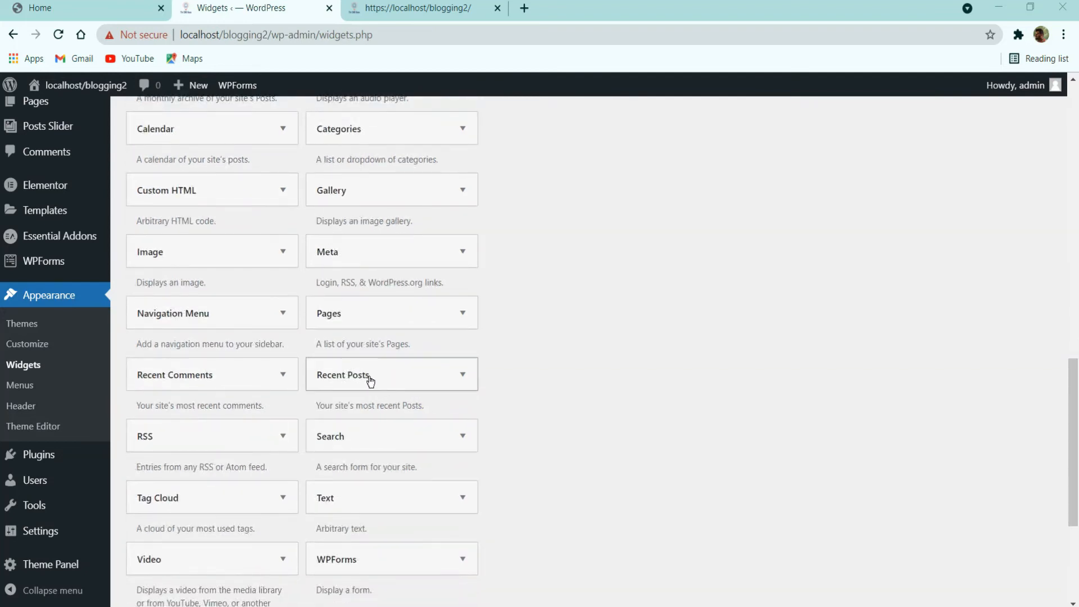
{"action": "scroll", "coordinate": [442, 359], "scroll_direction": "down", "scroll_amount": 5}
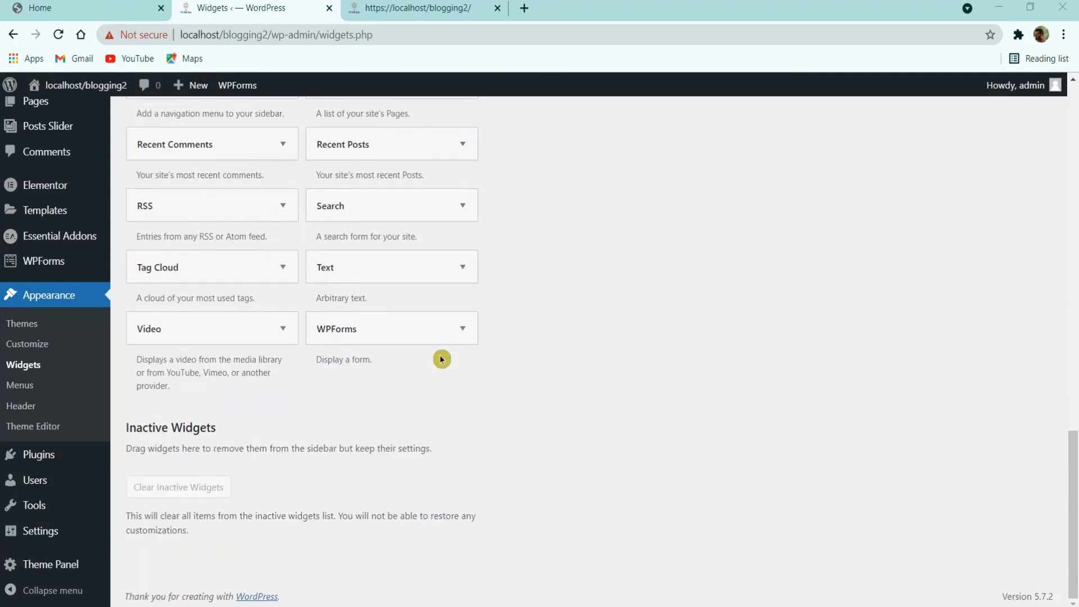
{"action": "scroll", "coordinate": [432, 368], "scroll_direction": "up", "scroll_amount": 9}
{"action": "left_click", "coordinate": [306, 362]}
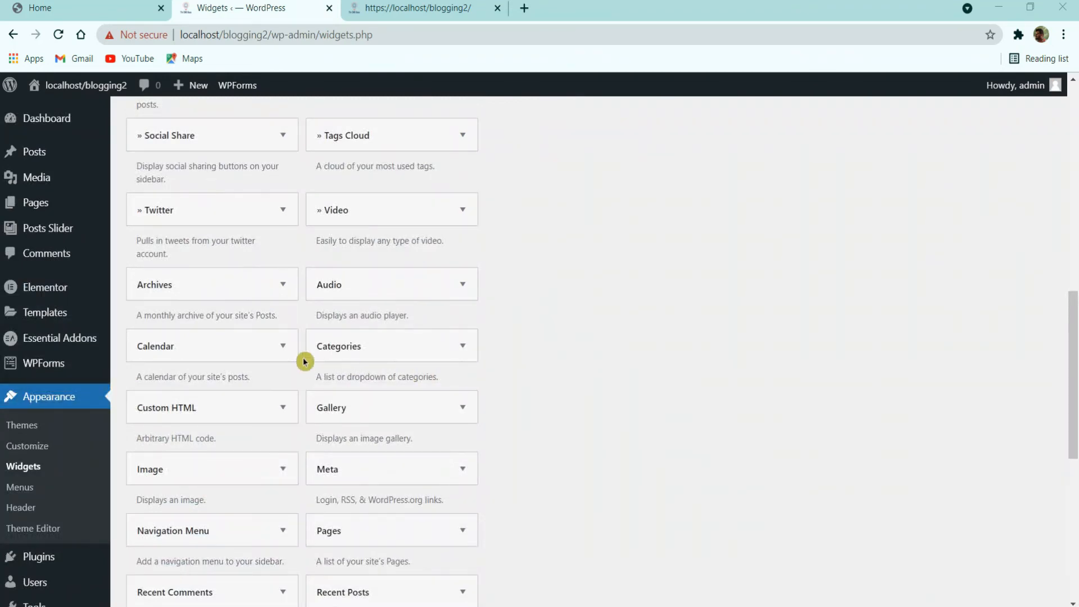
{"action": "scroll", "coordinate": [307, 360], "scroll_direction": "up", "scroll_amount": 5}
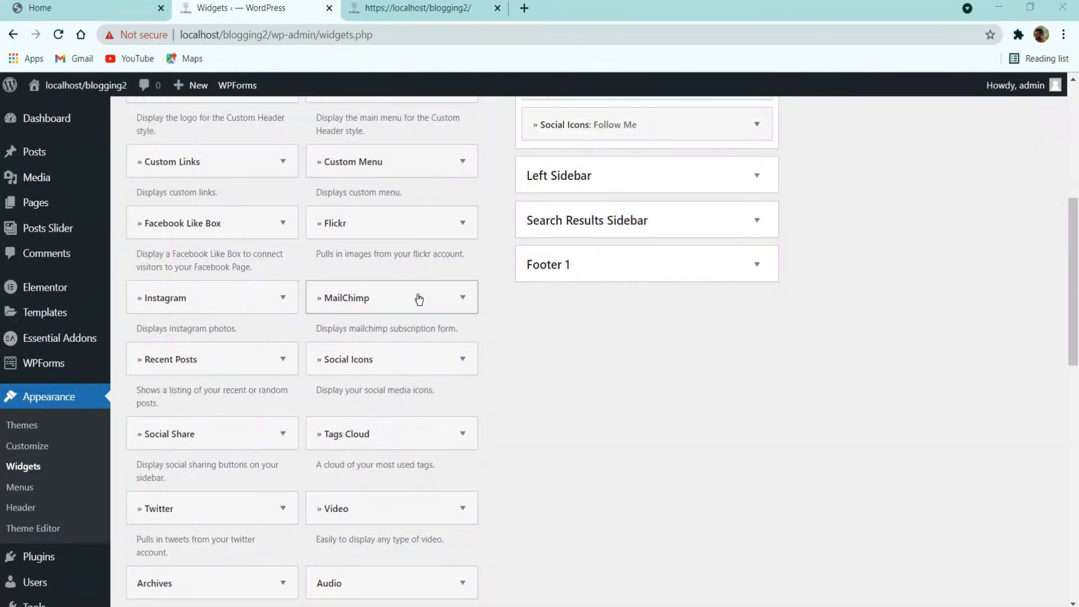
{"action": "left_click", "coordinate": [415, 418]}
{"action": "scroll", "coordinate": [415, 418], "scroll_direction": "up", "scroll_amount": 3}
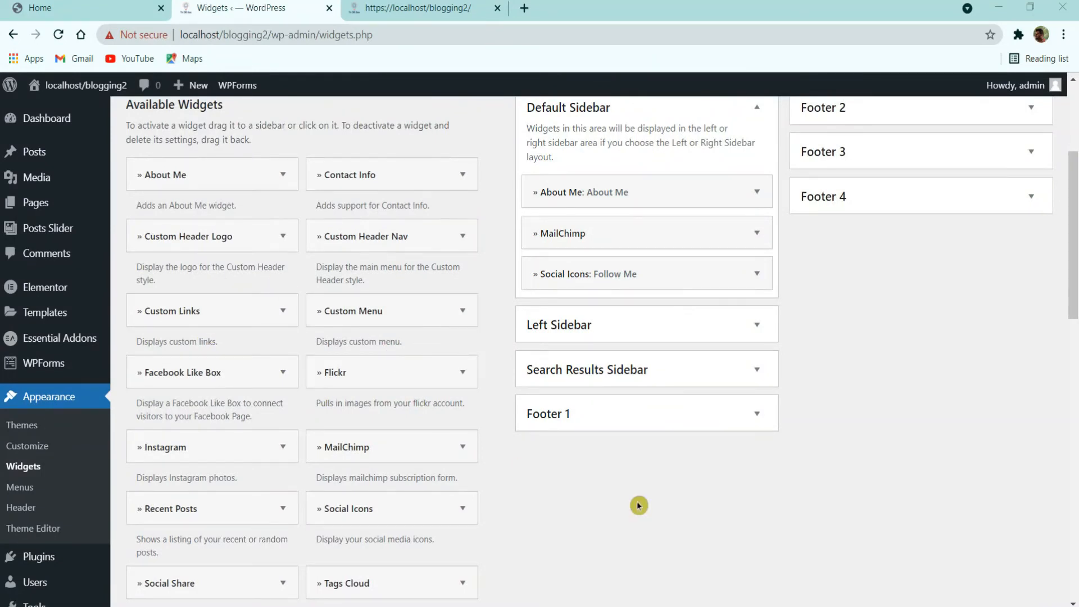
Step: Find Recent Posts with a page search for 'recent' and add it to the Default Sidebar
{"action": "key", "text": "ctrl+f"}
{"action": "type", "text": "rece"}
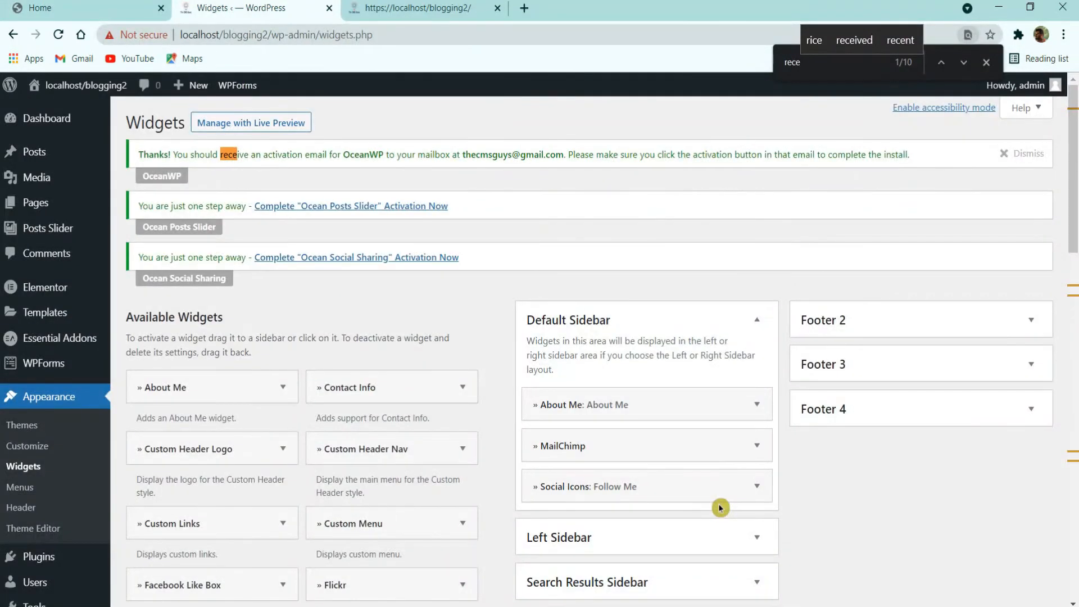
{"action": "type", "text": "nt"}
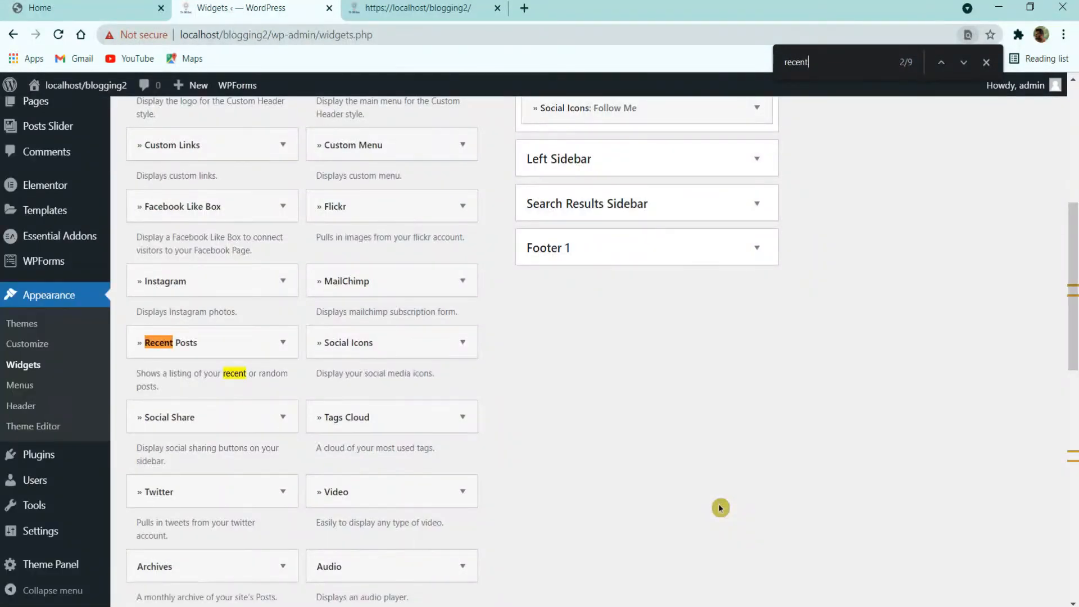
{"action": "left_click", "coordinate": [163, 344]}
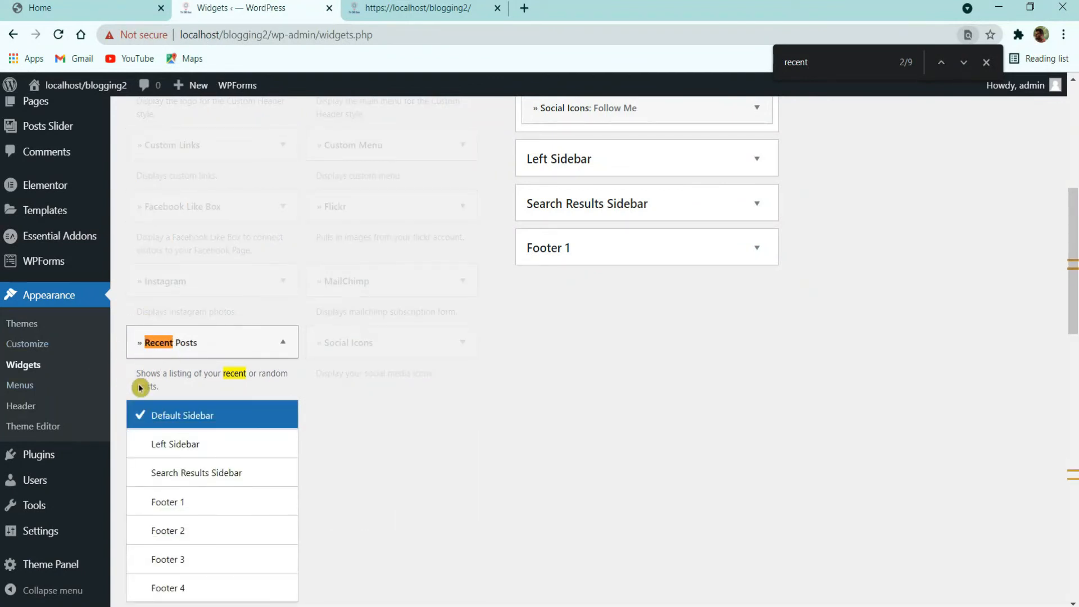
{"action": "scroll", "coordinate": [282, 515], "scroll_direction": "down", "scroll_amount": 3}
{"action": "left_click", "coordinate": [227, 475]}
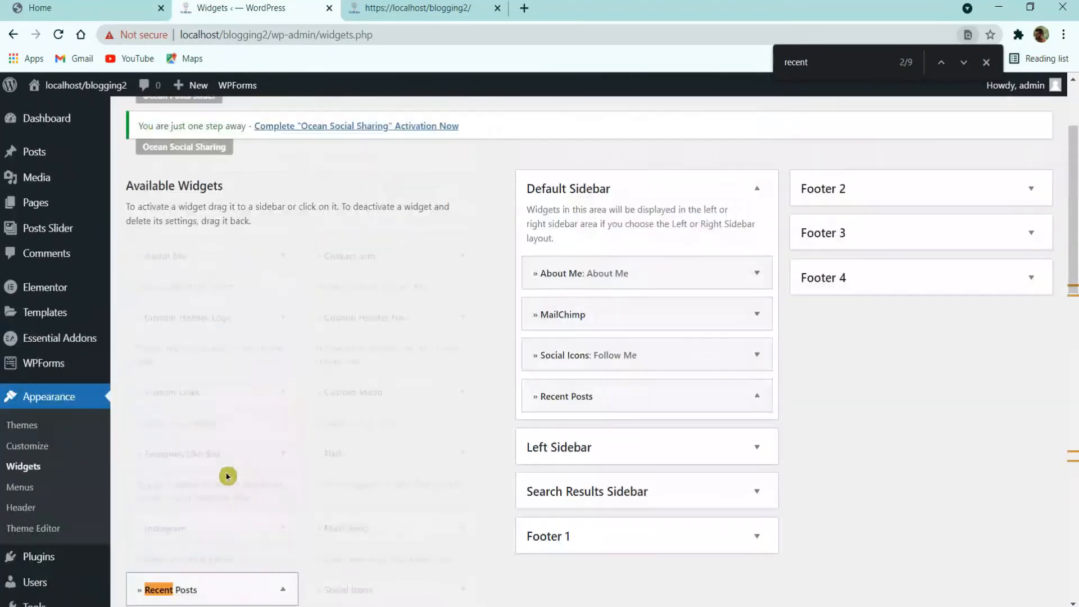
Step: Change the Recent Posts count from 3 to 5 and save the widget
{"action": "left_click_drag", "start_coordinate": [619, 499], "coordinate": [444, 514]}
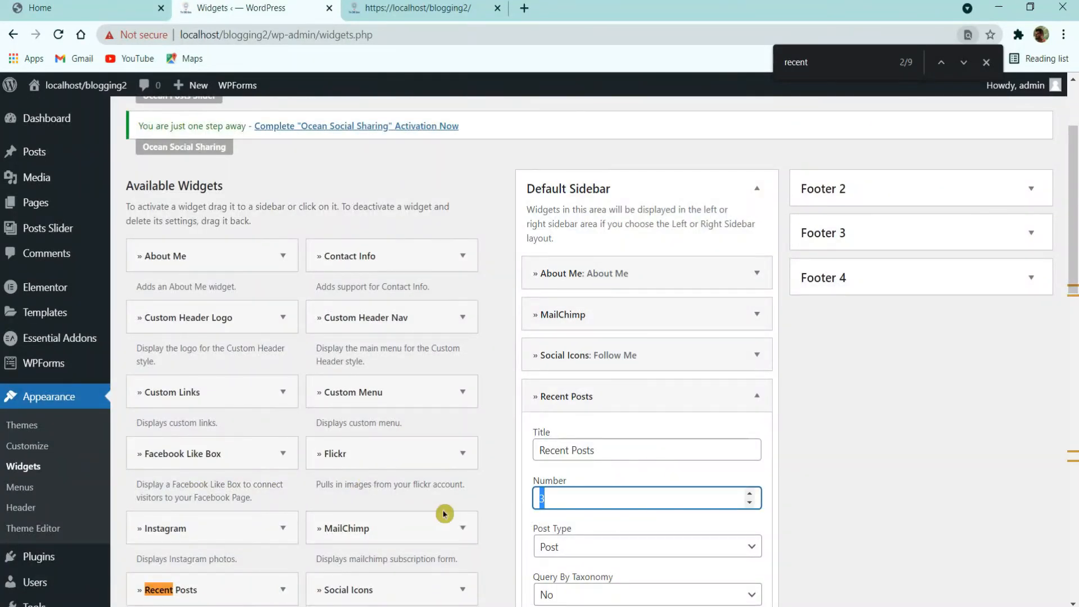
{"action": "left_click", "coordinate": [987, 64]}
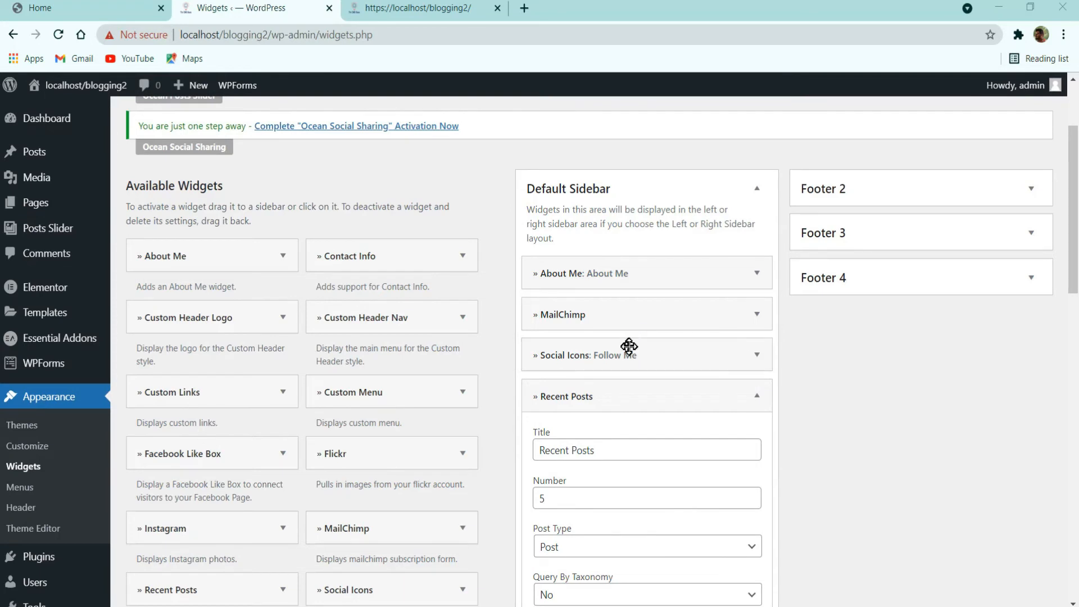
{"action": "scroll", "coordinate": [611, 429], "scroll_direction": "down", "scroll_amount": 3}
{"action": "scroll", "coordinate": [646, 407], "scroll_direction": "down", "scroll_amount": 3}
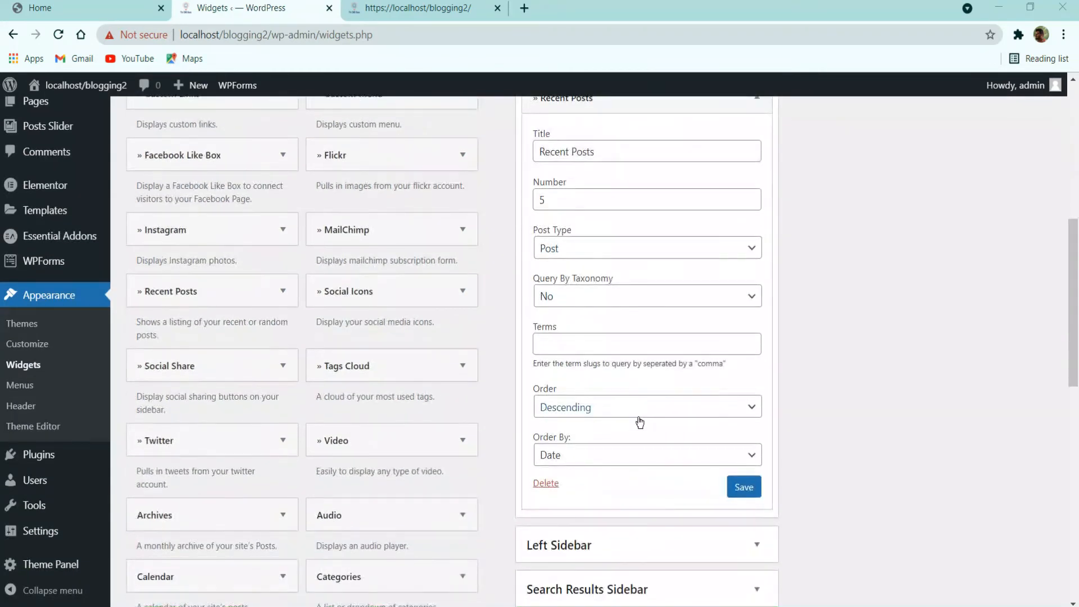
{"action": "left_click", "coordinate": [740, 497]}
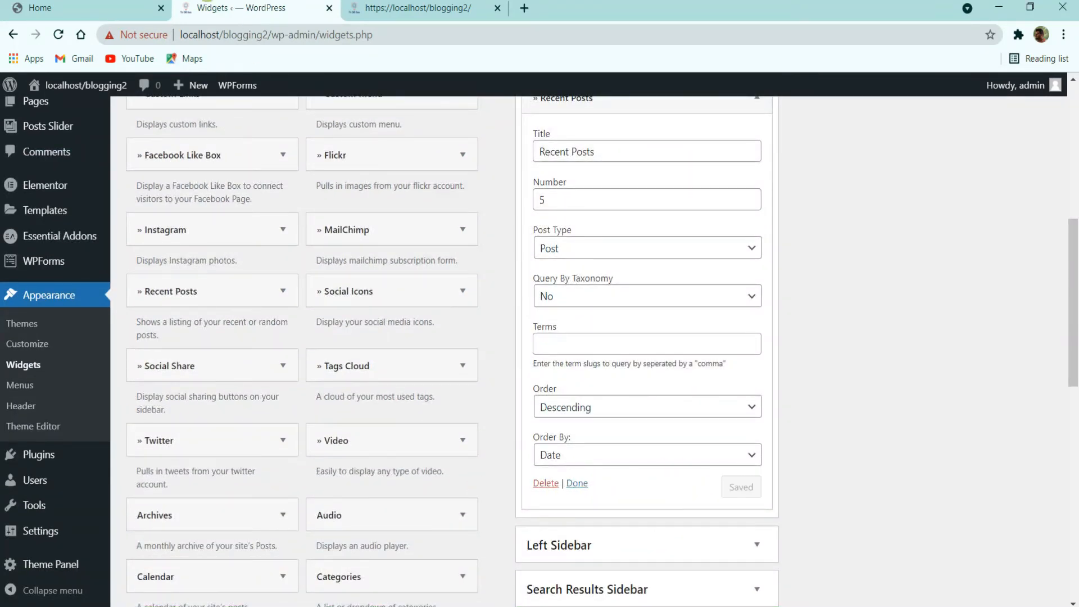
{"action": "left_click", "coordinate": [90, 9]}
{"action": "scroll", "coordinate": [758, 276], "scroll_direction": "down", "scroll_amount": 2}
Step: Add the Tag Cloud widget to the Default Sidebar
{"action": "left_click", "coordinate": [241, 8]}
{"action": "scroll", "coordinate": [320, 411], "scroll_direction": "down", "scroll_amount": 5}
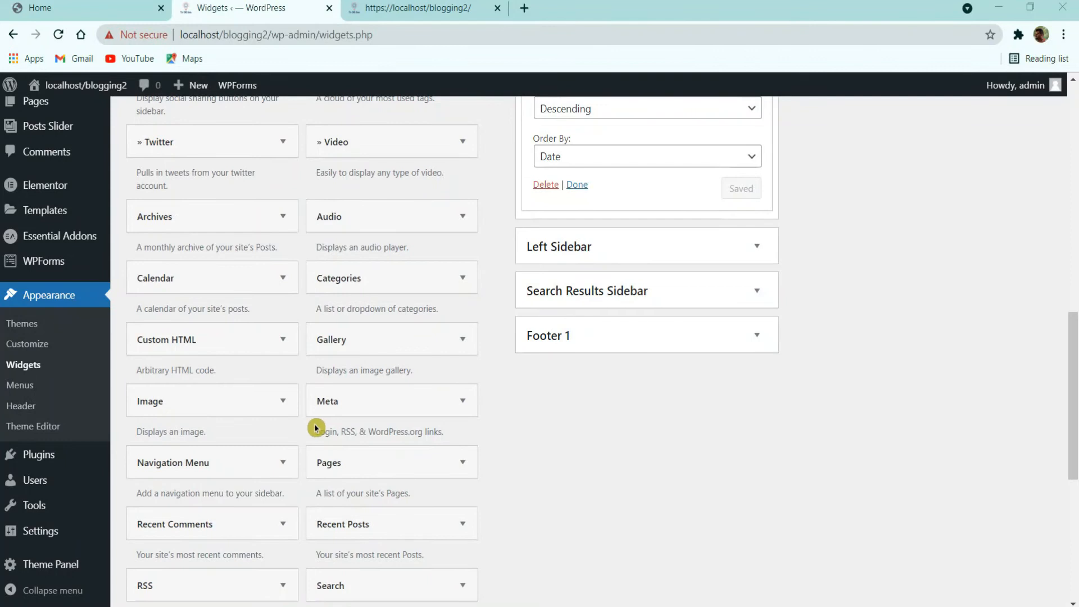
{"action": "scroll", "coordinate": [365, 419], "scroll_direction": "down", "scroll_amount": 6}
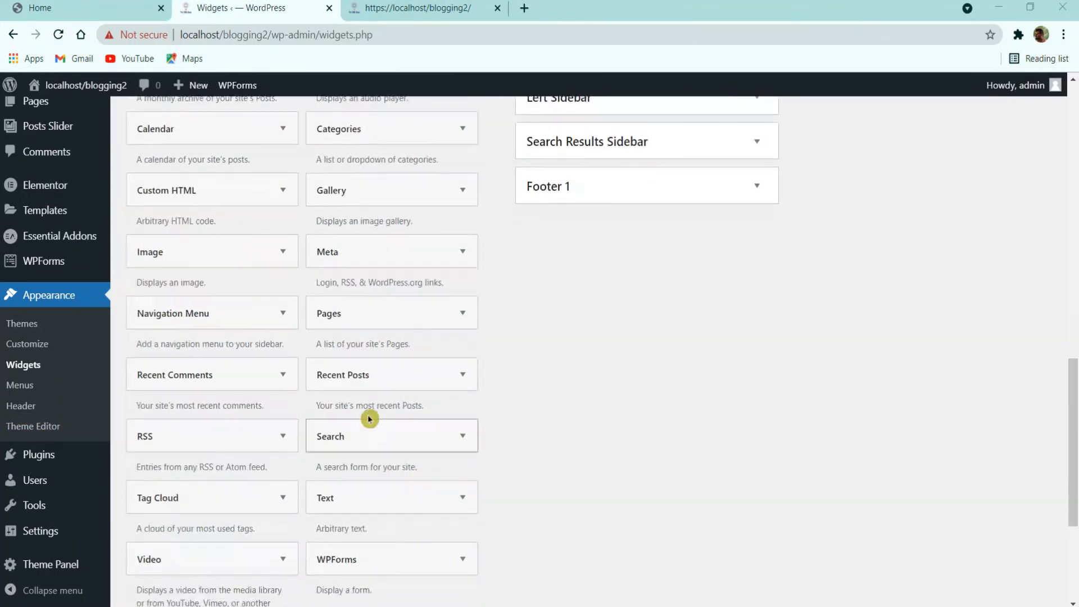
{"action": "scroll", "coordinate": [371, 419], "scroll_direction": "up", "scroll_amount": 2}
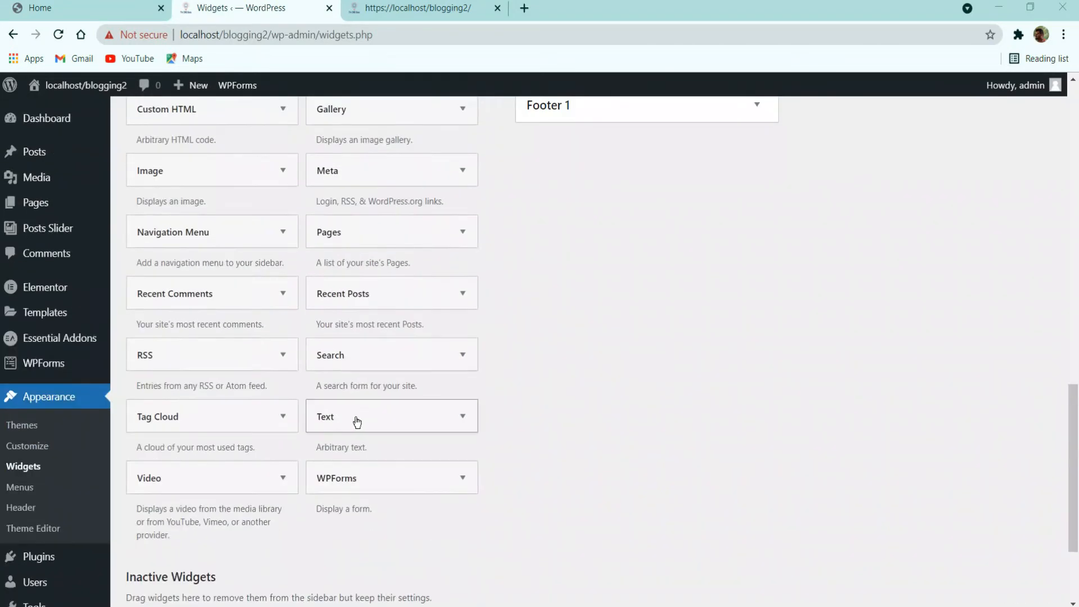
{"action": "left_click", "coordinate": [259, 433]}
{"action": "scroll", "coordinate": [219, 517], "scroll_direction": "down", "scroll_amount": 3}
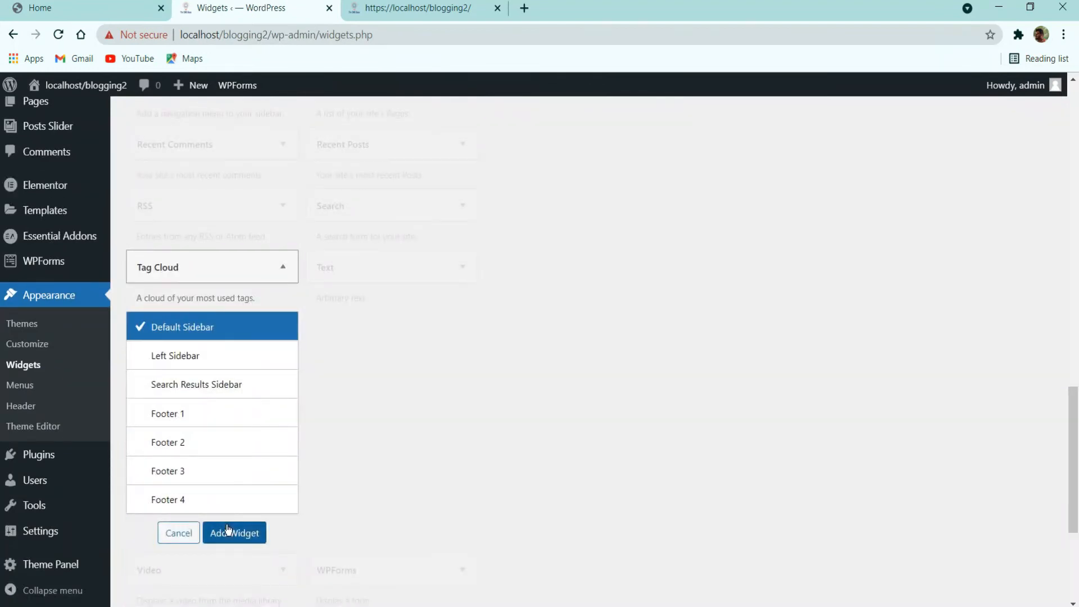
{"action": "left_click", "coordinate": [229, 532]}
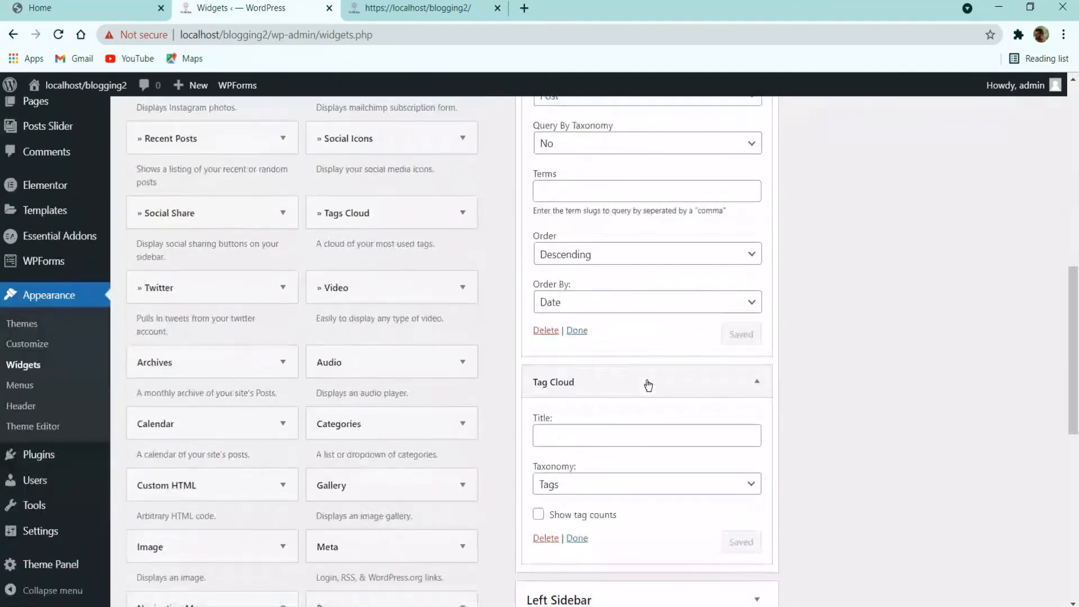
Step: Collapse the Recent Posts widget and enter 'Tags' as the Tag Cloud title
{"action": "left_click", "coordinate": [577, 330]}
{"action": "scroll", "coordinate": [578, 391], "scroll_direction": "down", "scroll_amount": 2}
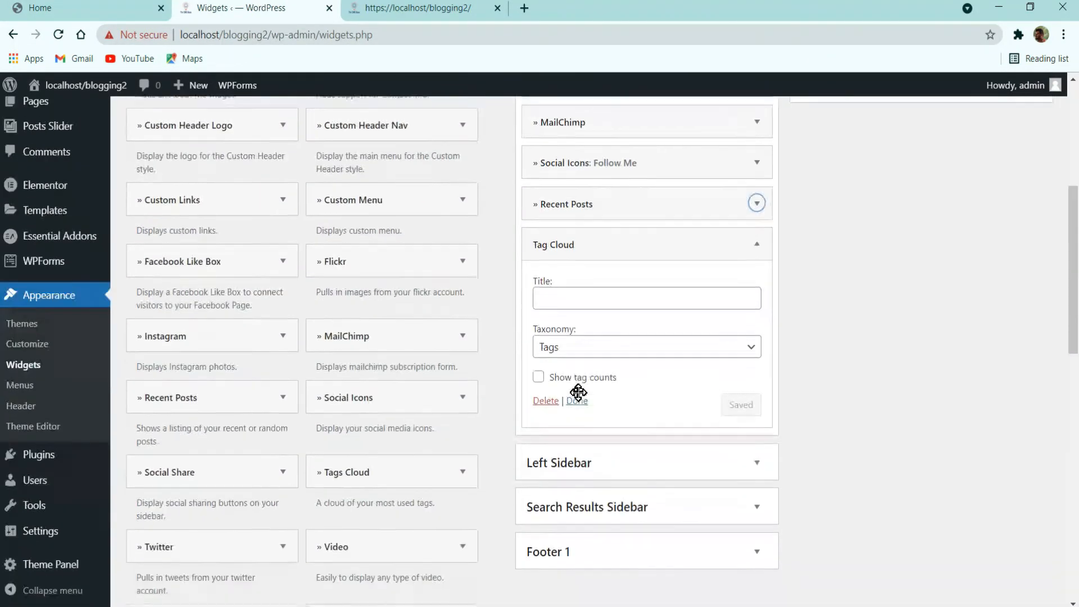
{"action": "left_click", "coordinate": [577, 298]}
{"action": "type", "text": "Tags"}
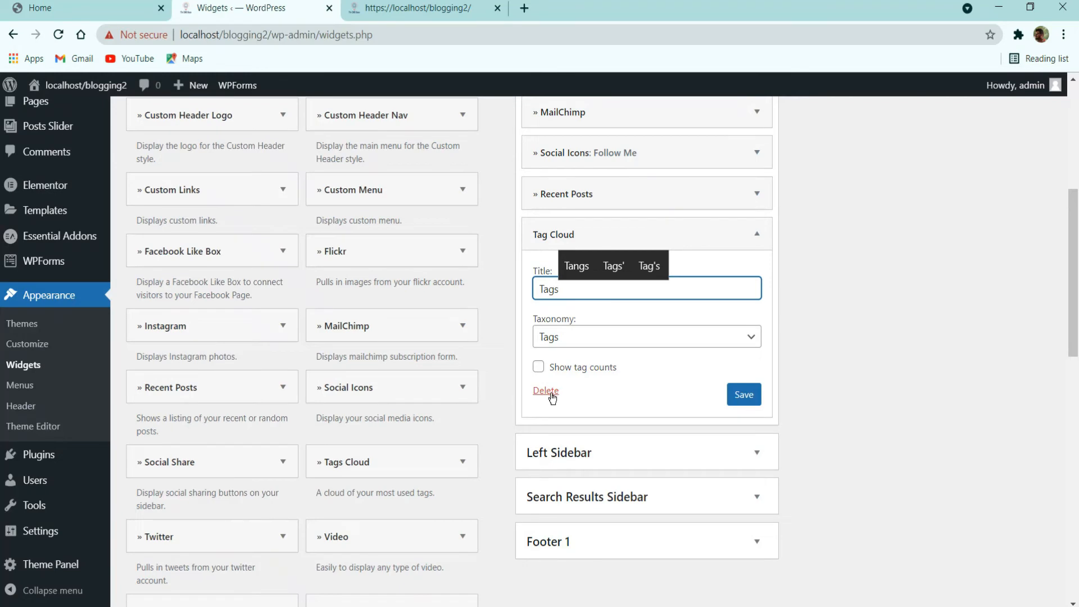
Step: Save the Tags widget, reload the blog, and review the sidebar's Fashion, Lifestyle, Travel tags
{"action": "left_click", "coordinate": [733, 401]}
{"action": "left_click", "coordinate": [372, 8]}
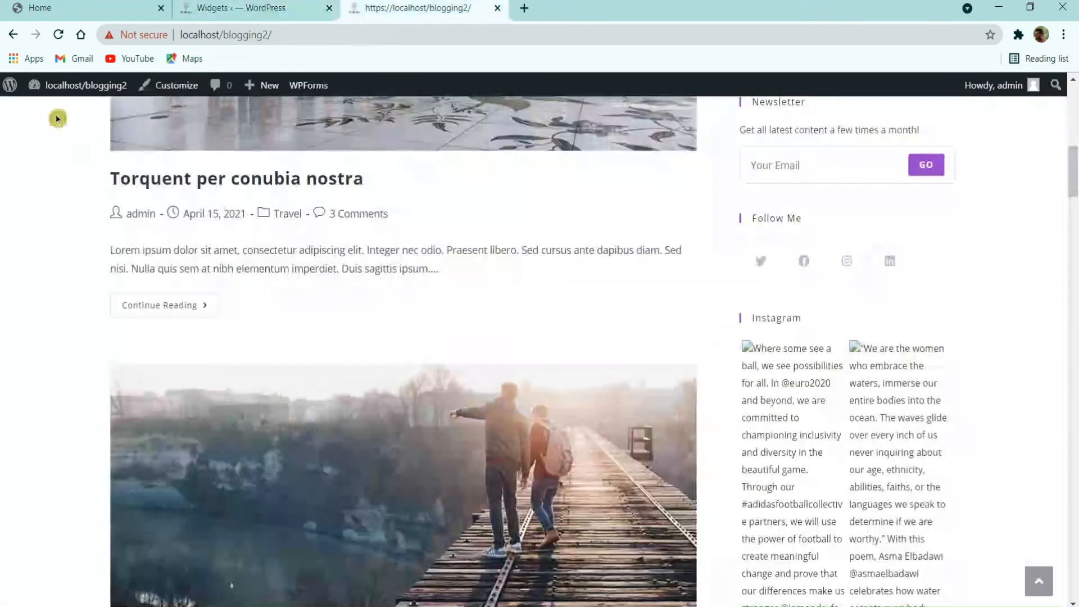
{"action": "left_click", "coordinate": [58, 34]}
{"action": "scroll", "coordinate": [872, 194], "scroll_direction": "down", "scroll_amount": 10}
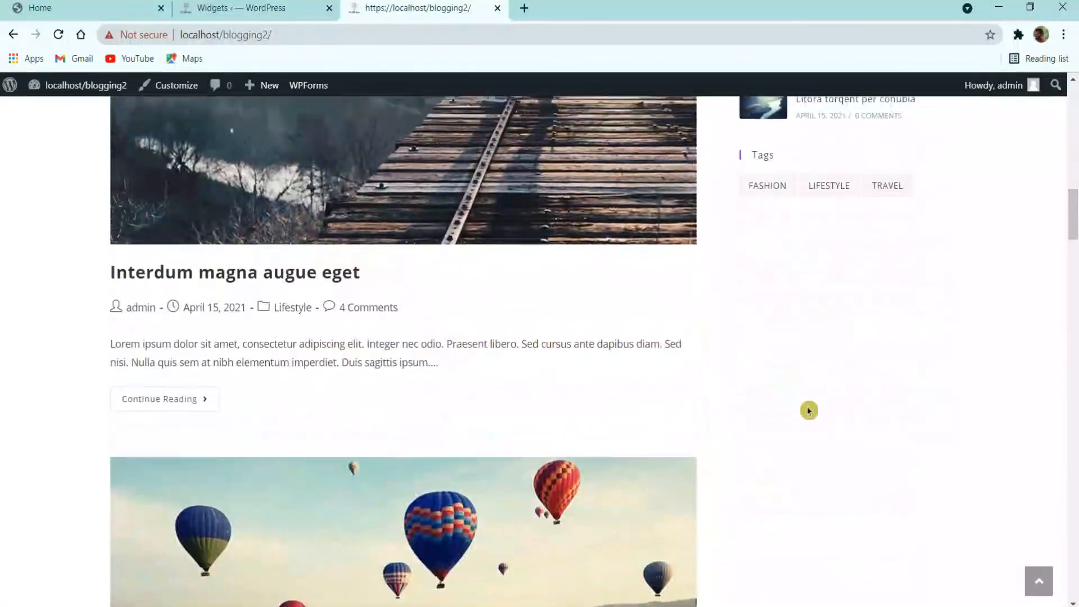
{"action": "scroll", "coordinate": [809, 411], "scroll_direction": "up", "scroll_amount": 12}
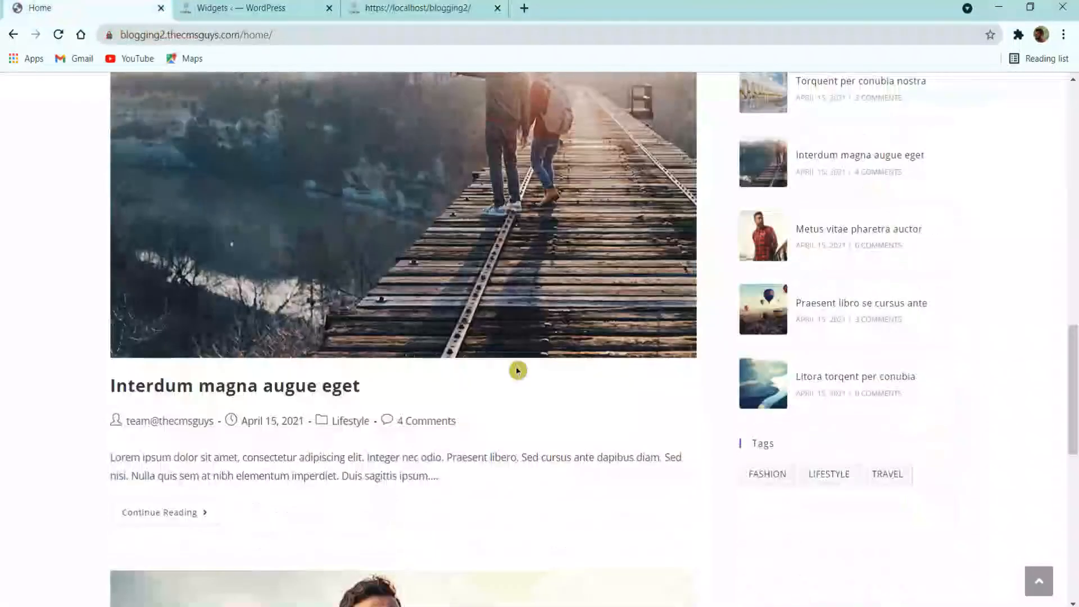
{"action": "scroll", "coordinate": [518, 370], "scroll_direction": "down", "scroll_amount": 6}
{"action": "scroll", "coordinate": [516, 373], "scroll_direction": "up", "scroll_amount": 20}
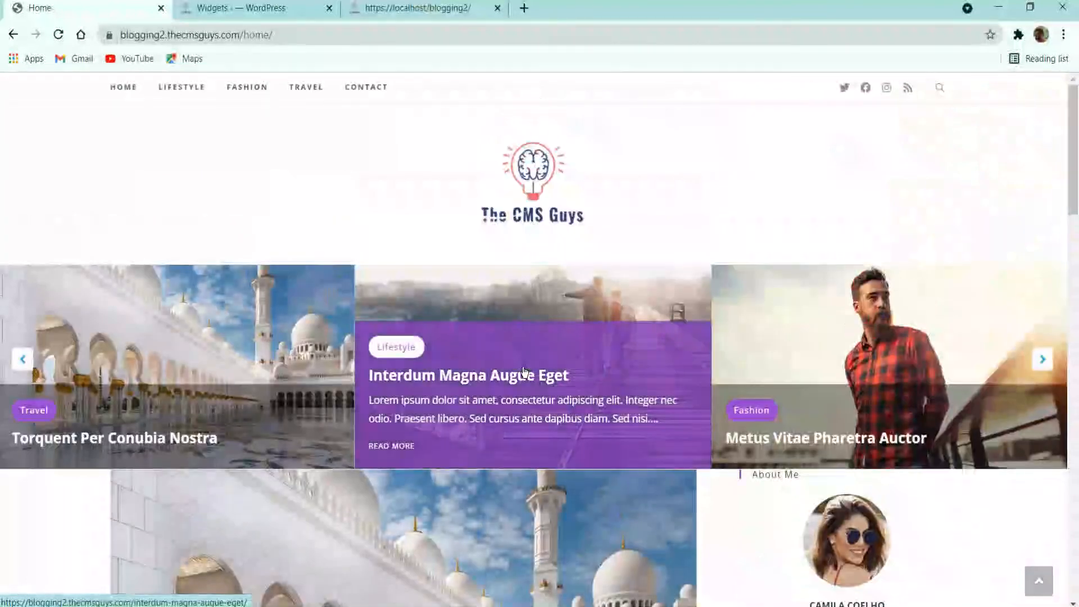
{"action": "scroll", "coordinate": [573, 383], "scroll_direction": "down", "scroll_amount": 20}
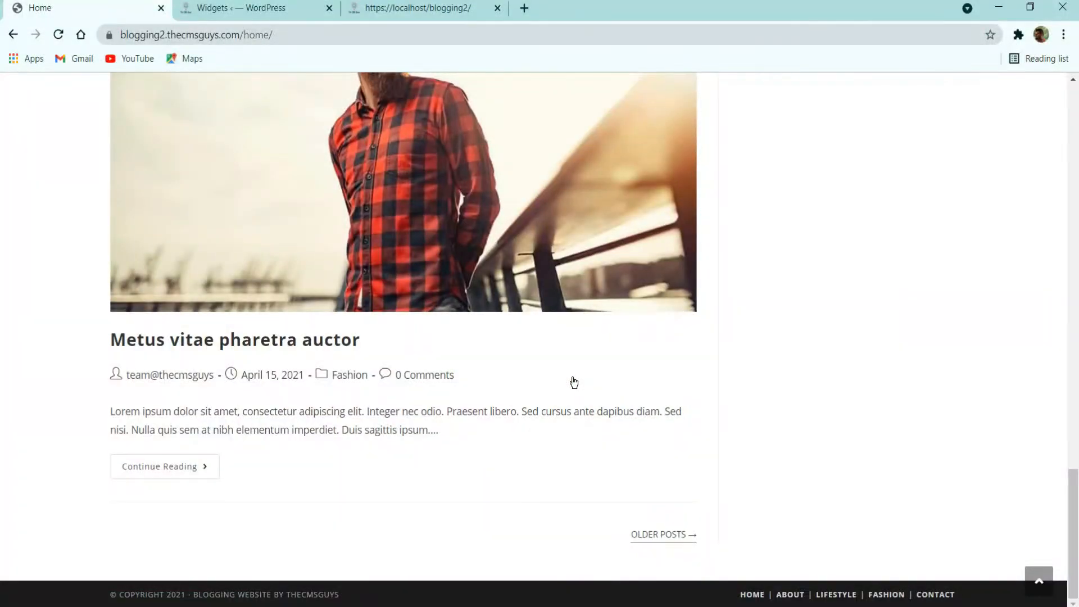
{"action": "scroll", "coordinate": [574, 382], "scroll_direction": "up", "scroll_amount": 20}
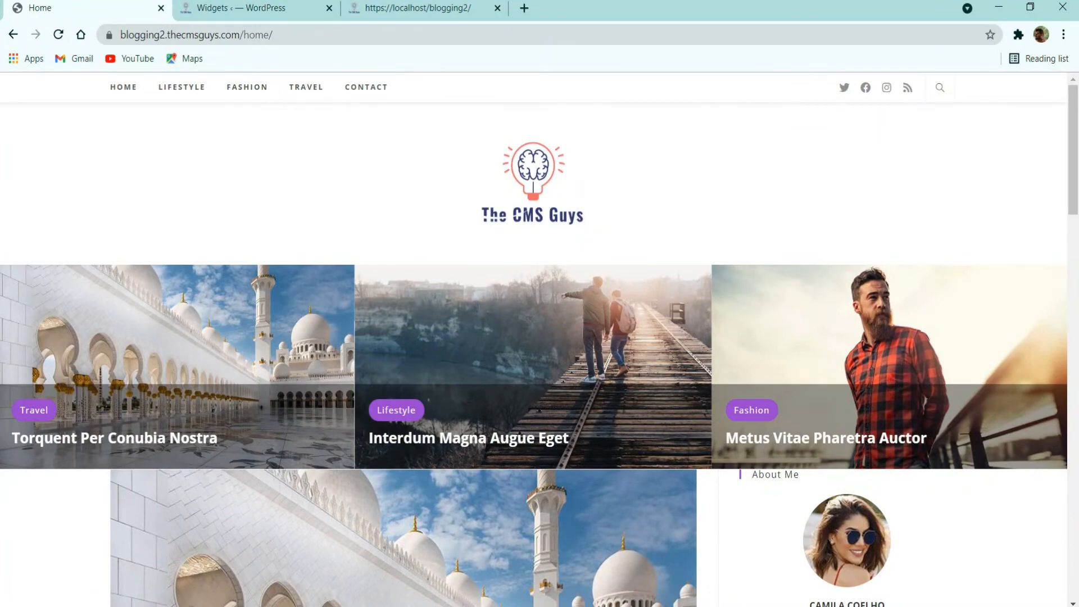
{"action": "scroll", "coordinate": [193, 388], "scroll_direction": "down", "scroll_amount": 20}
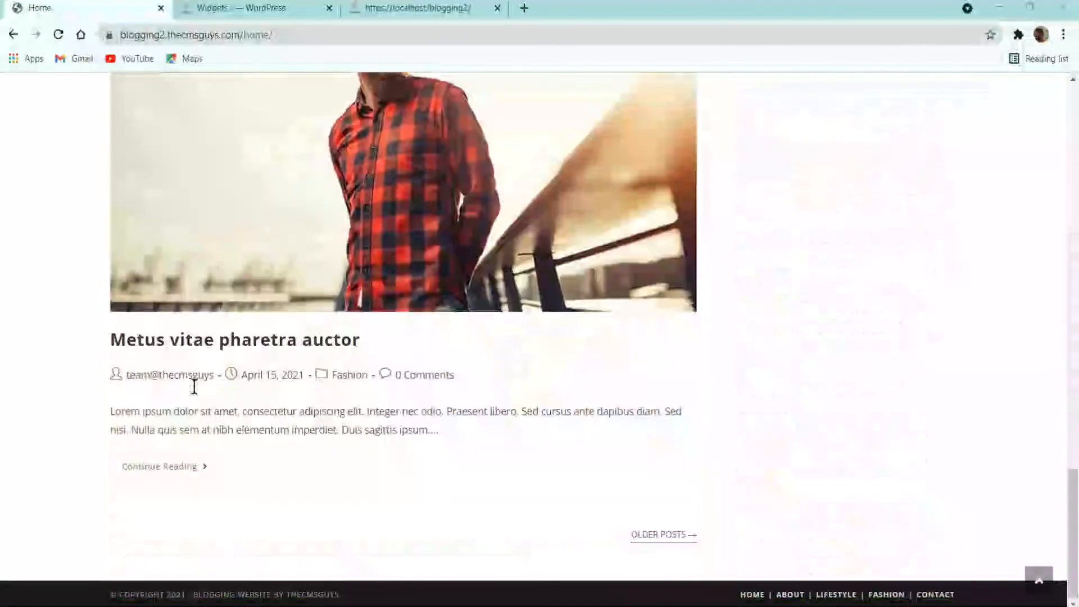
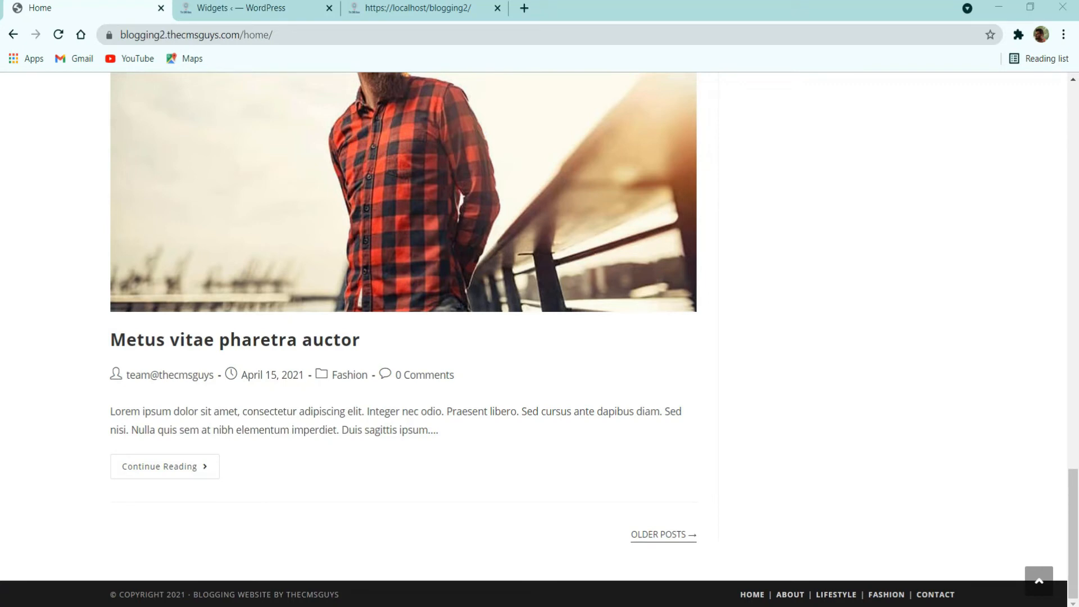
Step: Go back from the live home page to the 'Widgets ‹ WordPress' admin tab
{"action": "scroll", "coordinate": [212, 355], "scroll_direction": "up", "scroll_amount": 8}
{"action": "left_click", "coordinate": [257, 6]}
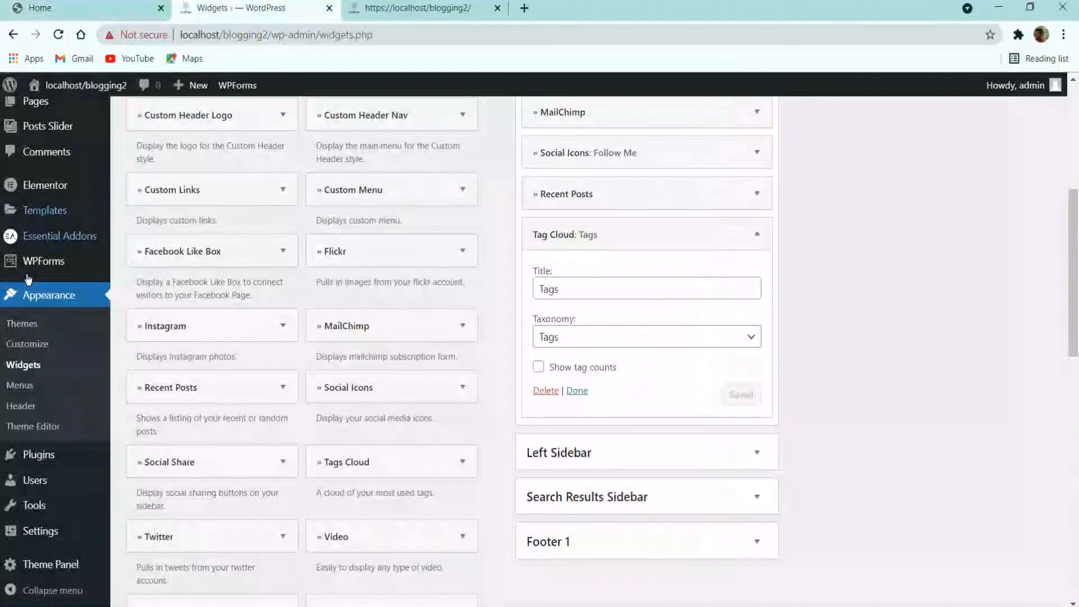
Step: Create a menu named 'Main Menu' assigned to the Main location
{"action": "left_click", "coordinate": [29, 384]}
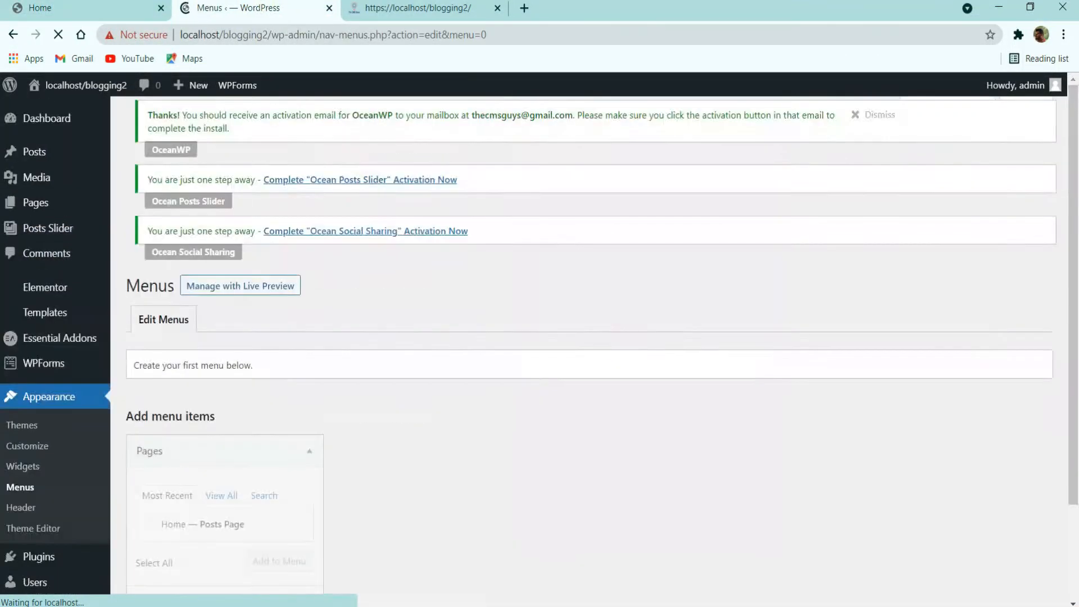
{"action": "scroll", "coordinate": [277, 448], "scroll_direction": "down", "scroll_amount": 3}
{"action": "left_click", "coordinate": [461, 313]}
{"action": "type", "text": "Main Menu"}
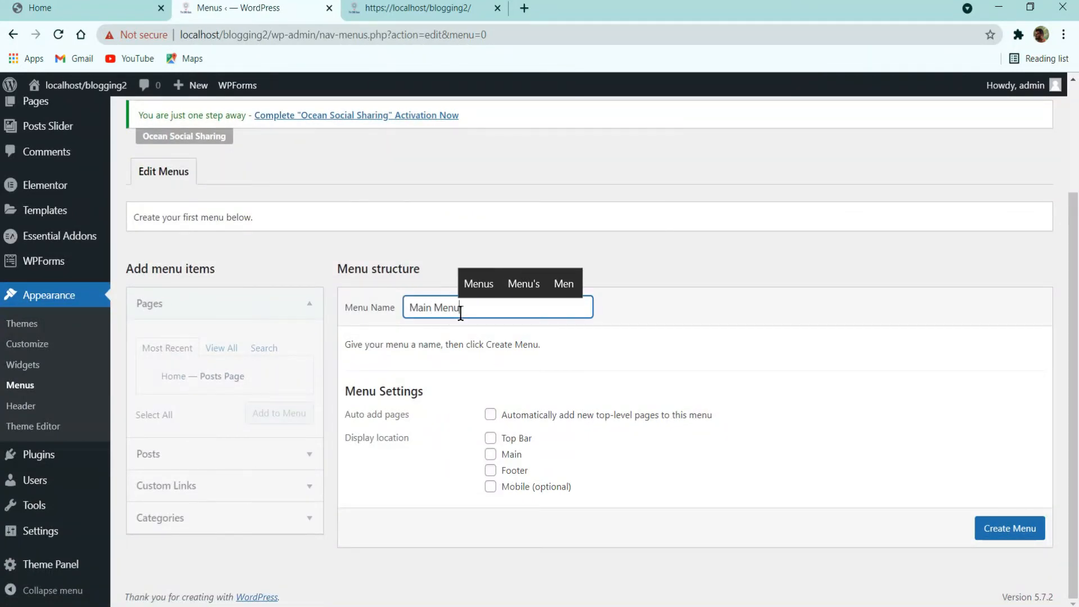
{"action": "left_click", "coordinate": [490, 455]}
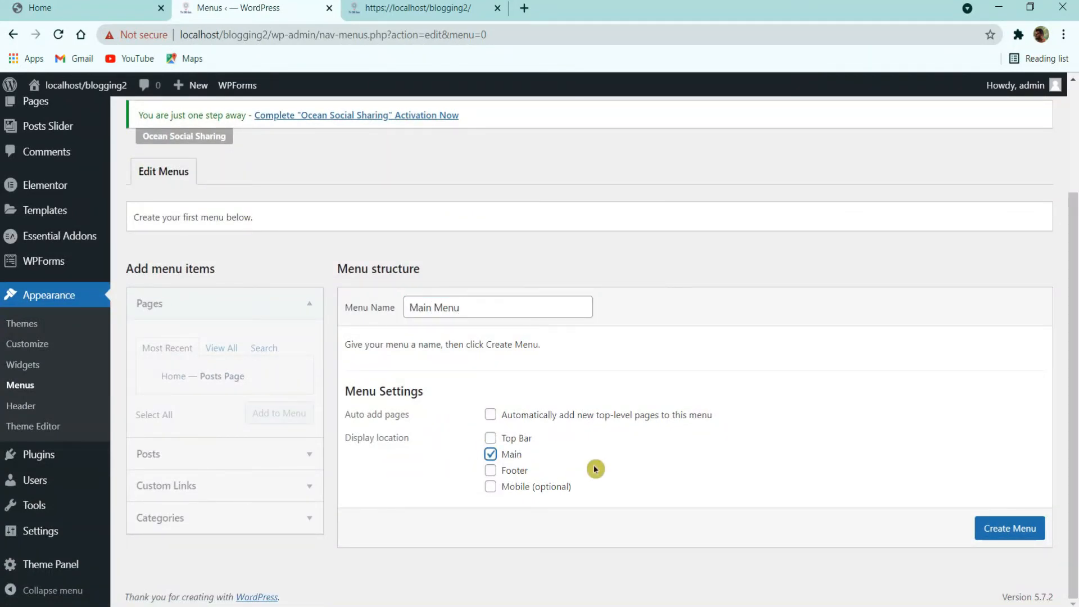
{"action": "left_click", "coordinate": [1010, 525]}
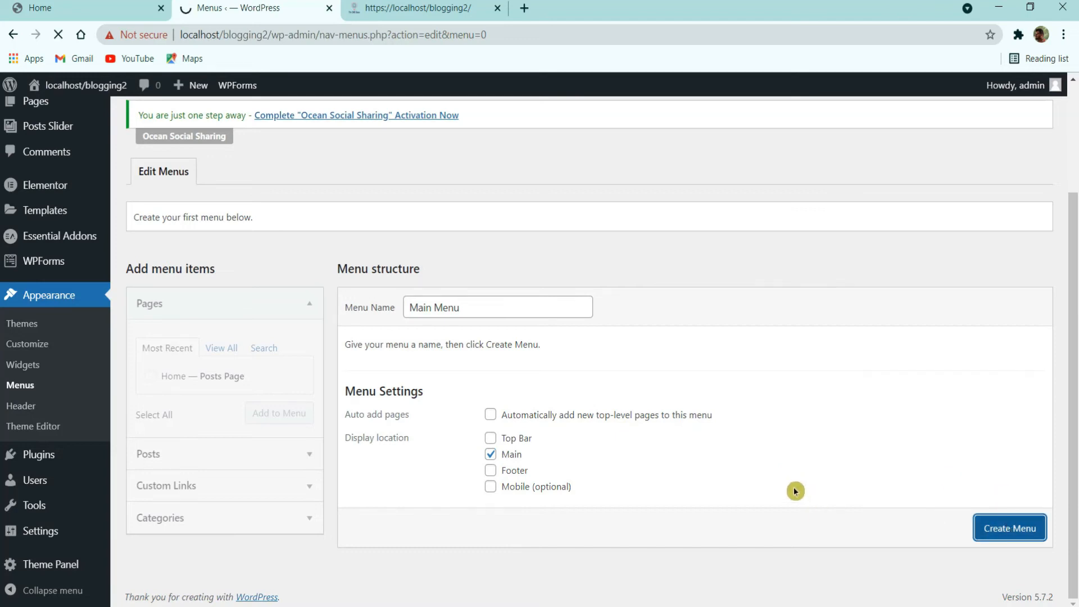
Step: Add Home and the Travel, Fashion and Lifestyle categories to Main Menu and save it
{"action": "scroll", "coordinate": [427, 451], "scroll_direction": "down", "scroll_amount": 3}
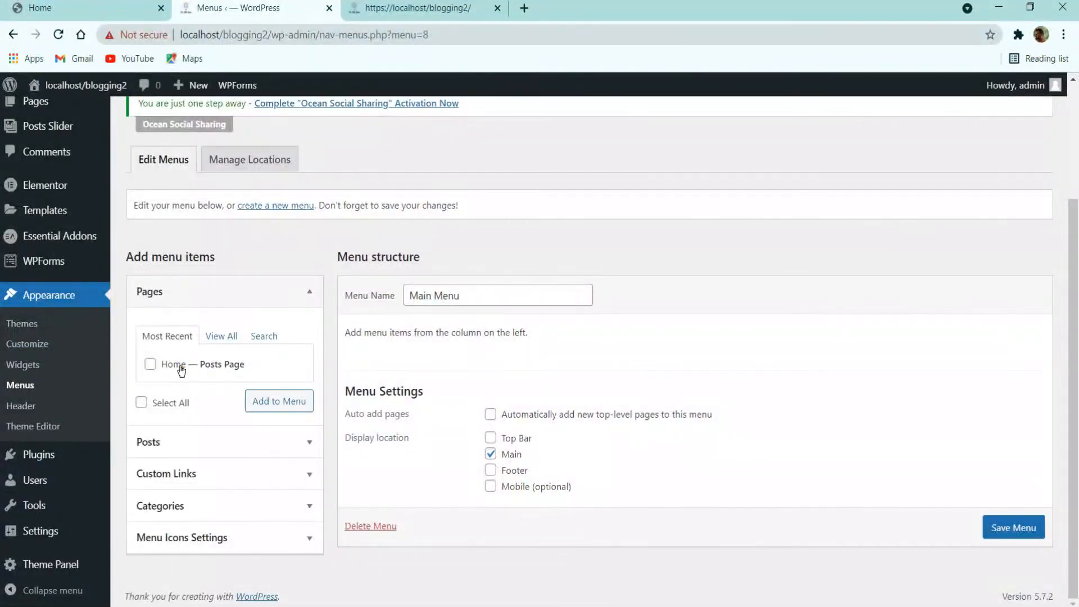
{"action": "left_click", "coordinate": [304, 408]}
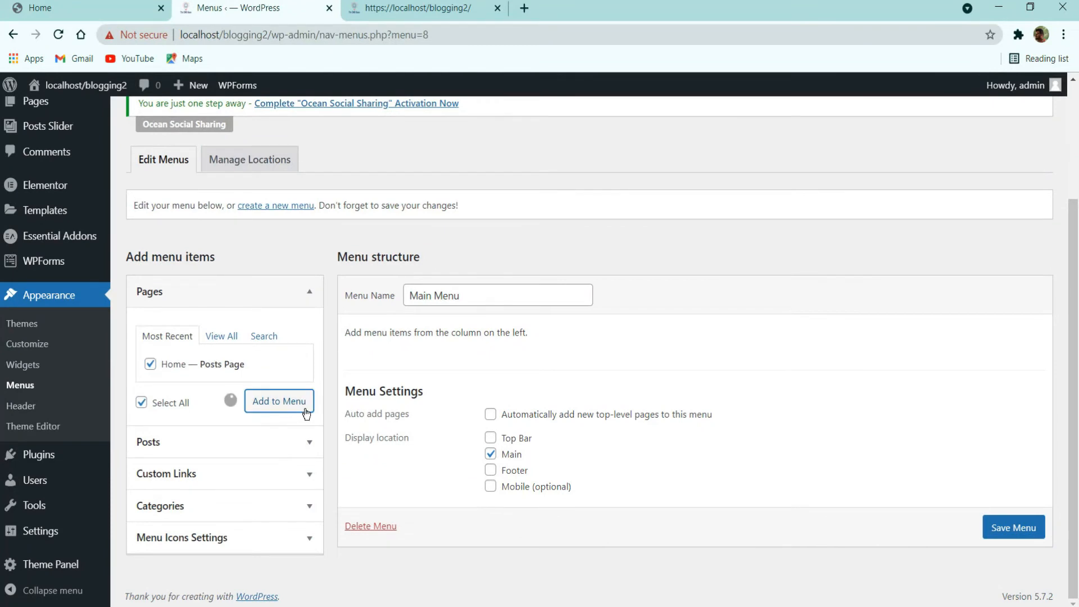
{"action": "left_click", "coordinate": [213, 451]}
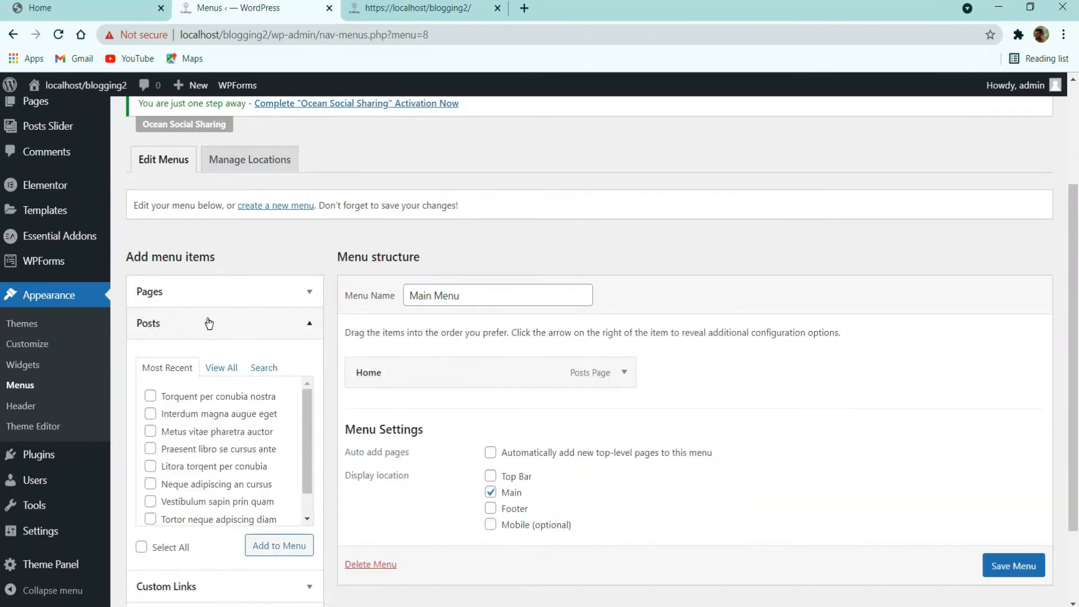
{"action": "left_click", "coordinate": [209, 323]}
{"action": "left_click", "coordinate": [293, 393]}
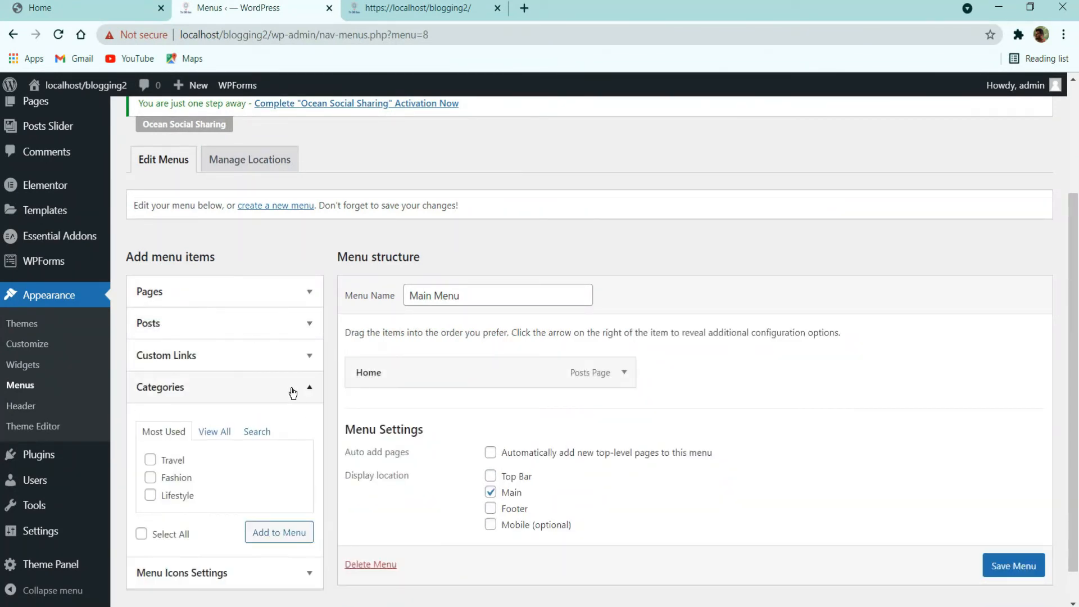
{"action": "left_click", "coordinate": [177, 462]}
{"action": "left_click", "coordinate": [179, 478]}
{"action": "left_click", "coordinate": [178, 495]}
{"action": "left_click", "coordinate": [265, 539]}
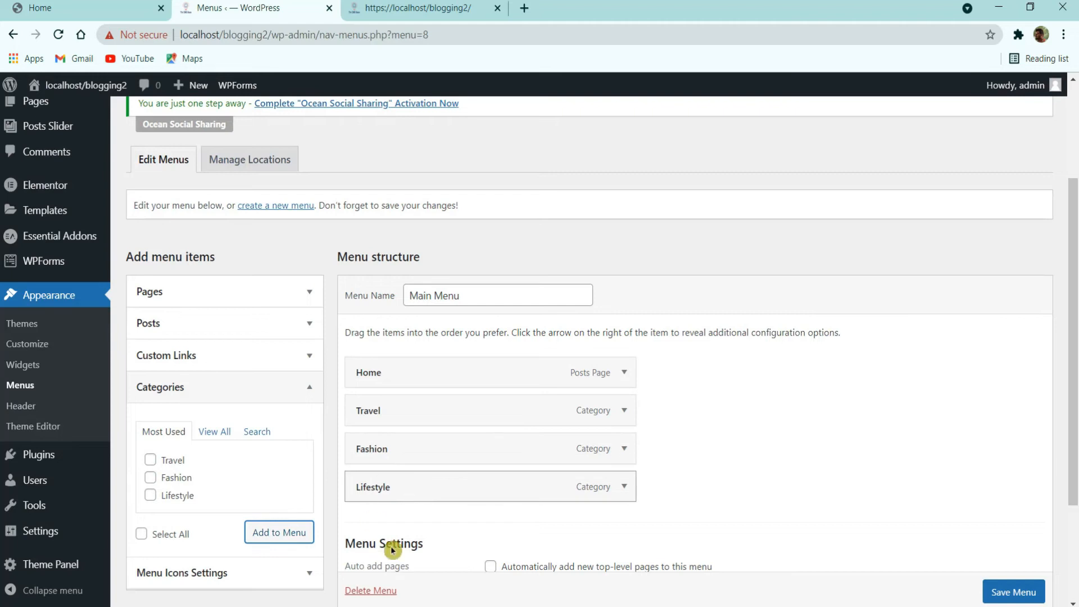
{"action": "left_click", "coordinate": [1036, 597]}
{"action": "scroll", "coordinate": [1038, 600], "scroll_direction": "down", "scroll_amount": 1}
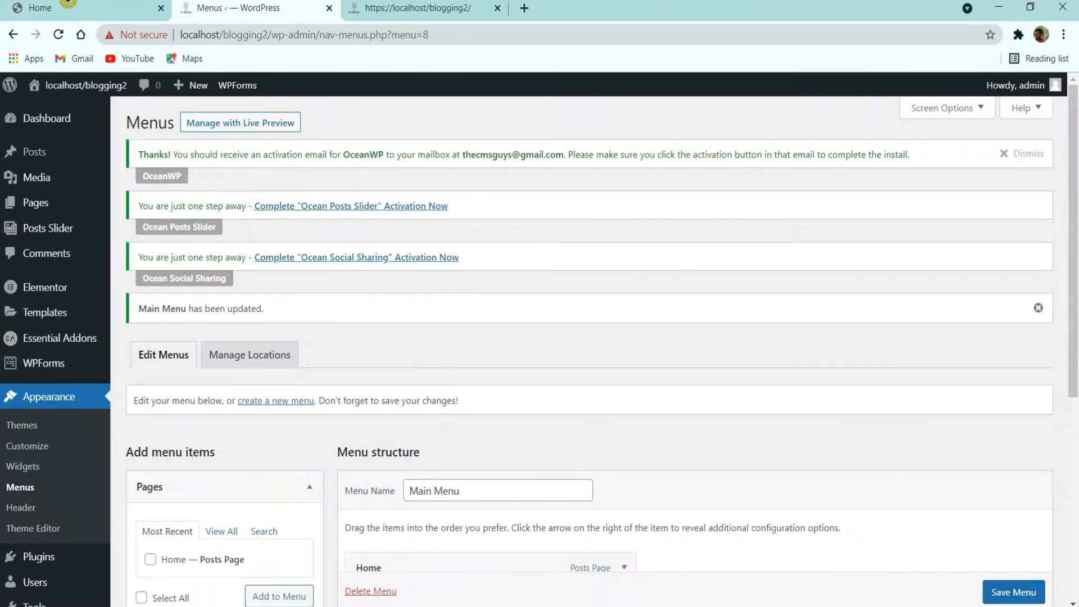
{"action": "left_click", "coordinate": [67, 7]}
Step: Reload the reference site, view its Contact page, then return to the admin Pages menu
{"action": "key", "text": "F5"}
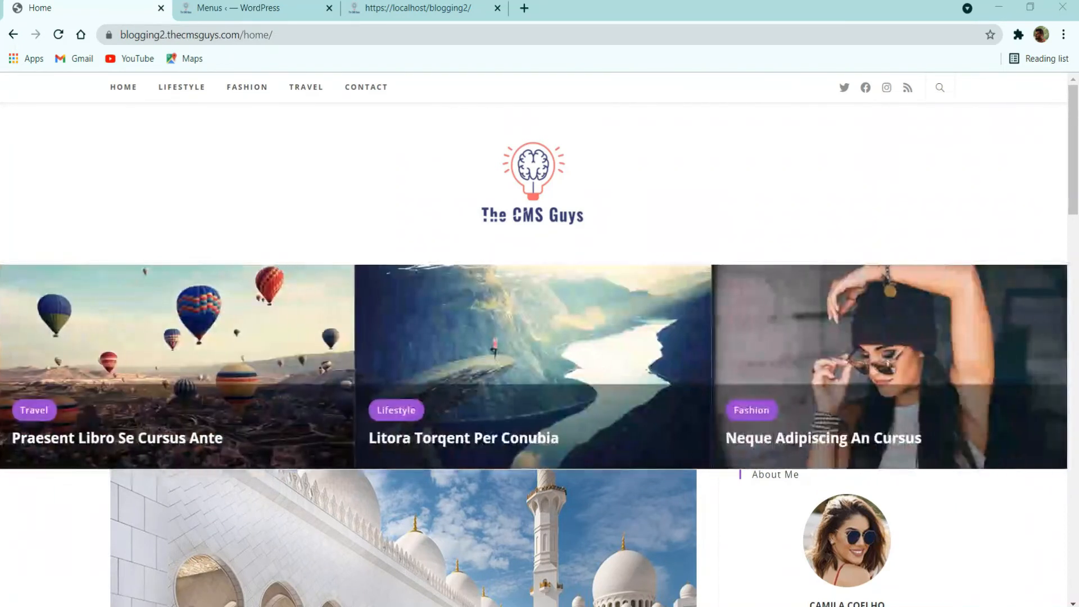
{"action": "left_click", "coordinate": [366, 87]}
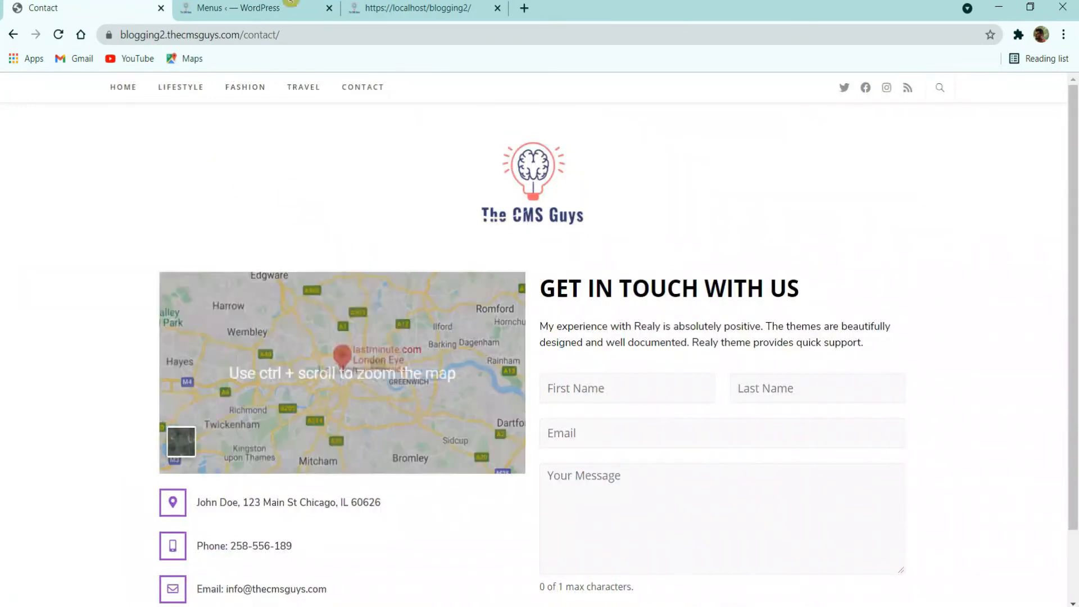
{"action": "left_click", "coordinate": [291, 6]}
{"action": "left_click", "coordinate": [131, 5]}
{"action": "left_click", "coordinate": [236, 6]}
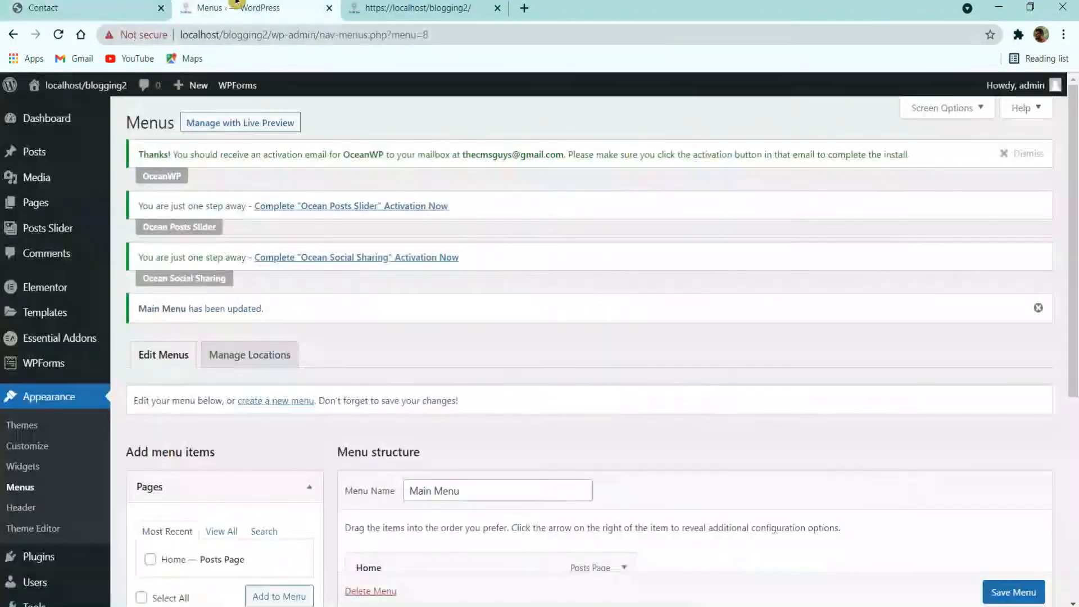
{"action": "mouse_move", "coordinate": [37, 211]}
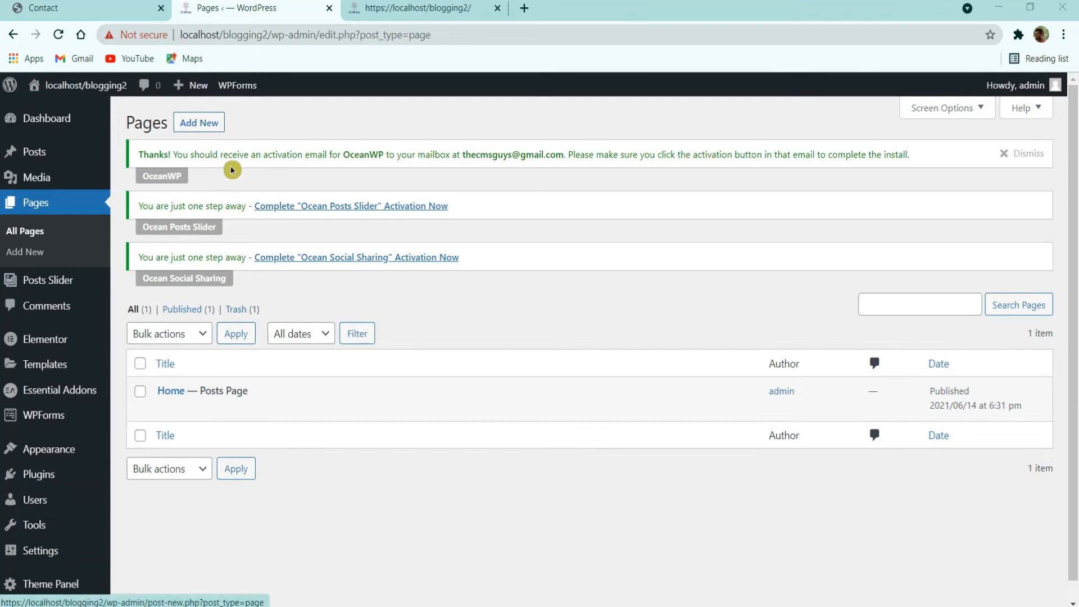
Step: Publish a new page titled 'Contact' and view it in a new tab
{"action": "left_click", "coordinate": [191, 125]}
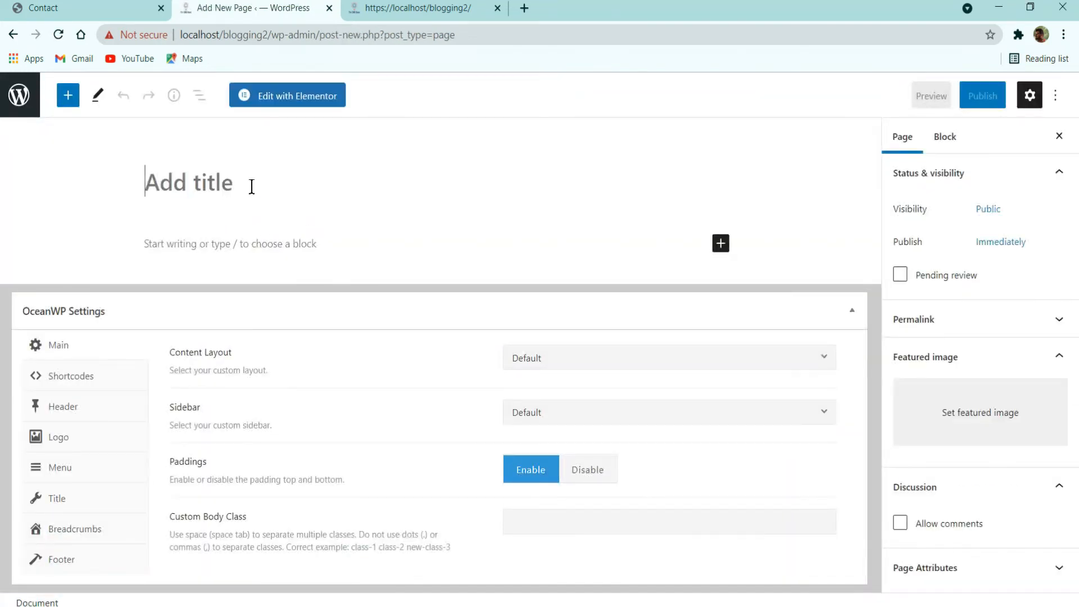
{"action": "type", "text": "Contact"}
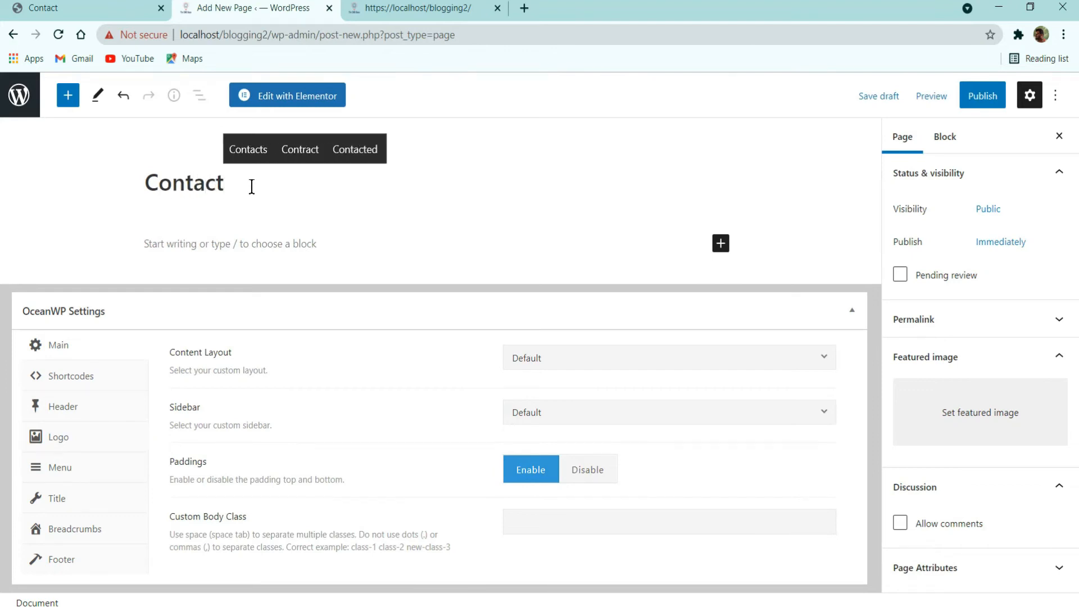
{"action": "left_click", "coordinate": [982, 95]}
{"action": "left_click", "coordinate": [938, 96]}
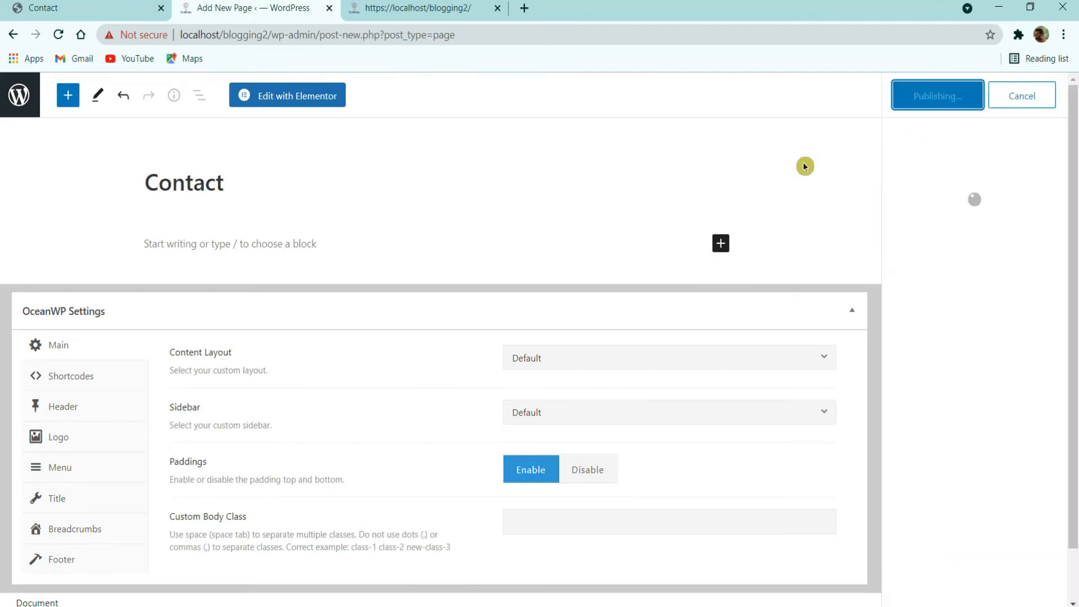
{"action": "right_click", "coordinate": [132, 564]}
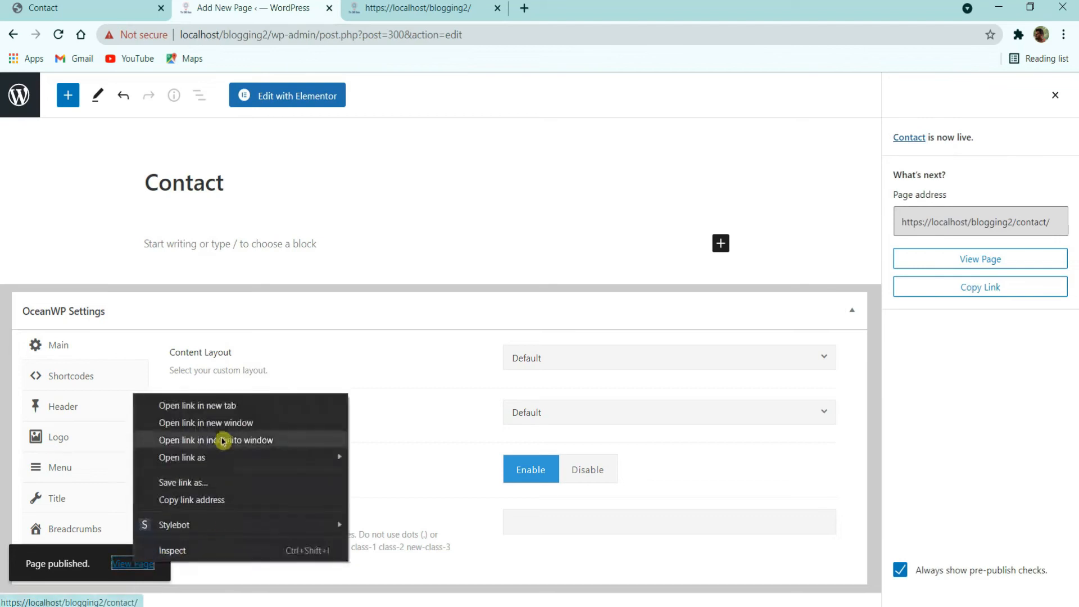
{"action": "left_click", "coordinate": [229, 410]}
{"action": "left_click", "coordinate": [408, 5]}
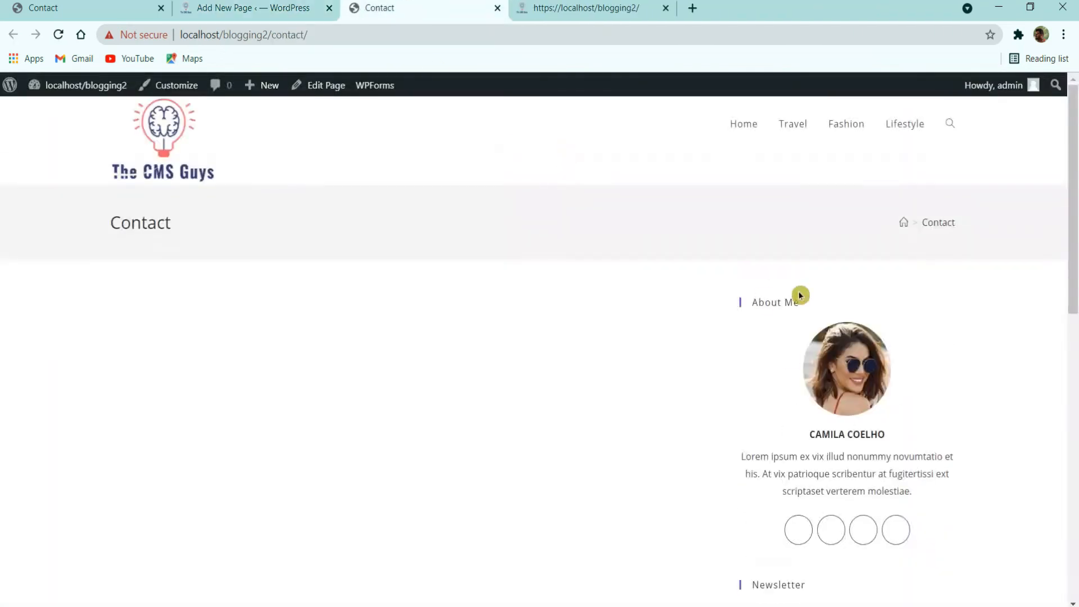
{"action": "scroll", "coordinate": [798, 292], "scroll_direction": "down", "scroll_amount": 3}
{"action": "scroll", "coordinate": [767, 381], "scroll_direction": "up", "scroll_amount": 3}
{"action": "scroll", "coordinate": [764, 472], "scroll_direction": "down", "scroll_amount": 3}
{"action": "scroll", "coordinate": [858, 478], "scroll_direction": "up", "scroll_amount": 3}
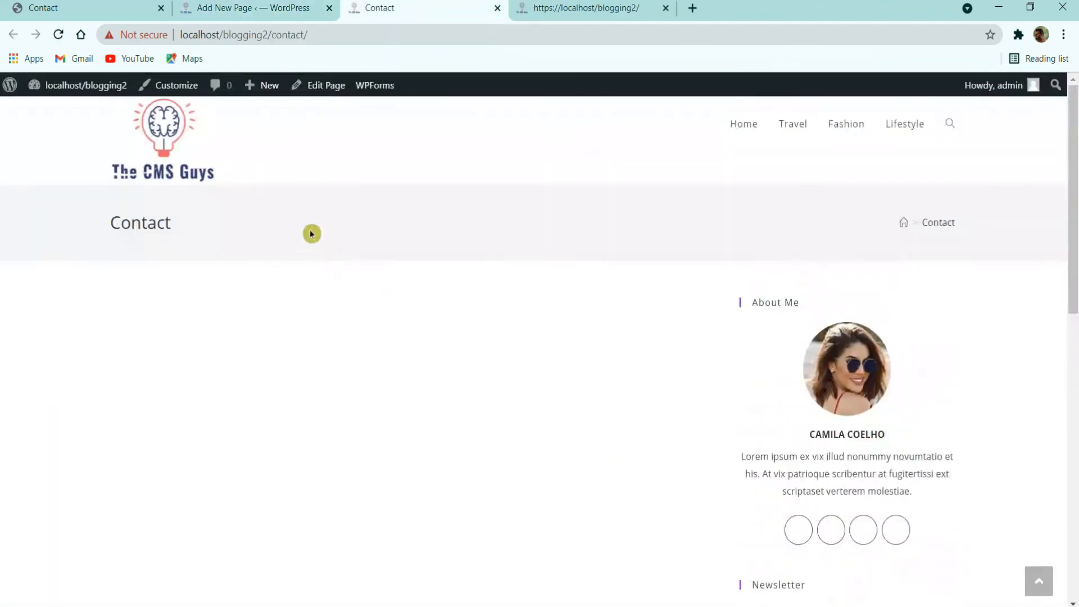
Step: Set the Contact page's content layout to Full Width, disable its title, and update
{"action": "key", "text": "ctrl+Page_Up"}
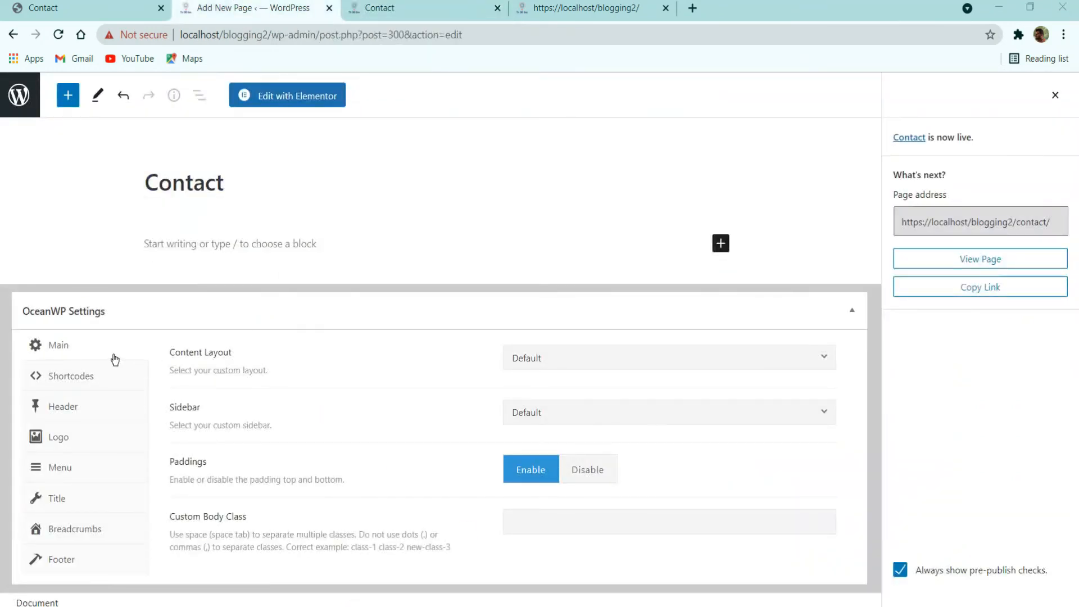
{"action": "left_click", "coordinate": [568, 365]}
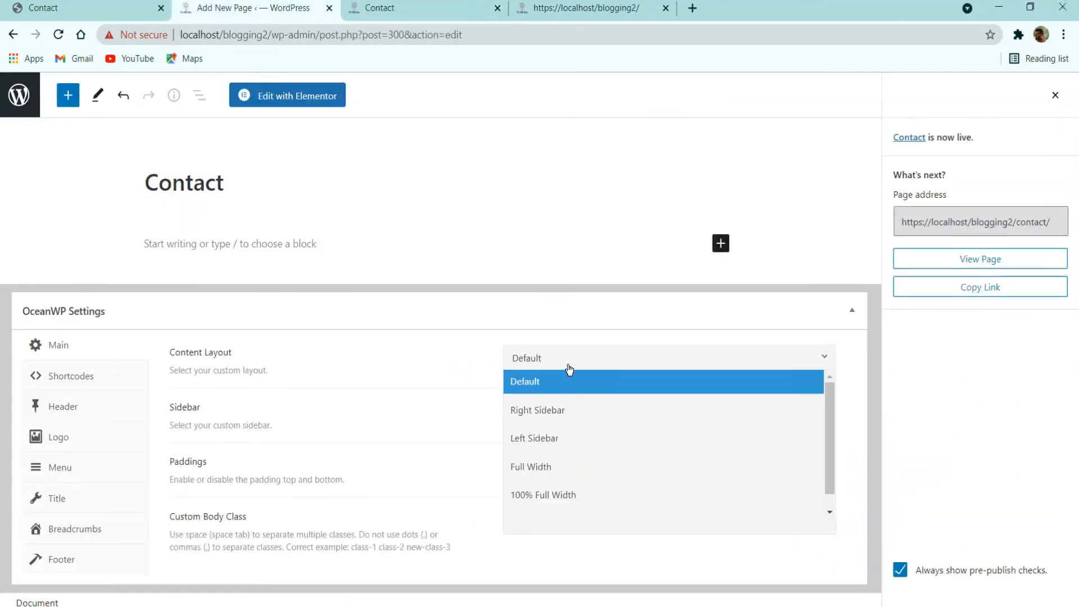
{"action": "left_click", "coordinate": [545, 476]}
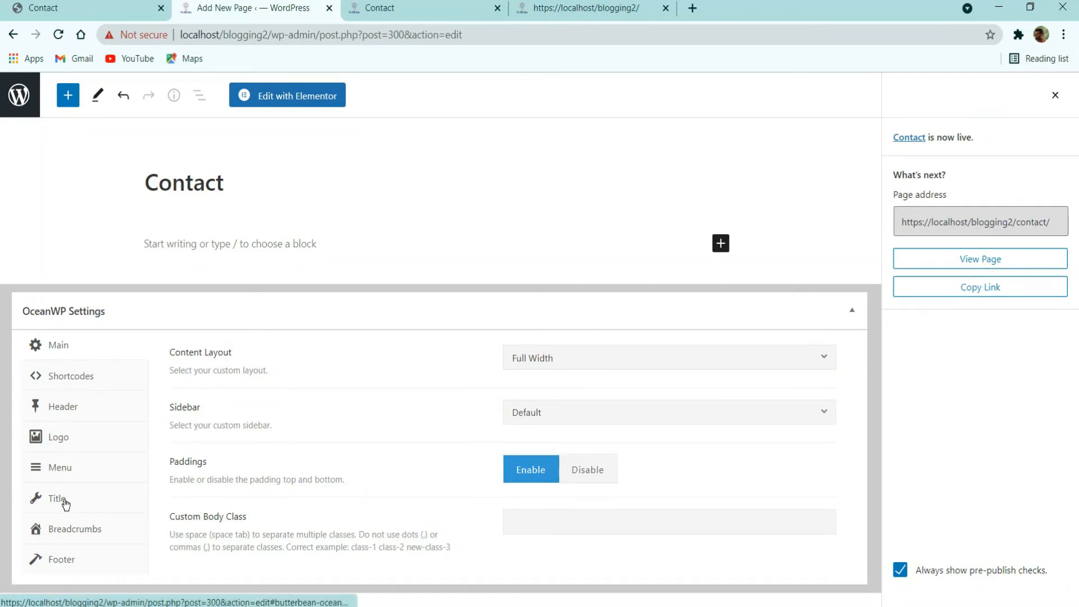
{"action": "left_click", "coordinate": [93, 501]}
{"action": "left_click", "coordinate": [669, 363]}
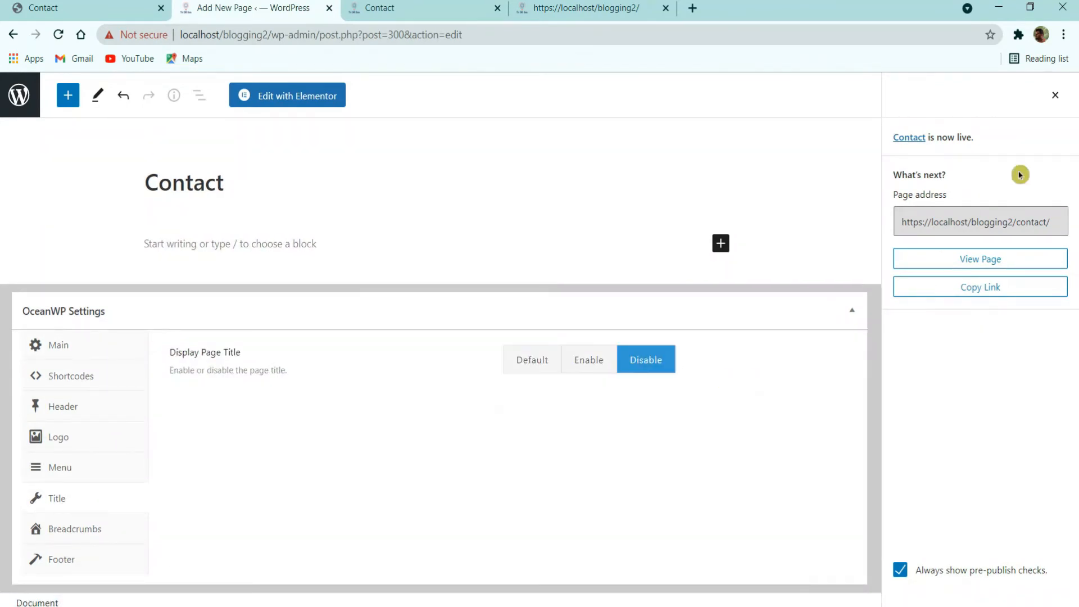
{"action": "left_click", "coordinate": [1056, 97]}
{"action": "left_click", "coordinate": [983, 96]}
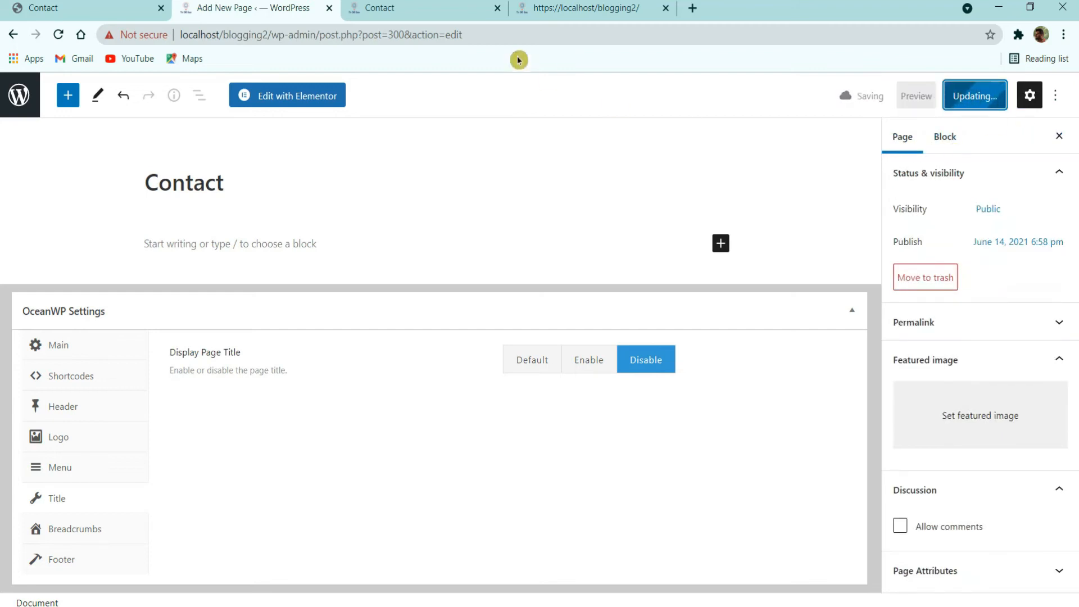
Step: Check the live Contact page, then open it with Elementor
{"action": "left_click", "coordinate": [436, 7]}
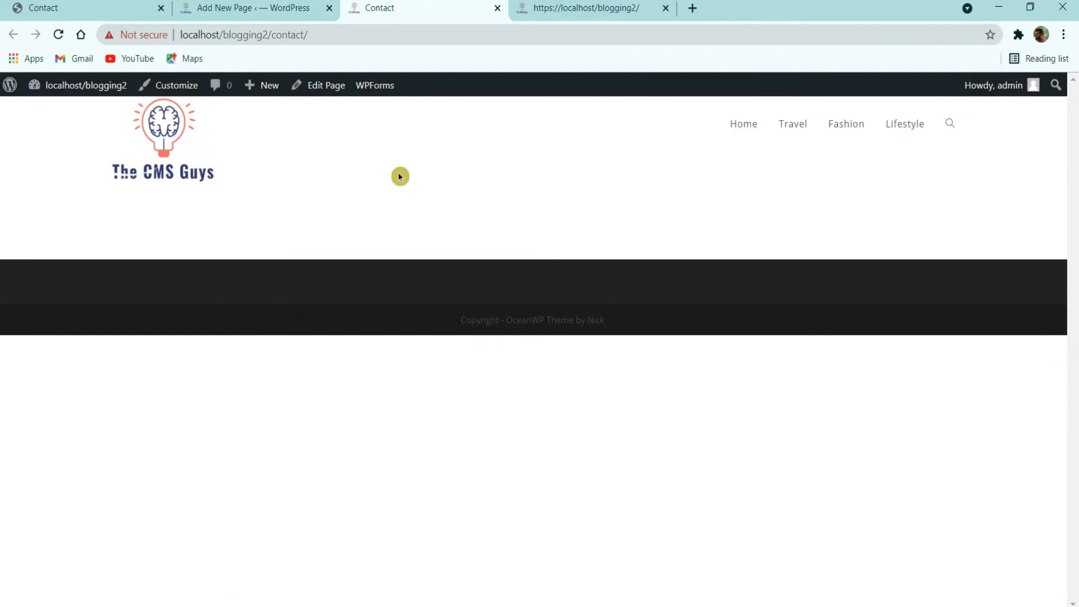
{"action": "left_click", "coordinate": [220, 9]}
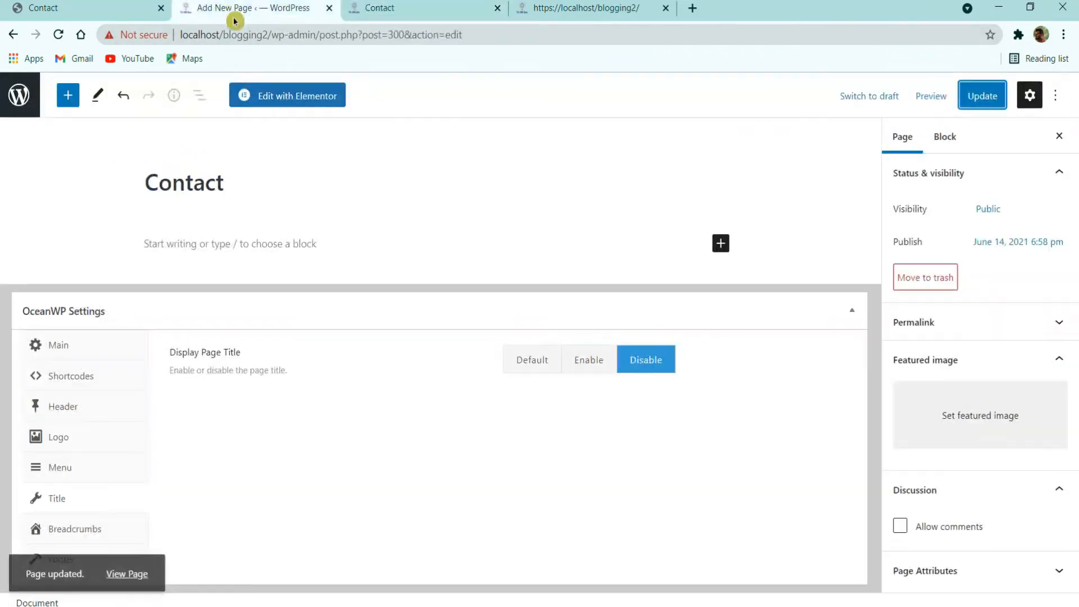
{"action": "left_click", "coordinate": [283, 111]}
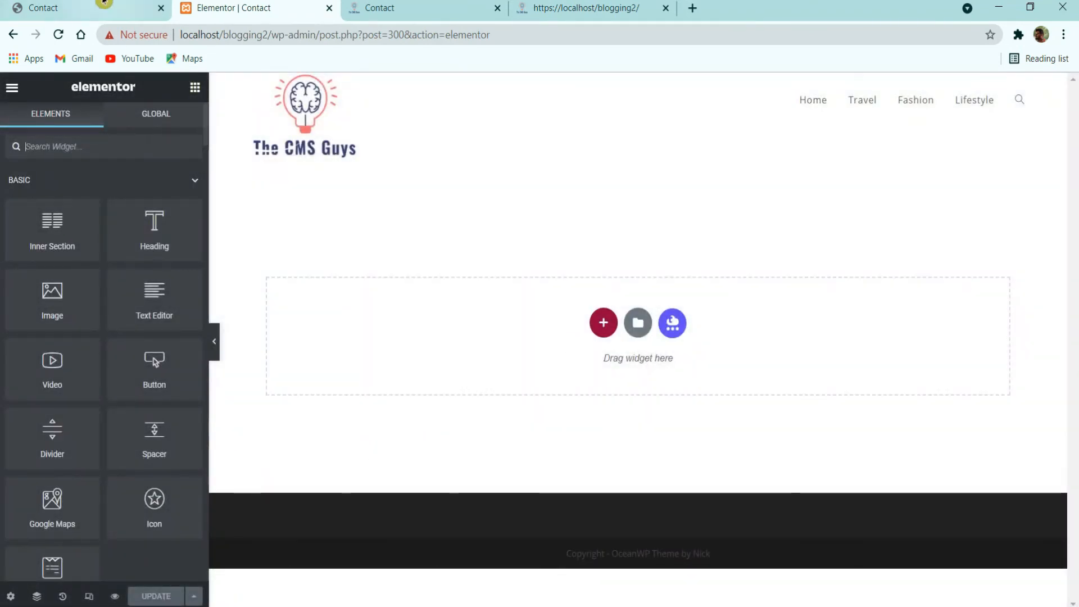
Step: Review the reference Contact page, then open Elementor's saved templates library
{"action": "left_click", "coordinate": [112, 8]}
{"action": "scroll", "coordinate": [572, 315], "scroll_direction": "down", "scroll_amount": 1}
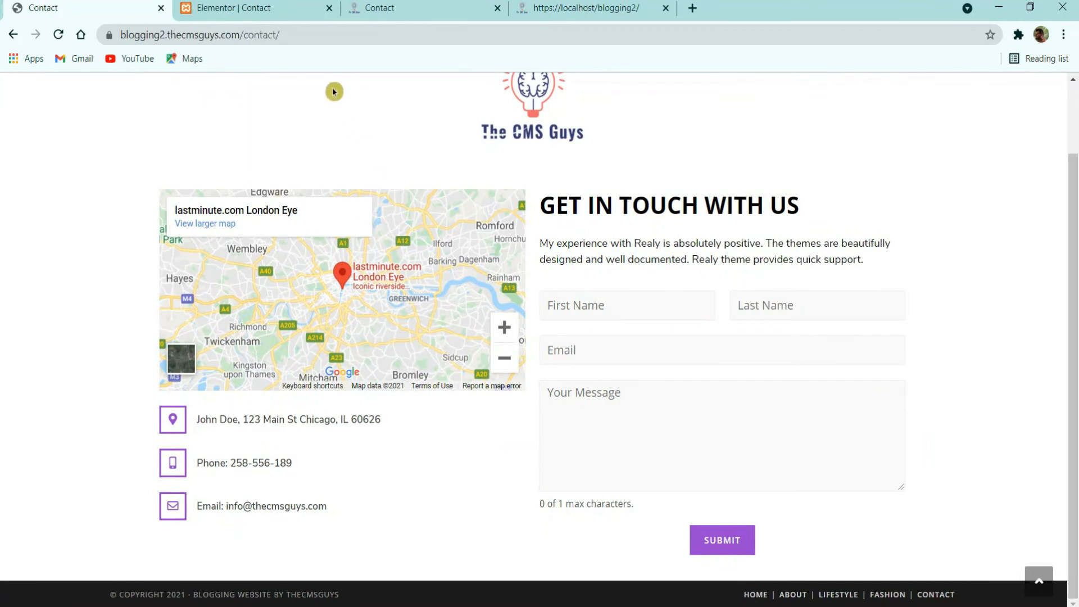
{"action": "left_click", "coordinate": [251, 7]}
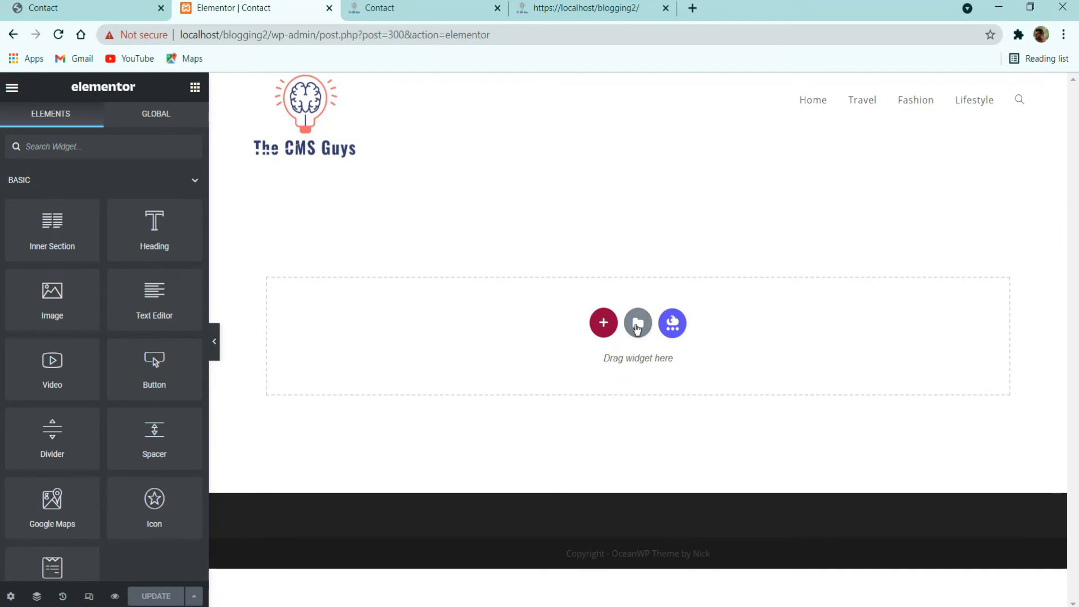
{"action": "left_click", "coordinate": [637, 329]}
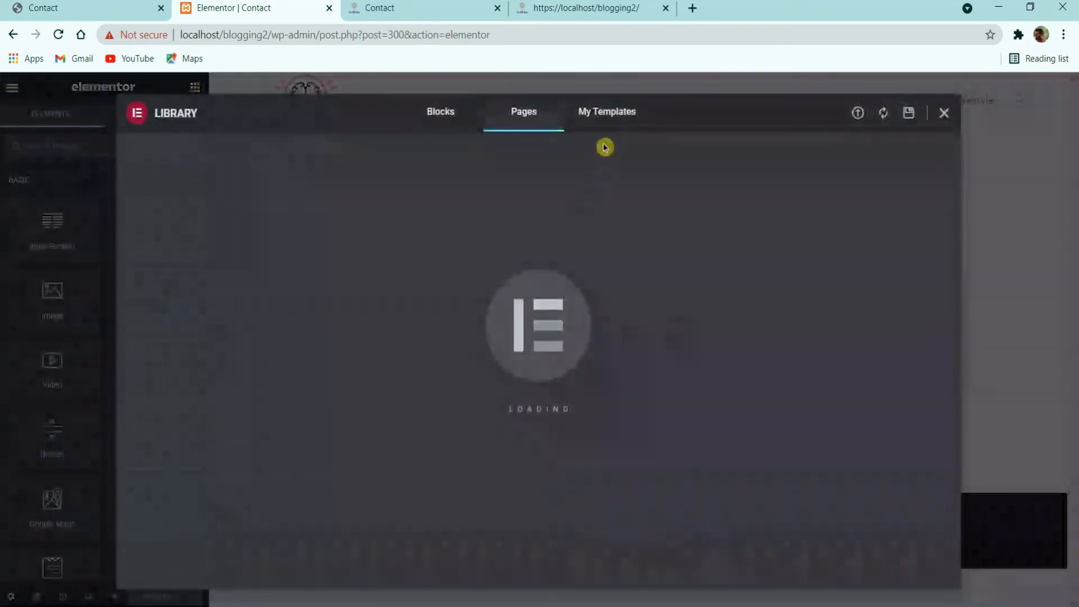
{"action": "left_click", "coordinate": [613, 126]}
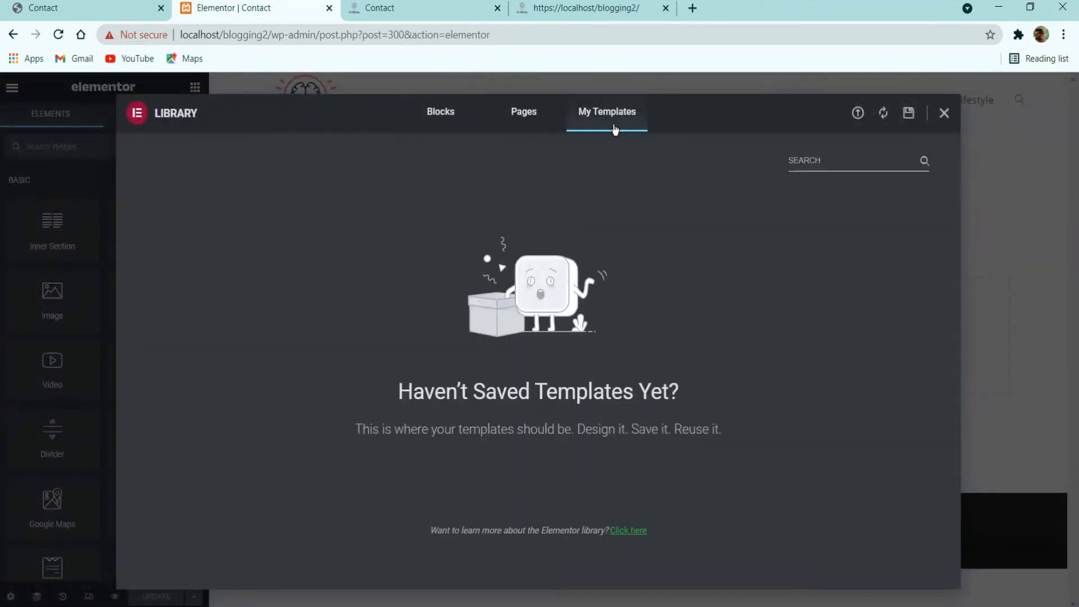
Step: Import the Contact Us Page template file and insert it, accepting its page settings
{"action": "left_click", "coordinate": [858, 114]}
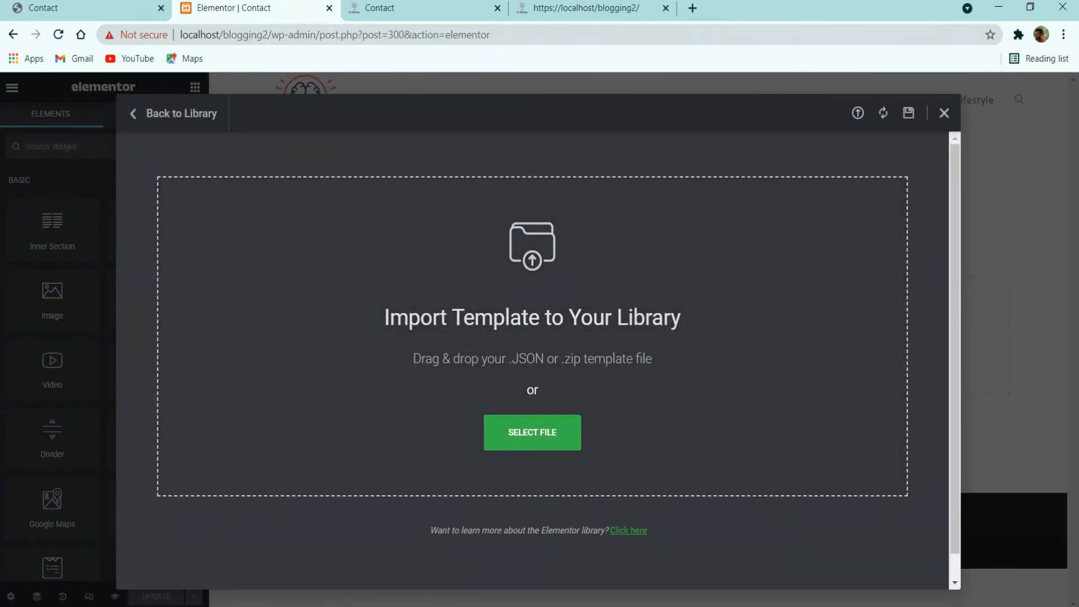
{"action": "left_click", "coordinate": [532, 432]}
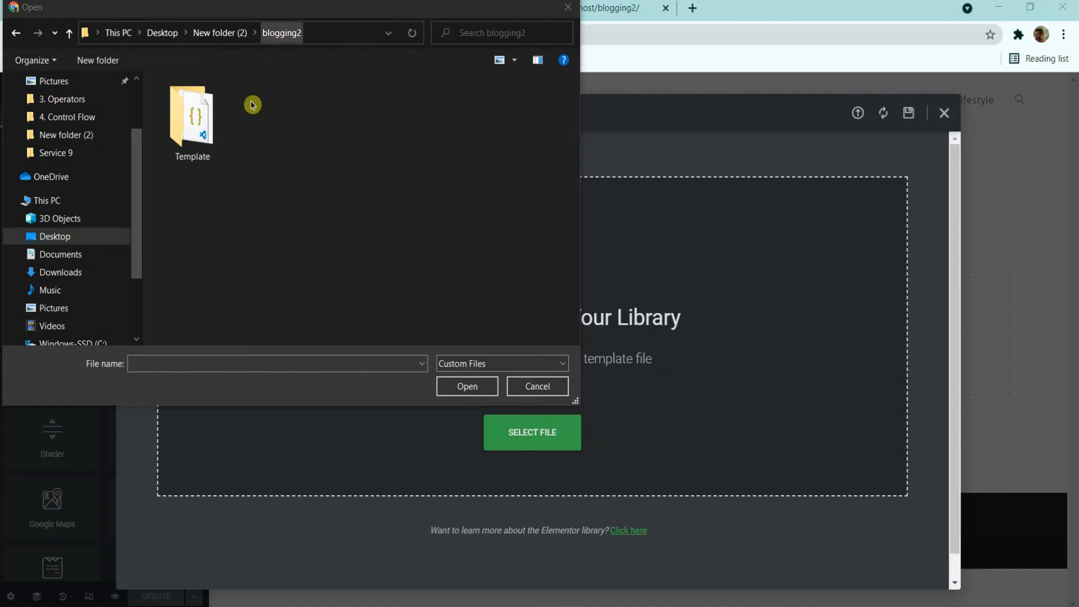
{"action": "double_click", "coordinate": [215, 133]}
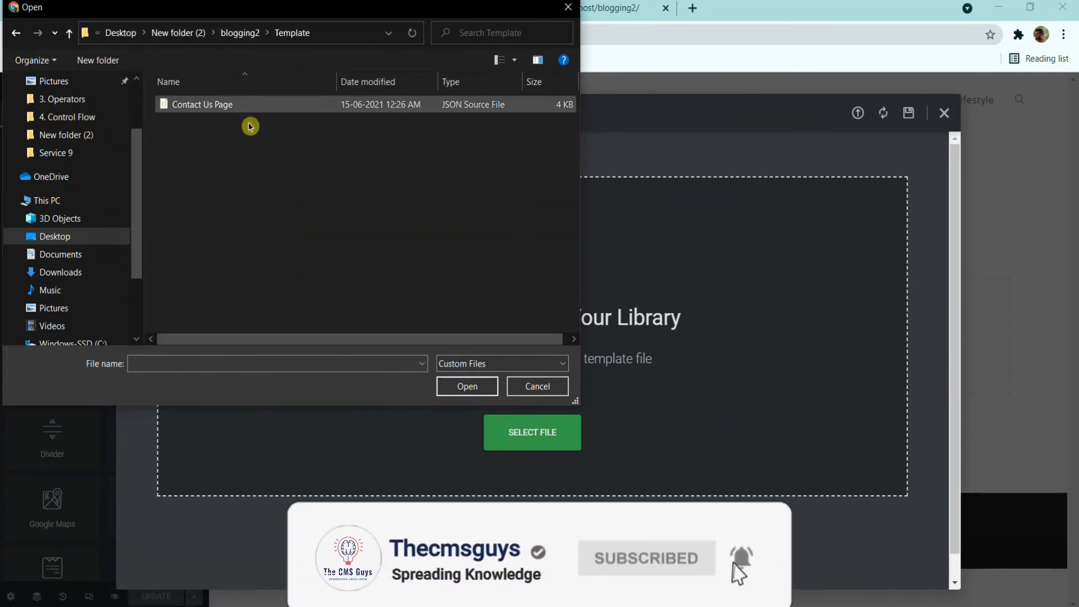
{"action": "left_click", "coordinate": [235, 109]}
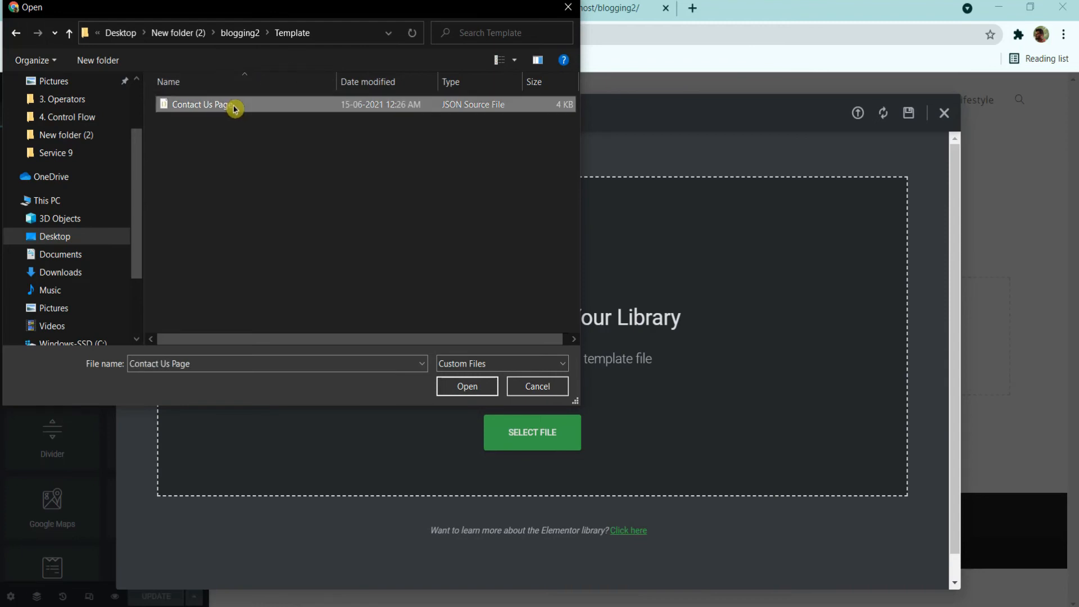
{"action": "double_click", "coordinate": [235, 107]}
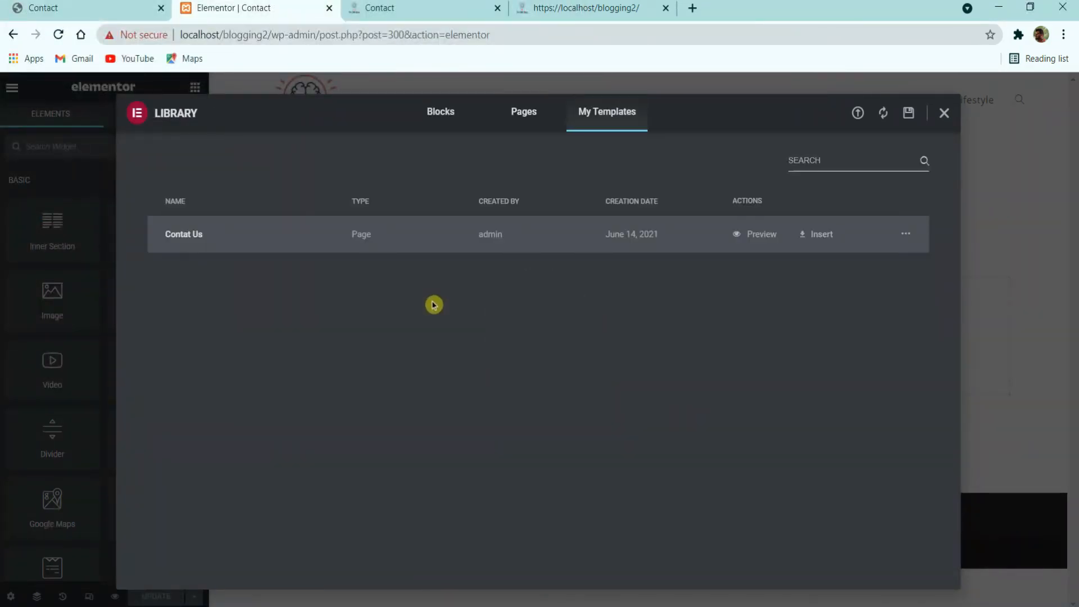
{"action": "left_click", "coordinate": [810, 236]}
{"action": "left_click", "coordinate": [591, 411]}
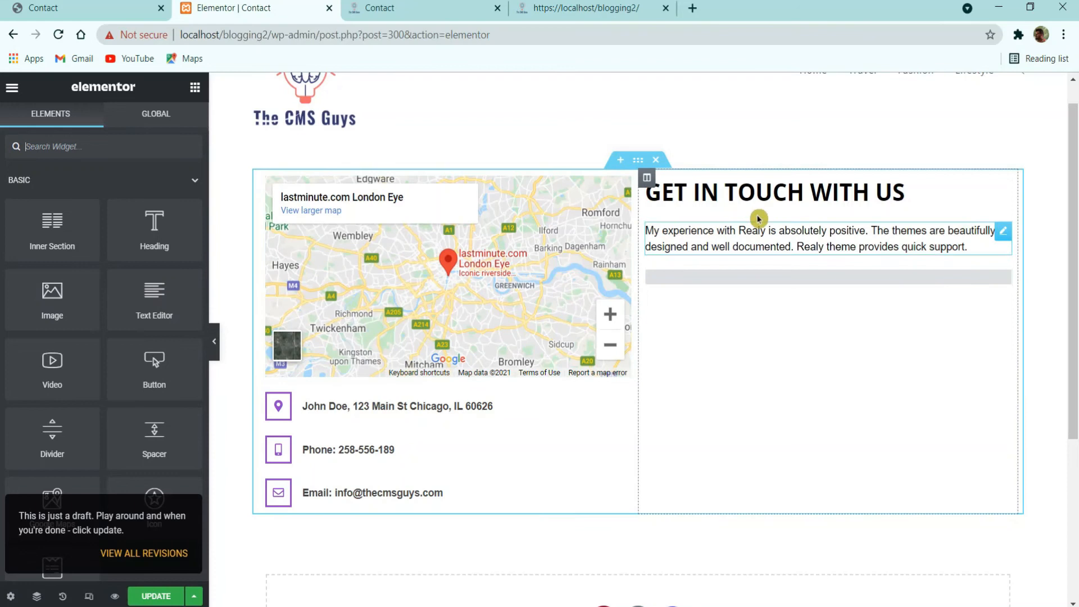
Step: Update the Contact page and check it live
{"action": "left_click", "coordinate": [733, 277]}
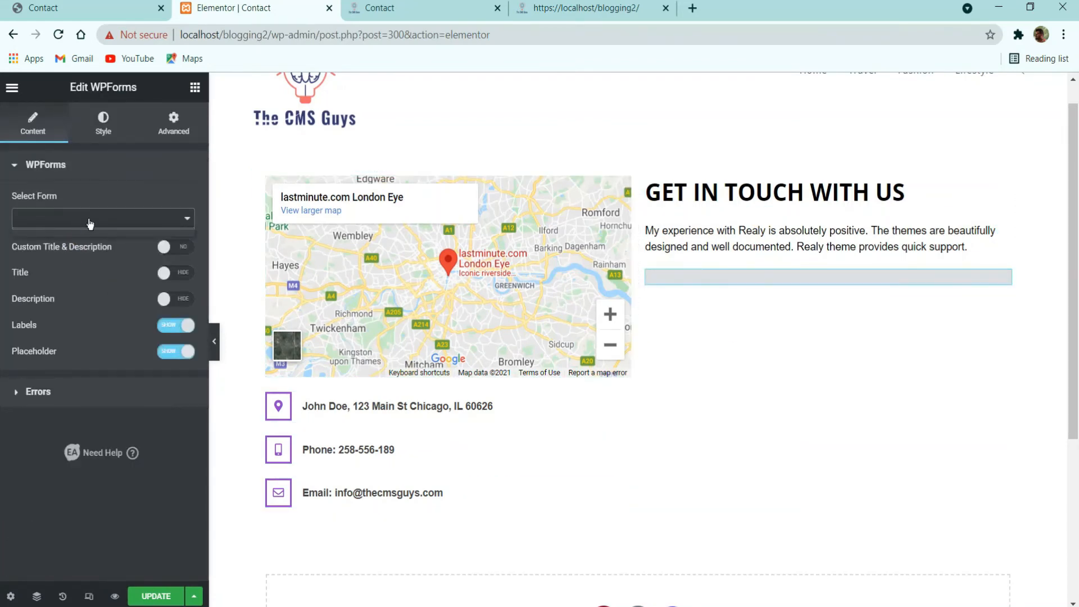
{"action": "left_click", "coordinate": [156, 596]}
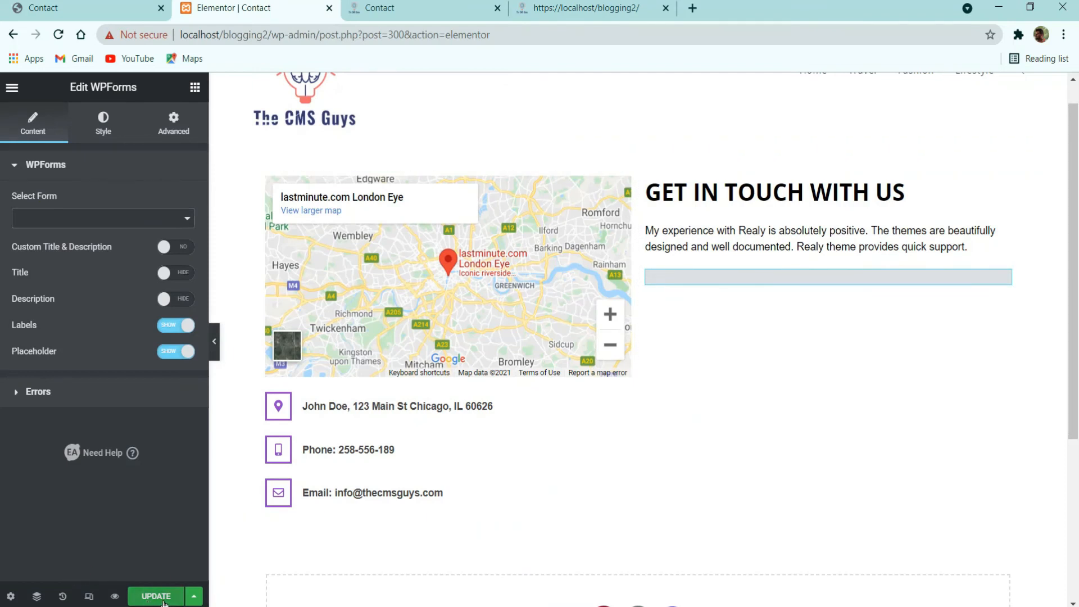
{"action": "left_click", "coordinate": [465, 3]}
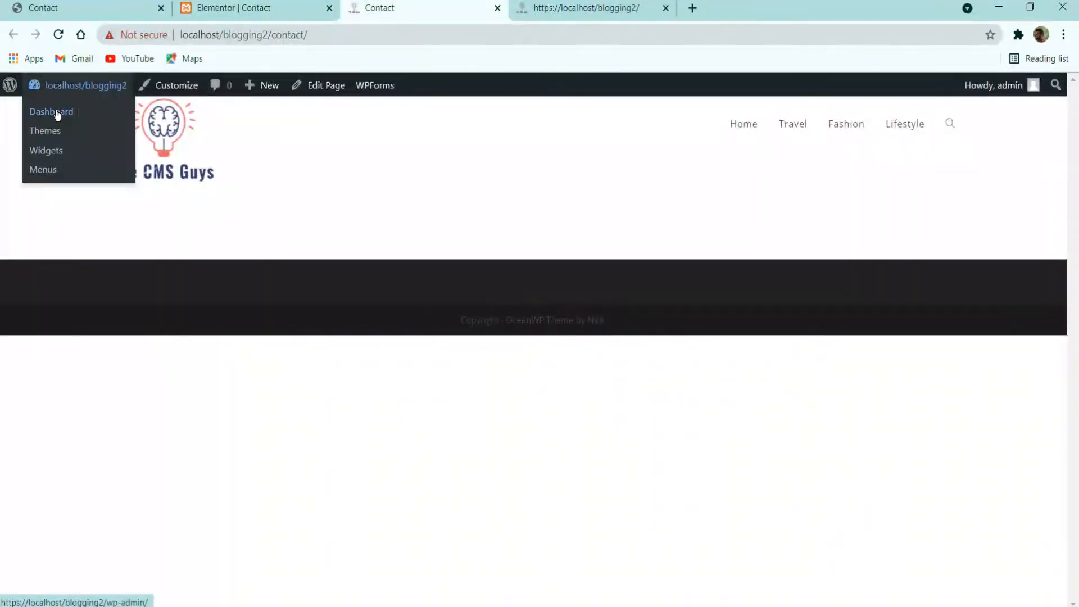
{"action": "left_click", "coordinate": [665, 7]}
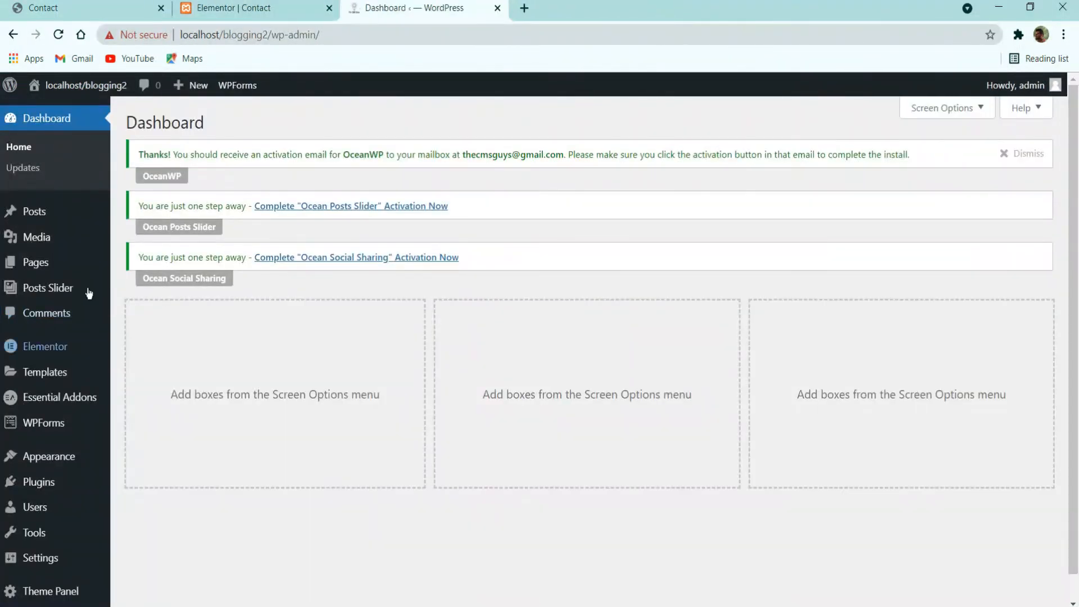
Step: Create a new WPForms form from the Simple Contact Form template and select its Name field
{"action": "left_click", "coordinate": [57, 423]}
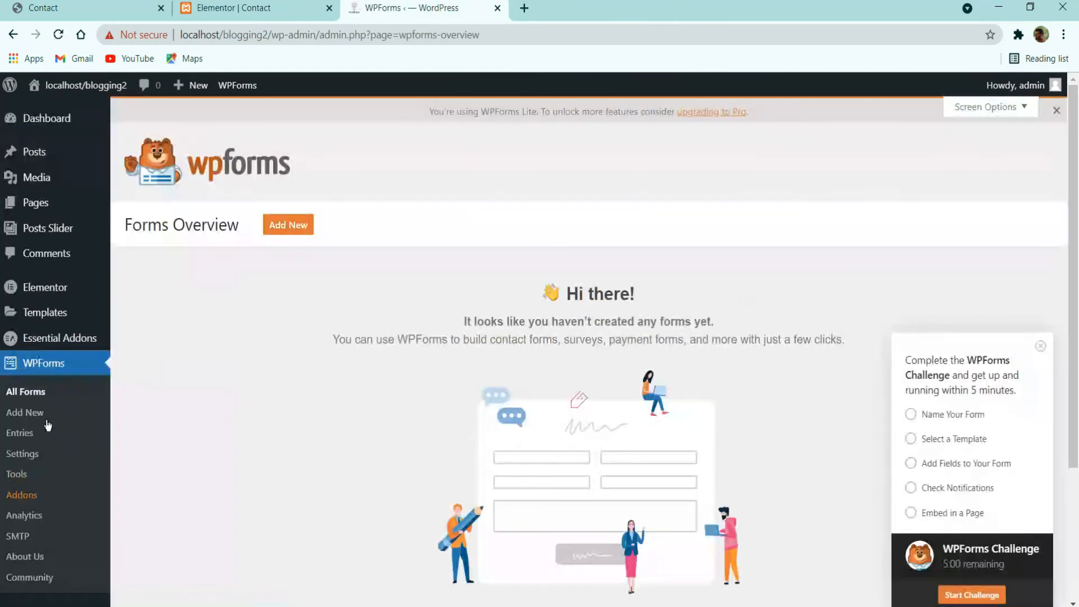
{"action": "left_click", "coordinate": [308, 232]}
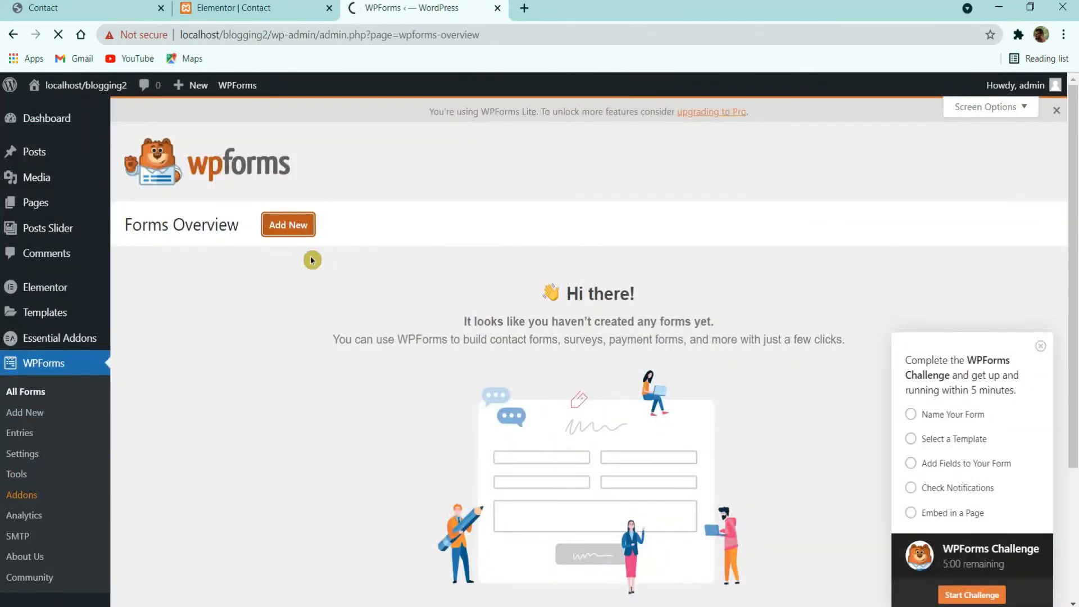
{"action": "left_click", "coordinate": [274, 12]}
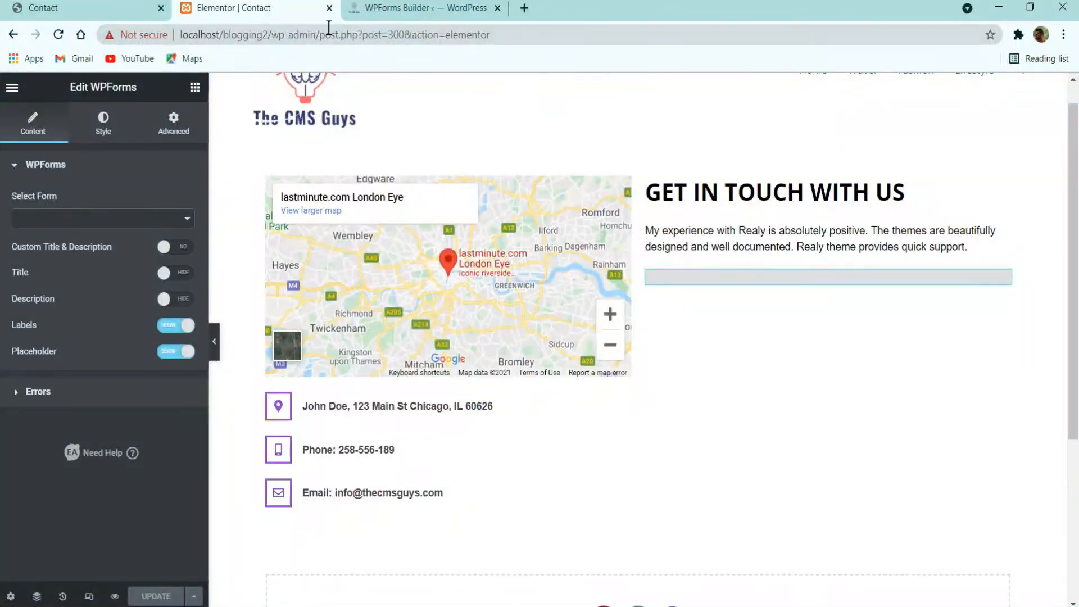
{"action": "left_click", "coordinate": [128, 11]}
{"action": "left_click_drag", "start_coordinate": [425, 8], "coordinate": [259, 11]}
{"action": "left_click", "coordinate": [125, 11]}
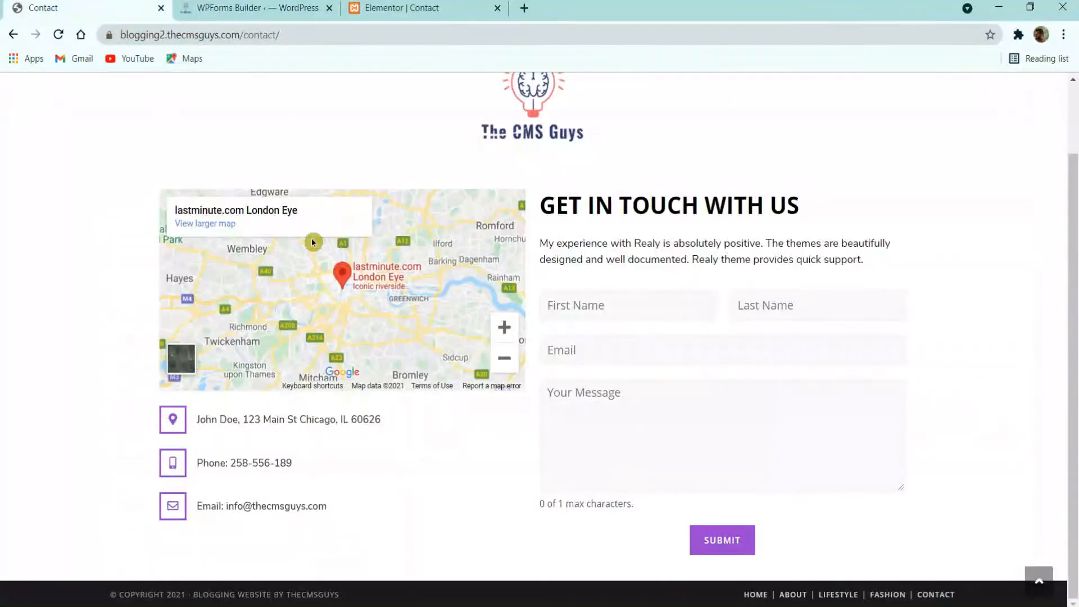
{"action": "left_click", "coordinate": [258, 8]}
{"action": "left_click", "coordinate": [525, 415]}
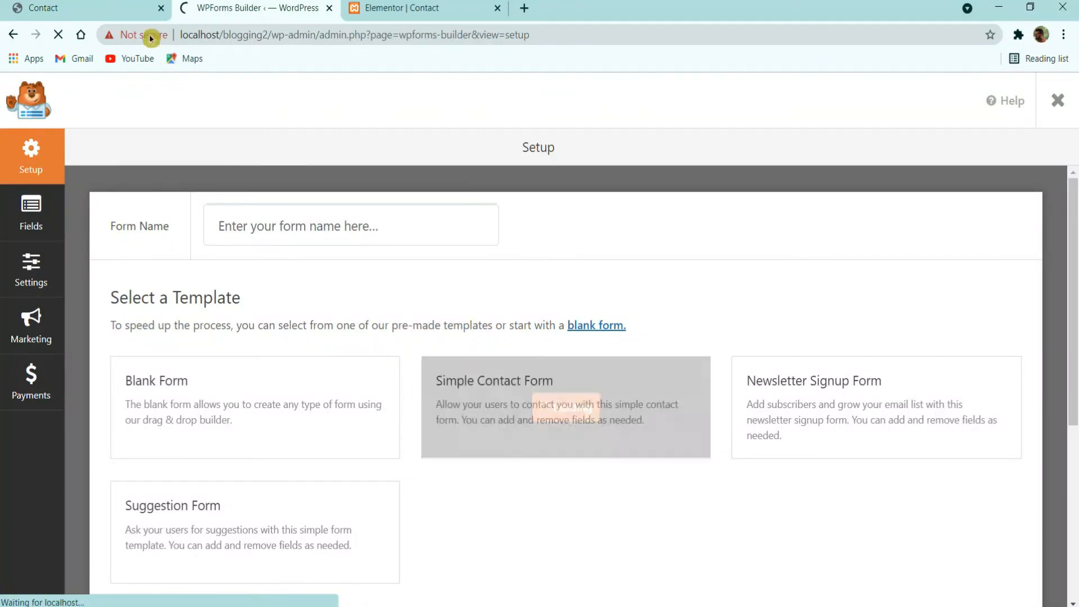
{"action": "left_click", "coordinate": [95, 3]}
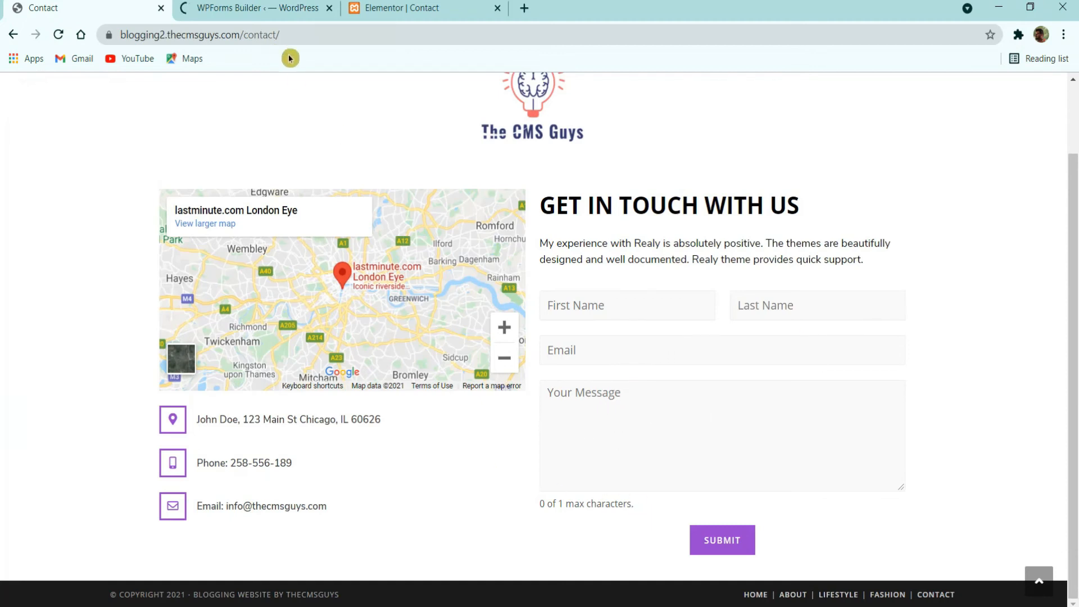
{"action": "left_click", "coordinate": [258, 17]}
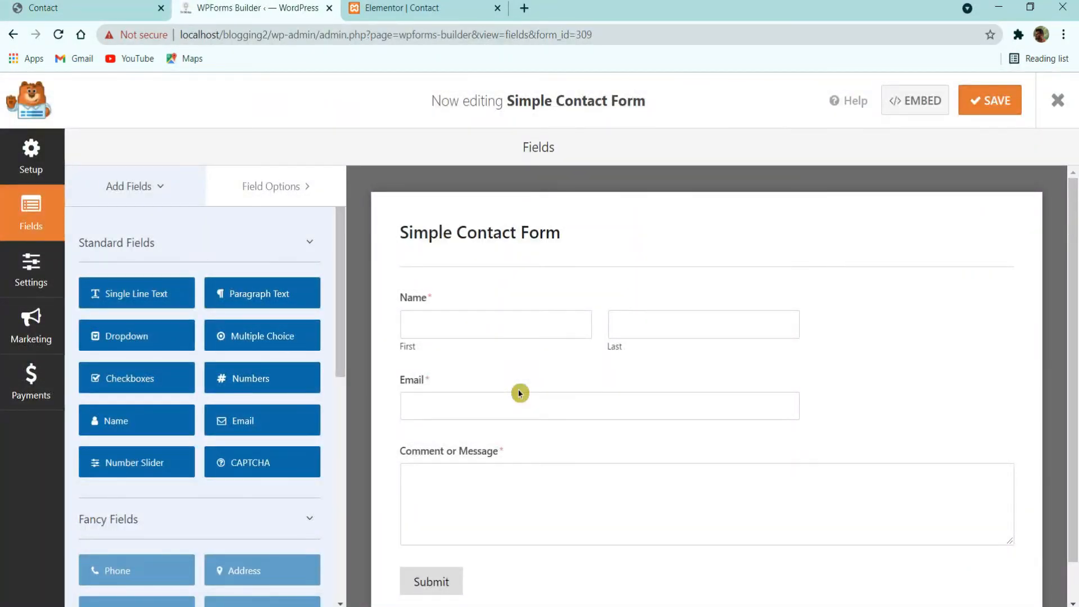
{"action": "left_click", "coordinate": [594, 338]}
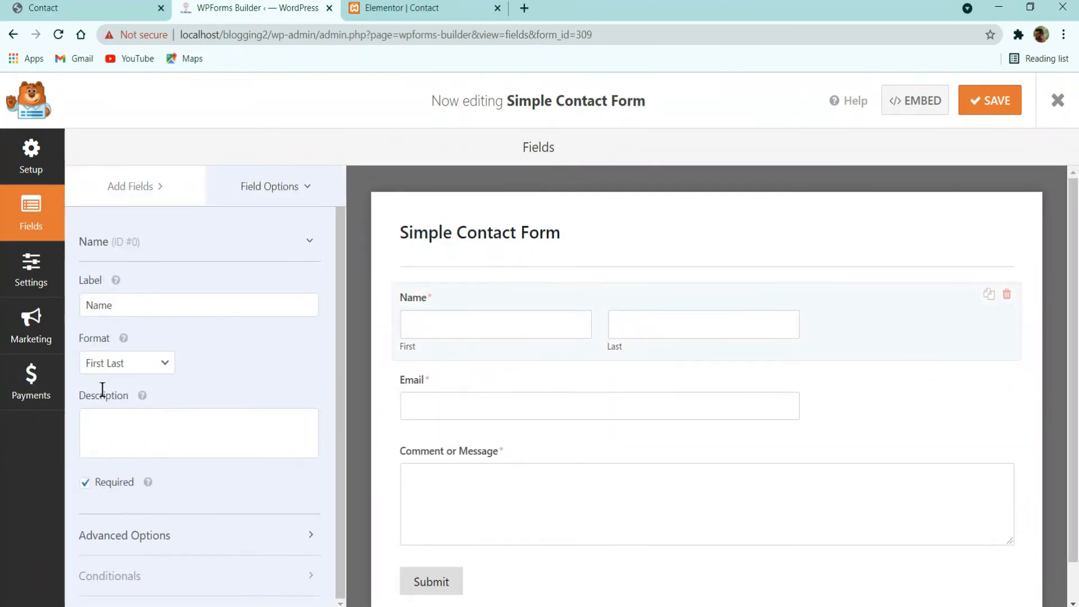
Step: Give the Name field 'First Name' and 'Last Name' placeholders and hide its label and sub-labels
{"action": "left_click", "coordinate": [67, 8]}
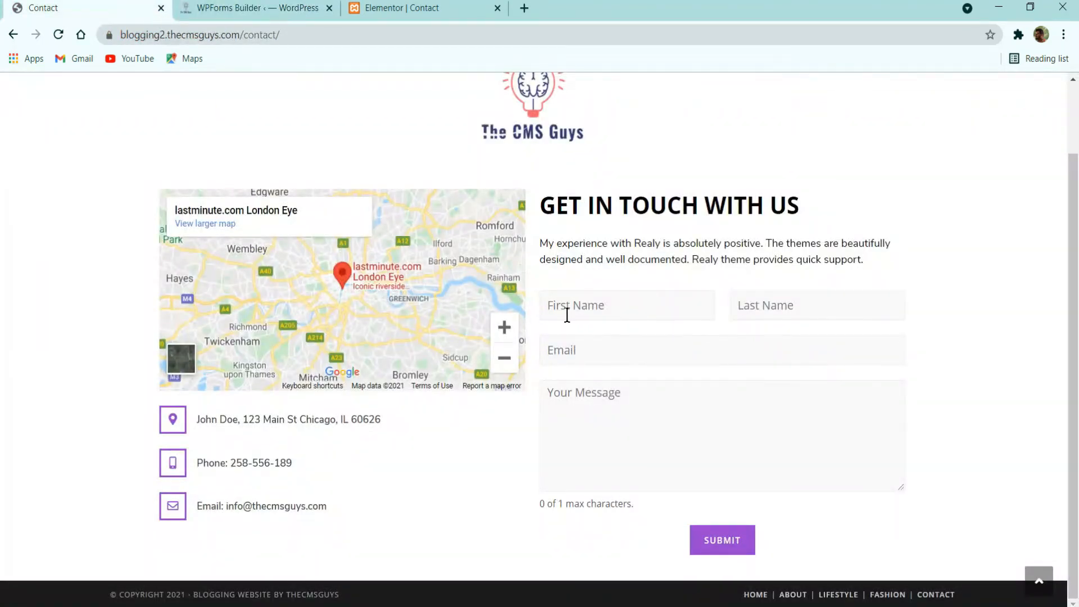
{"action": "left_click", "coordinate": [219, 7]}
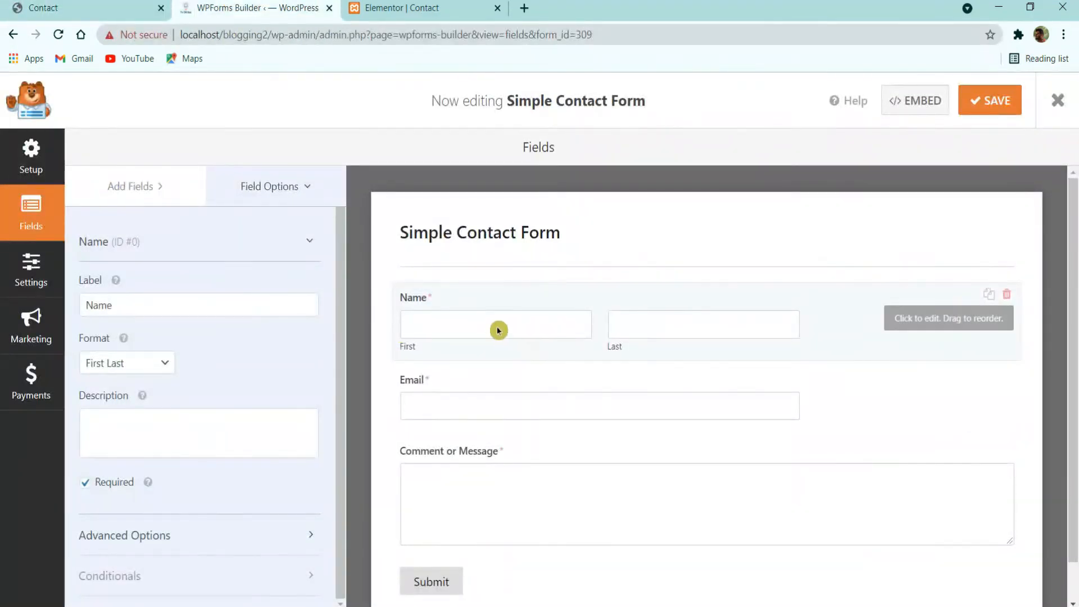
{"action": "left_click", "coordinate": [143, 535]}
{"action": "scroll", "coordinate": [143, 522], "scroll_direction": "down", "scroll_amount": 5}
{"action": "left_click", "coordinate": [117, 357]}
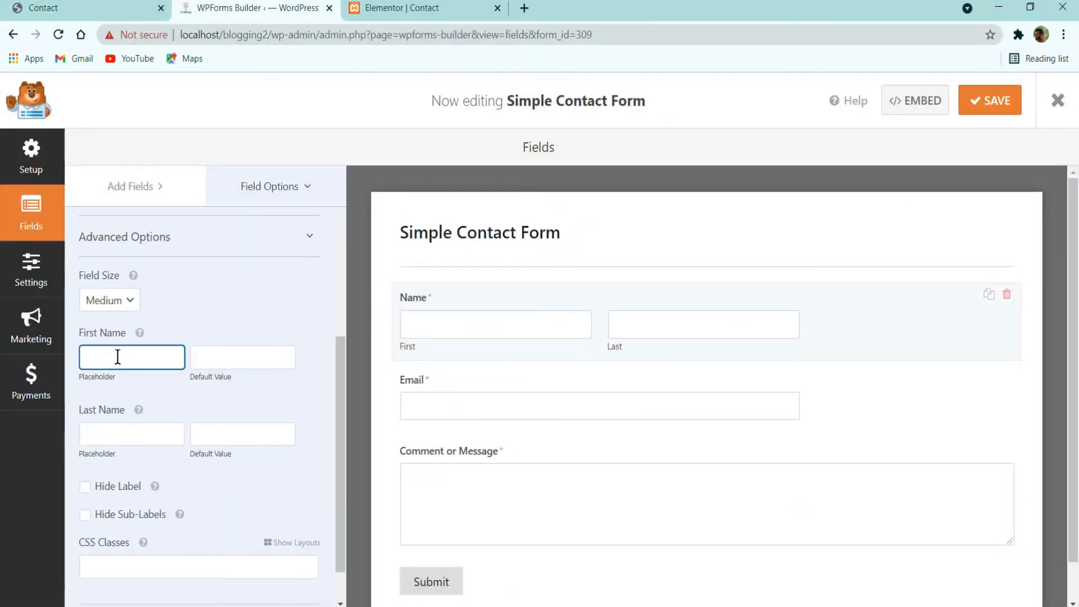
{"action": "type", "text": "First "}
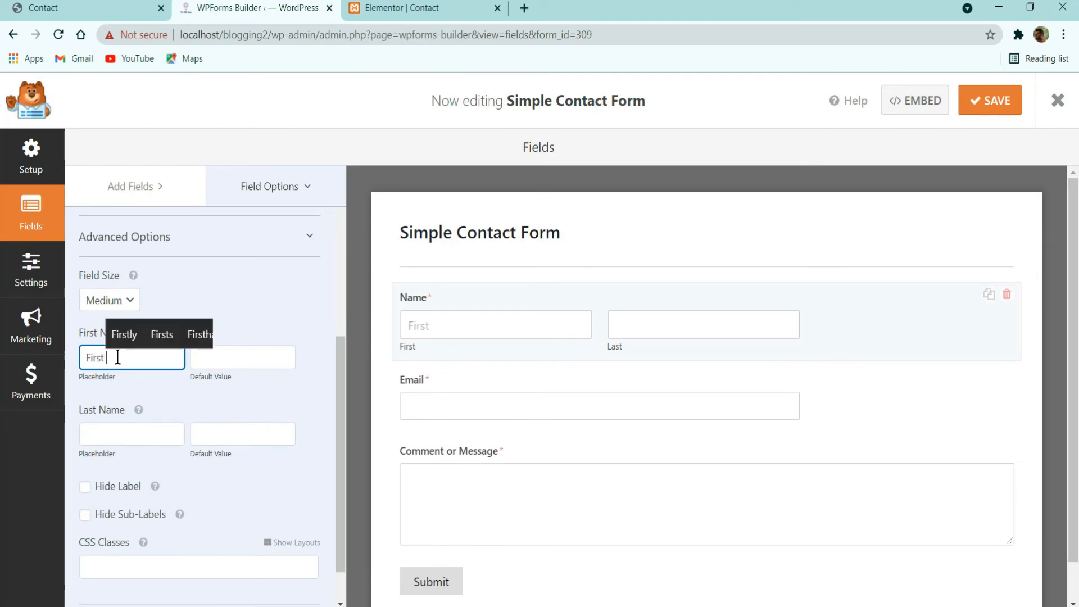
{"action": "type", "text": "Name"}
{"action": "left_click", "coordinate": [127, 430]}
{"action": "type", "text": "Last Name"}
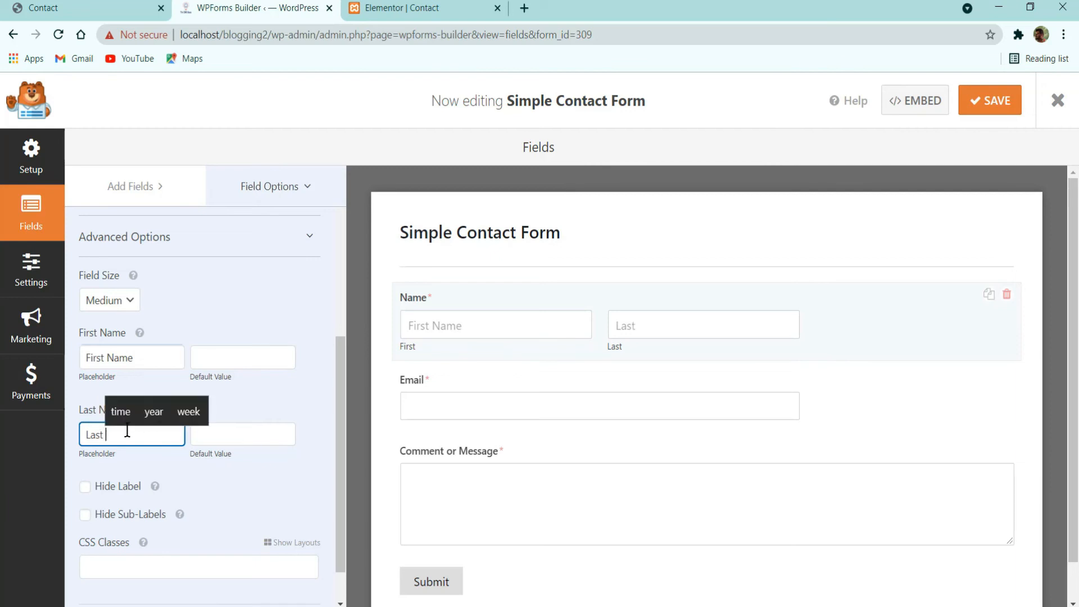
{"action": "left_click", "coordinate": [110, 487]}
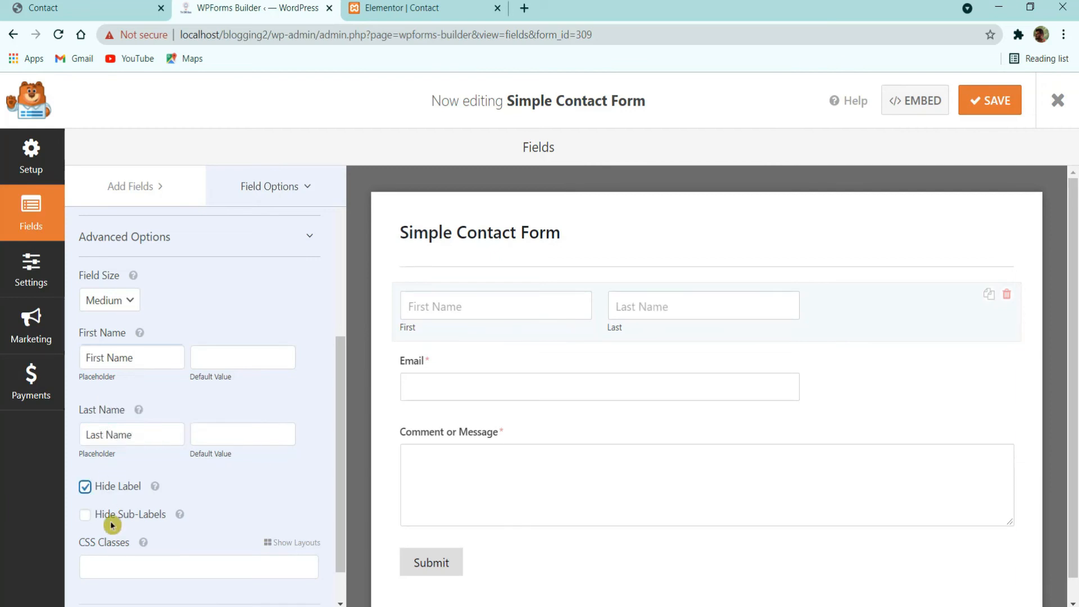
{"action": "left_click", "coordinate": [116, 516]}
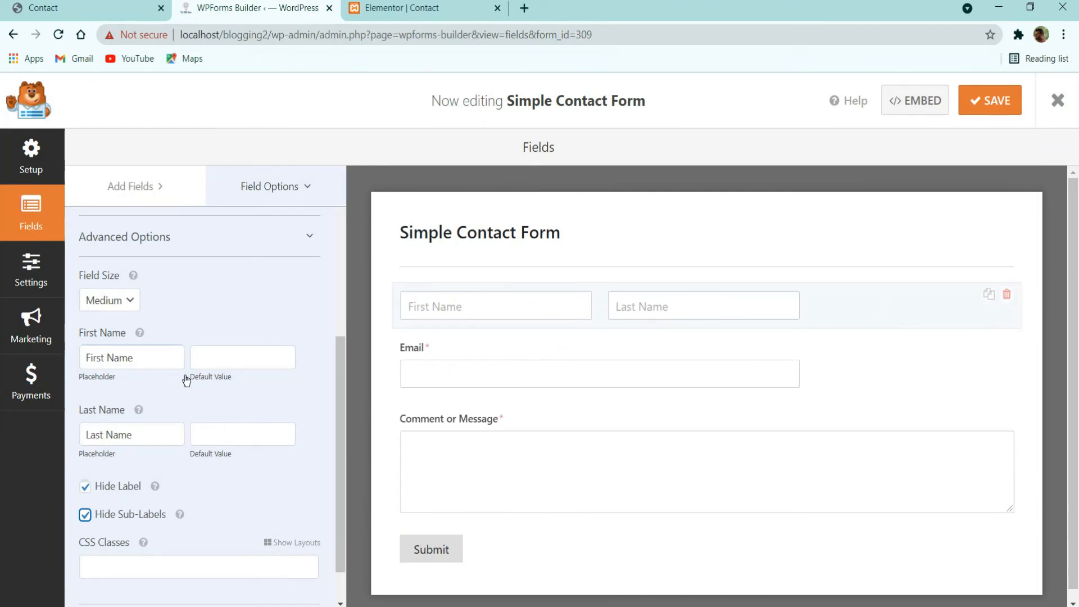
{"action": "left_click", "coordinate": [583, 372]}
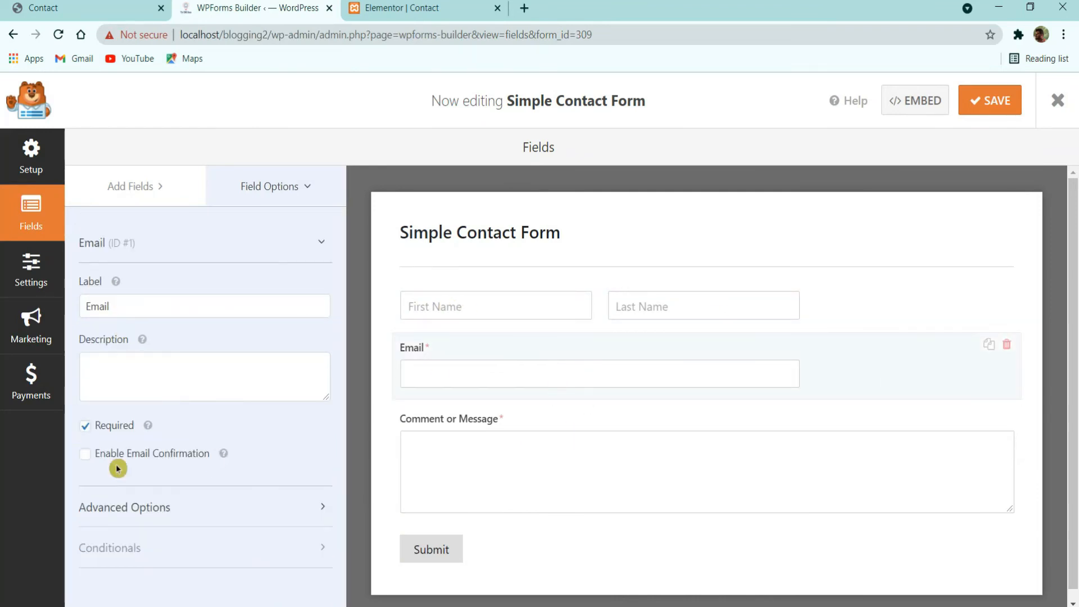
Step: Give the Email field an 'Email' placeholder and hide its label
{"action": "left_click", "coordinate": [116, 507]}
{"action": "scroll", "coordinate": [132, 528], "scroll_direction": "down", "scroll_amount": 5}
{"action": "left_click", "coordinate": [126, 333]}
{"action": "type", "text": "E"}
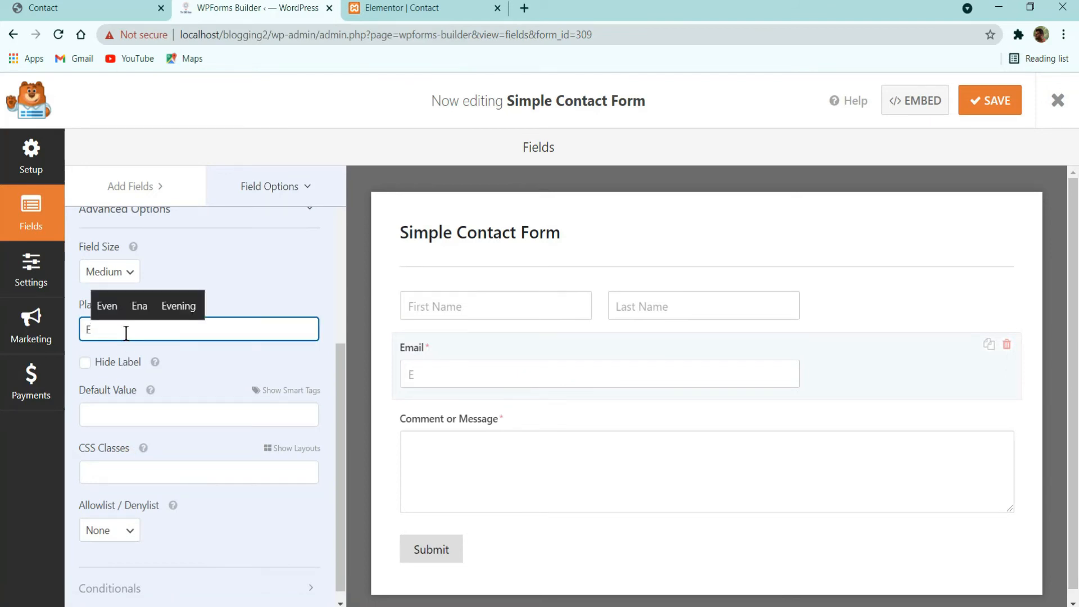
{"action": "type", "text": "mail"}
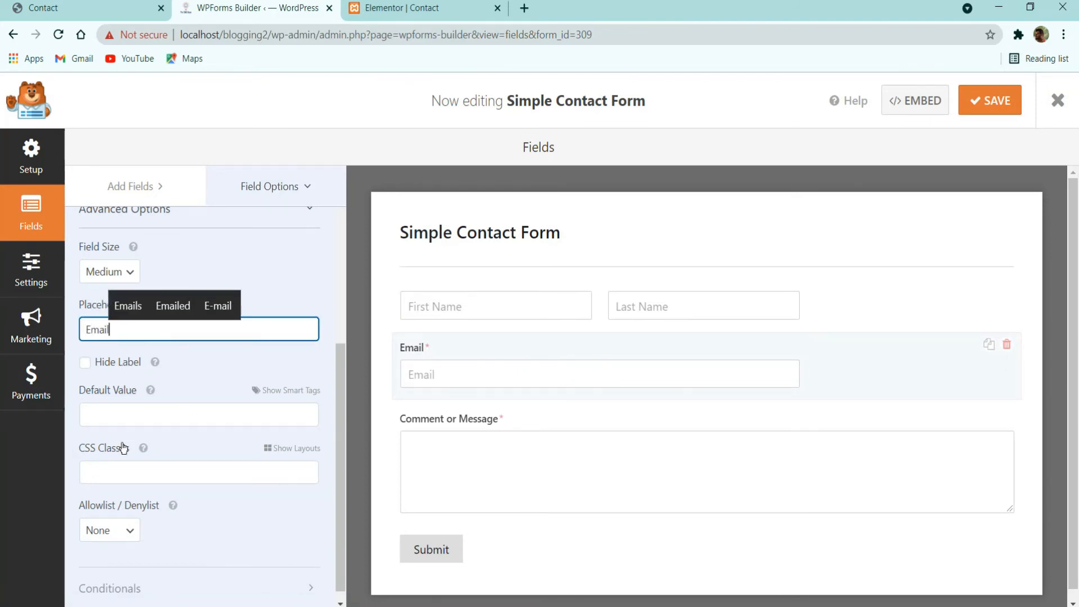
{"action": "left_click", "coordinate": [120, 365]}
{"action": "scroll", "coordinate": [163, 531], "scroll_direction": "down", "scroll_amount": 1}
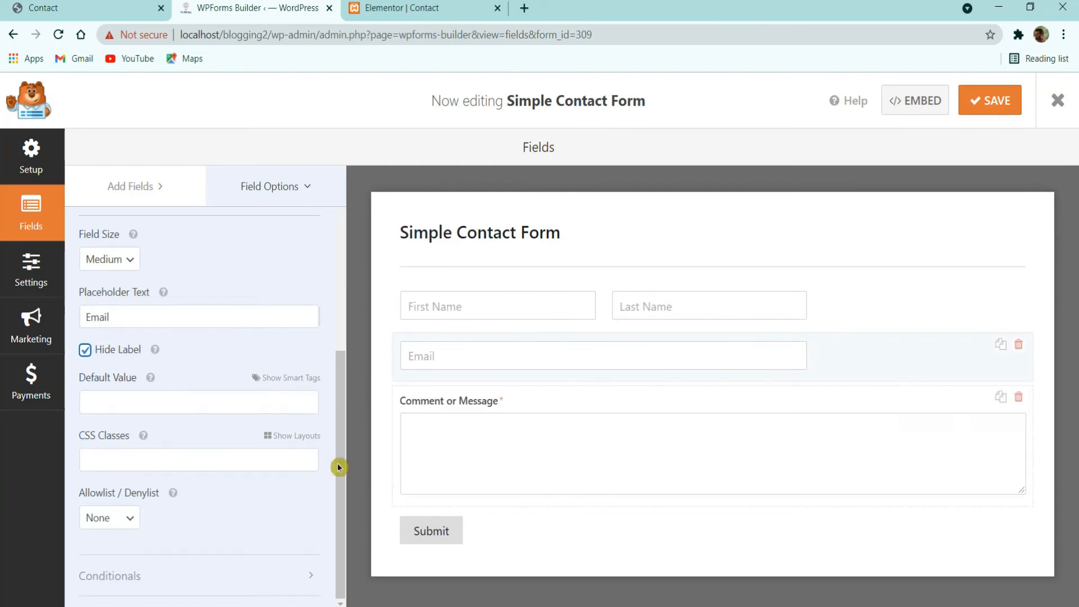
Step: Give the message field a 'Your Message' placeholder, hide its label, remove the length limit, and save
{"action": "left_click", "coordinate": [550, 428]}
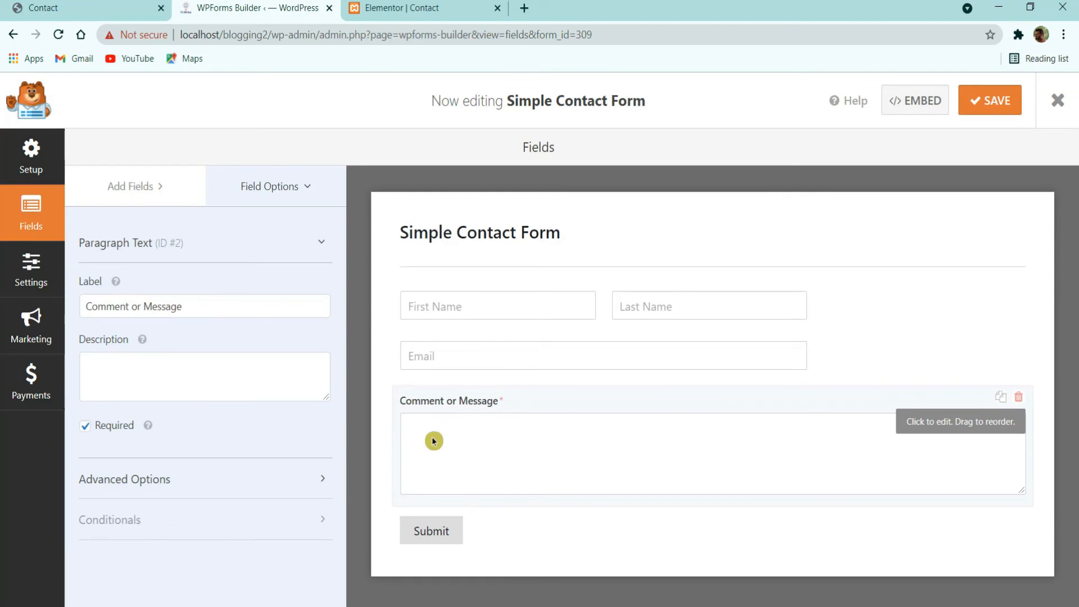
{"action": "left_click", "coordinate": [145, 481]}
{"action": "scroll", "coordinate": [200, 444], "scroll_direction": "down", "scroll_amount": 5}
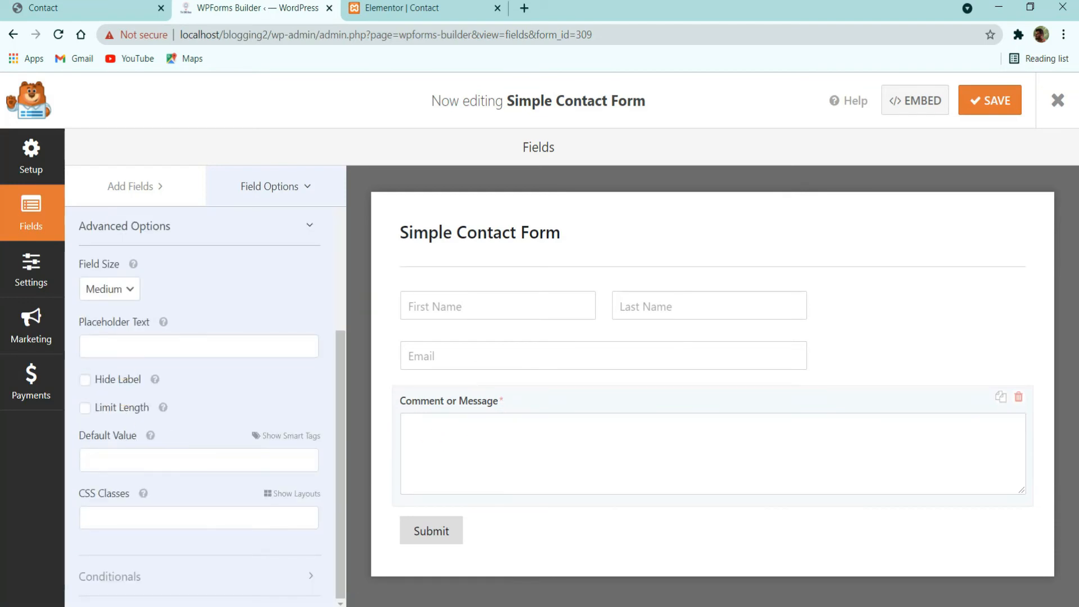
{"action": "left_click", "coordinate": [162, 347]}
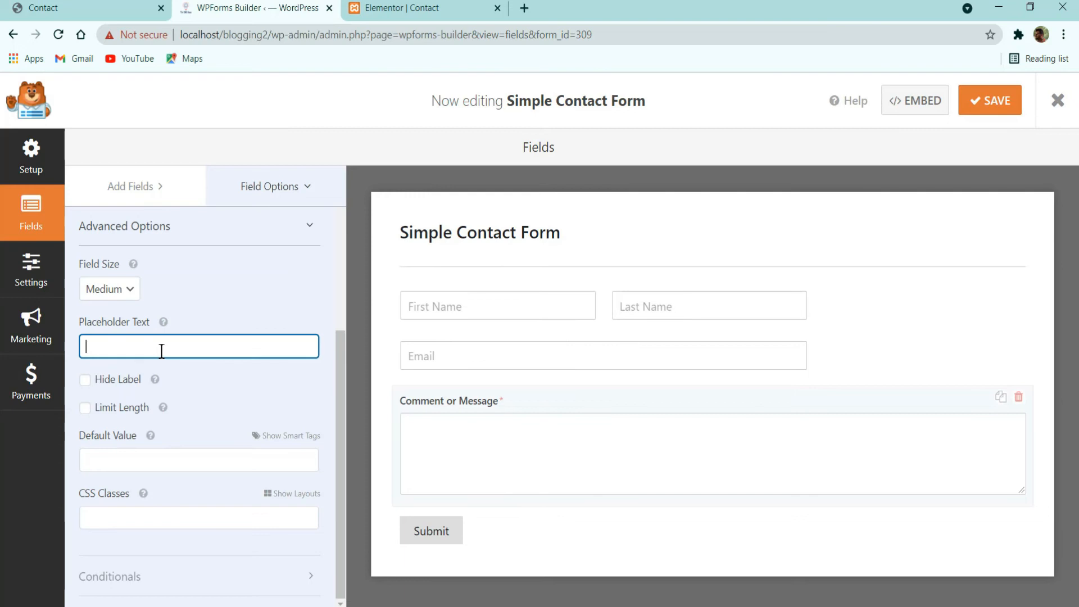
{"action": "type", "text": "Yo"}
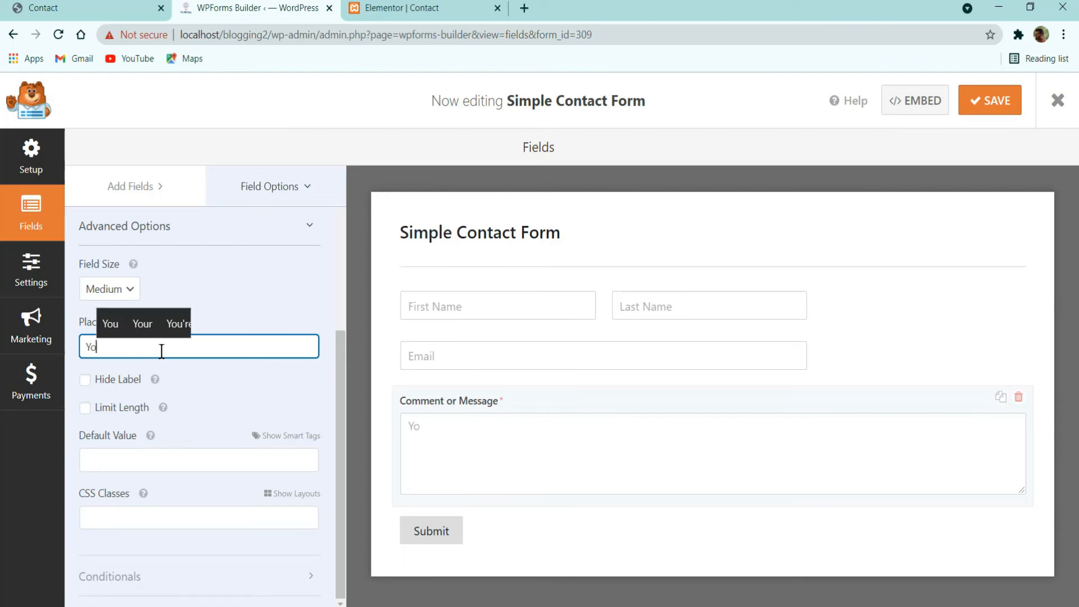
{"action": "type", "text": "ur Message"}
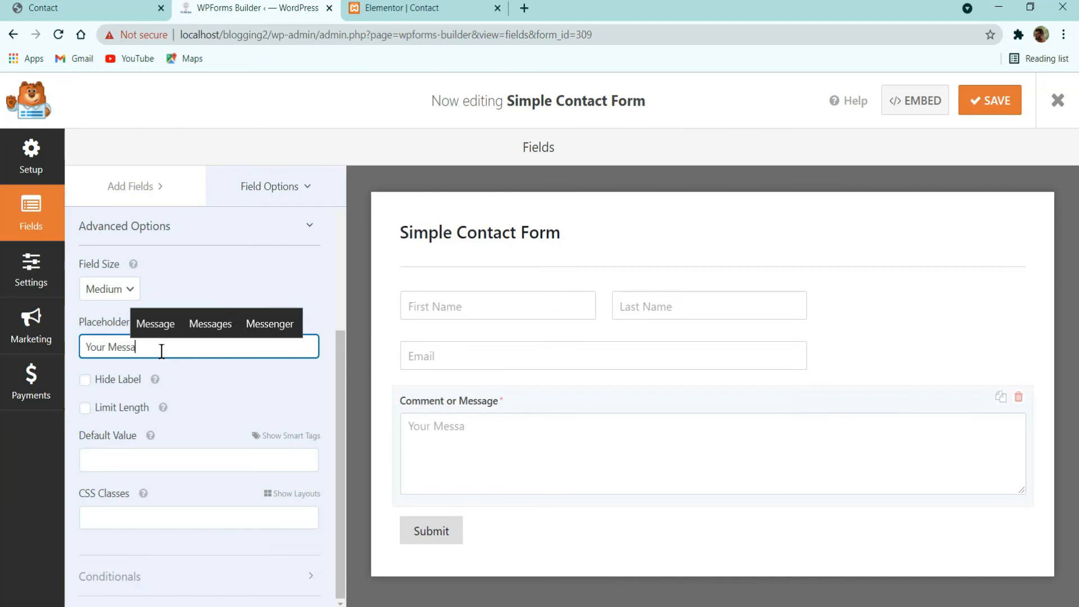
{"action": "left_click", "coordinate": [107, 380]}
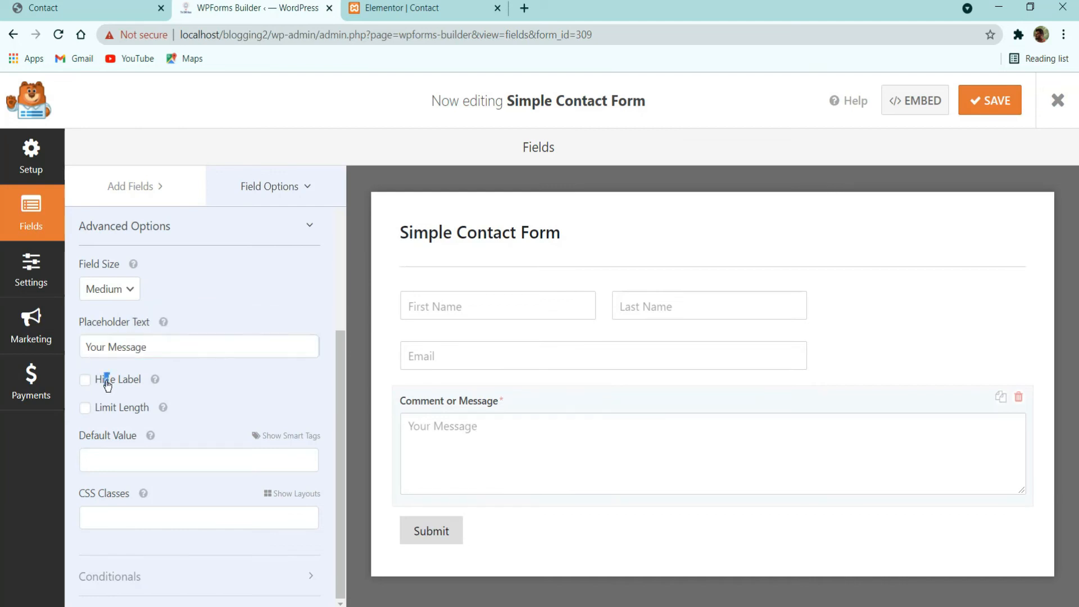
{"action": "left_click", "coordinate": [107, 409]}
{"action": "left_click", "coordinate": [116, 381]}
{"action": "left_click", "coordinate": [118, 409]}
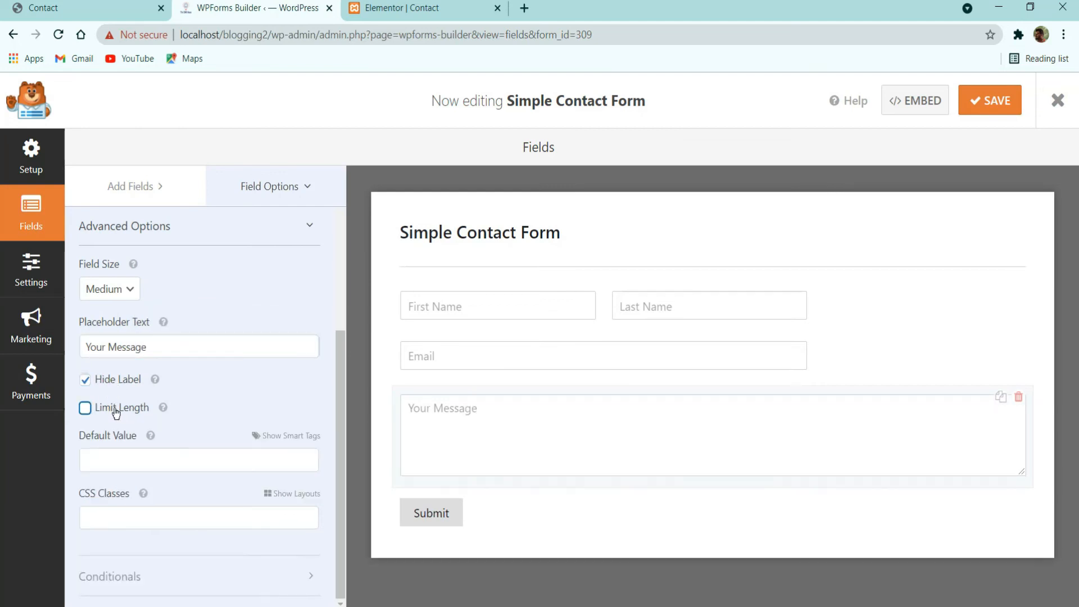
{"action": "left_click", "coordinate": [978, 101]}
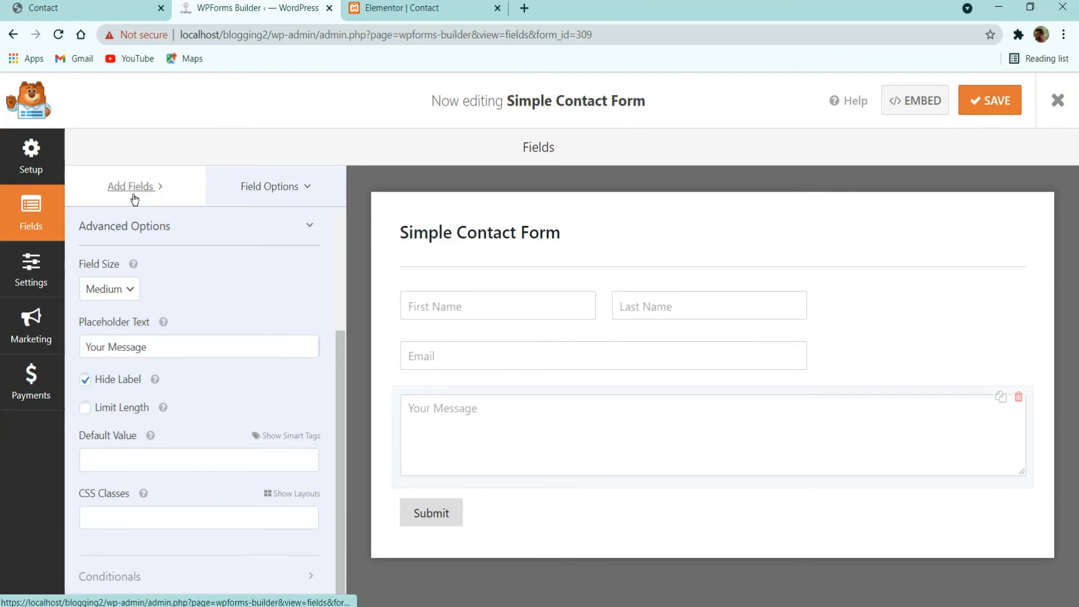
Step: Reload the Elementor editor and select Simple Contact Form in the WPForms widget
{"action": "left_click", "coordinate": [399, 8]}
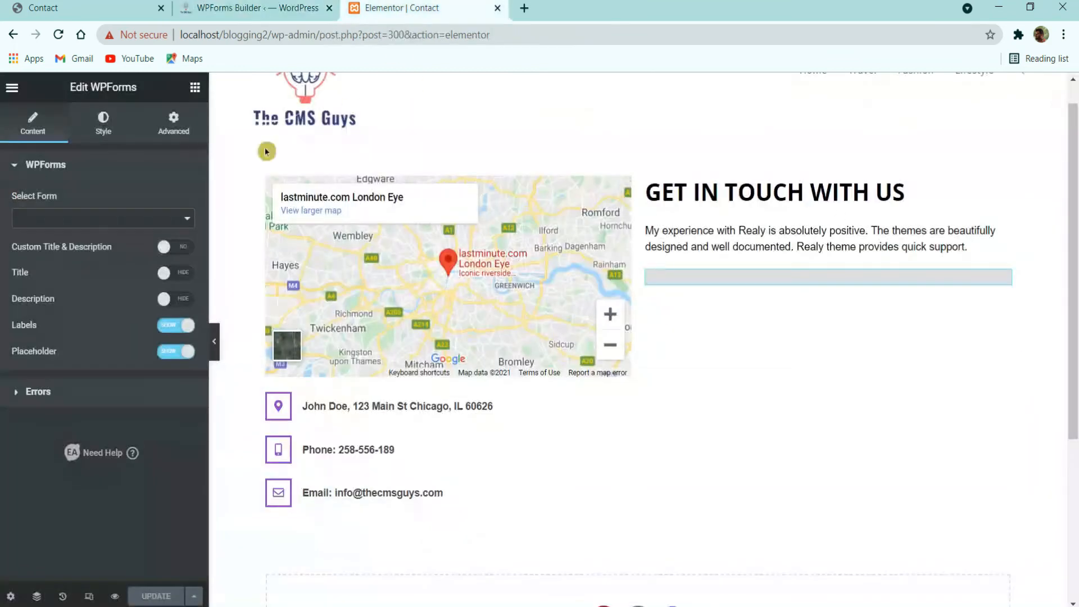
{"action": "left_click", "coordinate": [61, 36]}
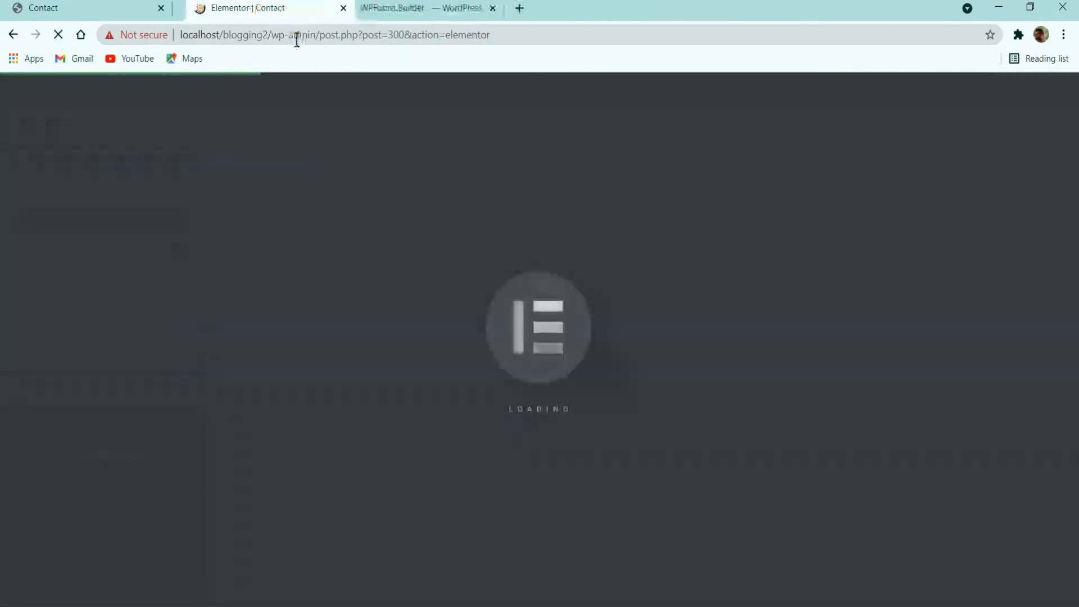
{"action": "left_click", "coordinate": [414, 13]}
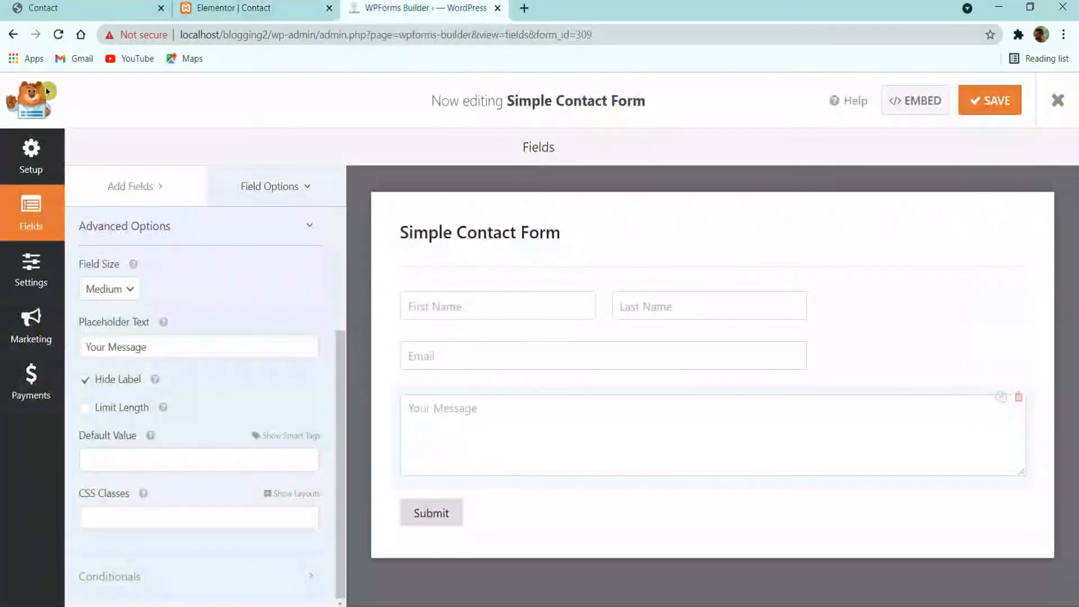
{"action": "left_click", "coordinate": [1059, 100]}
{"action": "left_click", "coordinate": [242, 8]}
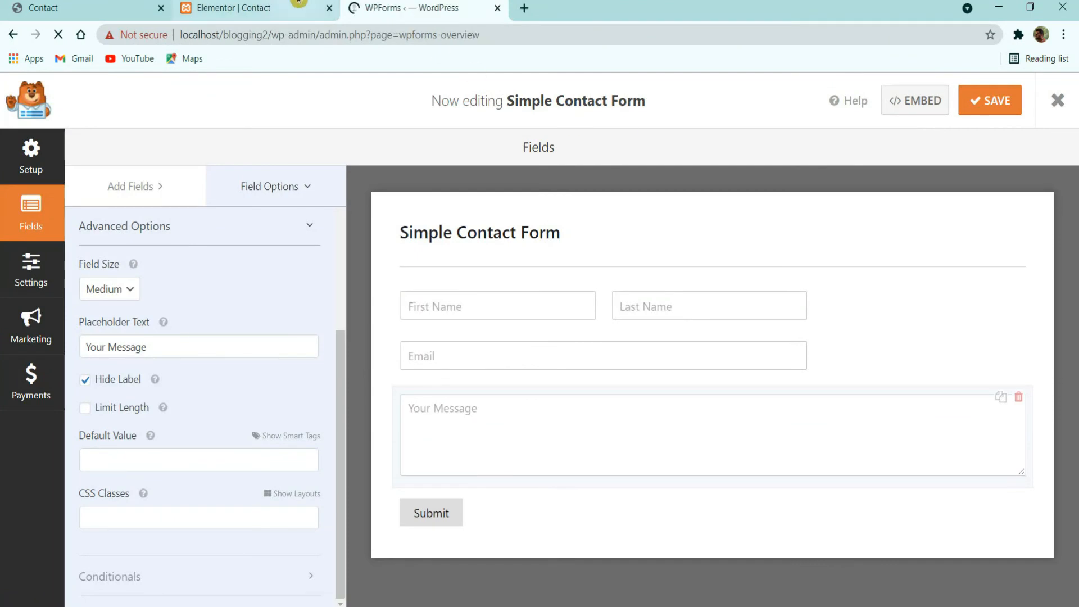
{"action": "left_click", "coordinate": [703, 308]}
{"action": "left_click", "coordinate": [119, 221]}
{"action": "left_click", "coordinate": [90, 245]}
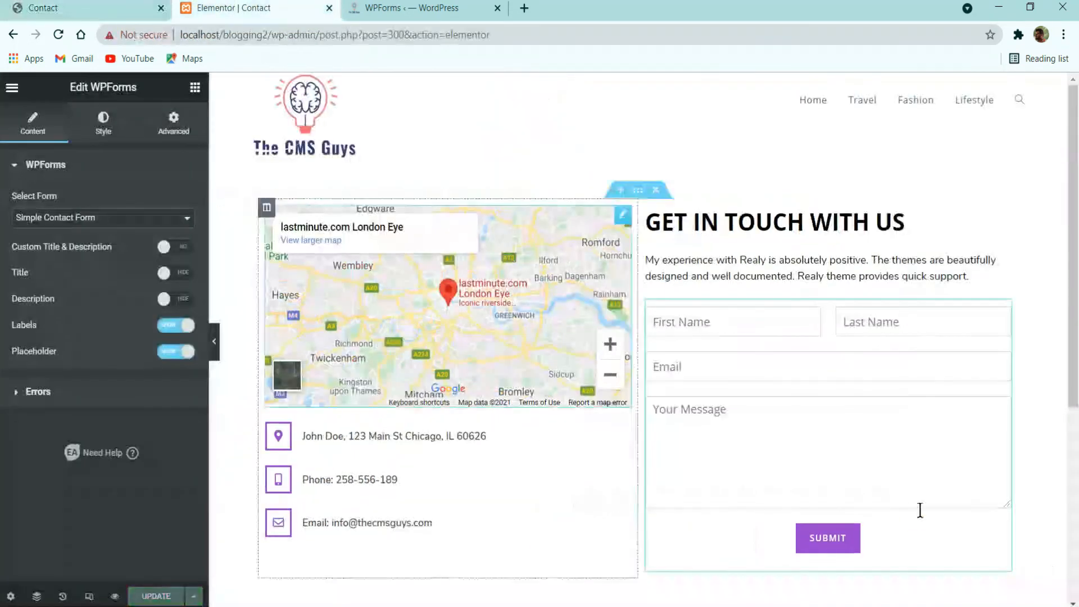
{"action": "left_click", "coordinate": [638, 191]}
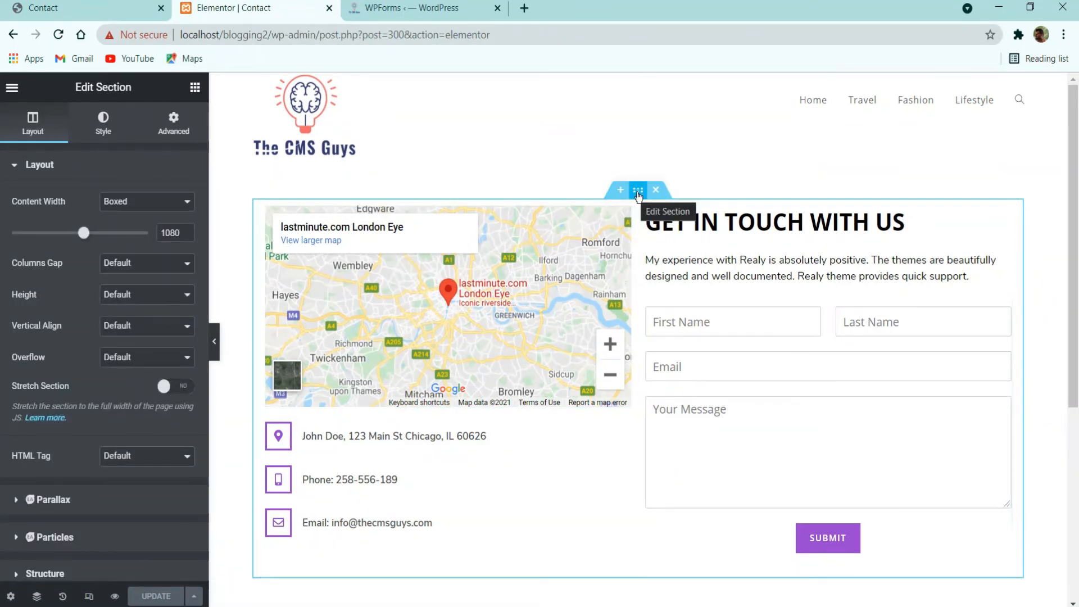
Step: Set the contact section's top and bottom margin to 4 EM
{"action": "left_click", "coordinate": [173, 121]}
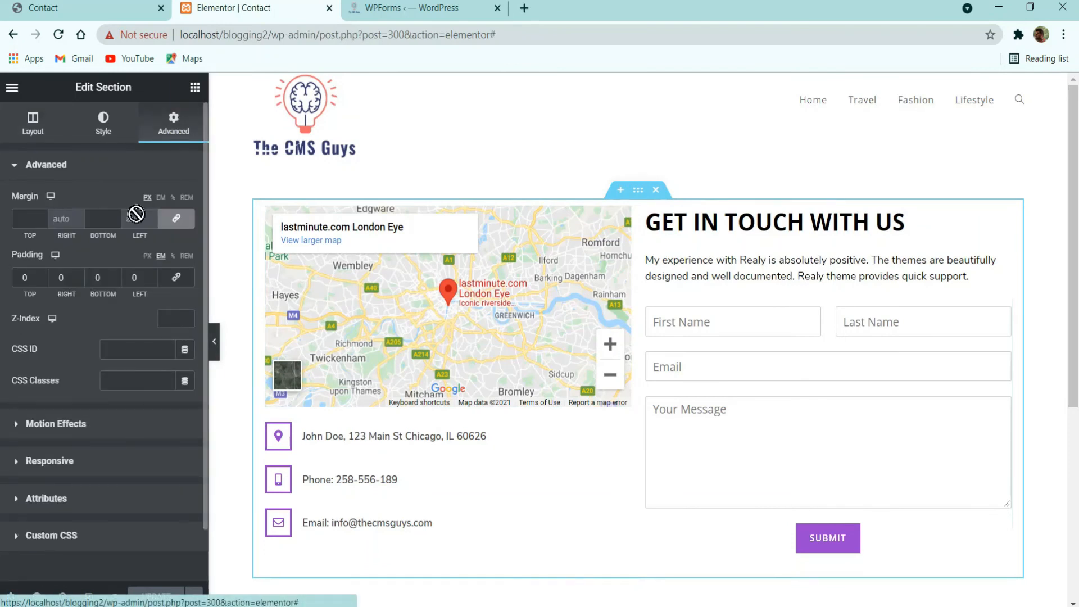
{"action": "left_click", "coordinate": [162, 198]}
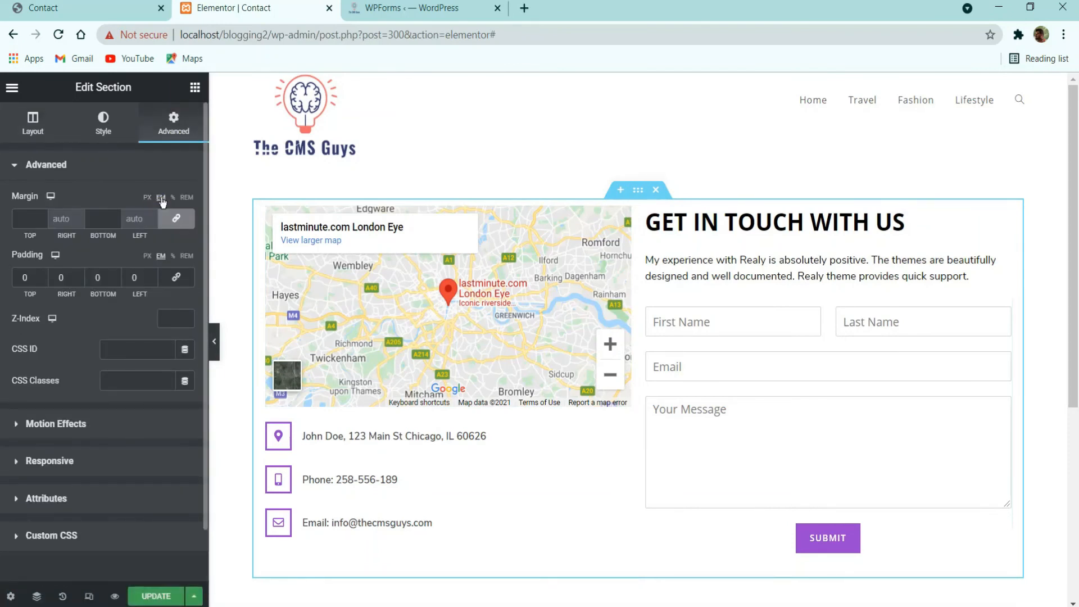
{"action": "left_click", "coordinate": [31, 216]}
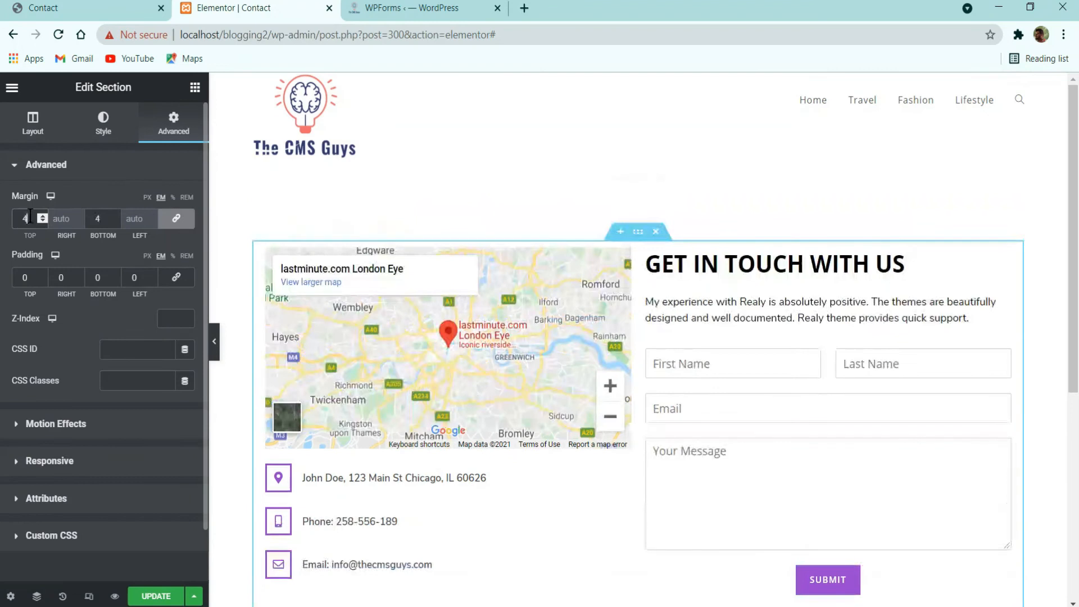
{"action": "type", "text": "4"}
{"action": "scroll", "coordinate": [569, 286], "scroll_direction": "down", "scroll_amount": 4}
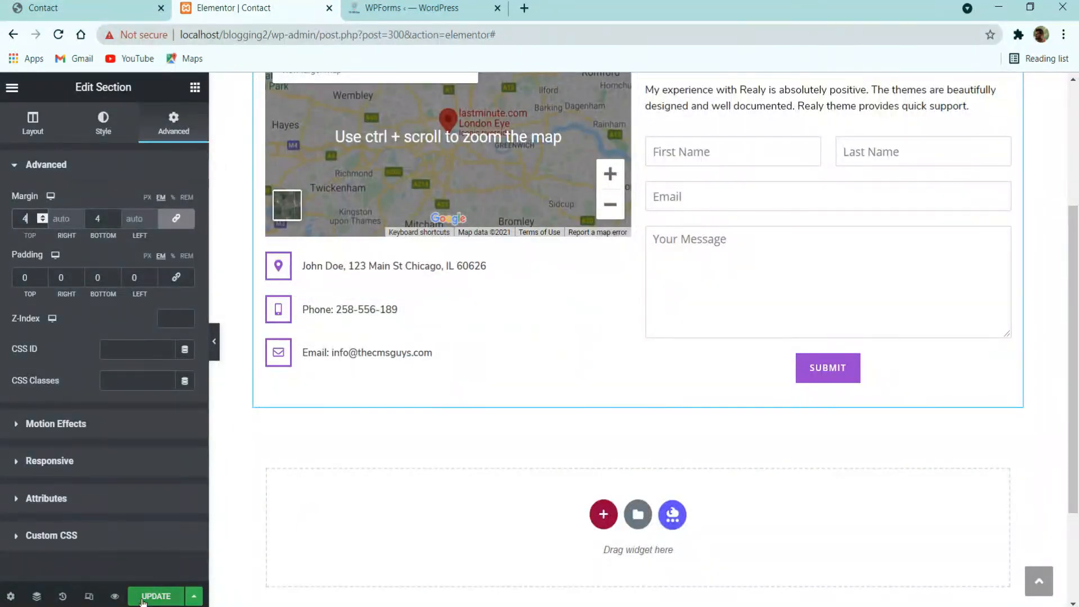
{"action": "left_click", "coordinate": [214, 342]}
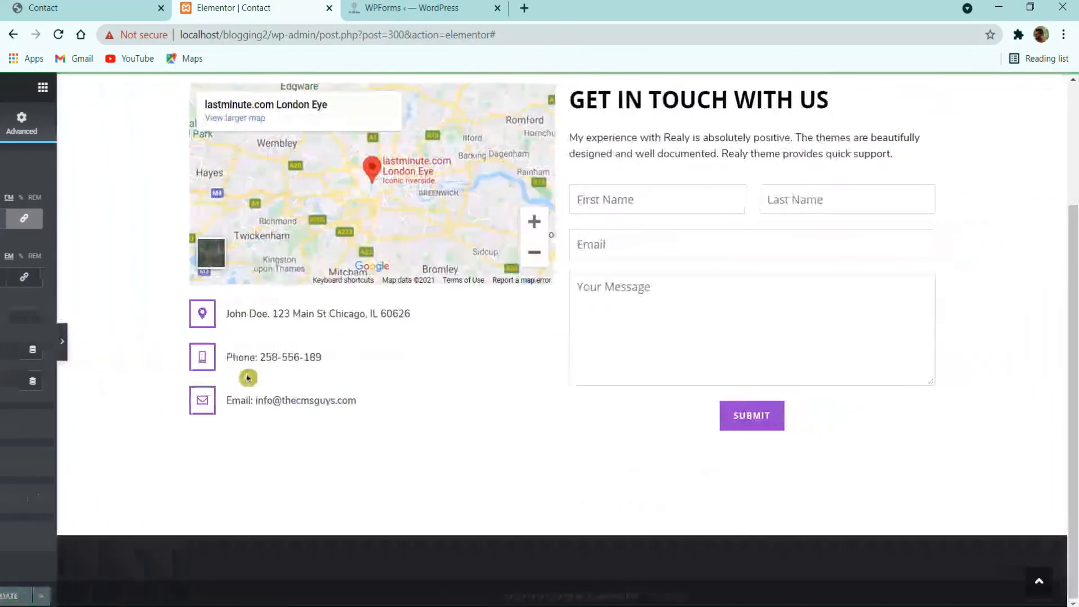
Step: Preview the Contact page, then exit Elementor to the dashboard
{"action": "scroll", "coordinate": [258, 391], "scroll_direction": "down", "scroll_amount": 3}
{"action": "scroll", "coordinate": [258, 390], "scroll_direction": "up", "scroll_amount": 3}
{"action": "left_click", "coordinate": [3, 342]}
{"action": "left_click", "coordinate": [13, 86]}
{"action": "left_click", "coordinate": [69, 345]}
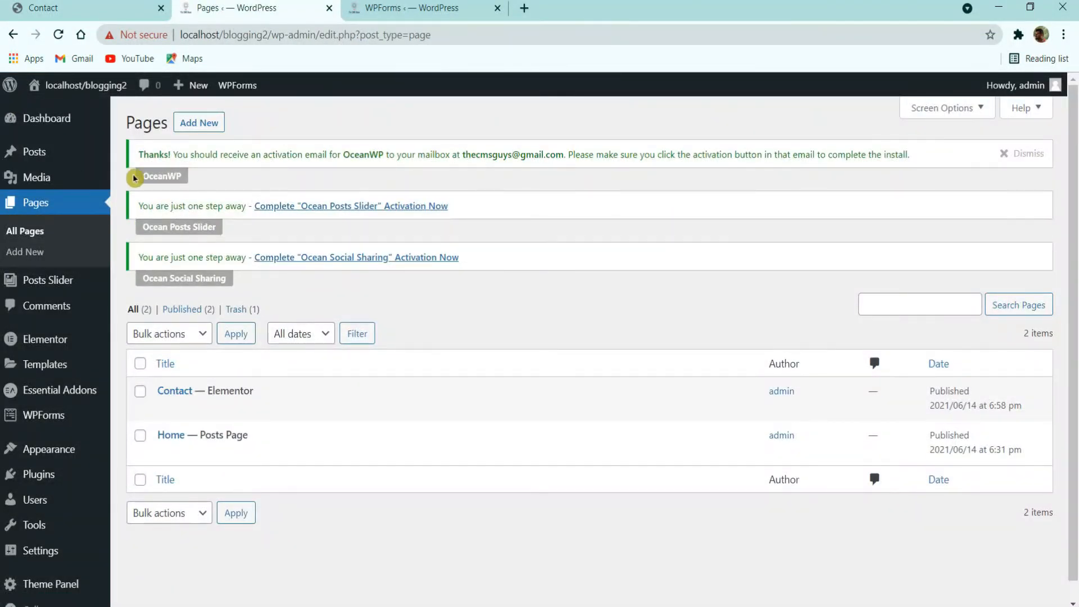
Step: Look over the live site's header and menu before editing
{"action": "mouse_move", "coordinate": [85, 85]}
{"action": "left_click", "coordinate": [57, 113]}
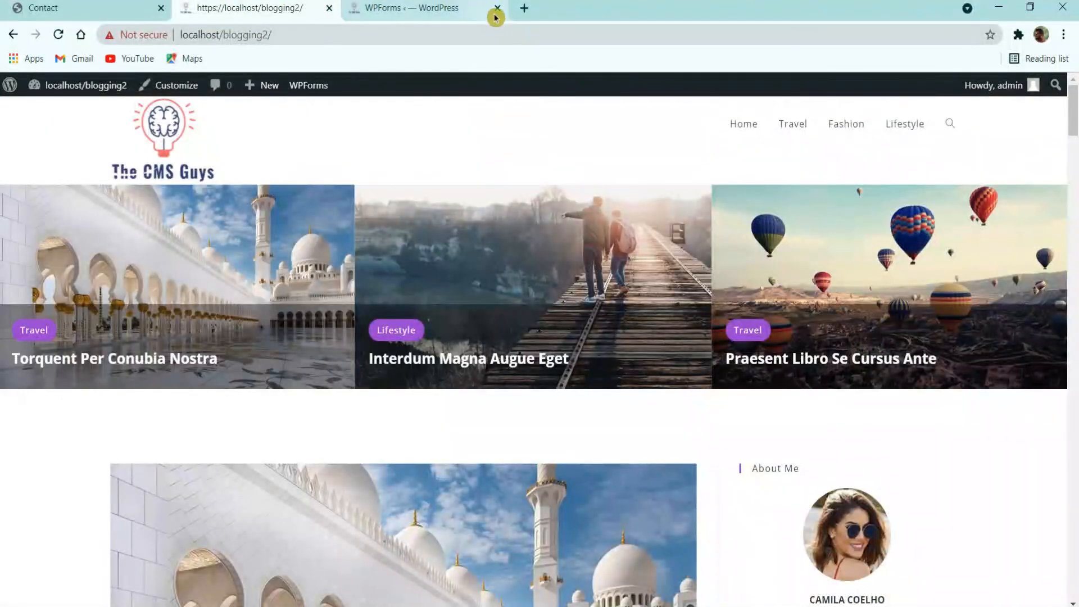
{"action": "scroll", "coordinate": [393, 241], "scroll_direction": "down", "scroll_amount": 3}
{"action": "scroll", "coordinate": [393, 241], "scroll_direction": "up", "scroll_amount": 3}
{"action": "scroll", "coordinate": [655, 256], "scroll_direction": "down", "scroll_amount": 1}
{"action": "scroll", "coordinate": [655, 256], "scroll_direction": "down", "scroll_amount": 8}
{"action": "scroll", "coordinate": [815, 169], "scroll_direction": "up", "scroll_amount": 8}
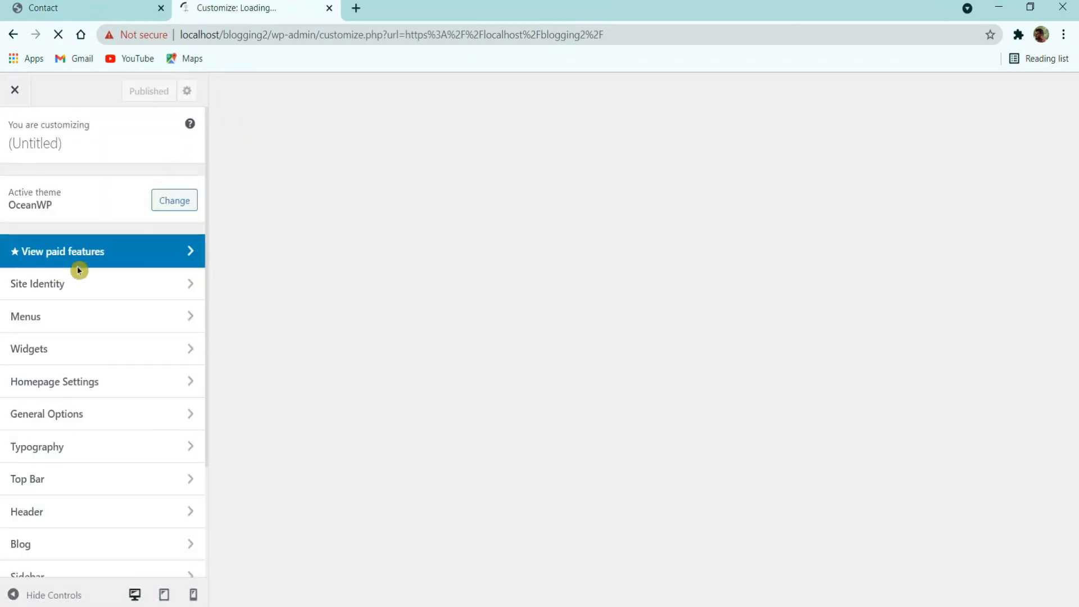
Step: Add the Contact page to the Main Menu and publish the change
{"action": "left_click", "coordinate": [41, 317]}
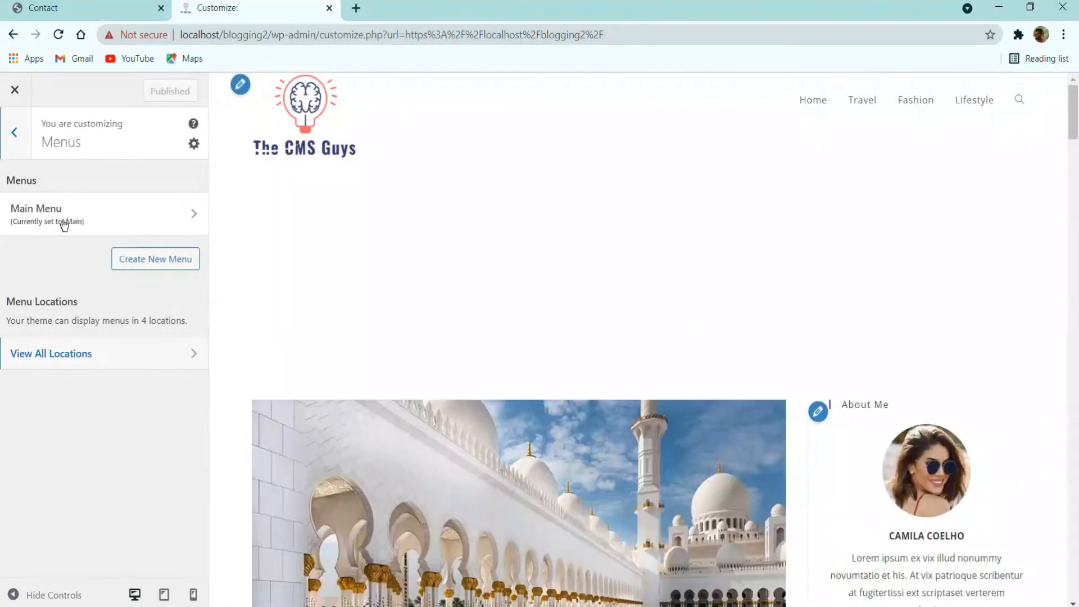
{"action": "left_click", "coordinate": [71, 224]}
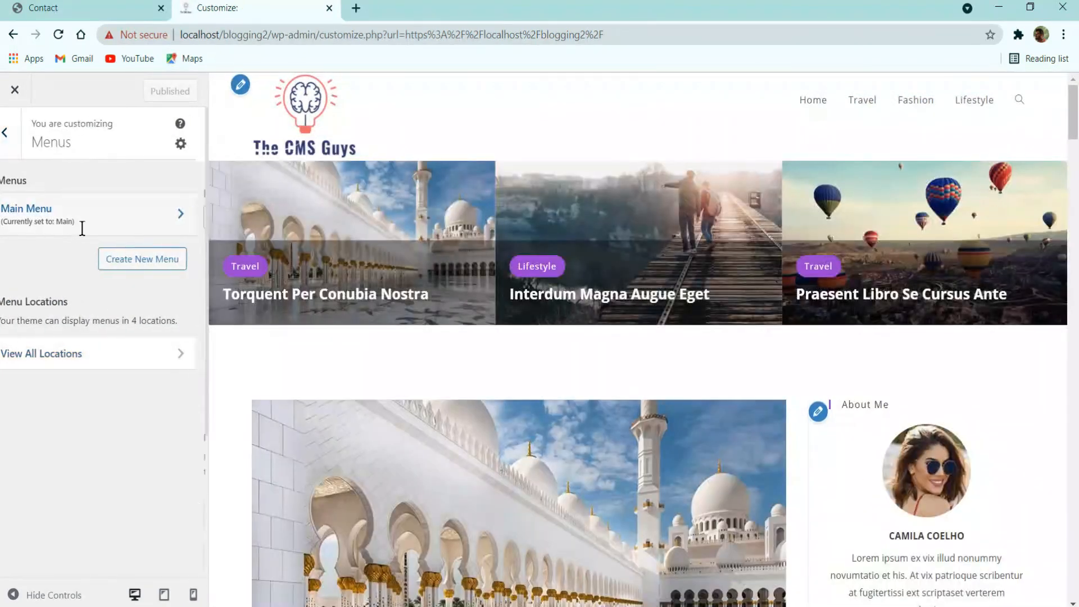
{"action": "left_click", "coordinate": [158, 378]}
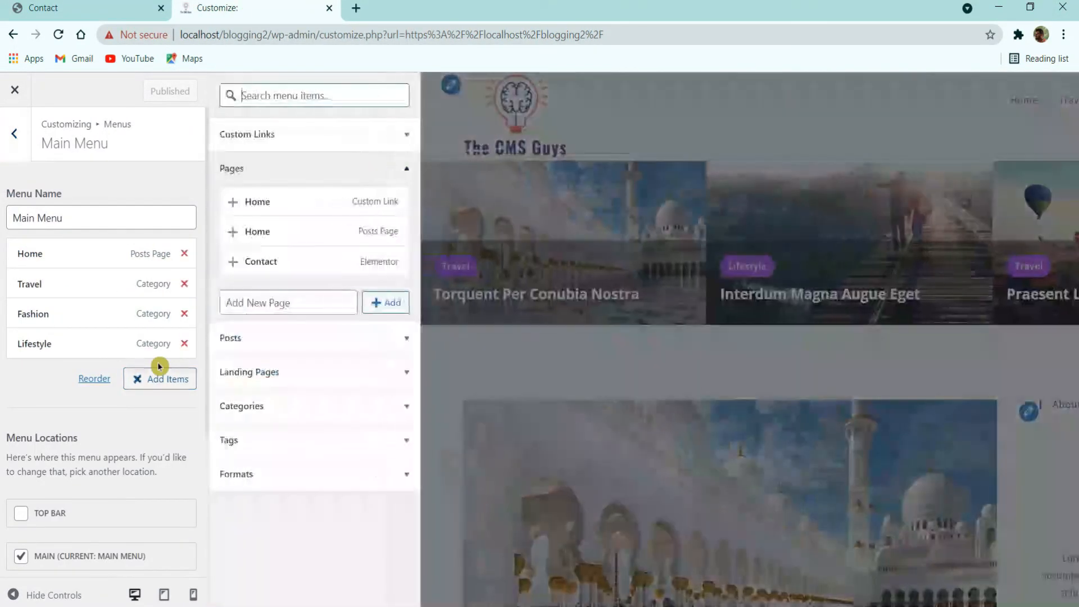
{"action": "left_click", "coordinate": [281, 267]}
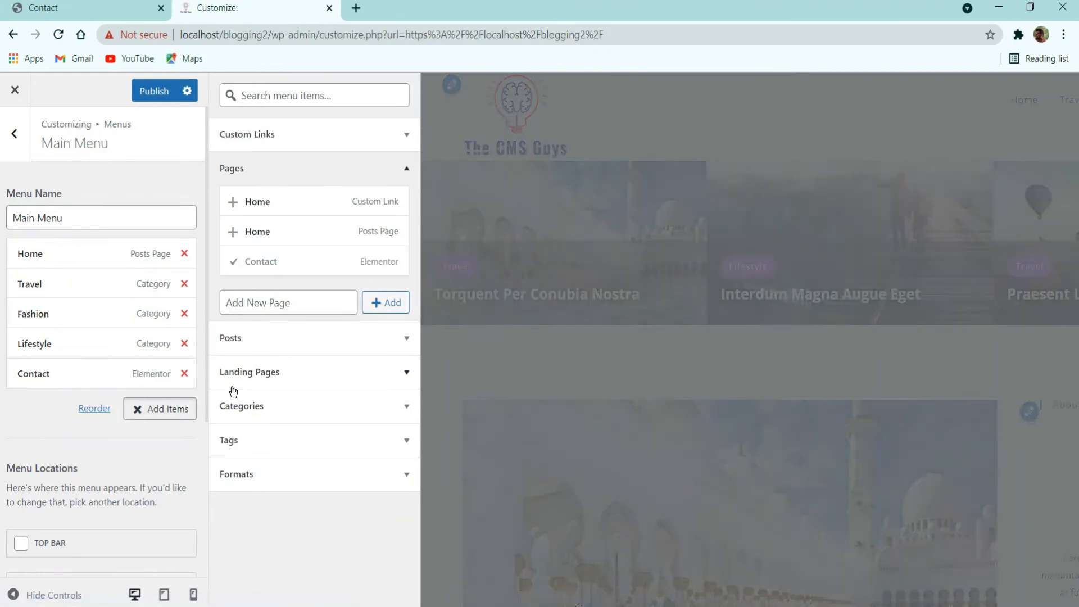
{"action": "left_click", "coordinate": [169, 93]}
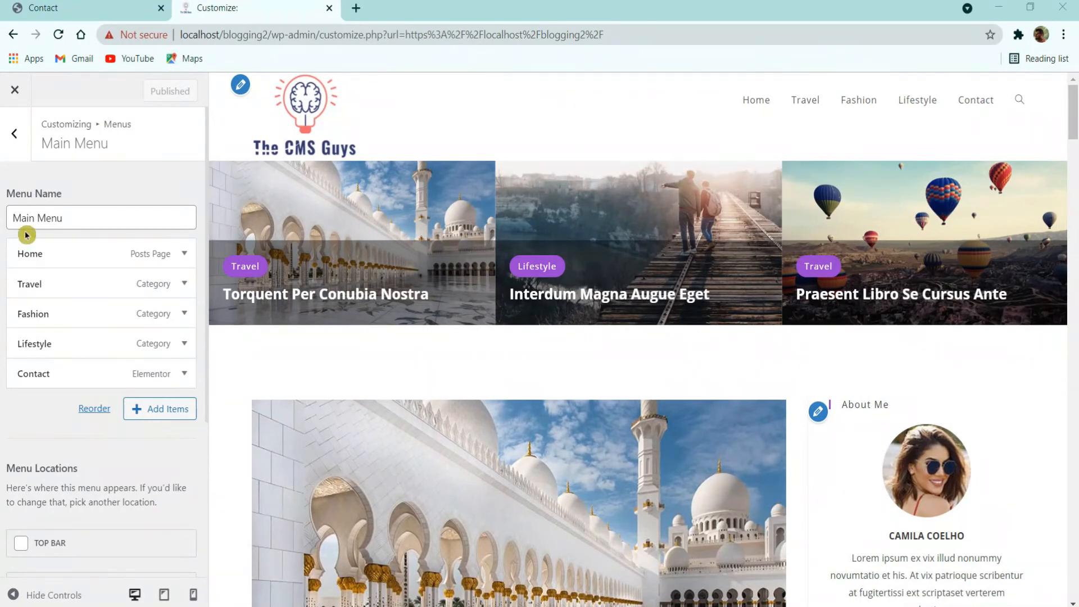
{"action": "left_click", "coordinate": [13, 136]}
{"action": "left_click", "coordinate": [20, 148]}
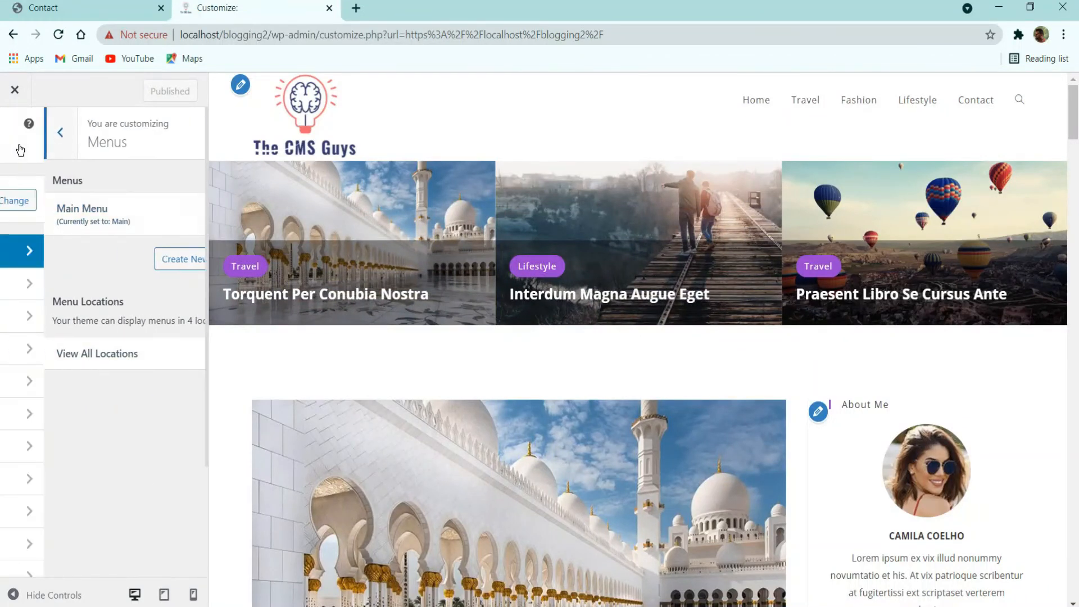
{"action": "left_click", "coordinate": [74, 385]}
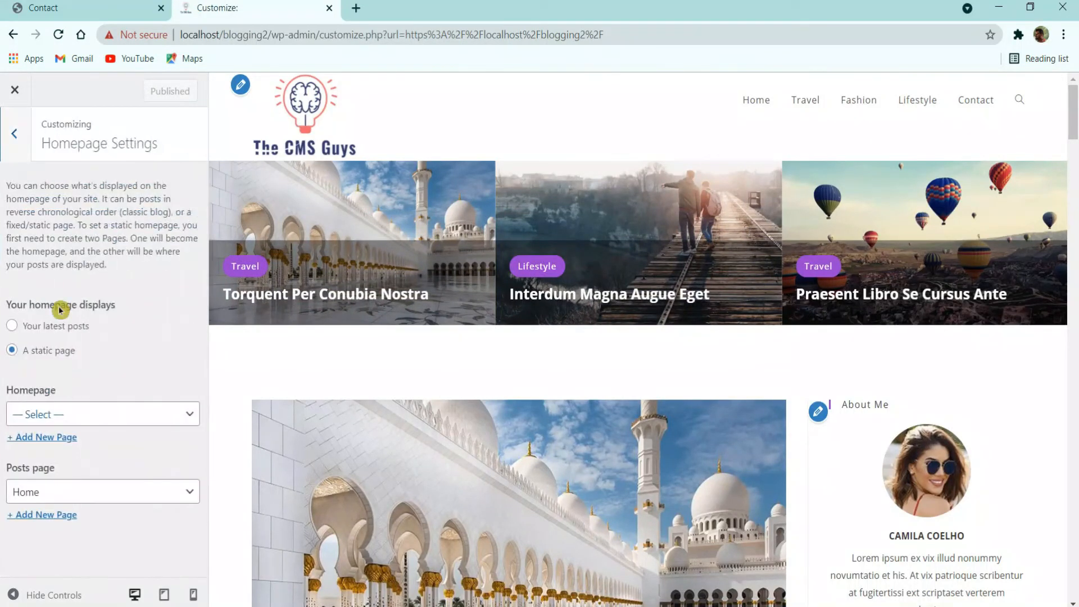
{"action": "left_click", "coordinate": [14, 135]}
Step: Choose Top Menu as the style under Header > General
{"action": "scroll", "coordinate": [66, 430], "scroll_direction": "down", "scroll_amount": 3}
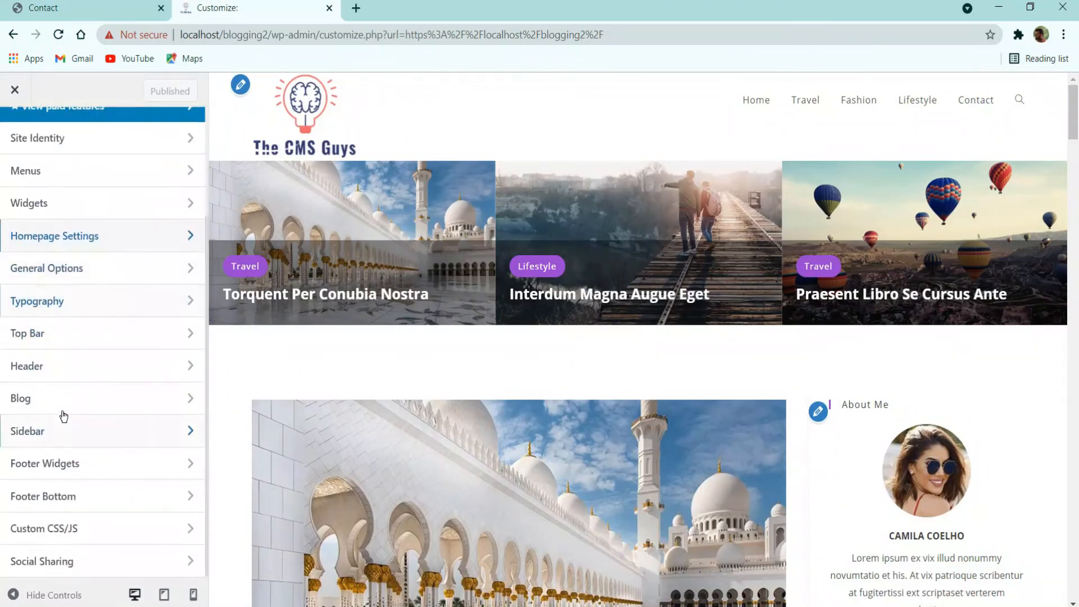
{"action": "left_click", "coordinate": [79, 367]}
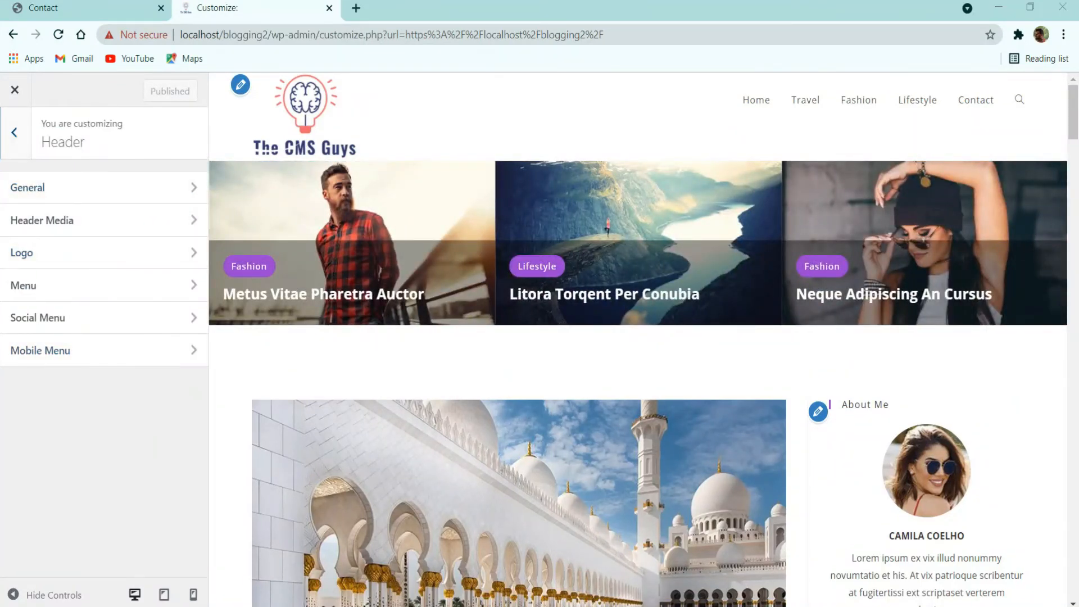
{"action": "left_click", "coordinate": [98, 196]}
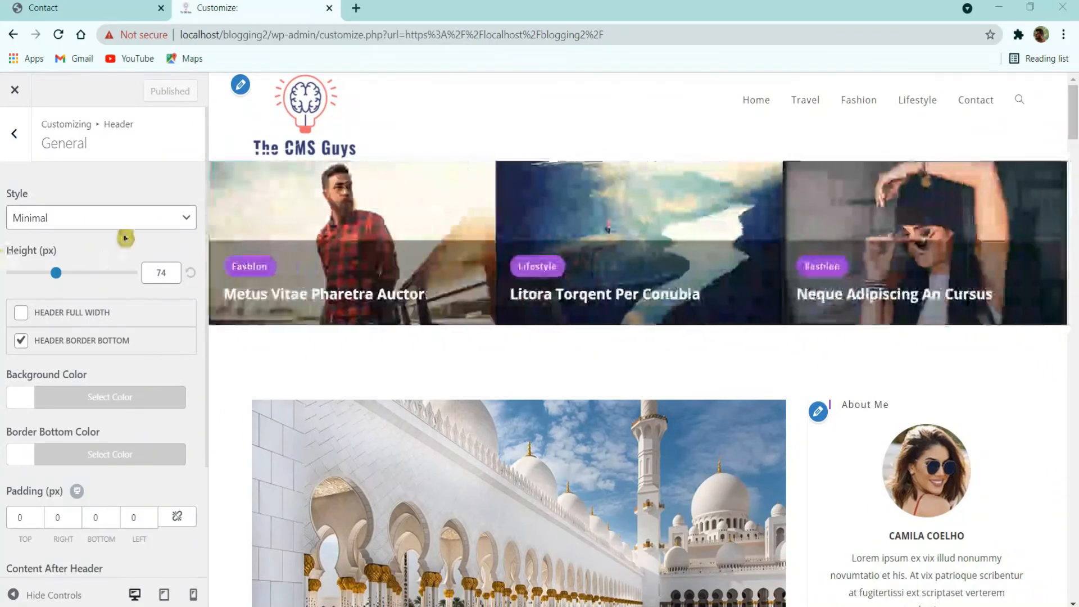
{"action": "left_click", "coordinate": [121, 222]}
{"action": "left_click", "coordinate": [97, 267]}
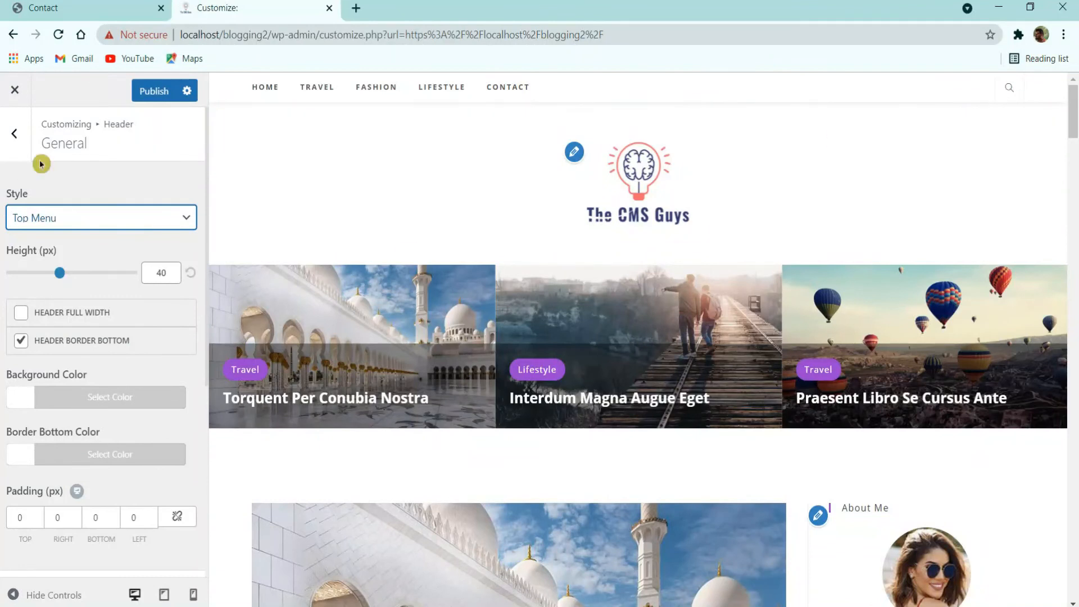
Step: Compare with the live contact page, then publish the Top Menu header style
{"action": "left_click", "coordinate": [120, 17]}
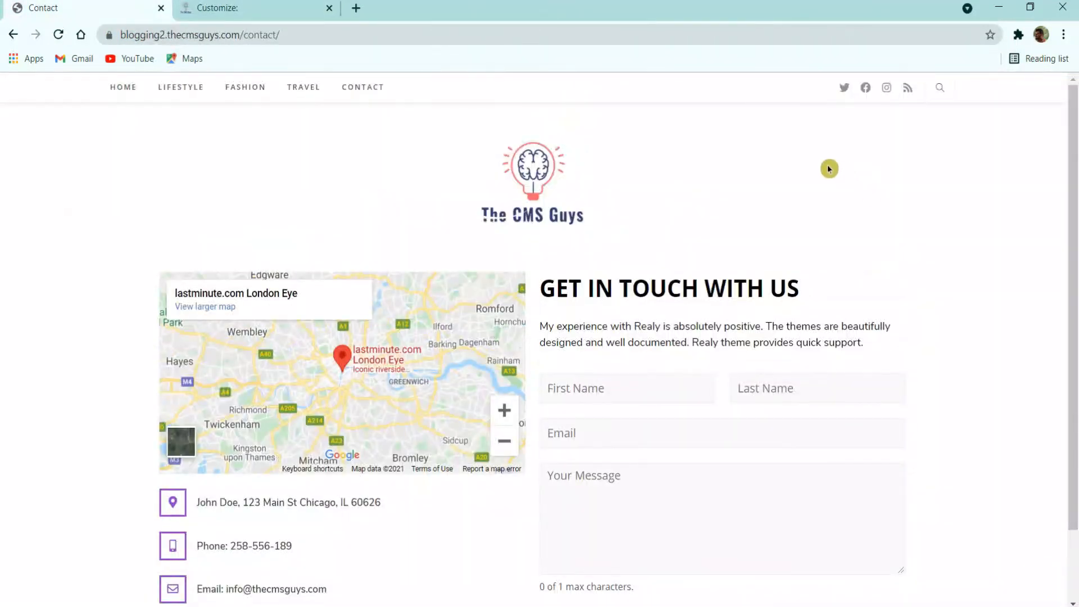
{"action": "left_click", "coordinate": [262, 3]}
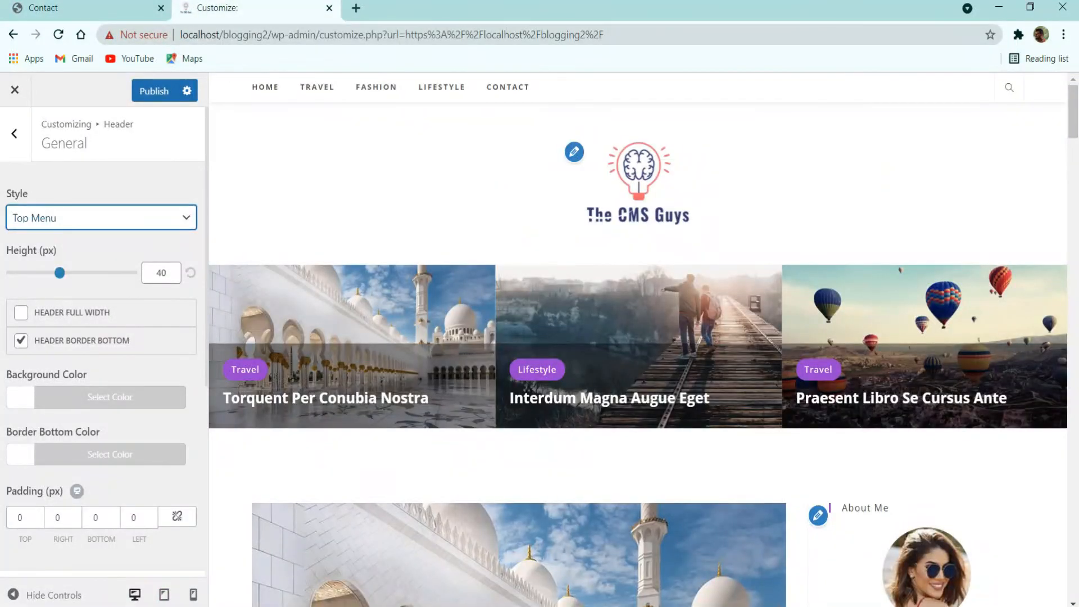
{"action": "scroll", "coordinate": [83, 370], "scroll_direction": "down", "scroll_amount": 5}
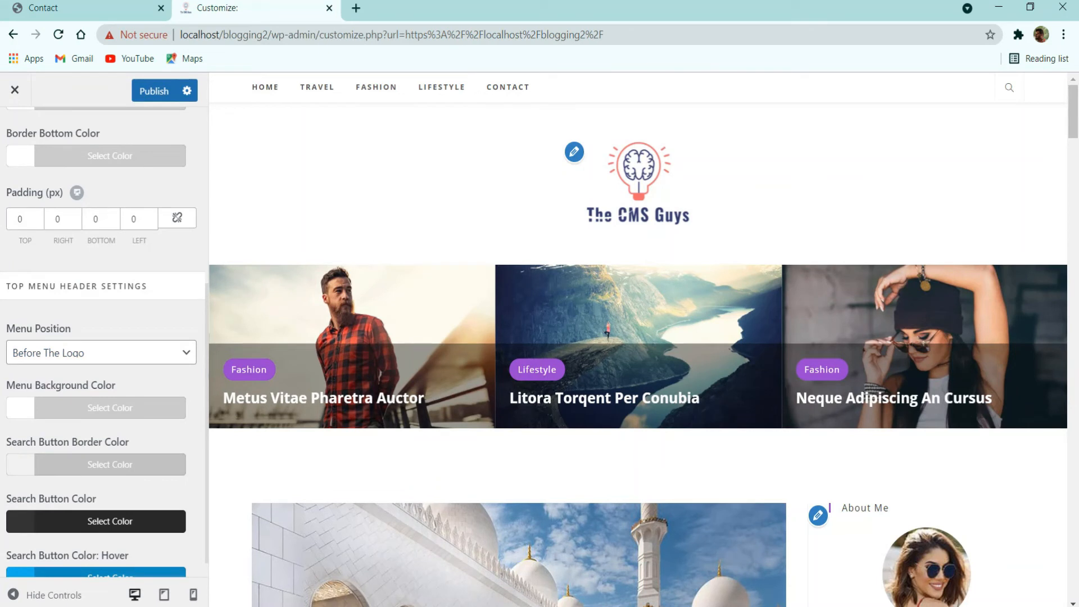
{"action": "scroll", "coordinate": [104, 385], "scroll_direction": "down", "scroll_amount": 1}
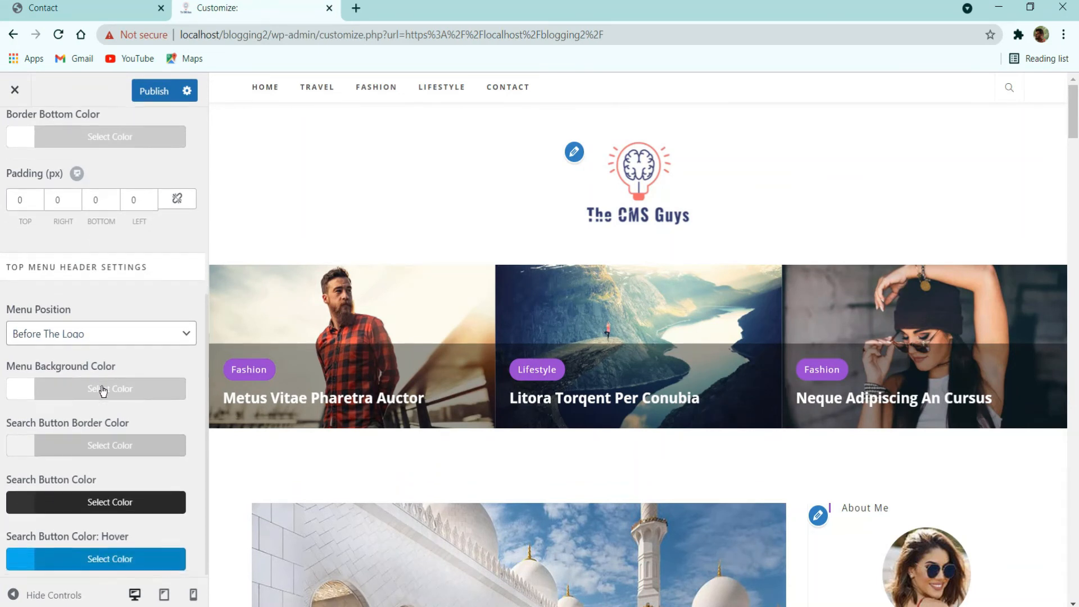
{"action": "scroll", "coordinate": [104, 337], "scroll_direction": "up", "scroll_amount": 6}
{"action": "left_click", "coordinate": [152, 91]}
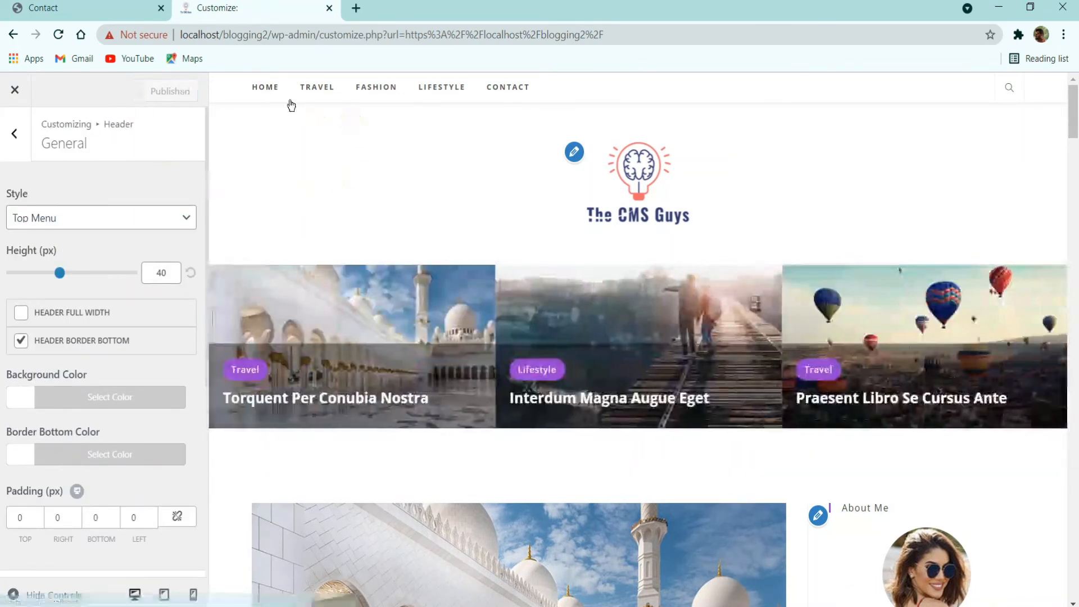
{"action": "left_click", "coordinate": [25, 145]}
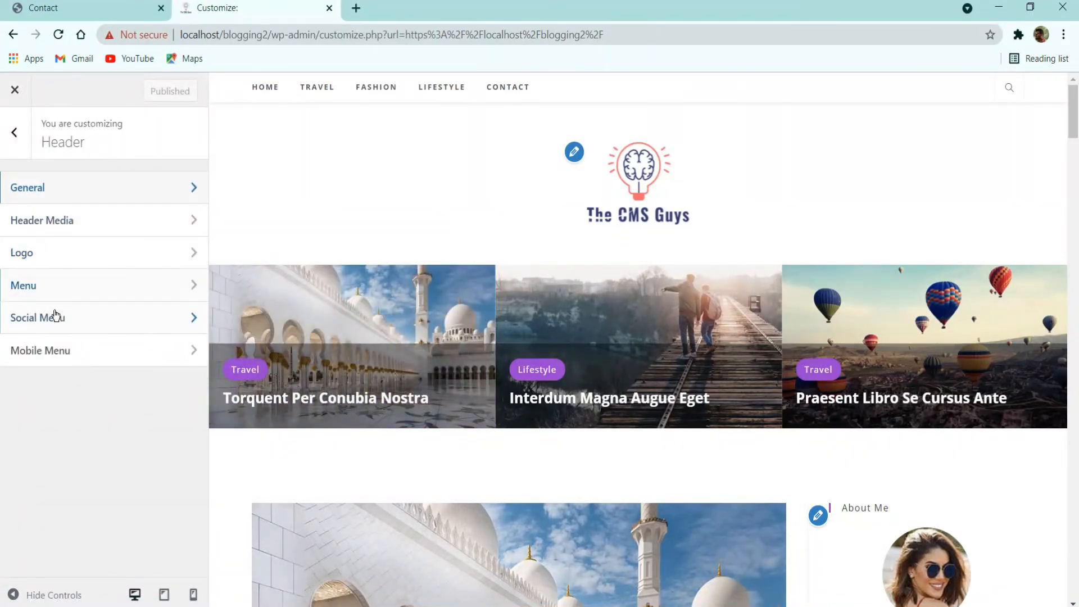
Step: Enable the header Social Menu icons
{"action": "left_click", "coordinate": [55, 316]}
{"action": "left_click", "coordinate": [73, 191]}
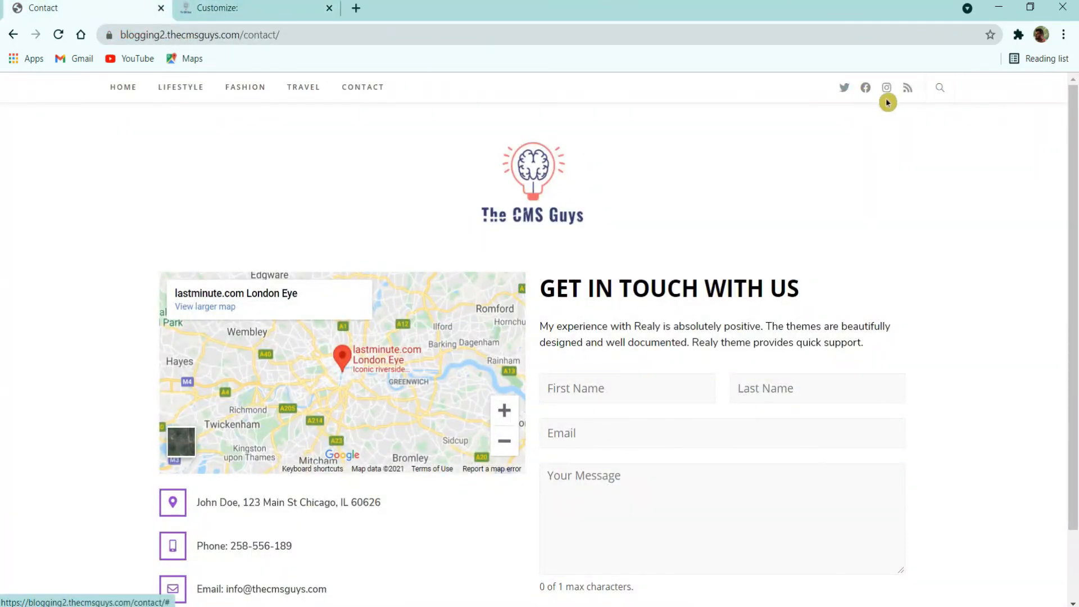
{"action": "left_click", "coordinate": [253, 8]}
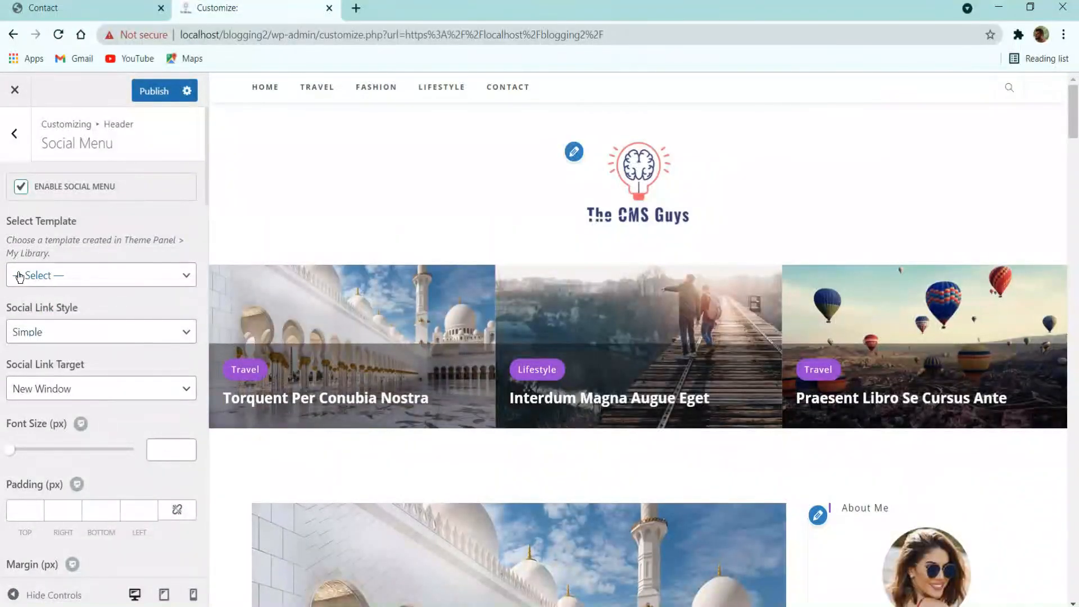
{"action": "scroll", "coordinate": [92, 334], "scroll_direction": "down", "scroll_amount": 5}
{"action": "scroll", "coordinate": [73, 386], "scroll_direction": "down", "scroll_amount": 8}
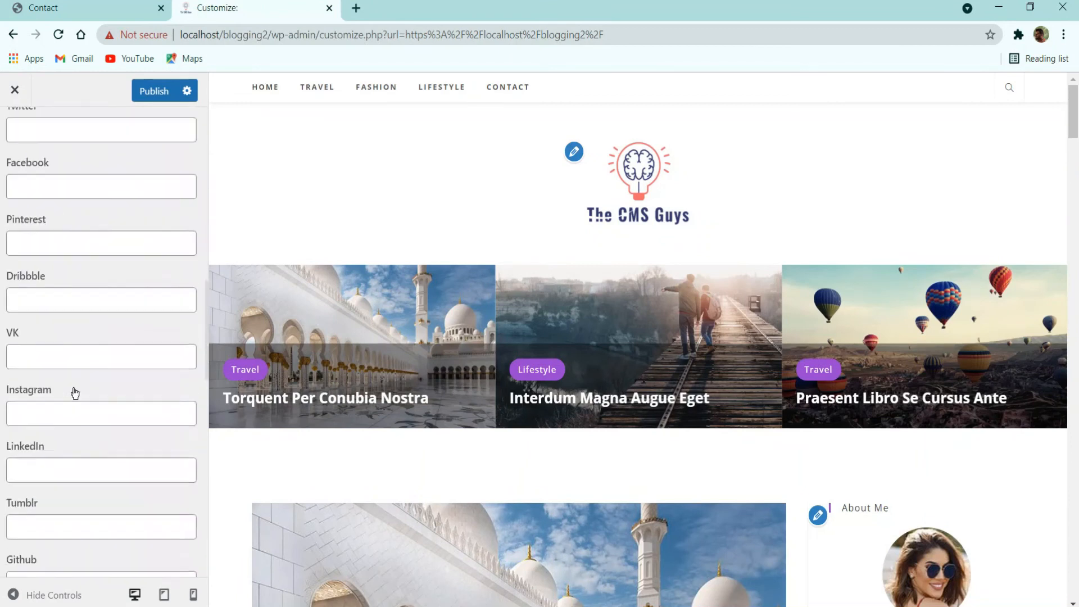
{"action": "scroll", "coordinate": [62, 377], "scroll_direction": "up", "scroll_amount": 2}
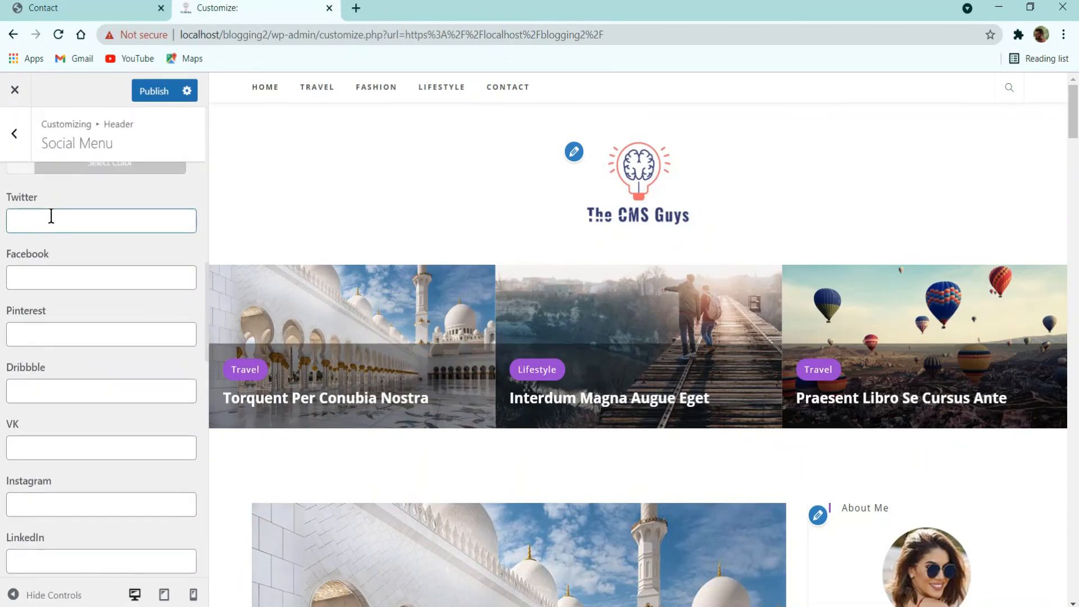
Step: Enter '#' as the placeholder link for Facebook, Pinterest, Dribbble and Instagram
{"action": "type", "text": "#"}
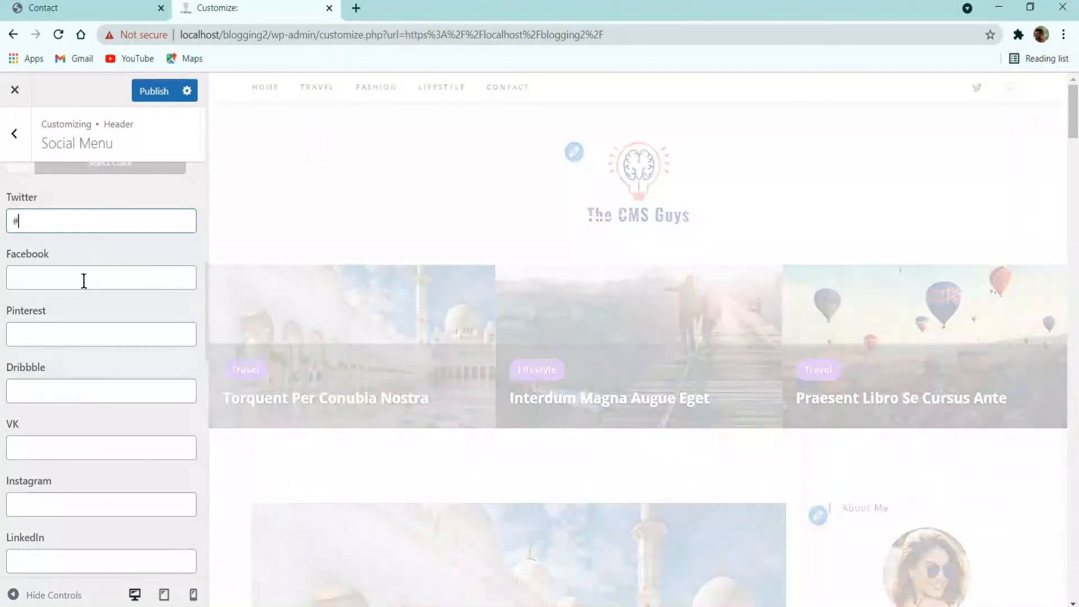
{"action": "left_click", "coordinate": [83, 281]}
{"action": "type", "text": "#"}
{"action": "left_click", "coordinate": [58, 339]}
{"action": "type", "text": "#"}
{"action": "left_click", "coordinate": [42, 385]}
{"action": "type", "text": "#"}
{"action": "scroll", "coordinate": [64, 379], "scroll_direction": "down", "scroll_amount": 5}
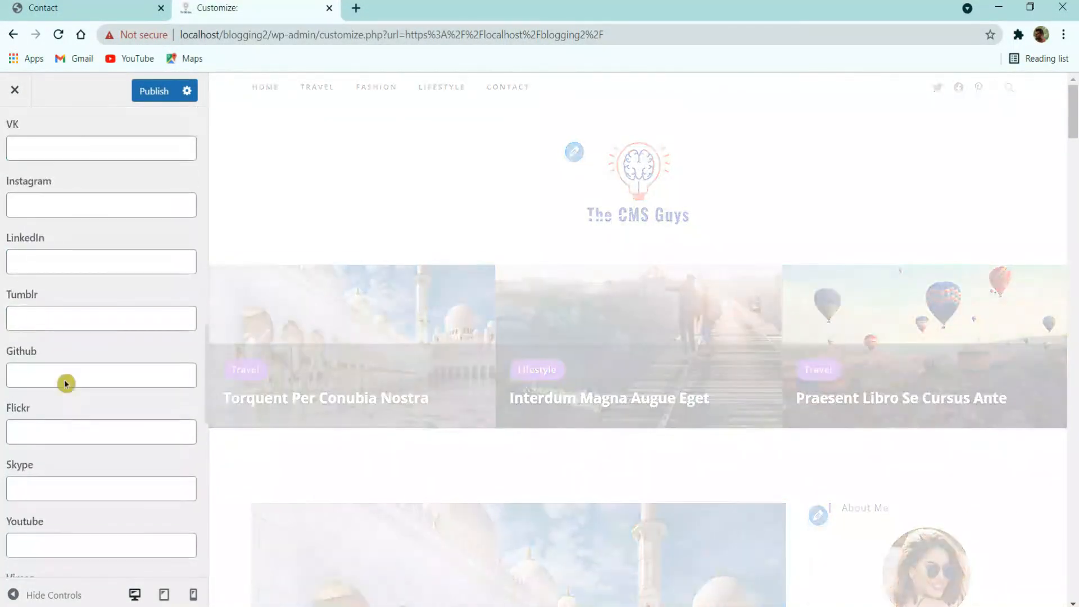
{"action": "left_click", "coordinate": [63, 211]}
{"action": "type", "text": "#"}
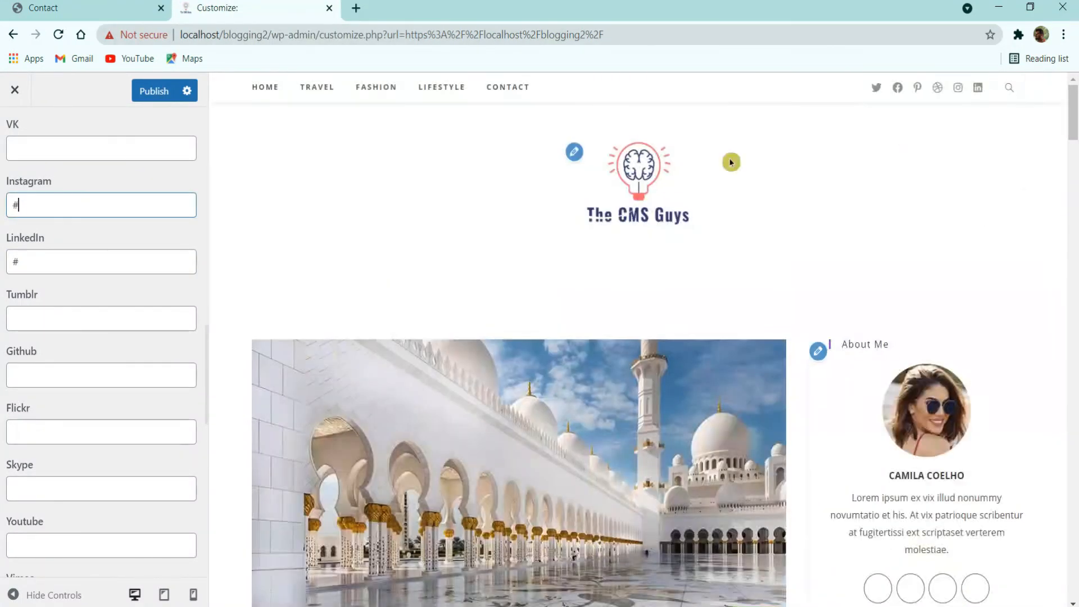
Step: Clear the unwanted placeholder links, including Pinterest, so their icons disappear
{"action": "scroll", "coordinate": [84, 259], "scroll_direction": "up", "scroll_amount": 8}
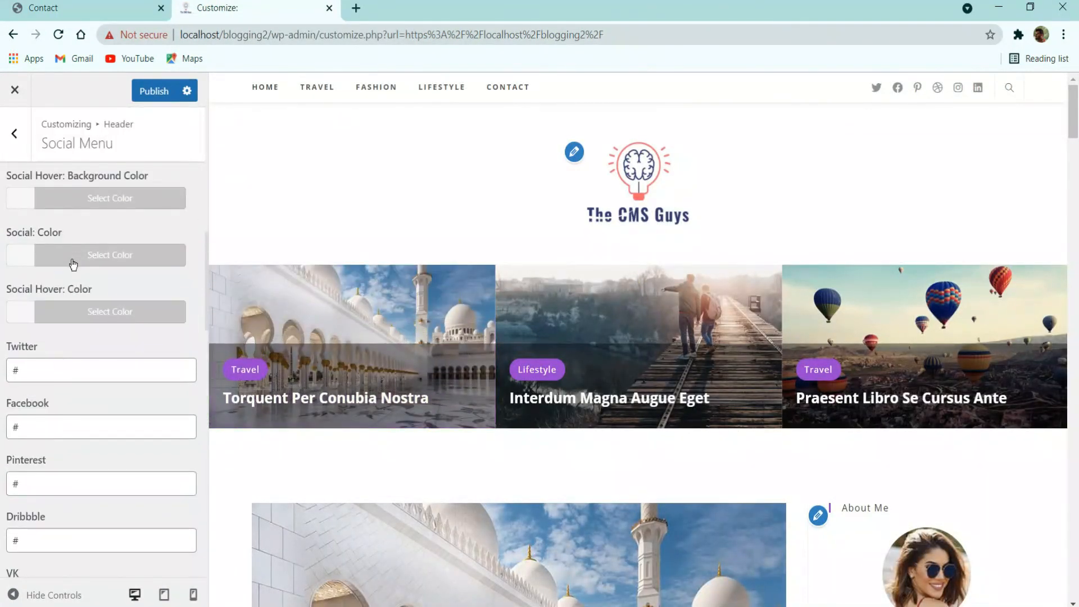
{"action": "left_click_drag", "start_coordinate": [37, 433], "coordinate": [7, 431]}
{"action": "left_click_drag", "start_coordinate": [46, 479], "coordinate": [8, 486]}
{"action": "key", "text": "BackSpace"}
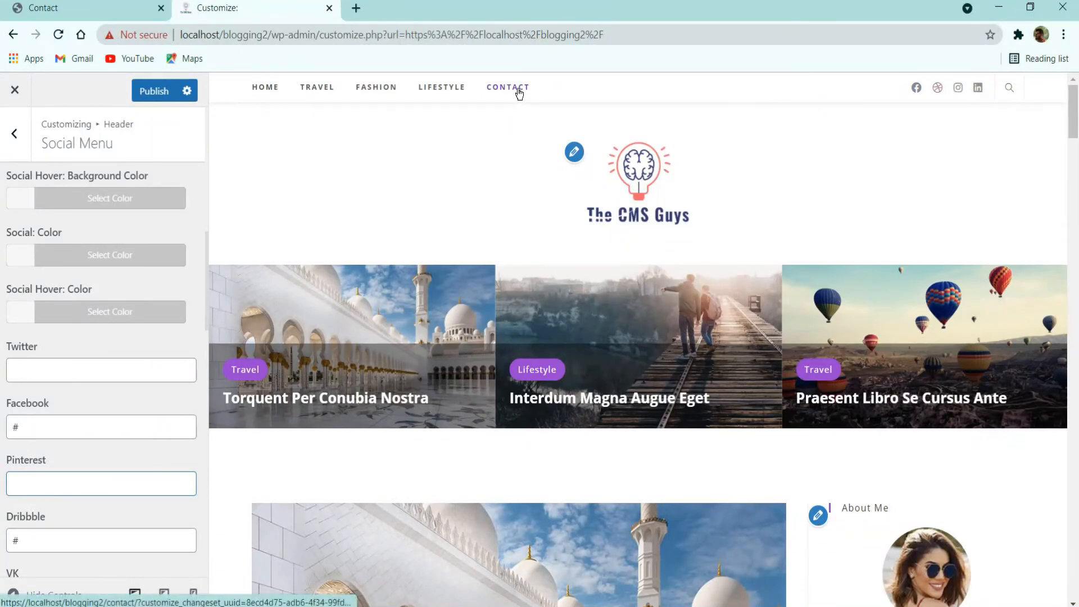
Step: Publish the social icon changes and check them on the live contact page
{"action": "left_click", "coordinate": [160, 93]}
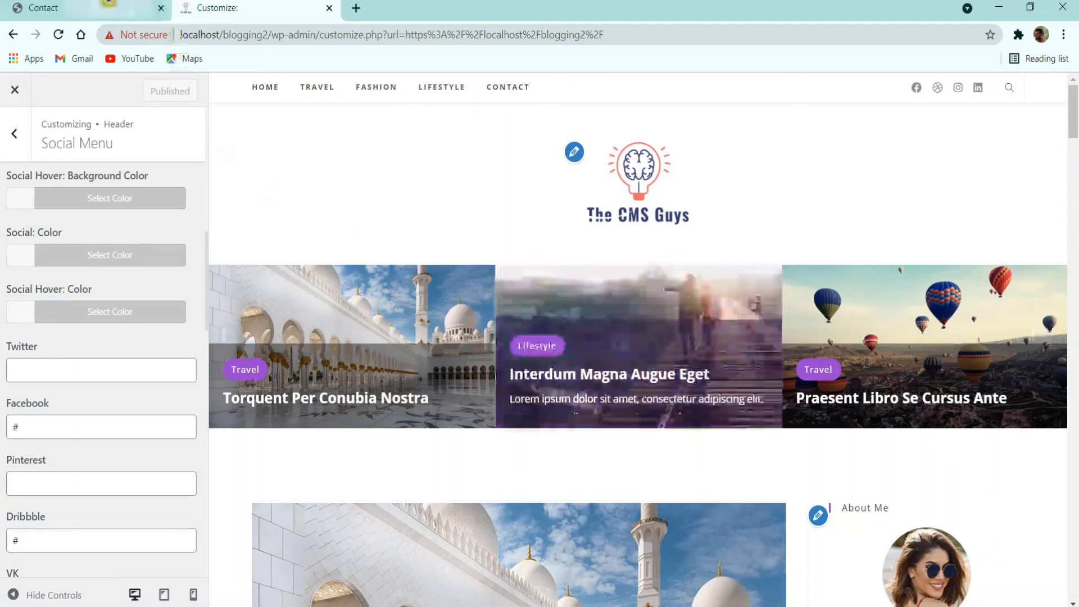
{"action": "left_click", "coordinate": [108, 7]}
{"action": "scroll", "coordinate": [467, 297], "scroll_direction": "down", "scroll_amount": 1}
{"action": "left_click", "coordinate": [252, 4]}
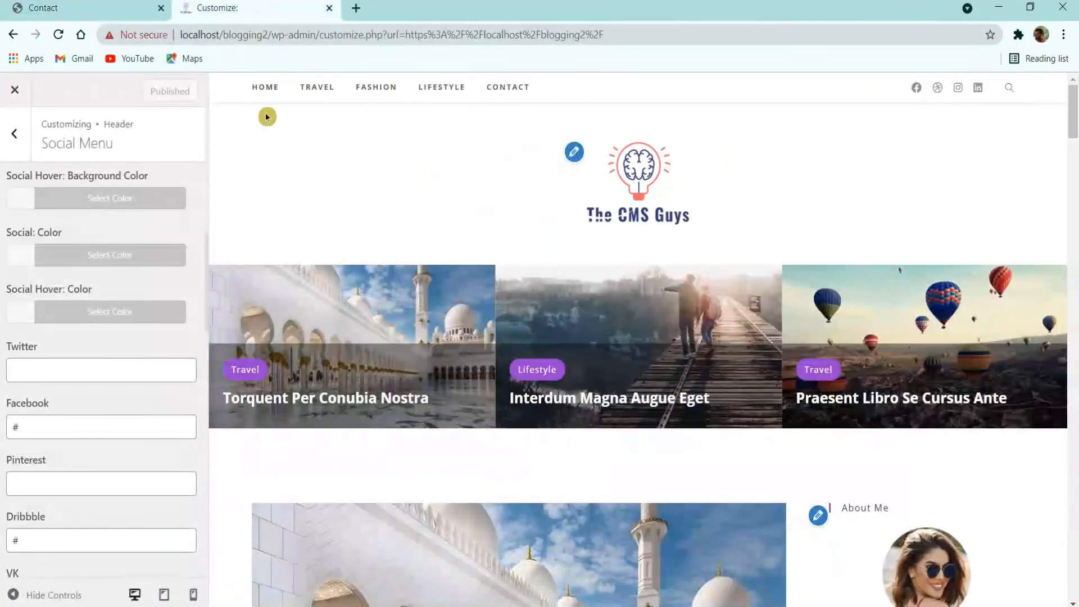
{"action": "left_click", "coordinate": [15, 130]}
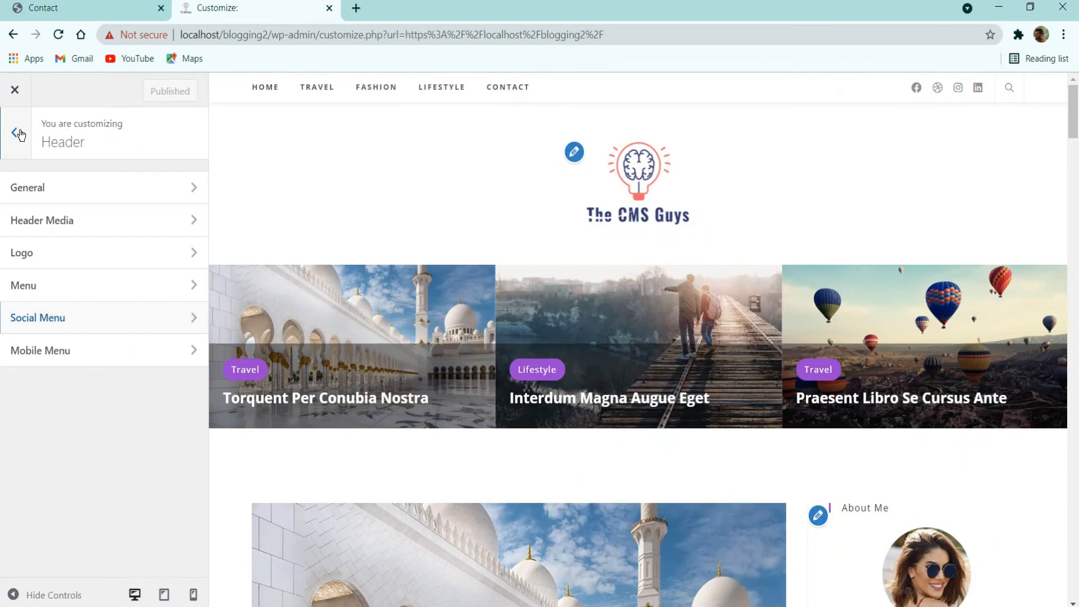
Step: Create a new menu named 'Footer' assigned to the footer location
{"action": "left_click", "coordinate": [19, 135]}
{"action": "left_click", "coordinate": [45, 179]}
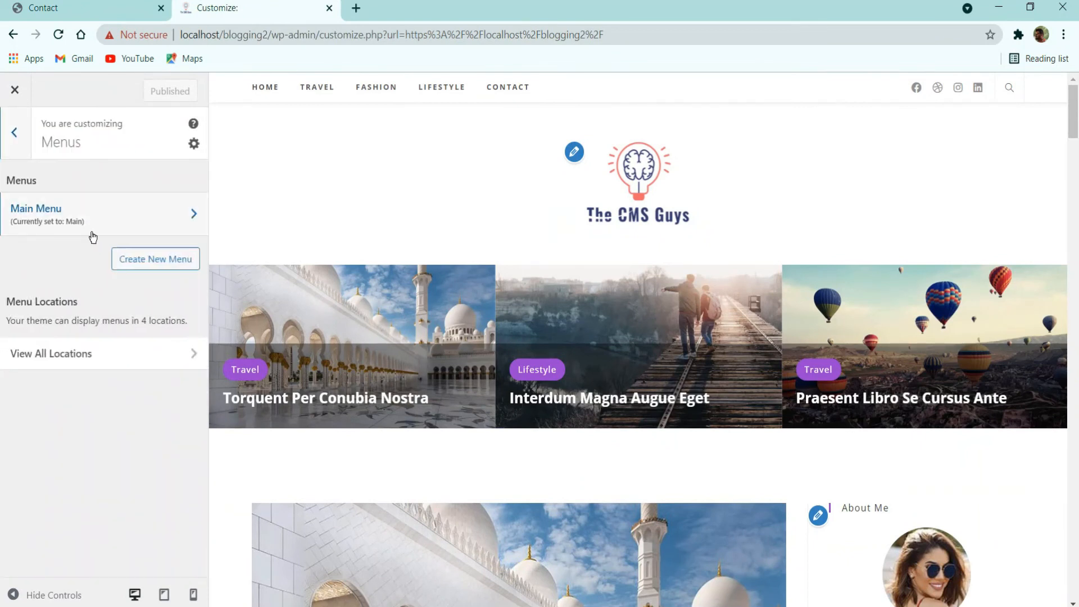
{"action": "left_click", "coordinate": [157, 260]}
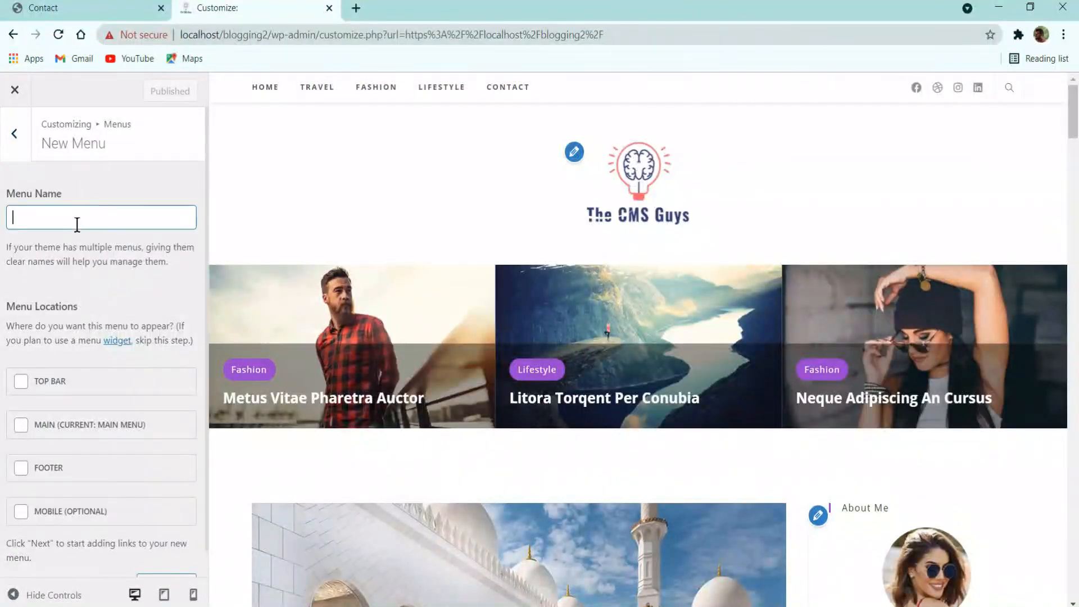
{"action": "type", "text": "Footer"}
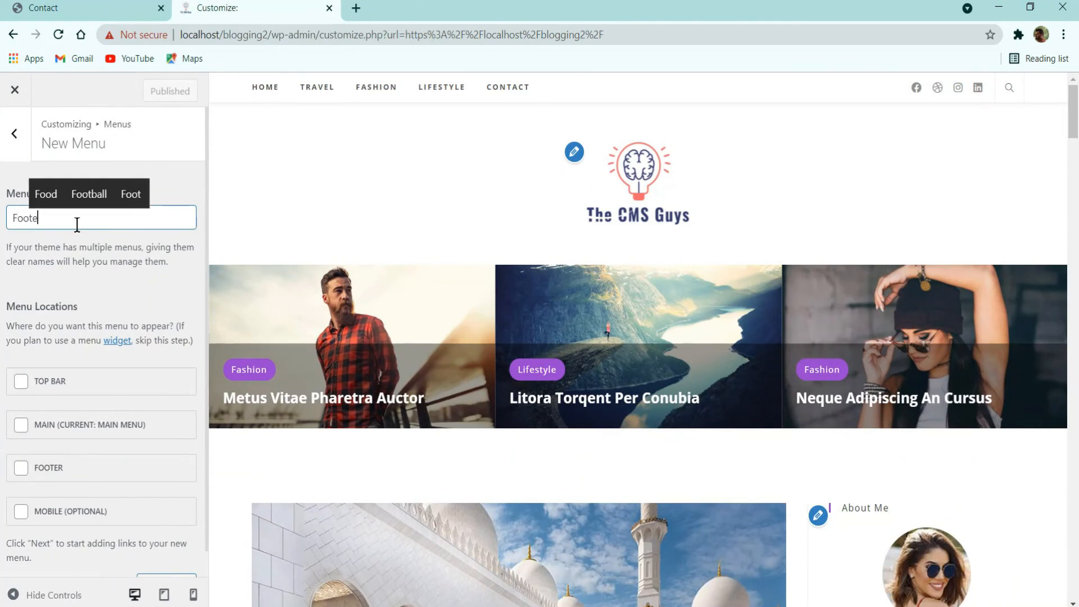
{"action": "left_click", "coordinate": [71, 477]}
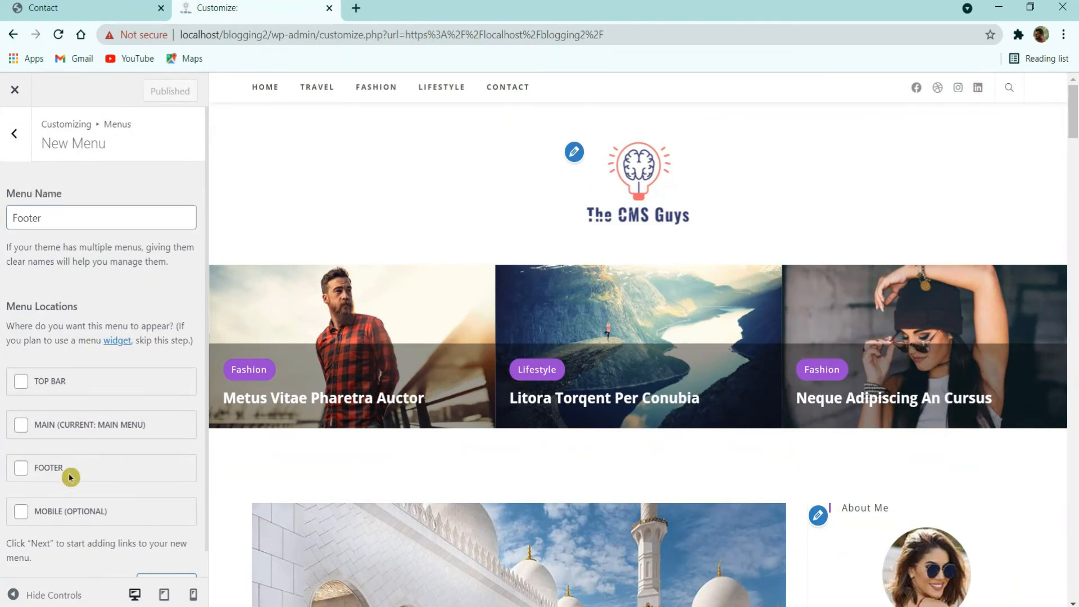
{"action": "scroll", "coordinate": [152, 462], "scroll_direction": "down", "scroll_amount": 2}
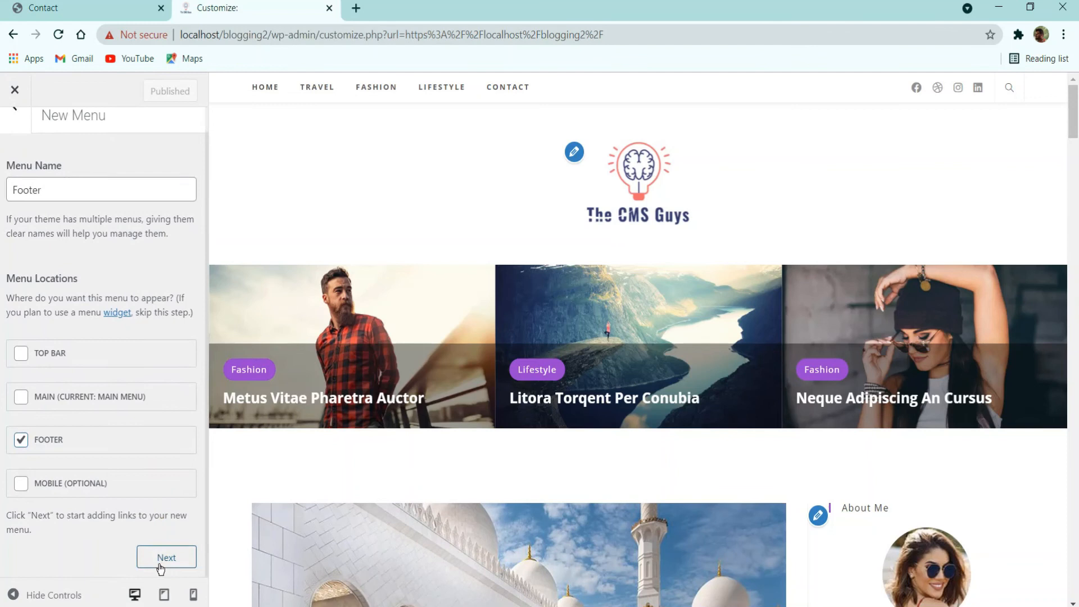
{"action": "left_click", "coordinate": [160, 559]}
Step: Add Home, Travel, Fashion, Lifestyle and Contact (last) to the Footer menu
{"action": "left_click", "coordinate": [168, 316]}
{"action": "left_click", "coordinate": [293, 236]}
{"action": "left_click", "coordinate": [281, 262]}
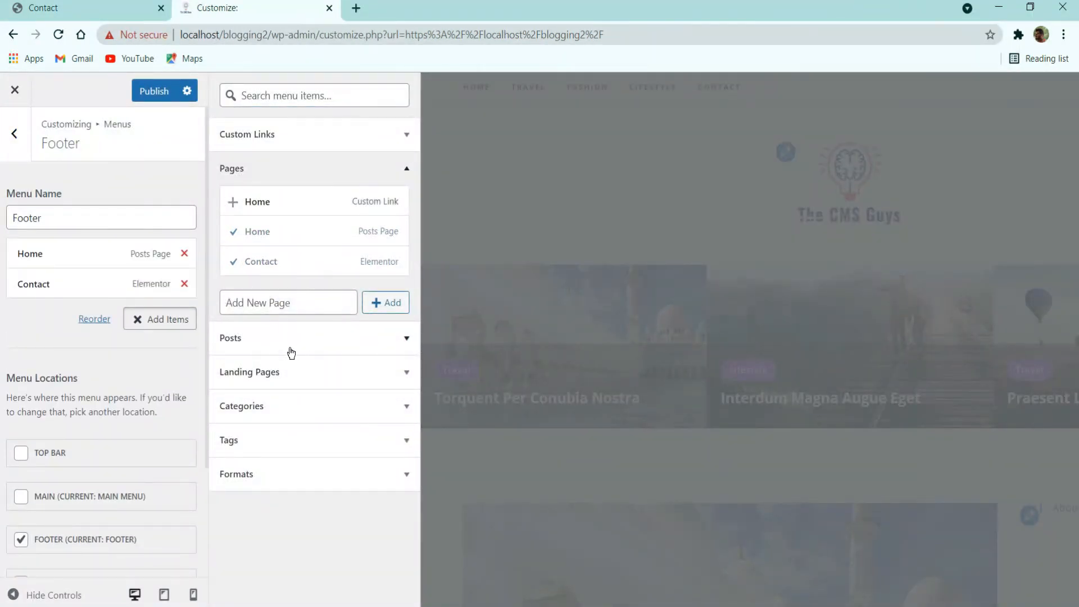
{"action": "left_click", "coordinate": [292, 405]}
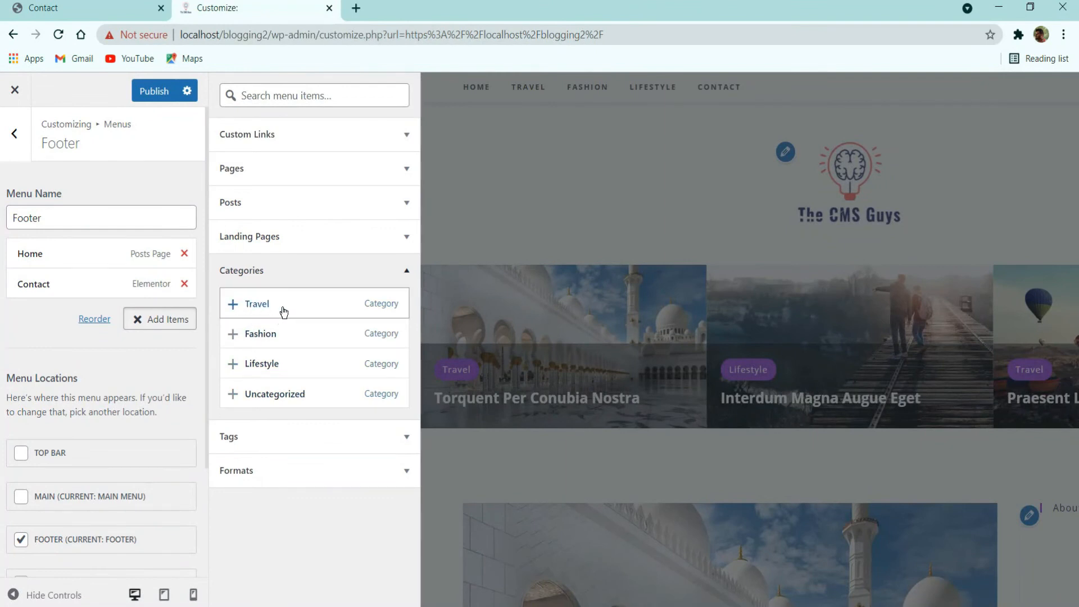
{"action": "left_click", "coordinate": [284, 312]}
{"action": "left_click", "coordinate": [279, 332]}
{"action": "left_click", "coordinate": [289, 365]}
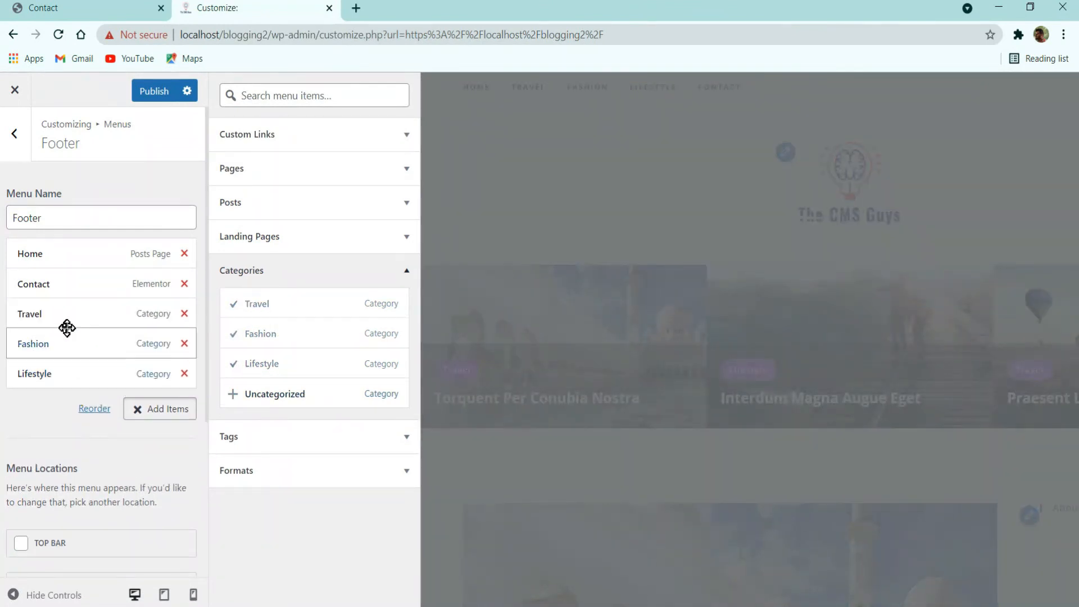
{"action": "left_click_drag", "start_coordinate": [63, 285], "coordinate": [65, 381]}
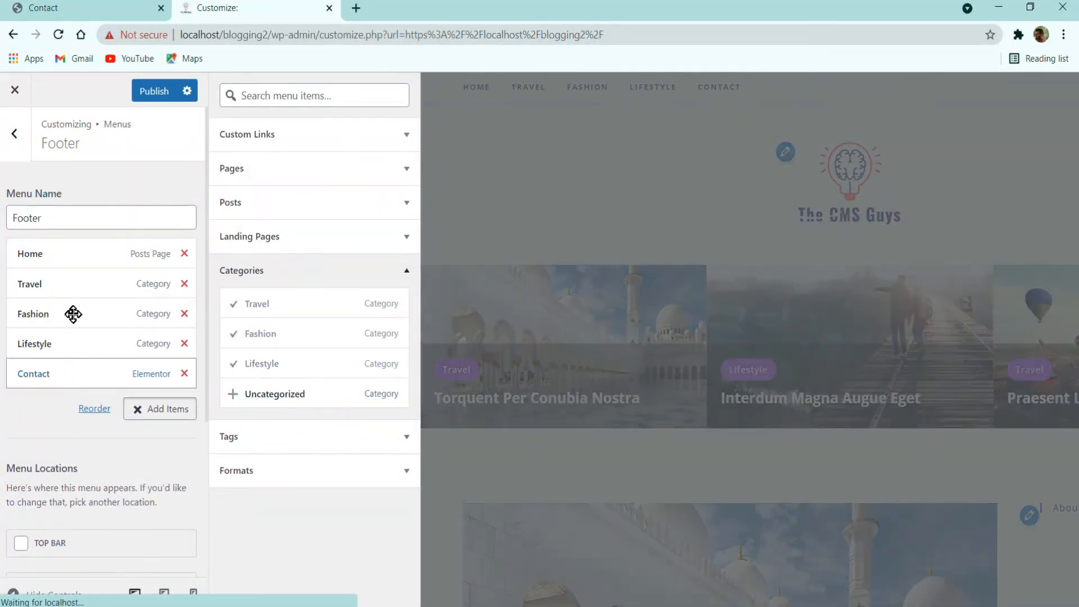
Step: Publish the Footer menu and check it in the live contact page's footer
{"action": "left_click", "coordinate": [158, 93]}
{"action": "scroll", "coordinate": [793, 259], "scroll_direction": "down", "scroll_amount": 10}
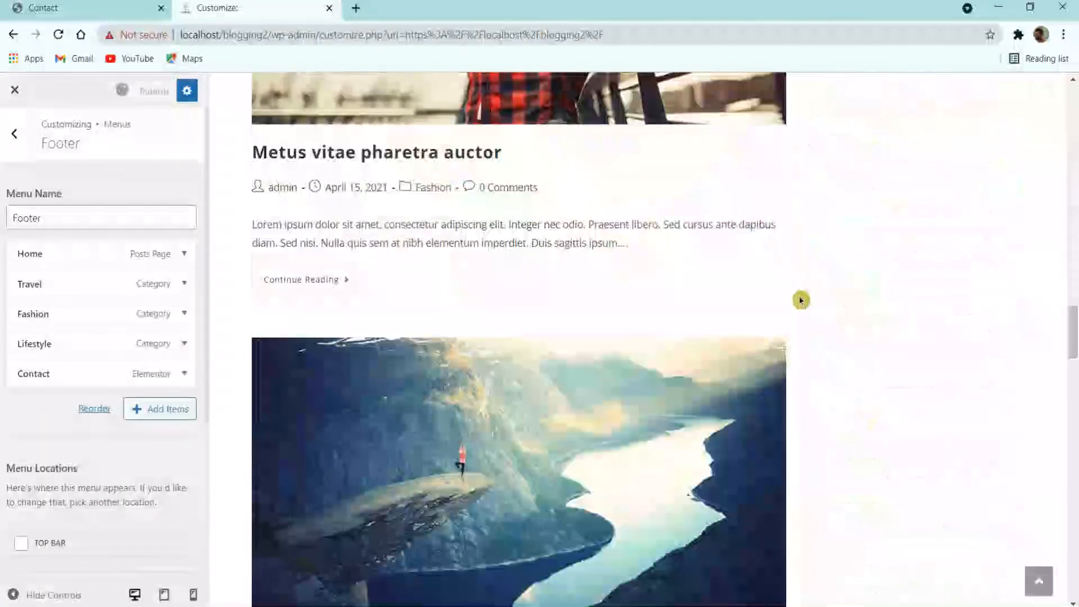
{"action": "scroll", "coordinate": [802, 300], "scroll_direction": "down", "scroll_amount": 10}
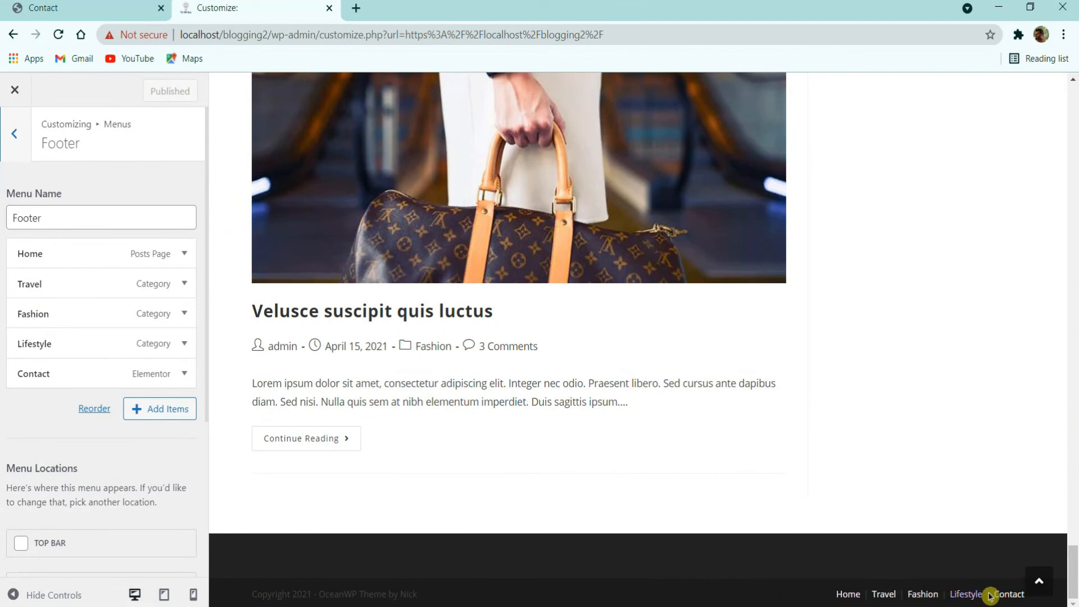
{"action": "left_click", "coordinate": [128, 5]}
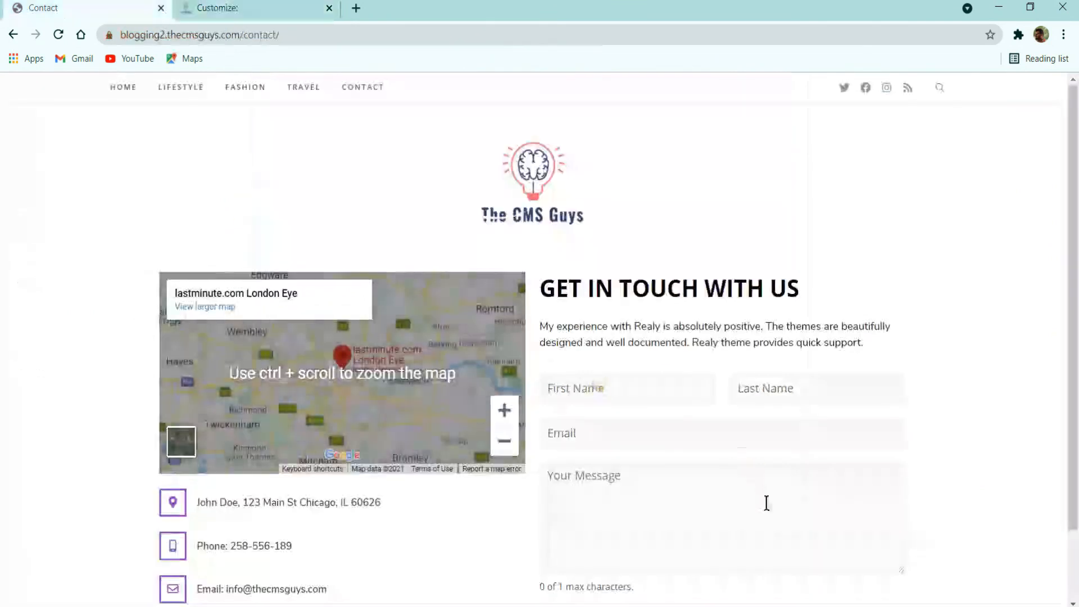
{"action": "scroll", "coordinate": [767, 501], "scroll_direction": "down", "scroll_amount": 3}
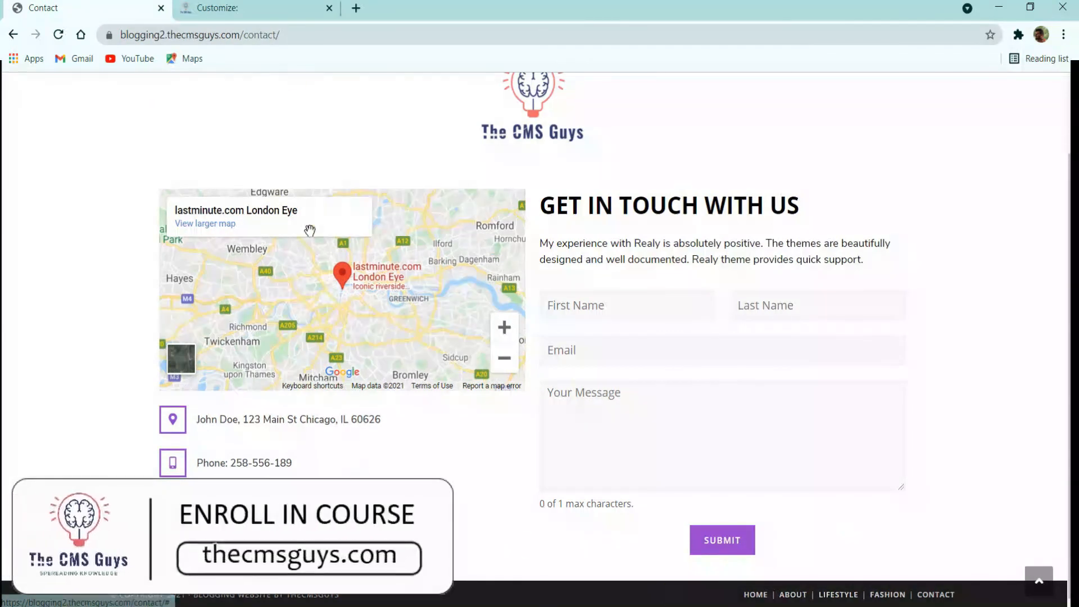
{"action": "left_click", "coordinate": [241, 9]}
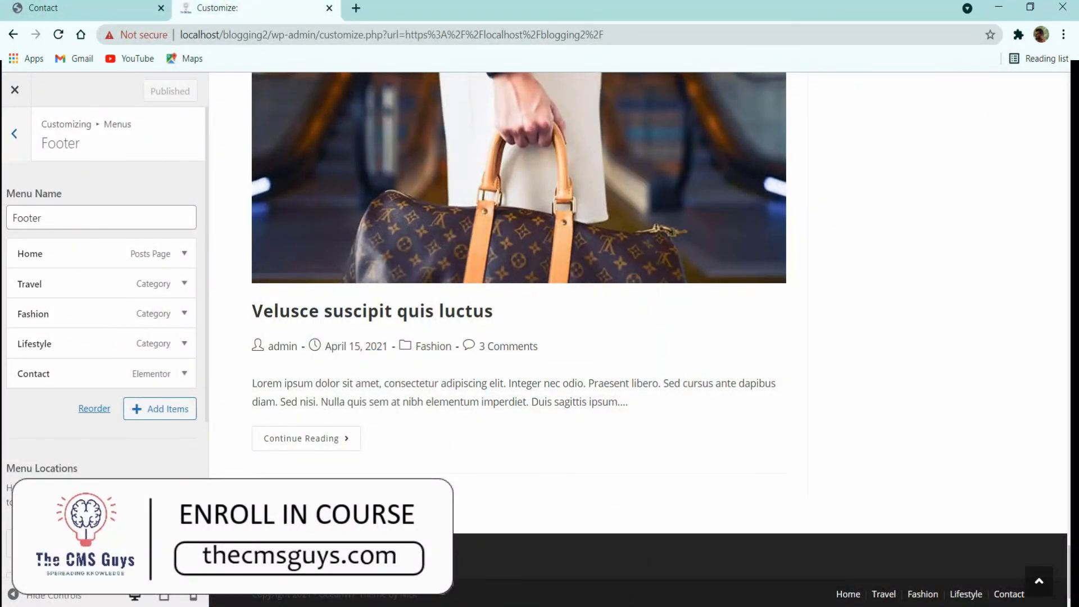
{"action": "left_click", "coordinate": [15, 135]}
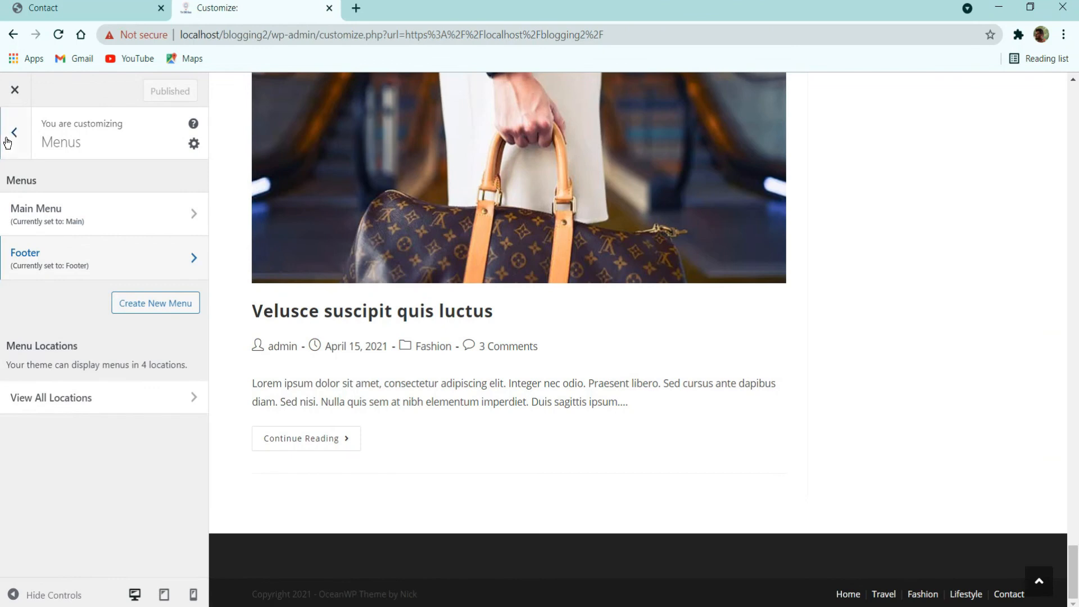
{"action": "left_click", "coordinate": [13, 134]}
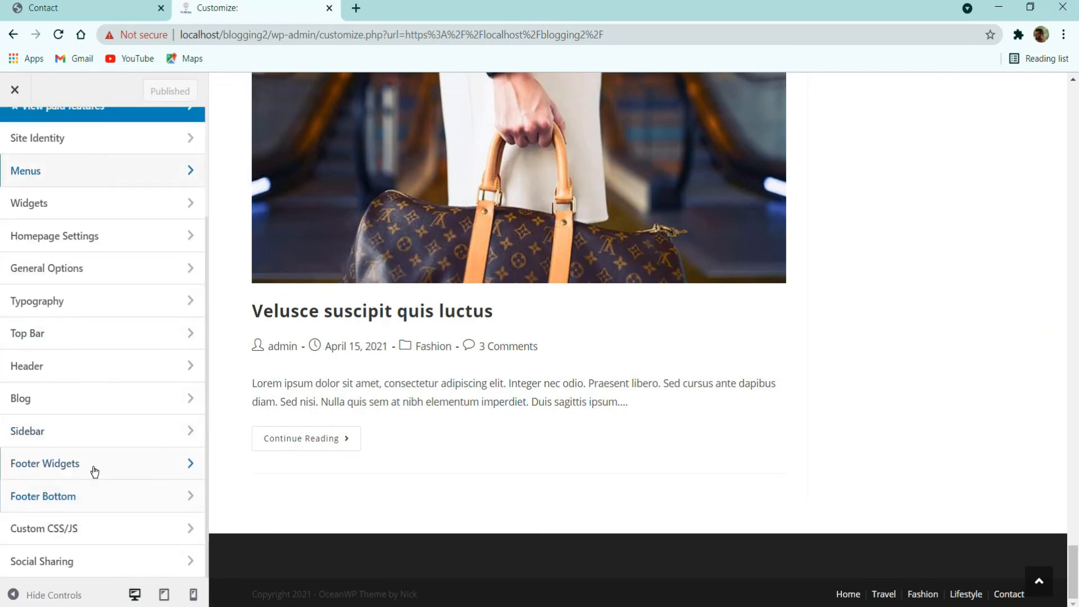
Step: Uncheck Enable Footer Widgets so only the bottom bar remains
{"action": "left_click", "coordinate": [94, 471]}
{"action": "left_click", "coordinate": [93, 187]}
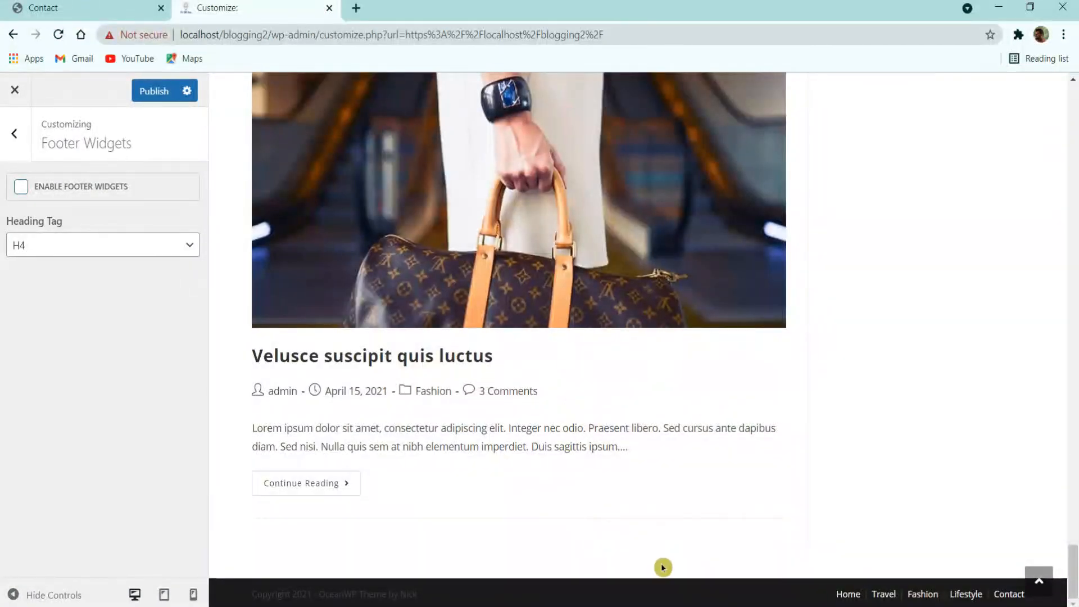
{"action": "scroll", "coordinate": [569, 533], "scroll_direction": "up", "scroll_amount": 10}
{"action": "scroll", "coordinate": [568, 495], "scroll_direction": "up", "scroll_amount": 20}
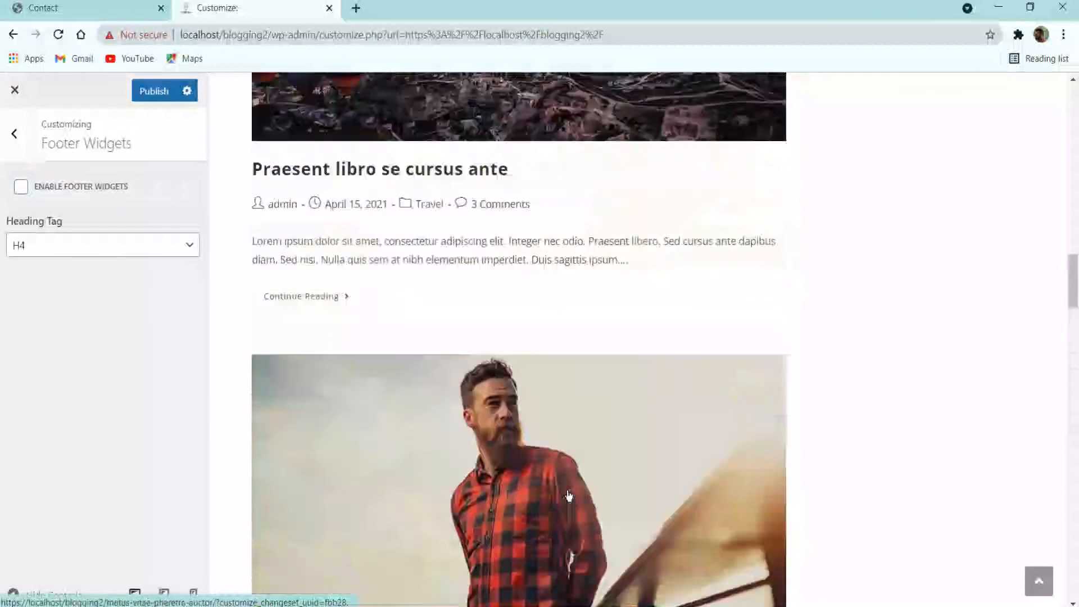
{"action": "scroll", "coordinate": [555, 470], "scroll_direction": "down", "scroll_amount": 14}
{"action": "scroll", "coordinate": [556, 446], "scroll_direction": "down", "scroll_amount": 20}
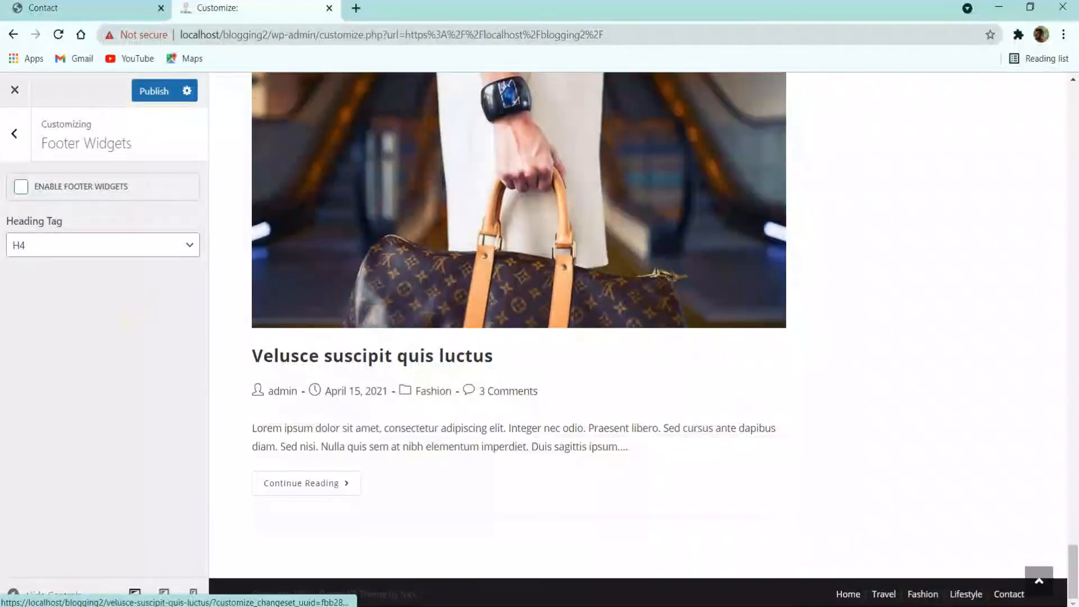
{"action": "left_click", "coordinate": [25, 134]}
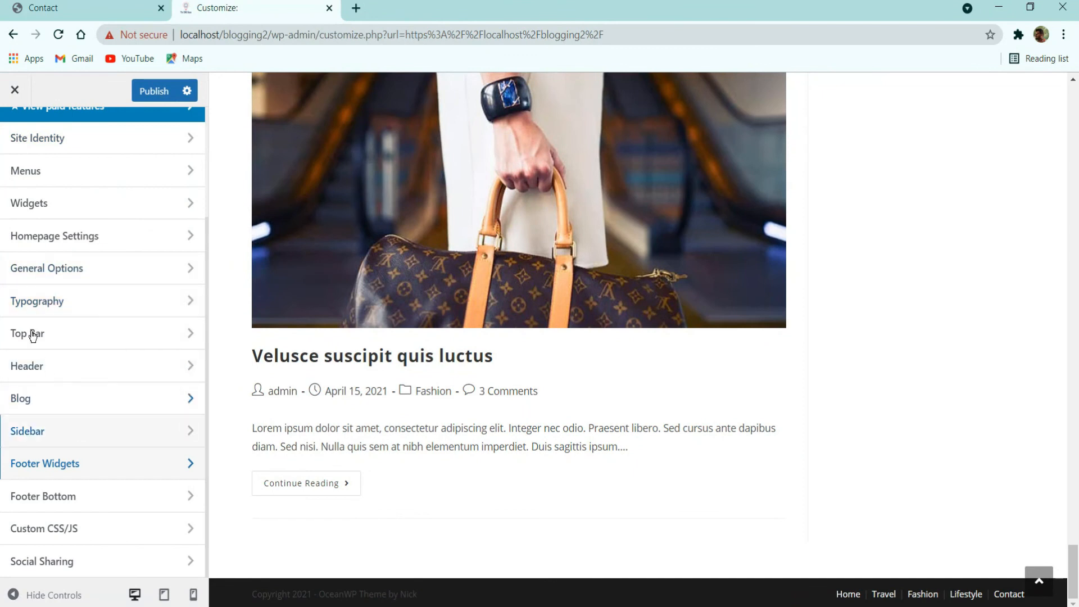
Step: Review Blog > Single Post and Blog Entries, leaving Large Image style and 30-word excerpt
{"action": "left_click", "coordinate": [71, 399]}
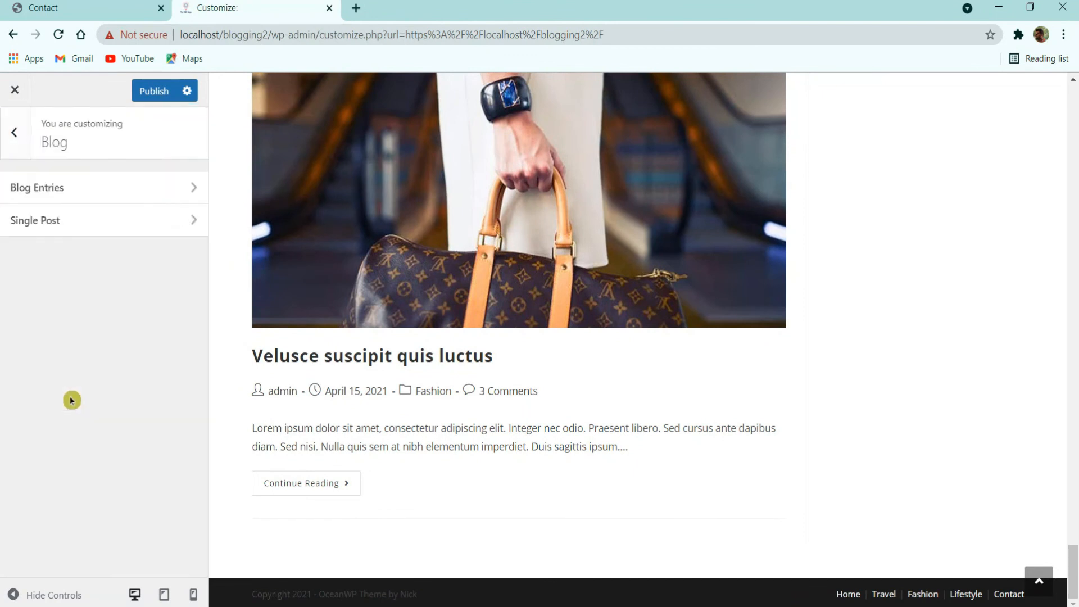
{"action": "left_click", "coordinate": [80, 218]}
{"action": "left_click", "coordinate": [65, 182]}
{"action": "scroll", "coordinate": [121, 410], "scroll_direction": "down", "scroll_amount": 4}
{"action": "scroll", "coordinate": [122, 411], "scroll_direction": "down", "scroll_amount": 5}
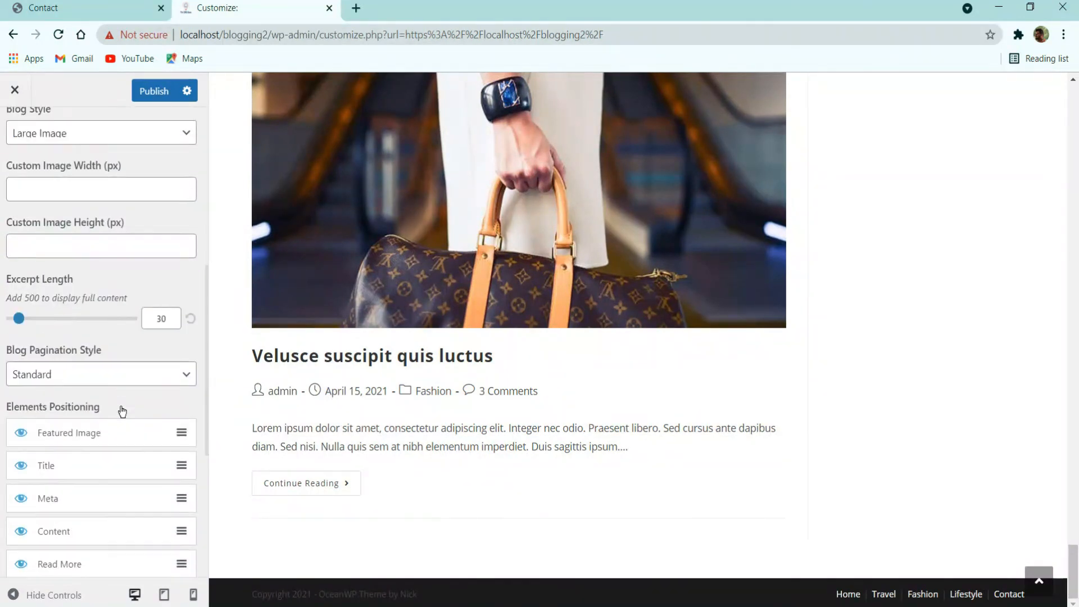
{"action": "scroll", "coordinate": [89, 451], "scroll_direction": "down", "scroll_amount": 2}
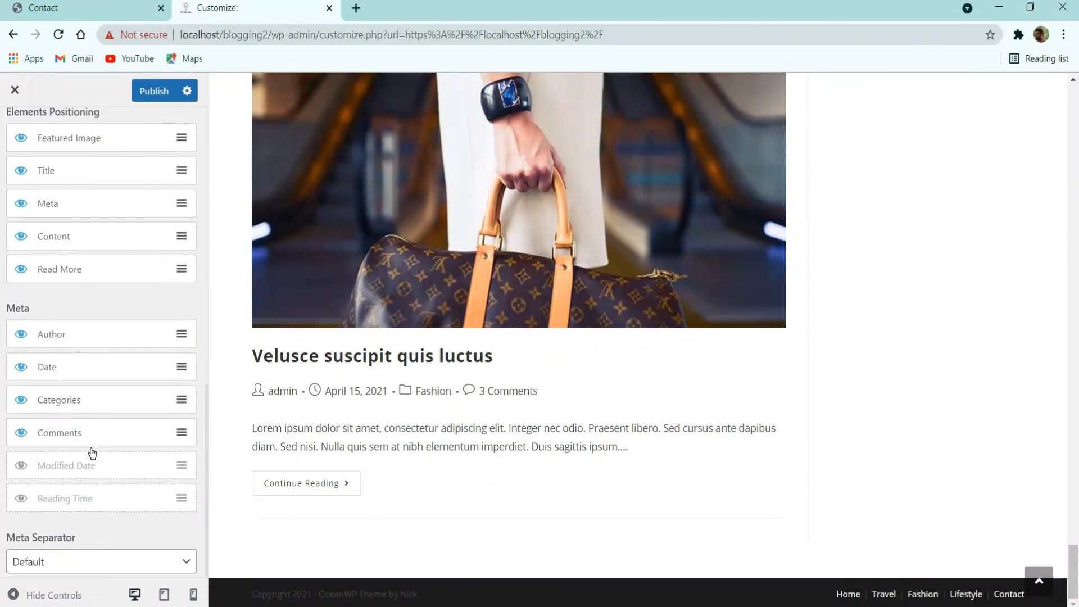
{"action": "scroll", "coordinate": [87, 430], "scroll_direction": "up", "scroll_amount": 7}
{"action": "scroll", "coordinate": [35, 316], "scroll_direction": "up", "scroll_amount": 1}
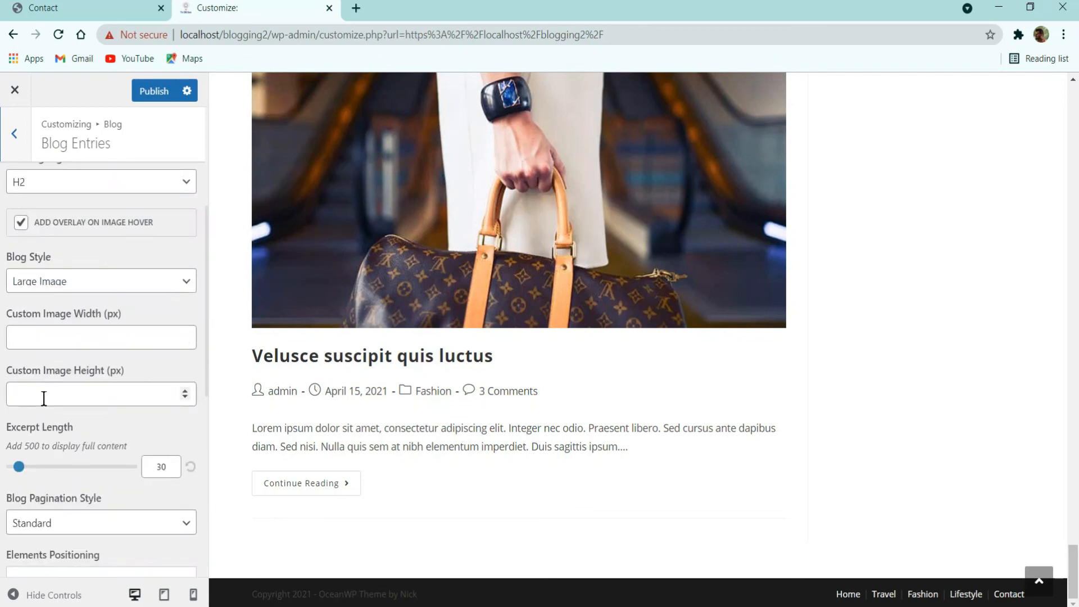
{"action": "scroll", "coordinate": [44, 397], "scroll_direction": "down", "scroll_amount": 5}
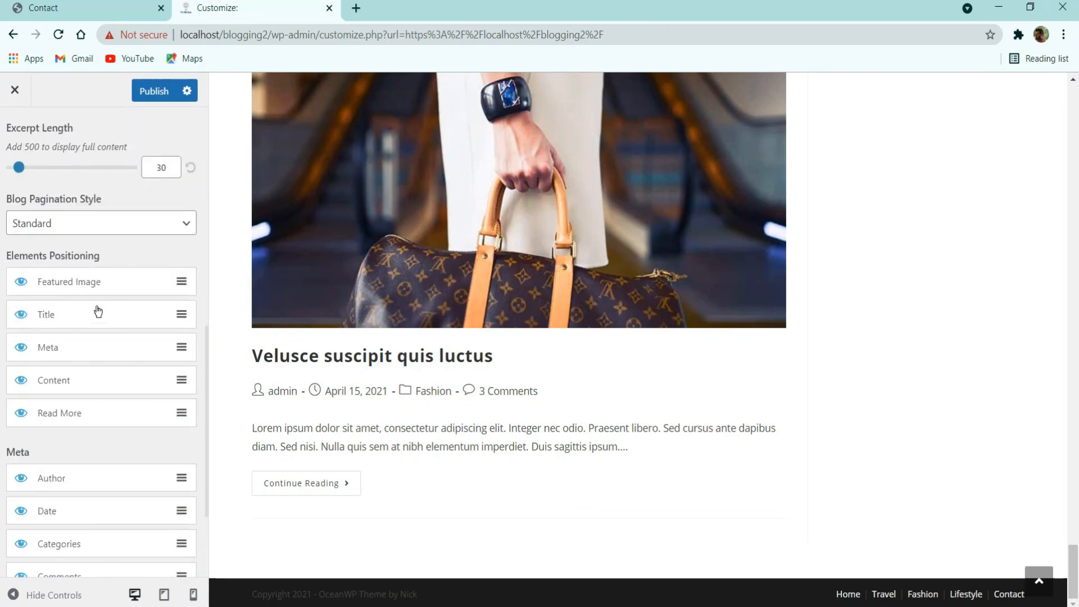
{"action": "scroll", "coordinate": [14, 138], "scroll_direction": "up", "scroll_amount": 5}
{"action": "left_click", "coordinate": [17, 137]}
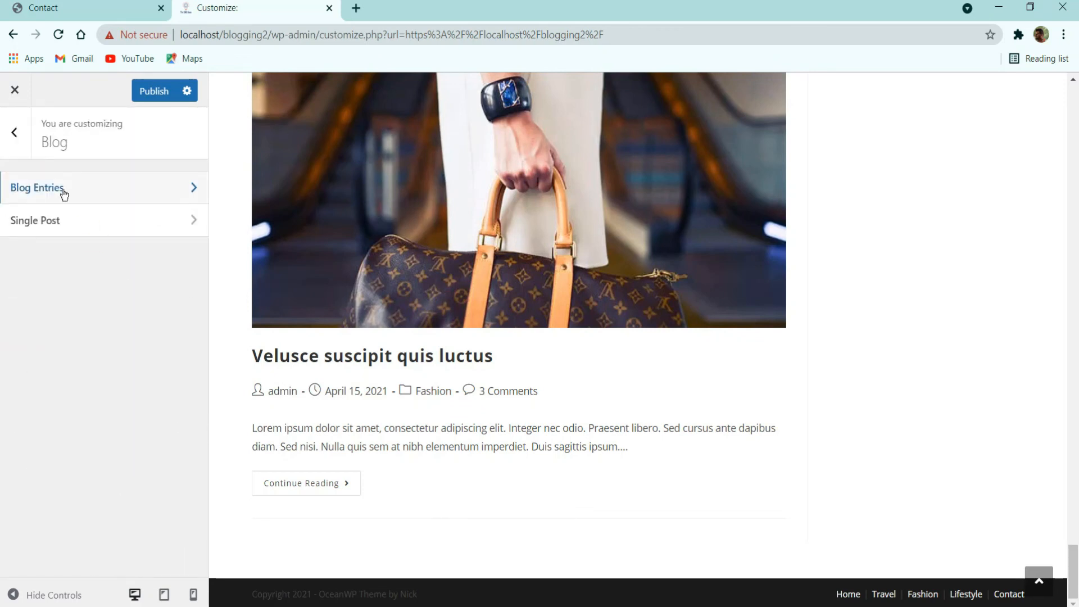
{"action": "left_click", "coordinate": [17, 130]}
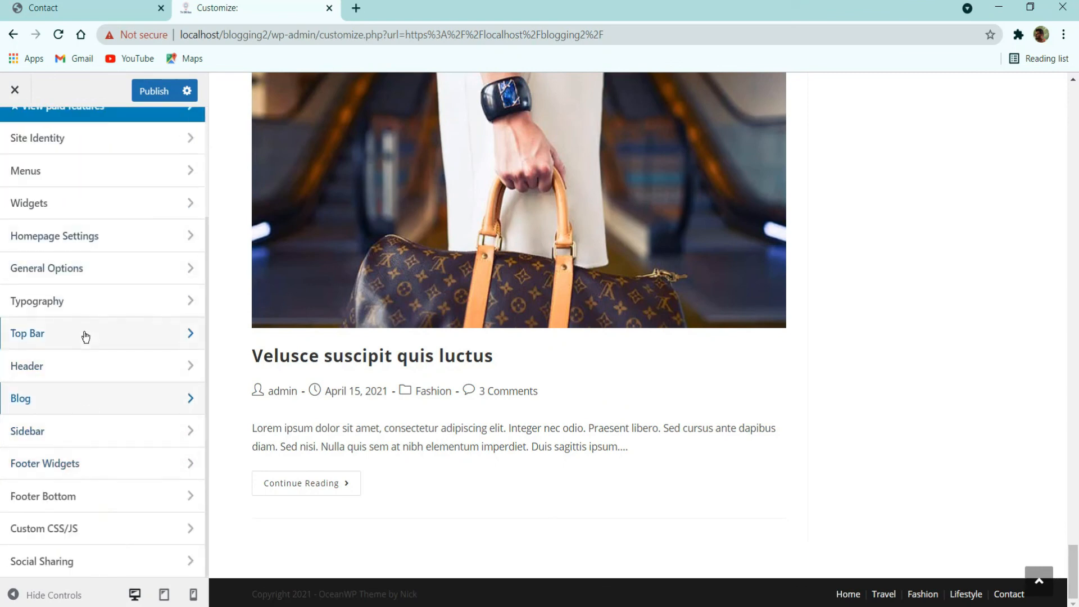
Step: Set the Footer Bottom link hover colour to white
{"action": "left_click", "coordinate": [89, 511]}
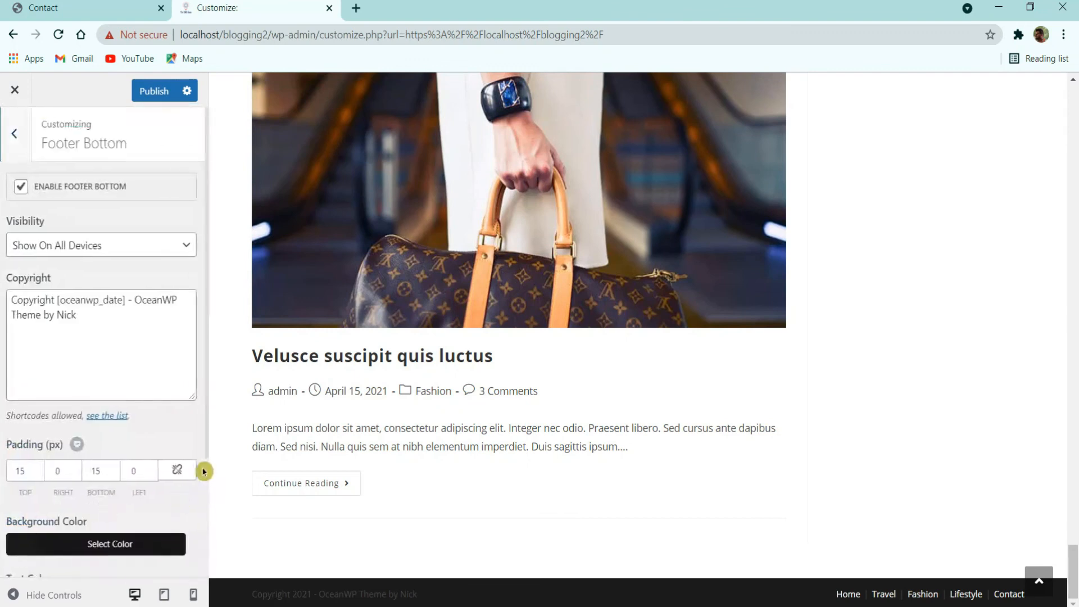
{"action": "scroll", "coordinate": [105, 552], "scroll_direction": "down", "scroll_amount": 3}
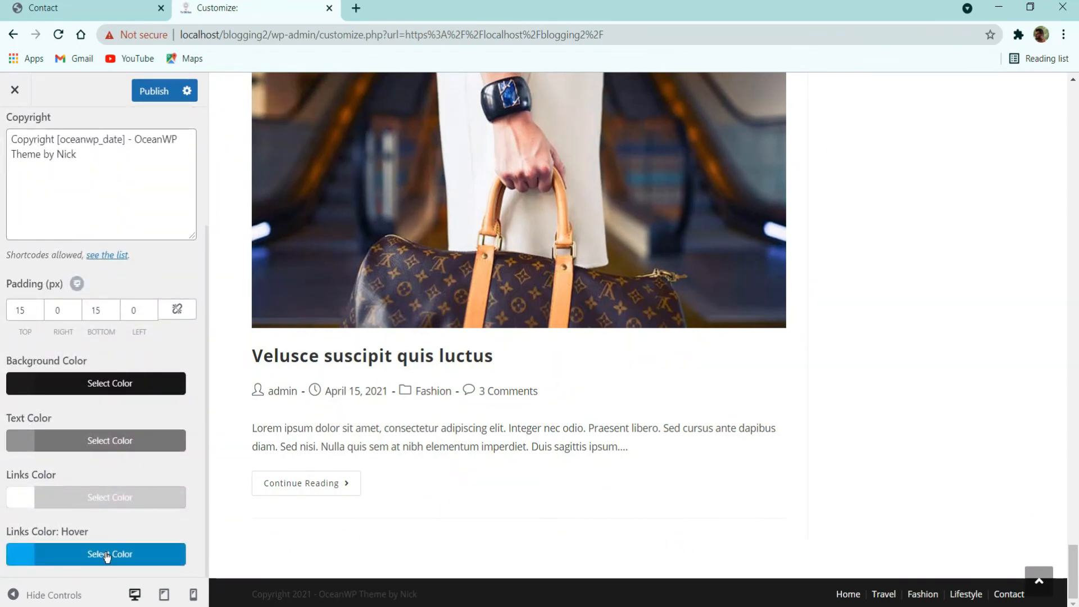
{"action": "left_click", "coordinate": [105, 552]}
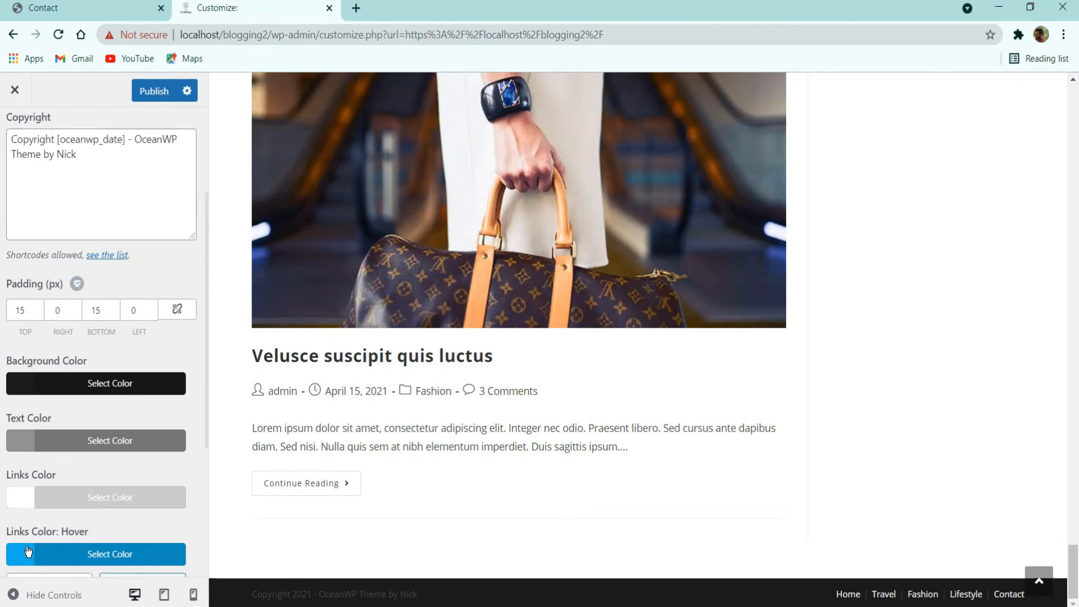
{"action": "scroll", "coordinate": [28, 552], "scroll_direction": "down", "scroll_amount": 3}
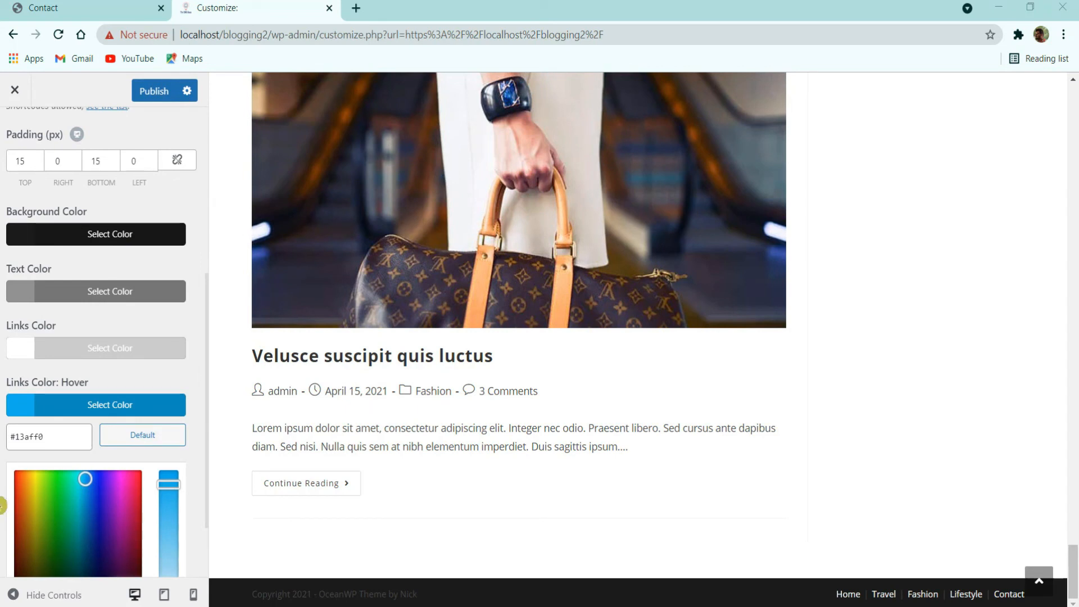
{"action": "left_click", "coordinate": [67, 414]}
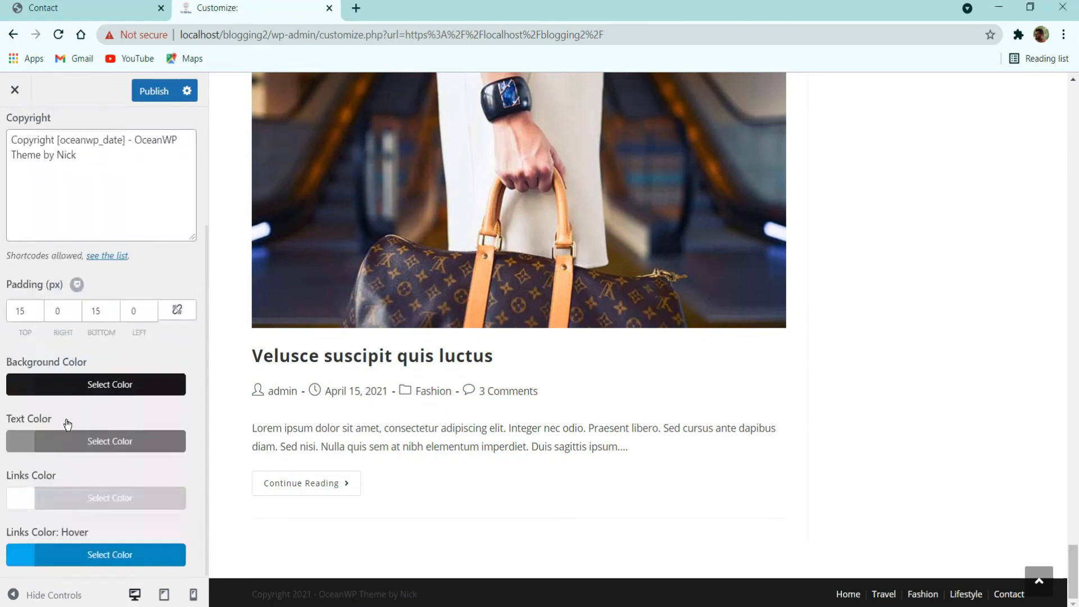
{"action": "left_click", "coordinate": [47, 558]}
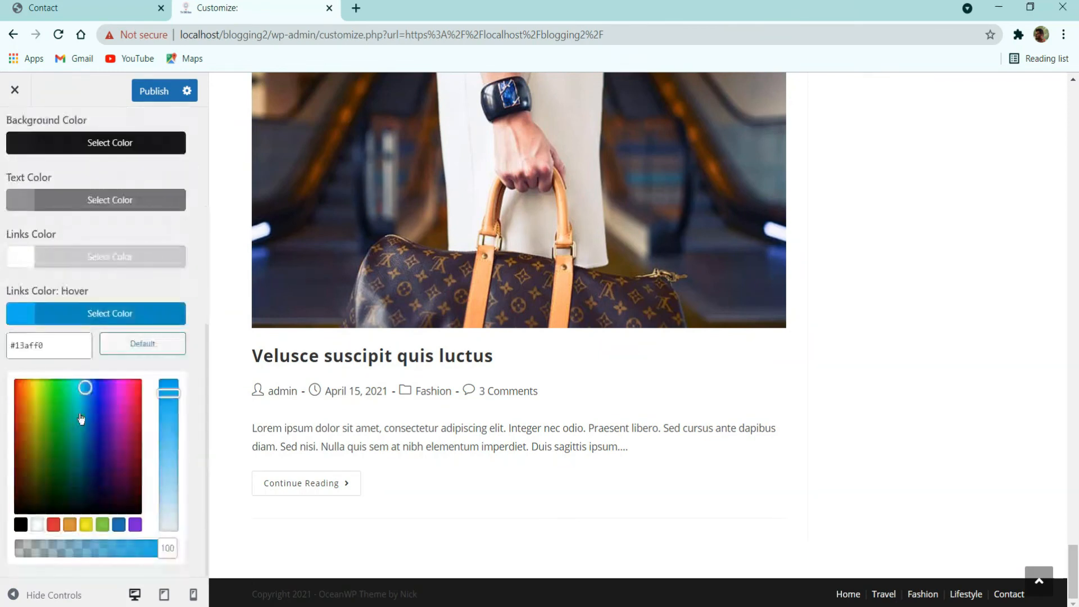
{"action": "left_click_drag", "start_coordinate": [169, 389], "coordinate": [172, 596]}
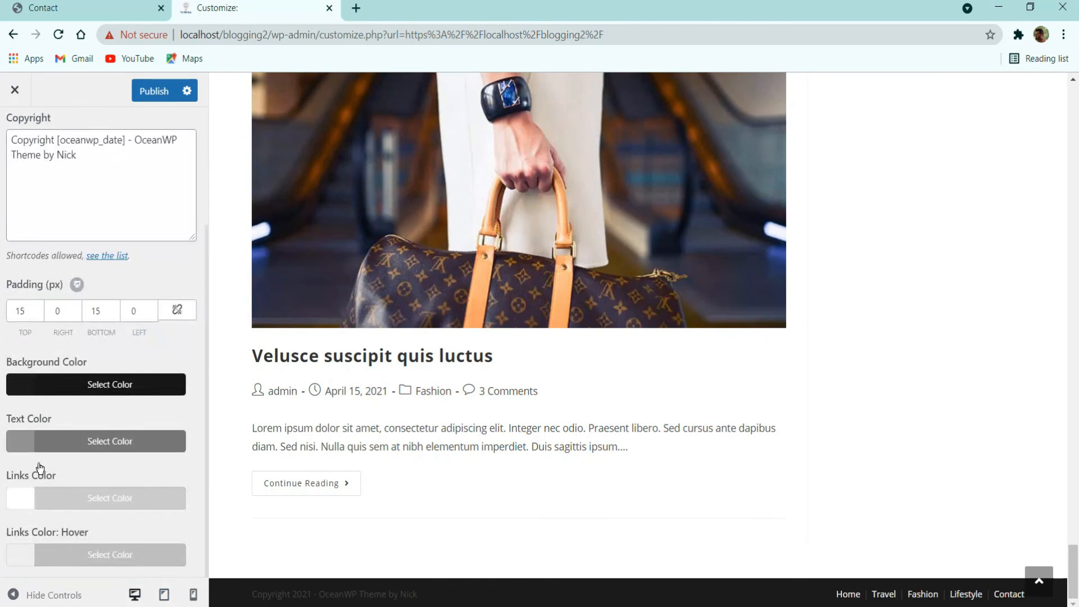
{"action": "left_click", "coordinate": [59, 553]}
{"action": "scroll", "coordinate": [93, 410], "scroll_direction": "down", "scroll_amount": 4}
{"action": "left_click_drag", "start_coordinate": [111, 413], "coordinate": [141, 363]}
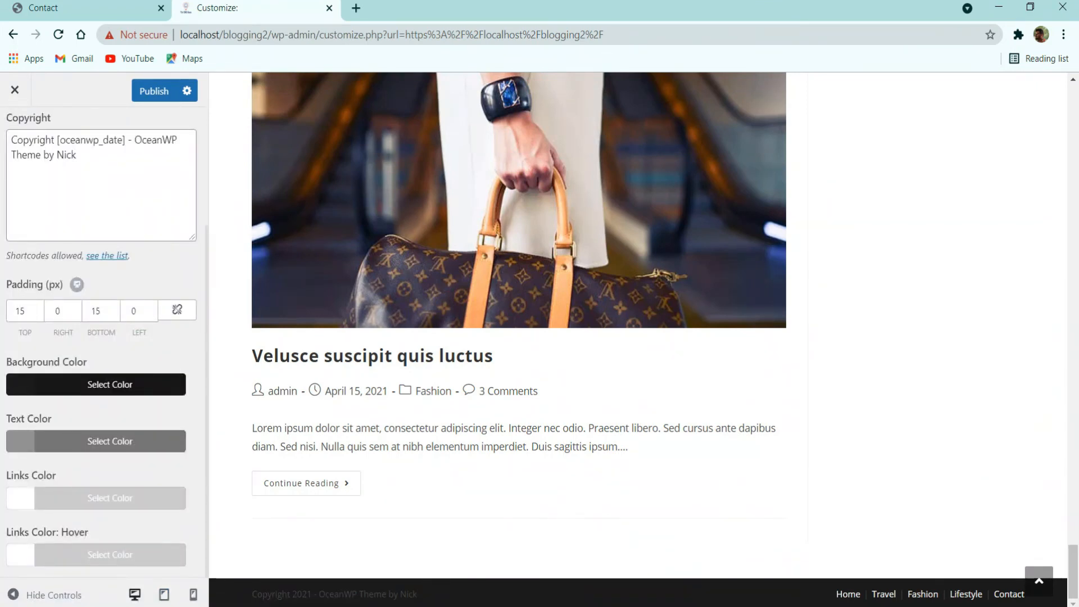
Step: Set the footer link colour to #d3d3d3 and the text colour to #a3a3a3
{"action": "left_click", "coordinate": [86, 497]}
{"action": "double_click", "coordinate": [67, 529]}
{"action": "type", "text": "d3d3d3d"}
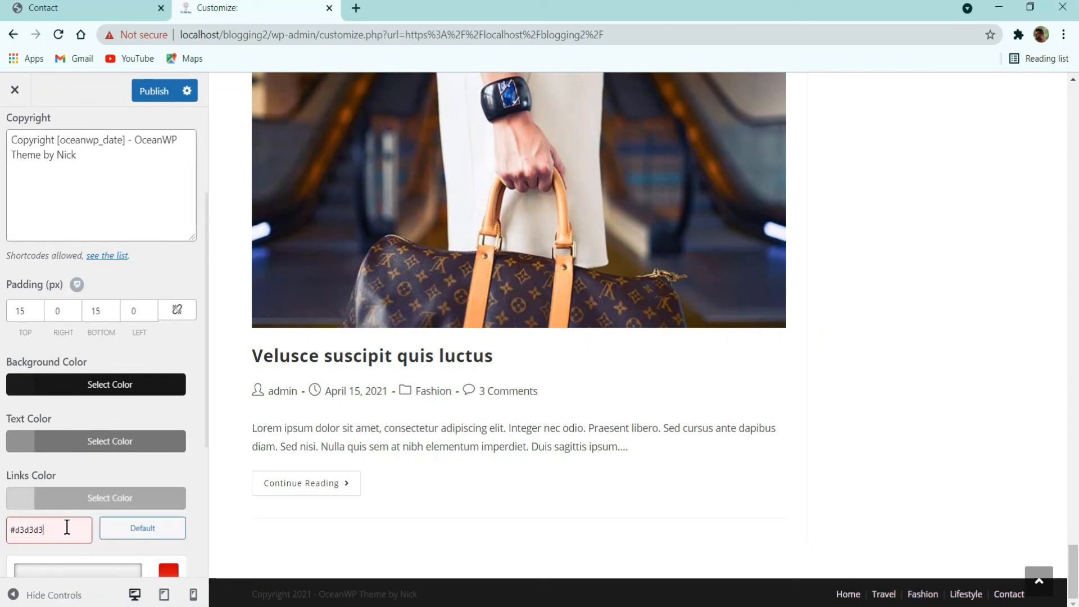
{"action": "left_click", "coordinate": [75, 500]}
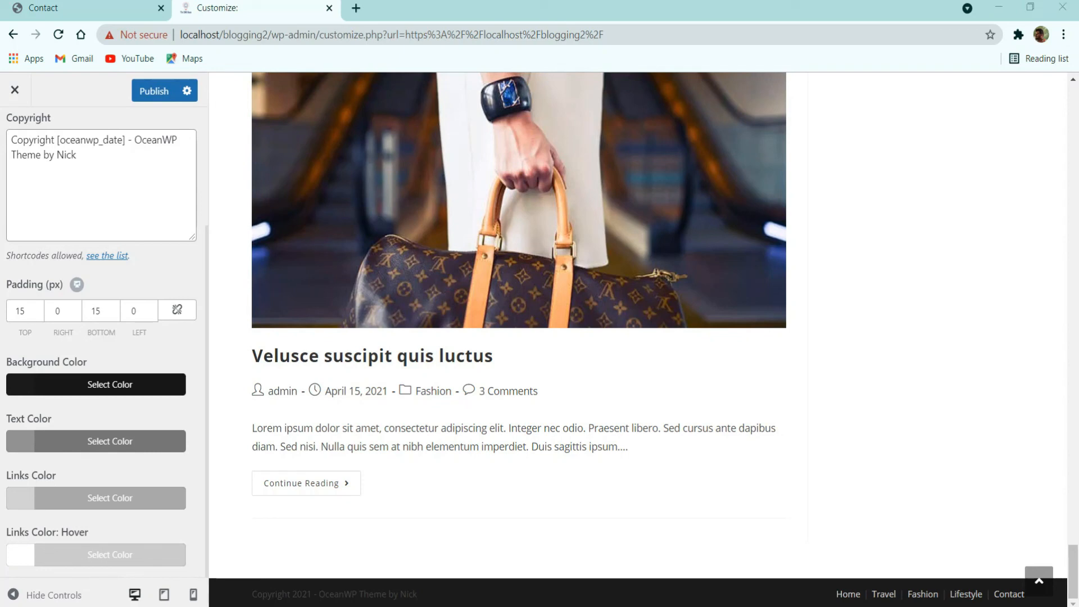
{"action": "left_click", "coordinate": [98, 444]}
{"action": "double_click", "coordinate": [73, 466]}
{"action": "type", "text": "a3a3a3"}
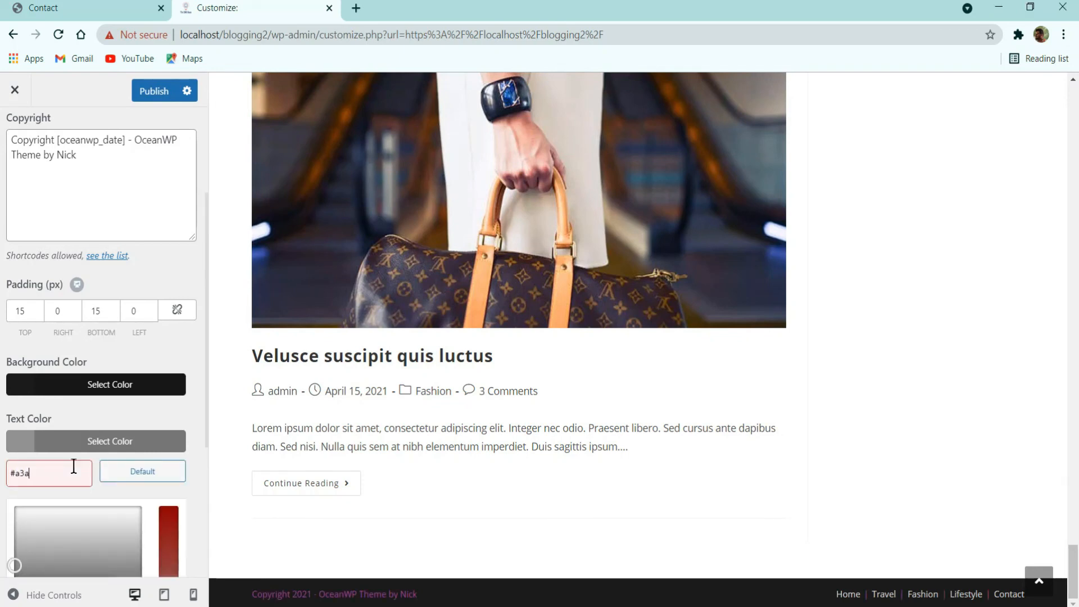
{"action": "left_click", "coordinate": [122, 444]}
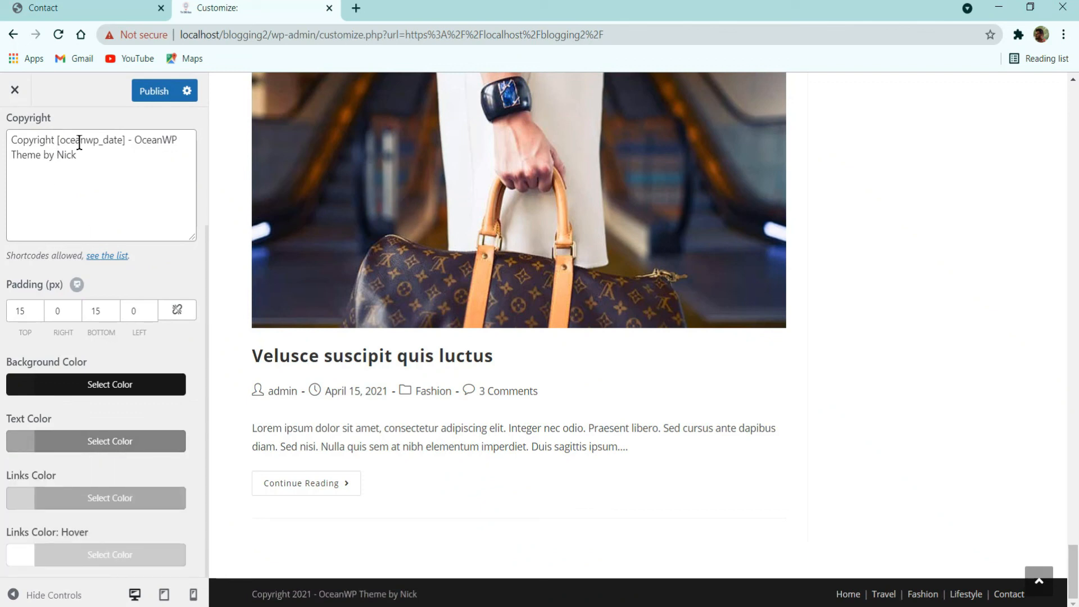
Step: Change the copyright to 'Copyright [oceanwp_date] - Blogging 2 - By TheCMSGuys', publish, and reload
{"action": "left_click_drag", "start_coordinate": [137, 143], "coordinate": [168, 143]}
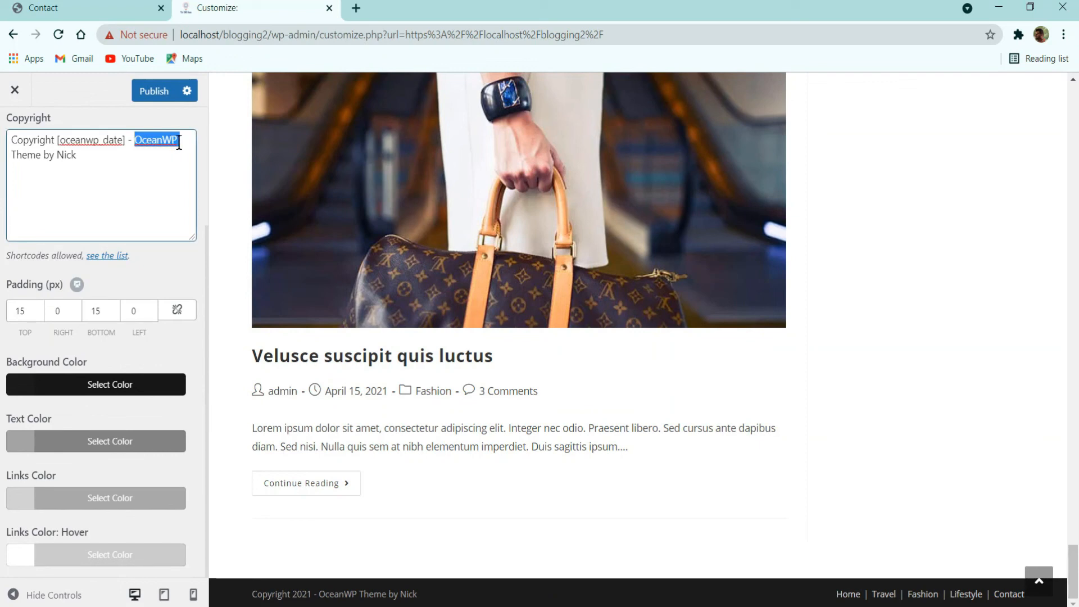
{"action": "type", "text": "By The"}
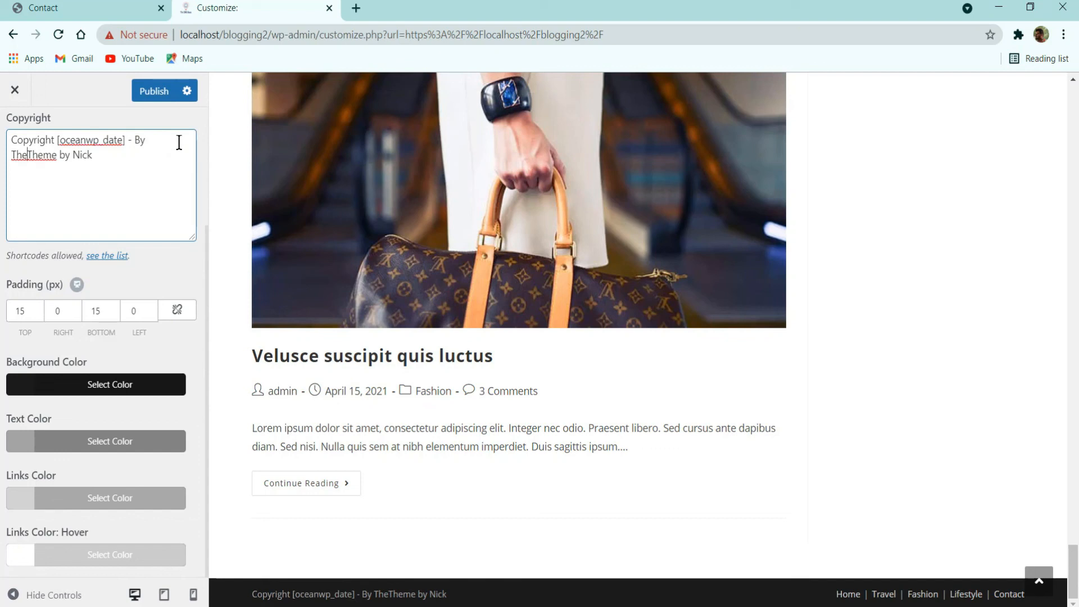
{"action": "type", "text": "CMSGuys"}
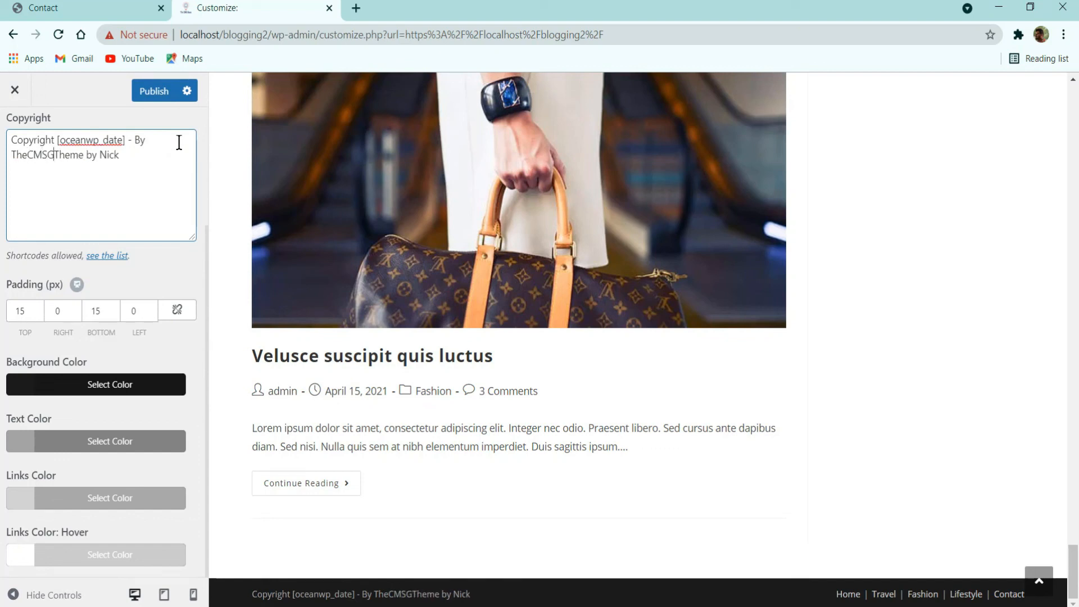
{"action": "left_click_drag", "start_coordinate": [149, 165], "coordinate": [73, 155]}
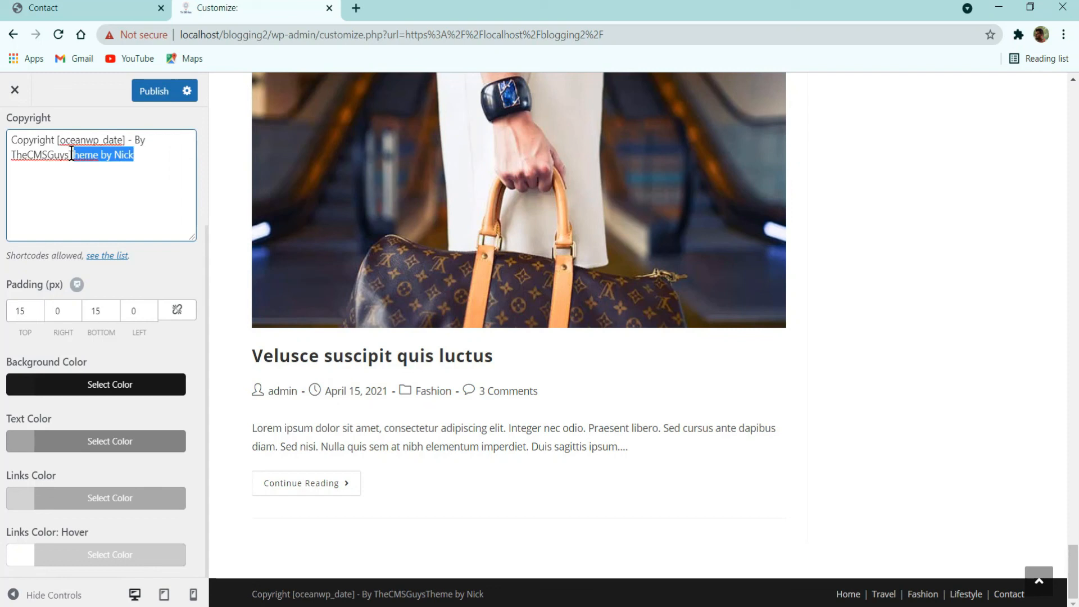
{"action": "key", "text": "BackSpace"}
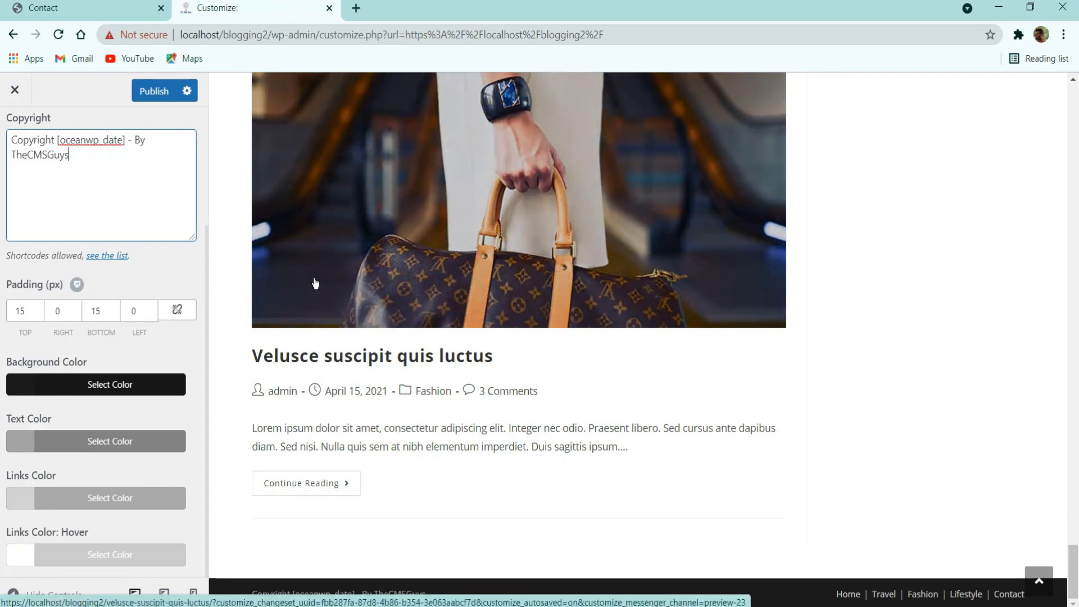
{"action": "type", "text": "Blogging "}
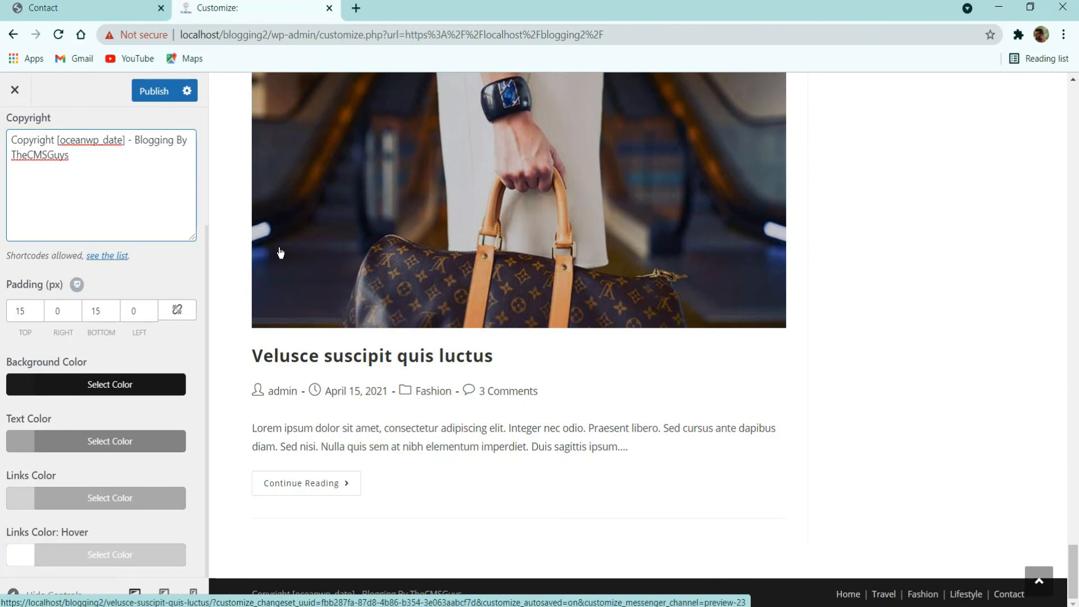
{"action": "type", "text": "2 -"}
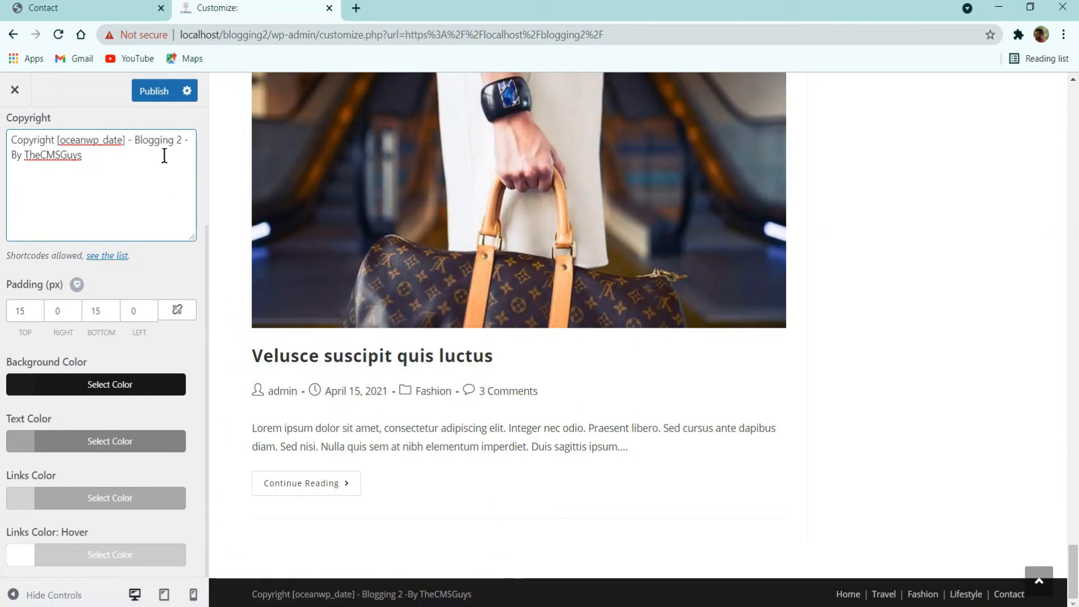
{"action": "left_click", "coordinate": [150, 90]}
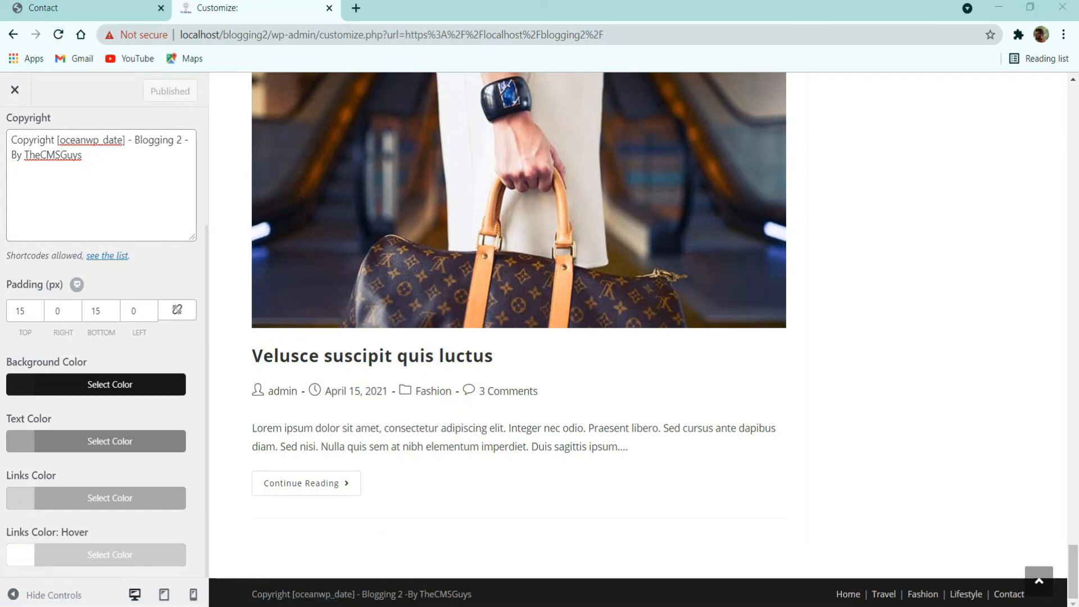
{"action": "left_click", "coordinate": [59, 37]}
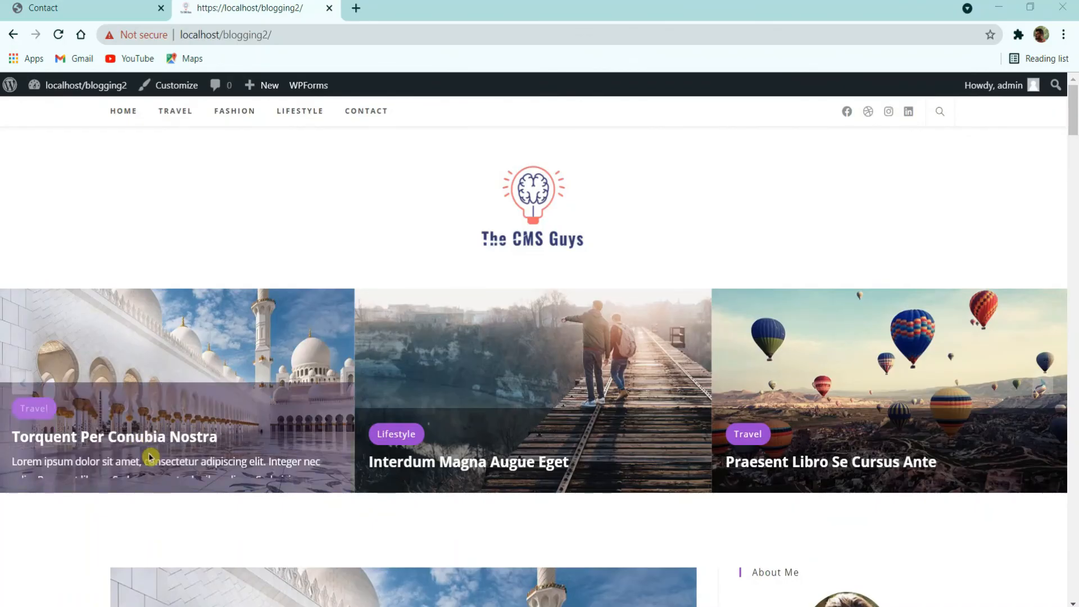
Step: Check the live footer shows 'Copyright 2021 - Blogging 2', then reopen the Customizer
{"action": "scroll", "coordinate": [246, 441], "scroll_direction": "down", "scroll_amount": 20}
{"action": "scroll", "coordinate": [247, 439], "scroll_direction": "down", "scroll_amount": 15}
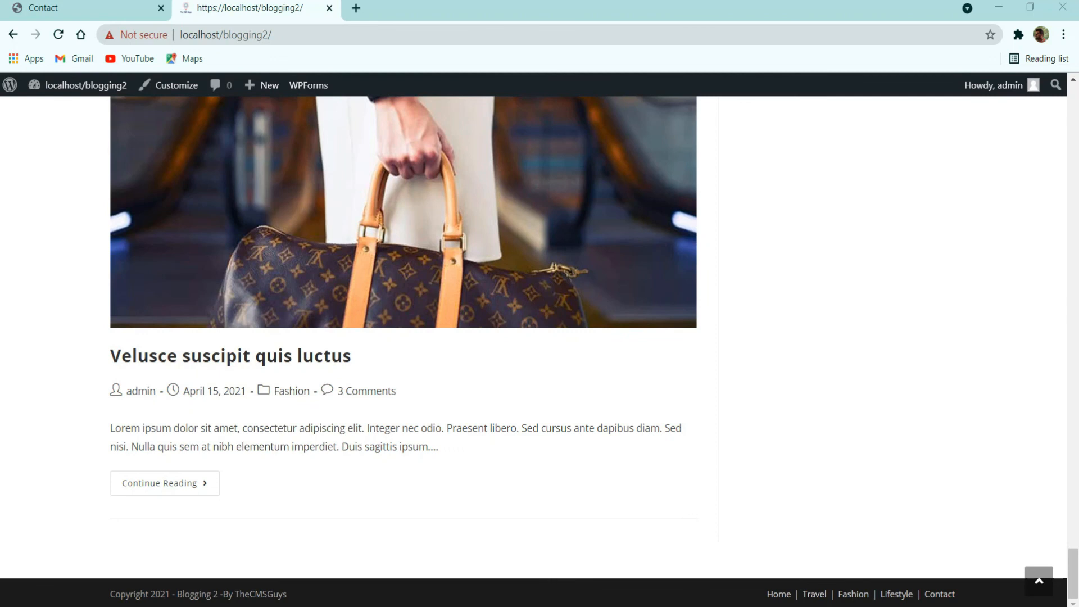
{"action": "left_click", "coordinate": [175, 91]}
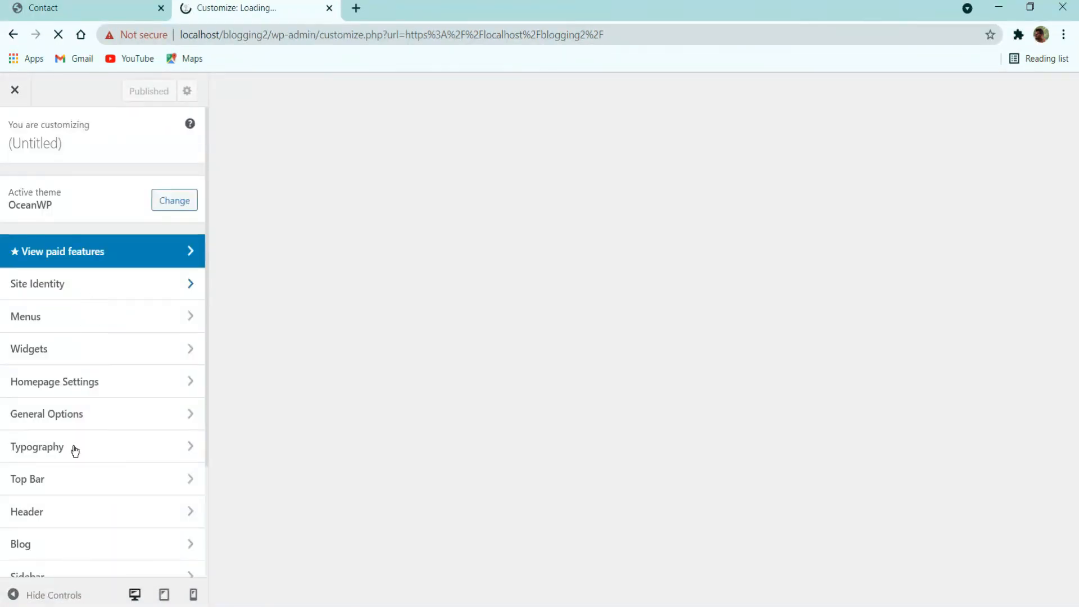
Step: Find the footer font options in the Typography settings
{"action": "scroll", "coordinate": [76, 472], "scroll_direction": "down", "scroll_amount": 3}
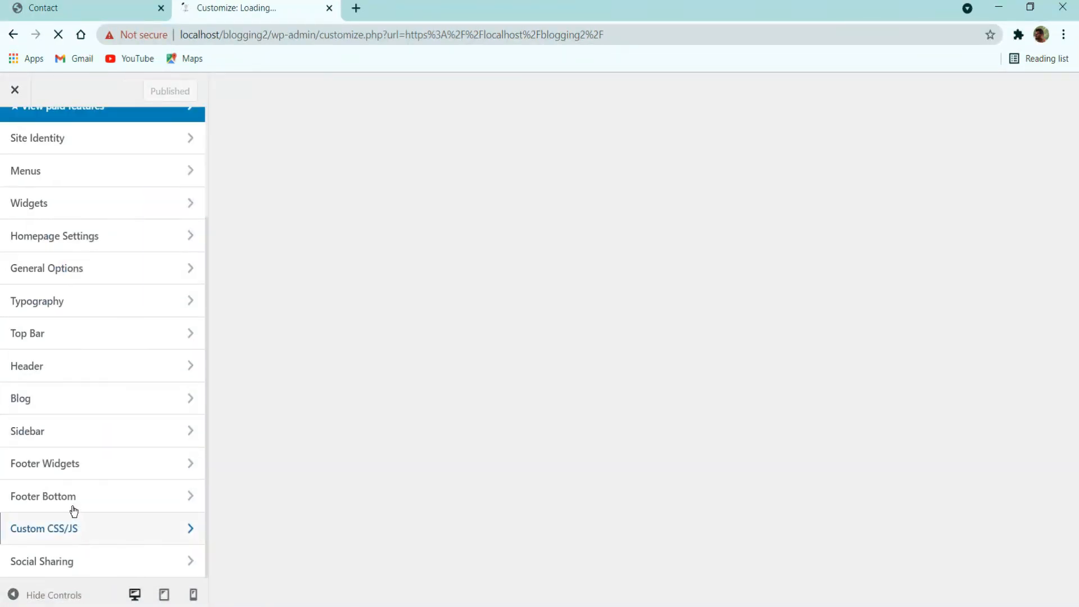
{"action": "left_click", "coordinate": [67, 499]}
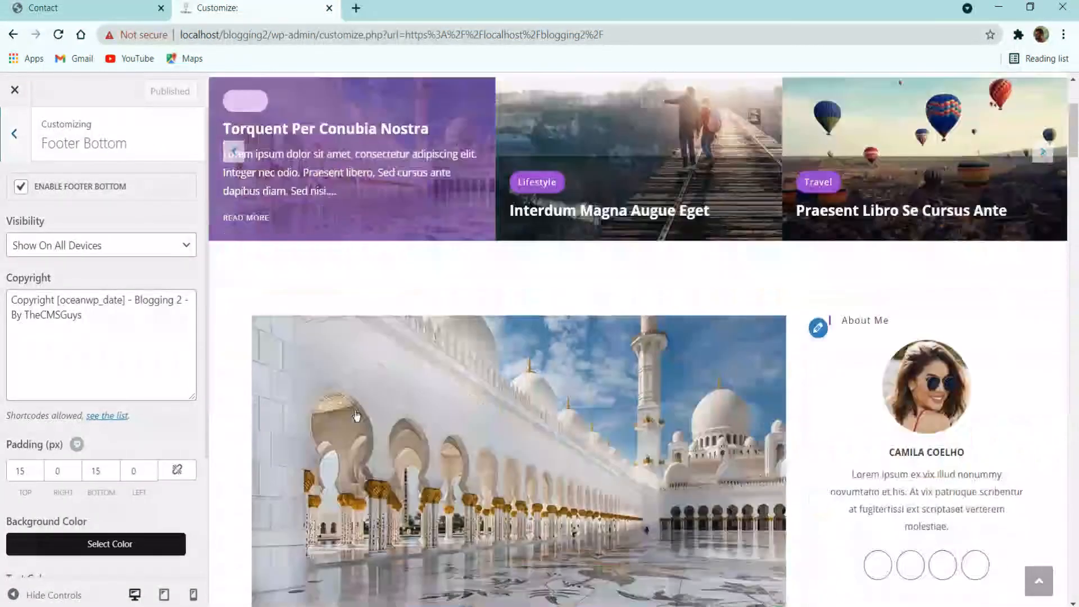
{"action": "scroll", "coordinate": [357, 416], "scroll_direction": "down", "scroll_amount": 15}
{"action": "left_click", "coordinate": [16, 147]}
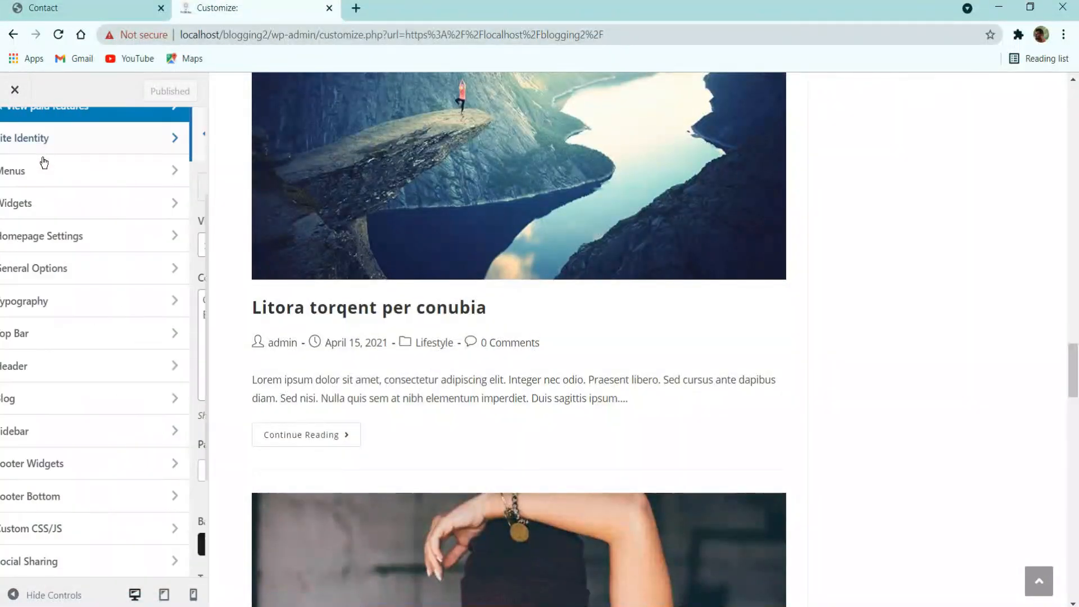
{"action": "left_click", "coordinate": [74, 449]}
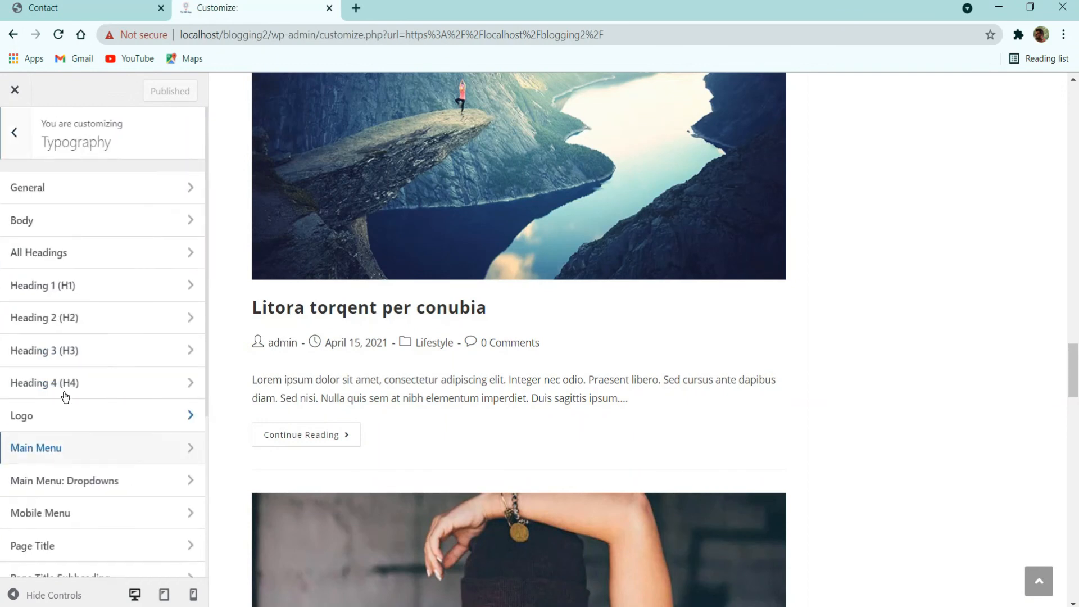
{"action": "scroll", "coordinate": [66, 397], "scroll_direction": "down", "scroll_amount": 4}
{"action": "left_click", "coordinate": [60, 561]}
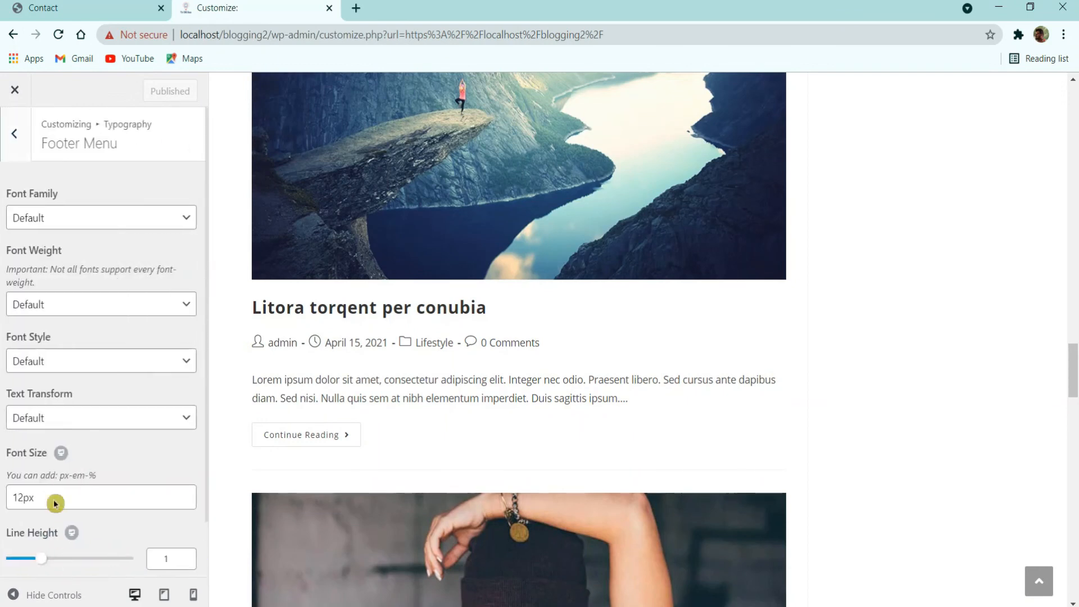
{"action": "left_click", "coordinate": [13, 160]}
{"action": "scroll", "coordinate": [334, 415], "scroll_direction": "down", "scroll_amount": 5}
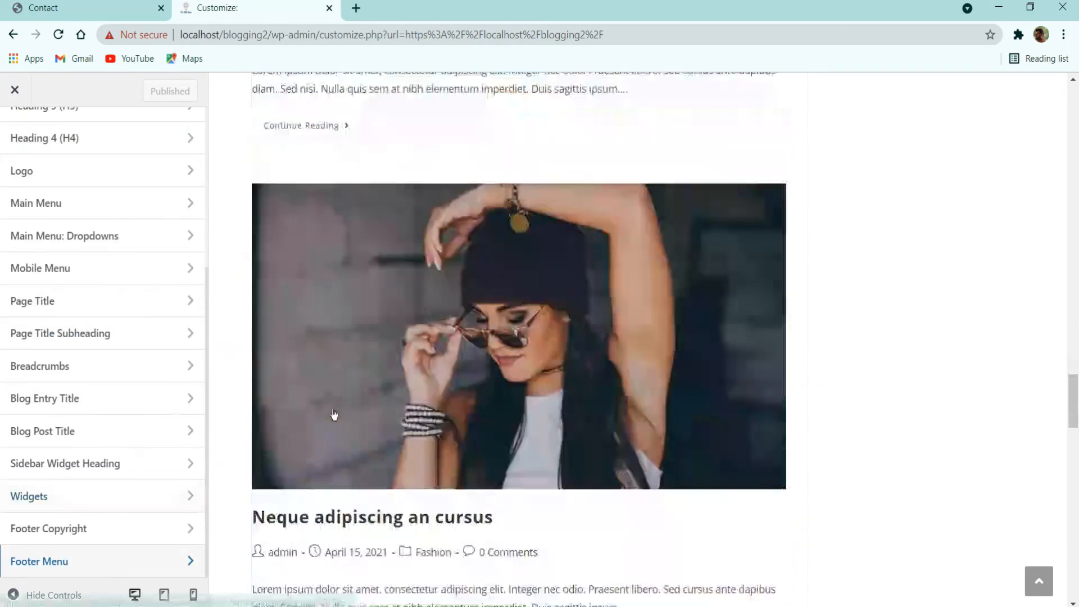
Step: Set Footer Copyright text transform to Uppercase and publish
{"action": "left_click", "coordinate": [169, 529]}
{"action": "scroll", "coordinate": [440, 332], "scroll_direction": "down", "scroll_amount": 5}
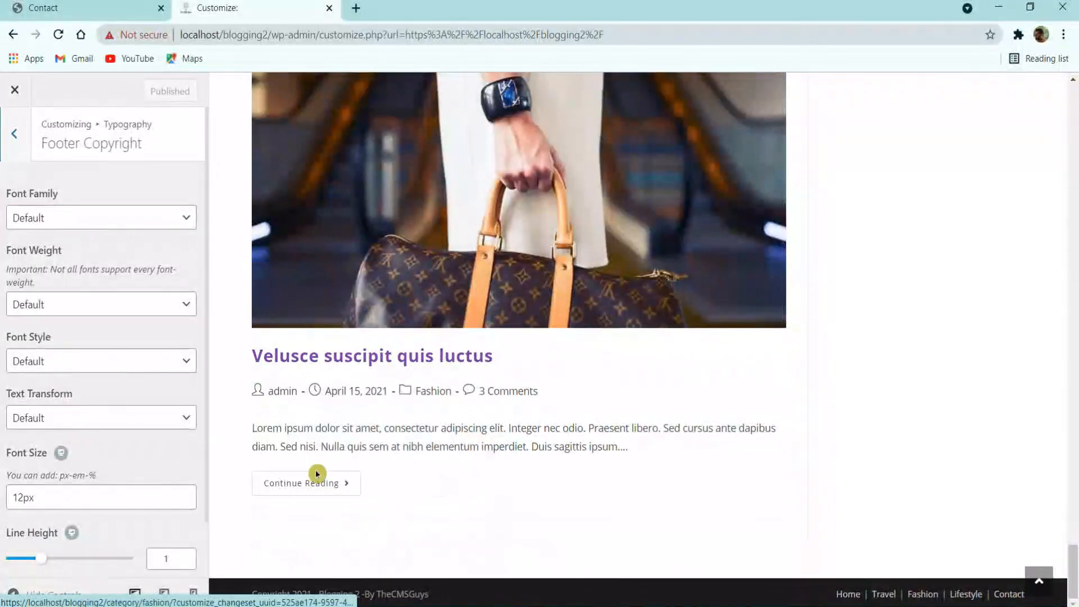
{"action": "left_click", "coordinate": [104, 424]}
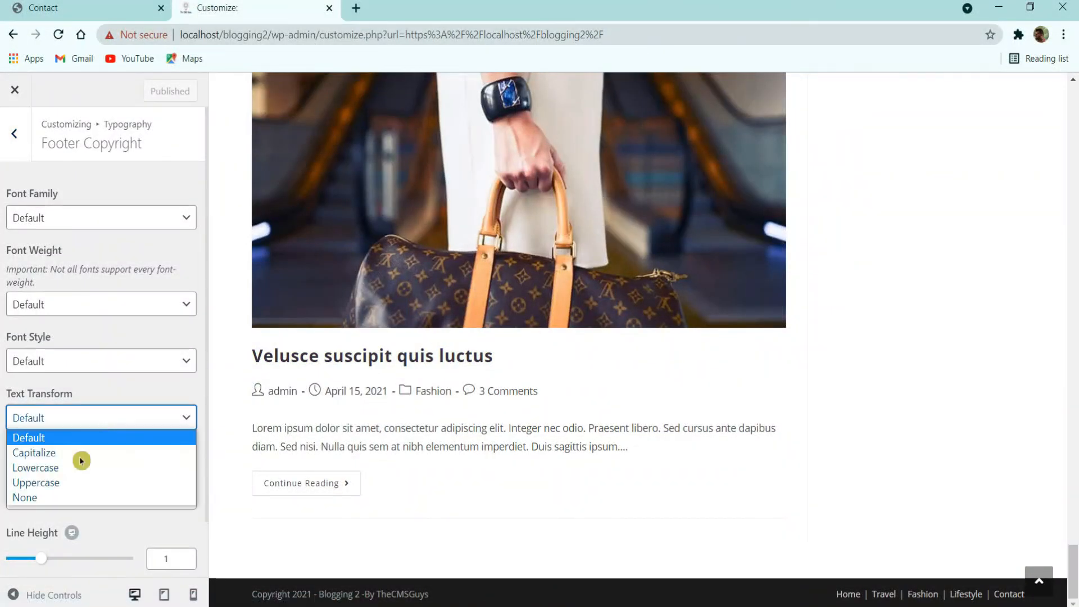
{"action": "left_click", "coordinate": [73, 481]}
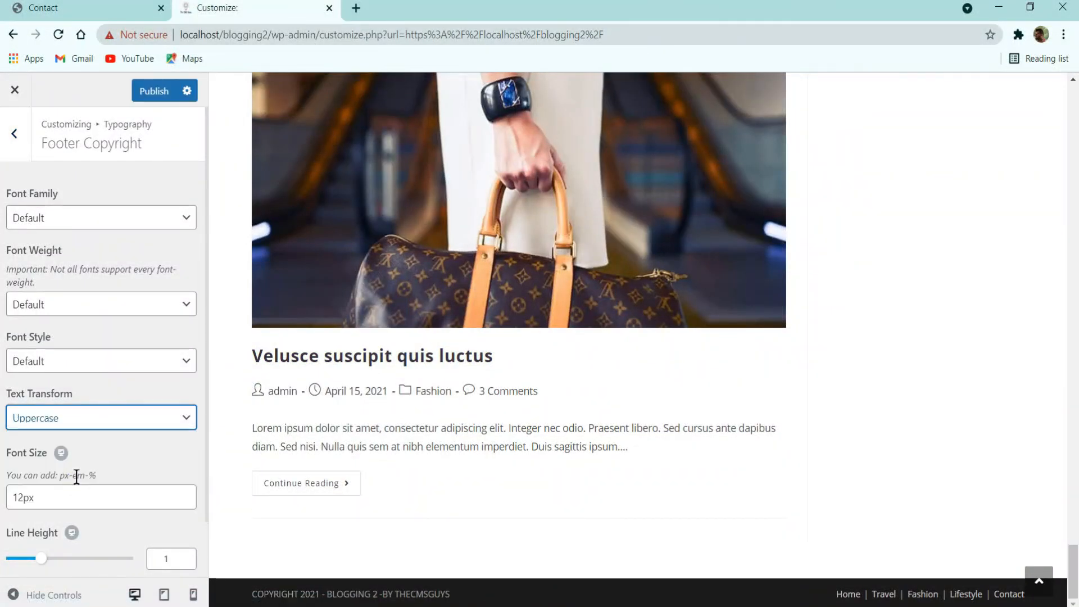
{"action": "left_click", "coordinate": [84, 214]}
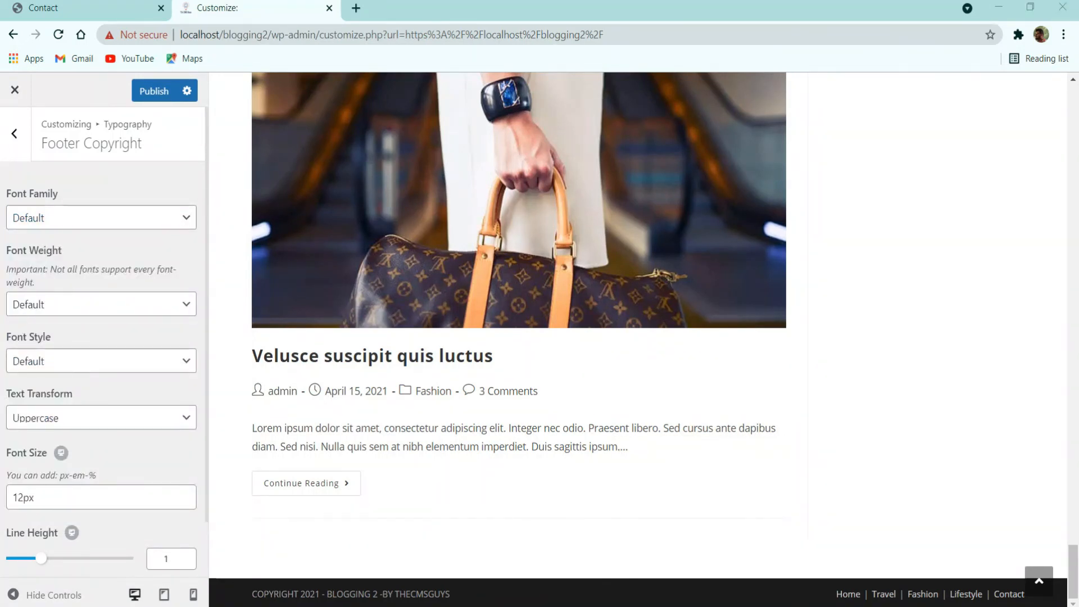
{"action": "left_click", "coordinate": [160, 91]}
{"action": "left_click", "coordinate": [14, 134]}
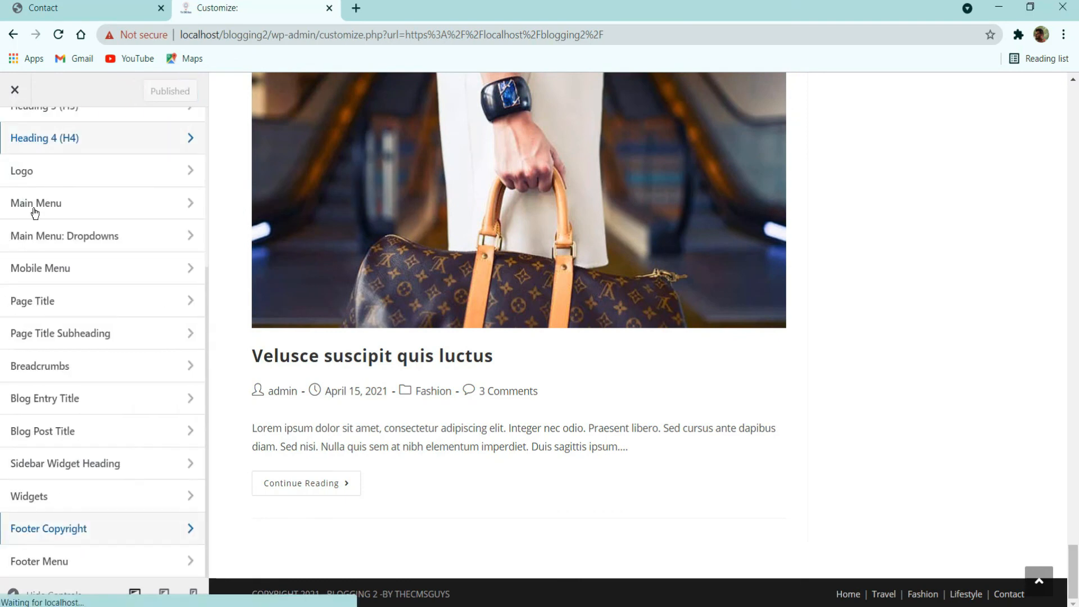
Step: Look over the Body and General typography settings, then return to the Typography sections list
{"action": "scroll", "coordinate": [34, 219], "scroll_direction": "up", "scroll_amount": 4}
{"action": "left_click", "coordinate": [55, 209]}
{"action": "left_click", "coordinate": [15, 135]}
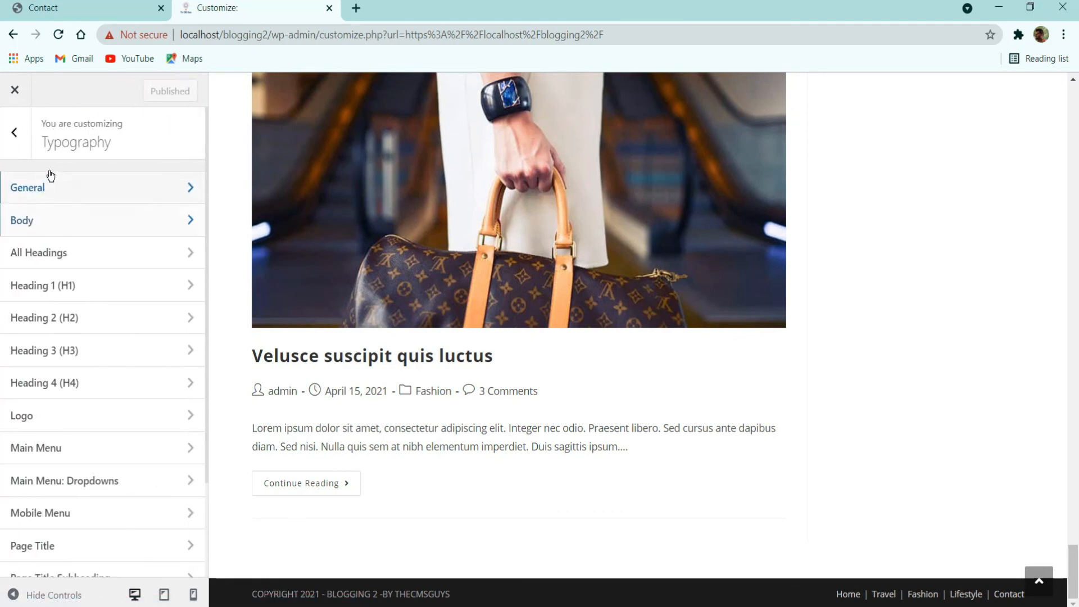
{"action": "left_click", "coordinate": [51, 185]}
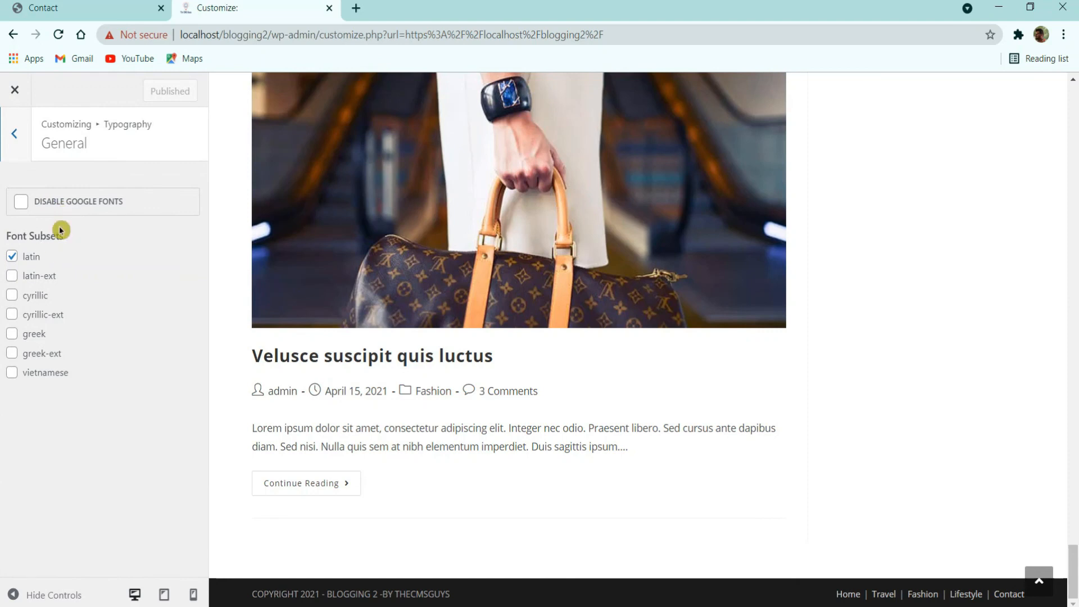
{"action": "left_click", "coordinate": [11, 138]}
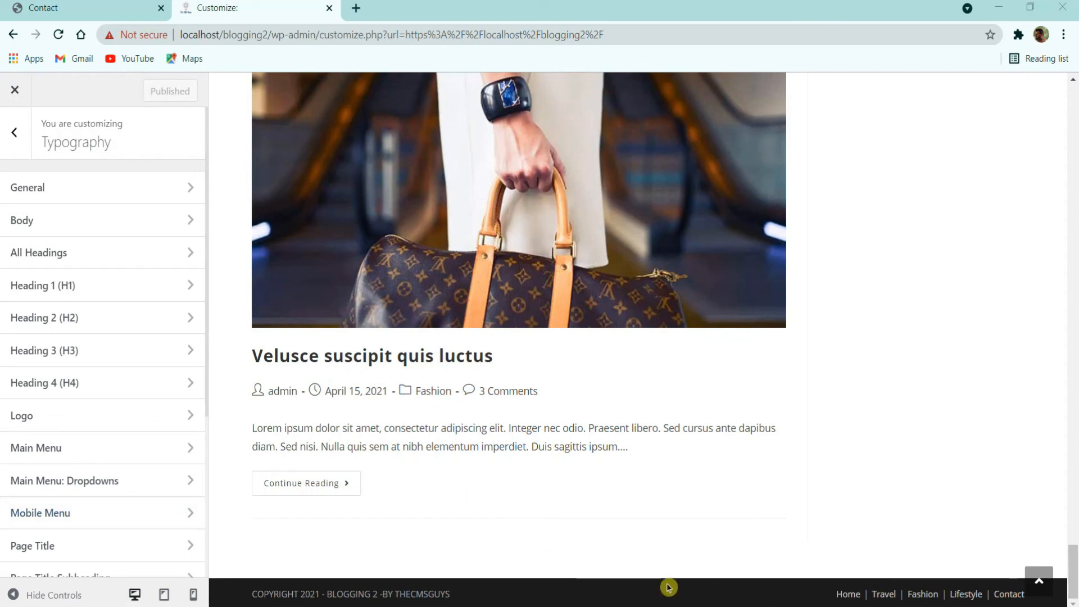
Step: Exit the Customizer to view the site with its uppercase footer copyright and footer menu
{"action": "scroll", "coordinate": [684, 552], "scroll_direction": "up", "scroll_amount": 6}
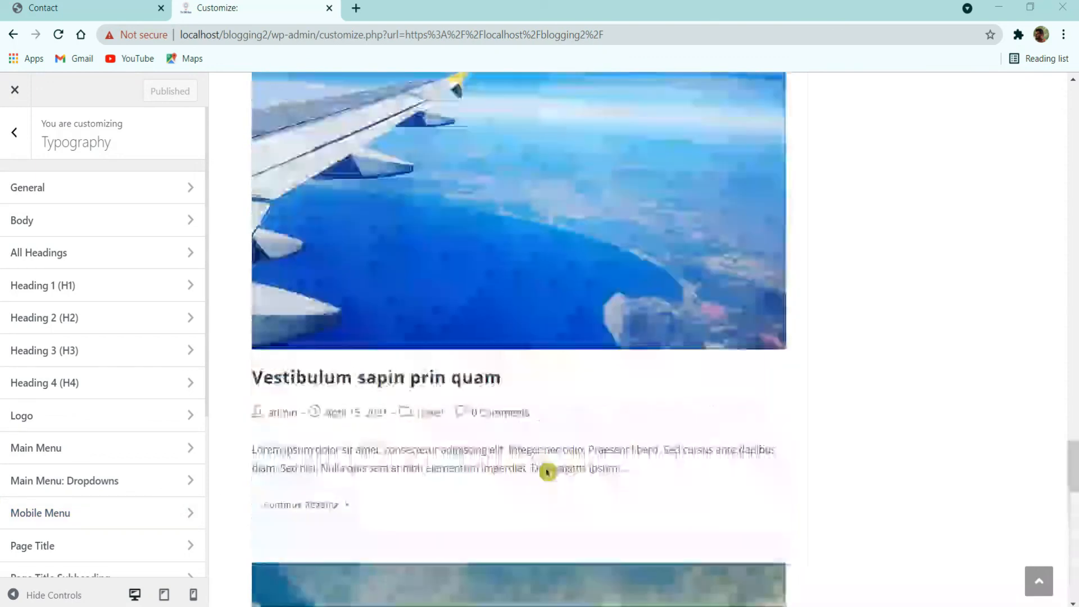
{"action": "scroll", "coordinate": [549, 471], "scroll_direction": "up", "scroll_amount": 15}
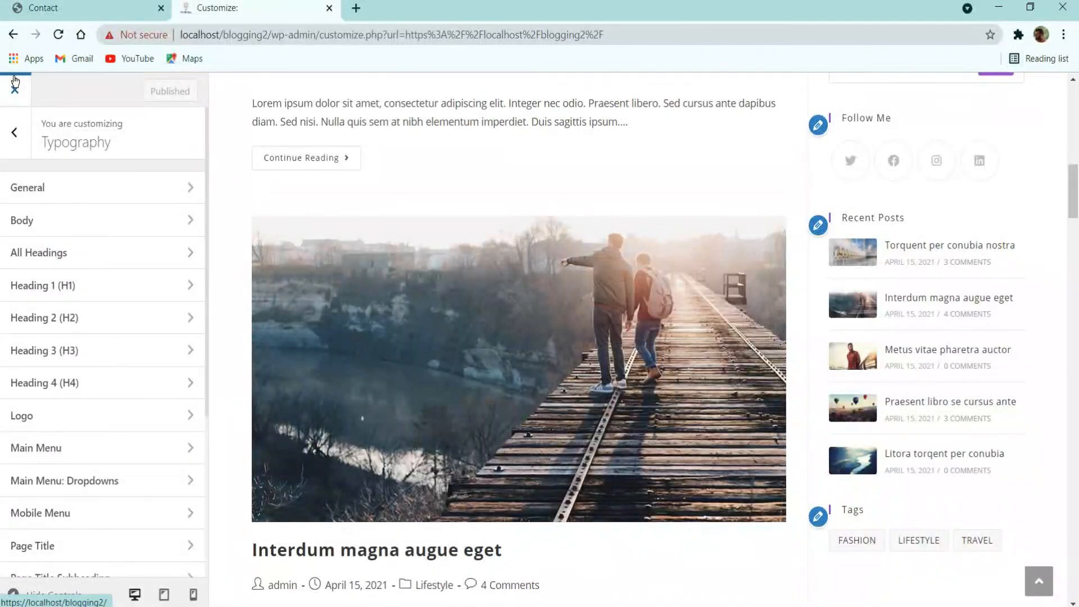
{"action": "left_click", "coordinate": [15, 84]}
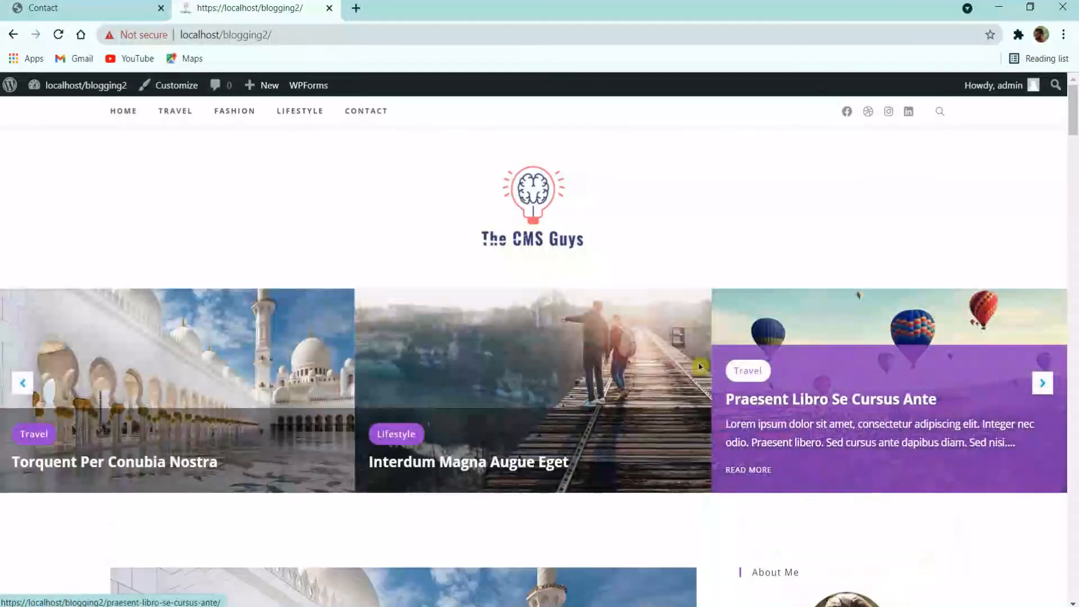
{"action": "scroll", "coordinate": [700, 367], "scroll_direction": "down", "scroll_amount": 20}
{"action": "scroll", "coordinate": [607, 404], "scroll_direction": "up", "scroll_amount": 20}
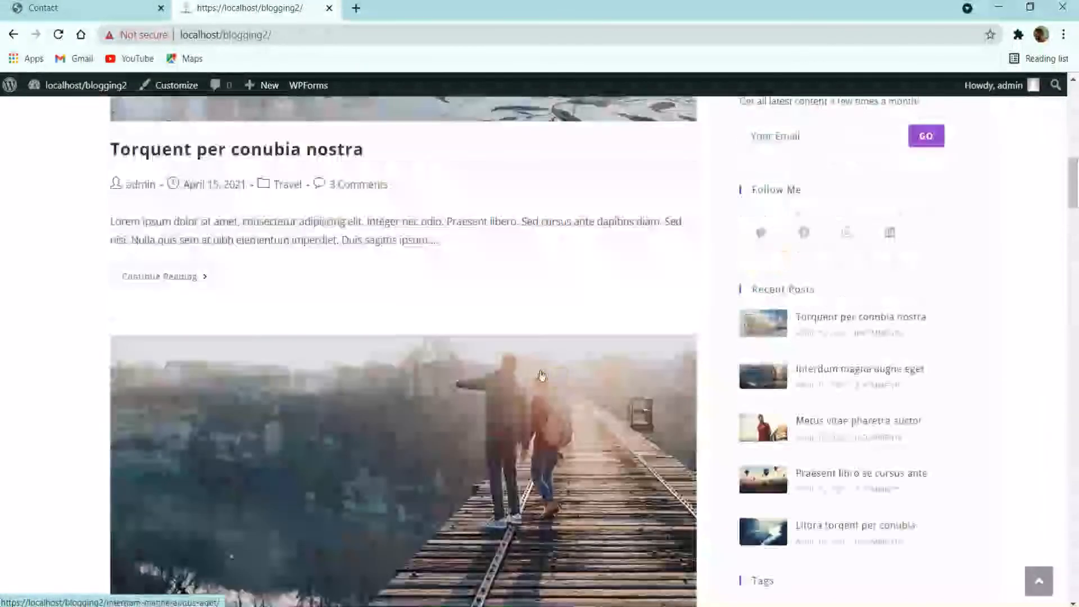
{"action": "scroll", "coordinate": [541, 375], "scroll_direction": "up", "scroll_amount": 15}
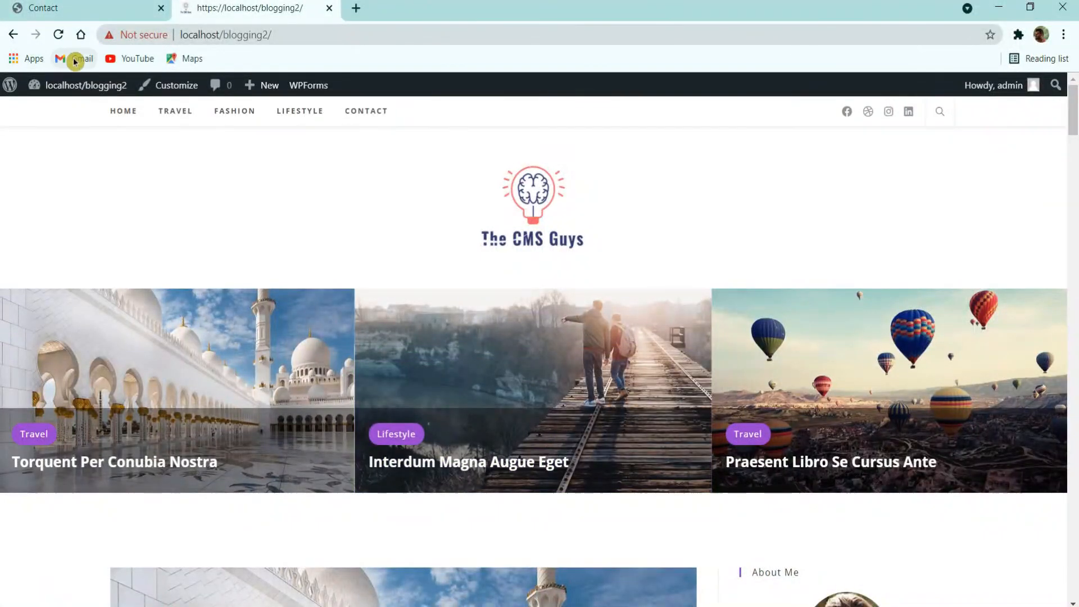